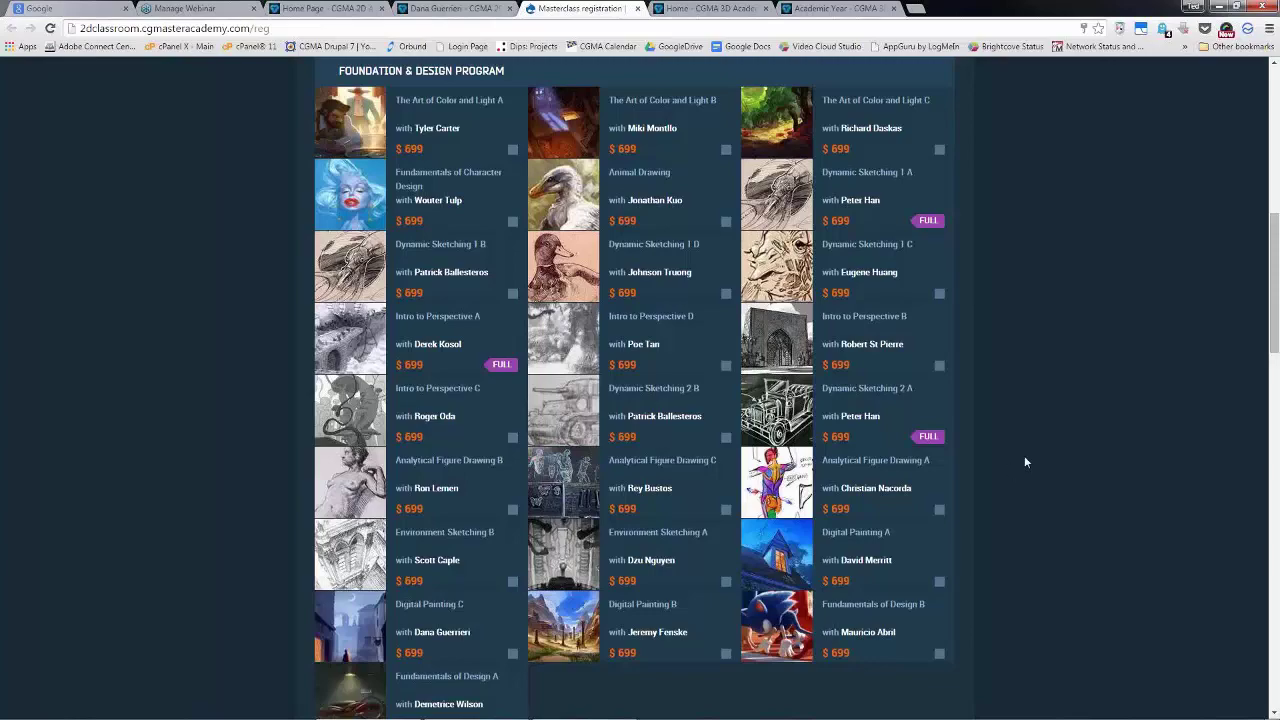
Look over the Foundation & Design class registration list and the 3D academy's home and academic year pages.
{"action": "scroll", "coordinate": [1062, 463], "scroll_direction": "up", "scroll_amount": 5}
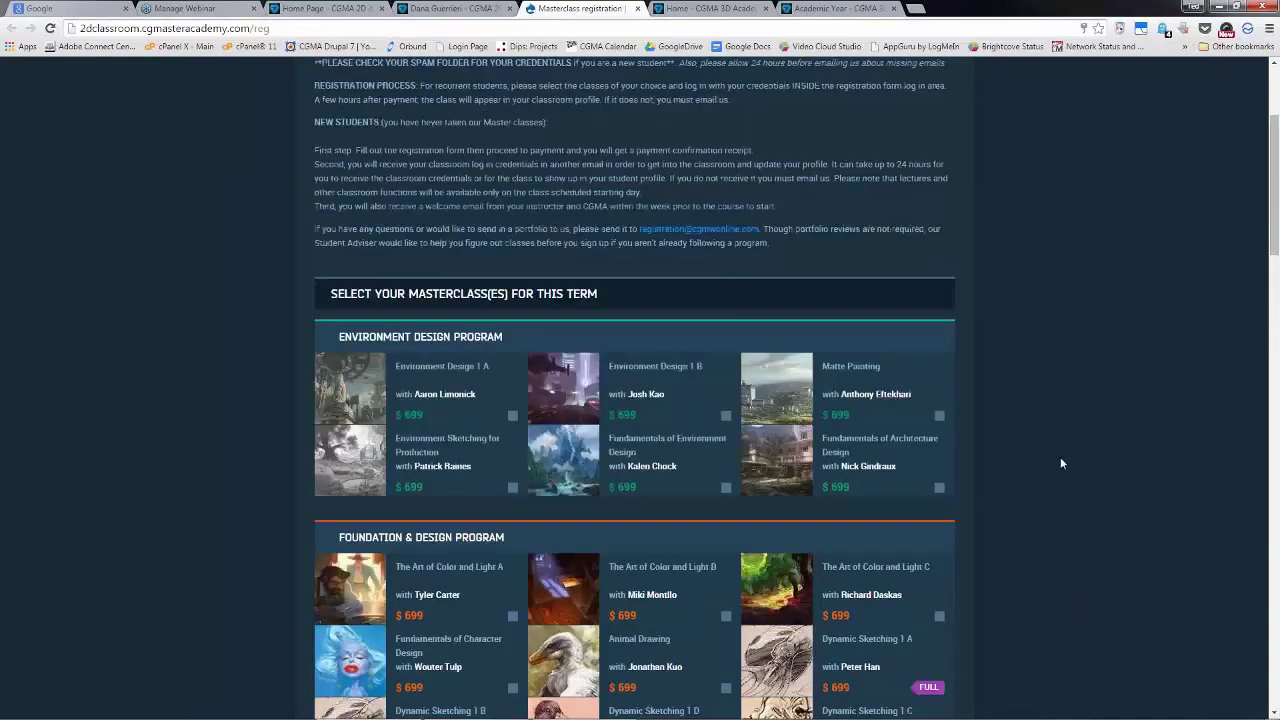
{"action": "scroll", "coordinate": [1062, 463], "scroll_direction": "down", "scroll_amount": 5}
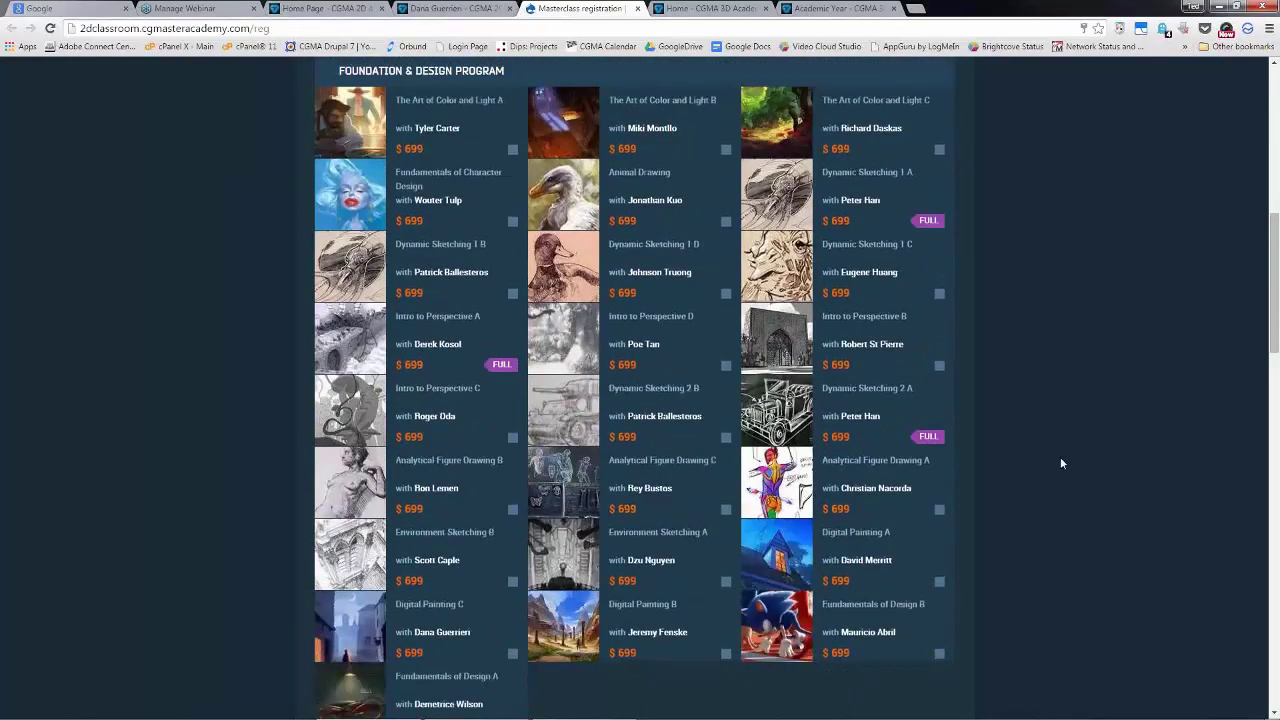
{"action": "left_click", "coordinate": [720, 9]}
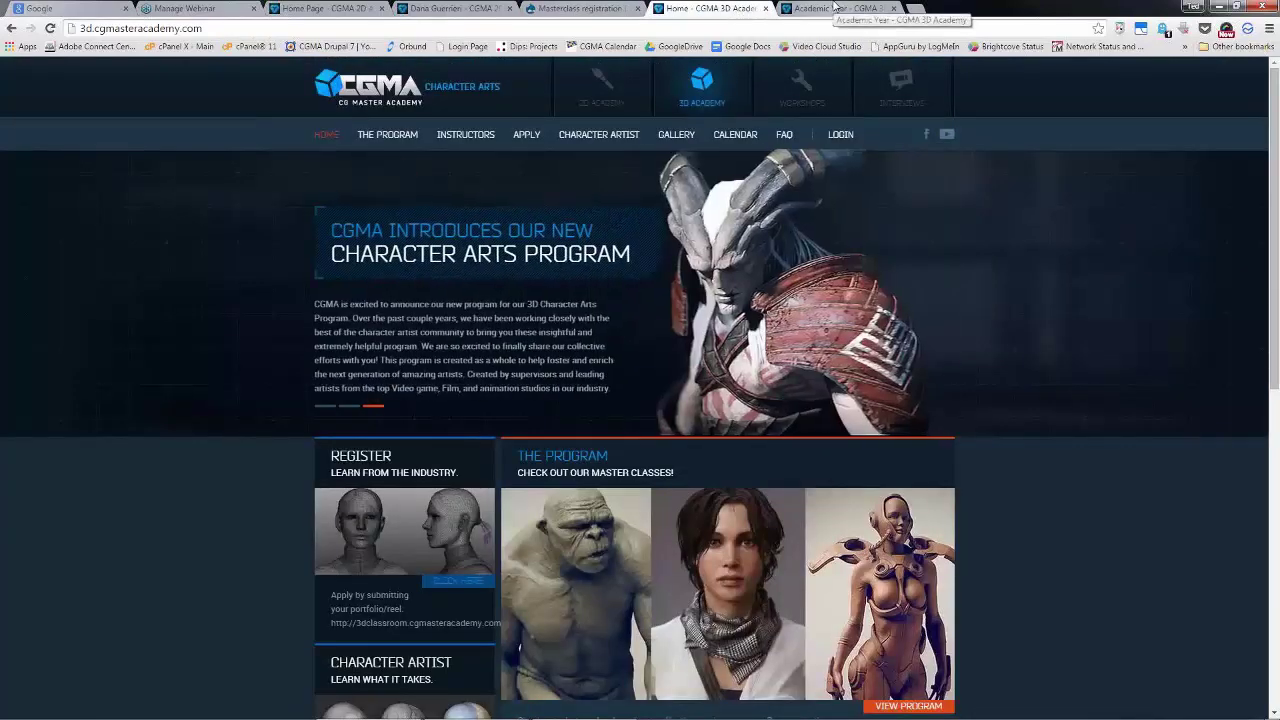
{"action": "left_click", "coordinate": [835, 8]}
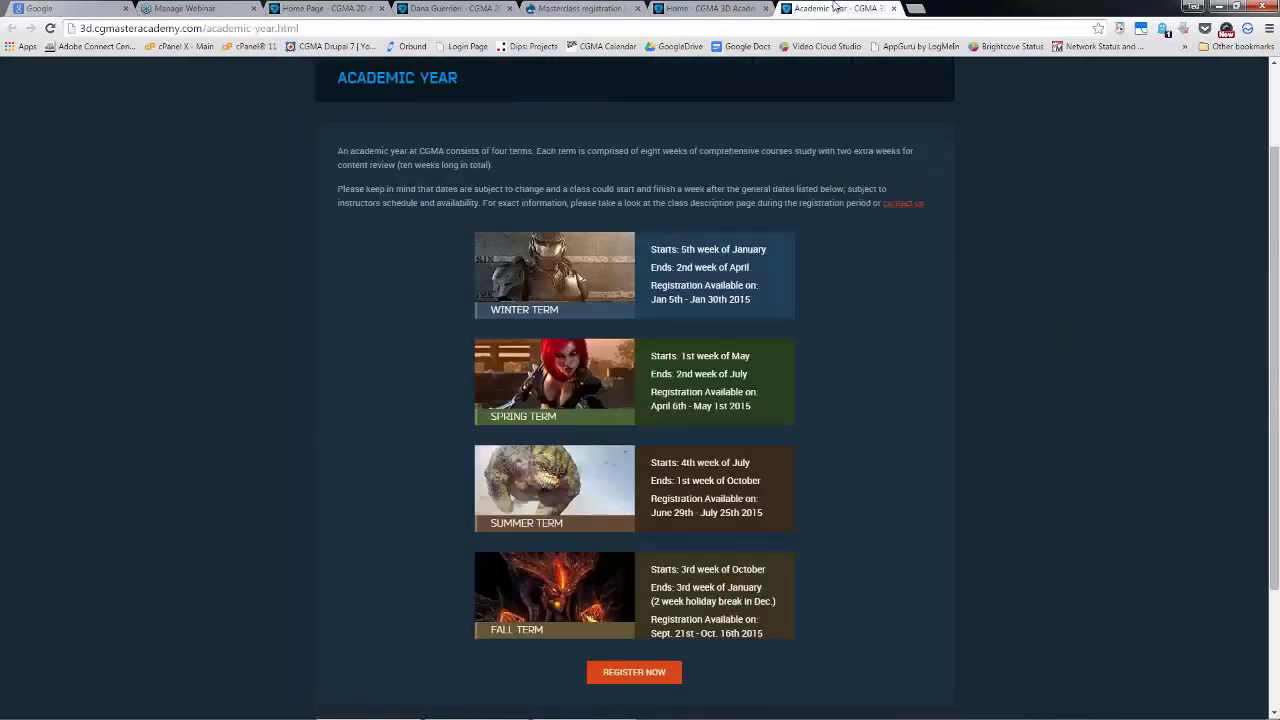
{"action": "scroll", "coordinate": [953, 465], "scroll_direction": "up", "scroll_amount": 2}
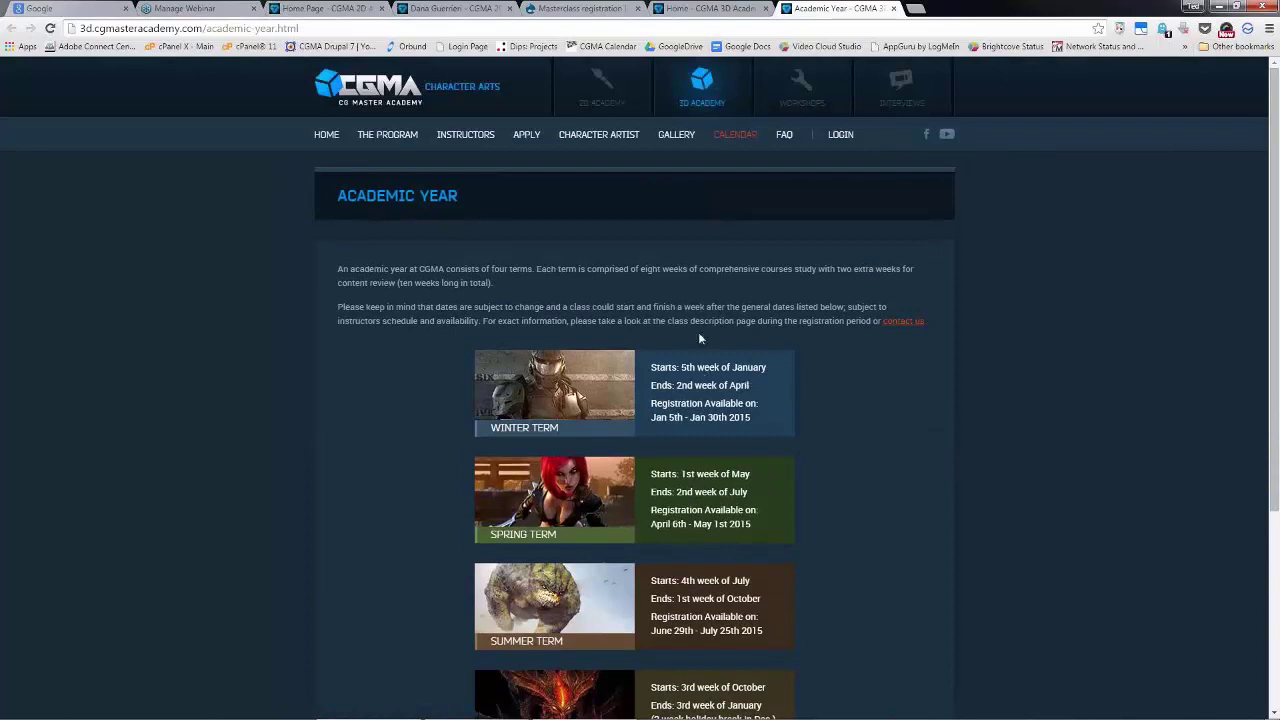
{"action": "left_click", "coordinate": [712, 8]}
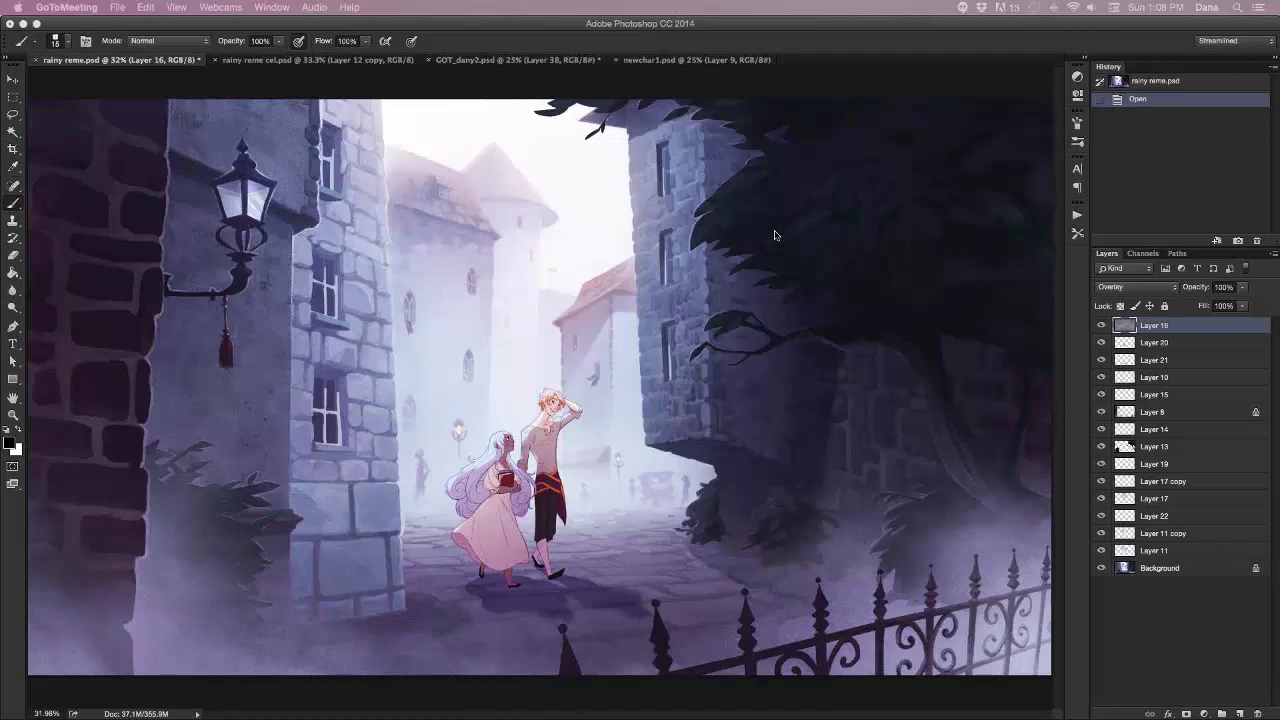
In rainy reme.psd, hide the walking couple on Layer 20 and their ground shadow on Layer 21.
{"action": "left_click", "coordinate": [196, 58]}
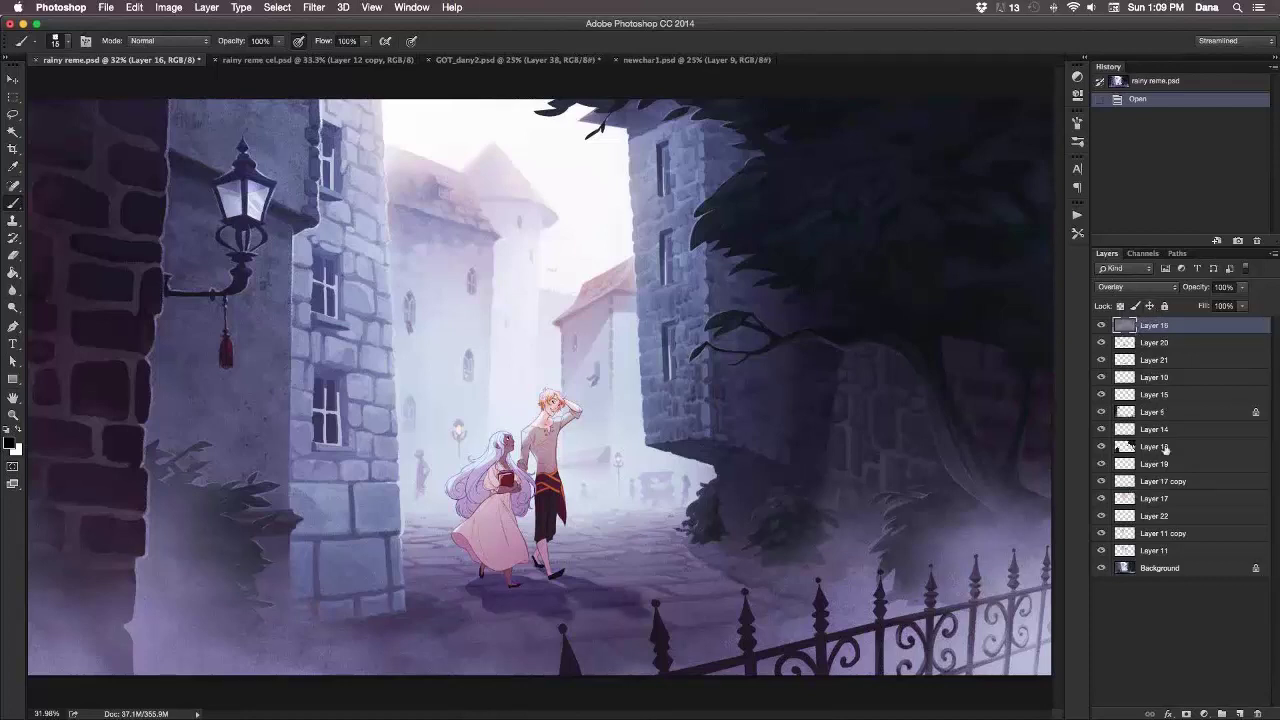
{"action": "left_click", "coordinate": [1102, 342]}
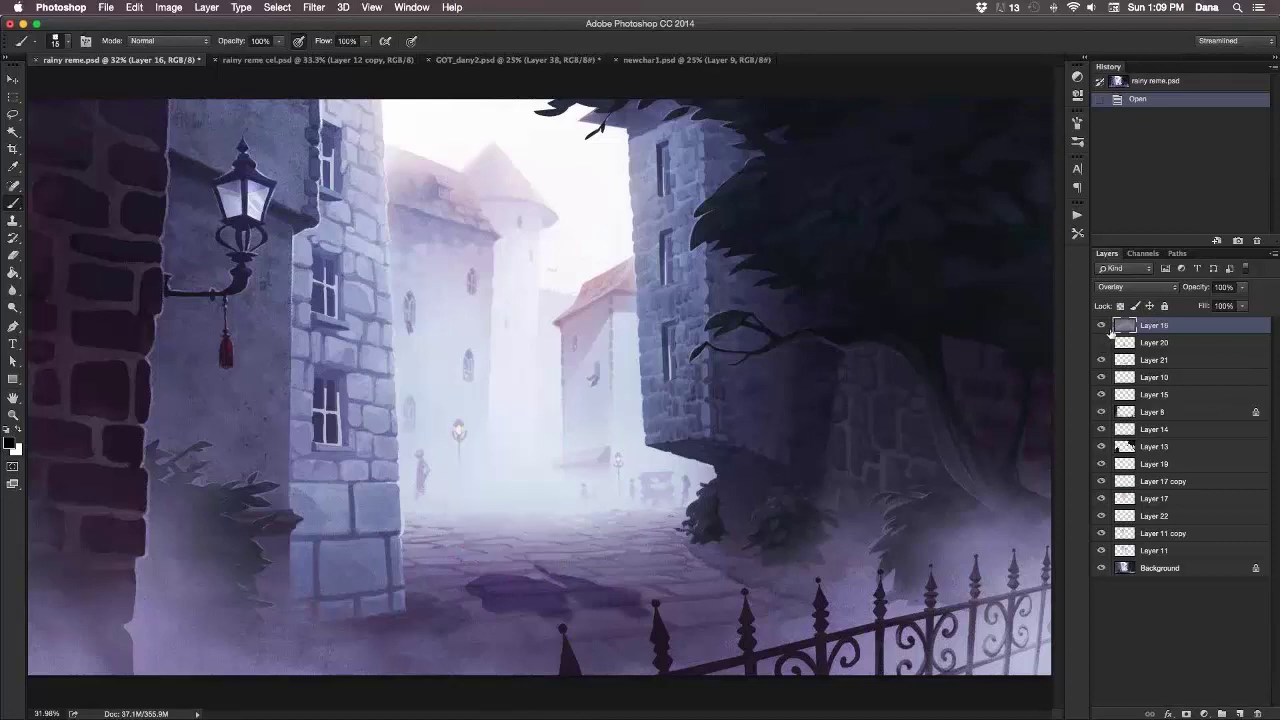
{"action": "left_click", "coordinate": [1102, 359]}
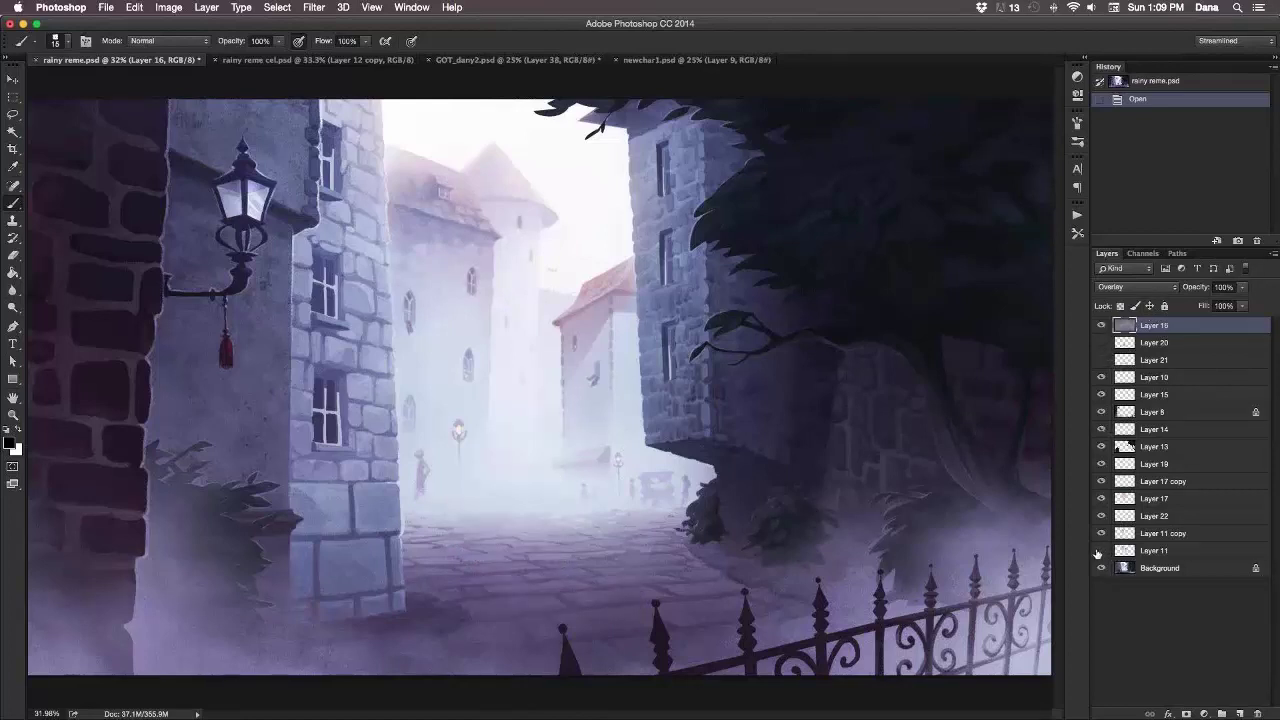
Toggle the visibility of Layer 17 copy, Layer 13 and Layer 14 off and on to compare their effect on the scene.
{"action": "left_click", "coordinate": [1102, 482]}
{"action": "left_click", "coordinate": [1102, 482]}
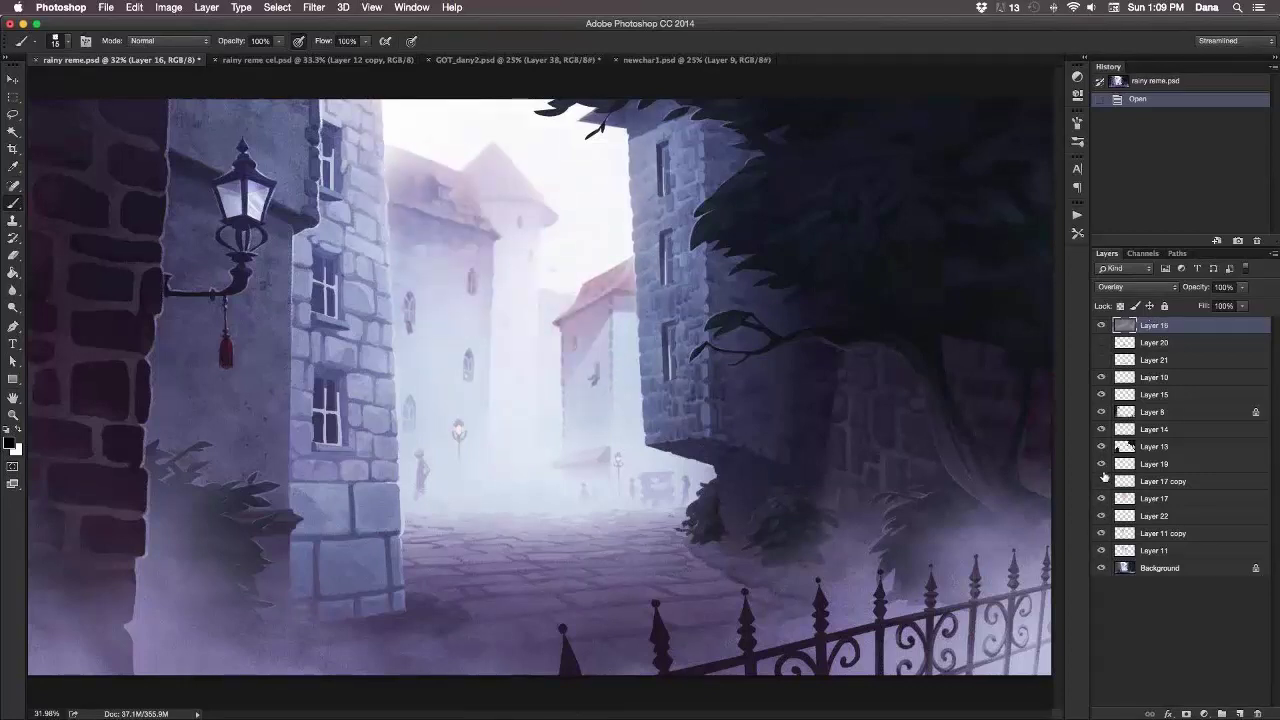
{"action": "left_click", "coordinate": [1102, 447]}
{"action": "left_click", "coordinate": [1102, 447]}
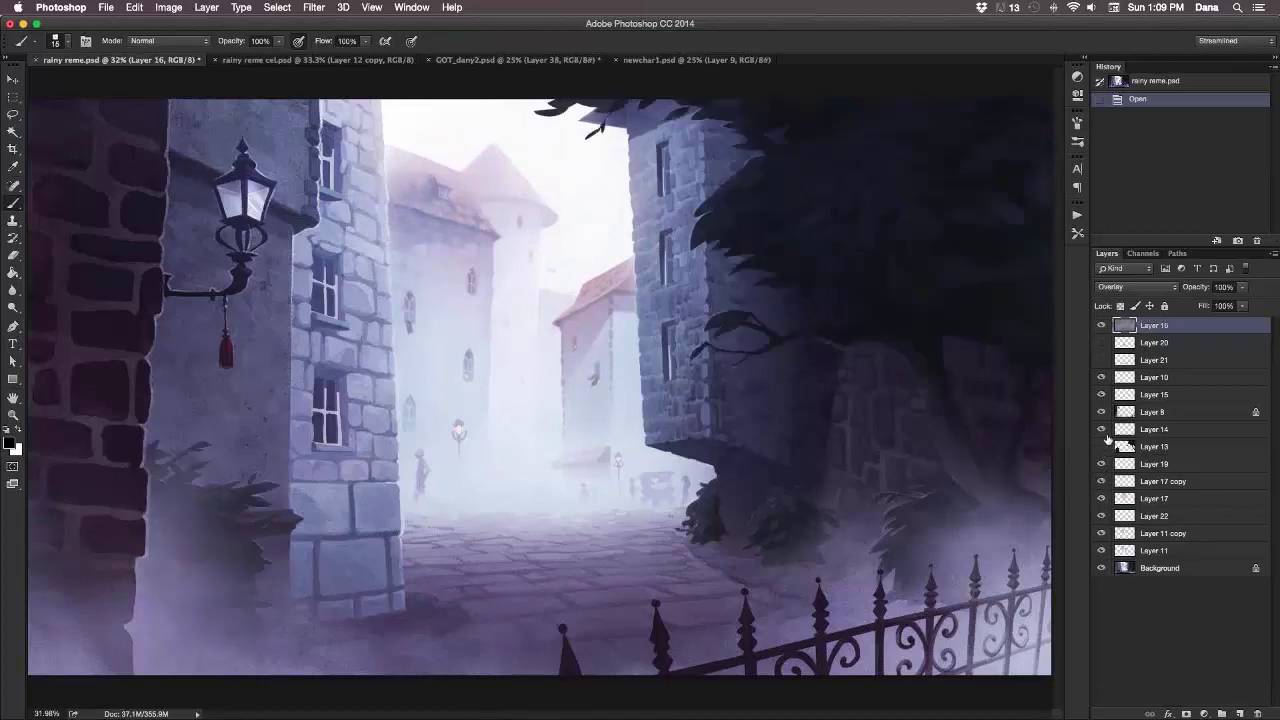
{"action": "left_click", "coordinate": [1103, 441]}
{"action": "left_click", "coordinate": [1103, 440]}
{"action": "left_click", "coordinate": [1103, 429]}
{"action": "left_click", "coordinate": [1103, 429]}
Check what the layers from Layer 8 up to Layer 21 contribute by toggling their visibility, leaving Layer 21 hidden.
{"action": "left_click", "coordinate": [1103, 408]}
{"action": "left_click", "coordinate": [1102, 395]}
{"action": "left_click", "coordinate": [1102, 395]}
{"action": "left_click", "coordinate": [1103, 374]}
{"action": "left_click", "coordinate": [1102, 361]}
{"action": "left_click", "coordinate": [1103, 378]}
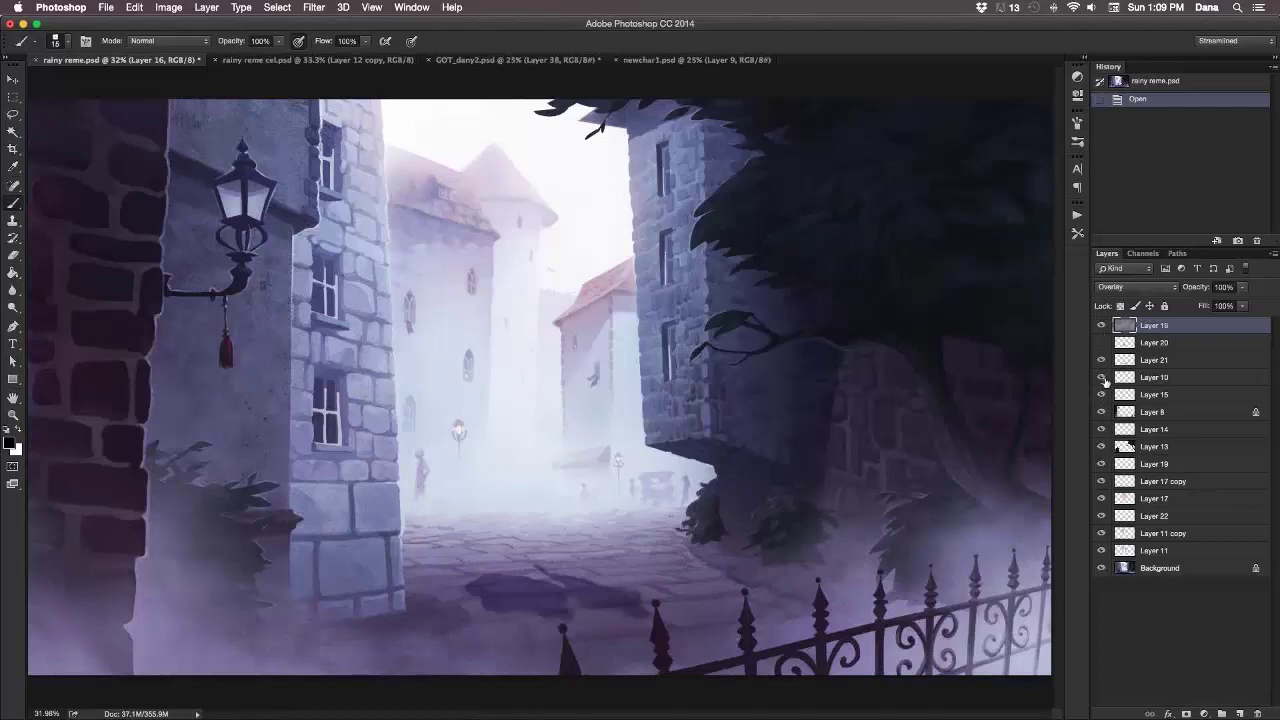
{"action": "left_click", "coordinate": [1102, 361]}
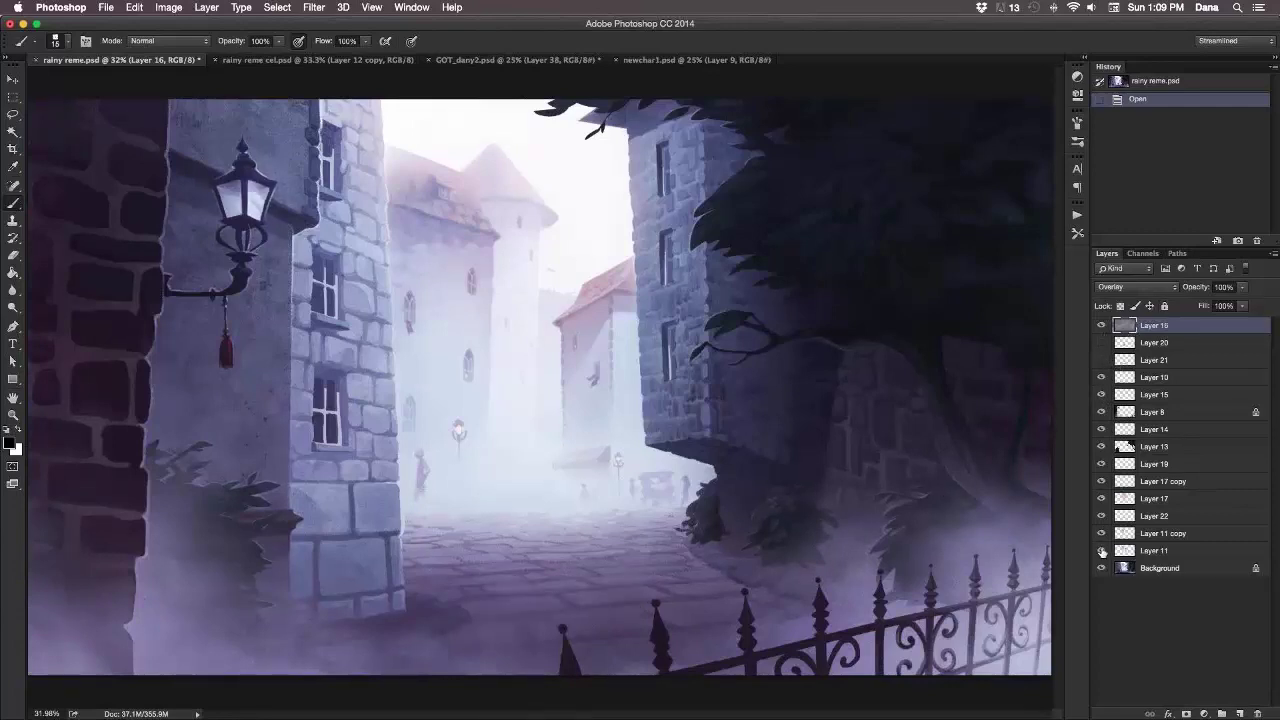
Toggle Layer 17, Layer 19, Layer 13 and Layer 22 to compare the background's color and mist with and without them.
{"action": "left_click", "coordinate": [1101, 496]}
{"action": "left_click", "coordinate": [1102, 460]}
{"action": "left_click", "coordinate": [1102, 460]}
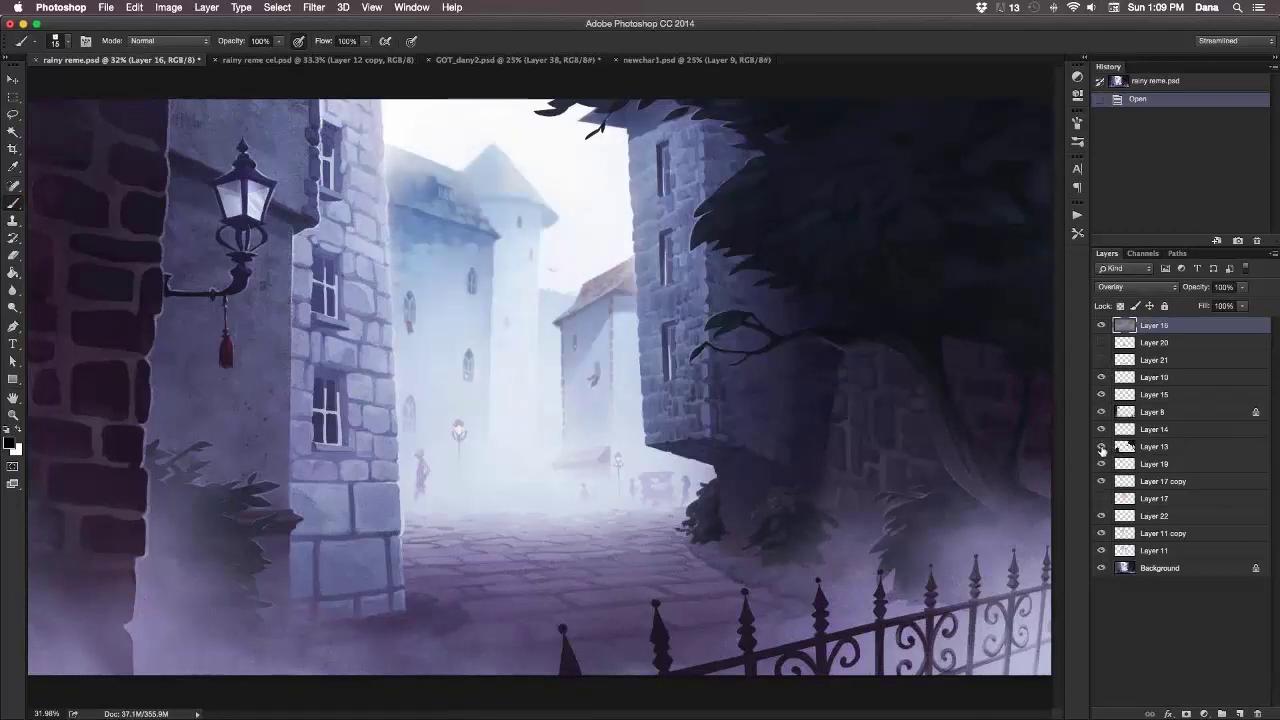
{"action": "left_click", "coordinate": [1102, 447]}
{"action": "left_click", "coordinate": [1102, 447]}
{"action": "left_click", "coordinate": [1102, 498]}
{"action": "left_click", "coordinate": [1101, 515]}
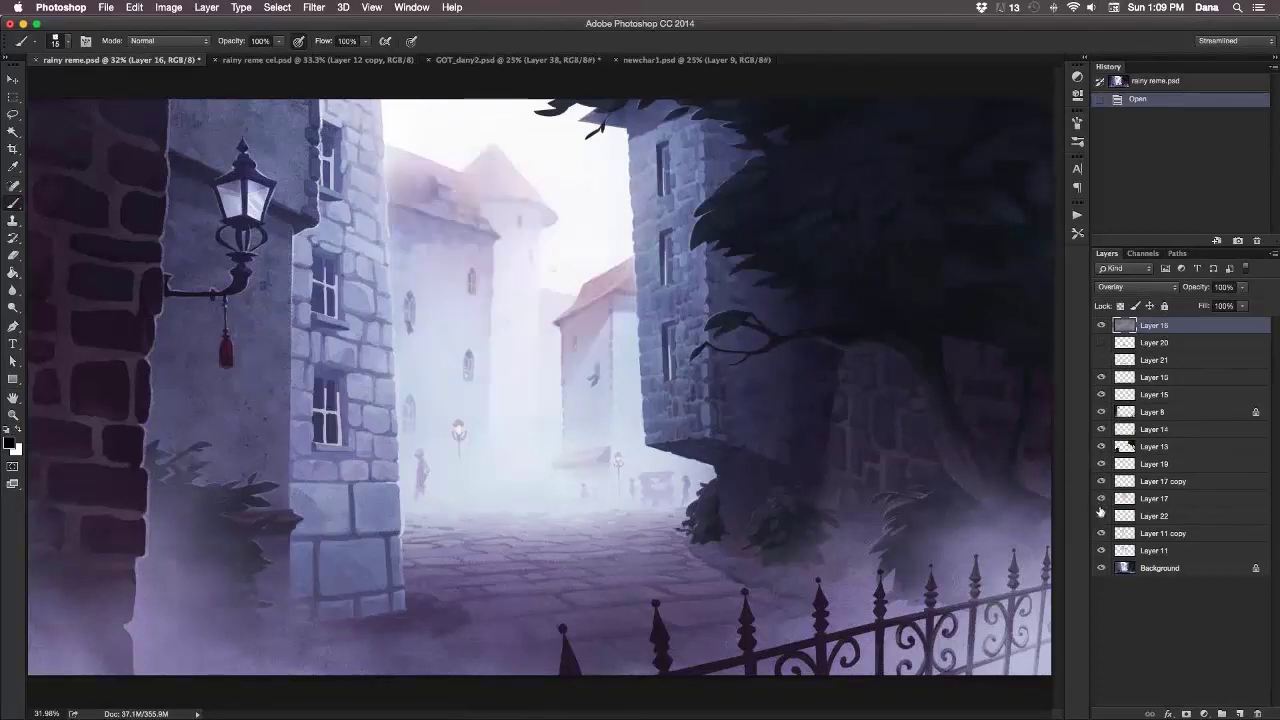
Show the couple's shadow on Layer 21 and the couple on Layer 20 again.
{"action": "left_click", "coordinate": [1099, 358]}
{"action": "left_click", "coordinate": [1099, 358]}
{"action": "left_click", "coordinate": [1100, 342]}
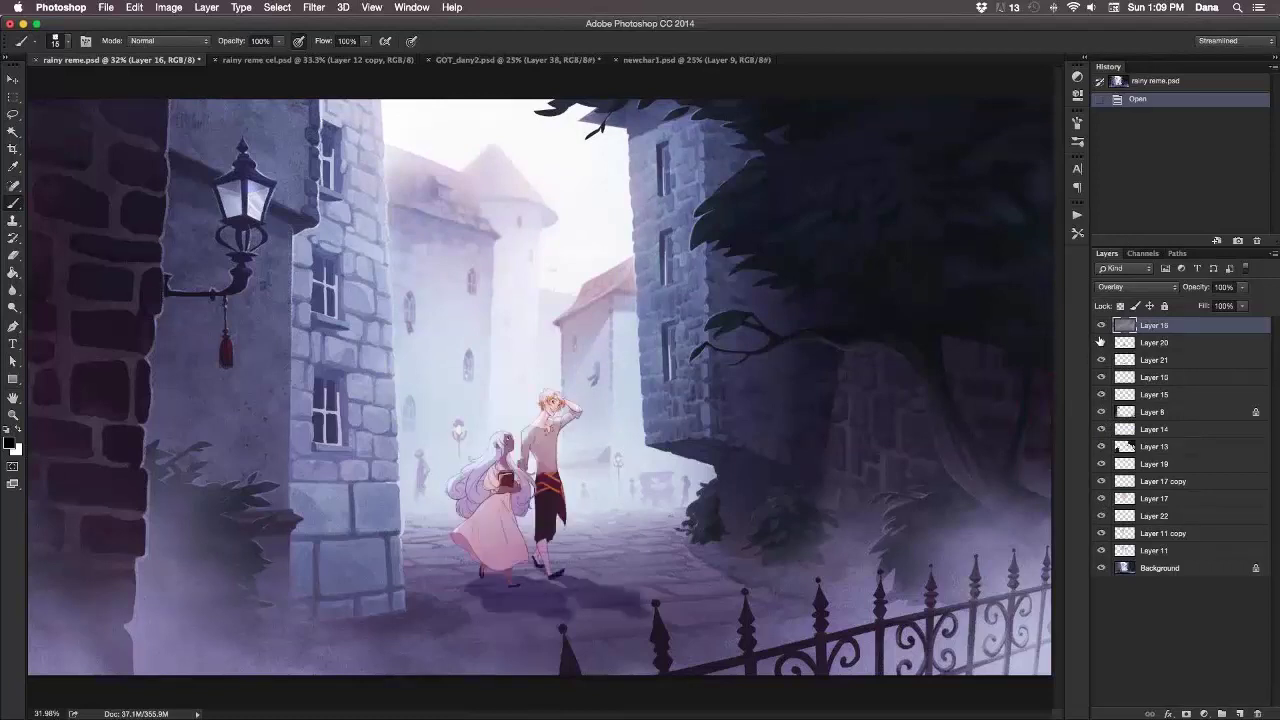
Switch to rainy reme cel.psd and view the whole illustration of the couple.
{"action": "left_click", "coordinate": [356, 59]}
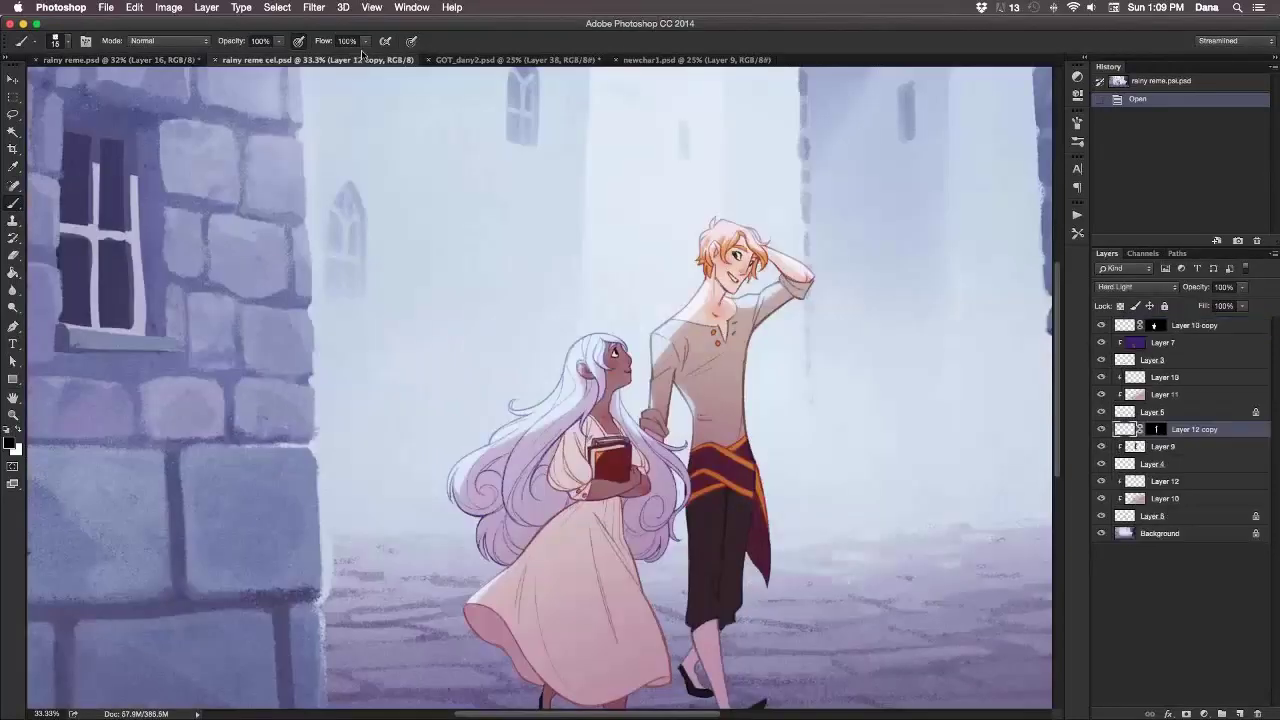
{"action": "key", "text": "super+minus"}
{"action": "key", "text": "super+minus"}
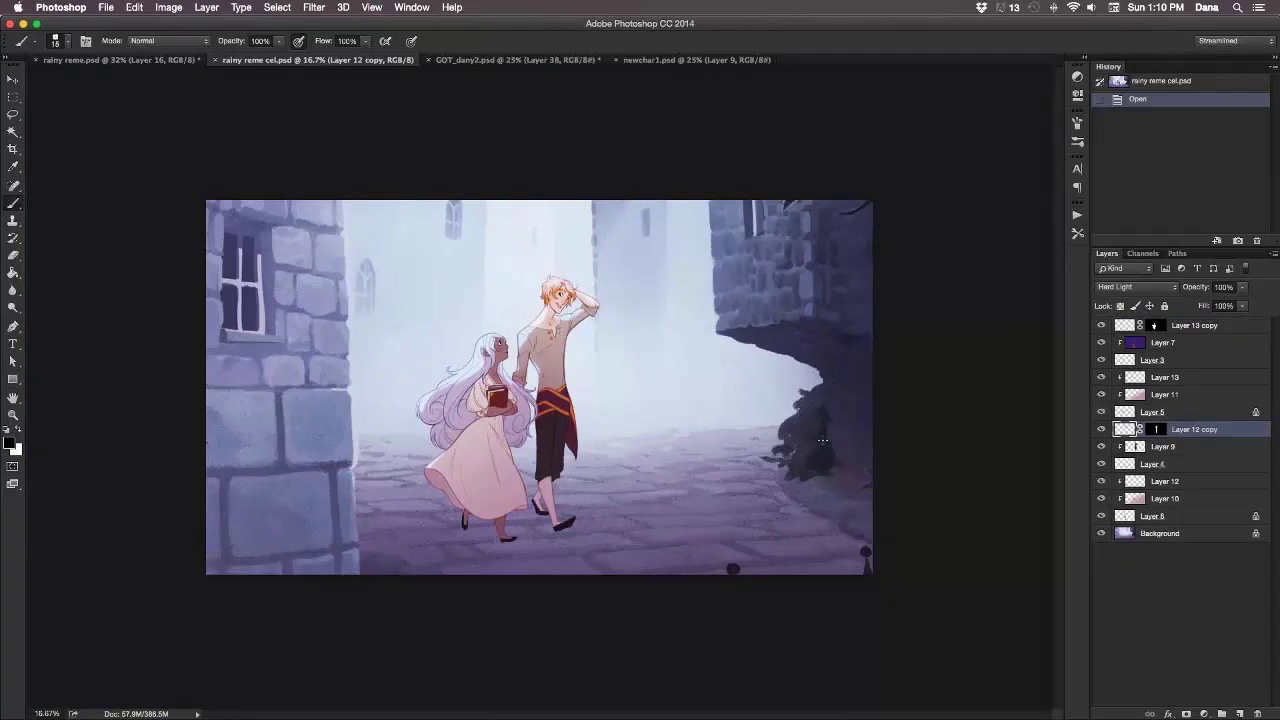
Examine the line work and cel shading of the white-haired girl and her companion at 100% magnification.
{"action": "key", "text": "super+plus"}
{"action": "key", "text": "super+plus"}
{"action": "key", "text": "super+plus"}
{"action": "key", "text": "super+plus"}
{"action": "key", "text": "super+plus"}
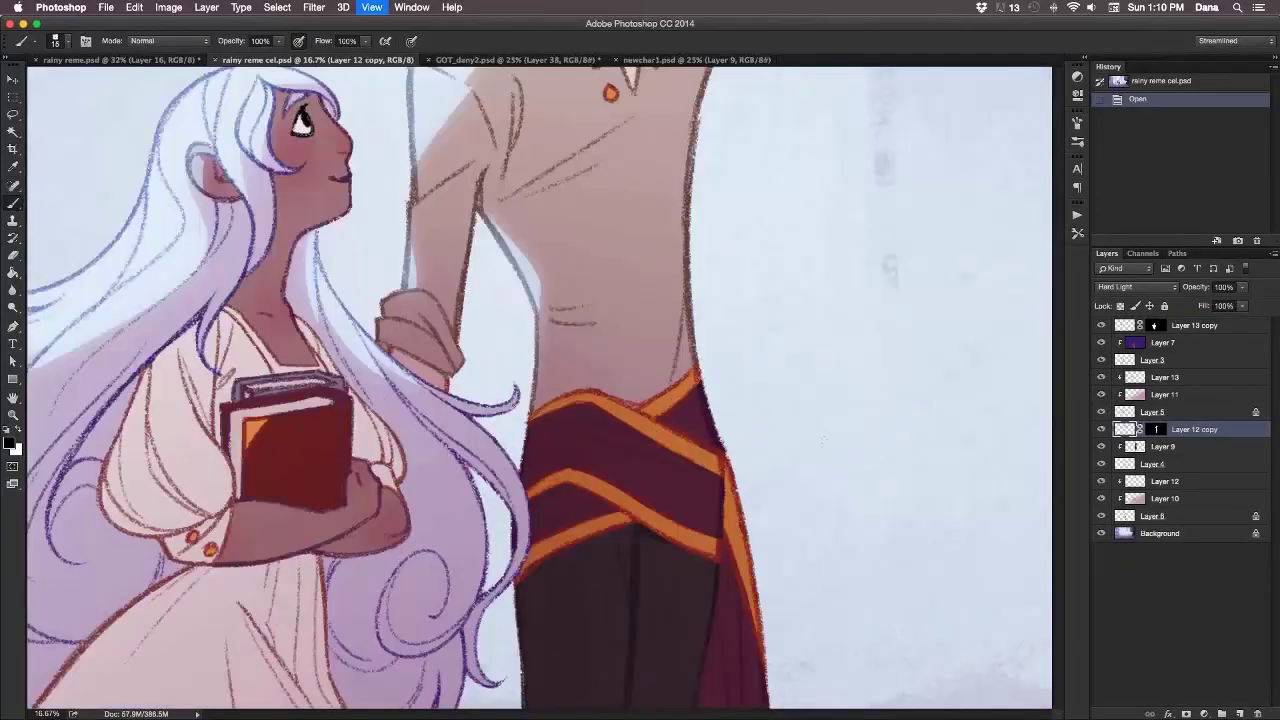
{"action": "left_click_drag", "start_coordinate": [354, 623], "coordinate": [551, 630]}
{"action": "scroll", "coordinate": [550, 630], "scroll_direction": "left", "scroll_amount": 10}
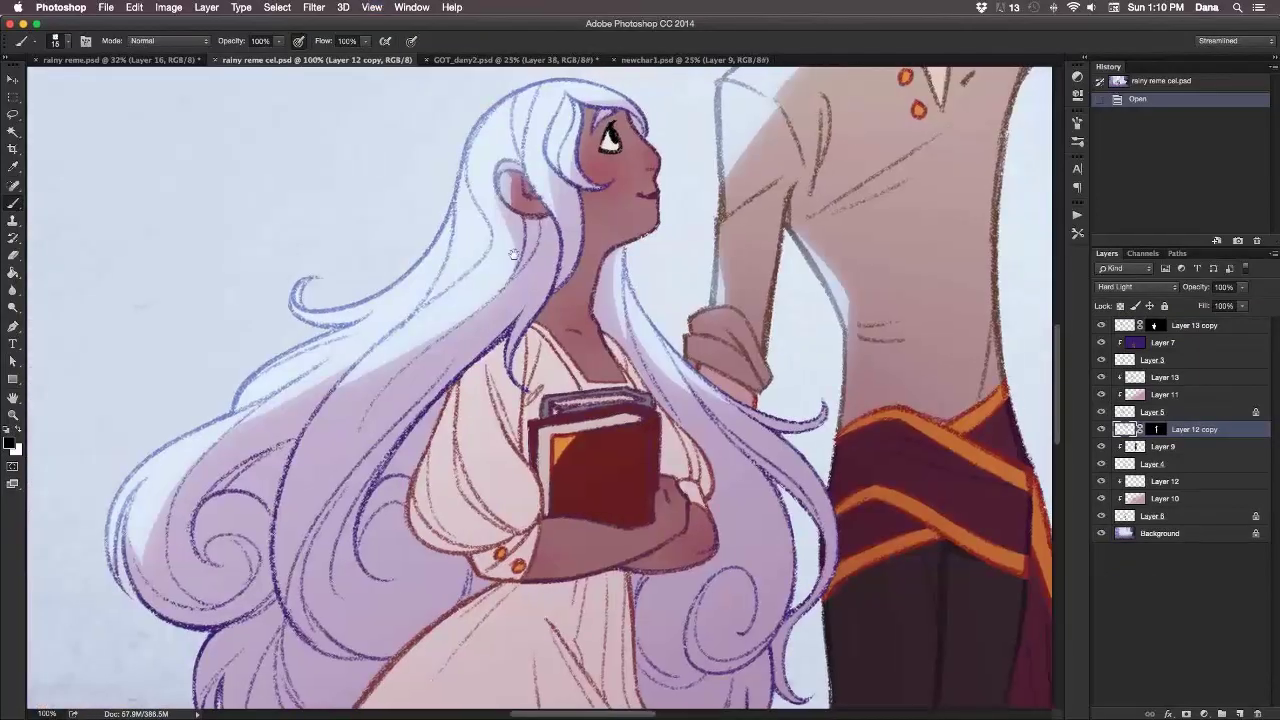
{"action": "scroll", "coordinate": [530, 630], "scroll_direction": "up", "scroll_amount": 5}
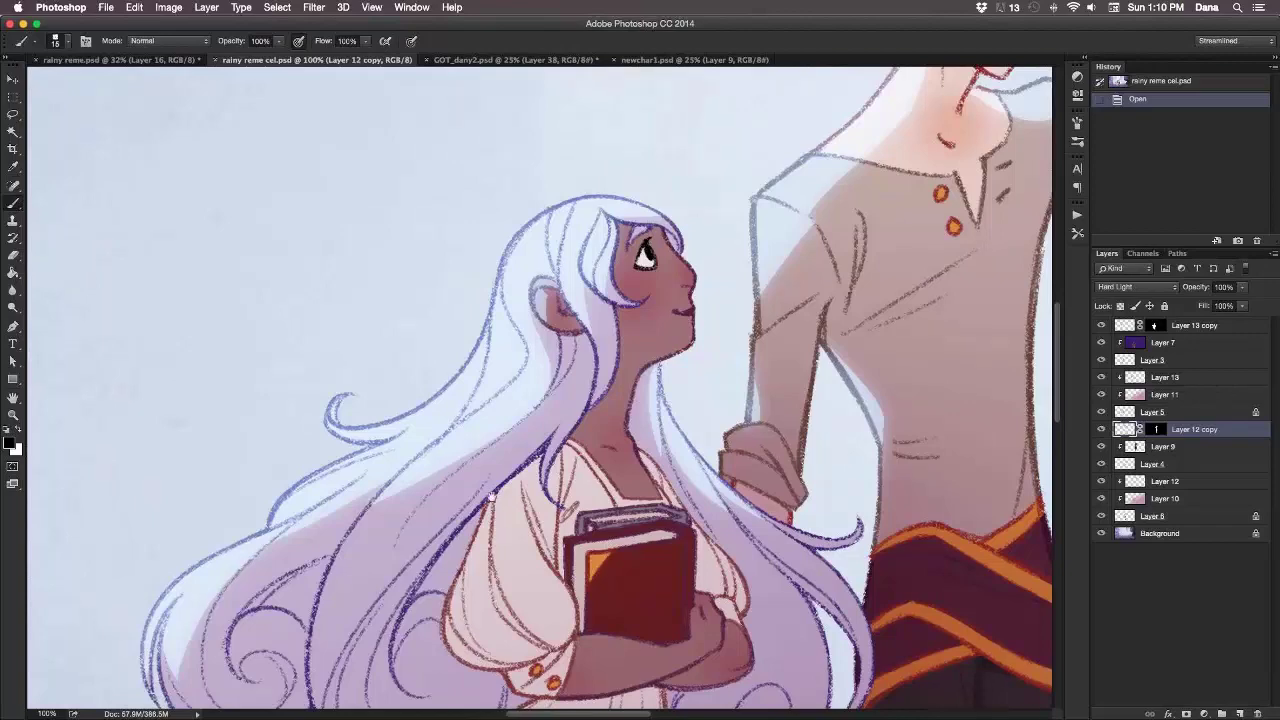
{"action": "scroll", "coordinate": [492, 497], "scroll_direction": "down", "scroll_amount": 6}
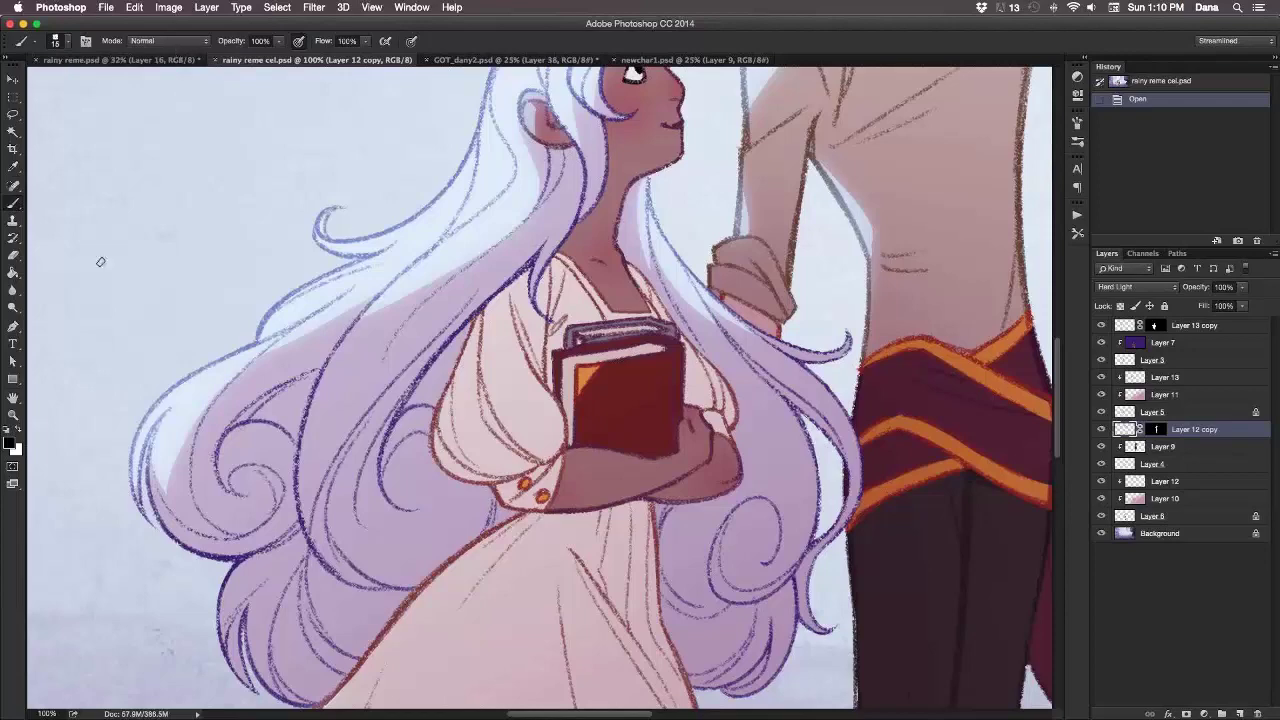
{"action": "left_click_drag", "start_coordinate": [350, 589], "coordinate": [349, 652]}
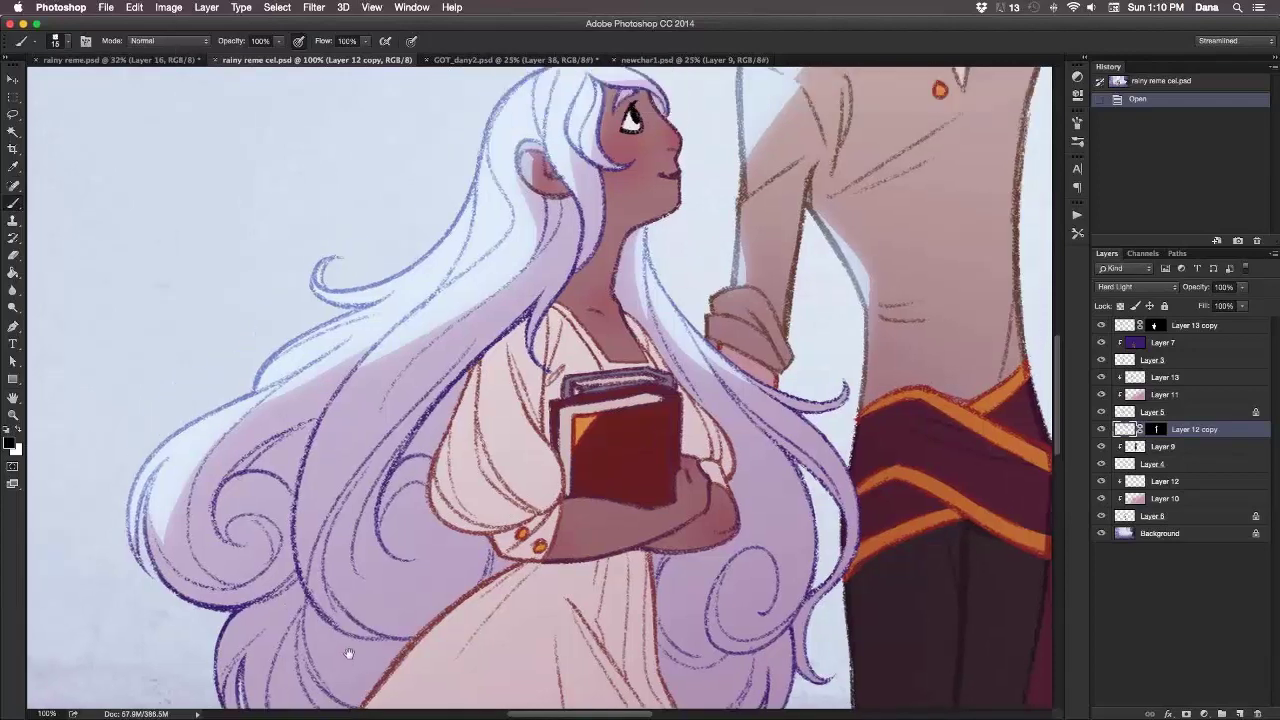
Return to rainy reme.psd and examine how the couple sits within the misty street scene, up close and in full.
{"action": "left_click", "coordinate": [172, 59]}
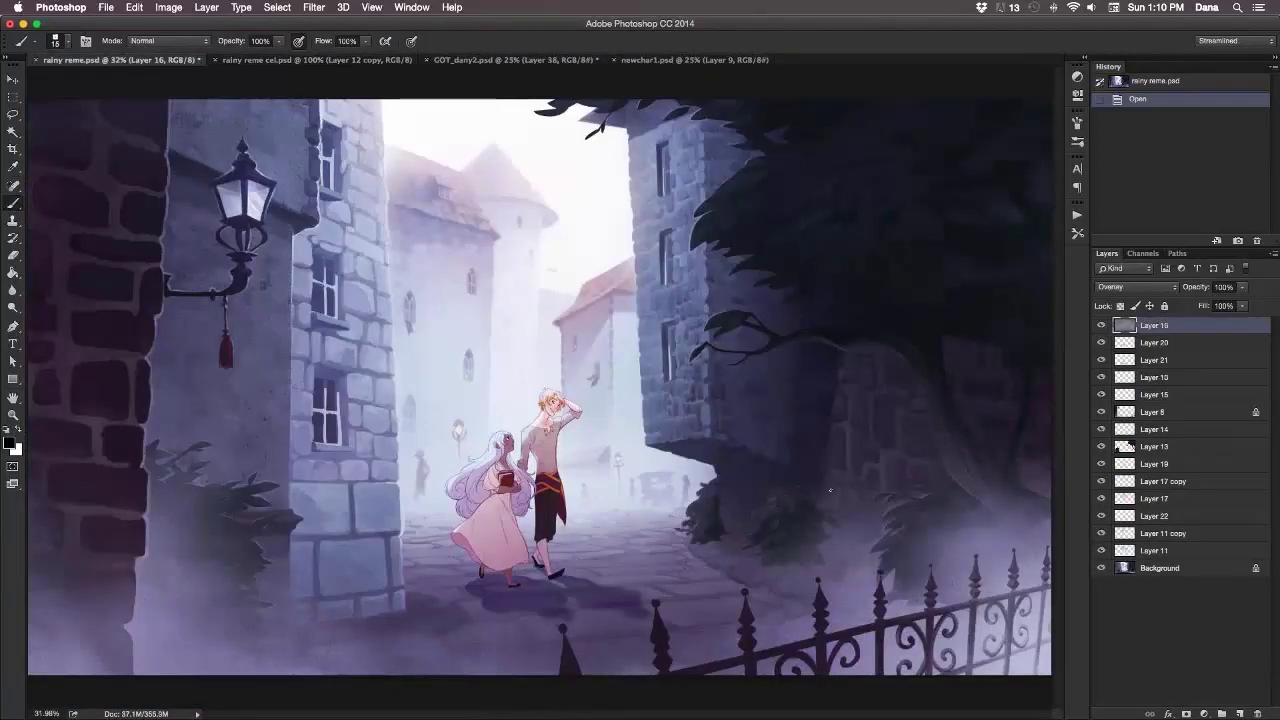
{"action": "key", "text": "super+0"}
{"action": "key", "text": "super+plus"}
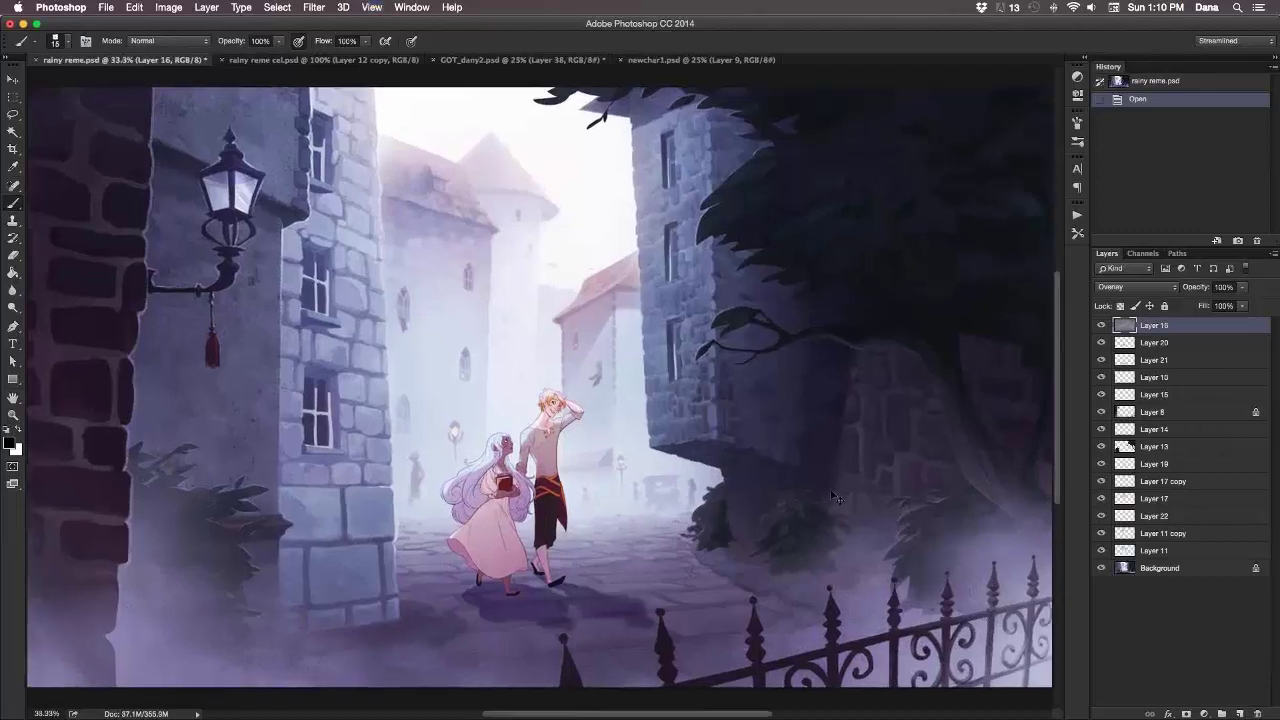
{"action": "key", "text": "super+plus"}
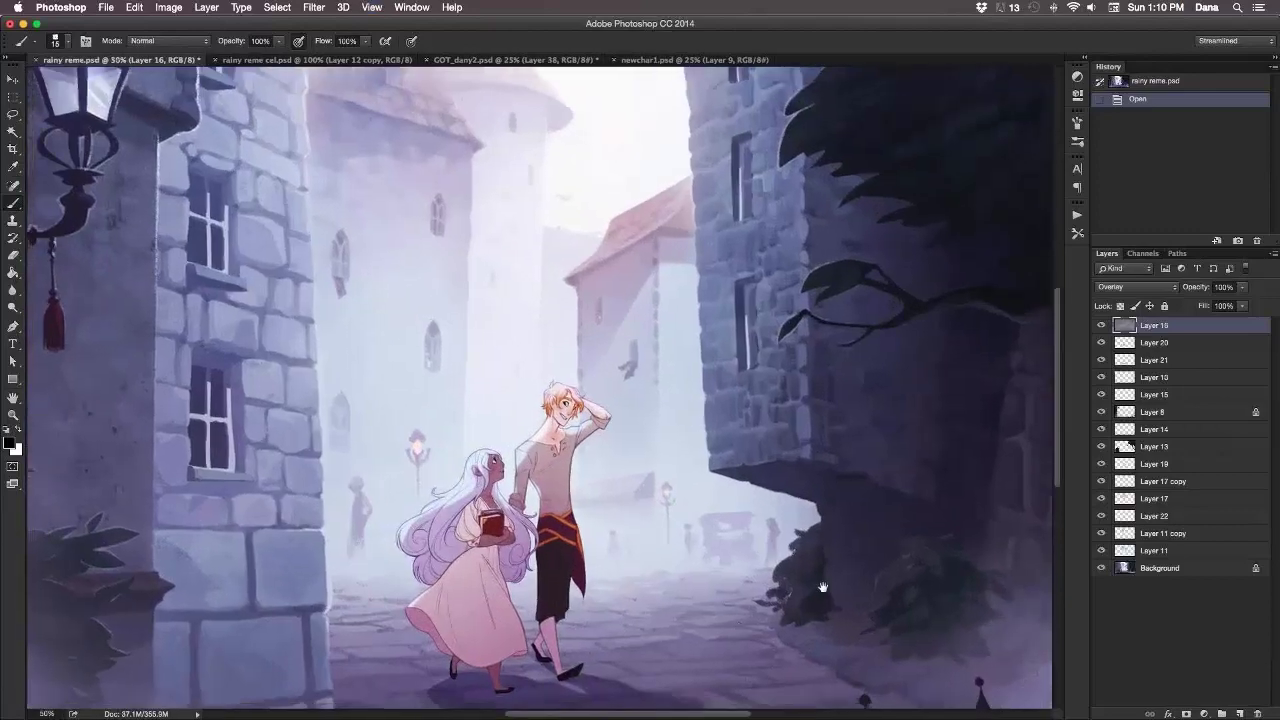
{"action": "scroll", "coordinate": [877, 534], "scroll_direction": "down", "scroll_amount": 5}
{"action": "scroll", "coordinate": [877, 534], "scroll_direction": "left", "scroll_amount": 5}
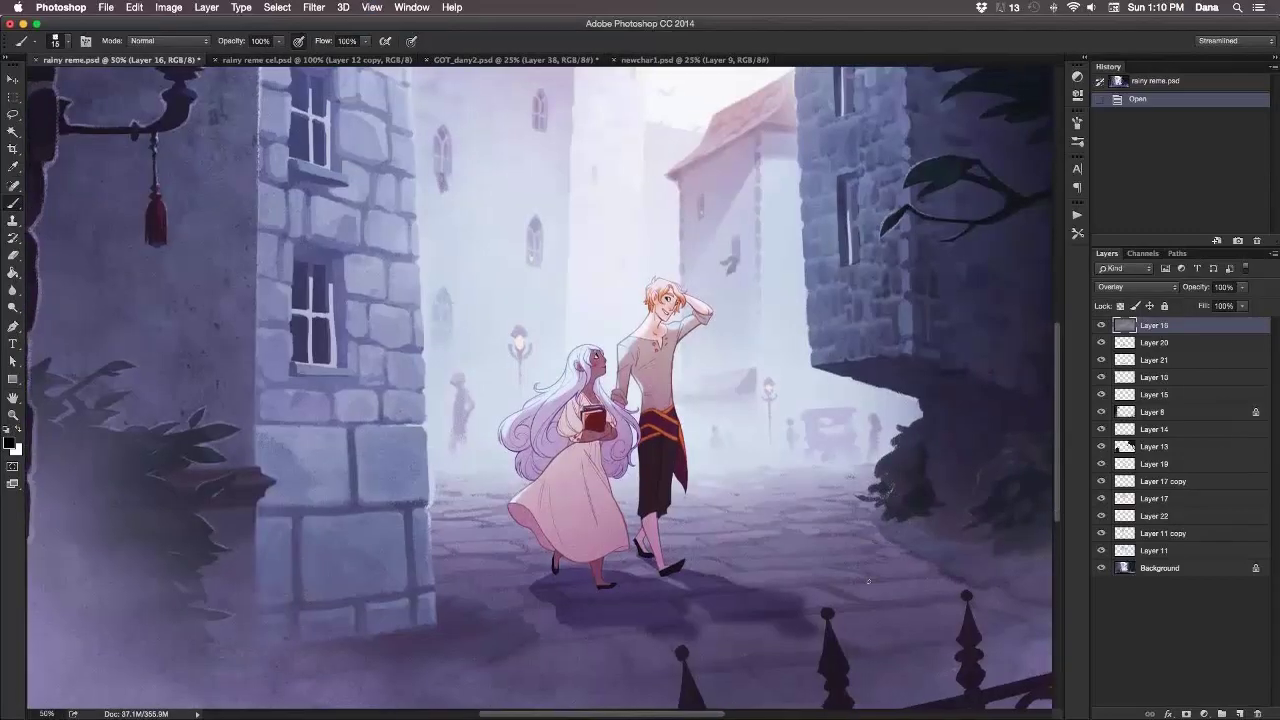
{"action": "key", "text": "super+minus"}
{"action": "key", "text": "super+minus"}
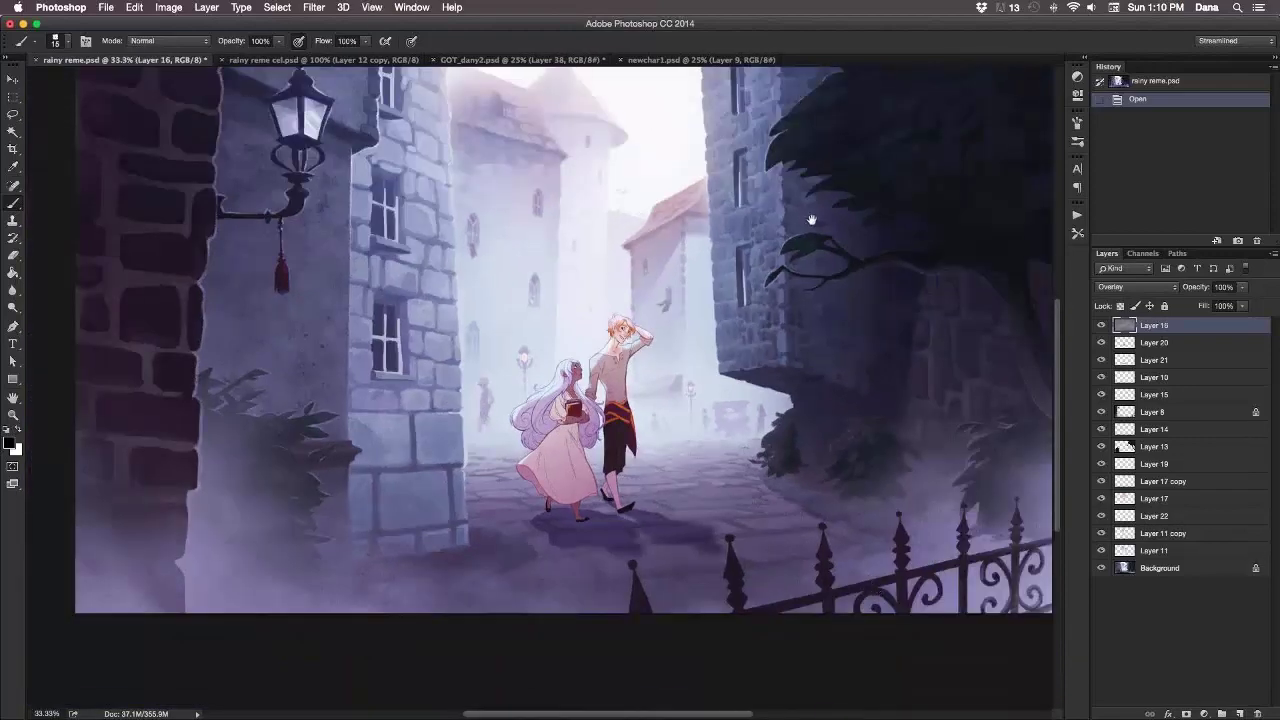
{"action": "left_click_drag", "start_coordinate": [811, 219], "coordinate": [726, 345]}
{"action": "key", "text": "super+minus"}
{"action": "key", "text": "super+plus"}
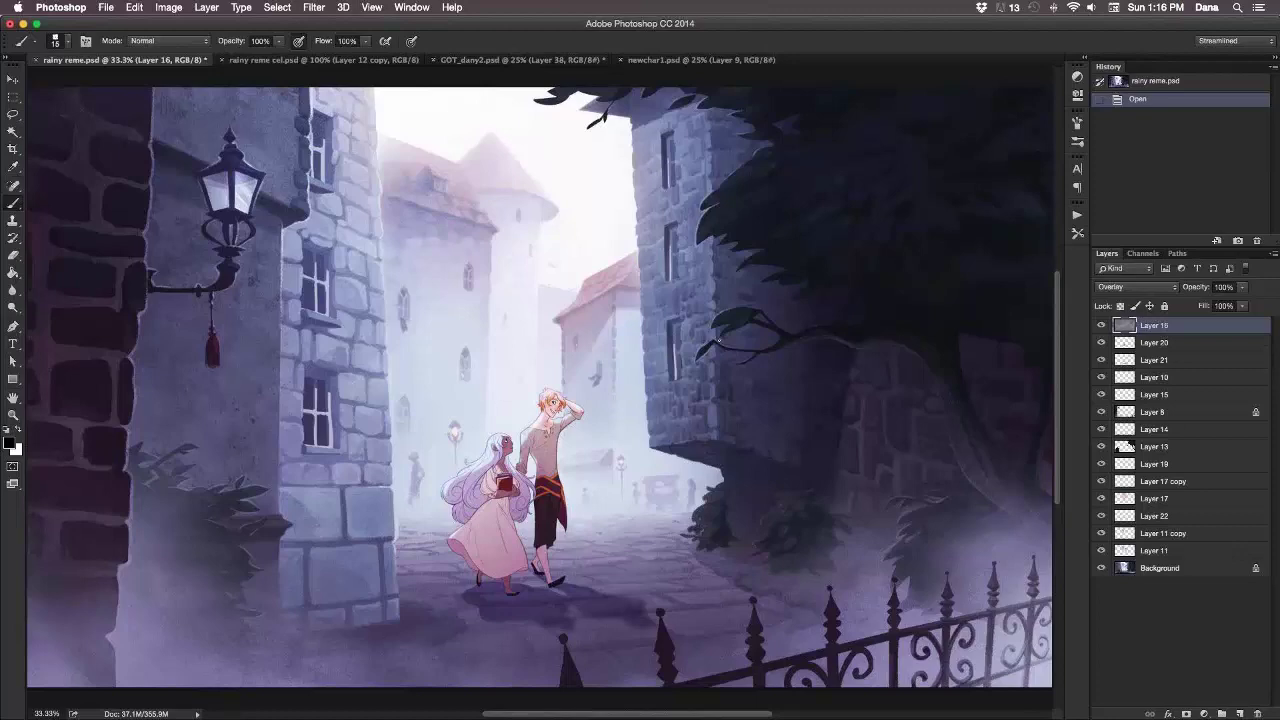
Switch to GOT_dany2.psd, view the rider and horse closer, and toggle Layer 38 off and on to compare.
{"action": "left_click", "coordinate": [392, 62]}
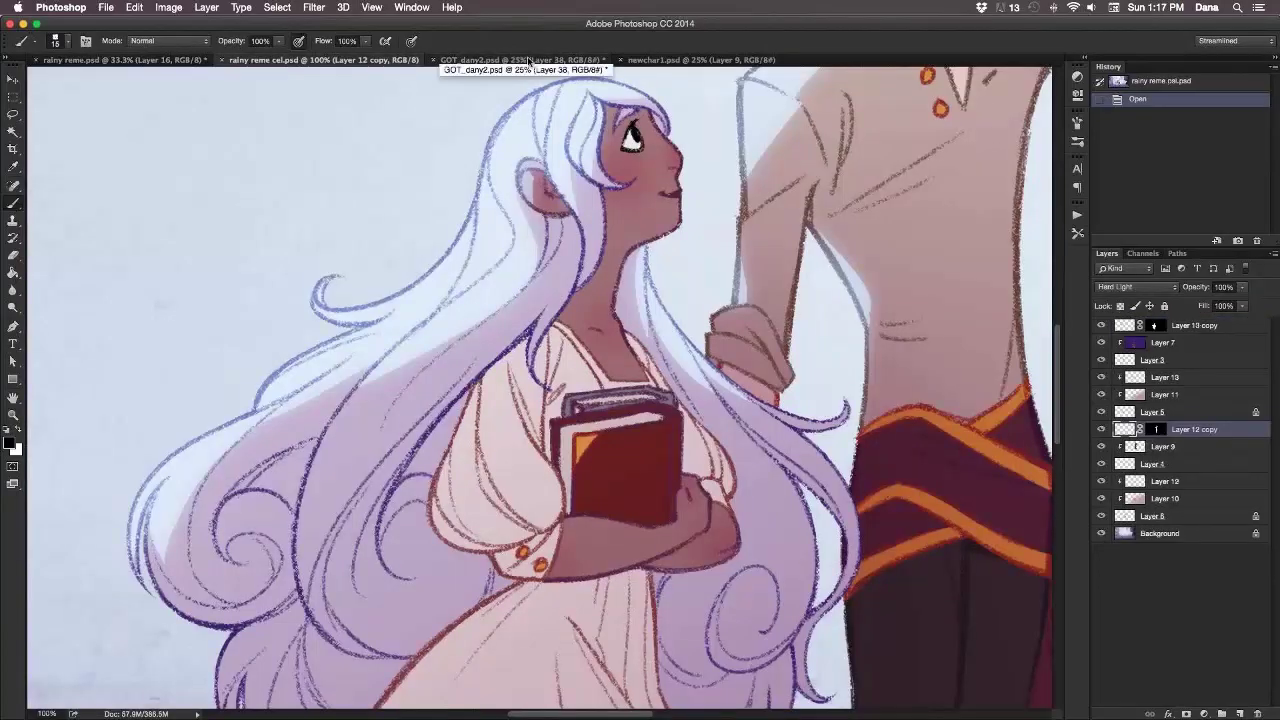
{"action": "left_click", "coordinate": [520, 60]}
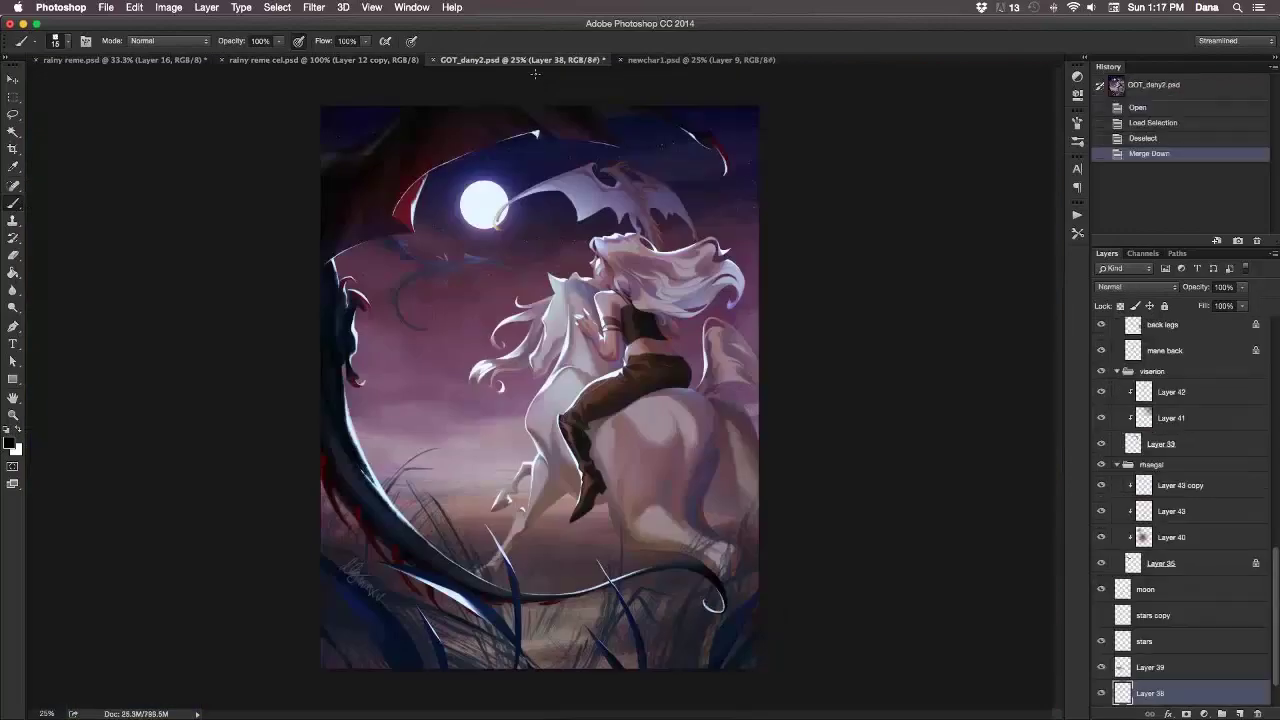
{"action": "scroll", "coordinate": [1262, 697], "scroll_direction": "down", "scroll_amount": 2}
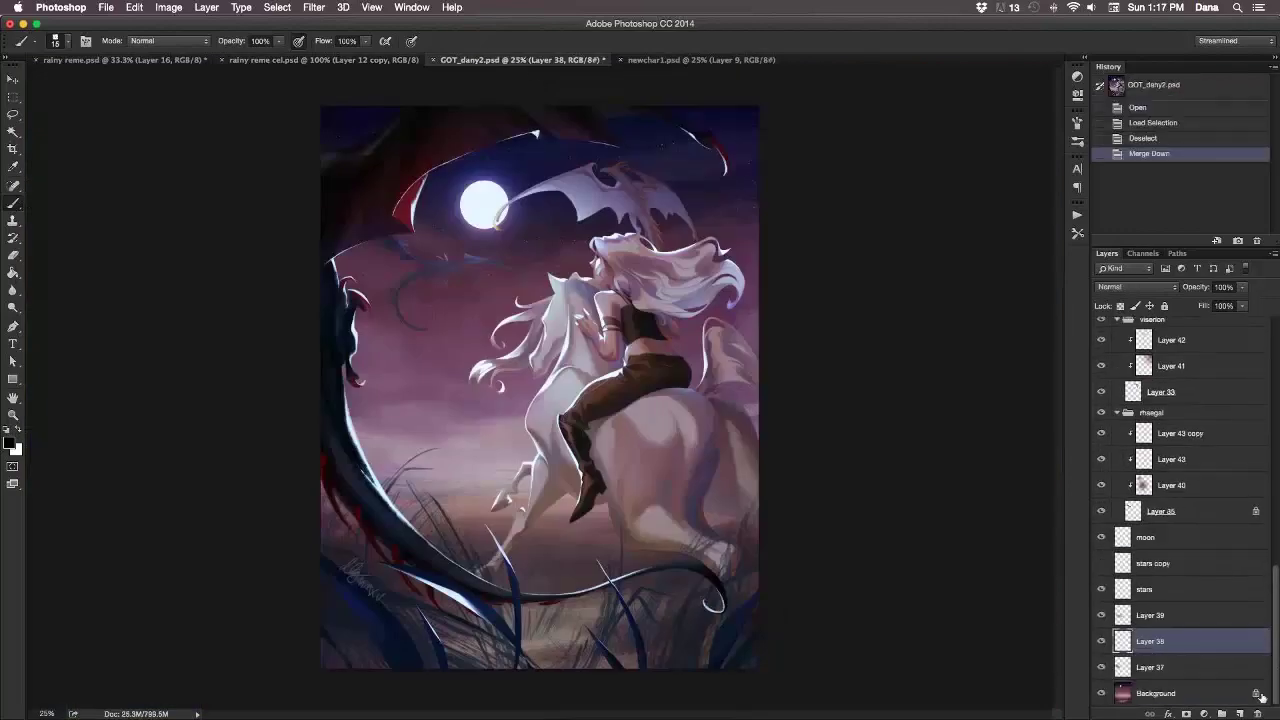
{"action": "key", "text": "super+equal"}
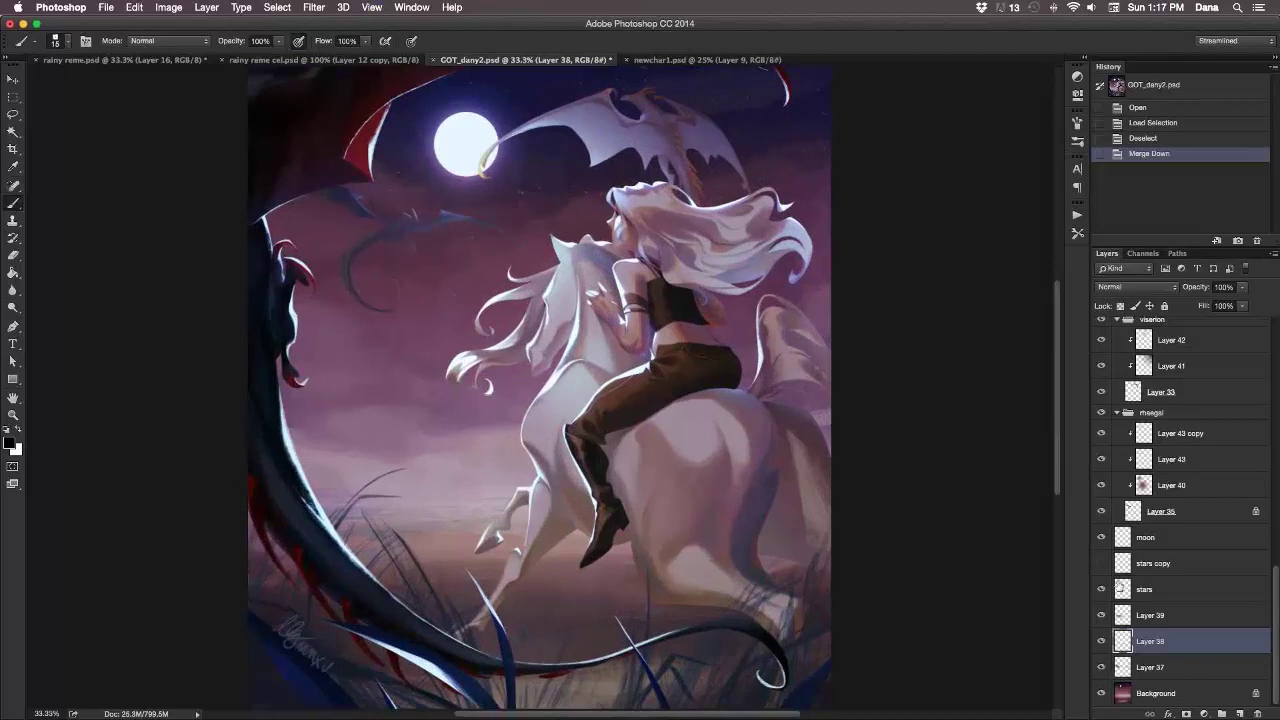
{"action": "left_click", "coordinate": [1101, 650]}
{"action": "left_click", "coordinate": [1101, 645]}
Toggle the viserion dragon group's visibility off and on, and collapse the group.
{"action": "scroll", "coordinate": [1101, 643], "scroll_direction": "up", "scroll_amount": 5}
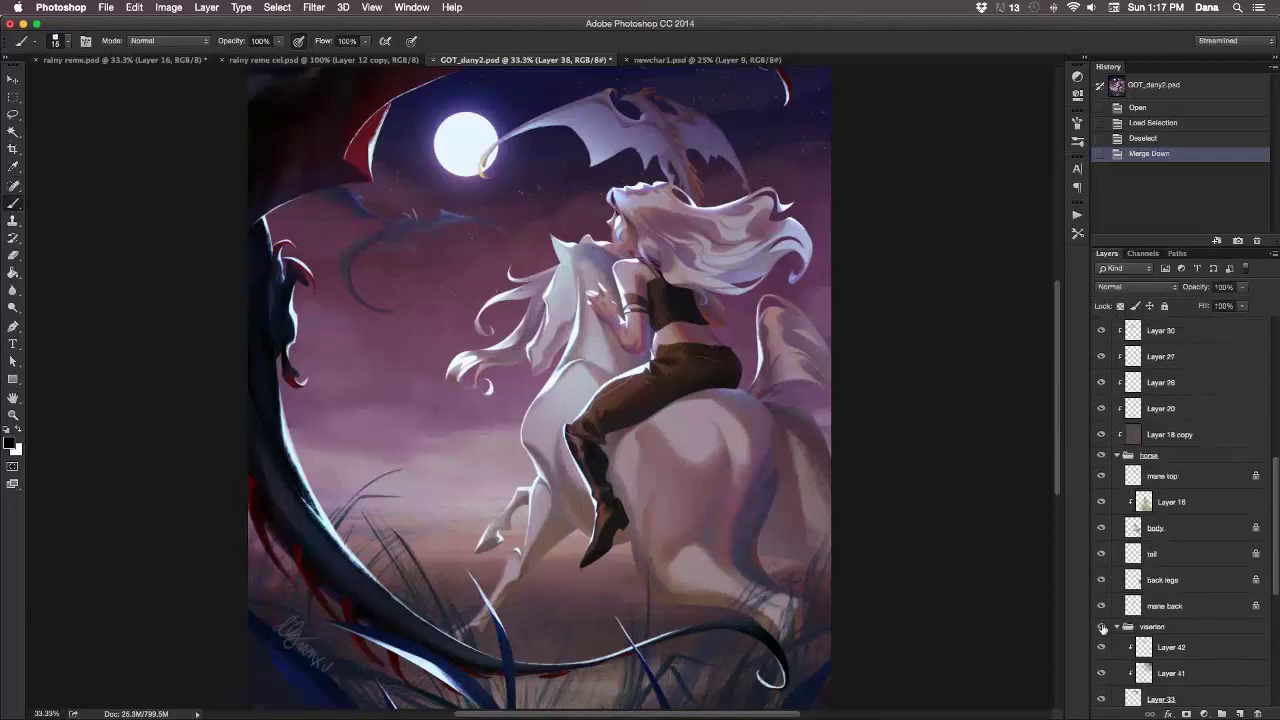
{"action": "left_click", "coordinate": [1101, 627]}
{"action": "left_click", "coordinate": [1101, 627]}
{"action": "left_click", "coordinate": [1117, 626]}
{"action": "scroll", "coordinate": [1158, 585], "scroll_direction": "down", "scroll_amount": 3}
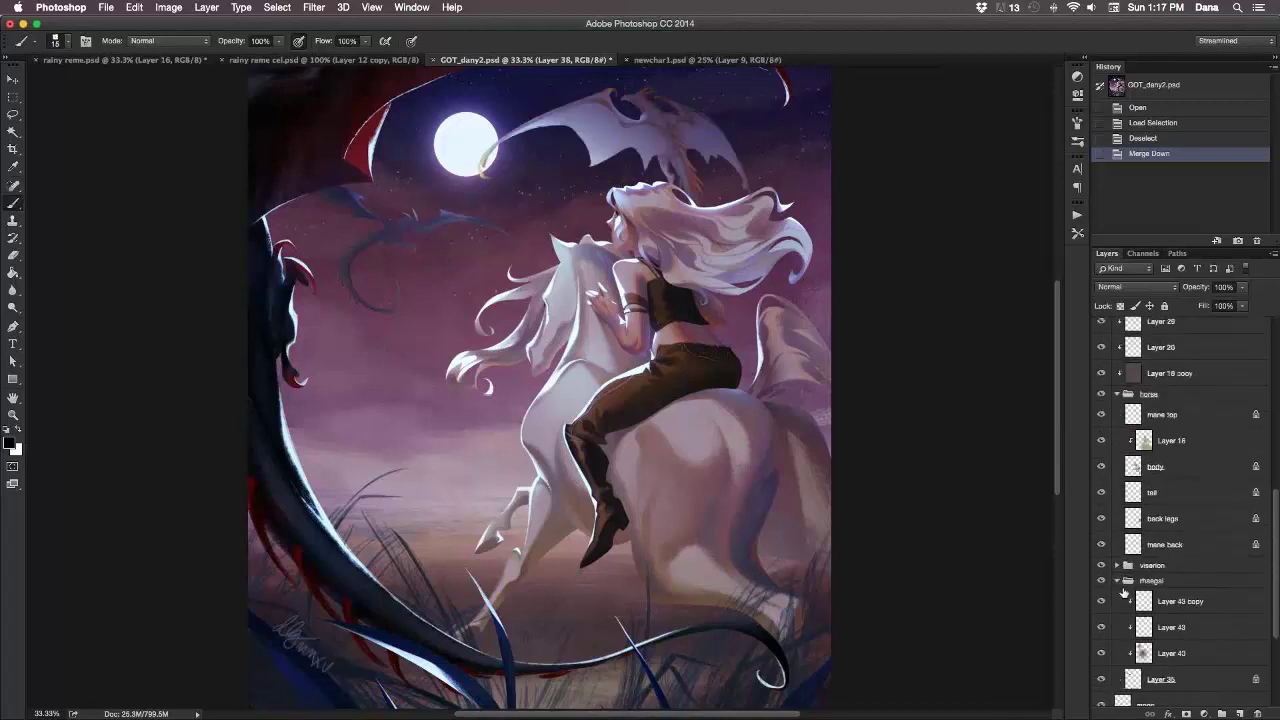
Collapse the adjustments group, and toggle the drogon group, Layer 31 and Layer 29 off and on to compare.
{"action": "scroll", "coordinate": [1158, 585], "scroll_direction": "up", "scroll_amount": 15}
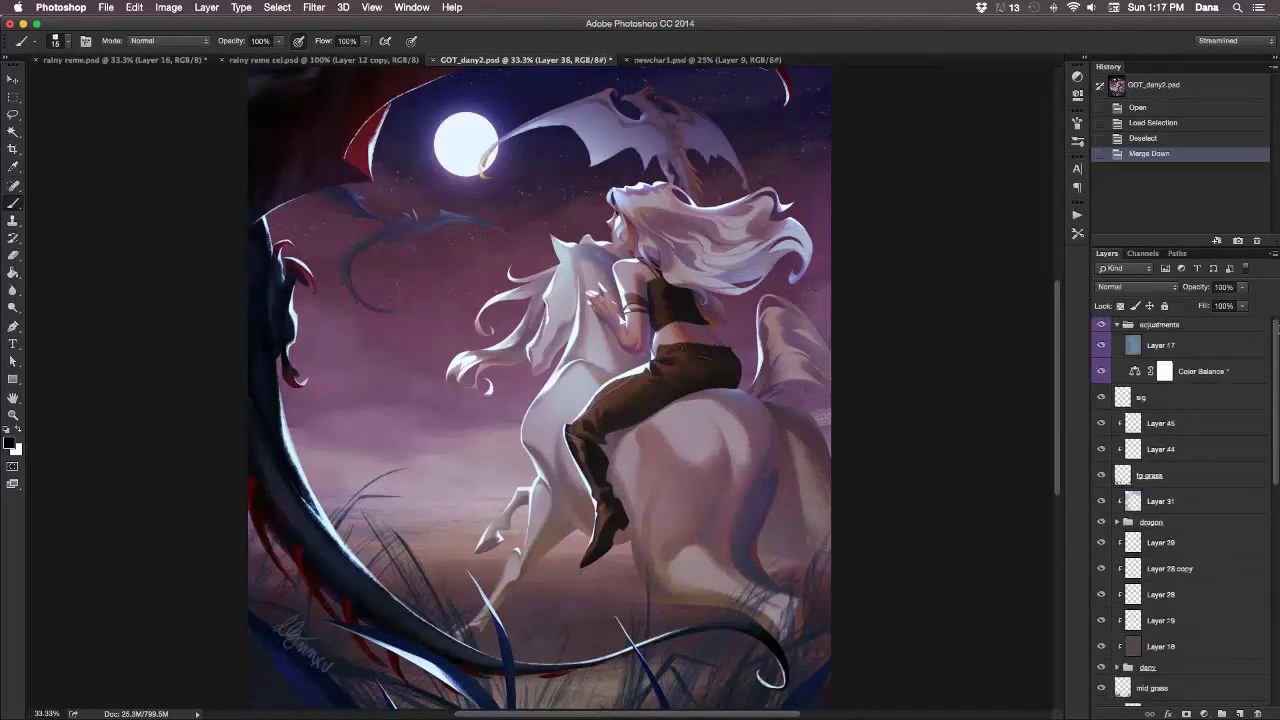
{"action": "left_click", "coordinate": [1118, 326]}
{"action": "scroll", "coordinate": [1104, 445], "scroll_direction": "down", "scroll_amount": 1}
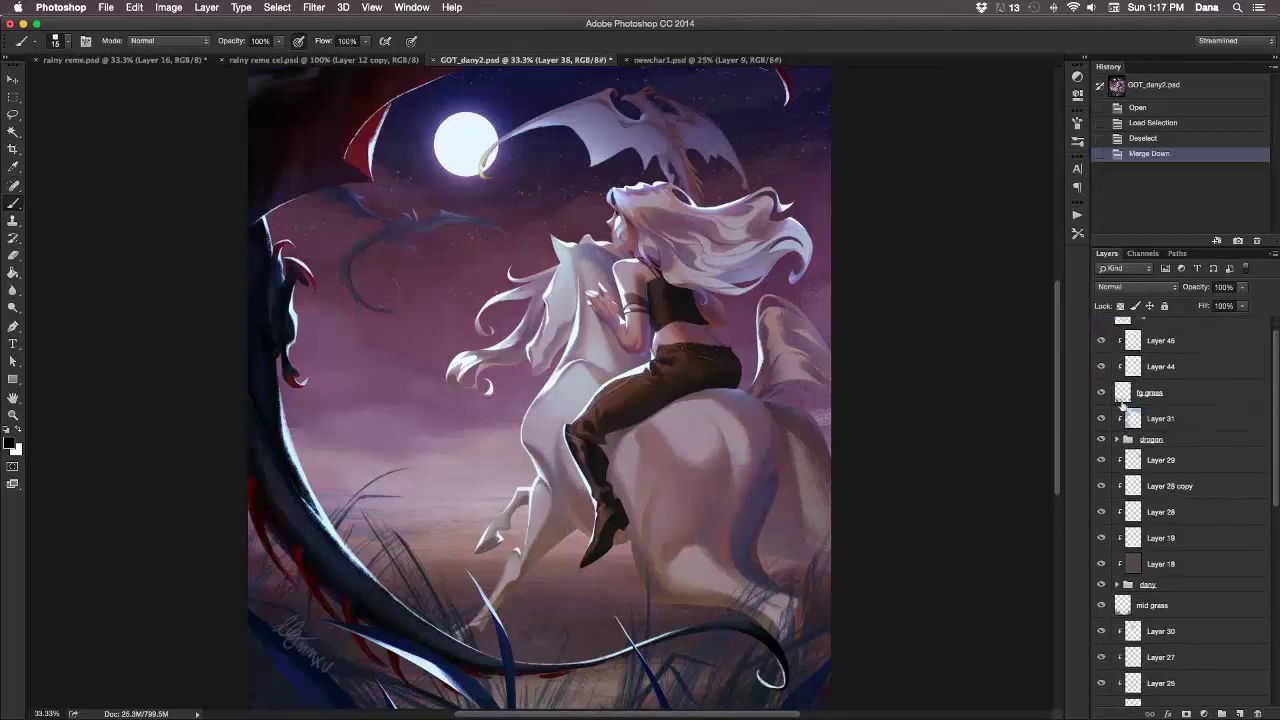
{"action": "left_click", "coordinate": [1101, 439]}
{"action": "left_click", "coordinate": [1101, 439]}
{"action": "left_click", "coordinate": [1101, 418]}
{"action": "left_click", "coordinate": [1101, 418]}
{"action": "left_click", "coordinate": [1101, 459]}
{"action": "left_click", "coordinate": [1101, 459]}
Select Layer 28 copy and Layer 29 to check their blend modes, and toggle the rhaegal dragon group off and on.
{"action": "left_click", "coordinate": [1232, 486]}
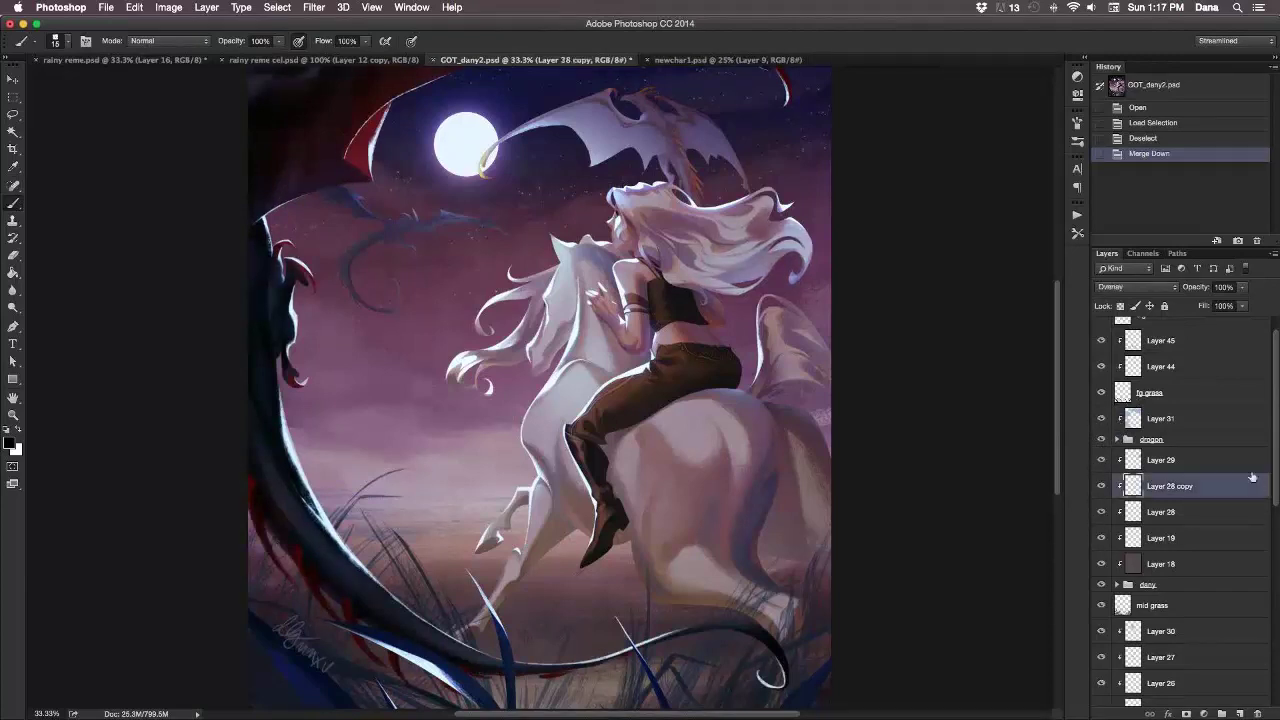
{"action": "left_click", "coordinate": [1262, 460]}
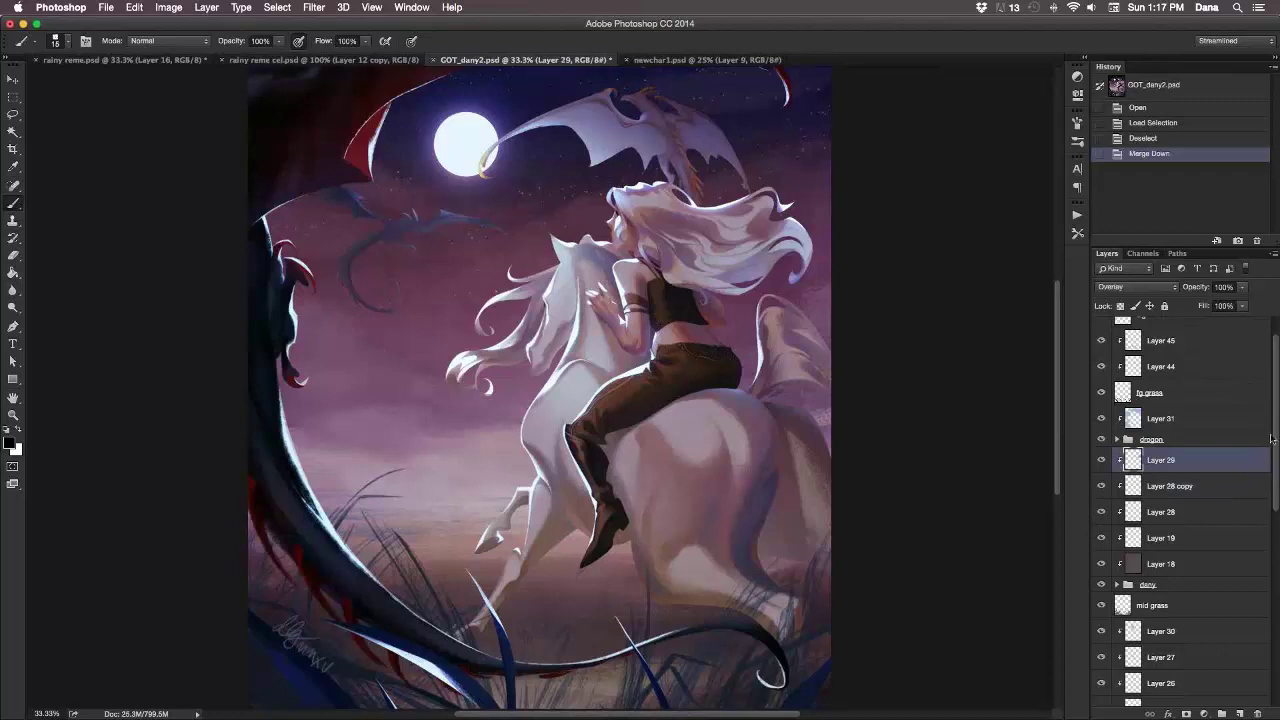
{"action": "left_click_drag", "start_coordinate": [1273, 440], "coordinate": [1263, 302]}
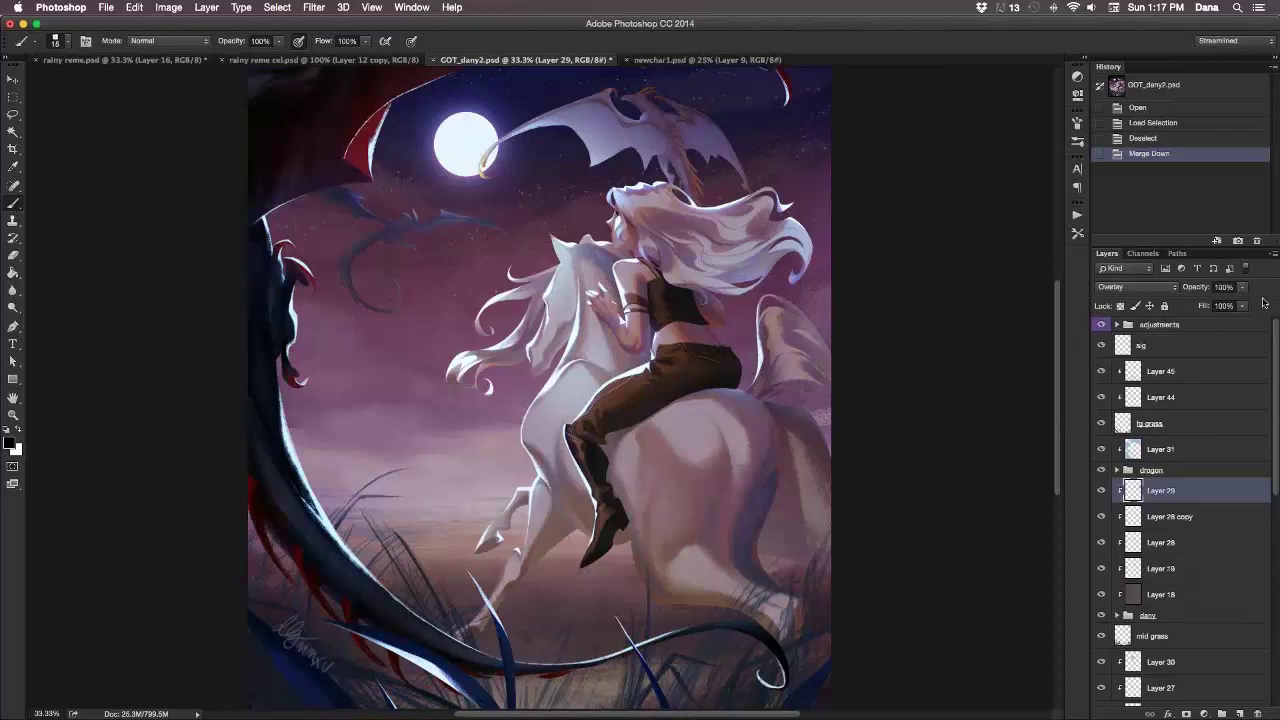
{"action": "scroll", "coordinate": [1225, 470], "scroll_direction": "down", "scroll_amount": 10}
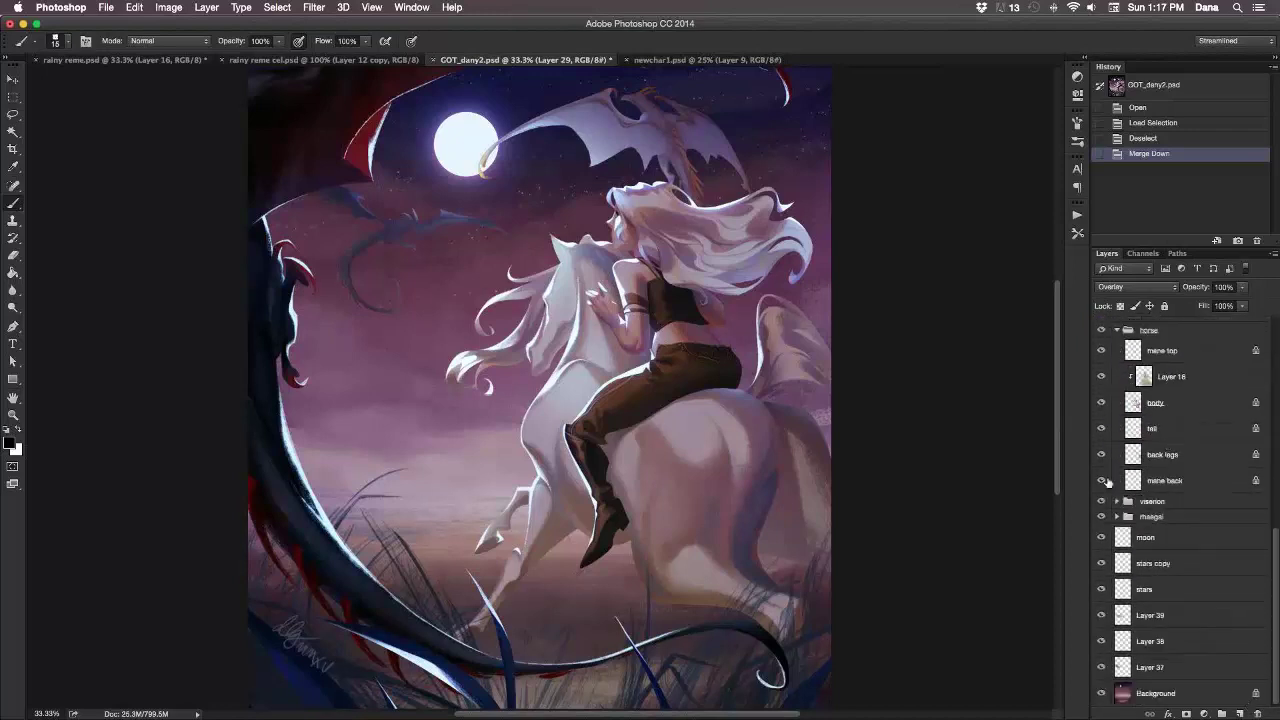
{"action": "left_click", "coordinate": [1100, 516]}
{"action": "left_click", "coordinate": [1100, 516]}
Toggle the mid grass layer and the dany group off and on to see what each contributes.
{"action": "scroll", "coordinate": [1223, 450], "scroll_direction": "up", "scroll_amount": 5}
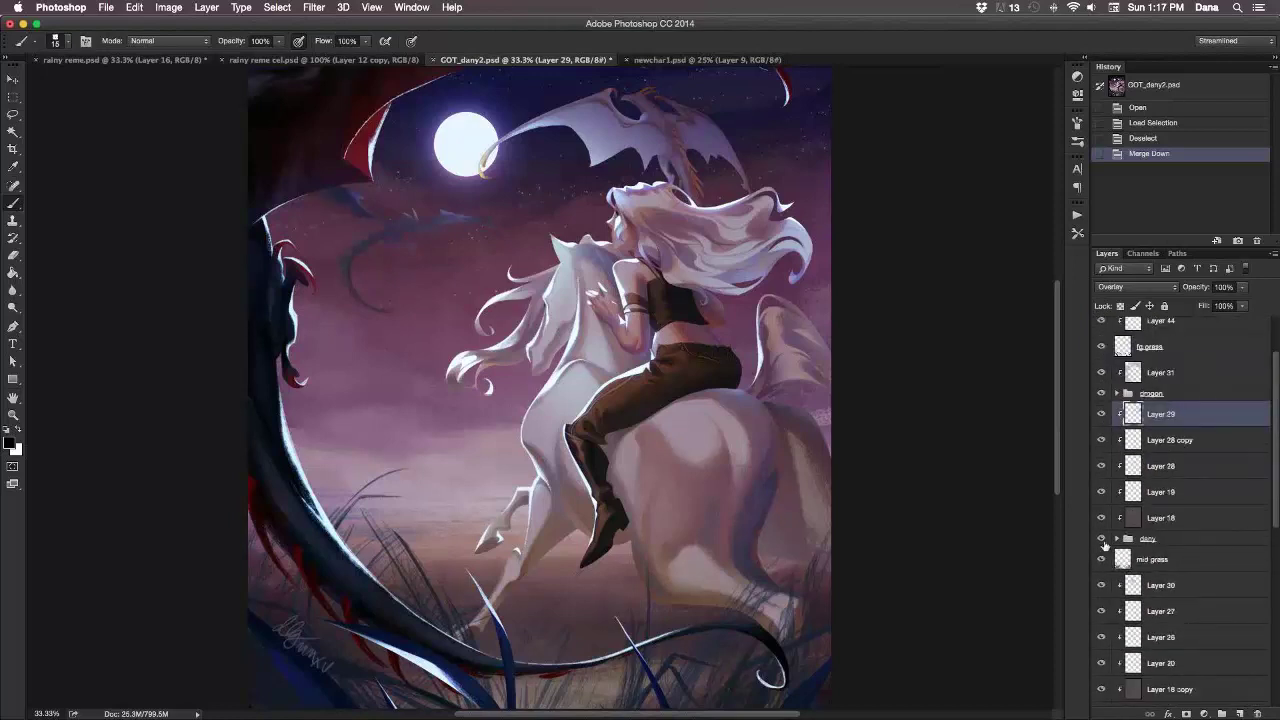
{"action": "left_click", "coordinate": [1101, 559]}
{"action": "left_click", "coordinate": [1101, 539]}
{"action": "left_click", "coordinate": [1101, 539]}
{"action": "left_click", "coordinate": [1101, 559]}
Toggle Layer 30, clipped below the mid grass layer, off and on twice to compare its lighting effect.
{"action": "left_click", "coordinate": [1100, 586]}
{"action": "left_click", "coordinate": [1100, 586]}
{"action": "left_click", "coordinate": [1100, 586]}
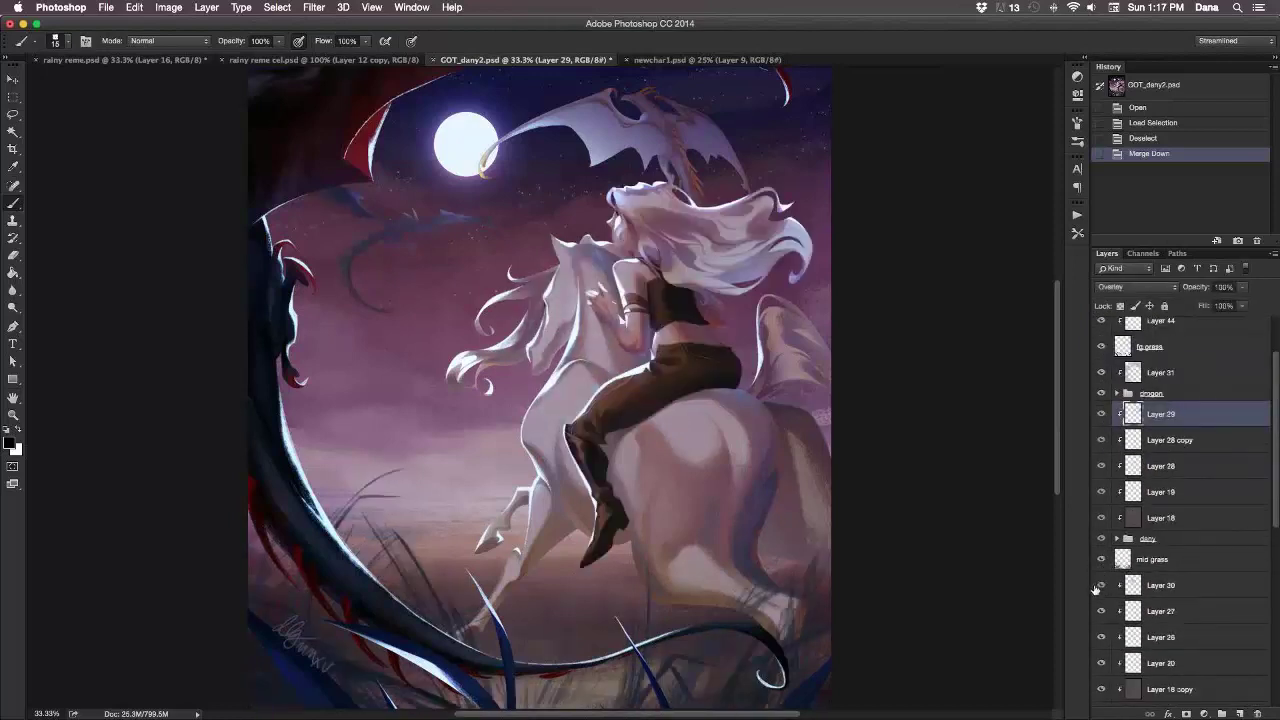
{"action": "left_click", "coordinate": [1098, 587]}
Compare the lighting on the rider and the dragon by toggling Layer 29, Layer 28 copy and Layer 31 off and on.
{"action": "left_click", "coordinate": [1102, 415]}
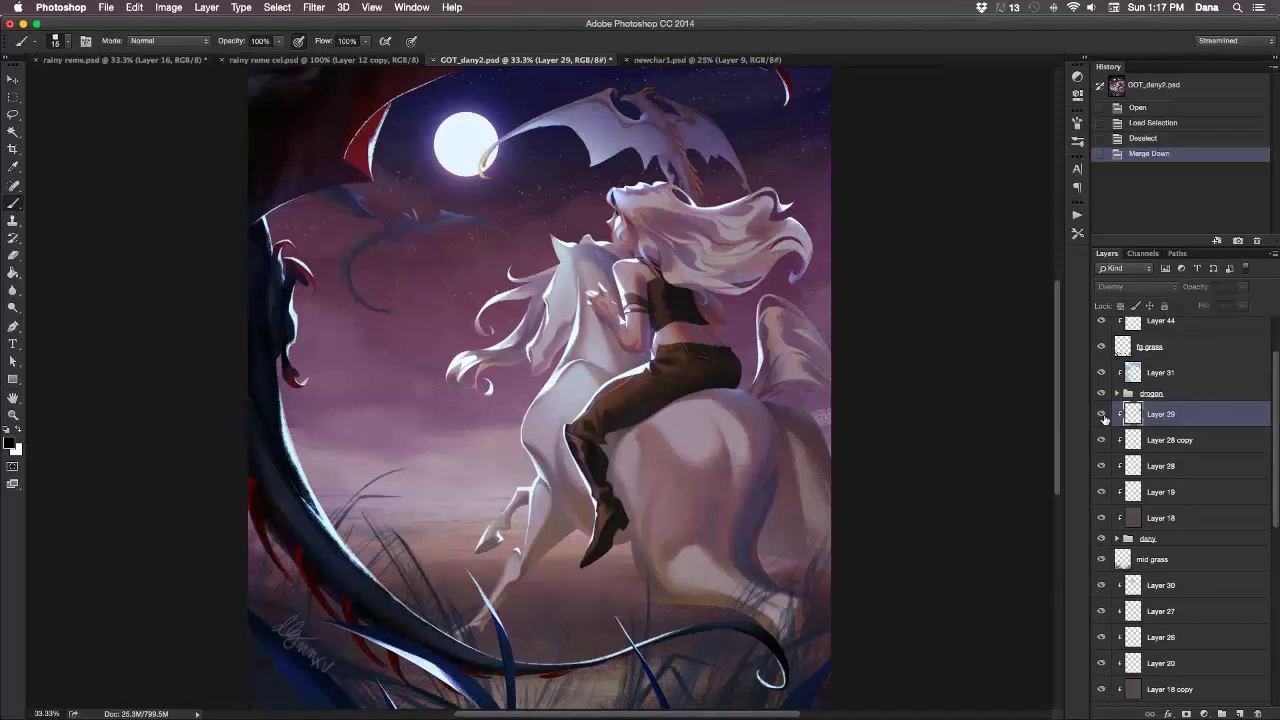
{"action": "left_click", "coordinate": [1101, 415]}
{"action": "left_click", "coordinate": [1101, 415]}
{"action": "left_click", "coordinate": [1101, 415]}
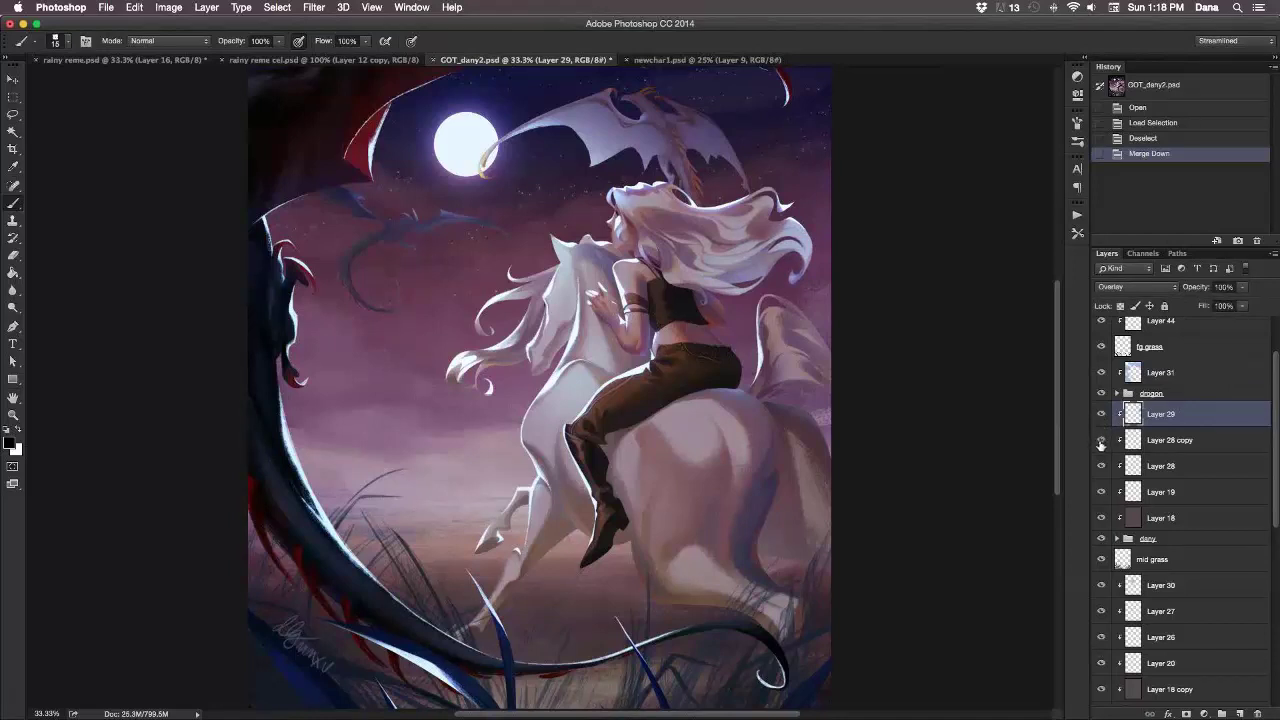
{"action": "left_click", "coordinate": [1100, 441]}
{"action": "left_click", "coordinate": [1100, 441]}
{"action": "left_click", "coordinate": [1102, 371]}
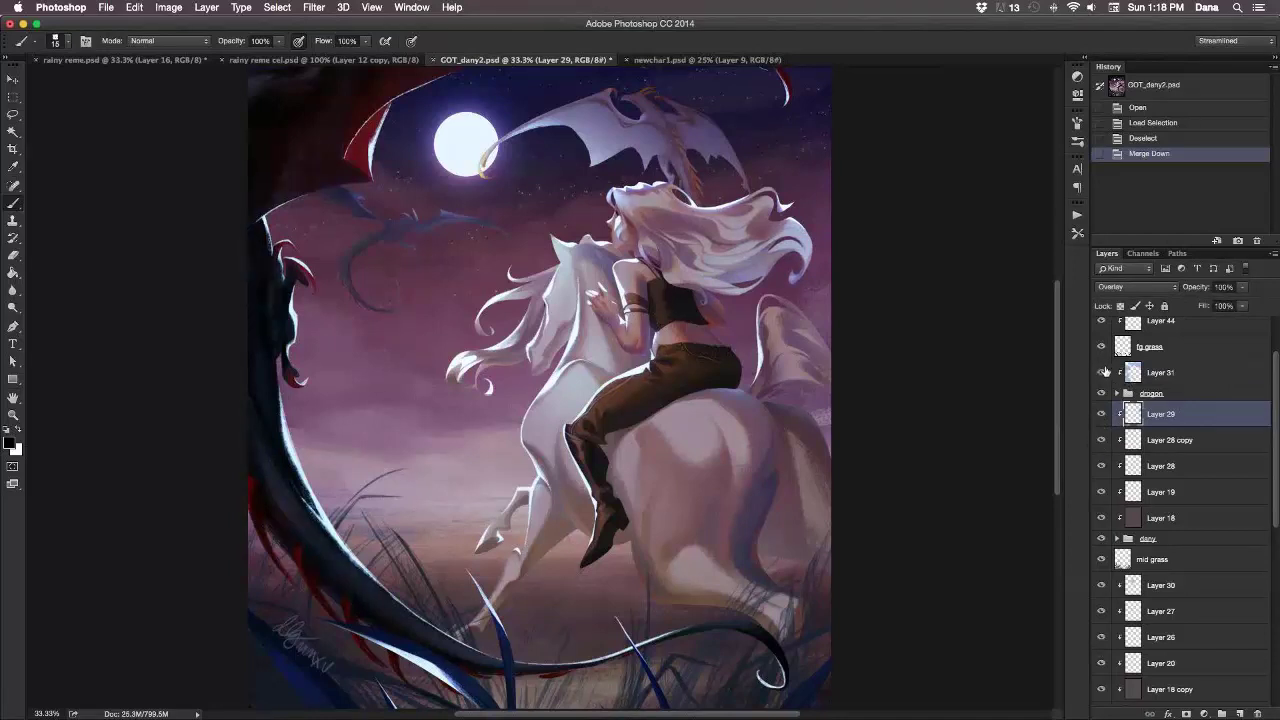
{"action": "left_click", "coordinate": [1102, 372]}
Switch to newchar1.psd, expand Group 1, and toggle Layer 7 with the brown sash off and on.
{"action": "left_click", "coordinate": [706, 60]}
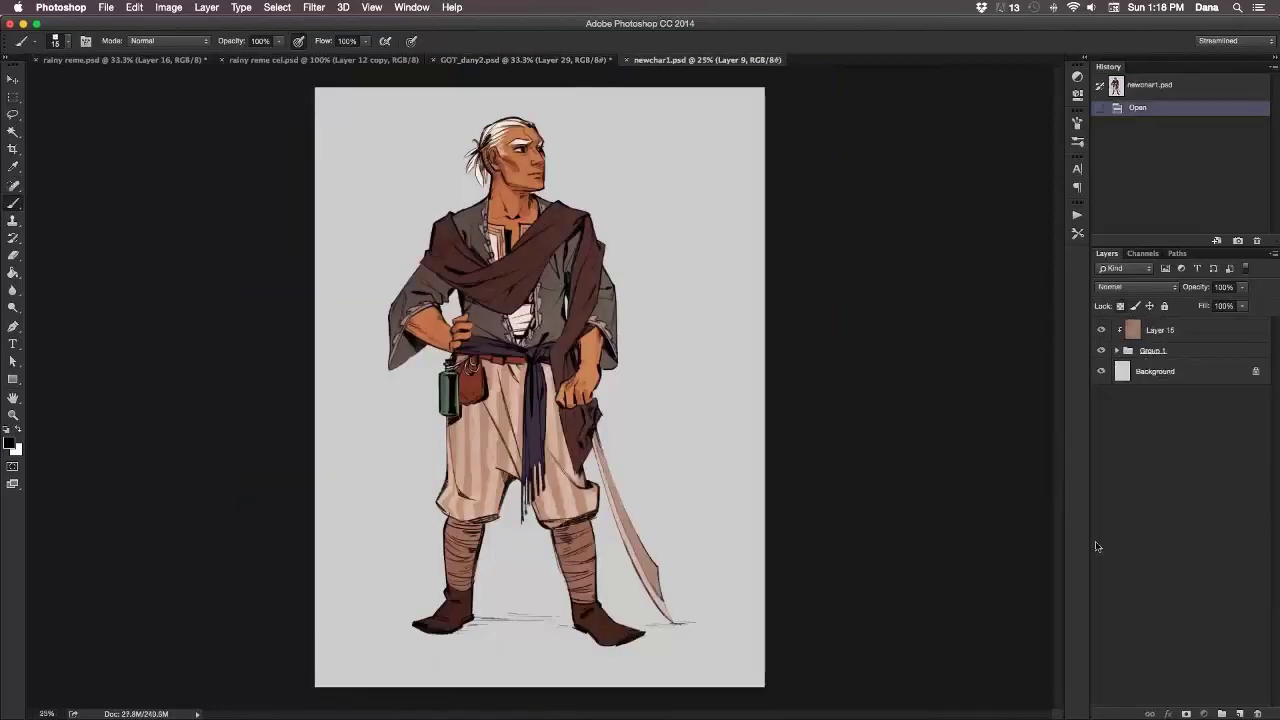
{"action": "left_click", "coordinate": [1168, 350]}
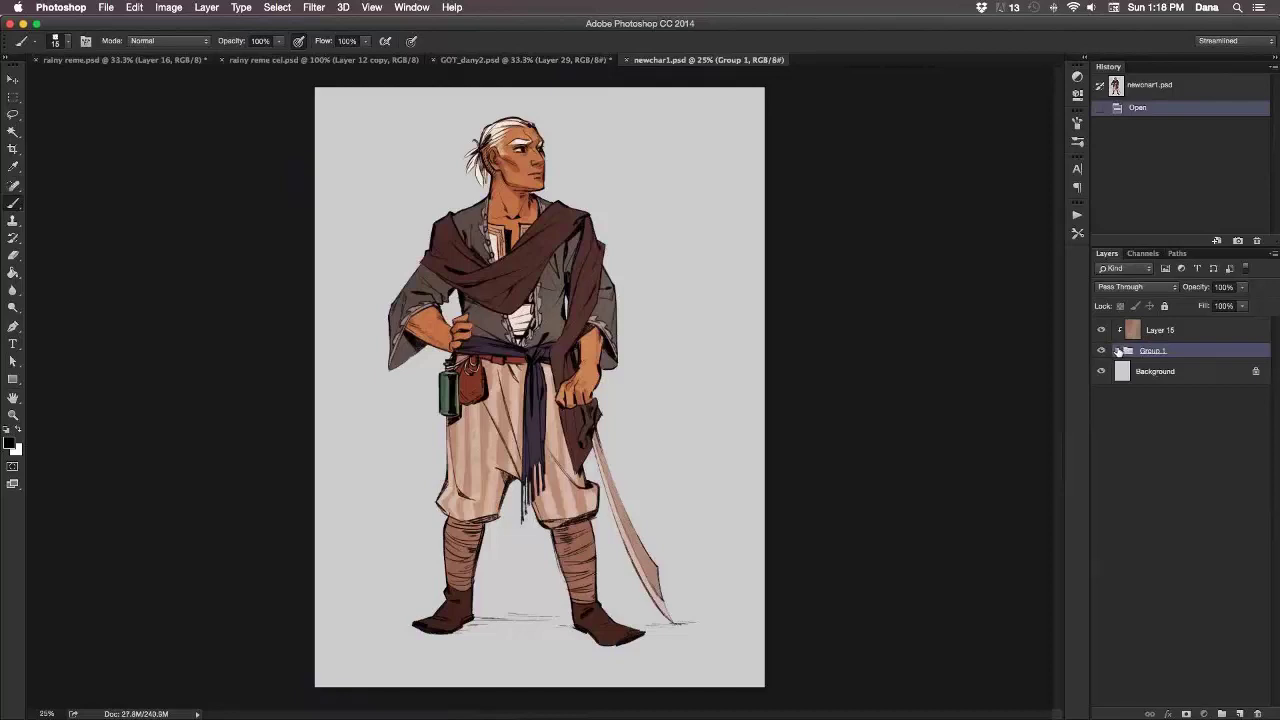
{"action": "left_click", "coordinate": [1117, 351]}
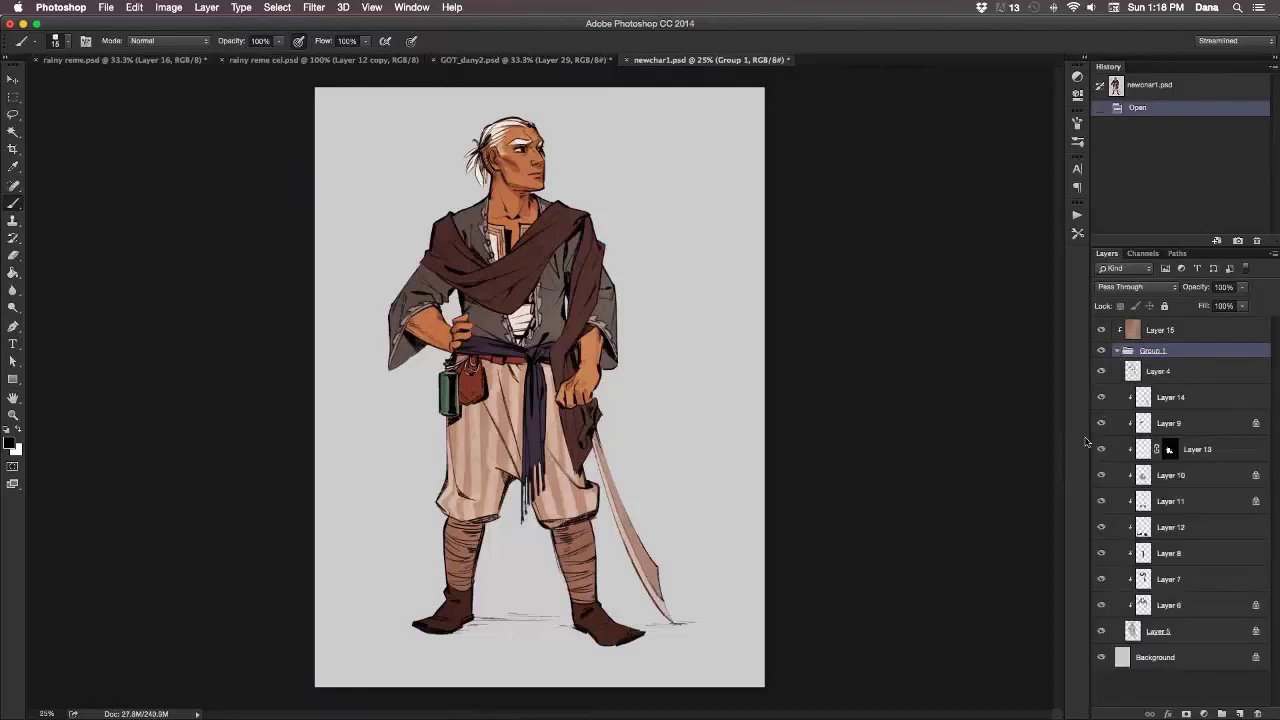
{"action": "left_click", "coordinate": [1101, 580]}
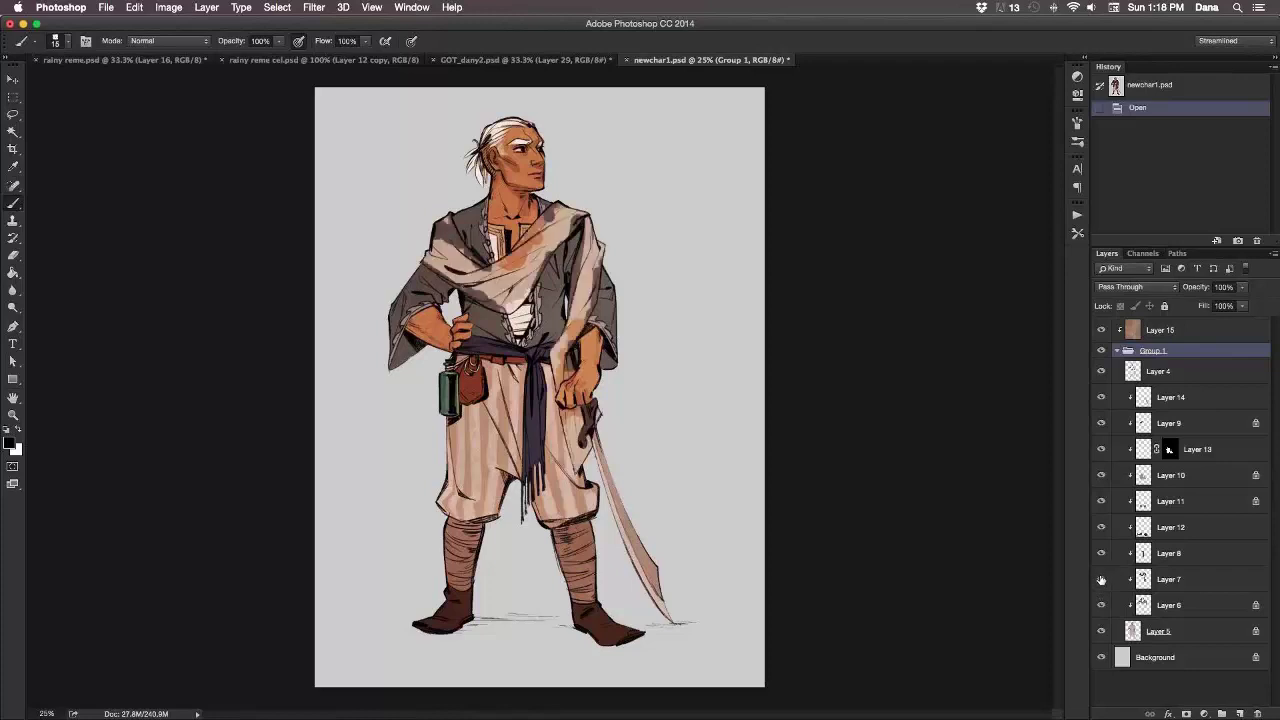
{"action": "left_click", "coordinate": [1101, 580]}
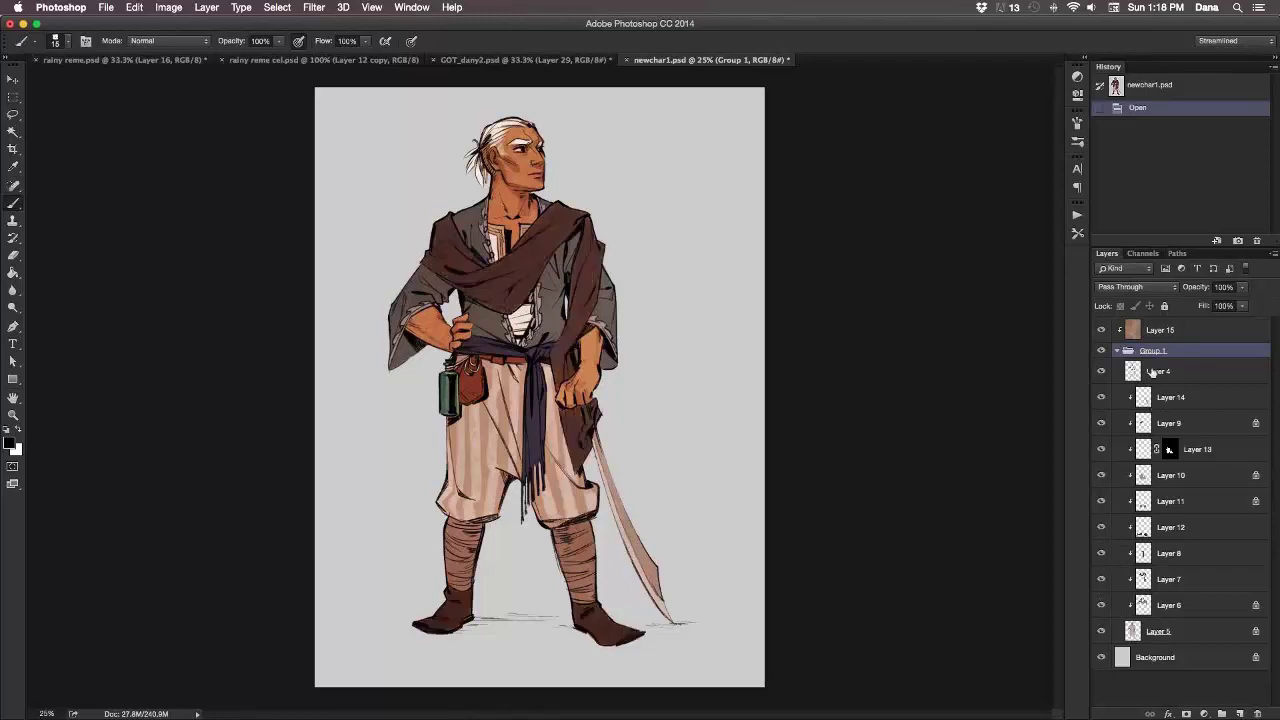
Collapse Group 1 and toggle the whole character's visibility off and on.
{"action": "left_click", "coordinate": [1117, 351]}
{"action": "left_click", "coordinate": [1101, 351]}
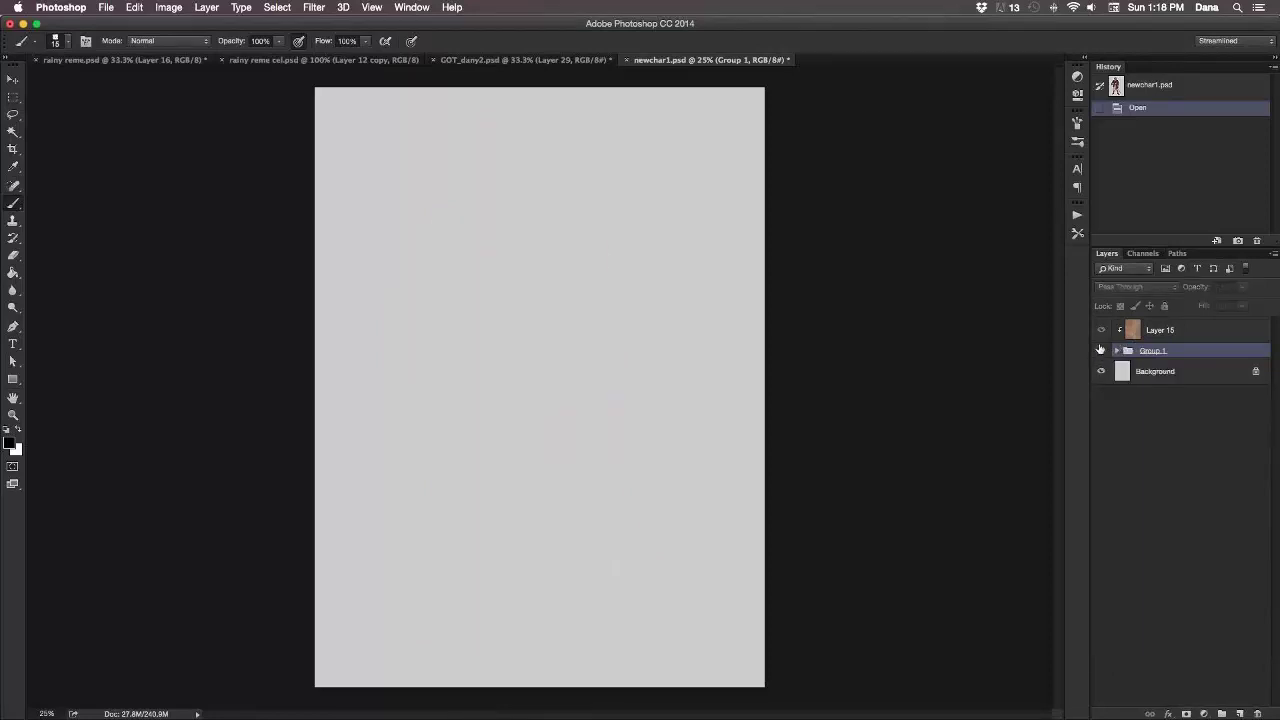
{"action": "left_click", "coordinate": [1101, 351]}
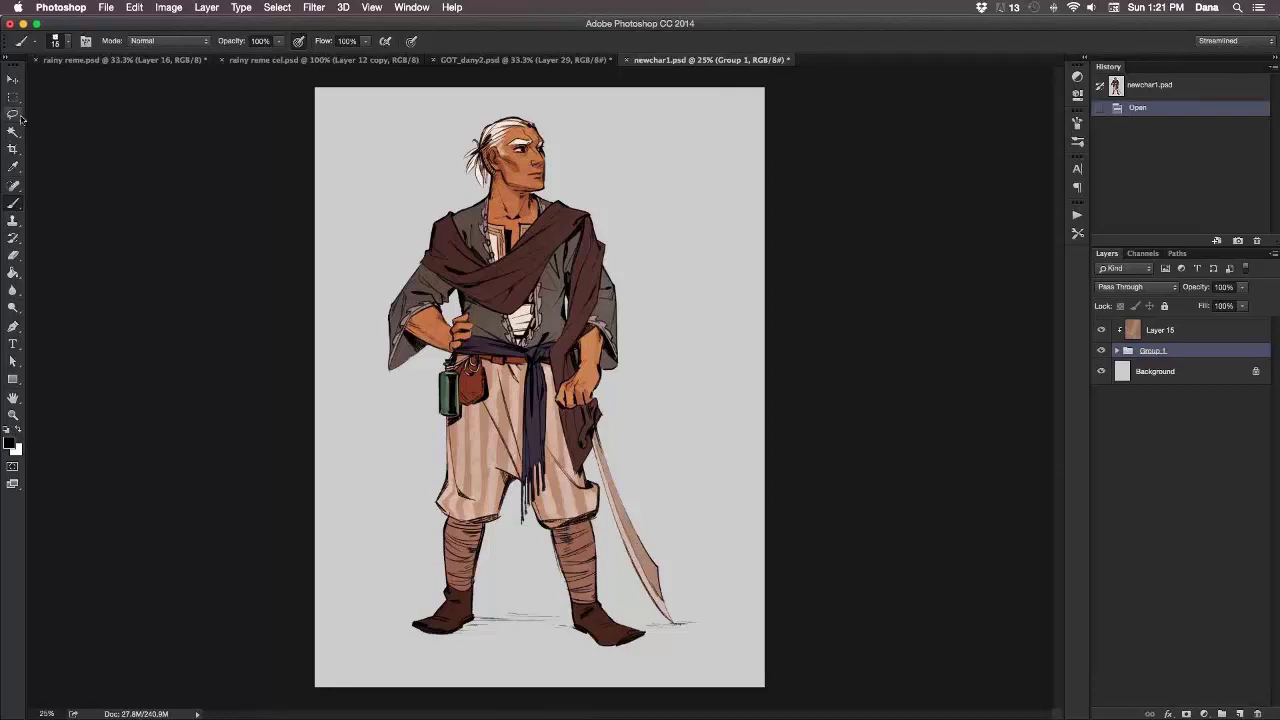
Add a new layer above Layer 15 and lasso a small standing-figure silhouette in the empty area beside the character's head.
{"action": "key", "text": "l"}
{"action": "left_click", "coordinate": [1206, 334]}
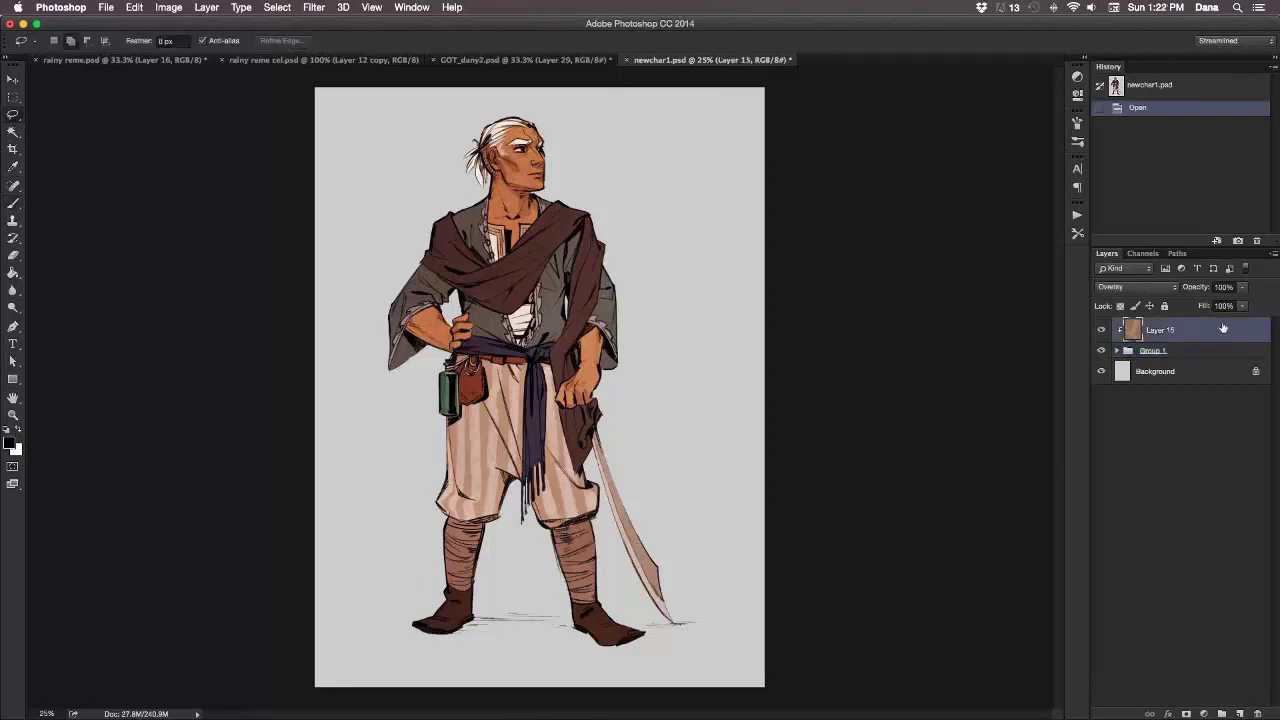
{"action": "left_click", "coordinate": [1239, 713]}
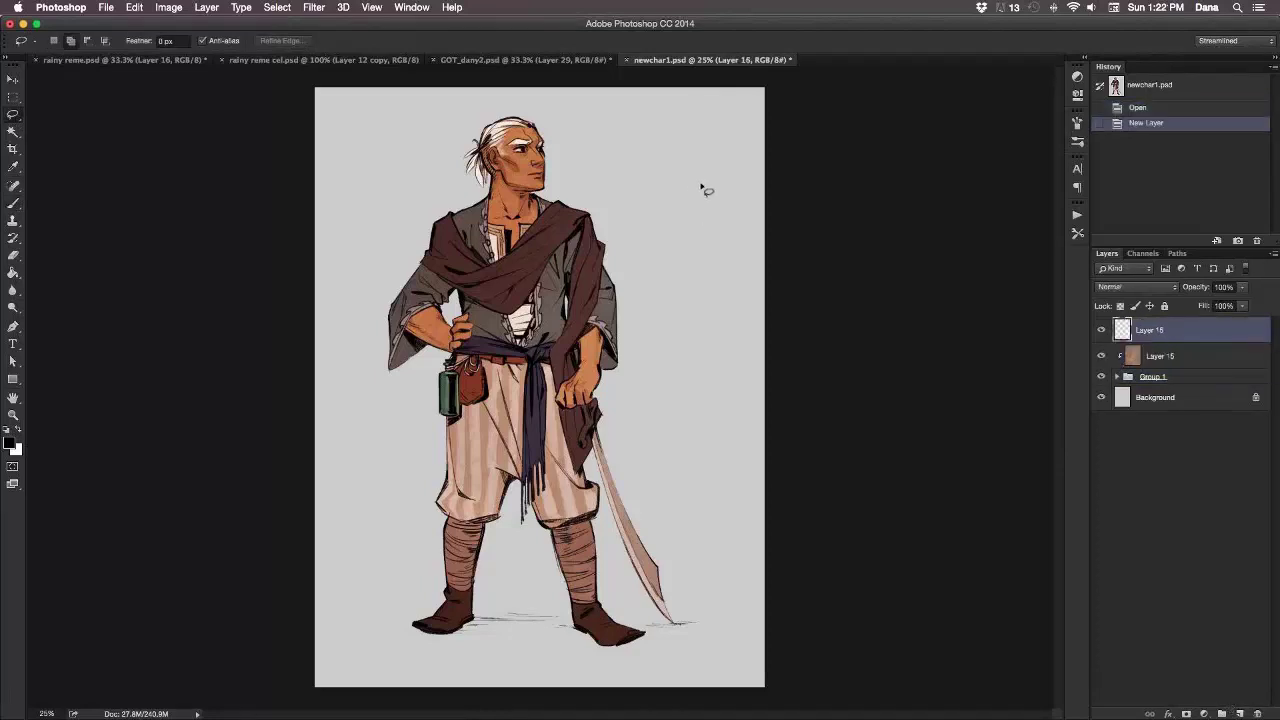
{"action": "mouse_move", "coordinate": [692, 166]}
{"action": "left_mouse_down"}
{"action": "mouse_move", "coordinate": [681, 233]}
{"action": "mouse_move", "coordinate": [722, 229]}
{"action": "mouse_move", "coordinate": [705, 162]}
{"action": "mouse_move", "coordinate": [686, 190]}
{"action": "mouse_move", "coordinate": [708, 172]}
{"action": "mouse_move", "coordinate": [704, 146]}
{"action": "mouse_move", "coordinate": [716, 160]}
{"action": "left_mouse_up"}
{"action": "mouse_move", "coordinate": [712, 152]}
{"action": "left_mouse_down"}
{"action": "mouse_move", "coordinate": [684, 198]}
{"action": "mouse_move", "coordinate": [680, 254]}
{"action": "mouse_move", "coordinate": [697, 190]}
{"action": "mouse_move", "coordinate": [744, 178]}
{"action": "mouse_move", "coordinate": [713, 216]}
{"action": "mouse_move", "coordinate": [702, 198]}
{"action": "mouse_move", "coordinate": [719, 240]}
{"action": "mouse_move", "coordinate": [719, 188]}
{"action": "mouse_move", "coordinate": [736, 242]}
{"action": "left_mouse_up"}
{"action": "mouse_move", "coordinate": [730, 242]}
{"action": "left_mouse_down"}
{"action": "mouse_move", "coordinate": [713, 218]}
{"action": "mouse_move", "coordinate": [686, 229]}
{"action": "mouse_move", "coordinate": [686, 206]}
{"action": "mouse_move", "coordinate": [712, 218]}
{"action": "left_mouse_up"}
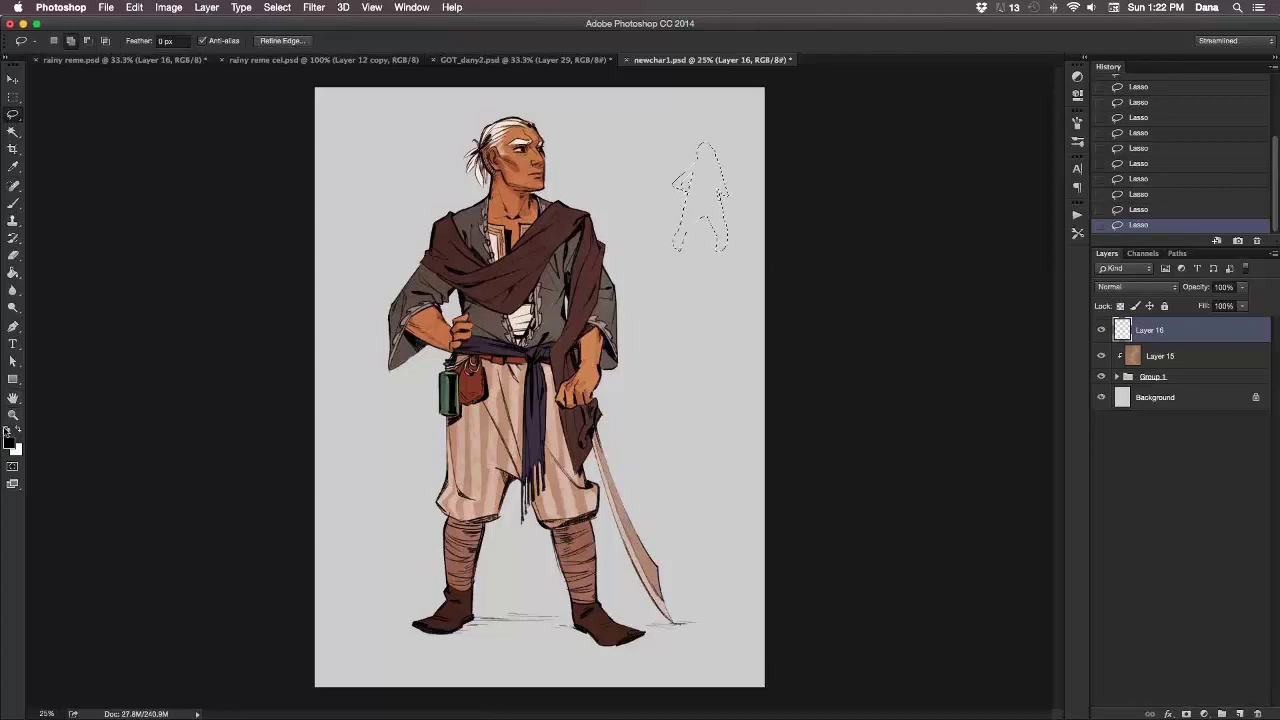
Fill the figure selection with black, deselect it, and scale the silhouette up to about 293%.
{"action": "left_click", "coordinate": [13, 272]}
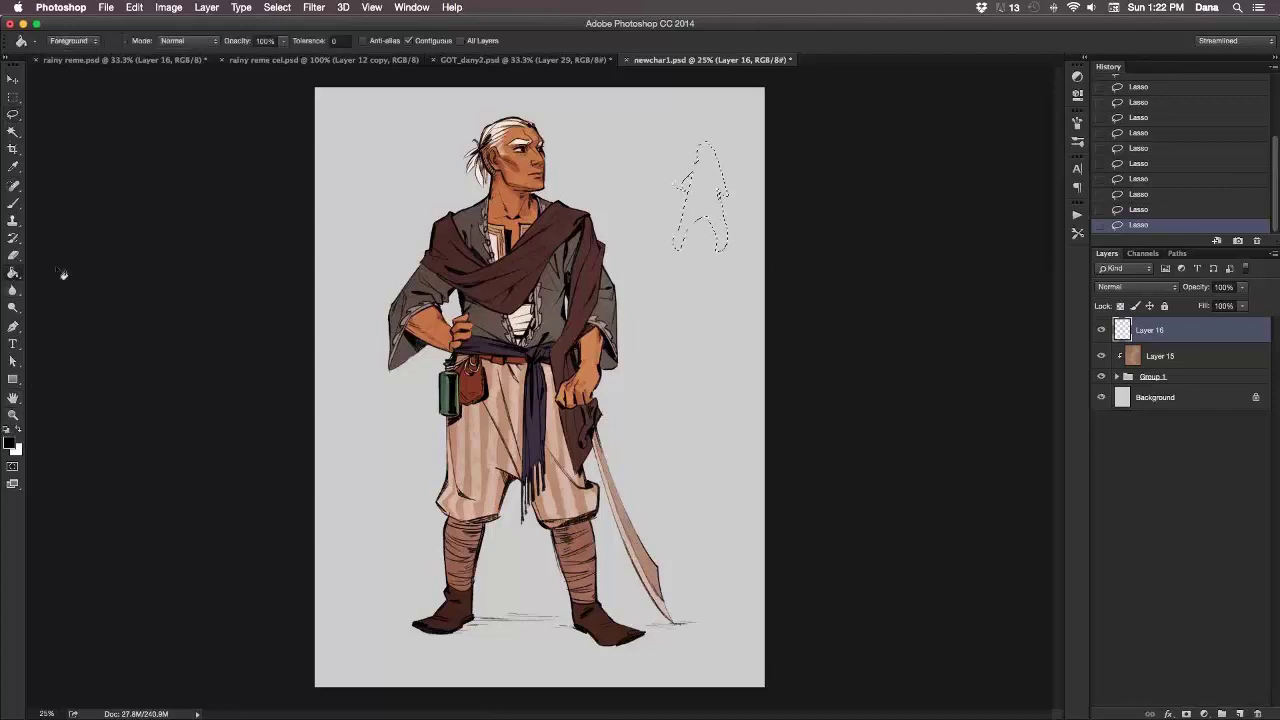
{"action": "left_click", "coordinate": [700, 190]}
{"action": "key", "text": "super+d"}
{"action": "key", "text": "super+t"}
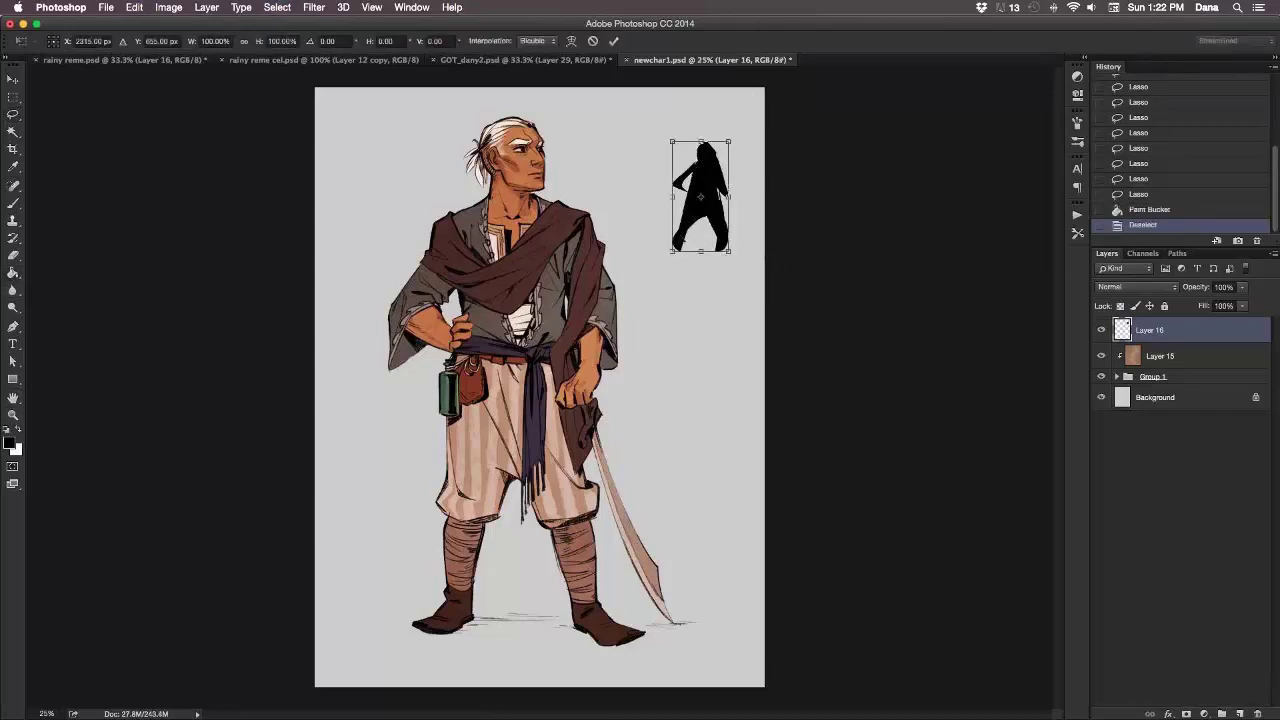
{"action": "left_click_drag", "start_coordinate": [667, 252], "coordinate": [563, 463]}
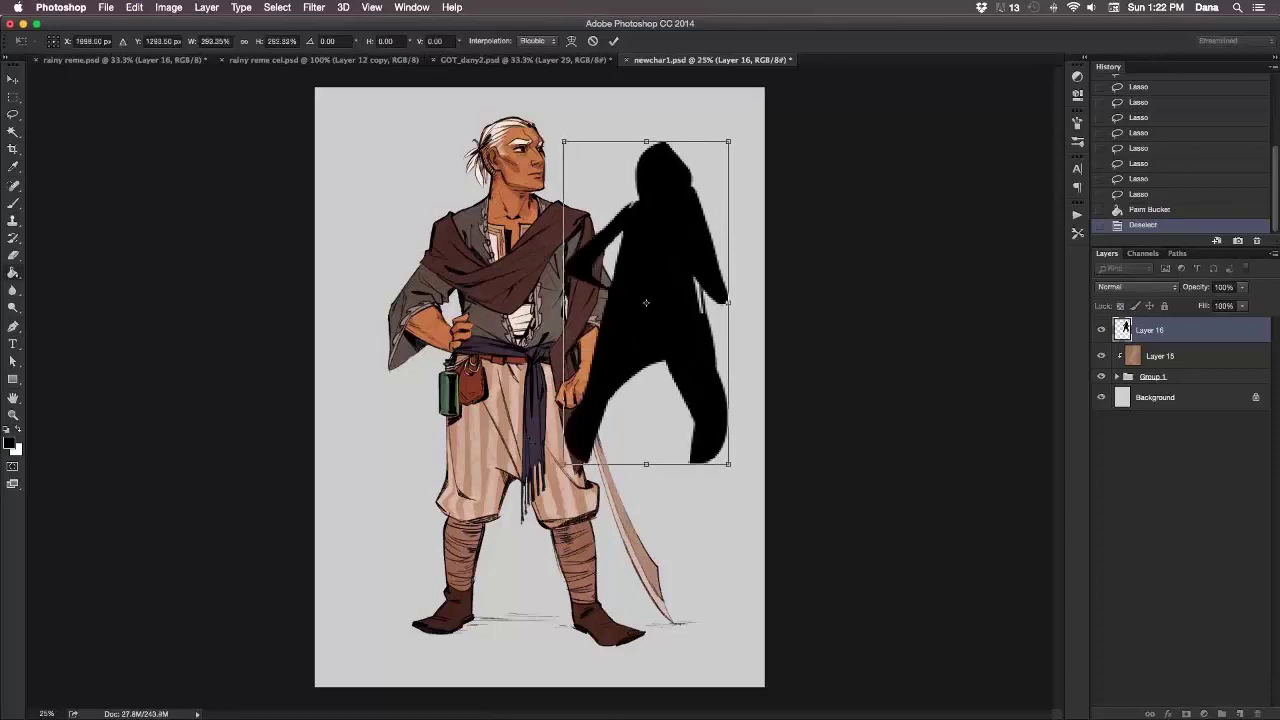
{"action": "key", "text": "Return"}
Hide Group 1, lower the silhouette layer's opacity to 34%, and move the silhouette to the middle of the canvas.
{"action": "left_click", "coordinate": [1101, 356]}
{"action": "left_click", "coordinate": [1242, 287]}
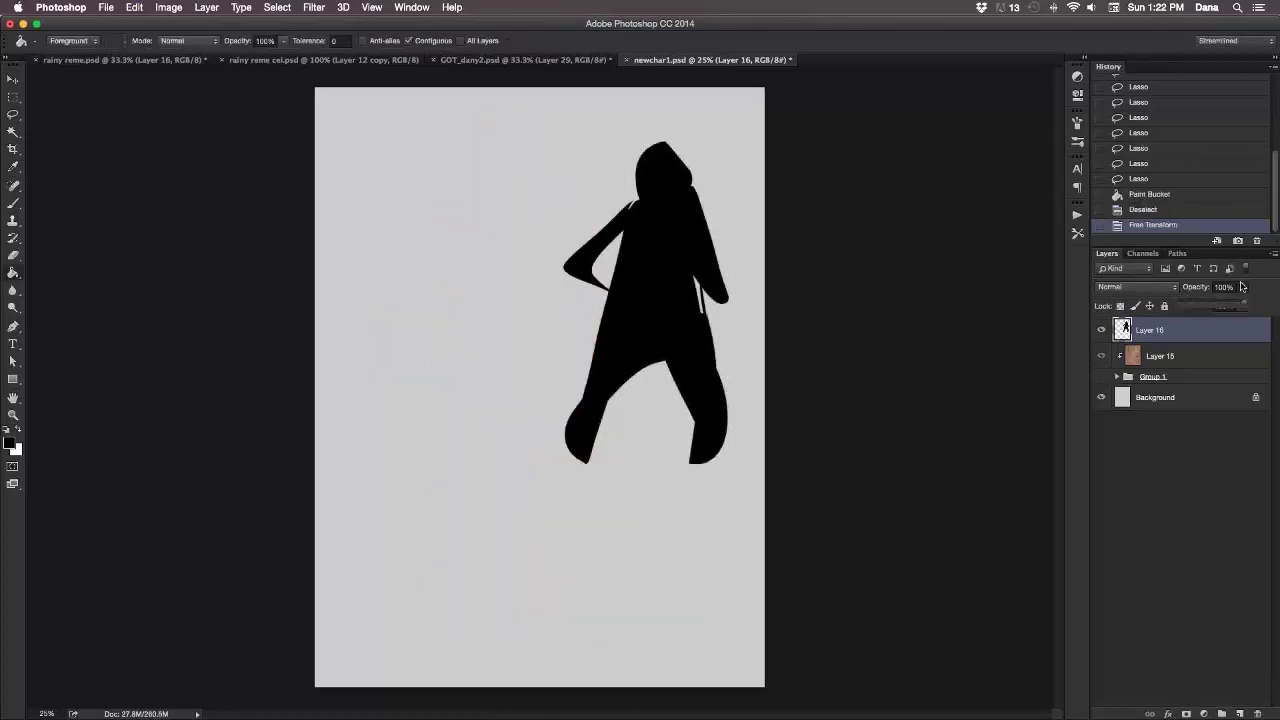
{"action": "left_click_drag", "start_coordinate": [1243, 304], "coordinate": [1205, 307]}
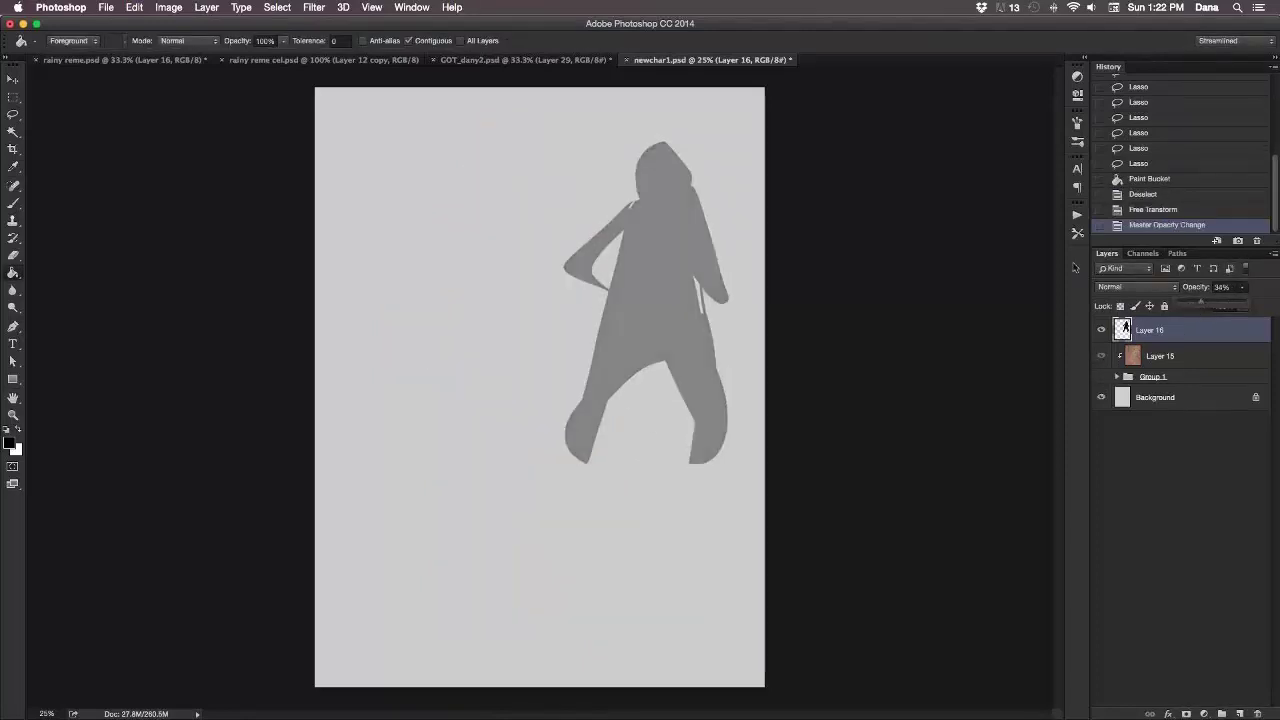
{"action": "key", "text": "v"}
{"action": "left_click_drag", "start_coordinate": [654, 344], "coordinate": [571, 369]}
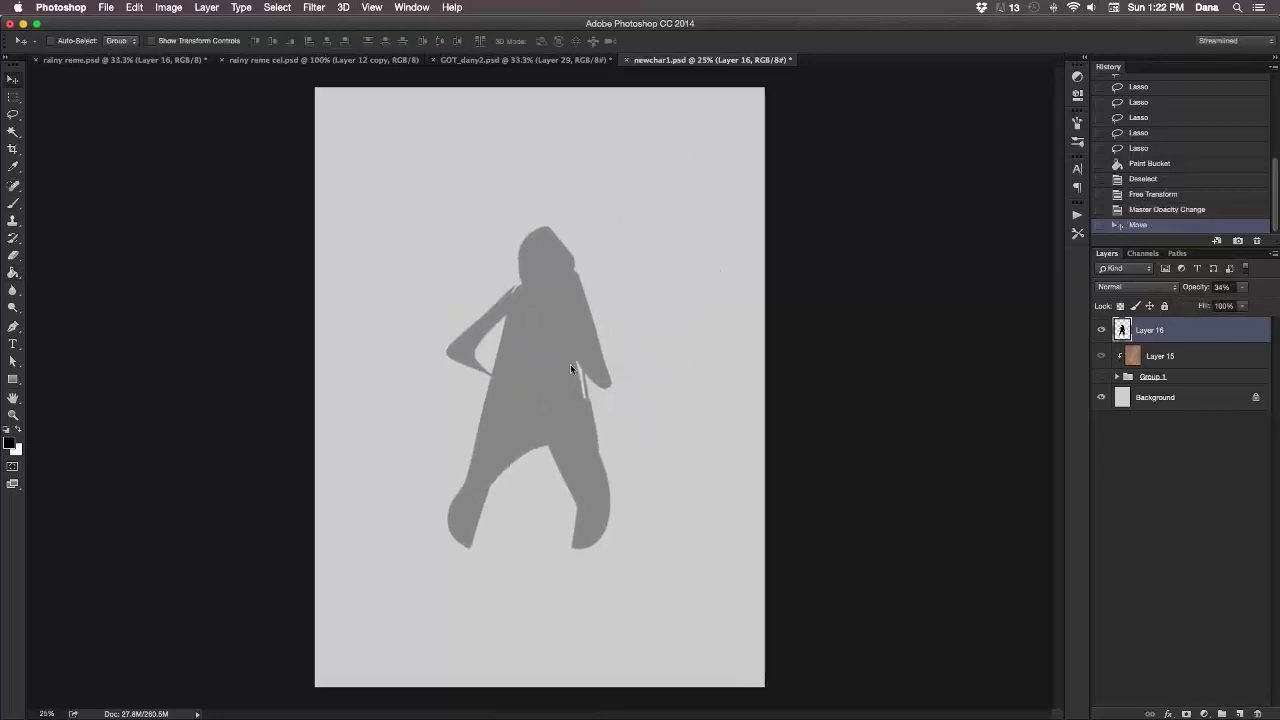
On a new layer, brush a rough line sketch of the head, arms, torso and leg over the silhouette, and compare it with the silhouette hidden.
{"action": "left_click", "coordinate": [13, 203]}
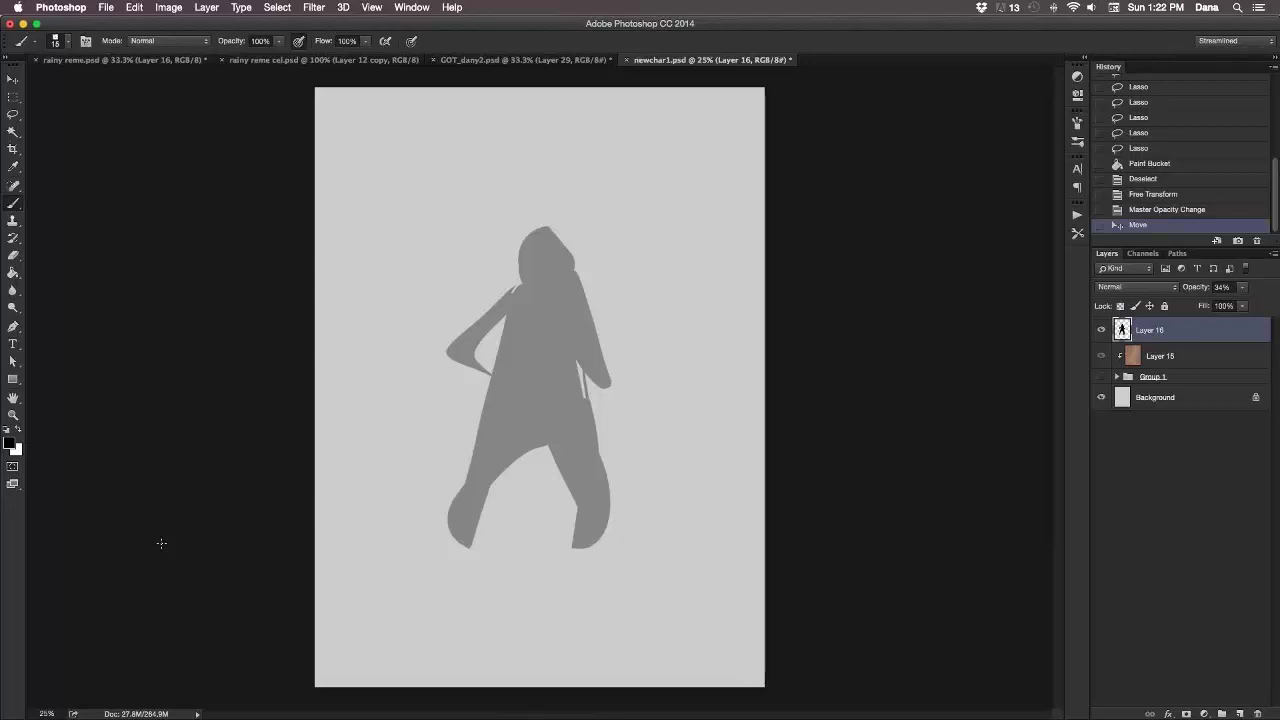
{"action": "left_click", "coordinate": [1238, 713]}
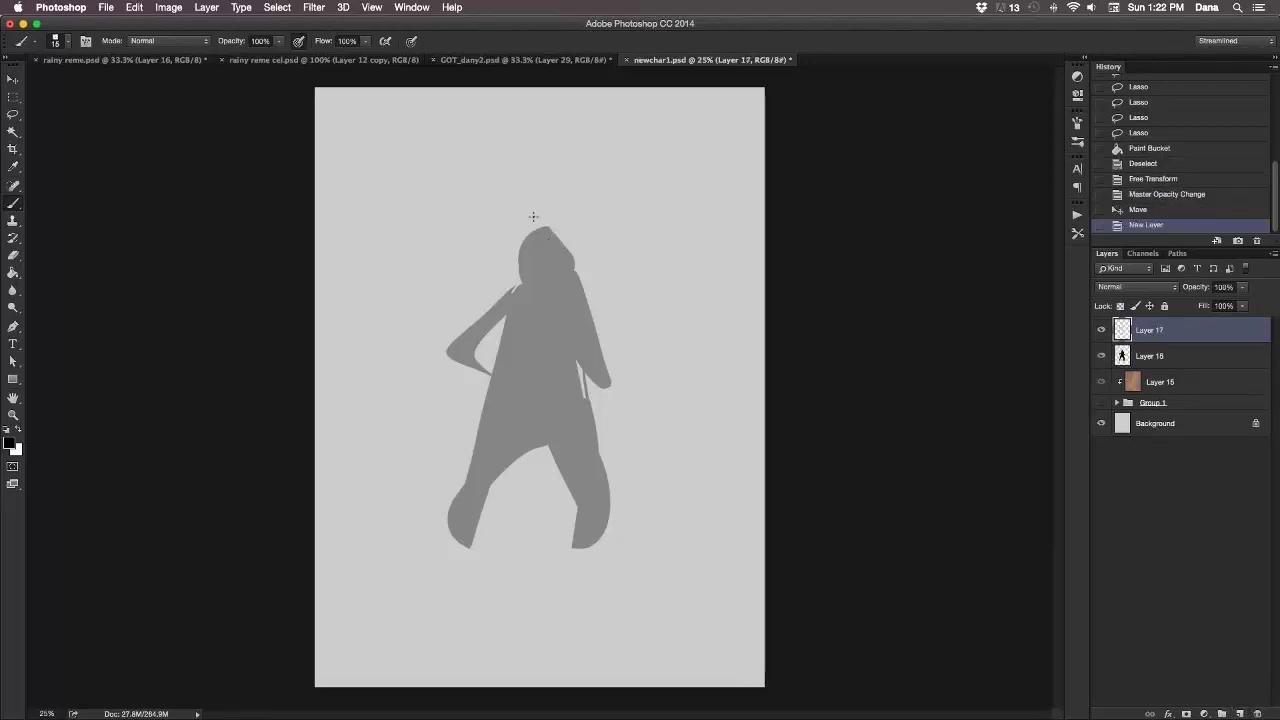
{"action": "mouse_move", "coordinate": [535, 224]}
{"action": "left_mouse_down"}
{"action": "mouse_move", "coordinate": [546, 271]}
{"action": "mouse_move", "coordinate": [539, 223]}
{"action": "mouse_move", "coordinate": [570, 236]}
{"action": "mouse_move", "coordinate": [574, 262]}
{"action": "mouse_move", "coordinate": [562, 232]}
{"action": "mouse_move", "coordinate": [554, 277]}
{"action": "left_mouse_up"}
{"action": "mouse_move", "coordinate": [569, 256]}
{"action": "left_mouse_down"}
{"action": "mouse_move", "coordinate": [553, 277]}
{"action": "mouse_move", "coordinate": [513, 278]}
{"action": "mouse_move", "coordinate": [473, 322]}
{"action": "mouse_move", "coordinate": [456, 342]}
{"action": "mouse_move", "coordinate": [482, 338]}
{"action": "mouse_move", "coordinate": [494, 368]}
{"action": "mouse_move", "coordinate": [478, 362]}
{"action": "left_mouse_up"}
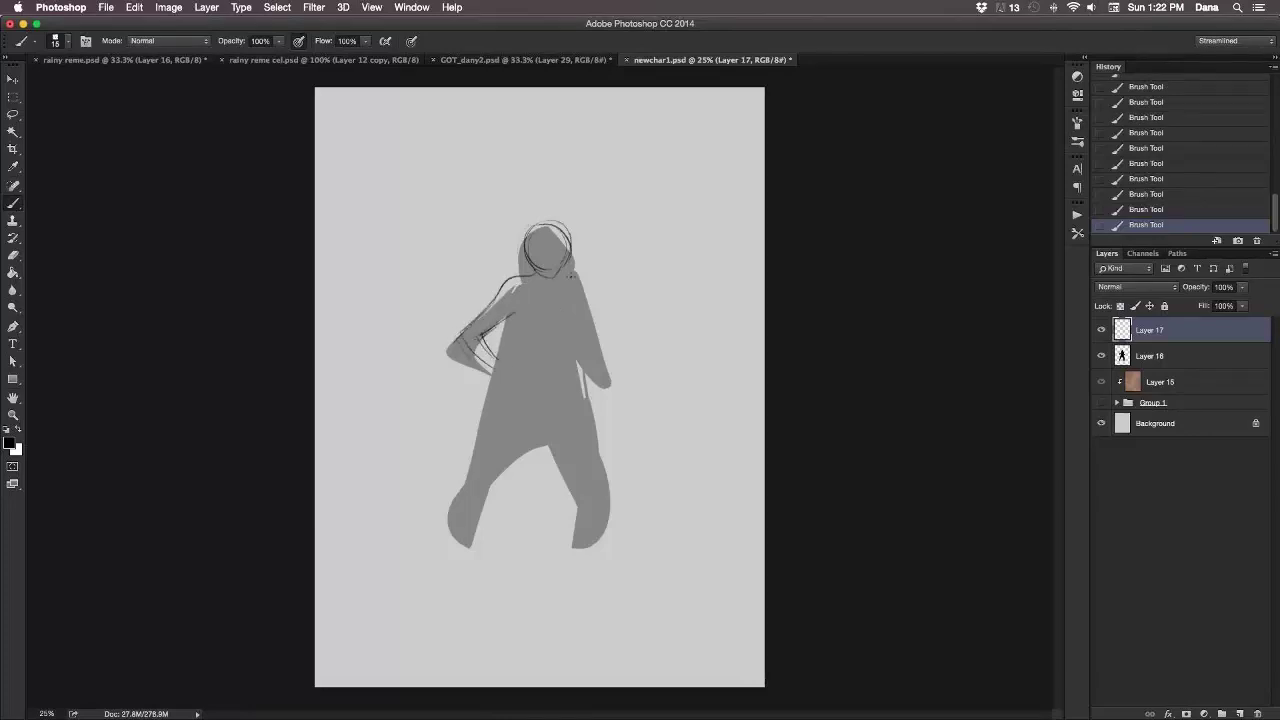
{"action": "mouse_move", "coordinate": [556, 284]}
{"action": "left_mouse_down"}
{"action": "mouse_move", "coordinate": [586, 322]}
{"action": "mouse_move", "coordinate": [600, 420]}
{"action": "left_mouse_up"}
{"action": "left_click_drag", "start_coordinate": [558, 312], "coordinate": [596, 436]}
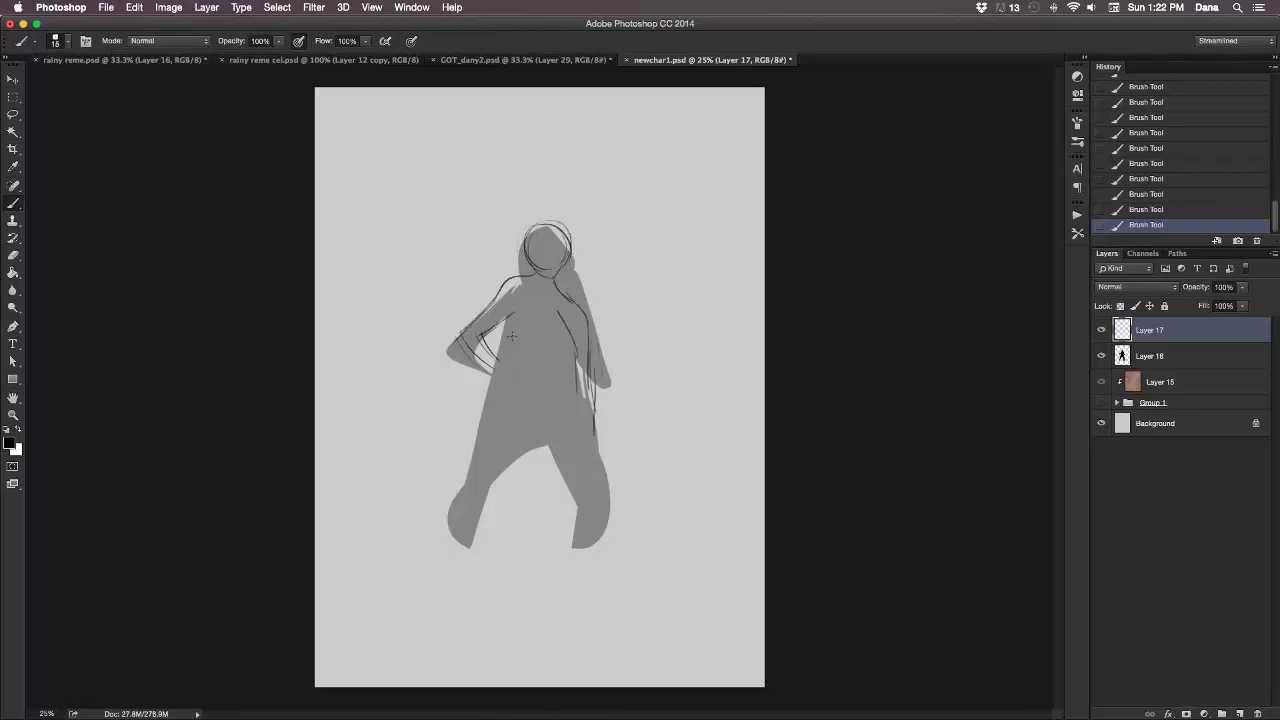
{"action": "mouse_move", "coordinate": [516, 316]}
{"action": "left_mouse_down"}
{"action": "mouse_move", "coordinate": [481, 398]}
{"action": "mouse_move", "coordinate": [458, 526]}
{"action": "left_mouse_up"}
{"action": "left_click", "coordinate": [1101, 356]}
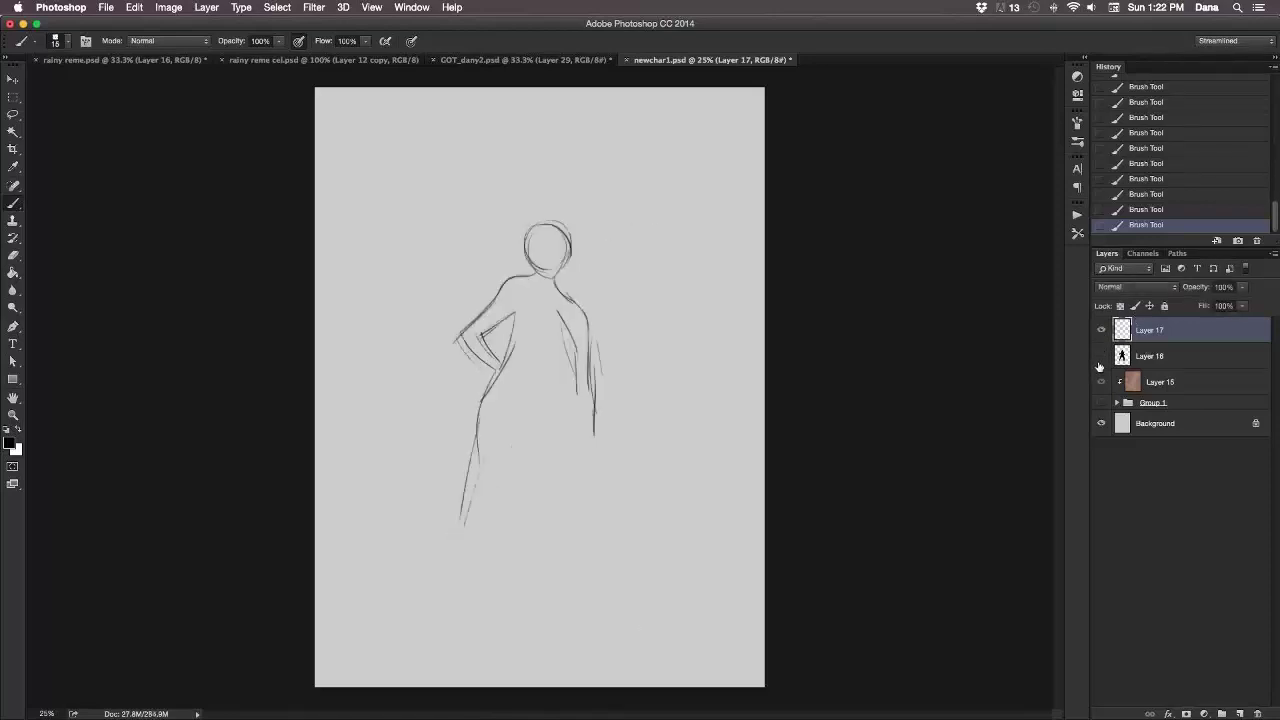
{"action": "left_click", "coordinate": [1101, 358]}
Delete the sketch and silhouette layers together, and show and select Group 1 again.
{"action": "left_click", "coordinate": [1176, 356], "text": "shift"}
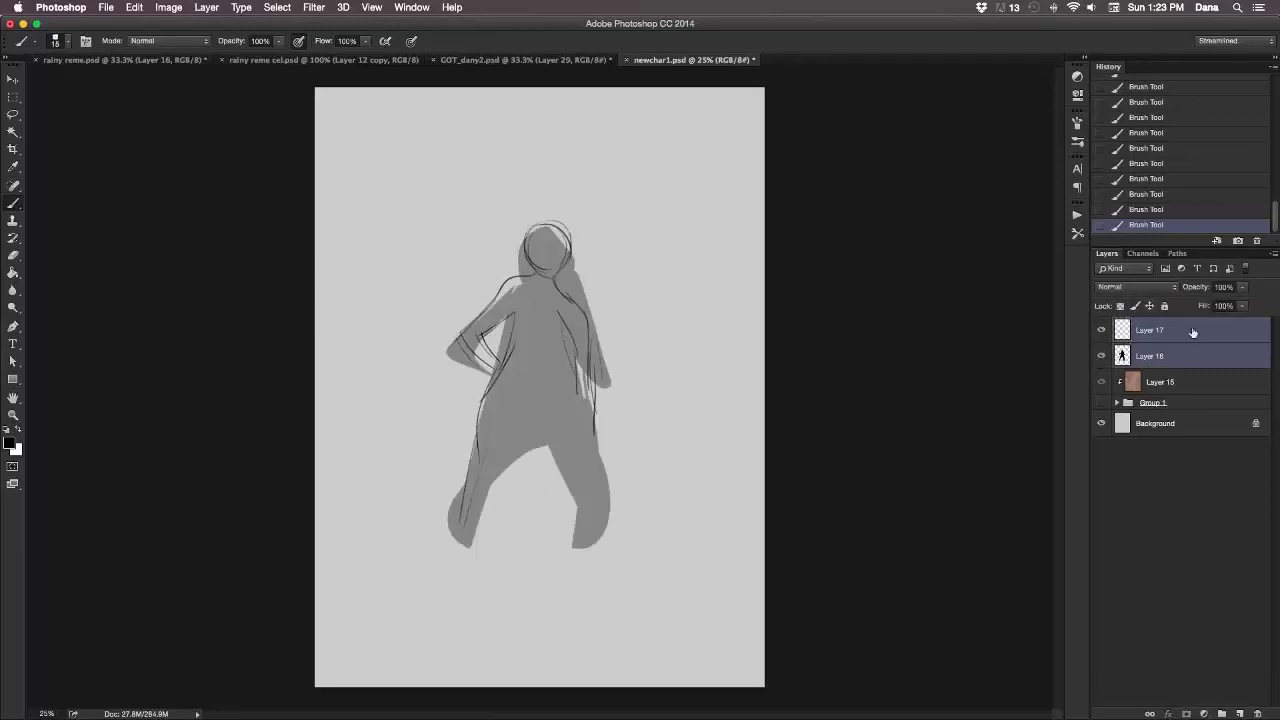
{"action": "left_click", "coordinate": [1256, 711]}
{"action": "key", "text": "Return"}
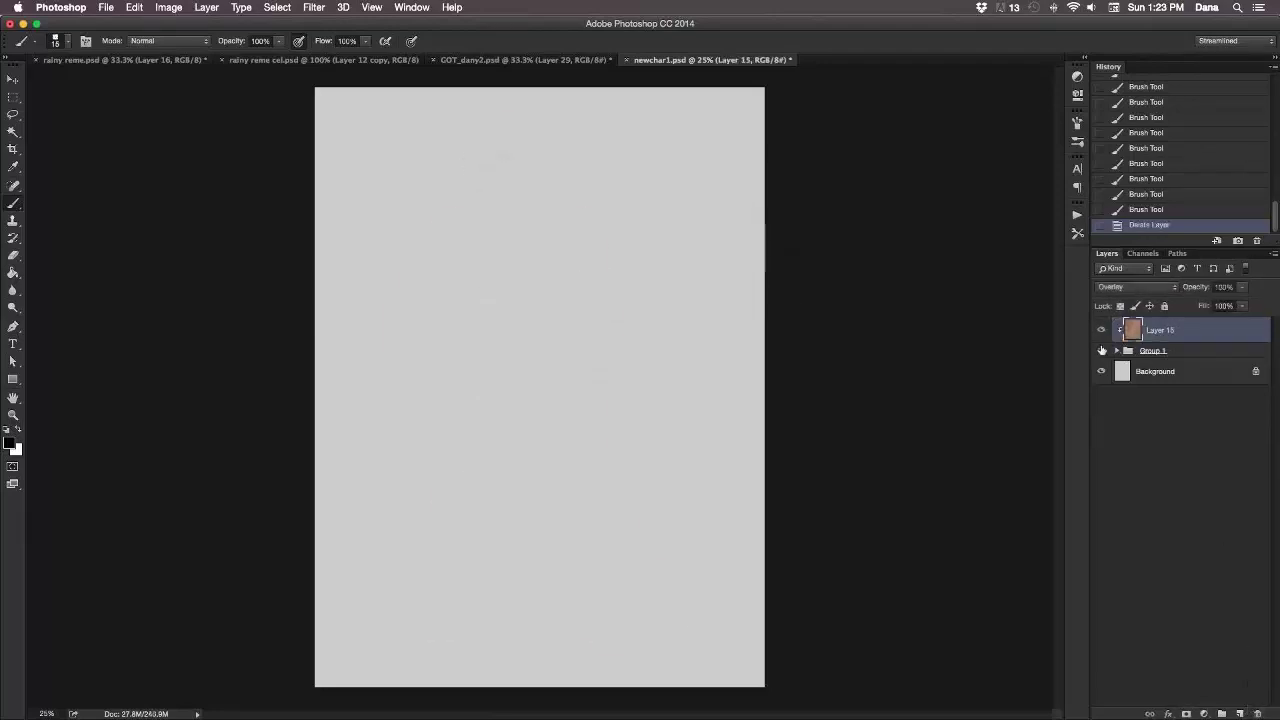
{"action": "left_click", "coordinate": [1101, 350]}
{"action": "left_click", "coordinate": [1158, 351]}
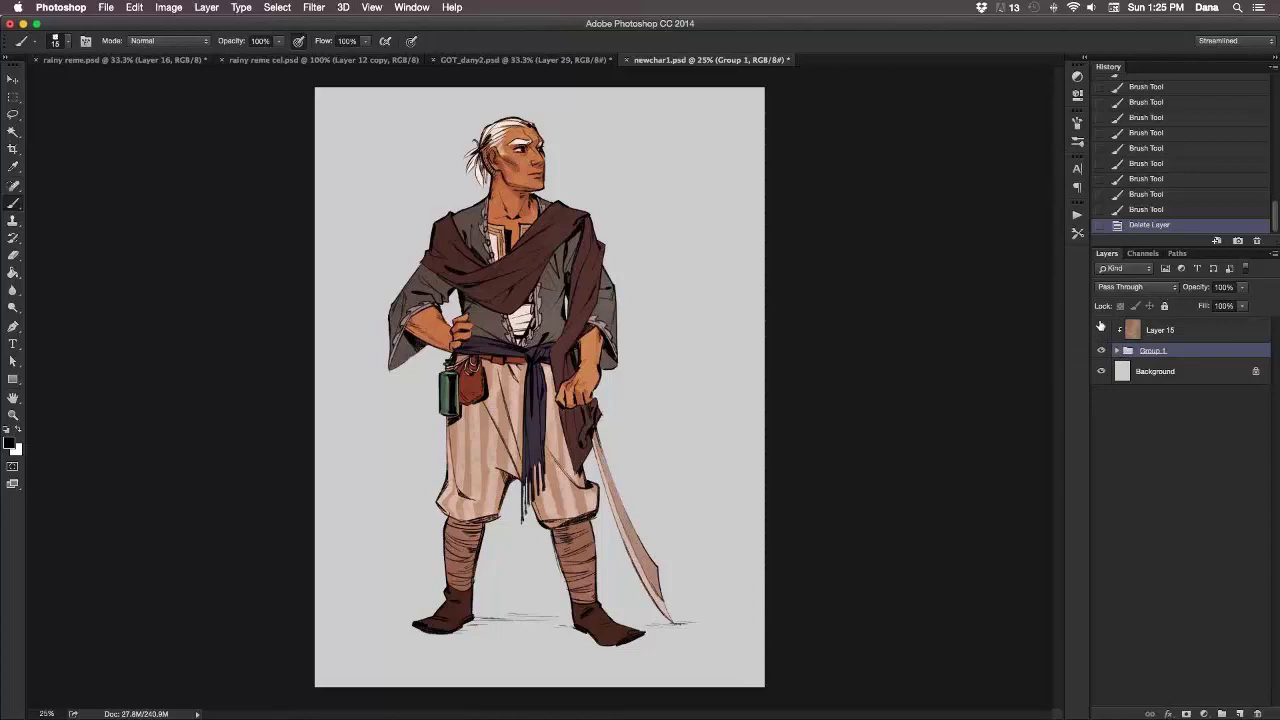
Compare the figure with and without the Layer 15 overlay, and leave the overlay hidden.
{"action": "left_click", "coordinate": [1100, 330]}
{"action": "left_click", "coordinate": [1100, 330]}
{"action": "left_click", "coordinate": [1175, 328]}
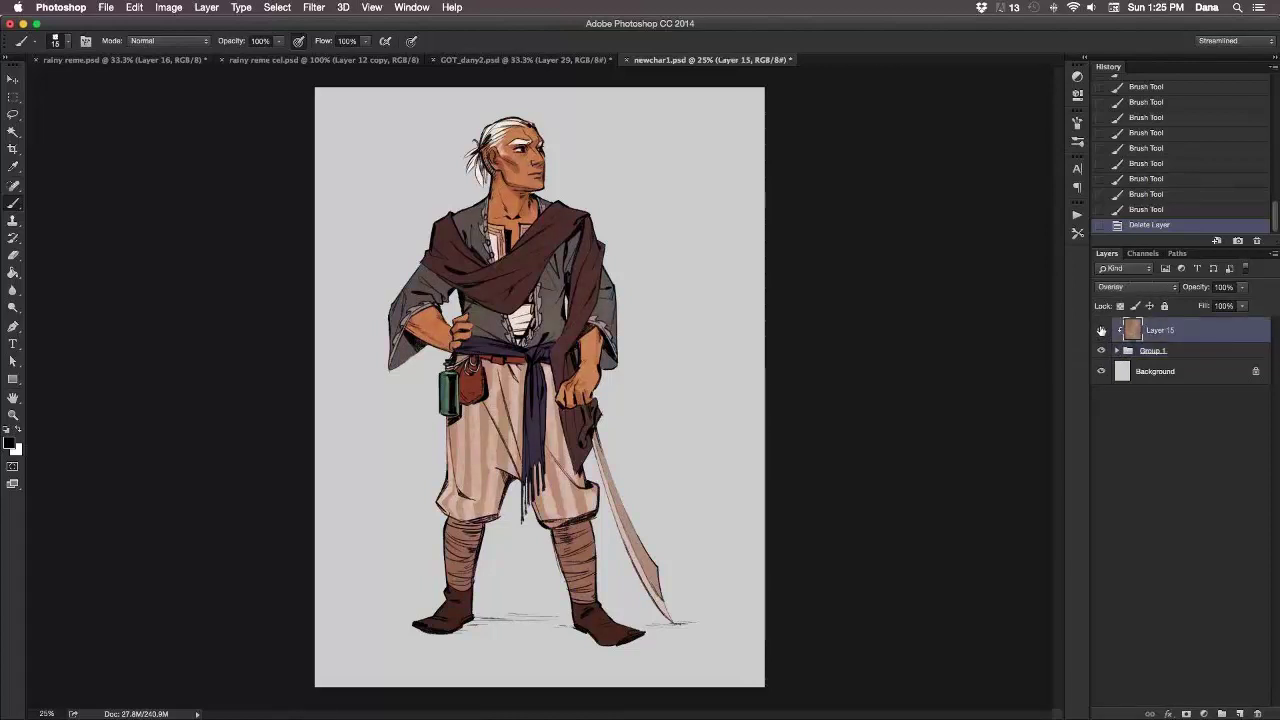
{"action": "left_click", "coordinate": [1100, 330]}
{"action": "left_click", "coordinate": [1100, 330]}
{"action": "left_click", "coordinate": [1102, 331]}
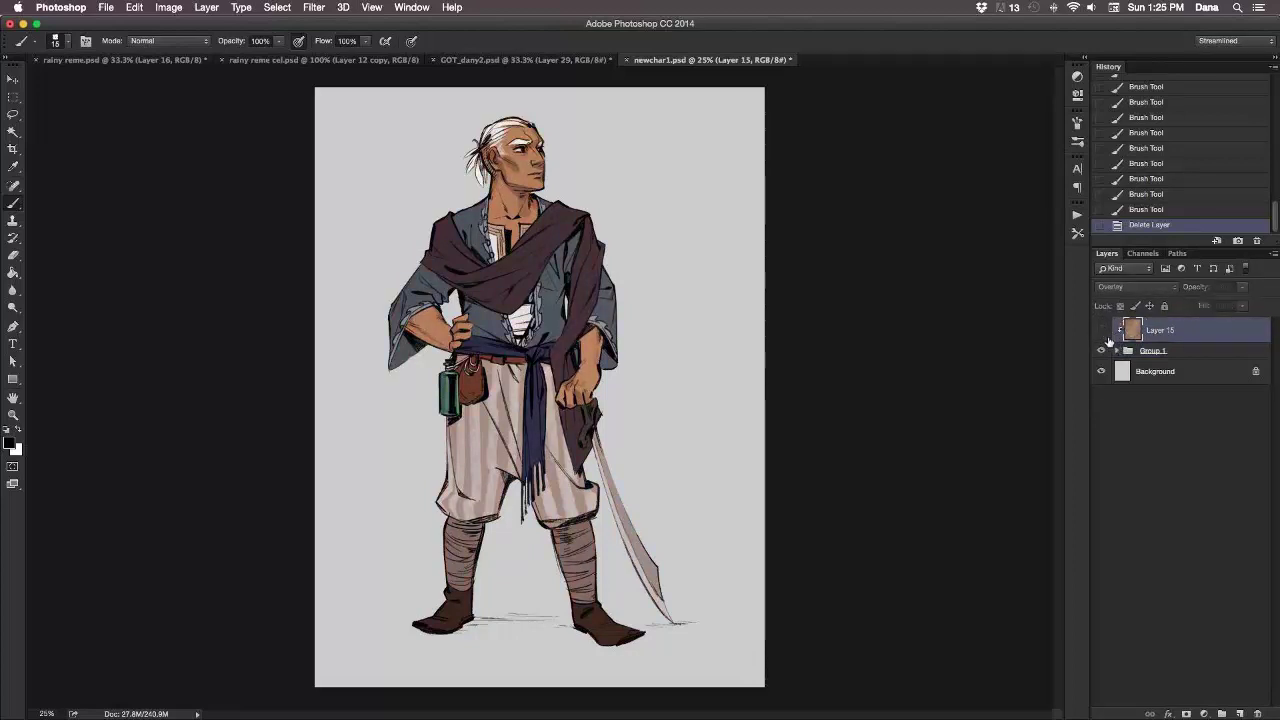
Expand Group 1 and examine what its clipped color layers and the Layer 4 line art contribute by hiding and showing them.
{"action": "left_click", "coordinate": [1119, 351]}
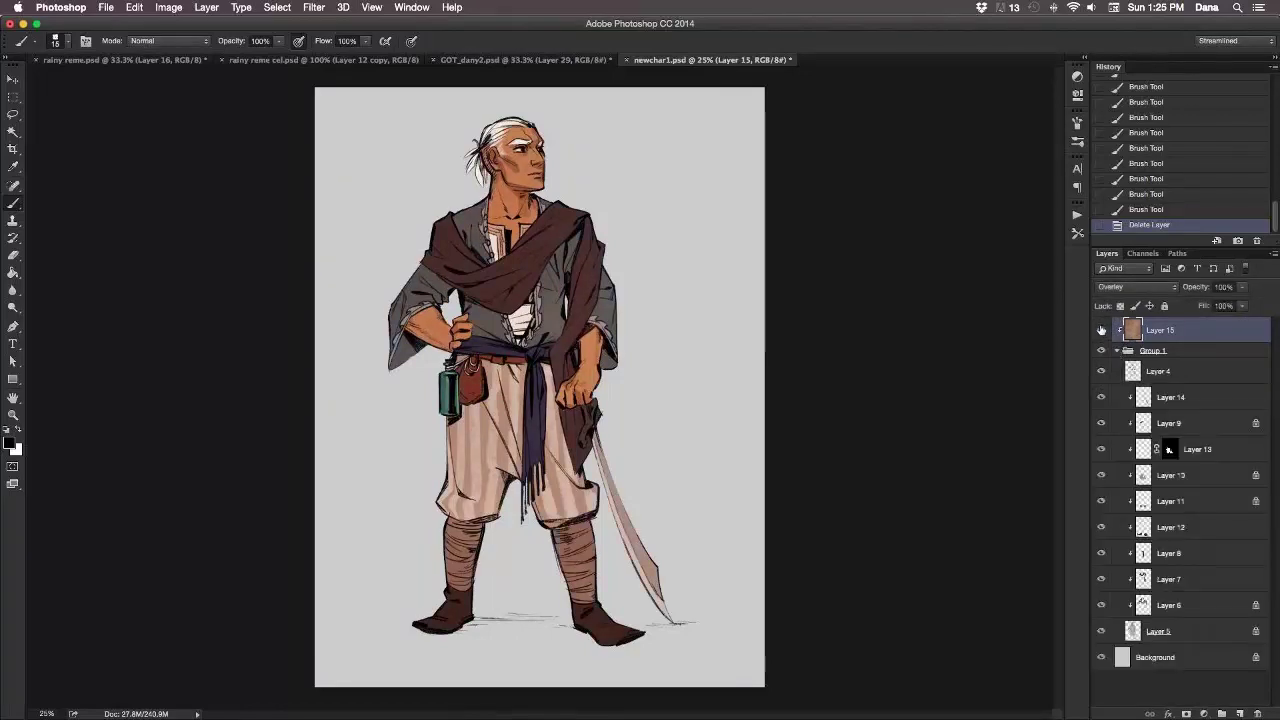
{"action": "left_click", "coordinate": [1101, 526]}
{"action": "left_click", "coordinate": [1101, 526]}
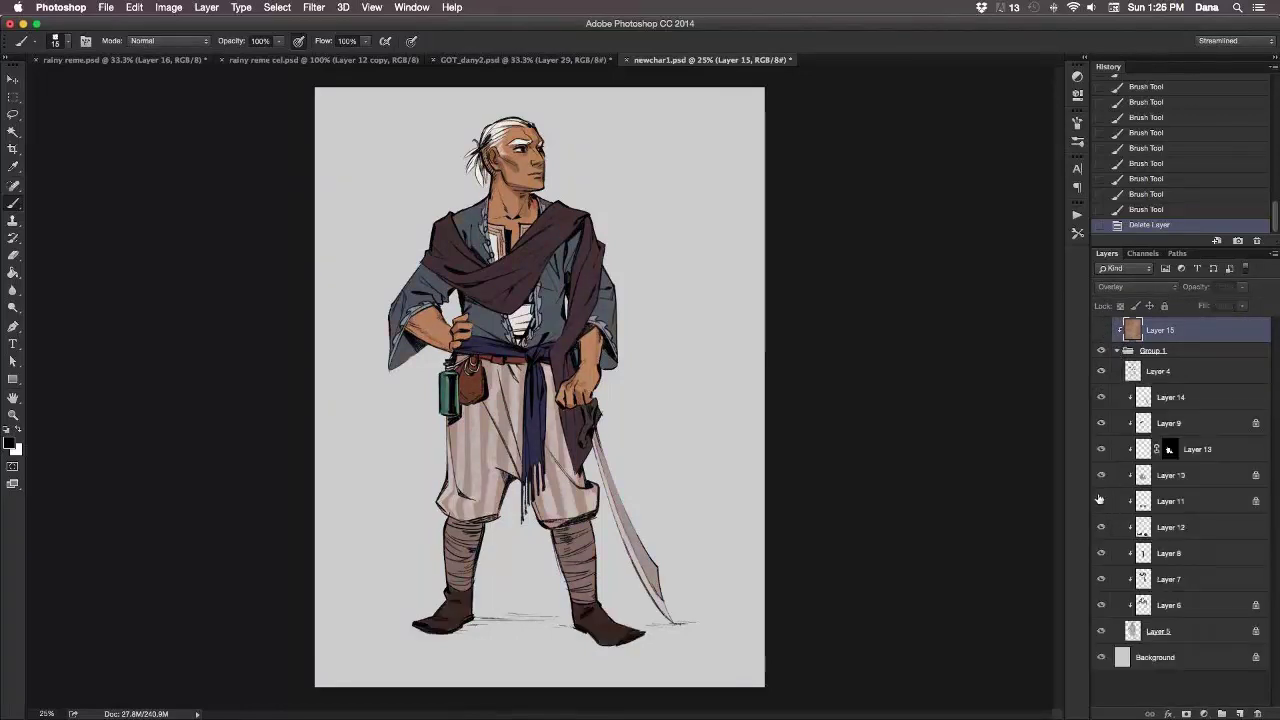
{"action": "left_click", "coordinate": [1099, 500]}
{"action": "left_click", "coordinate": [1099, 500]}
{"action": "left_click", "coordinate": [1099, 499]}
{"action": "left_click", "coordinate": [1100, 499]}
{"action": "left_click", "coordinate": [1099, 475]}
{"action": "left_click", "coordinate": [1099, 475]}
{"action": "left_click", "coordinate": [1099, 475]}
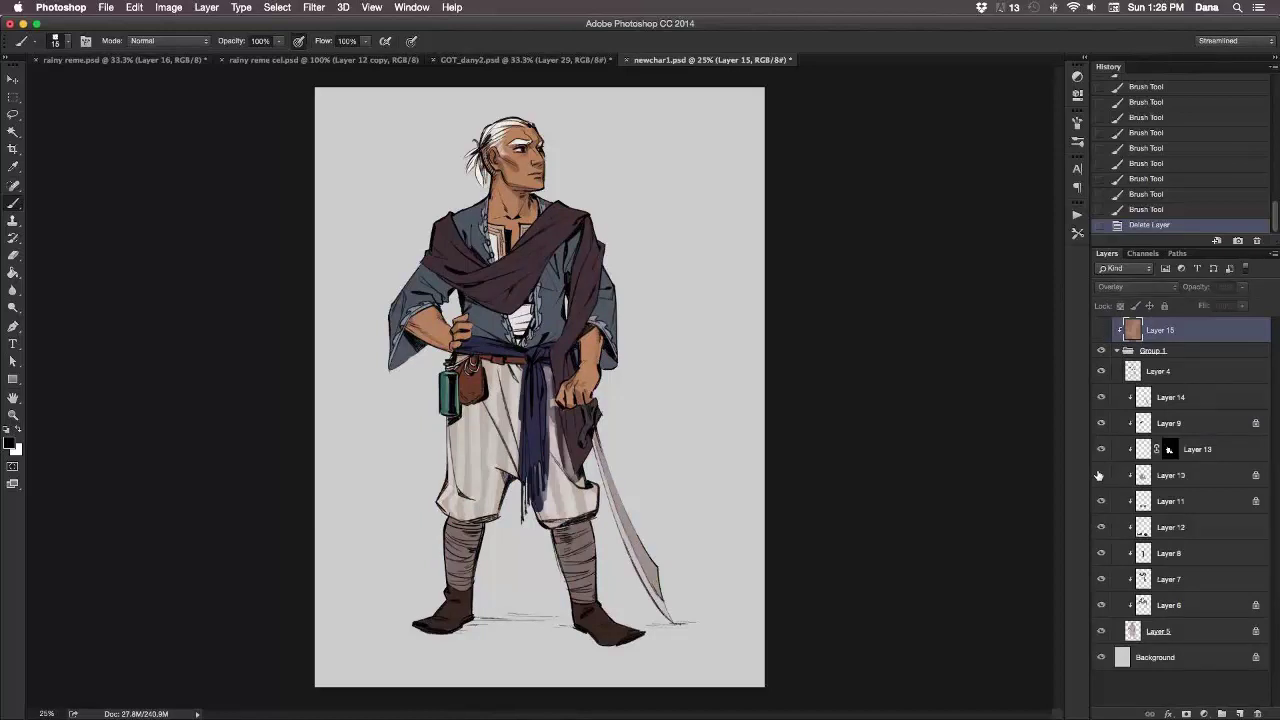
{"action": "left_click", "coordinate": [1100, 475]}
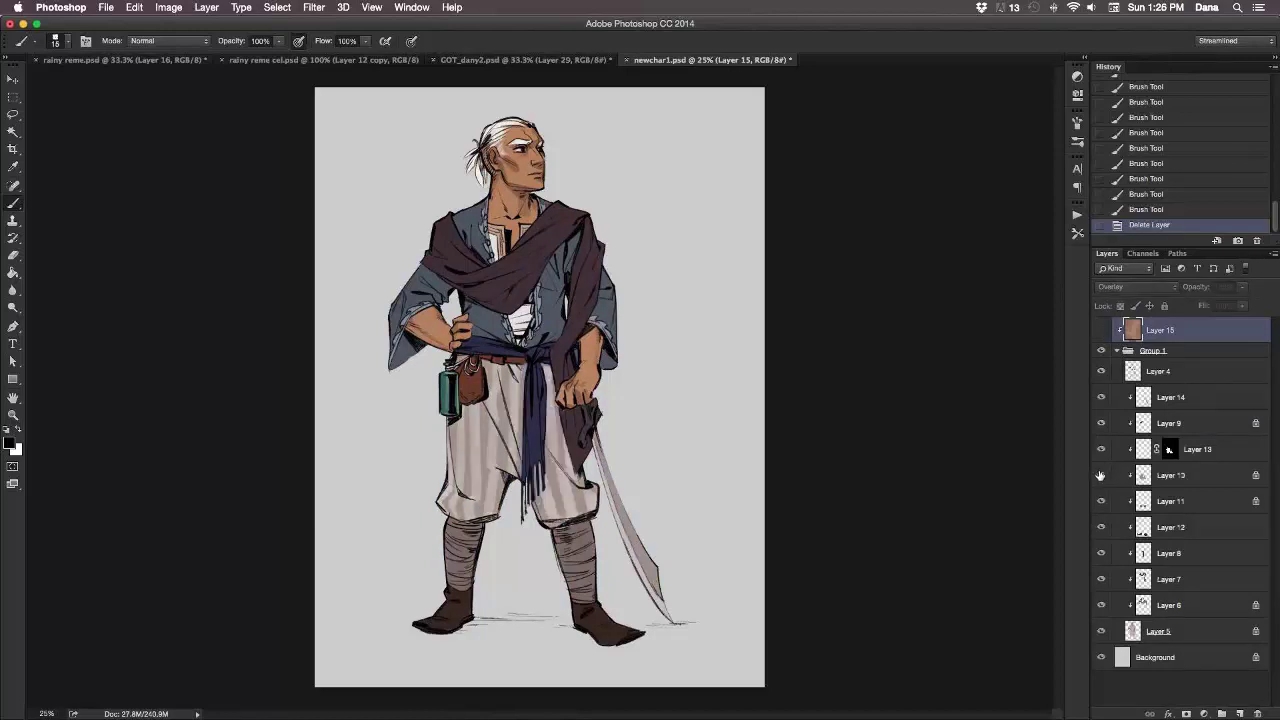
{"action": "left_click", "coordinate": [1101, 371]}
{"action": "left_click", "coordinate": [1101, 371]}
Merge the color layers from Layer 14 down to Layer 5 into one layer, and compare it with the Layer 4 line art.
{"action": "left_click", "coordinate": [1186, 395]}
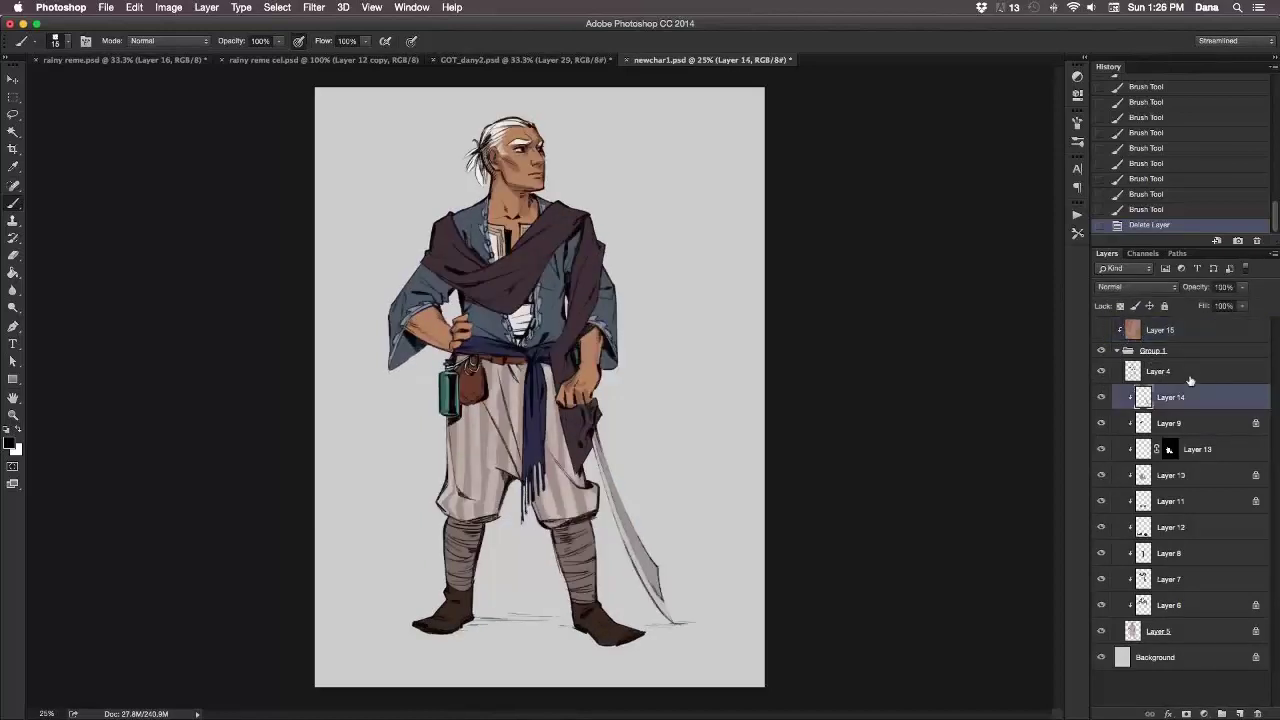
{"action": "left_click", "coordinate": [1168, 638], "text": "shift"}
{"action": "key", "text": "super+e"}
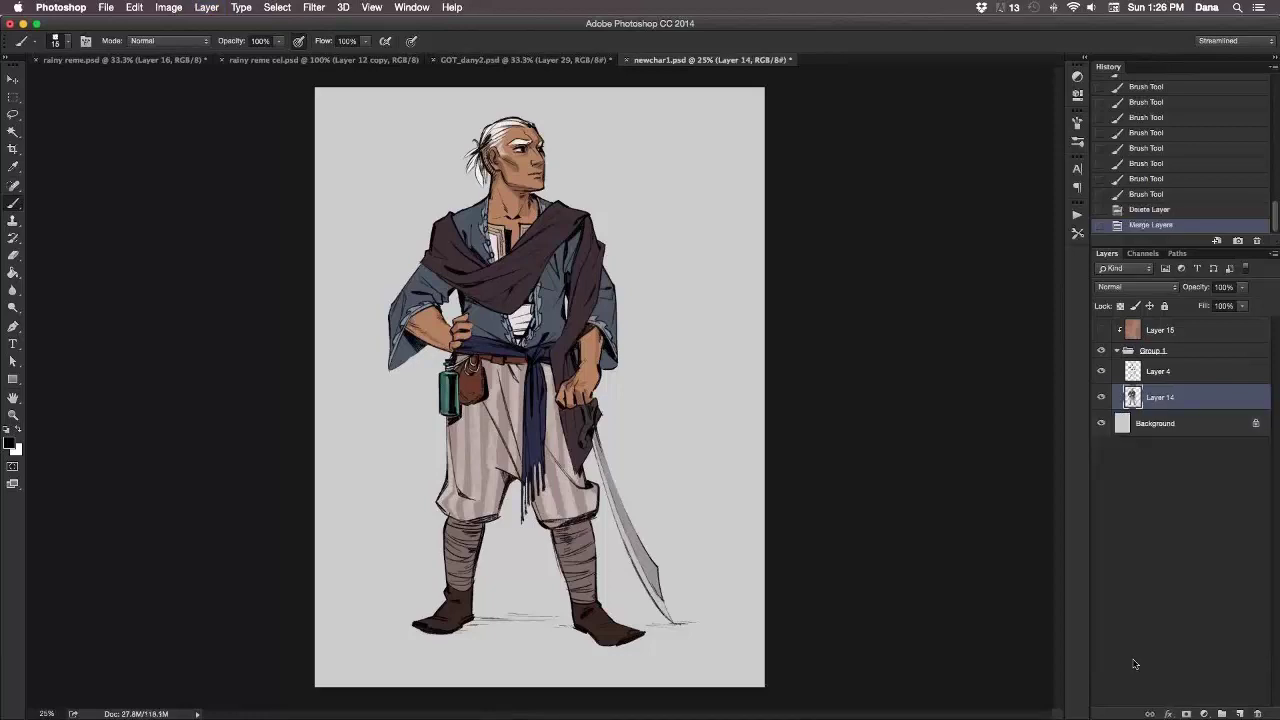
{"action": "left_click", "coordinate": [1101, 397]}
{"action": "left_click", "coordinate": [1101, 397]}
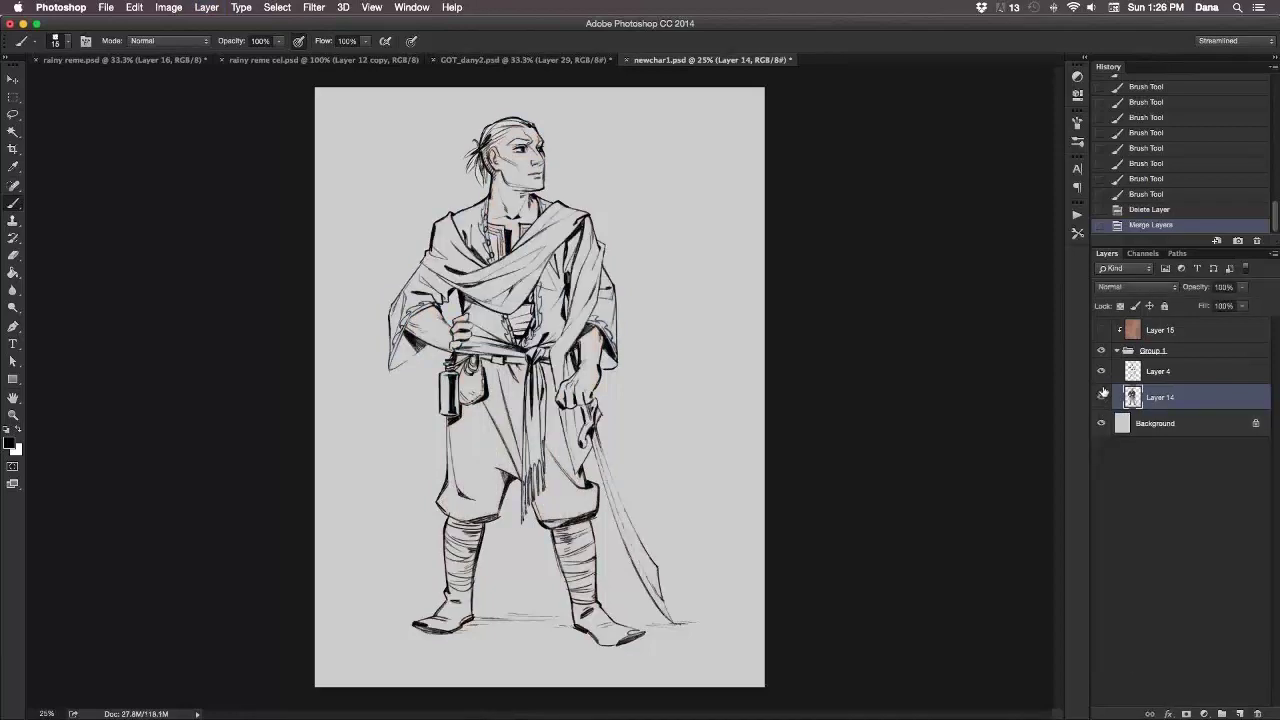
{"action": "left_click", "coordinate": [1101, 371]}
{"action": "left_click", "coordinate": [1101, 371]}
Lower the opacity of the Layer 4 line art to 48%, leaving its transparent pixels unlocked.
{"action": "left_click", "coordinate": [1180, 378]}
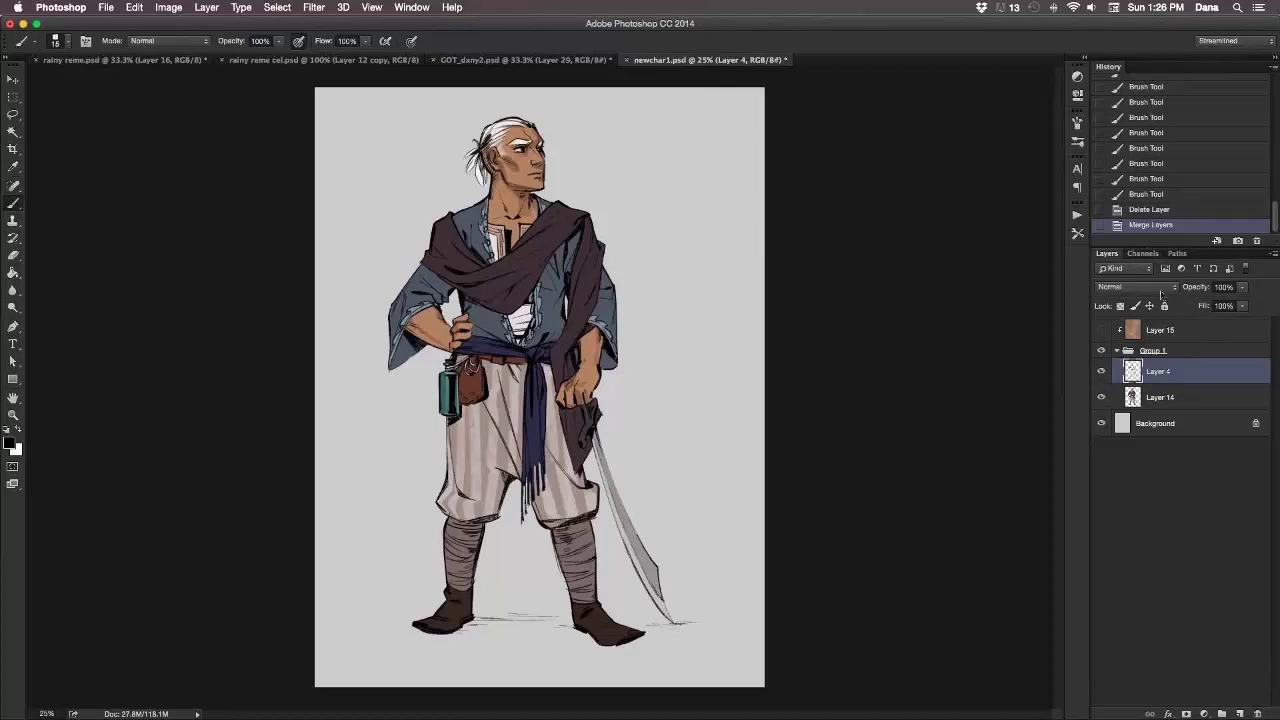
{"action": "left_click", "coordinate": [1120, 305]}
{"action": "left_click", "coordinate": [1120, 305]}
{"action": "left_click", "coordinate": [1243, 287]}
{"action": "left_click_drag", "start_coordinate": [1249, 303], "coordinate": [1211, 302]}
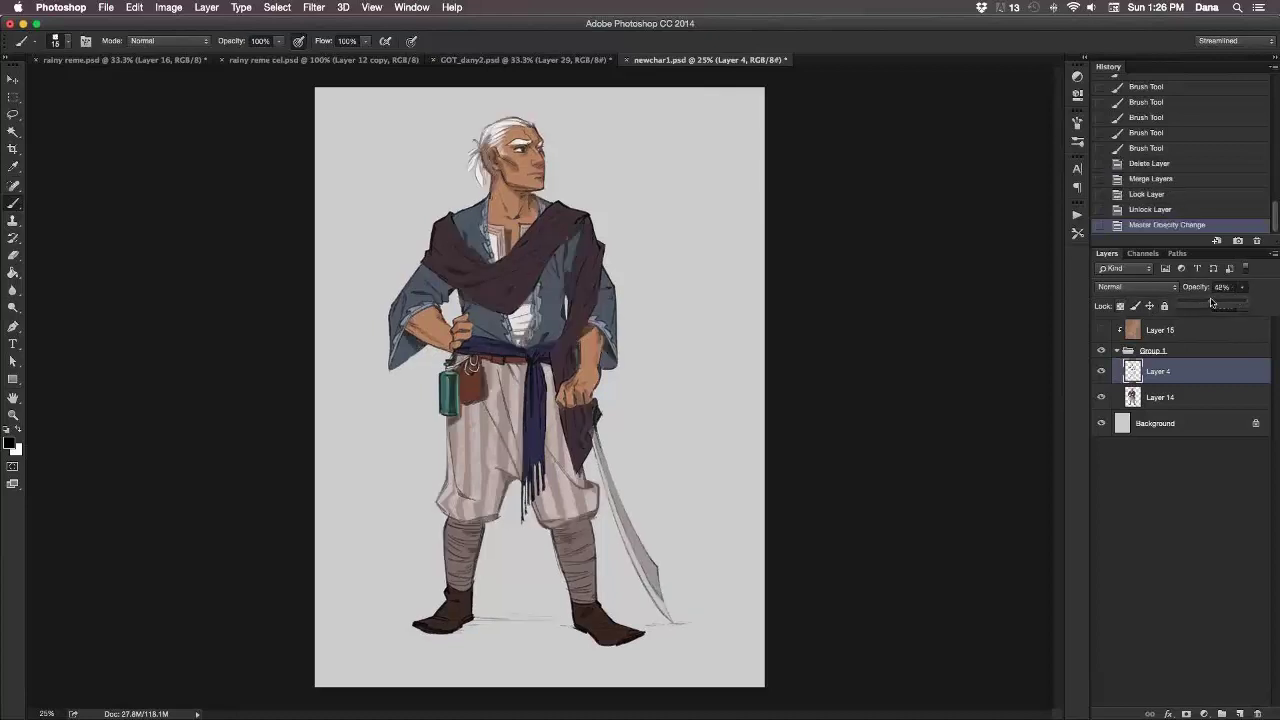
Duplicate the Layer 4 line art beneath the merged color layer, and merge the color layer down into the copy.
{"action": "key", "text": "ctrl+j"}
{"action": "left_click_drag", "start_coordinate": [1180, 374], "coordinate": [1185, 412]}
{"action": "left_click", "coordinate": [1177, 405]}
{"action": "left_click", "coordinate": [1179, 428]}
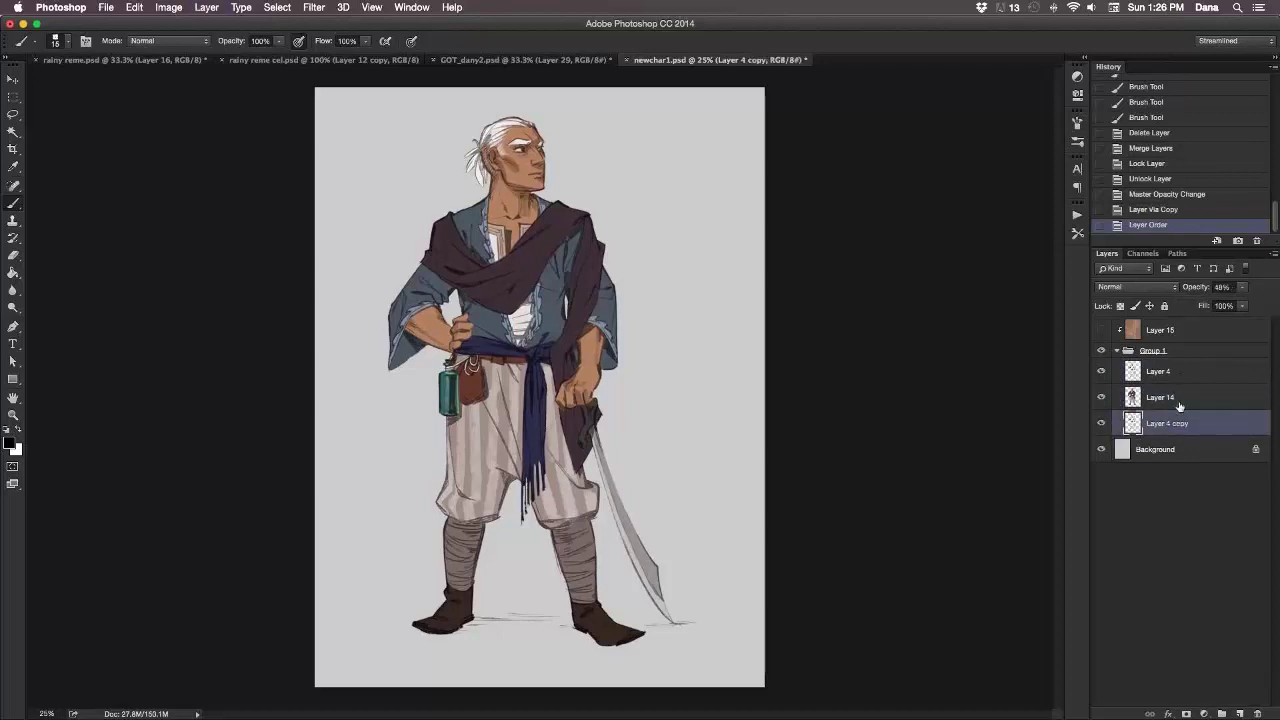
{"action": "left_click", "coordinate": [1181, 400]}
{"action": "key", "text": "ctrl+e"}
Compare the flat colors with the Layer 4 line art hidden and faded out, and set Layer 4's opacity to 45%.
{"action": "left_click", "coordinate": [1175, 371]}
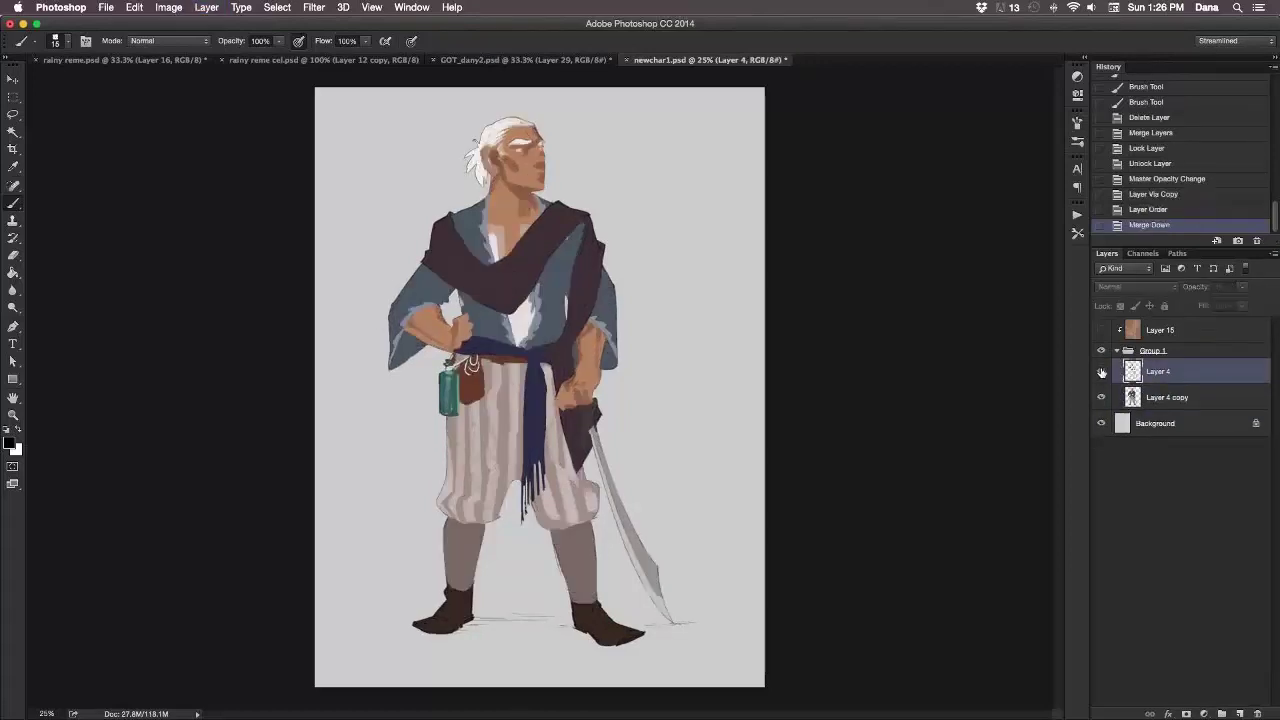
{"action": "left_click", "coordinate": [1242, 287]}
{"action": "left_click_drag", "start_coordinate": [1240, 303], "coordinate": [1239, 304]}
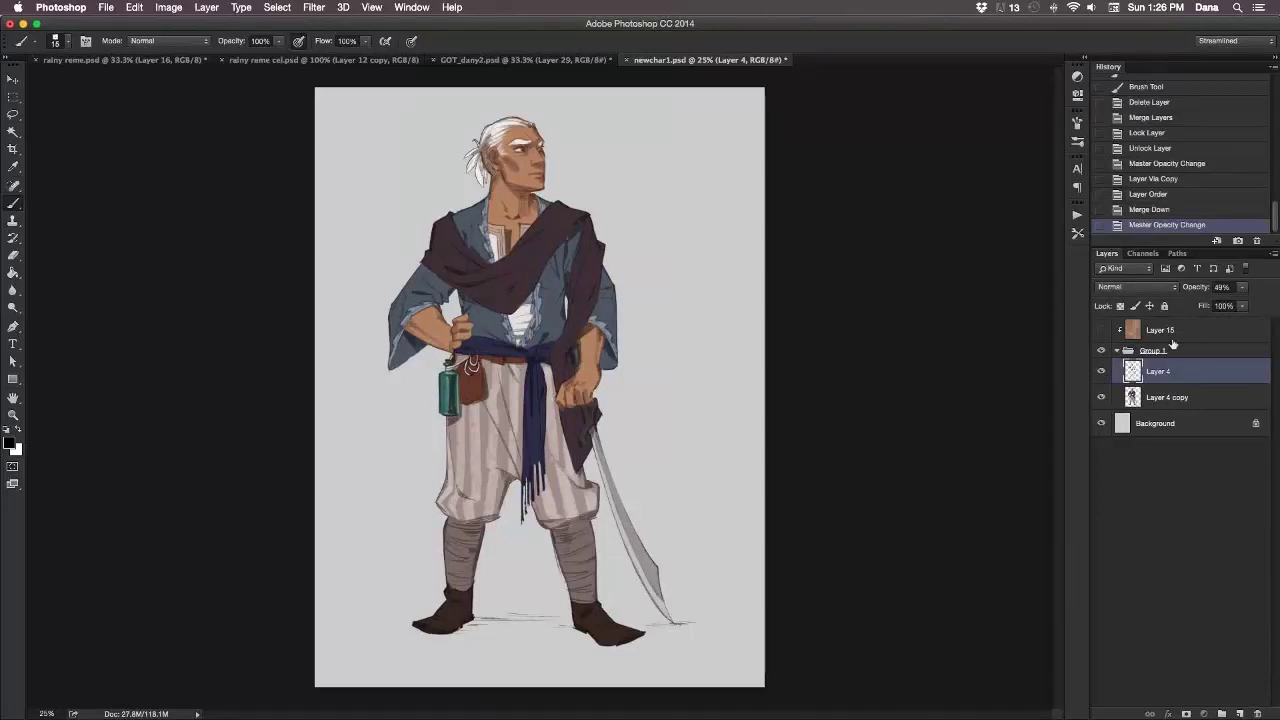
{"action": "left_click", "coordinate": [1242, 289]}
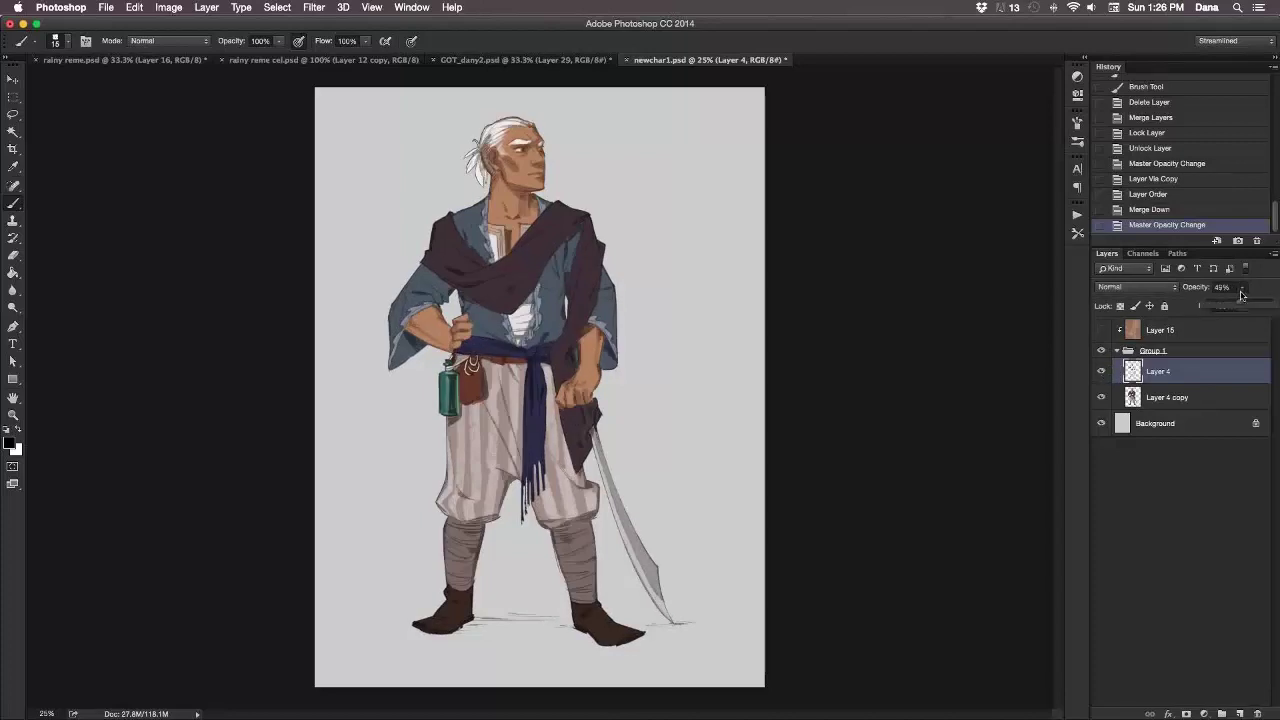
{"action": "left_click_drag", "start_coordinate": [1228, 302], "coordinate": [1232, 306]}
{"action": "left_click_drag", "start_coordinate": [1198, 363], "coordinate": [1106, 375]}
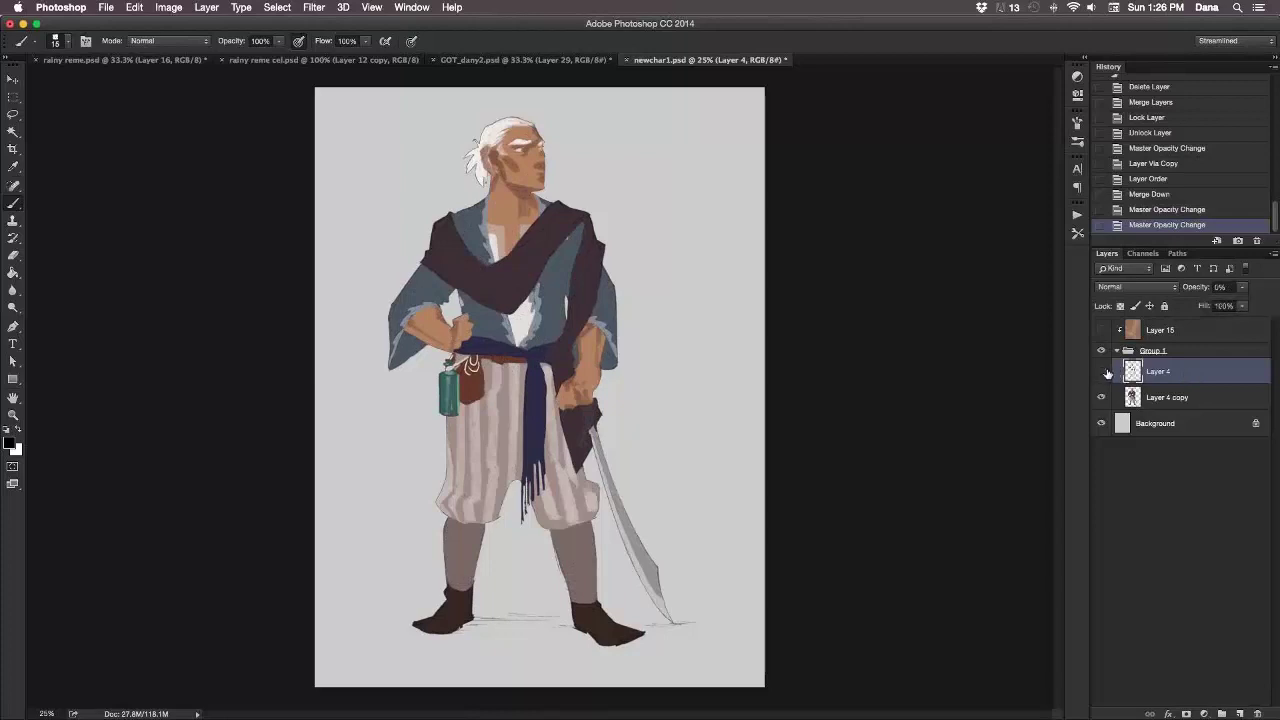
{"action": "left_click", "coordinate": [1244, 289]}
{"action": "mouse_move", "coordinate": [1224, 305]}
{"action": "left_mouse_down"}
{"action": "mouse_move", "coordinate": [1236, 305]}
{"action": "mouse_move", "coordinate": [1200, 306]}
{"action": "mouse_move", "coordinate": [1232, 303]}
{"action": "left_mouse_up"}
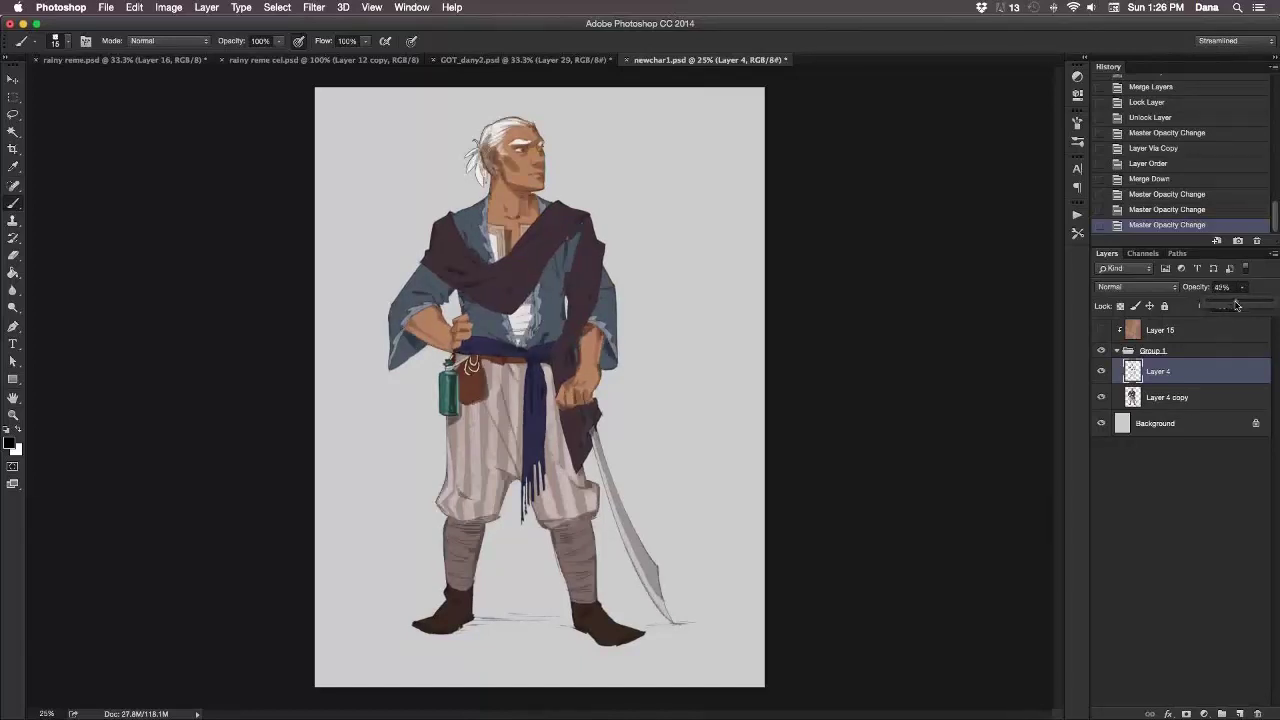
Lock Layer 4's transparent pixels and set the foreground color to dark plum 3f2131.
{"action": "left_click", "coordinate": [1121, 306]}
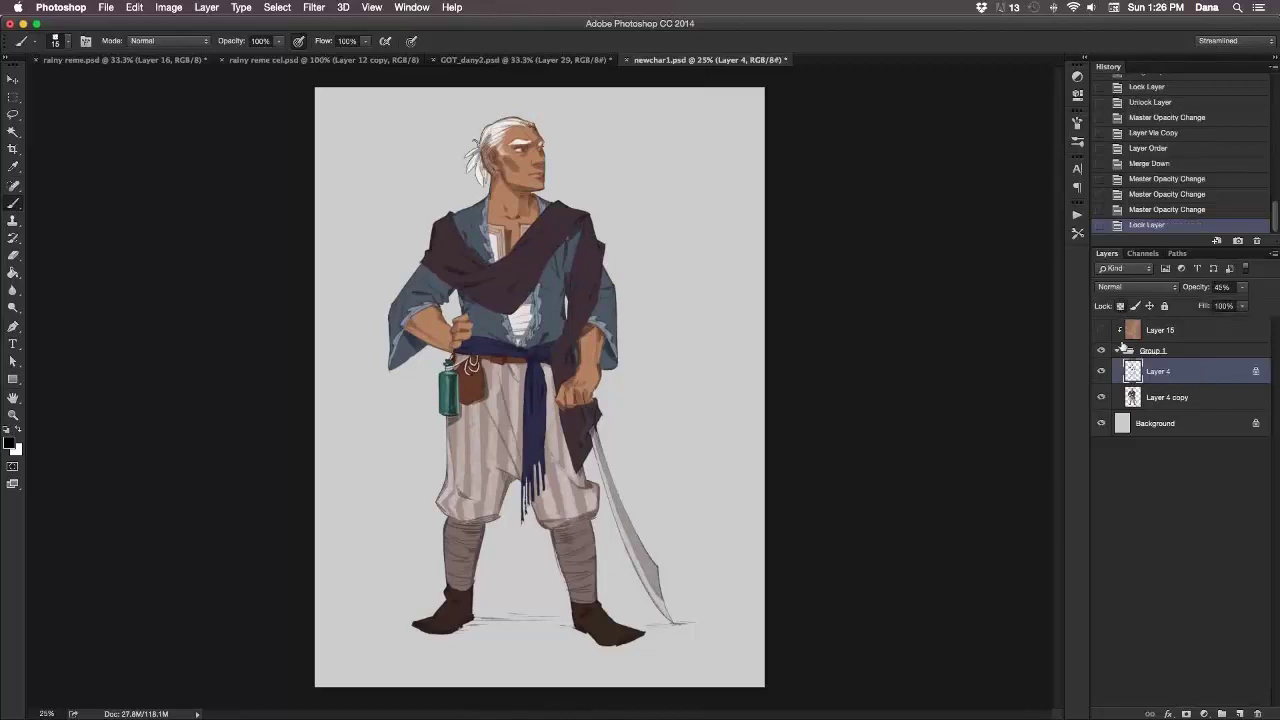
{"action": "key", "text": "super+equal"}
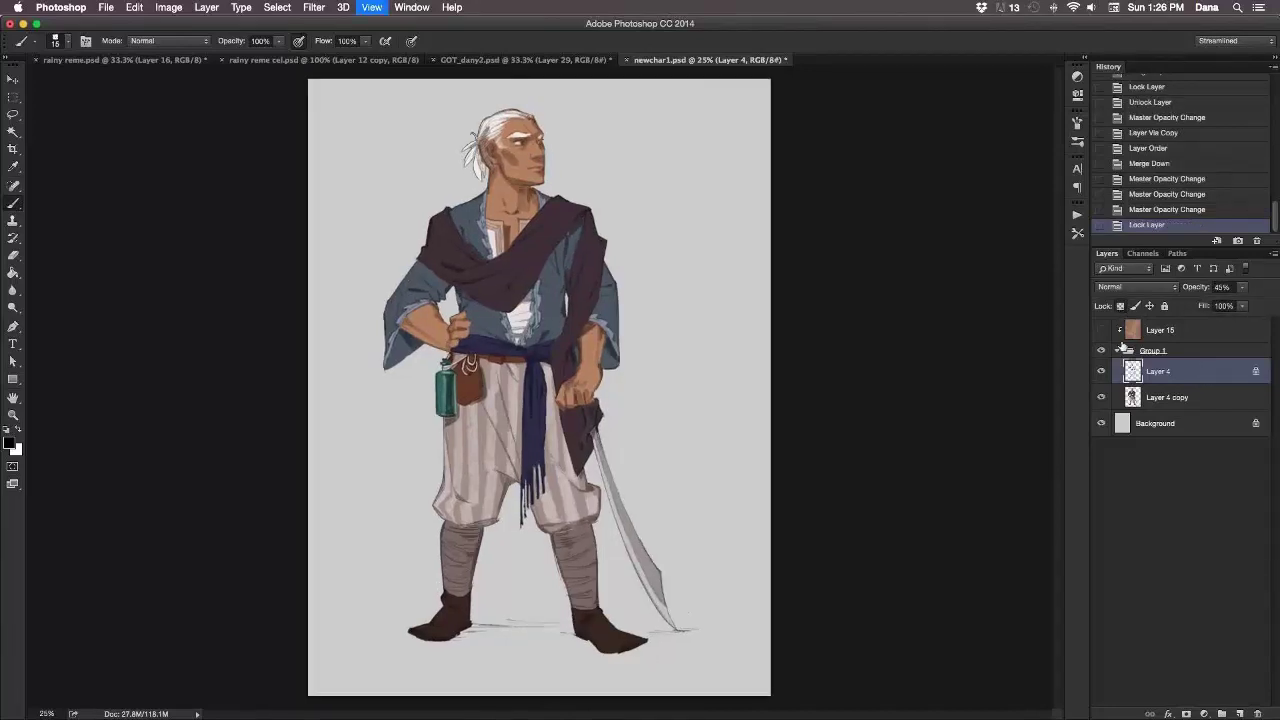
{"action": "left_click_drag", "start_coordinate": [695, 267], "coordinate": [687, 302]}
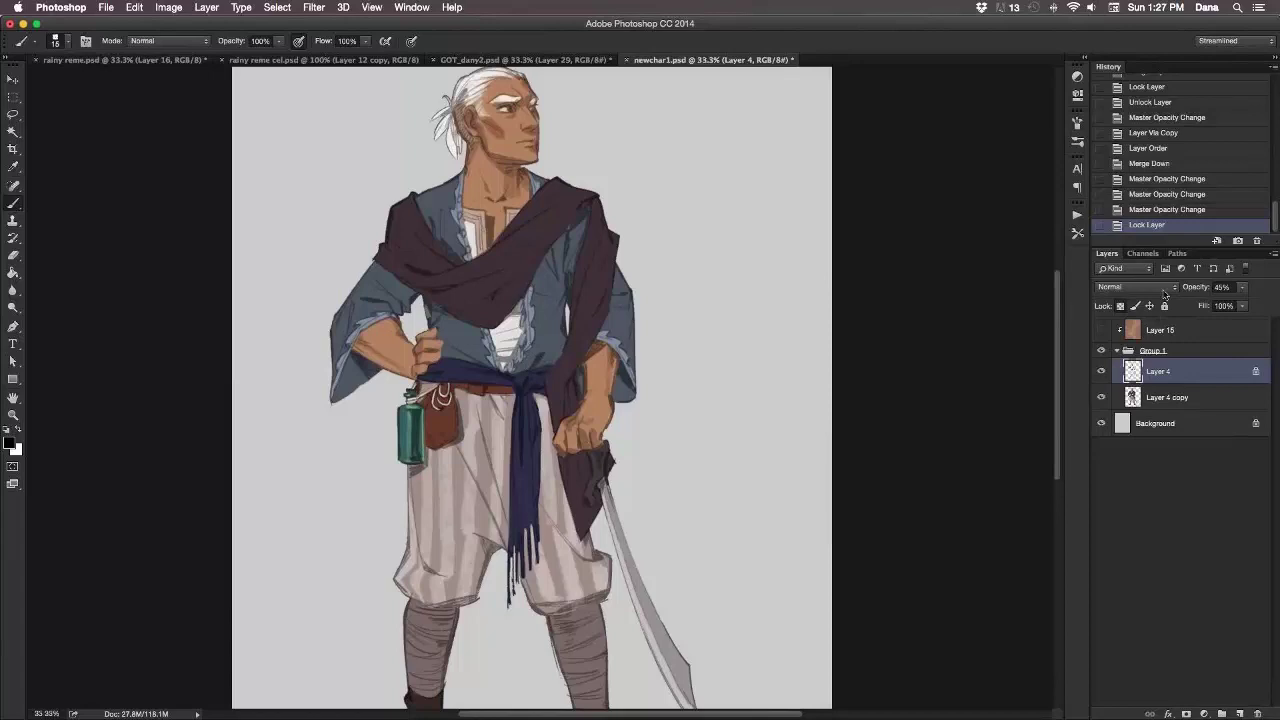
{"action": "left_click", "coordinate": [13, 444]}
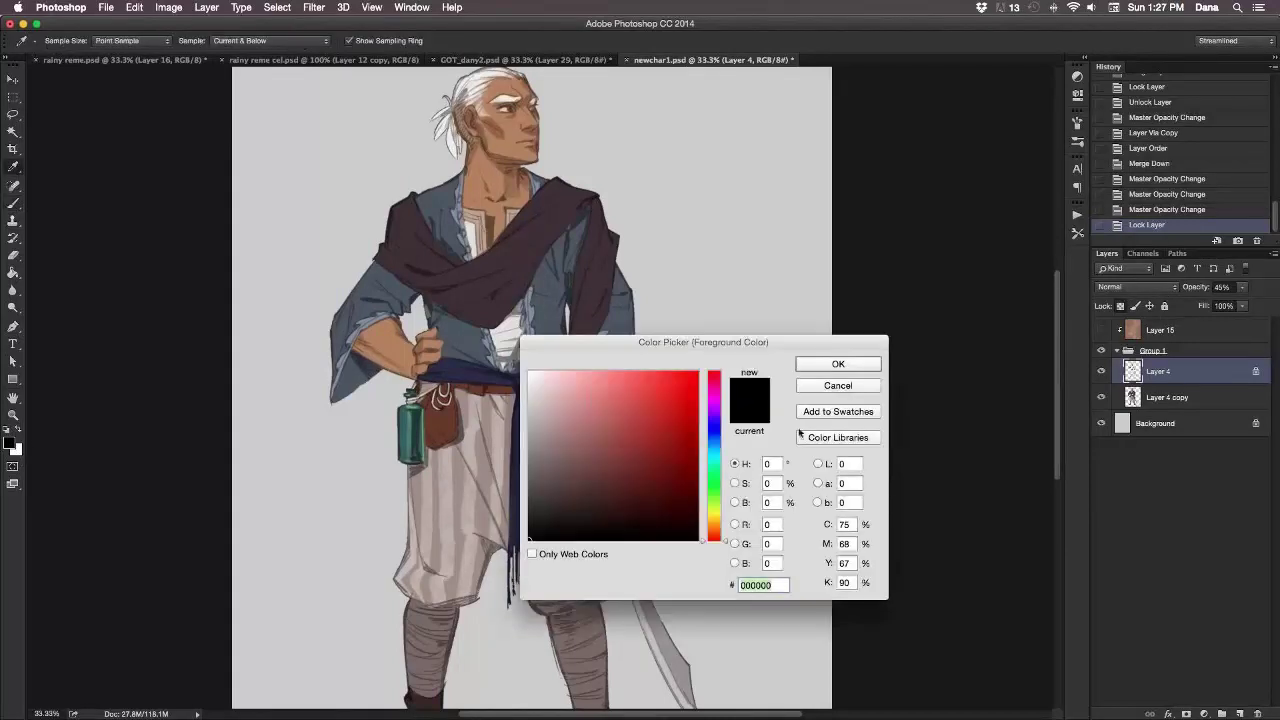
{"action": "left_click_drag", "start_coordinate": [792, 338], "coordinate": [853, 312]}
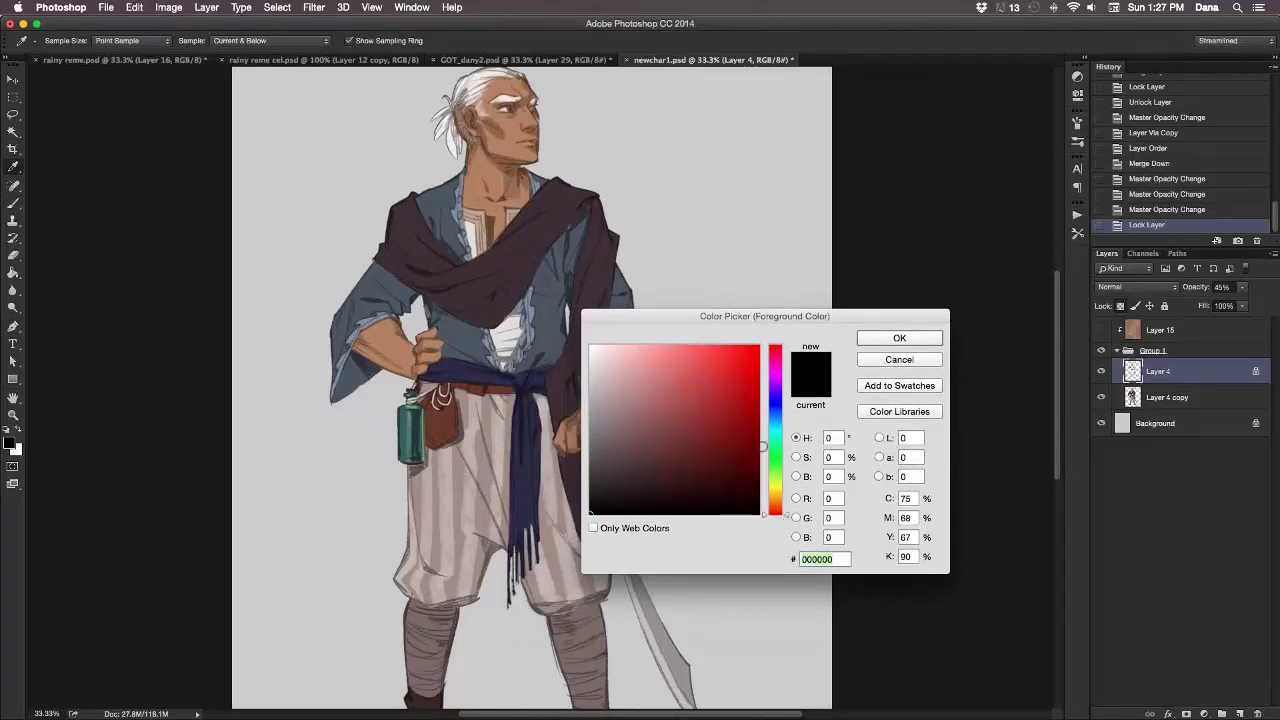
{"action": "left_click_drag", "start_coordinate": [700, 445], "coordinate": [670, 472]}
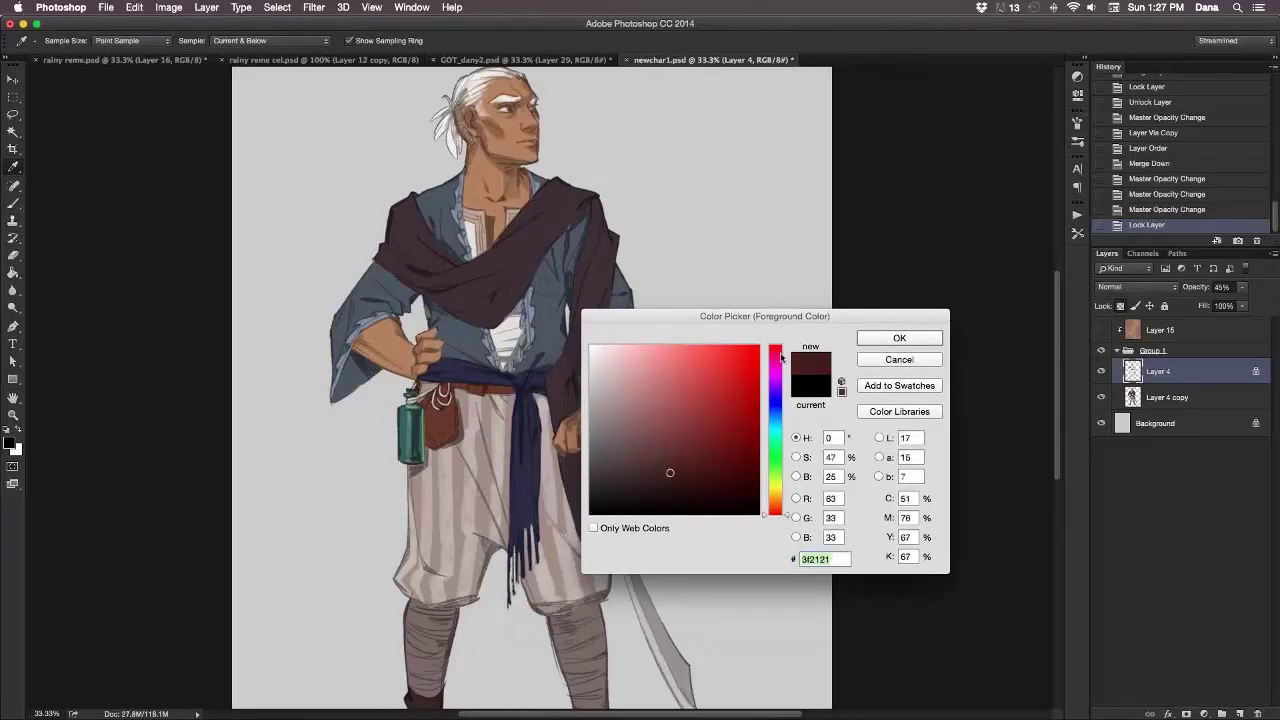
{"action": "left_click_drag", "start_coordinate": [782, 356], "coordinate": [781, 361]}
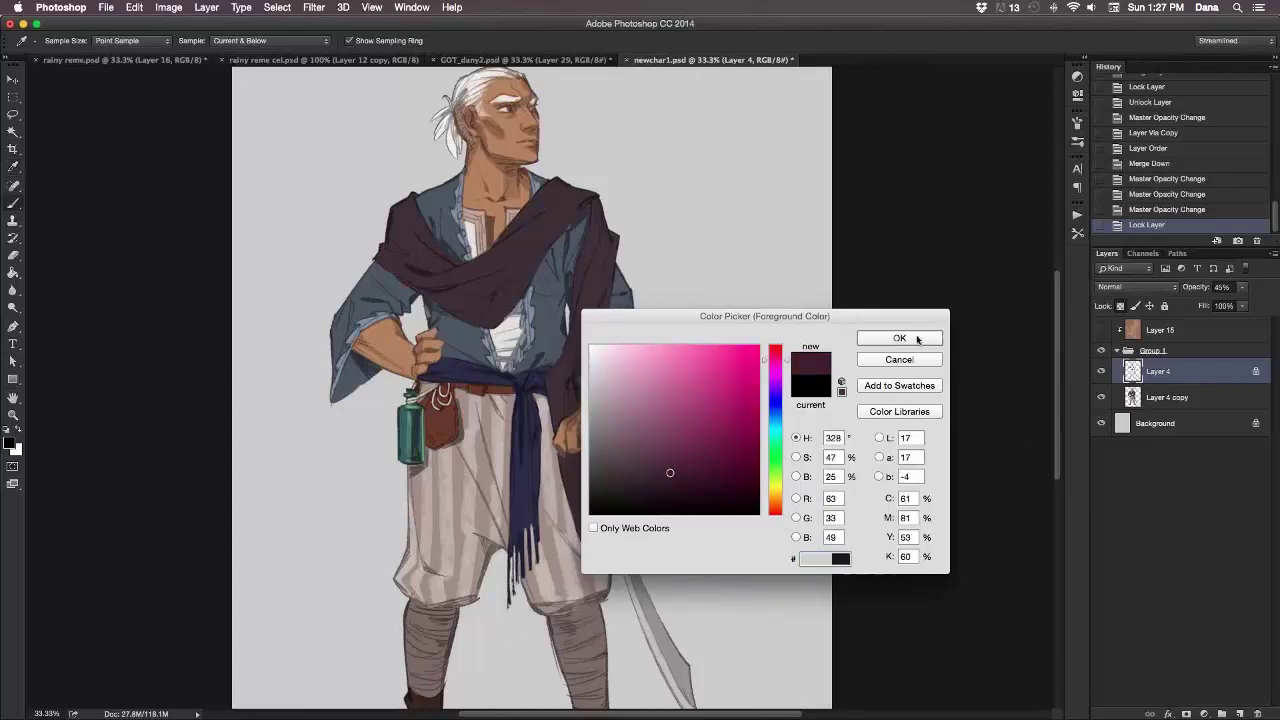
{"action": "left_click", "coordinate": [916, 337]}
Try recoloring the scarf's line art with an enlarged brush in the plum color, and undo the stroke.
{"action": "scroll", "coordinate": [694, 529], "scroll_direction": "up", "scroll_amount": 3}
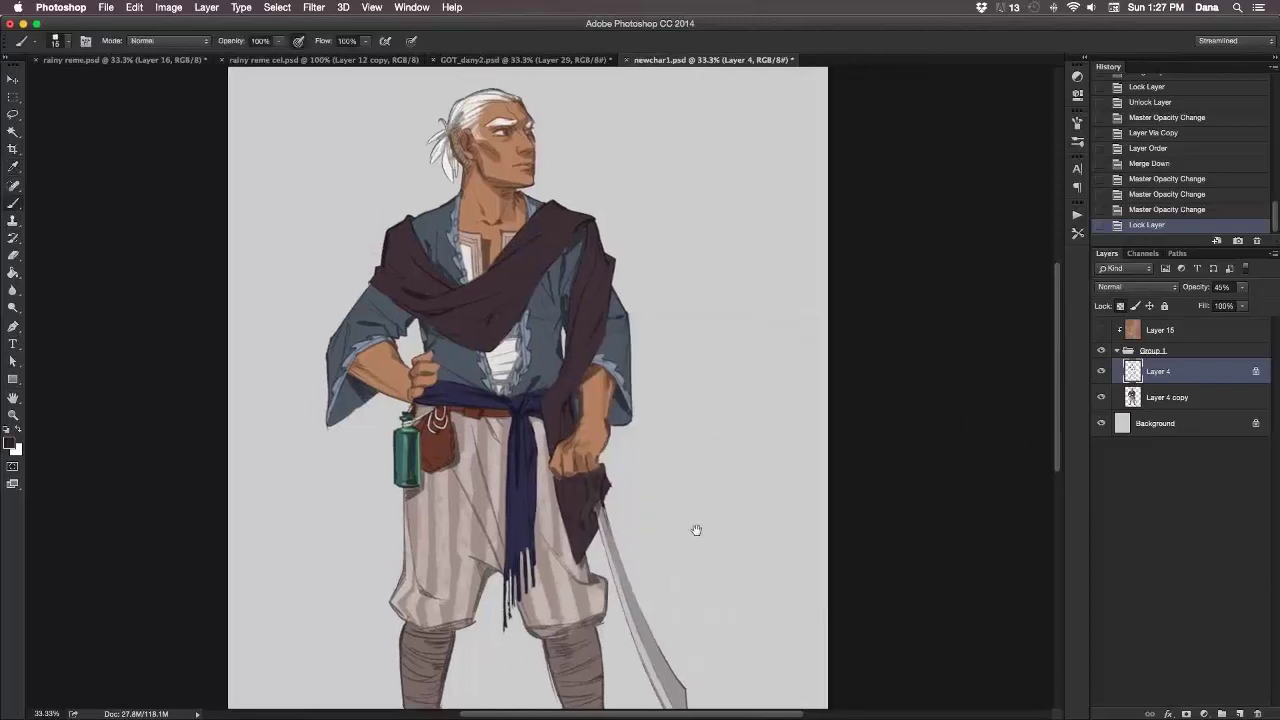
{"action": "key", "text": "bracketright"}
{"action": "key", "text": "bracketright"}
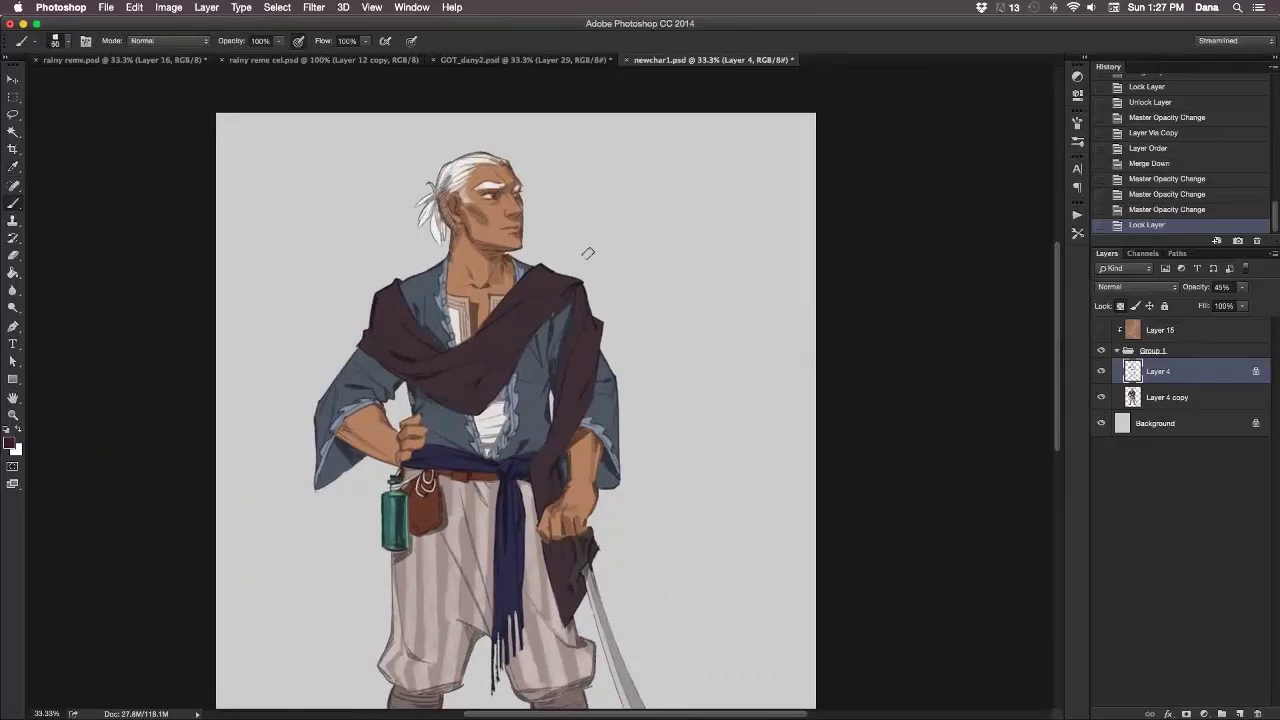
{"action": "mouse_move", "coordinate": [562, 298]}
{"action": "left_mouse_down"}
{"action": "mouse_move", "coordinate": [566, 334]}
{"action": "mouse_move", "coordinate": [538, 430]}
{"action": "left_mouse_up"}
{"action": "key", "text": "super+z"}
{"action": "key", "text": "super+z"}
Shift the foreground color's hue to dark violet and brush it over Layer 4's line art from the sleeves and scarf down to the sword.
{"action": "left_click", "coordinate": [10, 445]}
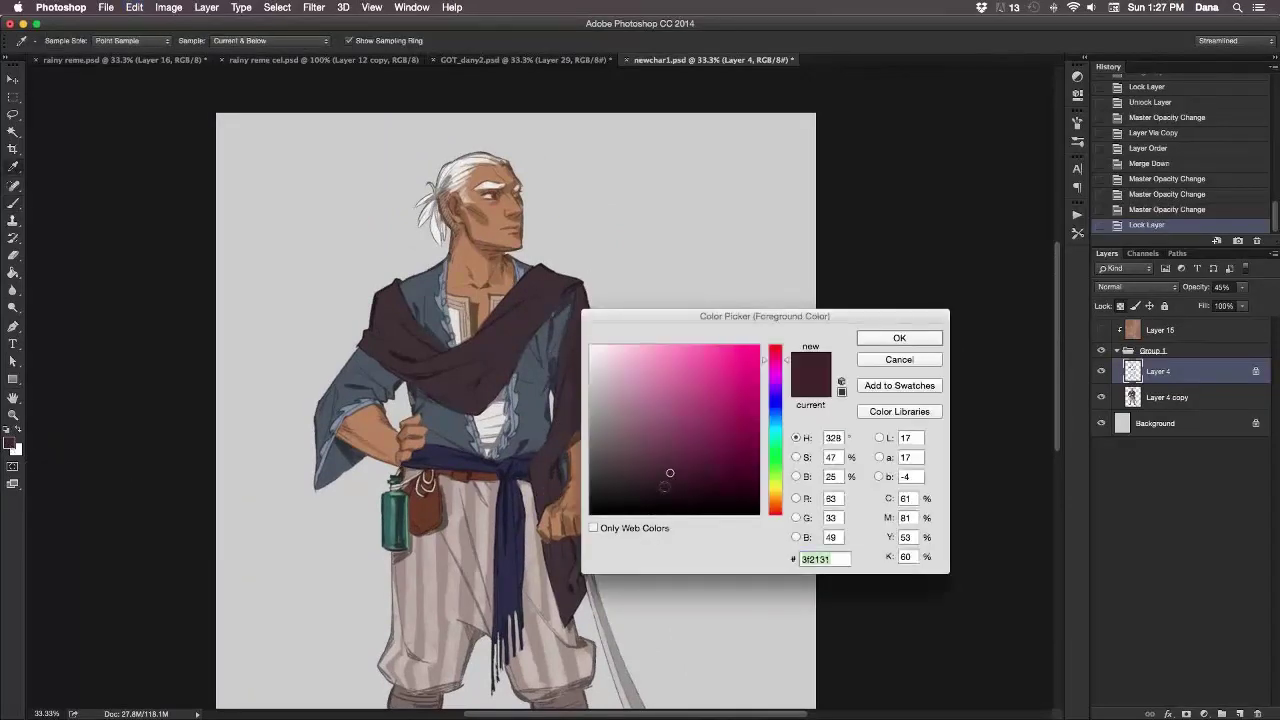
{"action": "left_click", "coordinate": [775, 388]}
{"action": "left_click", "coordinate": [880, 338]}
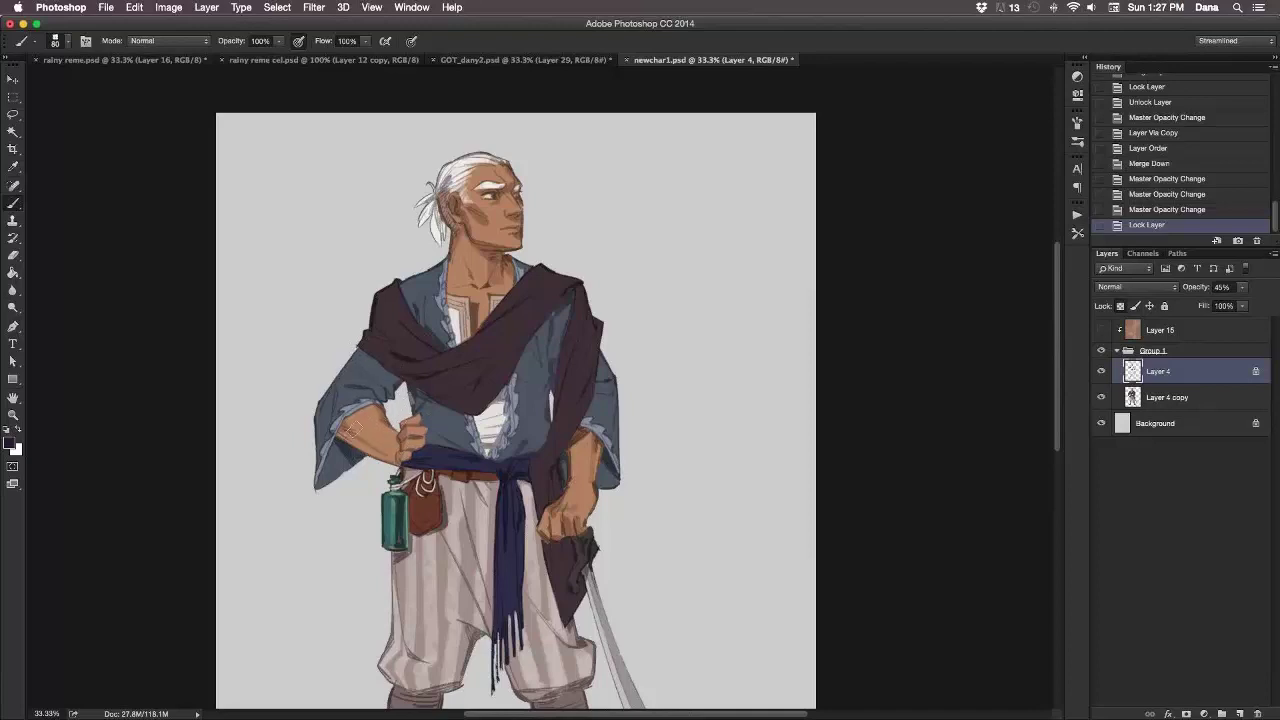
{"action": "left_click", "coordinate": [369, 475]}
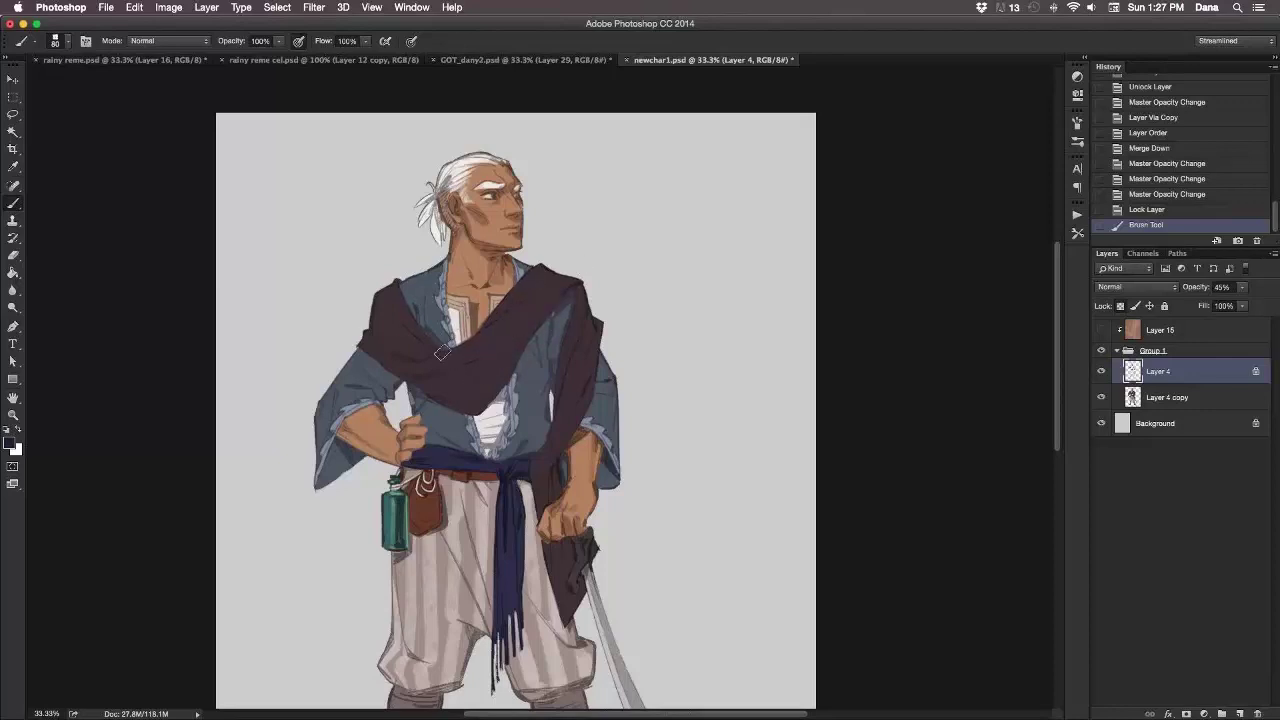
{"action": "left_click_drag", "start_coordinate": [482, 282], "coordinate": [488, 298]}
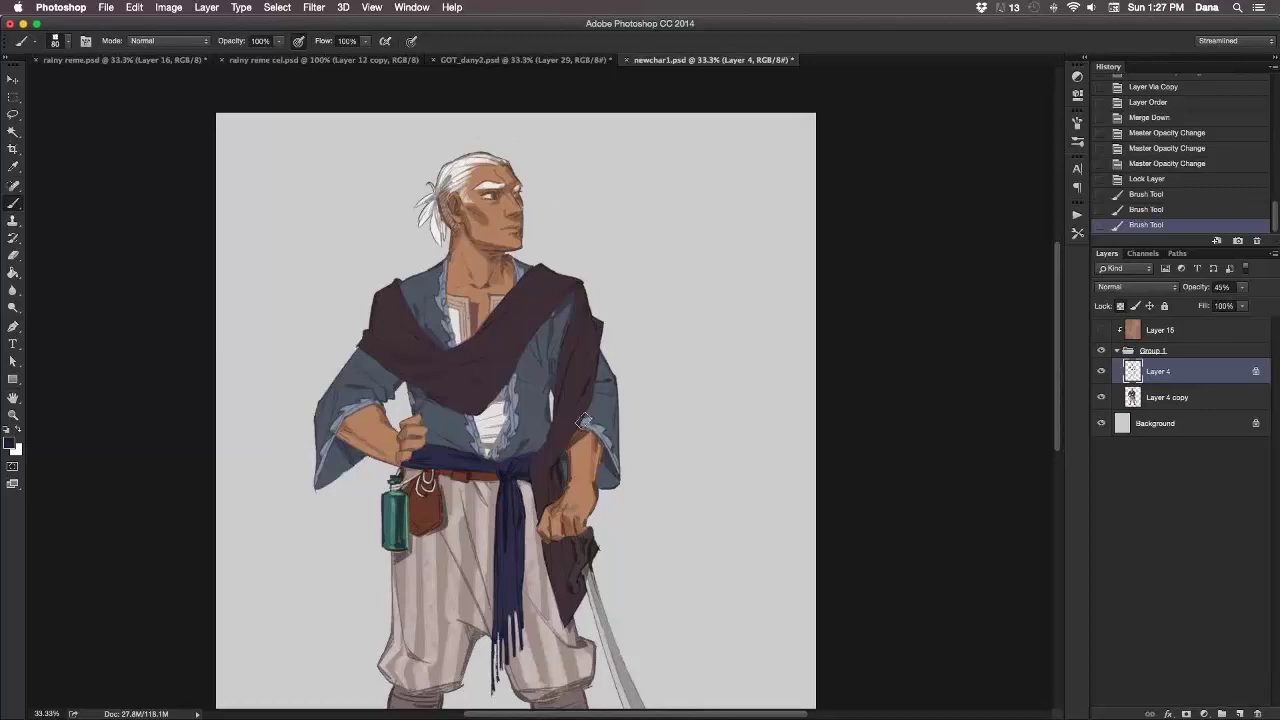
{"action": "left_click_drag", "start_coordinate": [659, 677], "coordinate": [655, 672]}
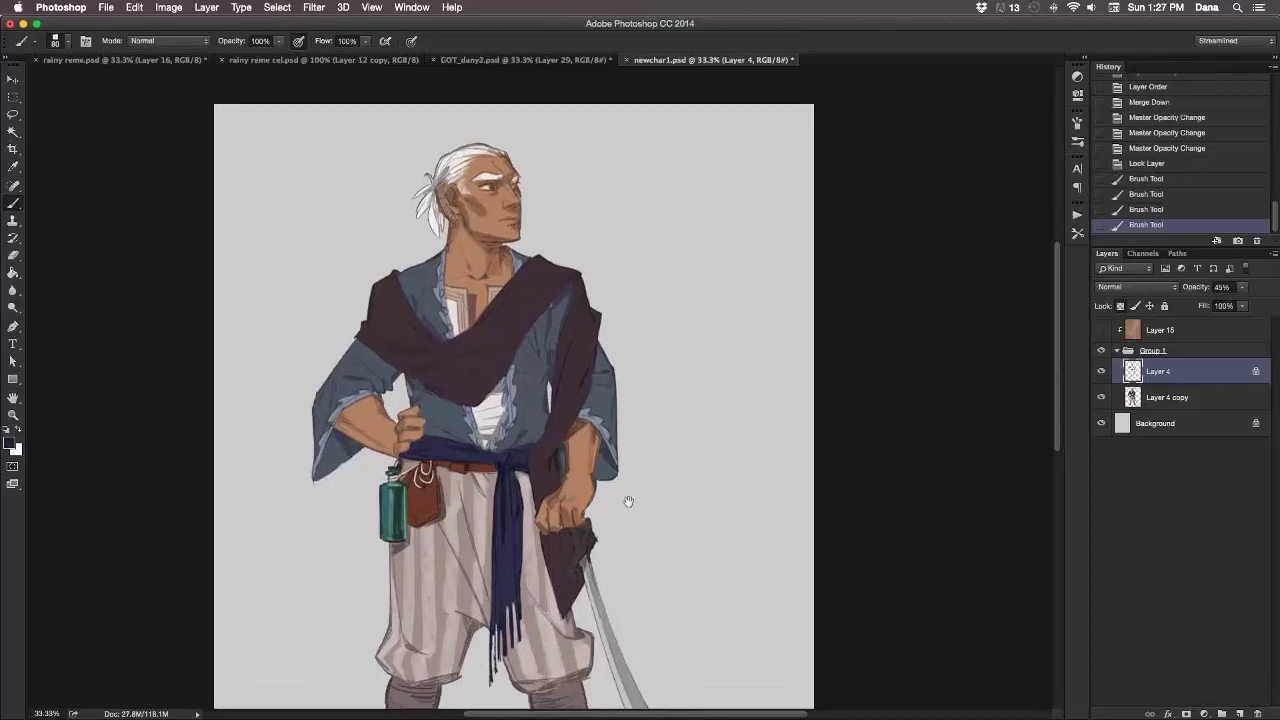
{"action": "scroll", "coordinate": [623, 503], "scroll_direction": "down", "scroll_amount": 5}
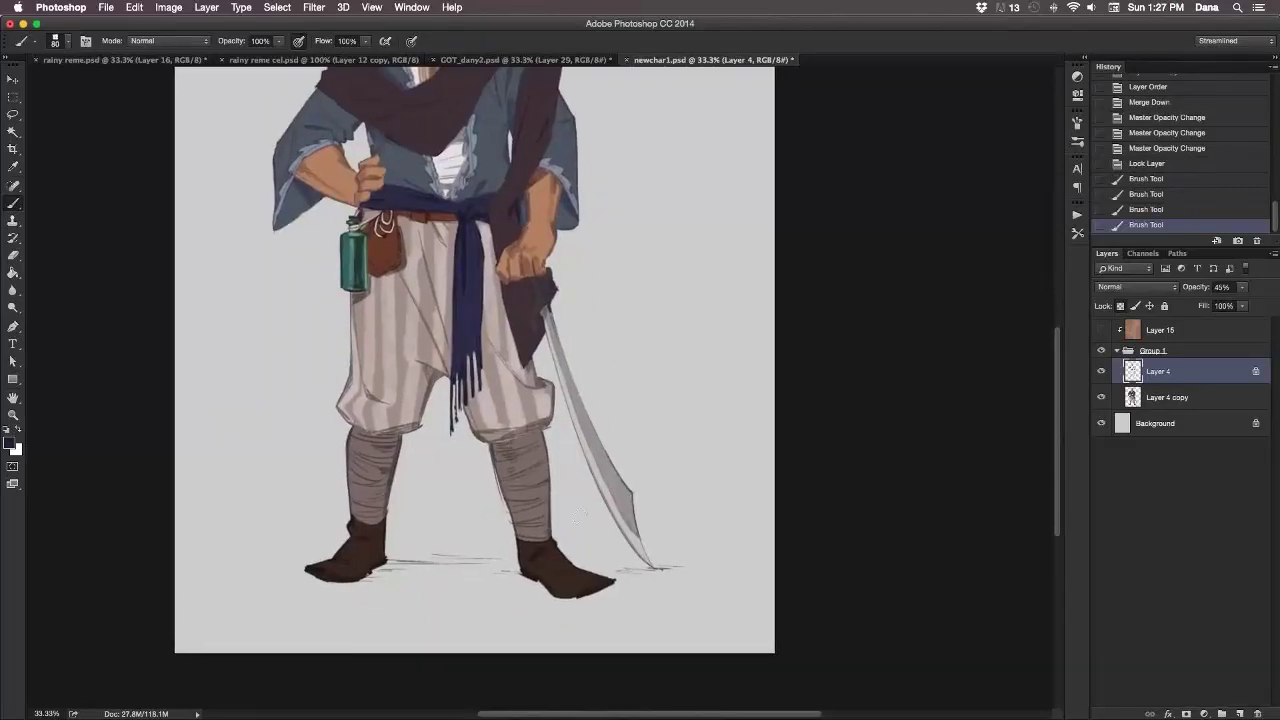
{"action": "left_click", "coordinate": [678, 610]}
Use the Gradient tool to apply diagonal gradients to Layer 4's line art across the legs and sword.
{"action": "key", "text": "g"}
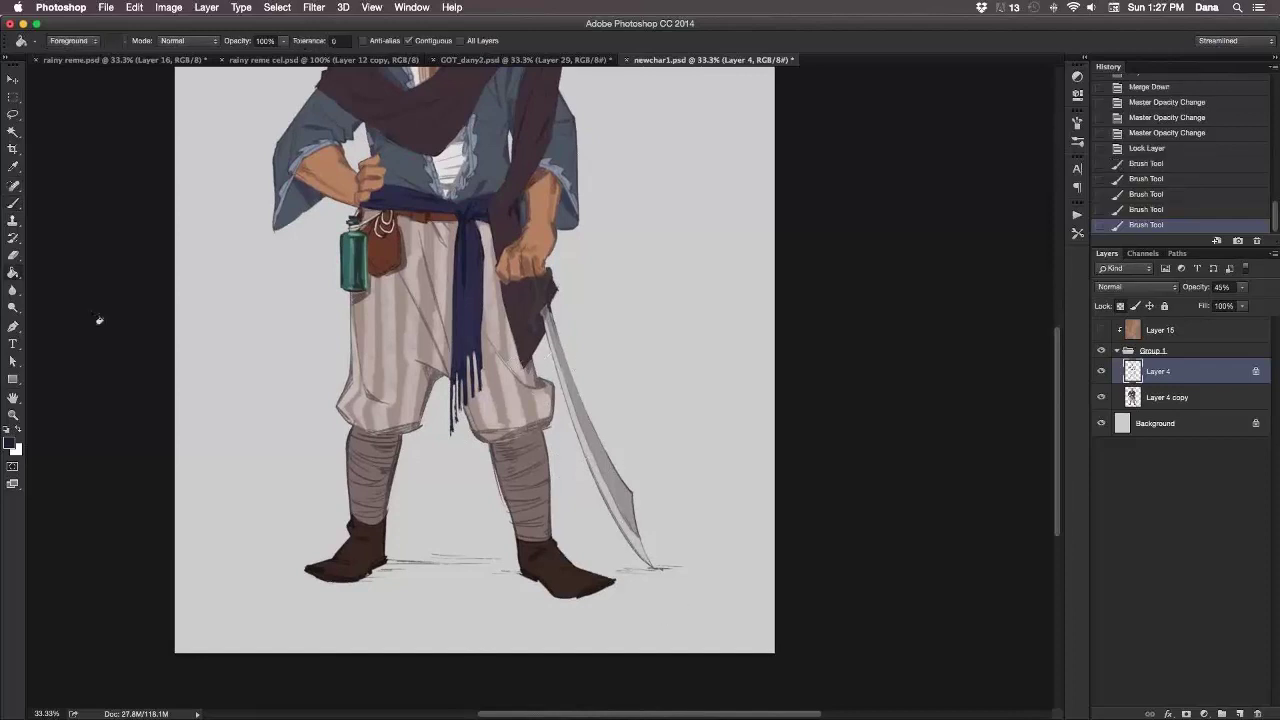
{"action": "key", "text": "shift+g"}
{"action": "key", "text": "shift+g"}
{"action": "key", "text": "shift+g"}
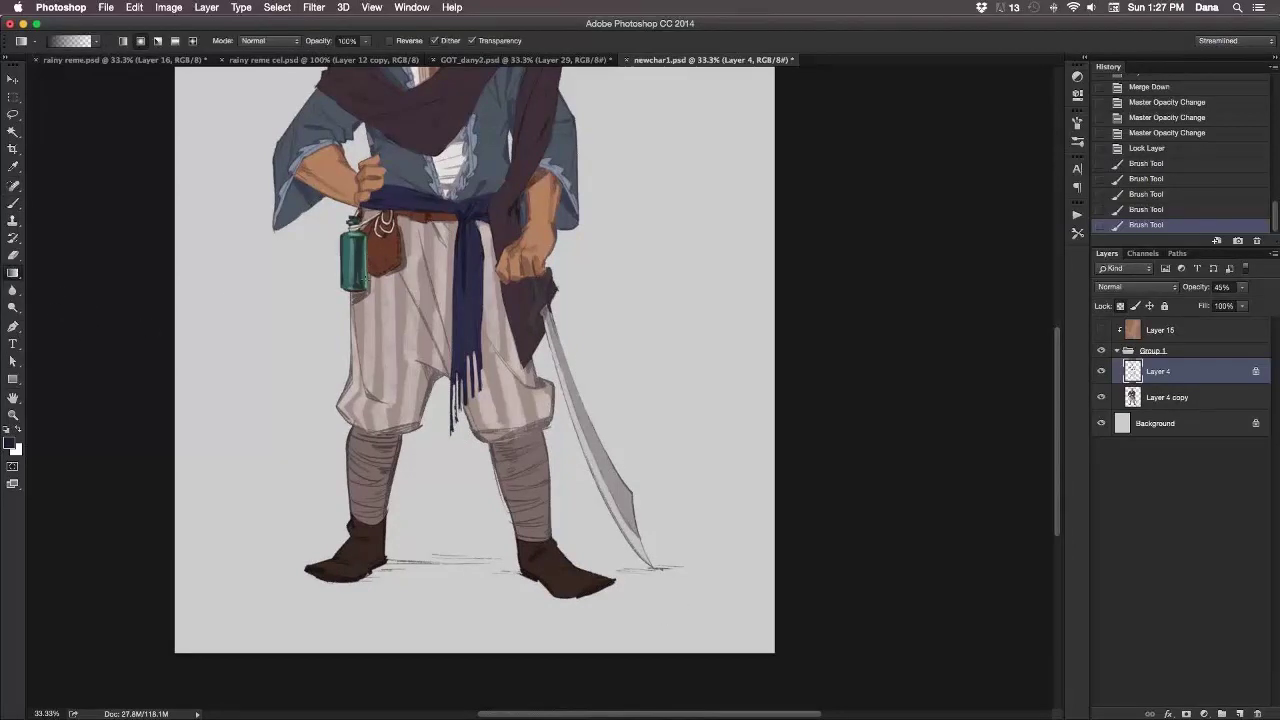
{"action": "left_click_drag", "start_coordinate": [294, 503], "coordinate": [743, 311]}
{"action": "left_click_drag", "start_coordinate": [643, 357], "coordinate": [298, 646]}
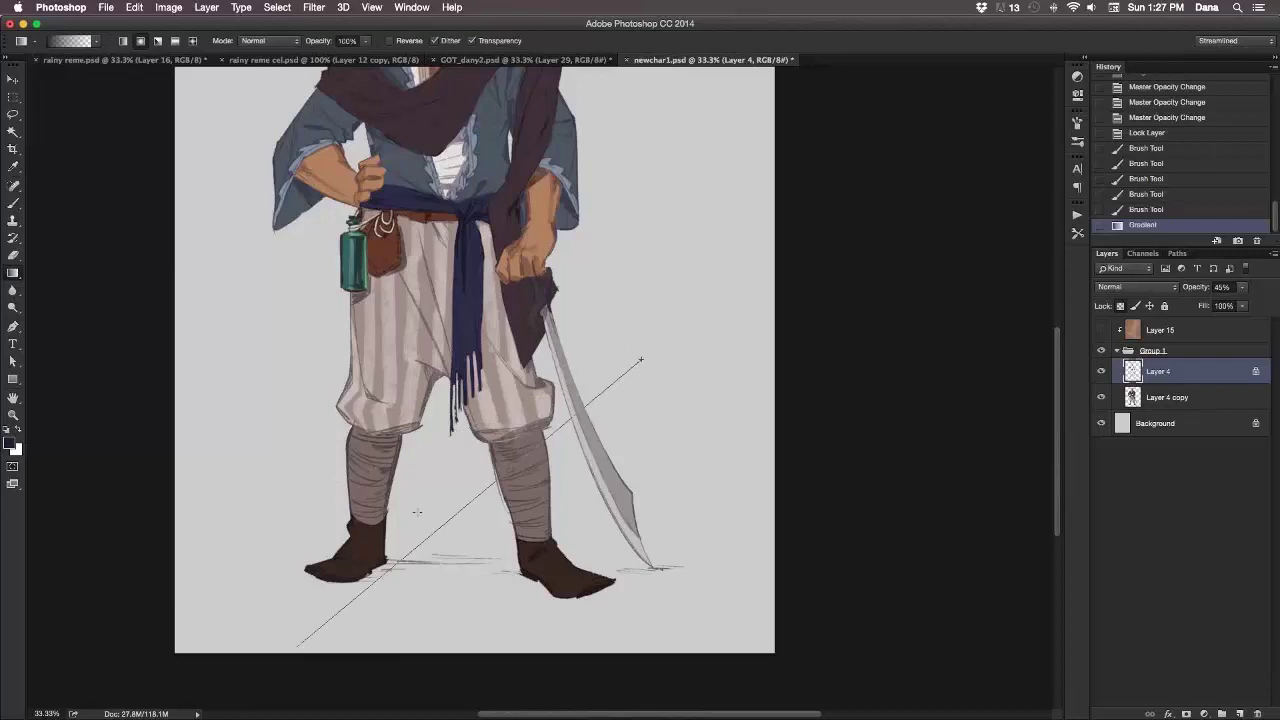
Apply more diagonal gradients to Layer 4's line art across the figure's torso, arms and scarf.
{"action": "left_click_drag", "start_coordinate": [709, 161], "coordinate": [691, 506]}
{"action": "left_click_drag", "start_coordinate": [390, 544], "coordinate": [746, 369]}
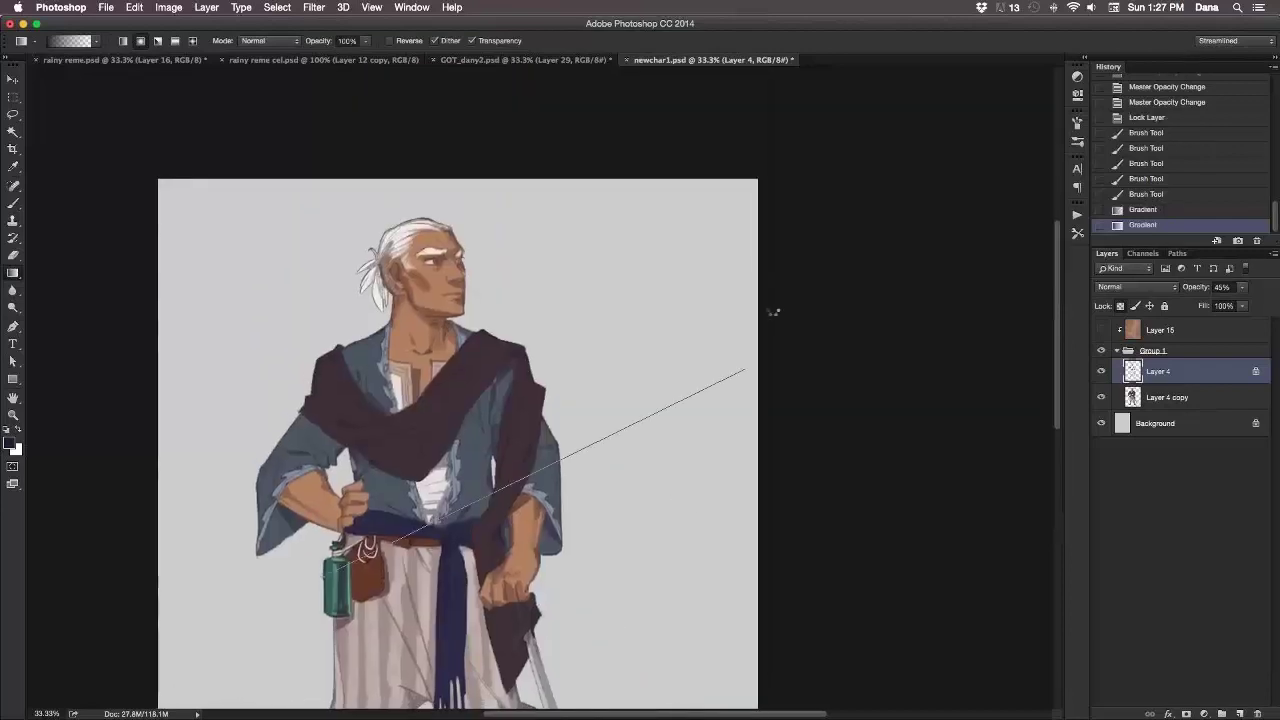
{"action": "left_click_drag", "start_coordinate": [580, 239], "coordinate": [330, 476]}
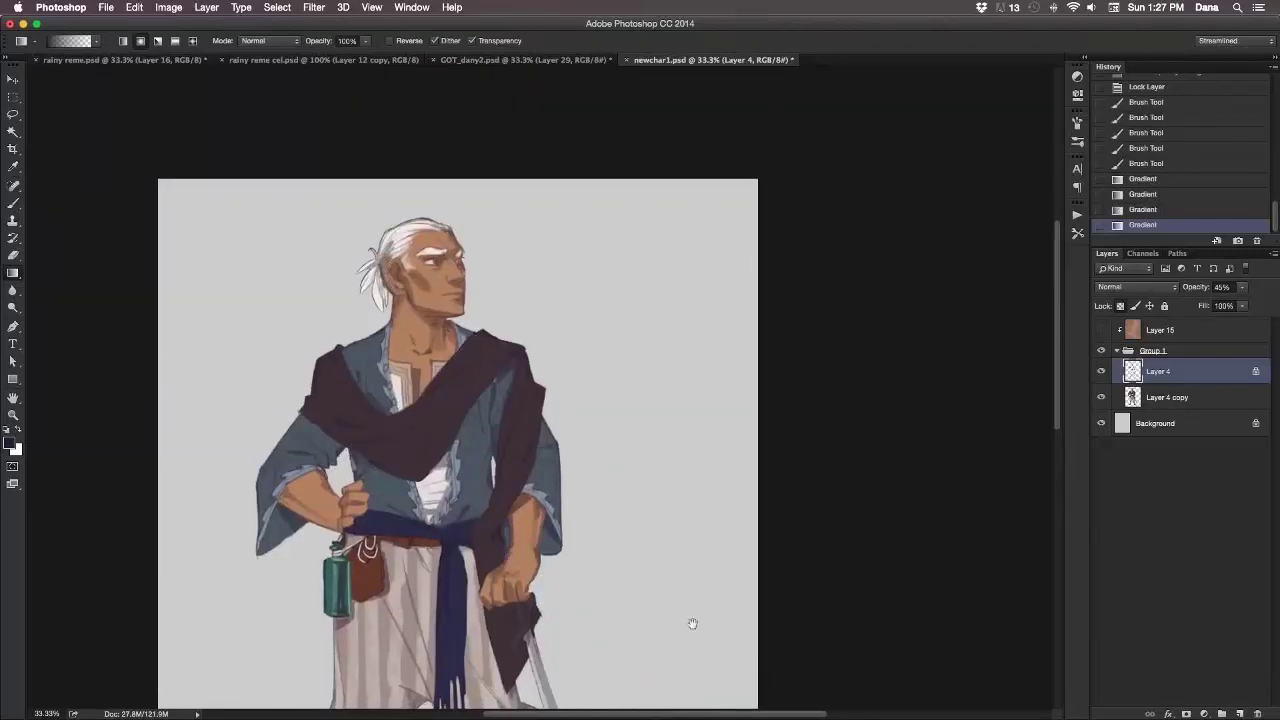
Review the whole figure and compare the artwork with Layer 4's recolored line art hidden and shown.
{"action": "left_click_drag", "start_coordinate": [691, 623], "coordinate": [677, 371]}
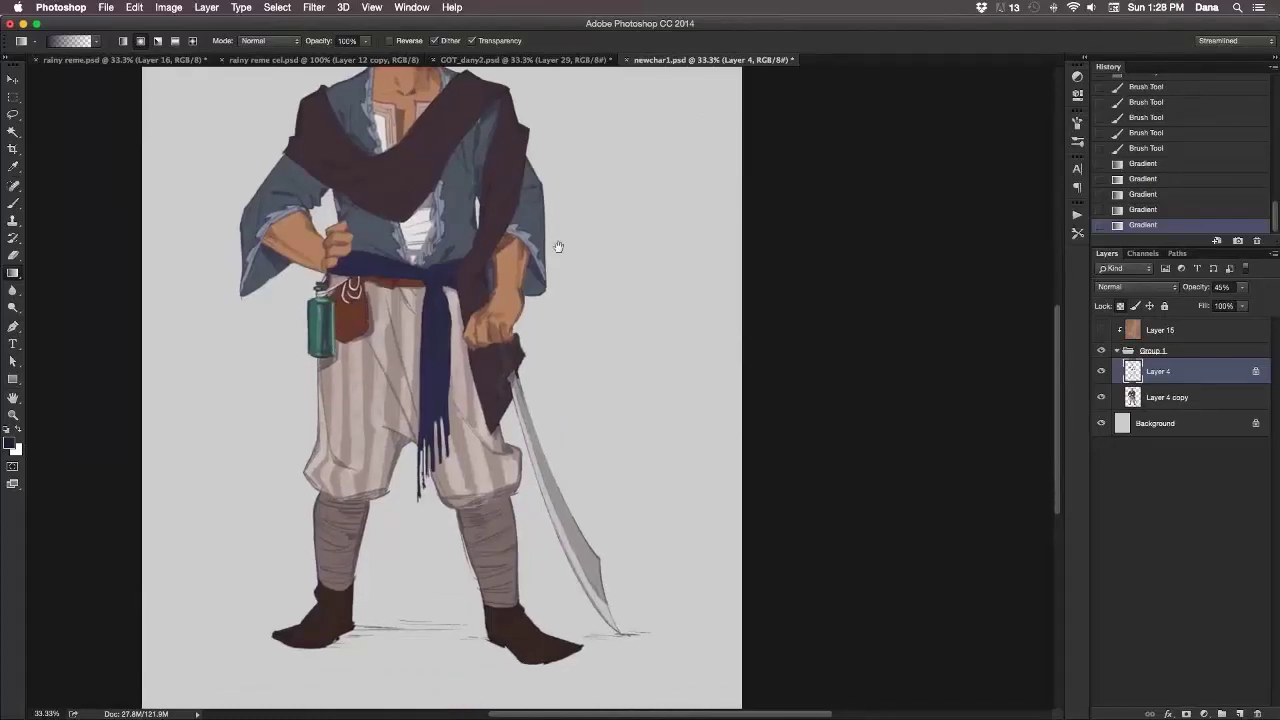
{"action": "left_click_drag", "start_coordinate": [558, 247], "coordinate": [582, 472]}
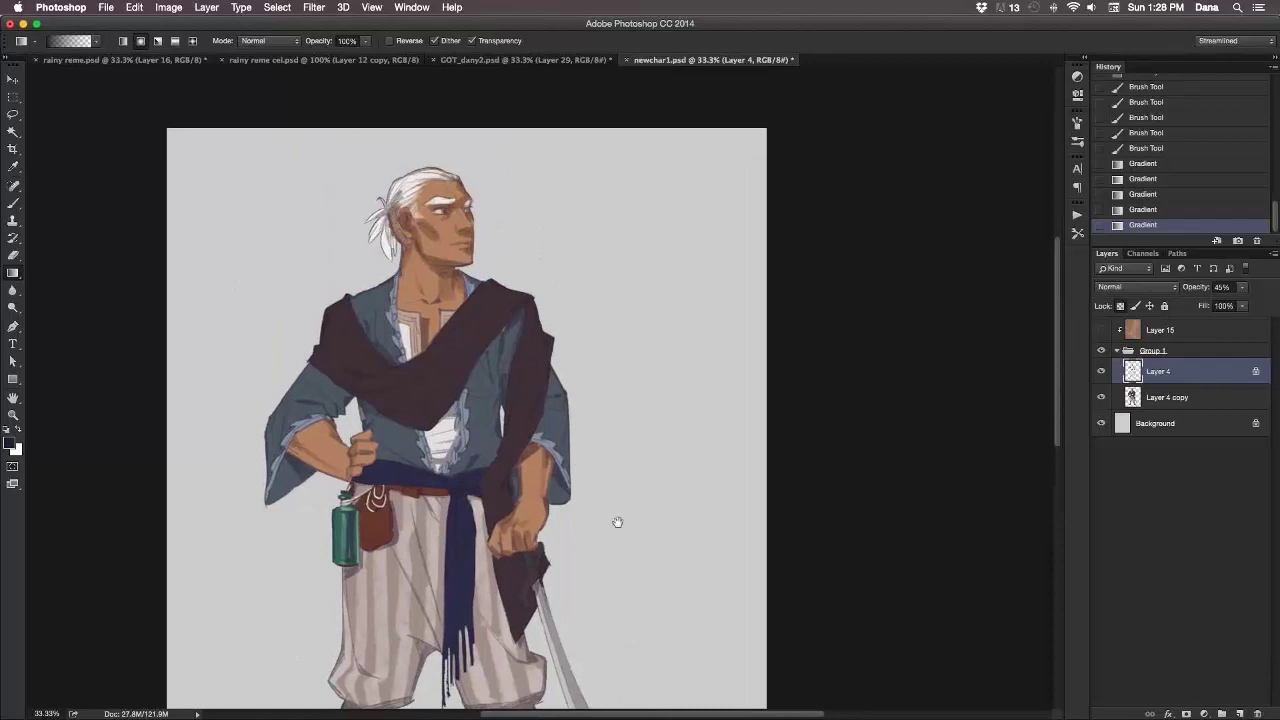
{"action": "left_click_drag", "start_coordinate": [614, 440], "coordinate": [674, 370]}
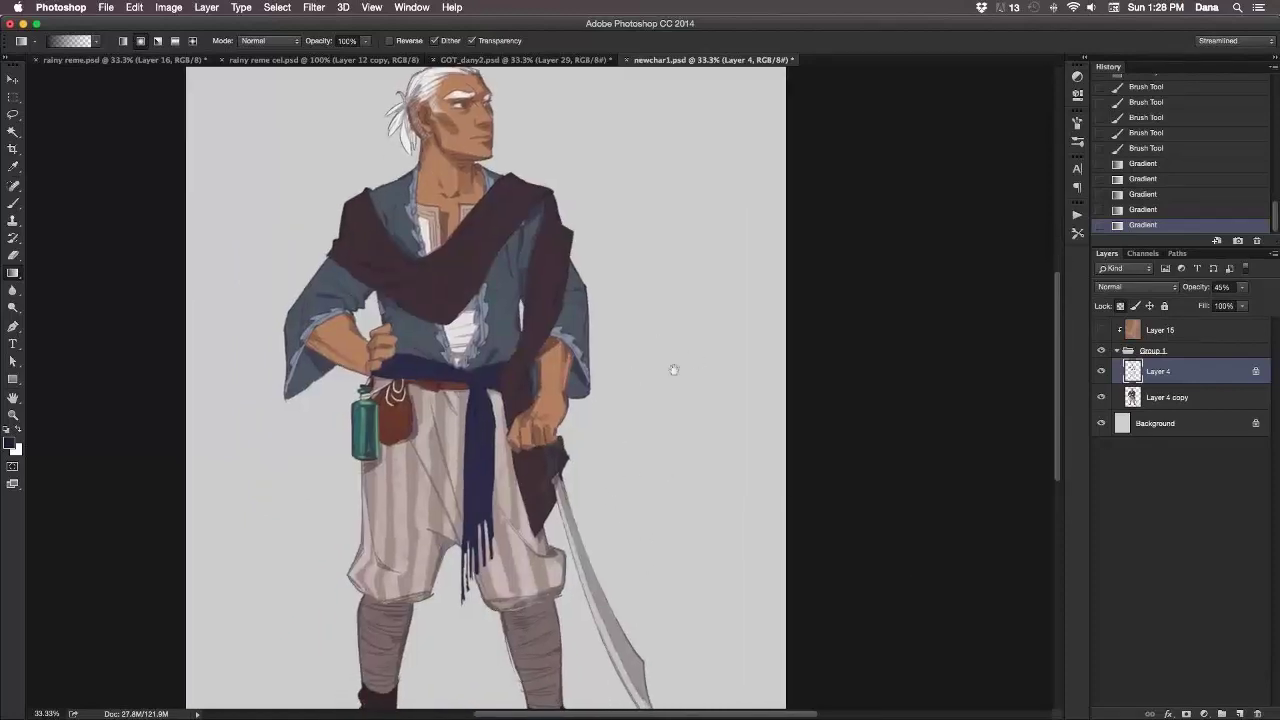
{"action": "left_click_drag", "start_coordinate": [657, 494], "coordinate": [651, 555]}
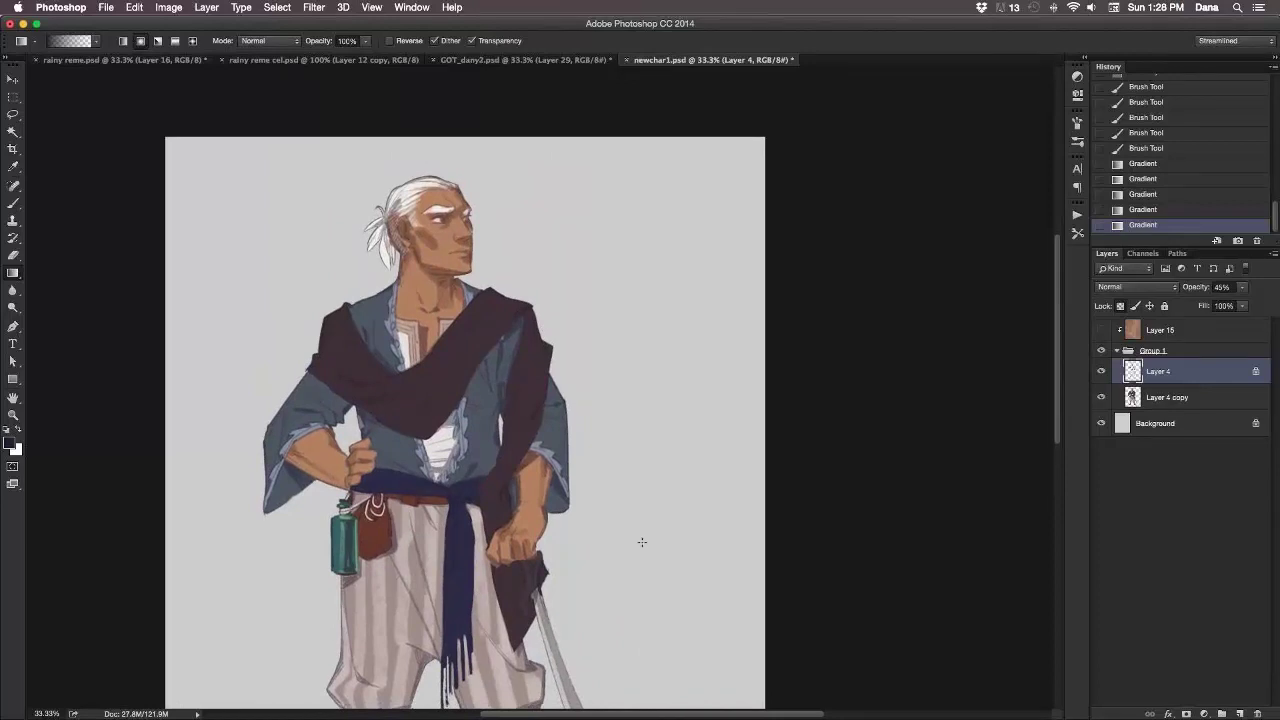
{"action": "left_click", "coordinate": [1101, 371]}
{"action": "left_click", "coordinate": [1101, 371]}
{"action": "left_click", "coordinate": [1101, 371]}
{"action": "left_click", "coordinate": [1101, 371]}
{"action": "left_click", "coordinate": [1121, 305]}
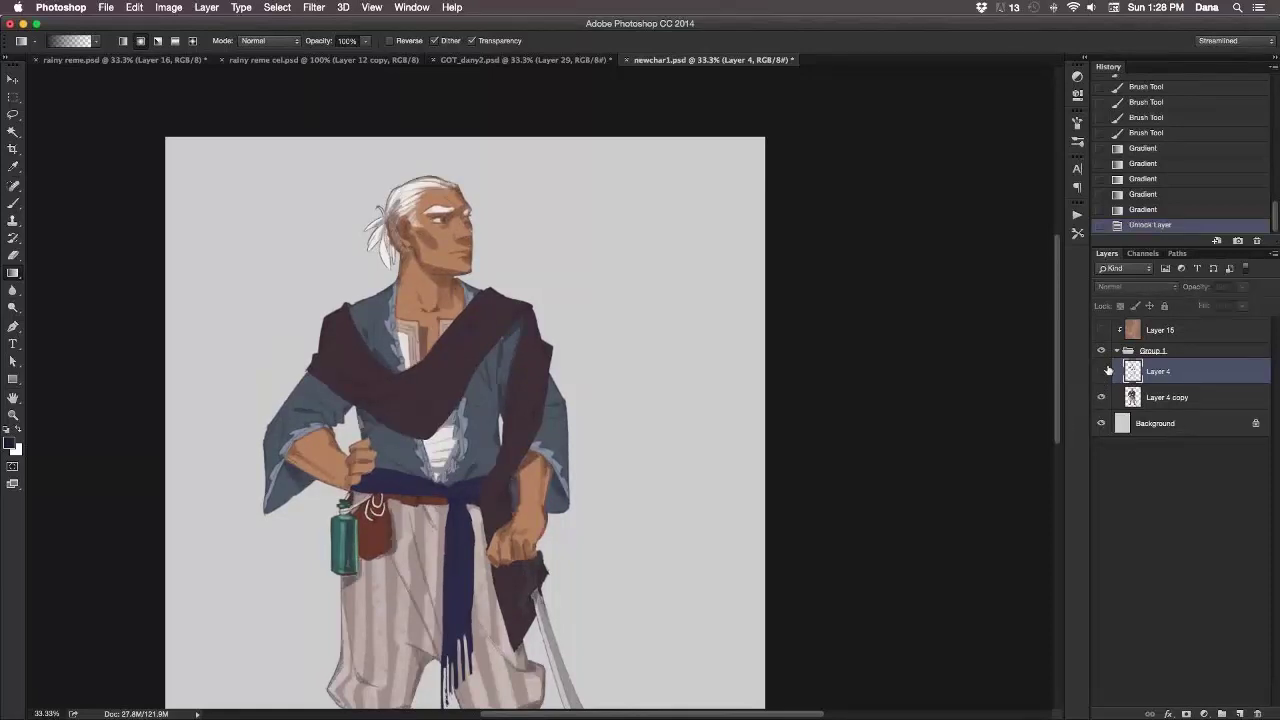
{"action": "left_click", "coordinate": [1101, 371]}
{"action": "left_click", "coordinate": [1101, 371]}
{"action": "left_click", "coordinate": [1121, 305]}
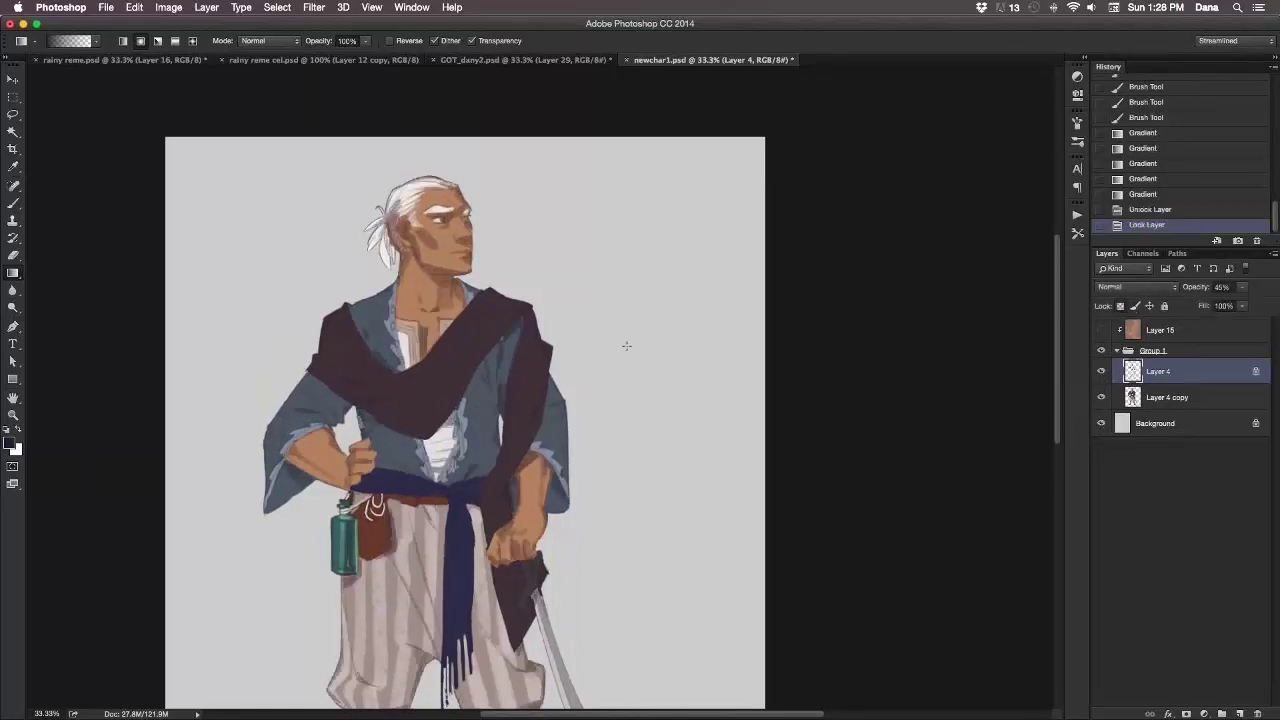
Change the foreground color to a dark red.
{"action": "left_click", "coordinate": [12, 445]}
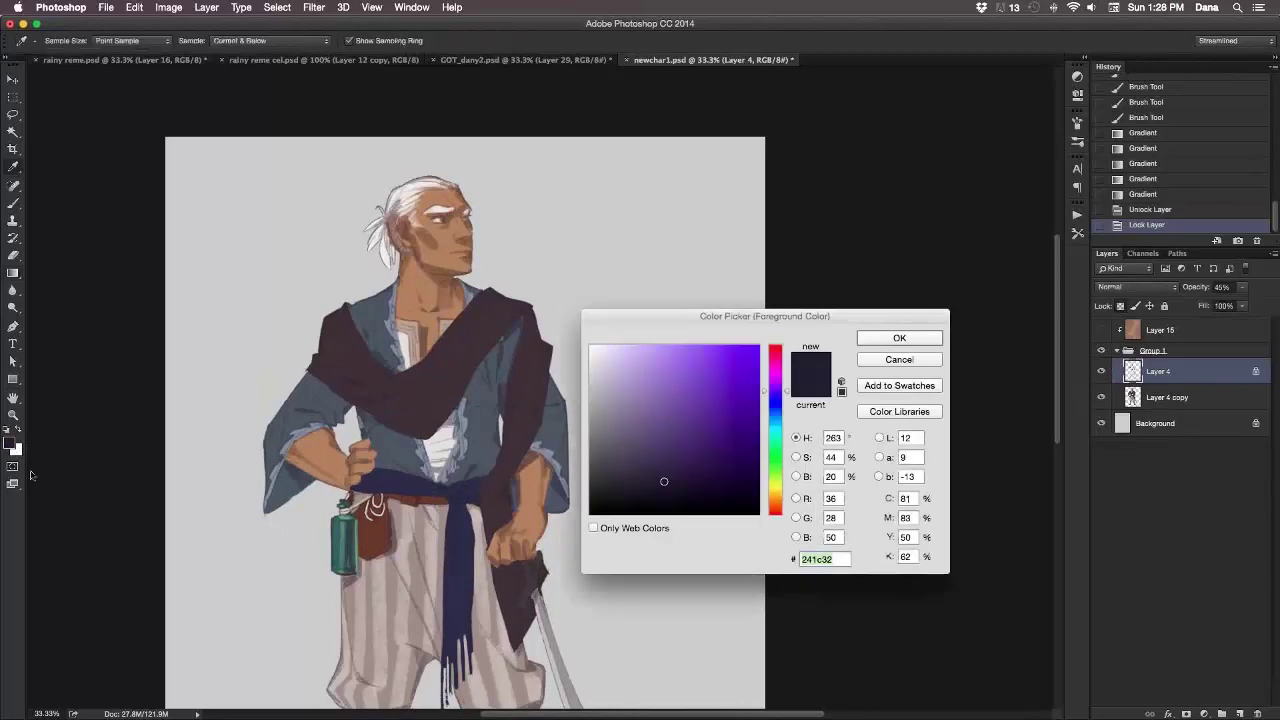
{"action": "left_click", "coordinate": [779, 342]}
{"action": "left_click", "coordinate": [703, 449]}
{"action": "left_click", "coordinate": [899, 338]}
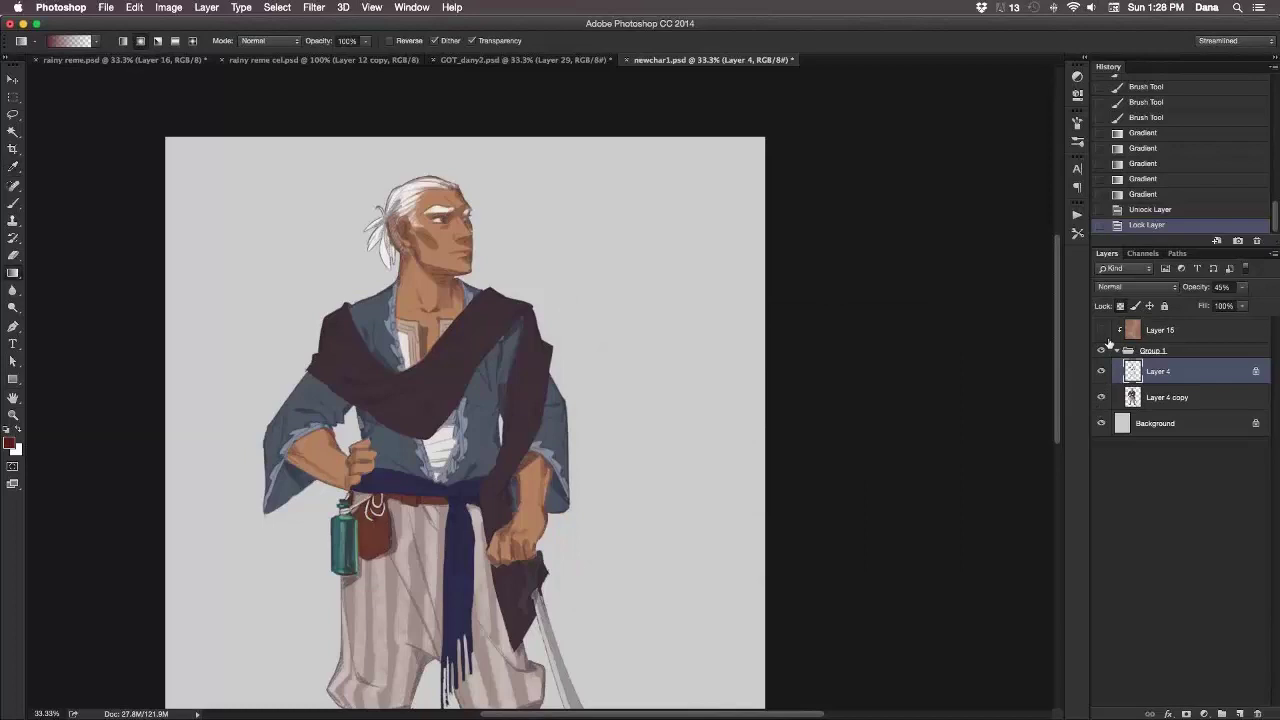
Brush the dark red over Layer 4's line art on the neck, face and the hand resting on the hip.
{"action": "mouse_move", "coordinate": [594, 592]}
{"action": "left_mouse_down"}
{"action": "mouse_move", "coordinate": [597, 406]}
{"action": "mouse_move", "coordinate": [577, 609]}
{"action": "mouse_move", "coordinate": [597, 623]}
{"action": "left_mouse_up"}
{"action": "key", "text": "b"}
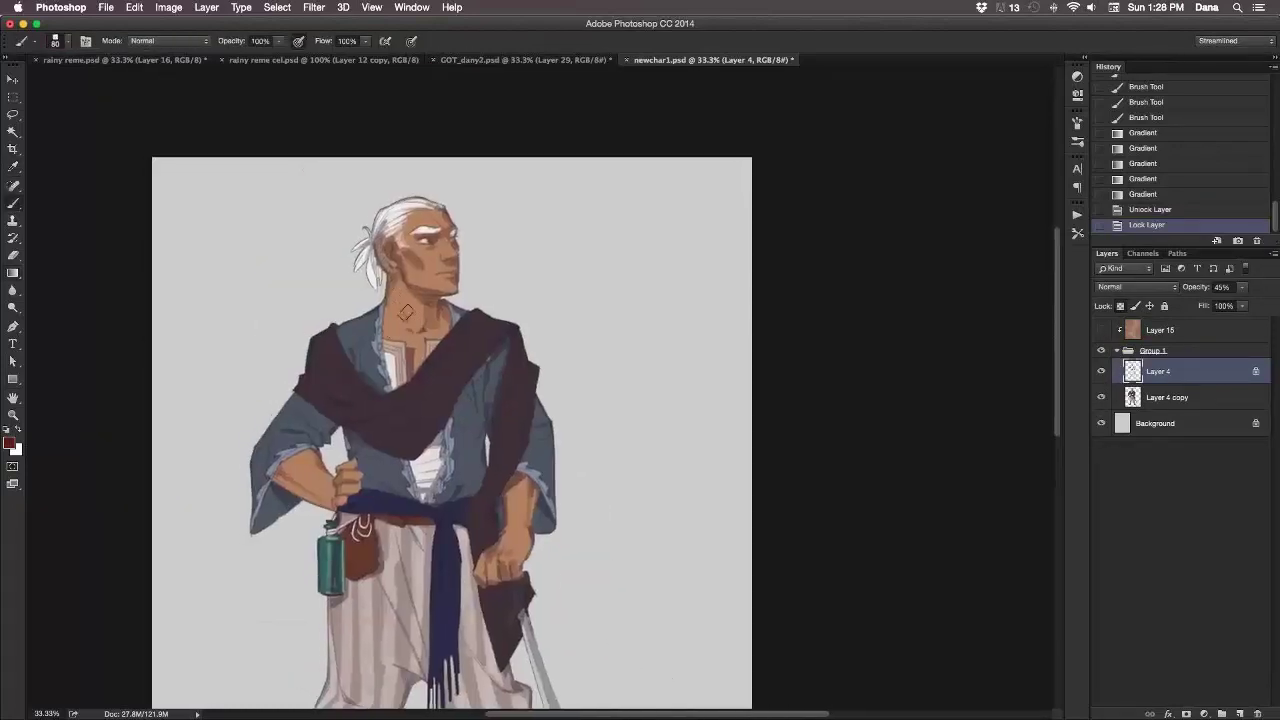
{"action": "mouse_move", "coordinate": [406, 313]}
{"action": "left_mouse_down"}
{"action": "mouse_move", "coordinate": [425, 311]}
{"action": "mouse_move", "coordinate": [442, 332]}
{"action": "left_mouse_up"}
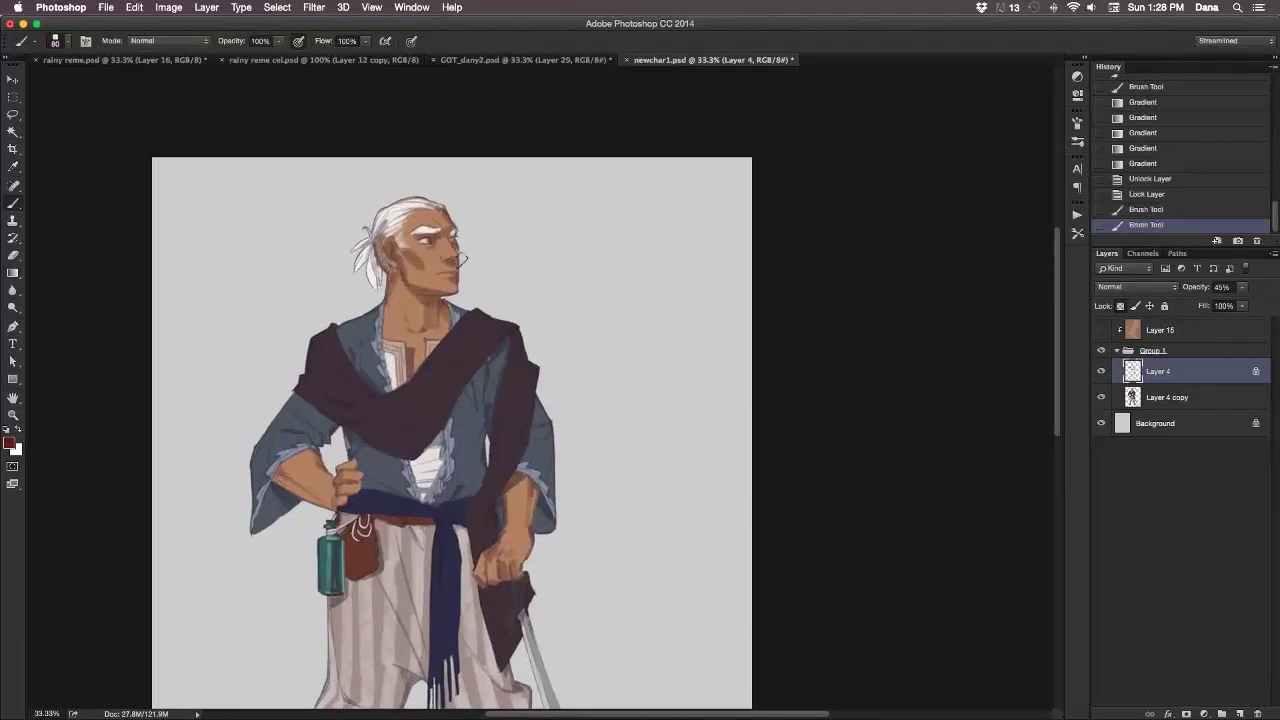
{"action": "left_click_drag", "start_coordinate": [450, 272], "coordinate": [463, 267]}
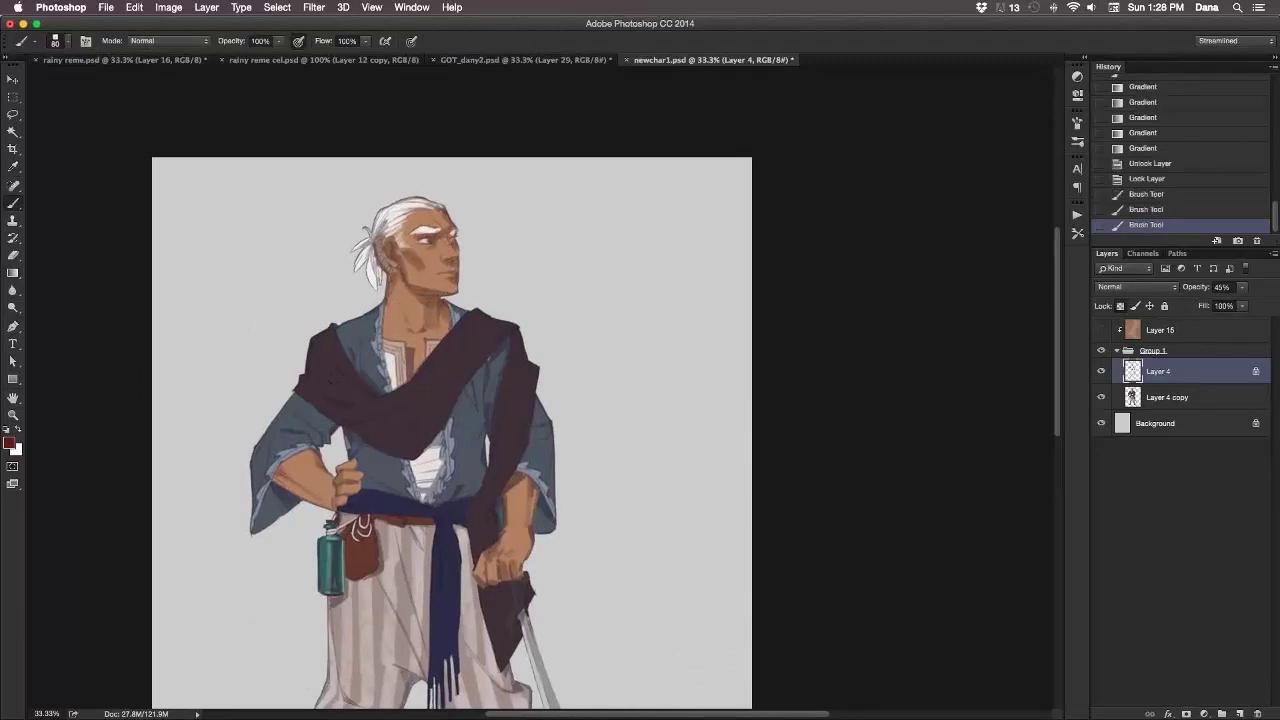
{"action": "key", "text": "super+z"}
{"action": "left_click", "coordinate": [345, 440]}
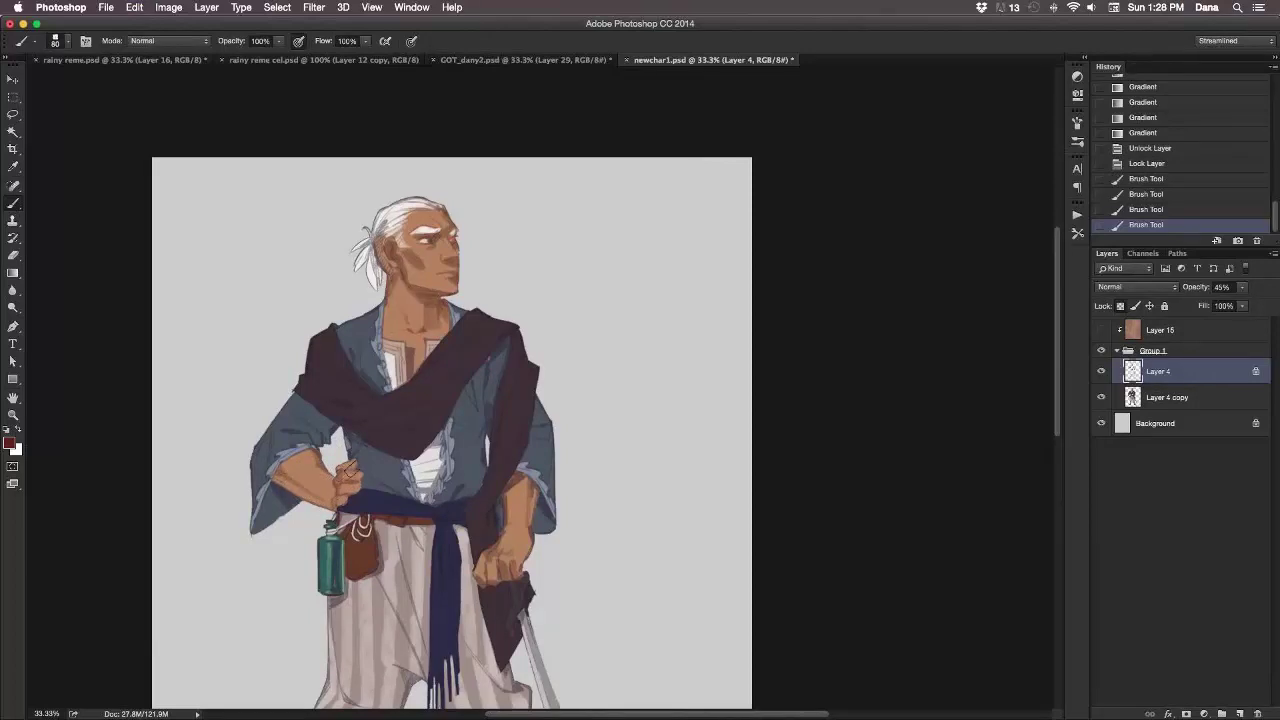
{"action": "left_click", "coordinate": [338, 443]}
Brush dark red over Layer 4's line art on the sword hand, neck and side of the face.
{"action": "left_click_drag", "start_coordinate": [583, 465], "coordinate": [516, 352]}
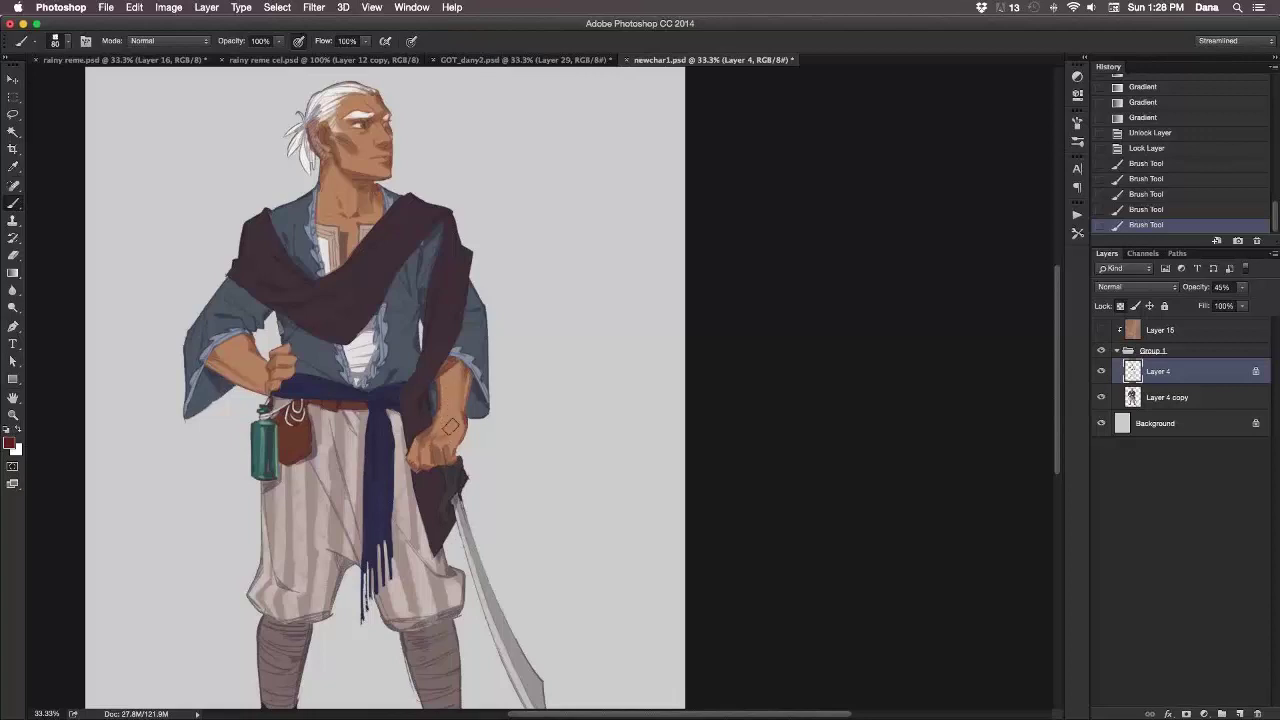
{"action": "left_click", "coordinate": [451, 427]}
{"action": "mouse_move", "coordinate": [523, 486]}
{"action": "left_mouse_down"}
{"action": "mouse_move", "coordinate": [565, 384]}
{"action": "mouse_move", "coordinate": [599, 510]}
{"action": "left_mouse_up"}
{"action": "left_click_drag", "start_coordinate": [407, 195], "coordinate": [405, 215]}
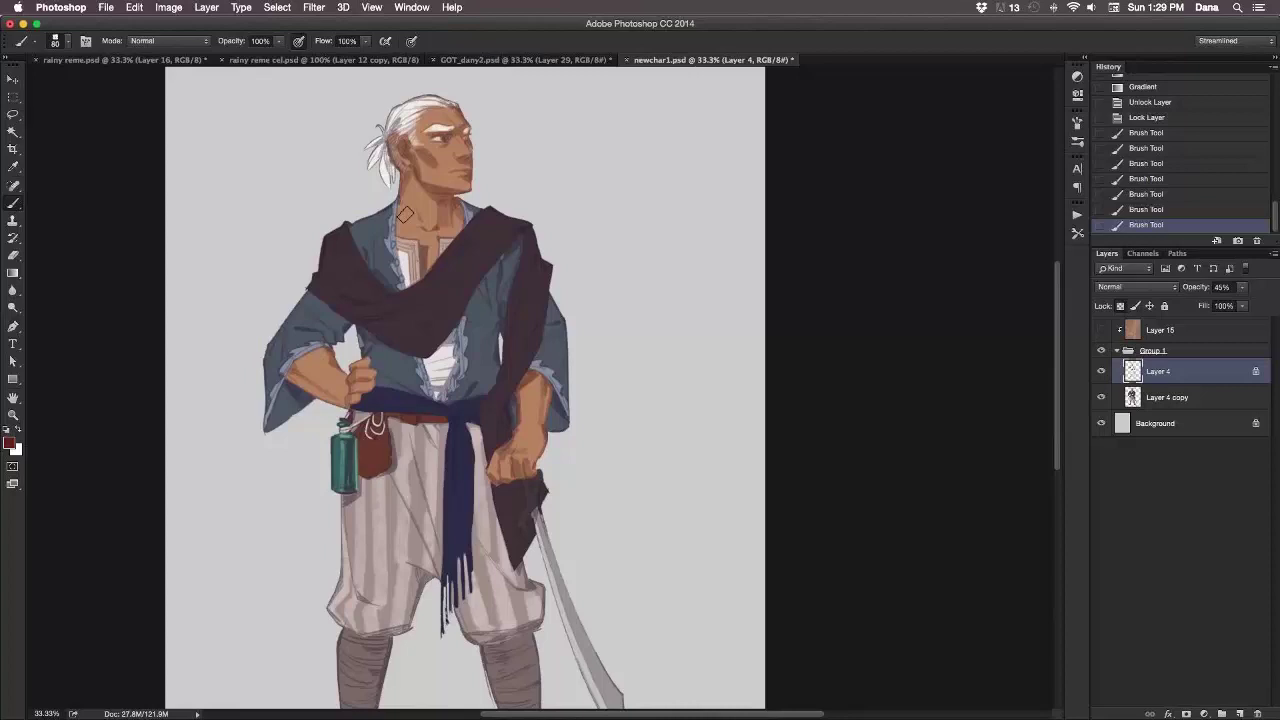
{"action": "scroll", "coordinate": [420, 290], "scroll_direction": "up", "scroll_amount": 3}
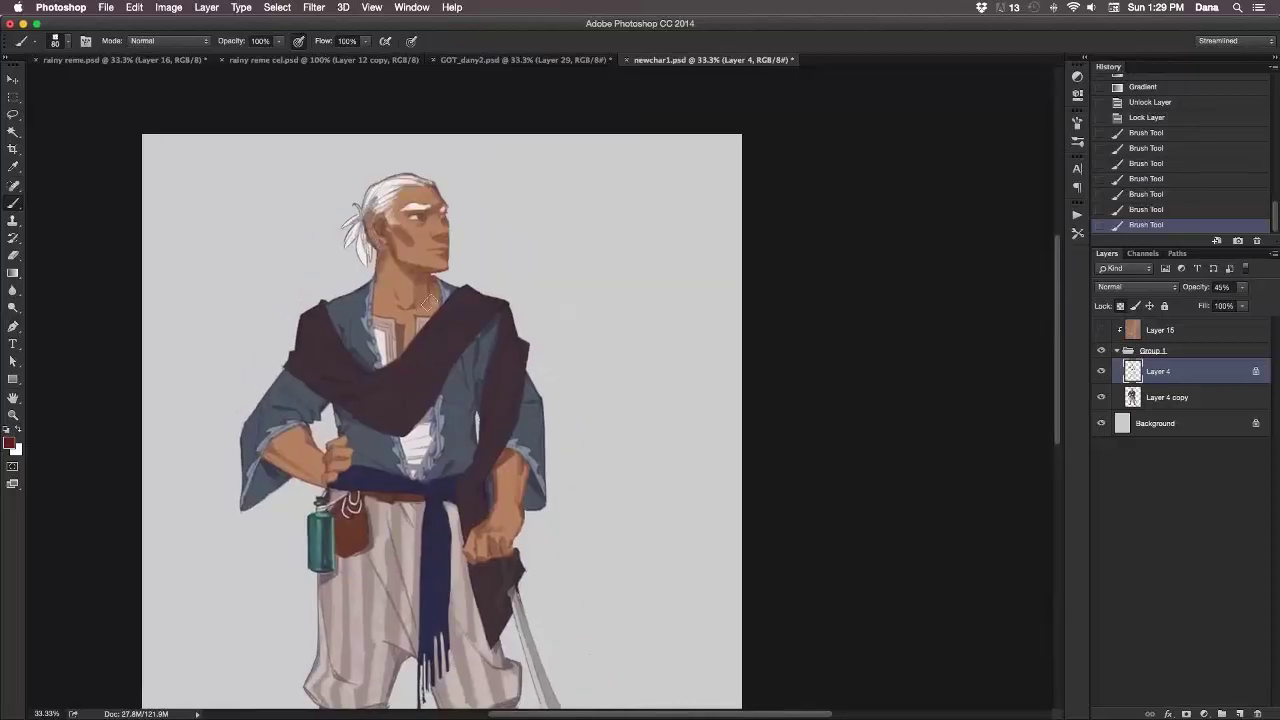
{"action": "left_click_drag", "start_coordinate": [390, 246], "coordinate": [397, 240]}
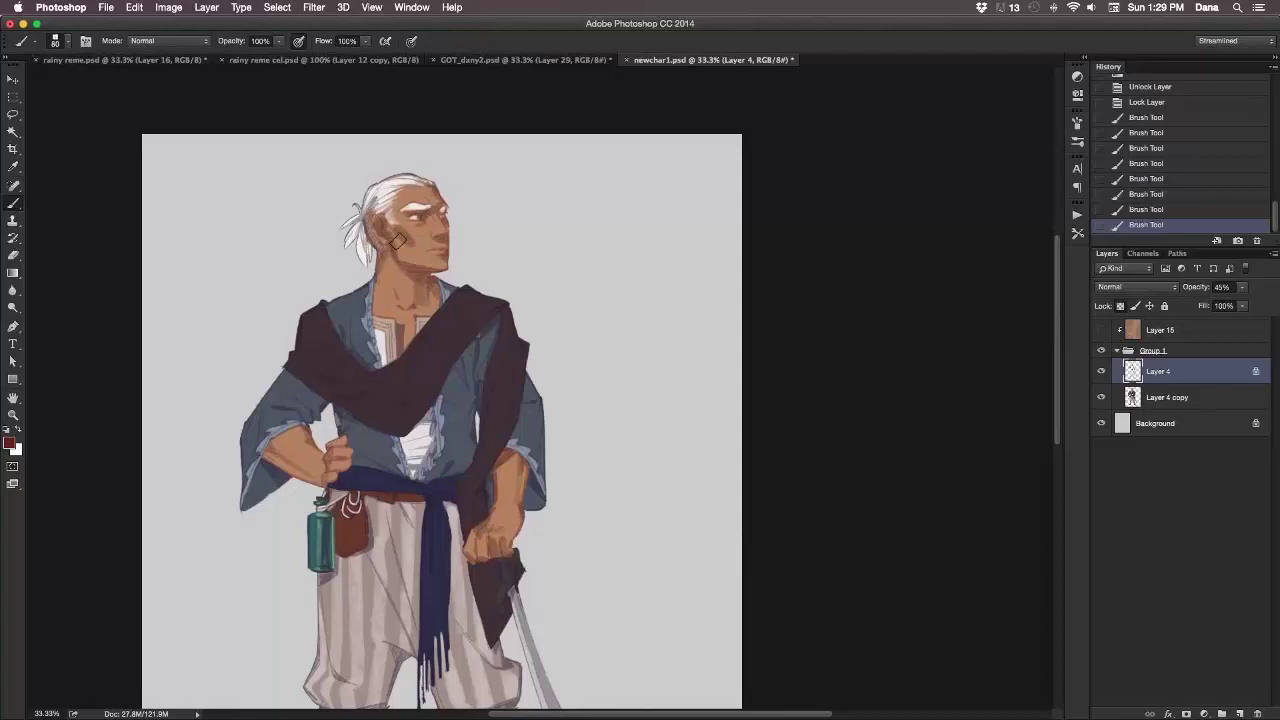
Check the figure with Layer 4 hidden and shown, and touch up the line art around the jaw and neck in dark red.
{"action": "left_click", "coordinate": [1100, 371]}
{"action": "left_click", "coordinate": [1100, 371]}
{"action": "left_click_drag", "start_coordinate": [675, 410], "coordinate": [680, 369]}
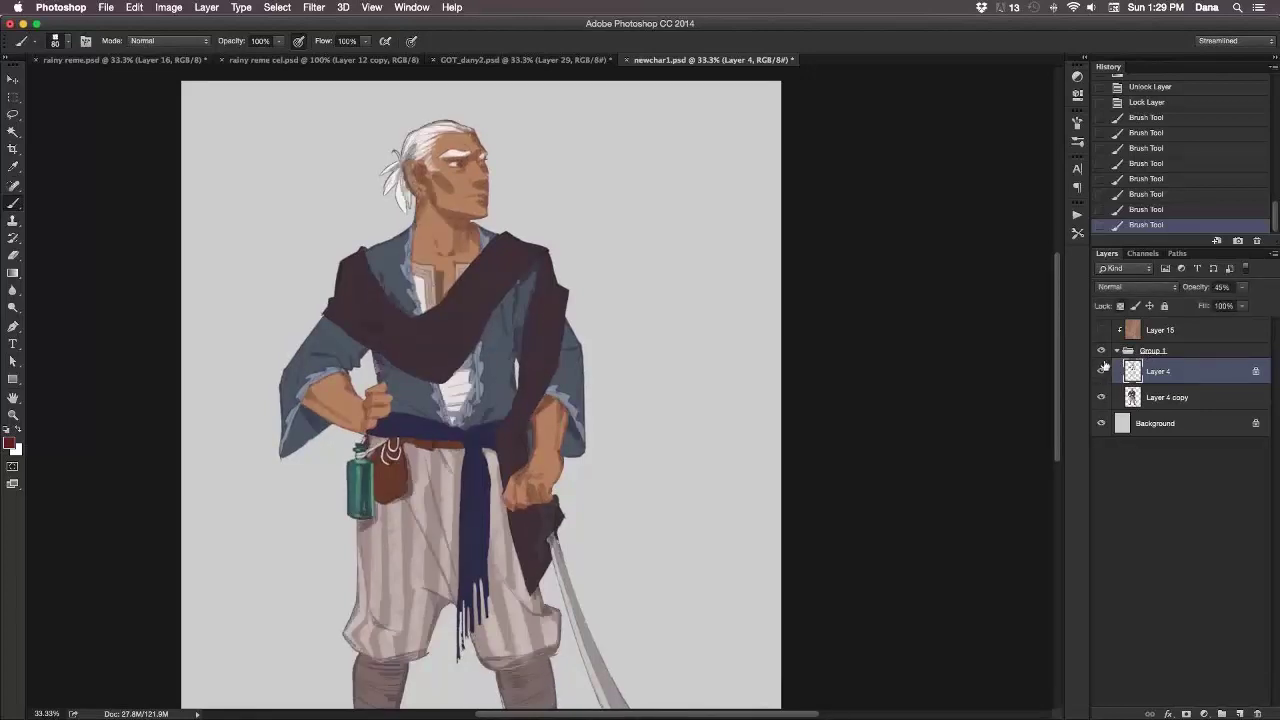
{"action": "left_click_drag", "start_coordinate": [692, 425], "coordinate": [726, 471]}
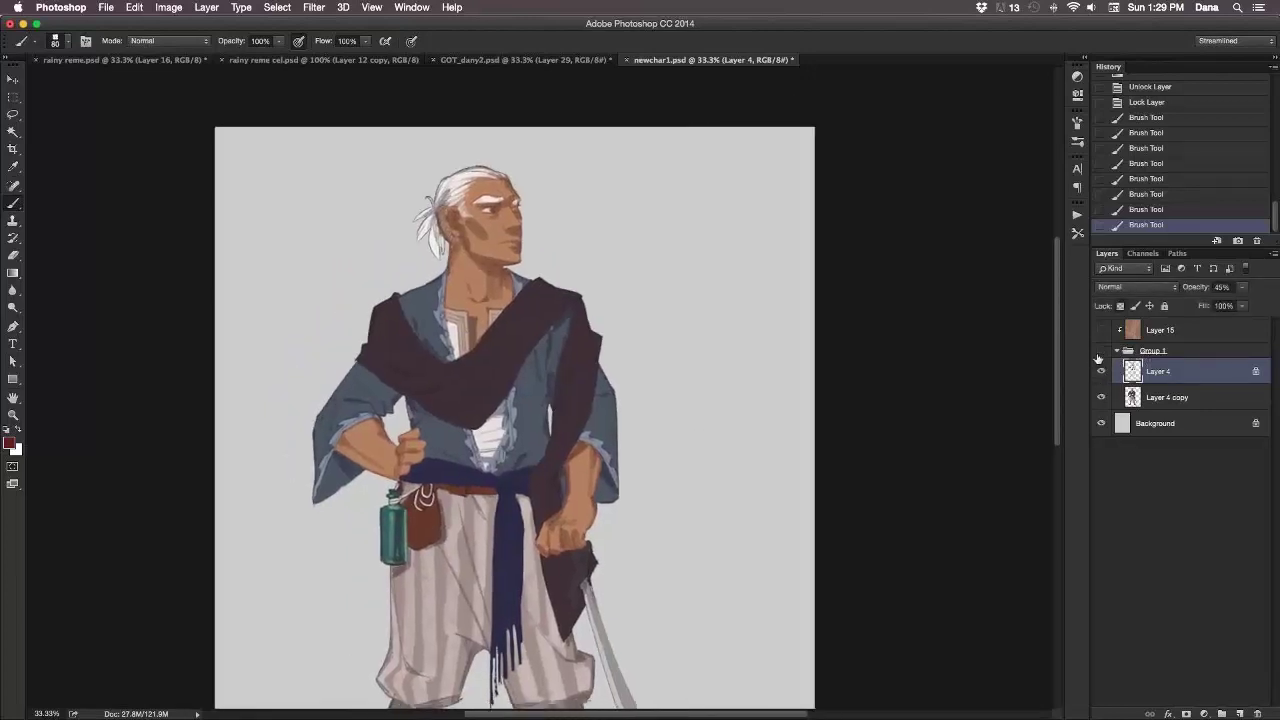
{"action": "left_click_drag", "start_coordinate": [518, 252], "coordinate": [504, 278]}
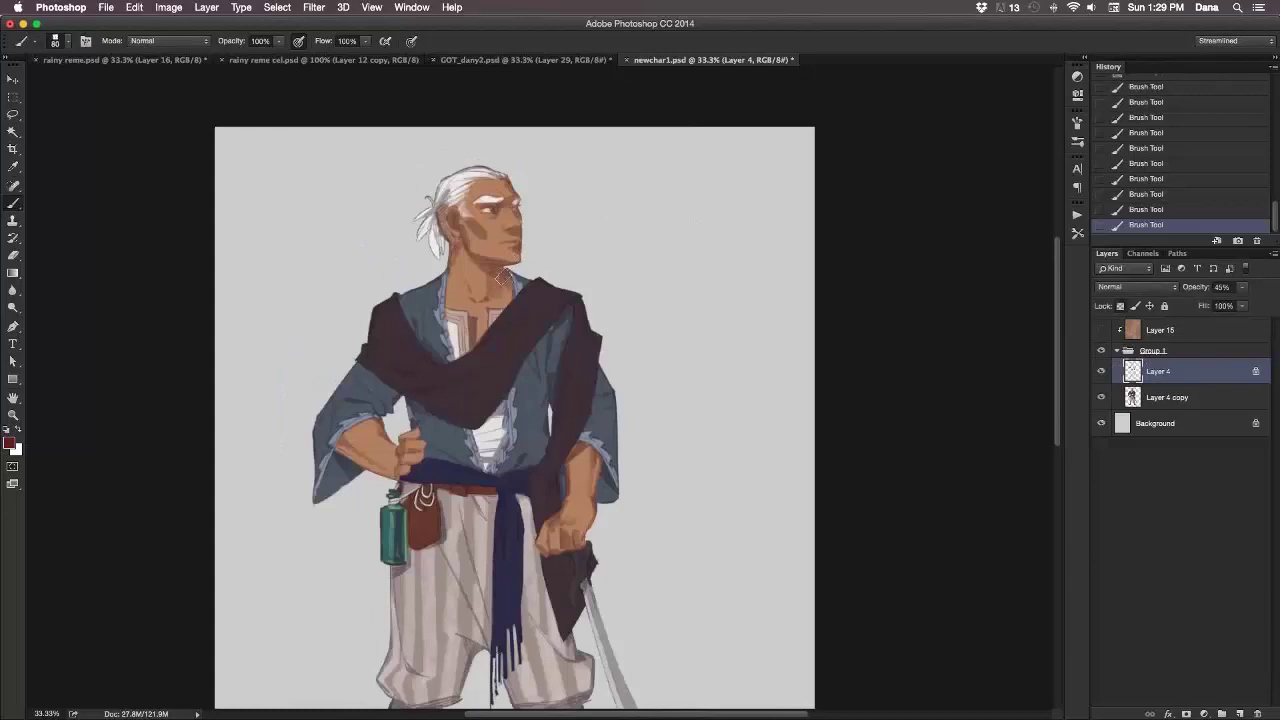
Compare the flat colors on Layer 4 copy with and without Layer 4's line art.
{"action": "left_click", "coordinate": [1183, 398]}
{"action": "left_click", "coordinate": [1187, 371]}
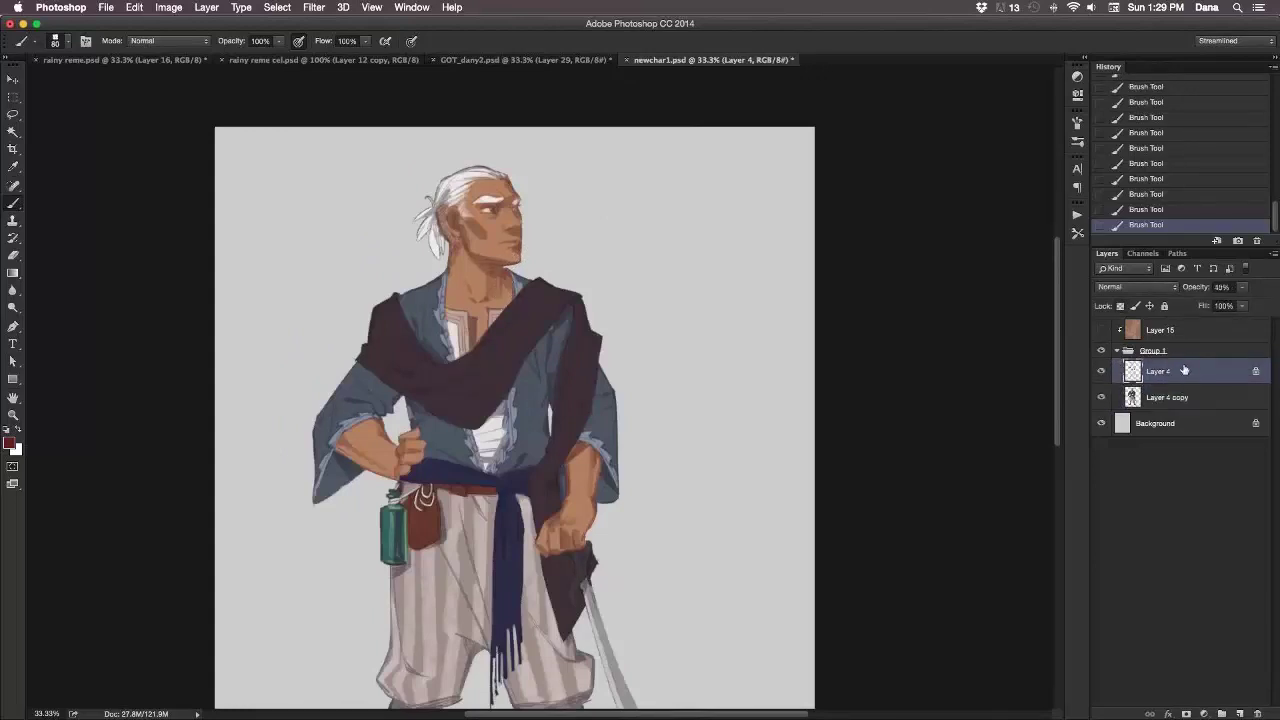
{"action": "left_click", "coordinate": [1102, 373]}
{"action": "left_click", "coordinate": [1102, 372]}
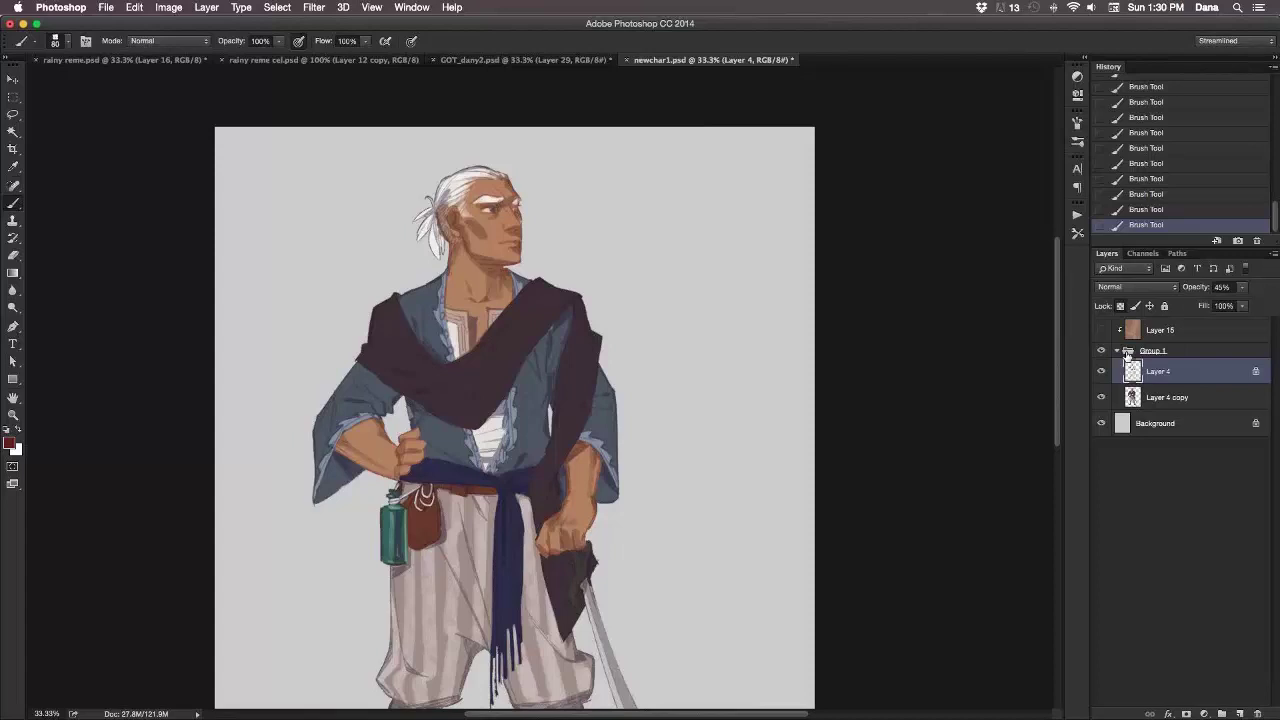
{"action": "left_click", "coordinate": [1101, 371]}
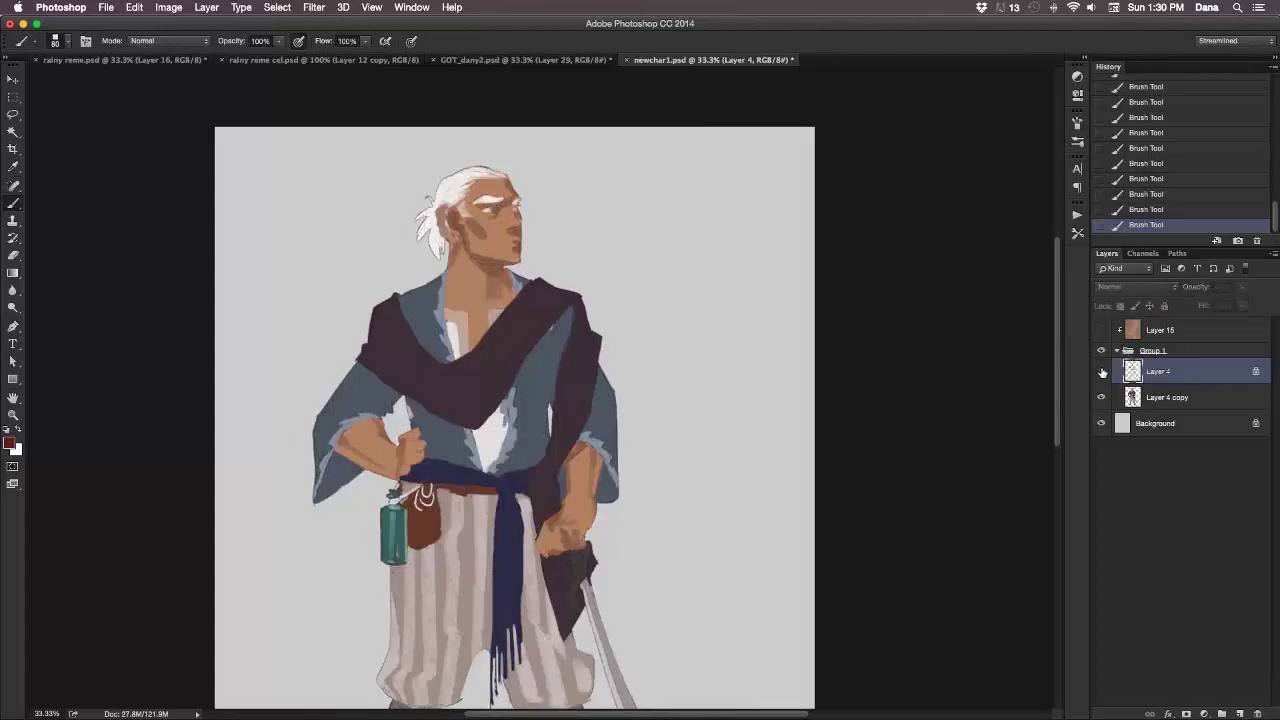
{"action": "left_click", "coordinate": [1101, 371]}
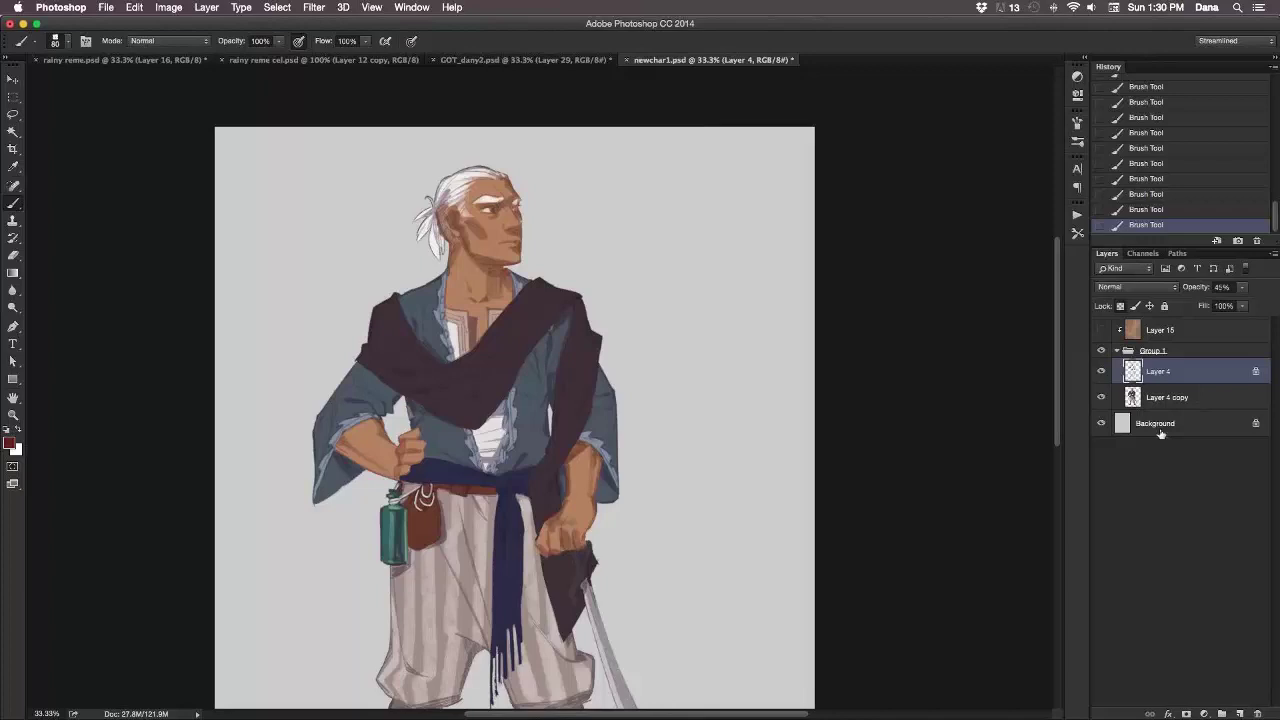
Unlock Layer 4's transparent pixels, try merging it into Layer 4 copy, and undo the merge.
{"action": "left_click", "coordinate": [1120, 305]}
{"action": "key", "text": "super+e"}
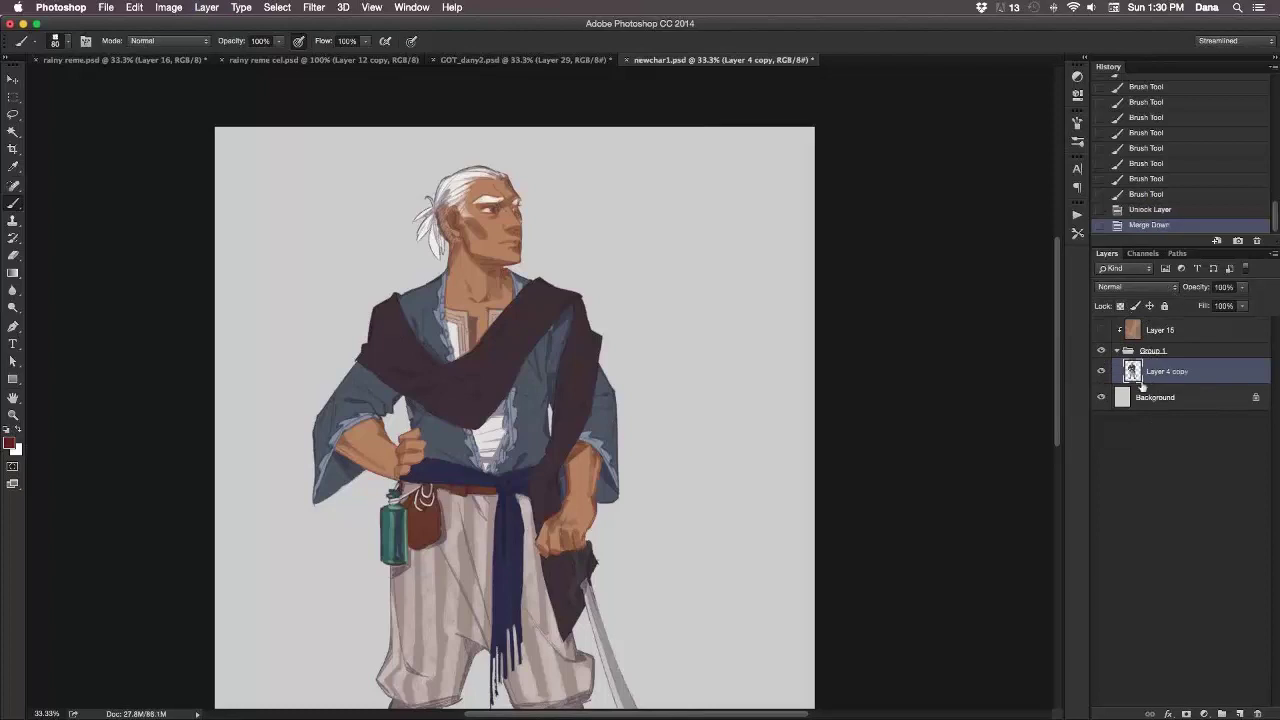
{"action": "left_click", "coordinate": [1102, 370]}
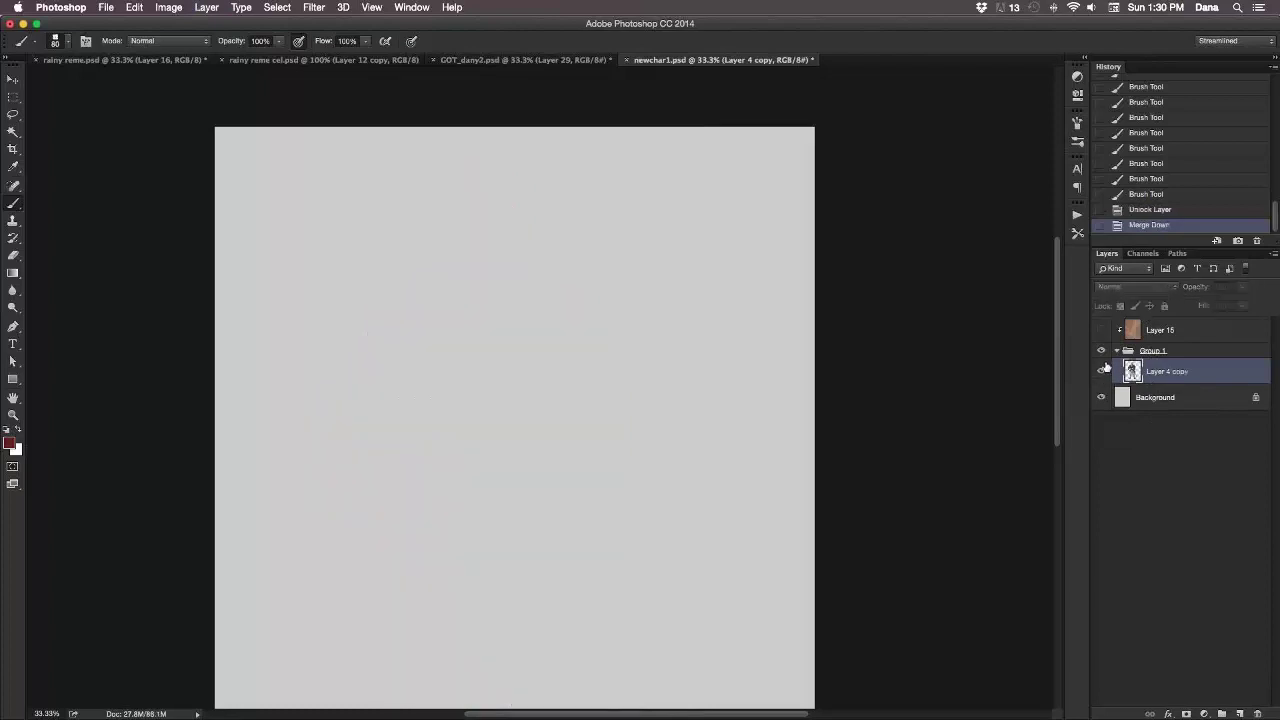
{"action": "left_click", "coordinate": [1102, 370]}
{"action": "key", "text": "super+z"}
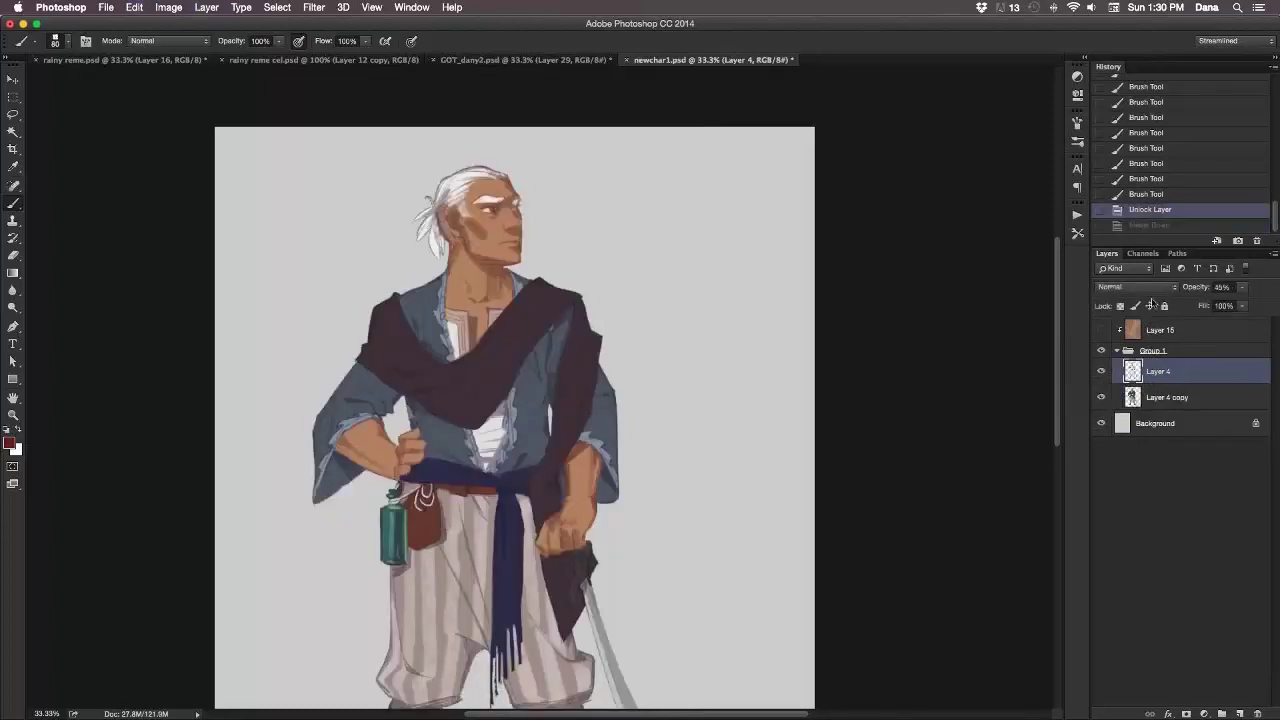
Set Layer 4's blend mode to Multiply, compare it hidden and shown, and merge it down into Layer 4 copy.
{"action": "left_click", "coordinate": [1142, 287]}
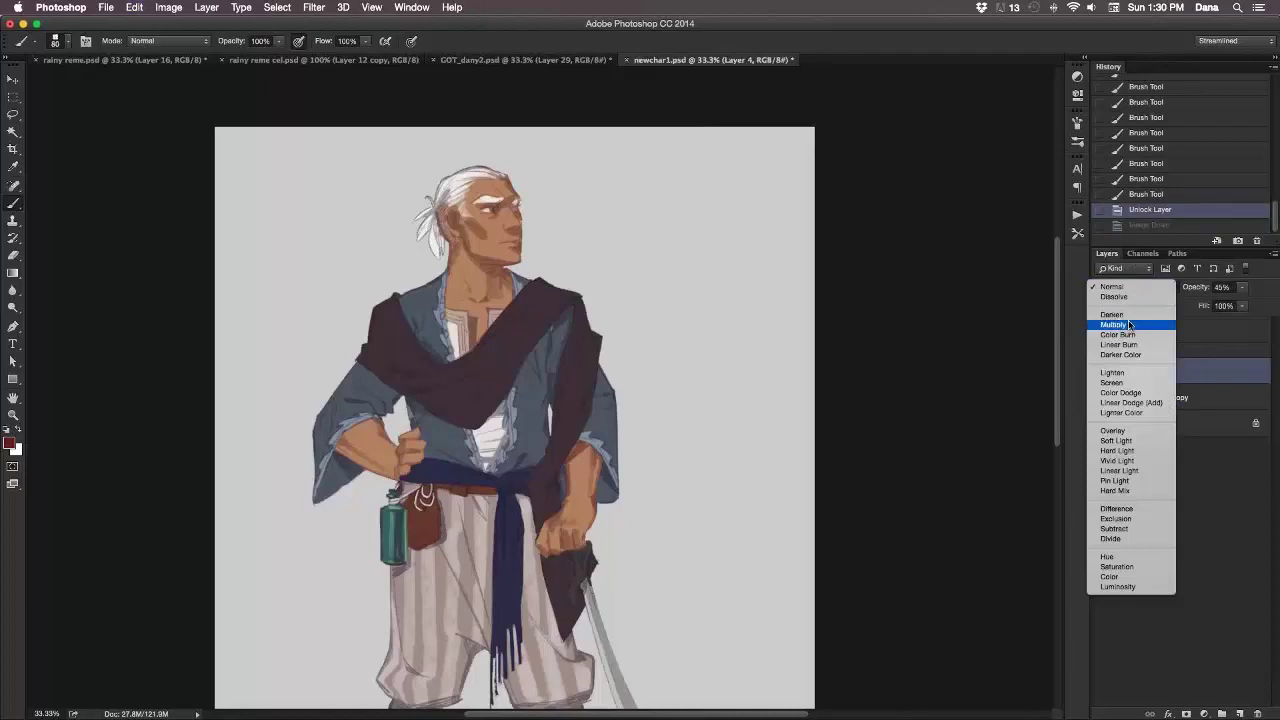
{"action": "left_click", "coordinate": [1129, 325]}
{"action": "left_click", "coordinate": [1103, 370]}
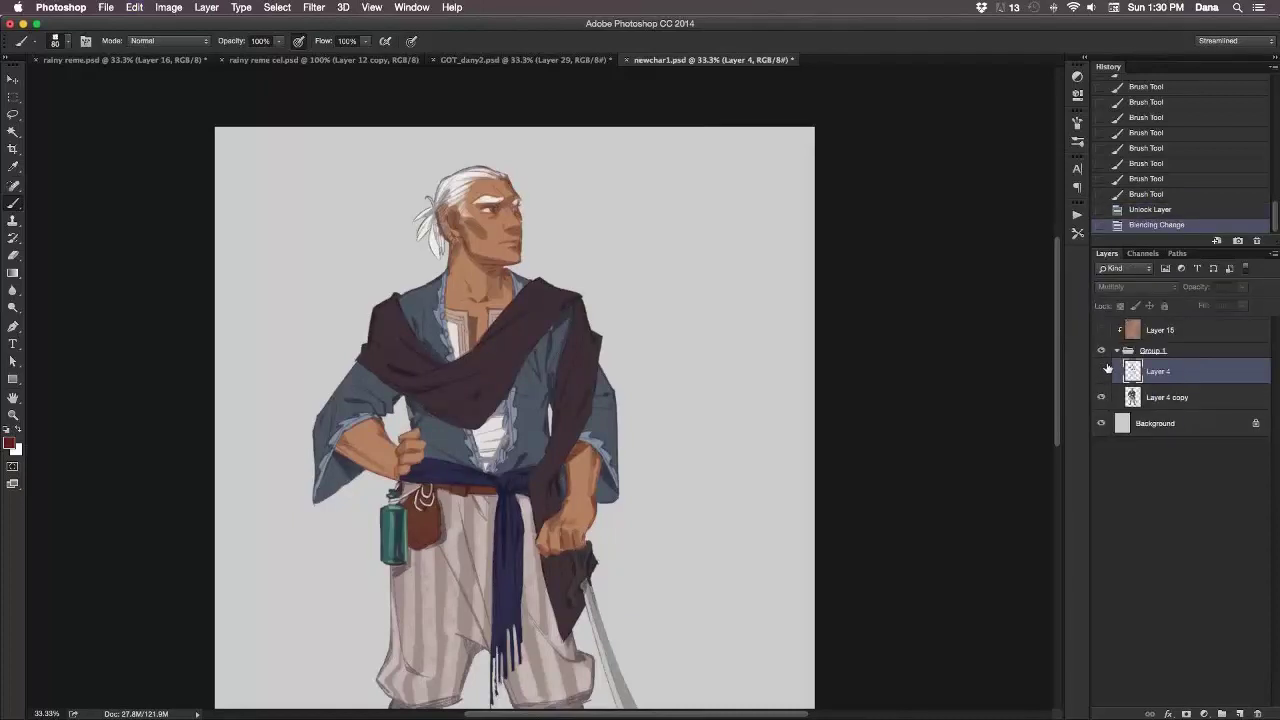
{"action": "left_click", "coordinate": [1102, 370]}
{"action": "left_click", "coordinate": [1102, 370]}
{"action": "key", "text": "super+e"}
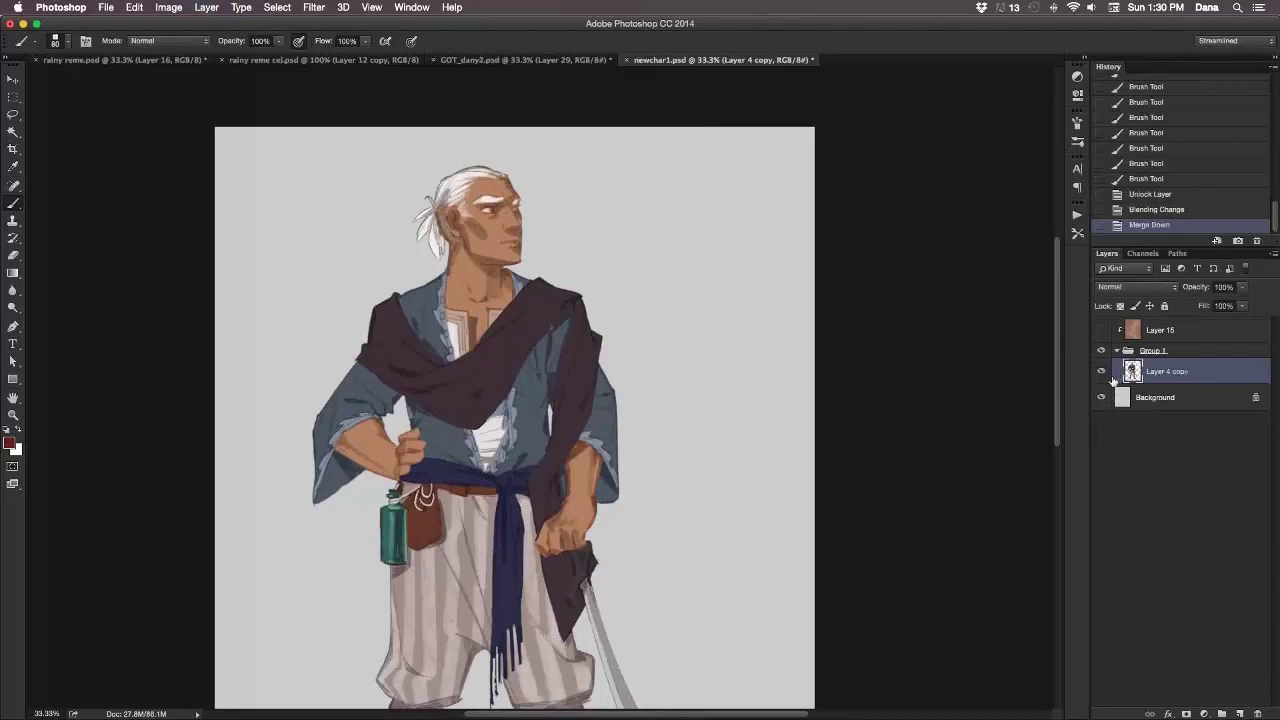
{"action": "left_click", "coordinate": [1102, 371]}
{"action": "left_click", "coordinate": [1102, 371]}
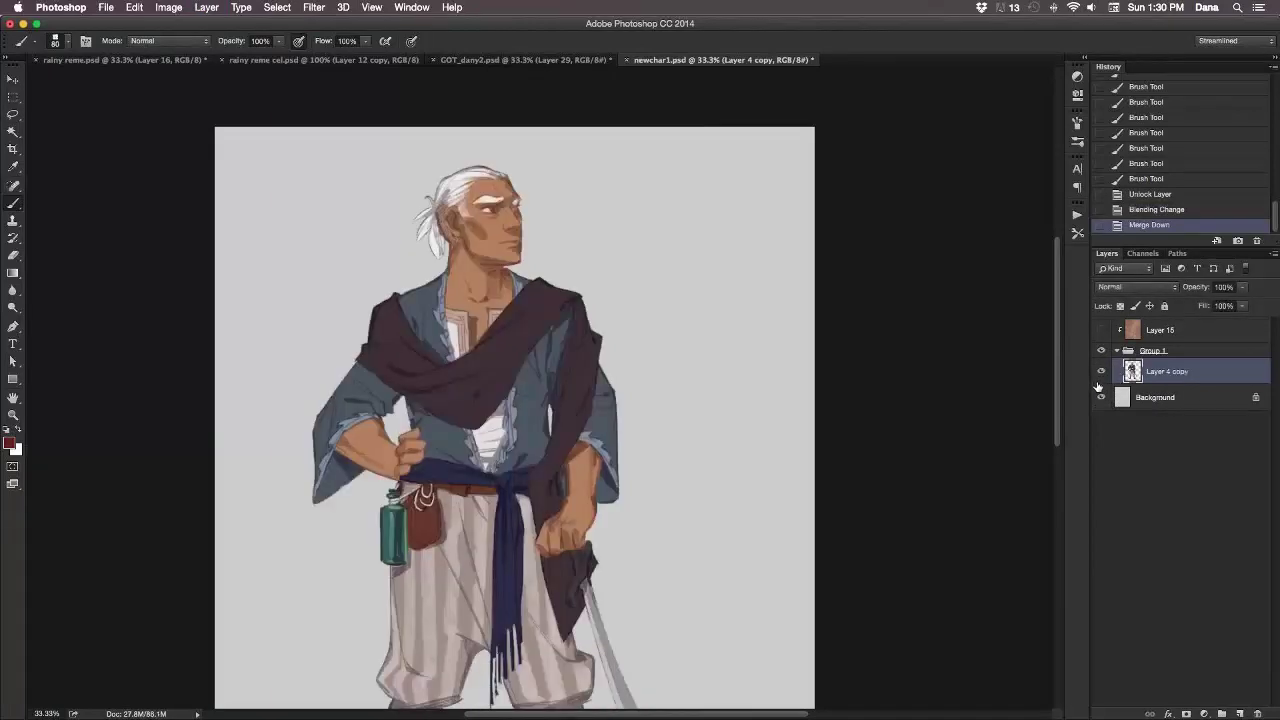
Add a new layer above Layer 4 copy, clip it to that layer, and set its blend mode to Multiply.
{"action": "left_click", "coordinate": [1239, 713]}
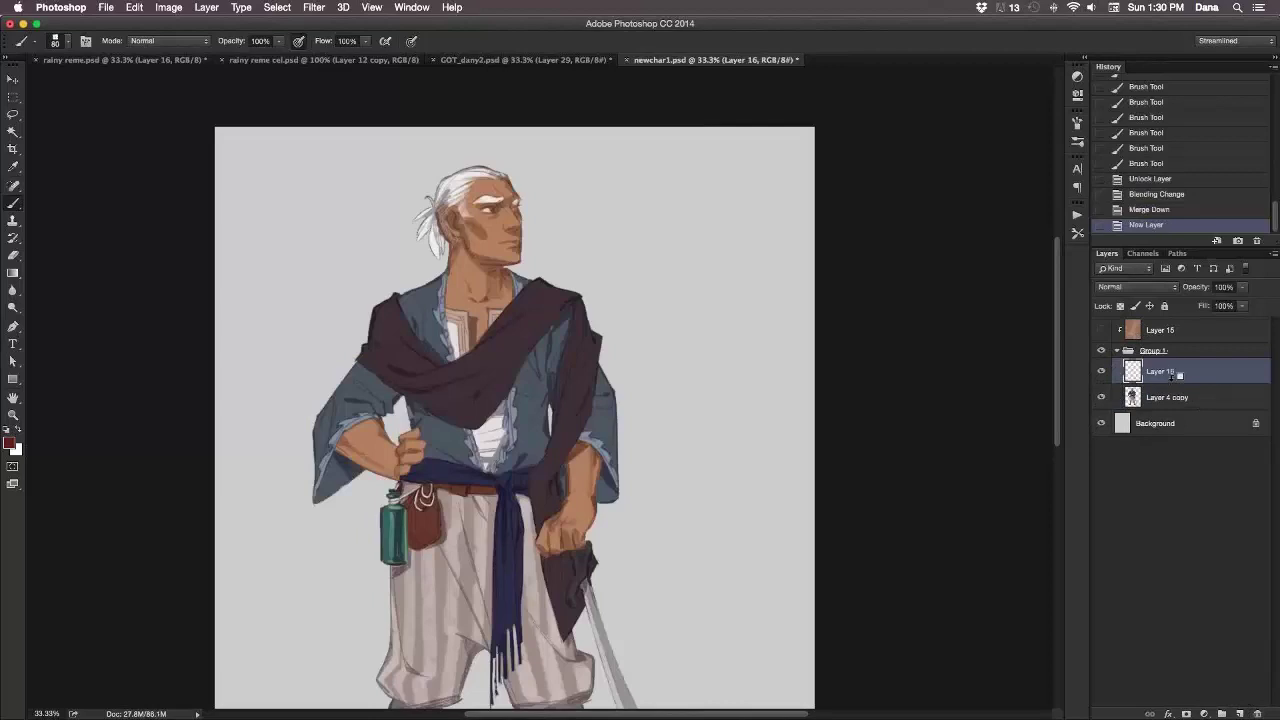
{"action": "mouse_move", "coordinate": [1171, 376]}
{"action": "left_mouse_down"}
{"action": "mouse_move", "coordinate": [1190, 440]}
{"action": "mouse_move", "coordinate": [1181, 381]}
{"action": "left_mouse_up"}
{"action": "left_click", "coordinate": [1183, 382], "text": "alt"}
{"action": "left_click", "coordinate": [1138, 286]}
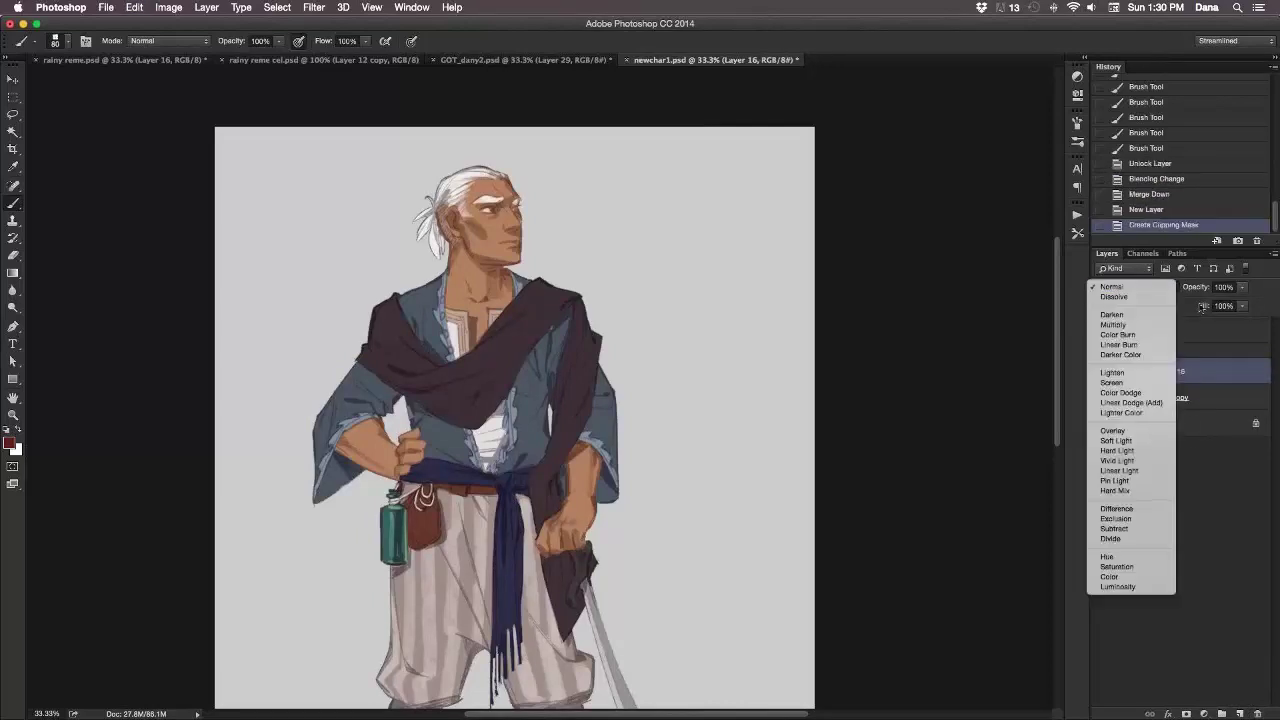
{"action": "left_click", "coordinate": [1138, 326]}
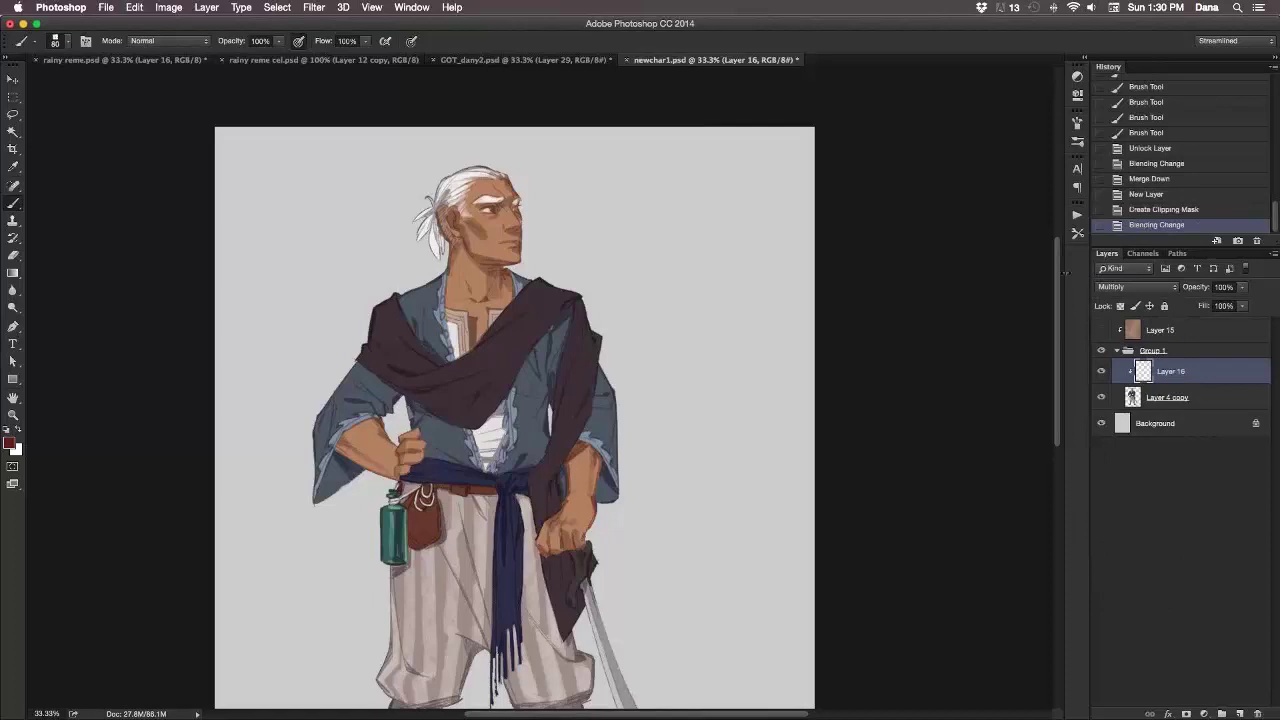
Shade the character by drawing a muted blue (#7e8caf) gradient across the clipped Multiply layer, Layer 16.
{"action": "left_click", "coordinate": [11, 442]}
{"action": "left_click", "coordinate": [779, 412]}
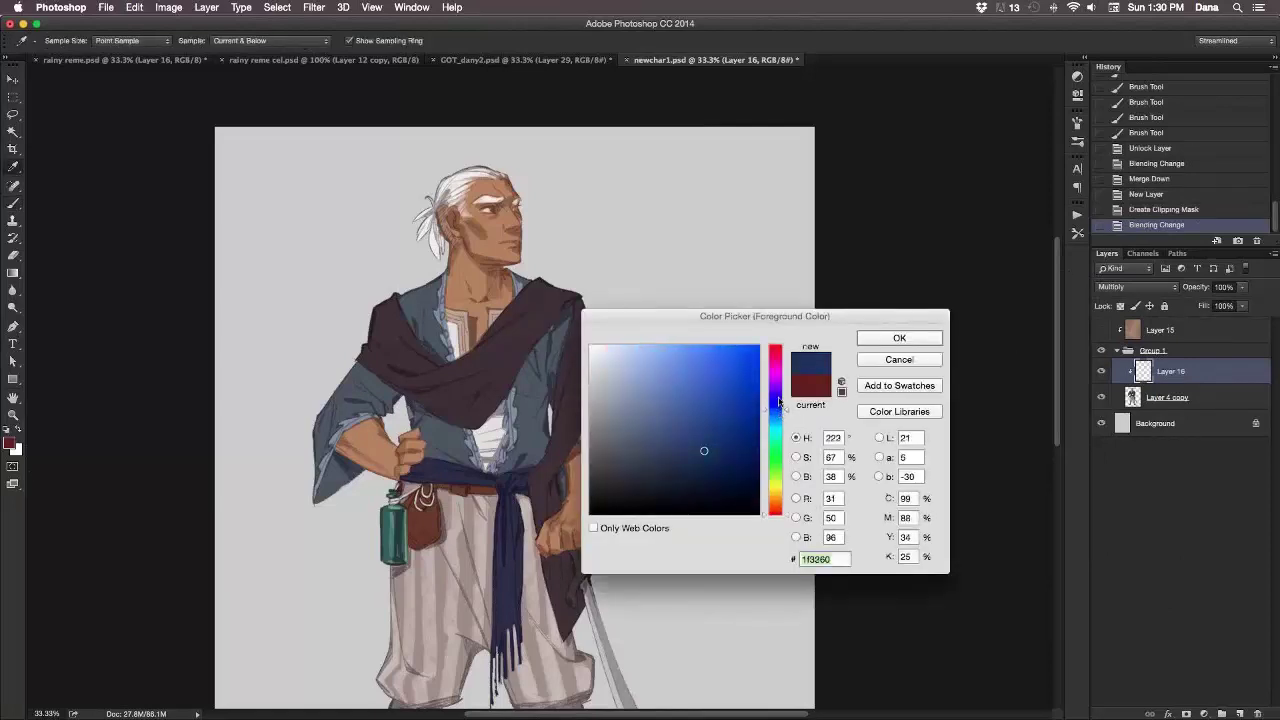
{"action": "left_click_drag", "start_coordinate": [626, 390], "coordinate": [629, 390]}
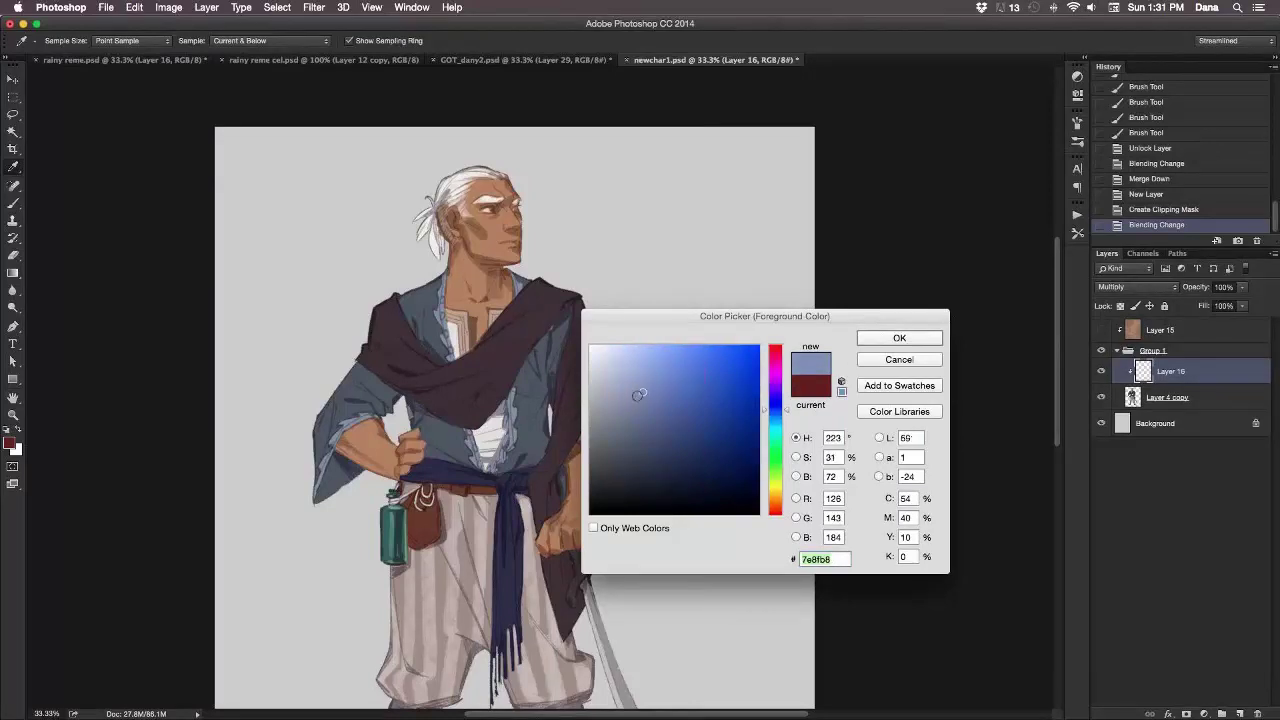
{"action": "left_click", "coordinate": [899, 338]}
{"action": "key", "text": "b"}
{"action": "key", "text": "g"}
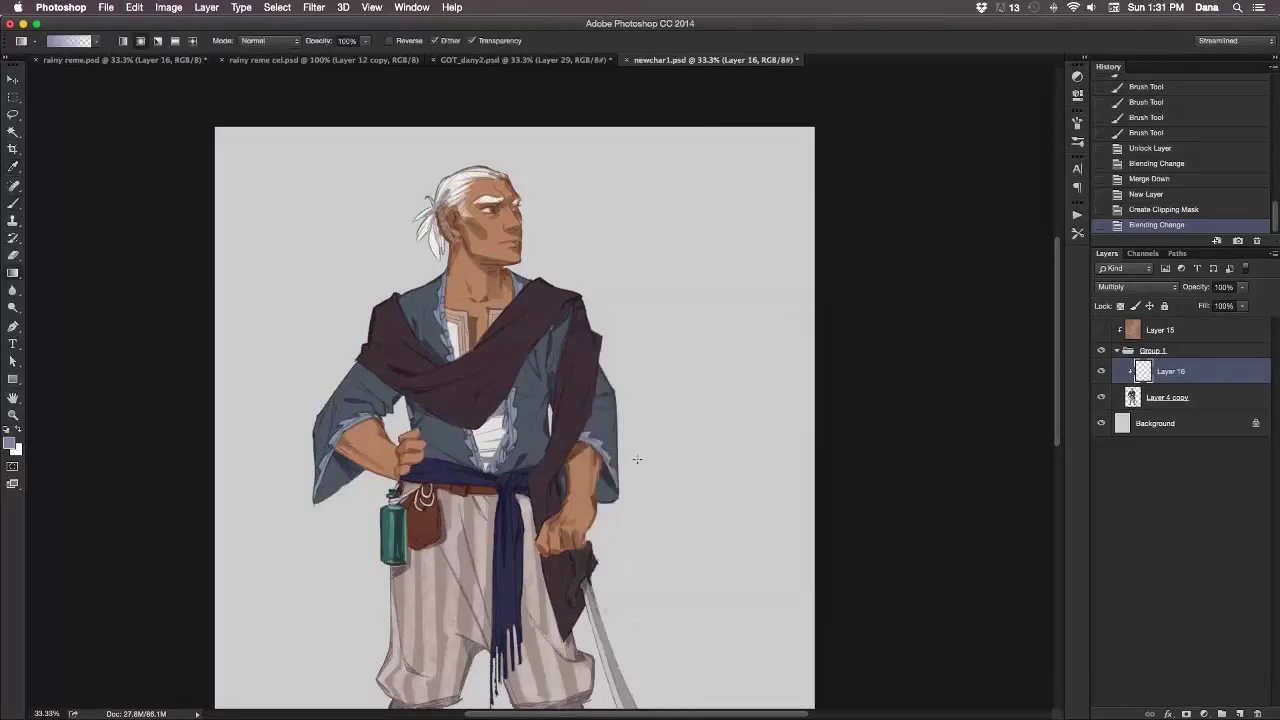
{"action": "left_click_drag", "start_coordinate": [337, 622], "coordinate": [981, 336]}
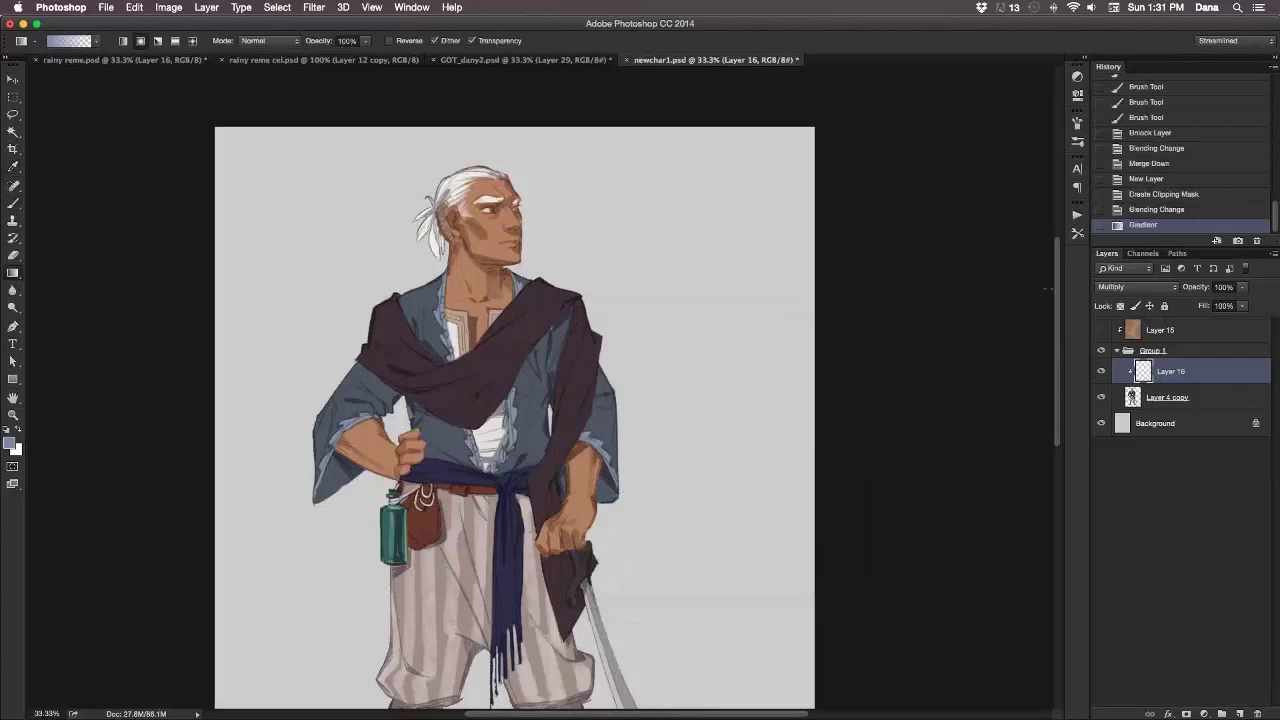
{"action": "left_click_drag", "start_coordinate": [836, 522], "coordinate": [806, 586]}
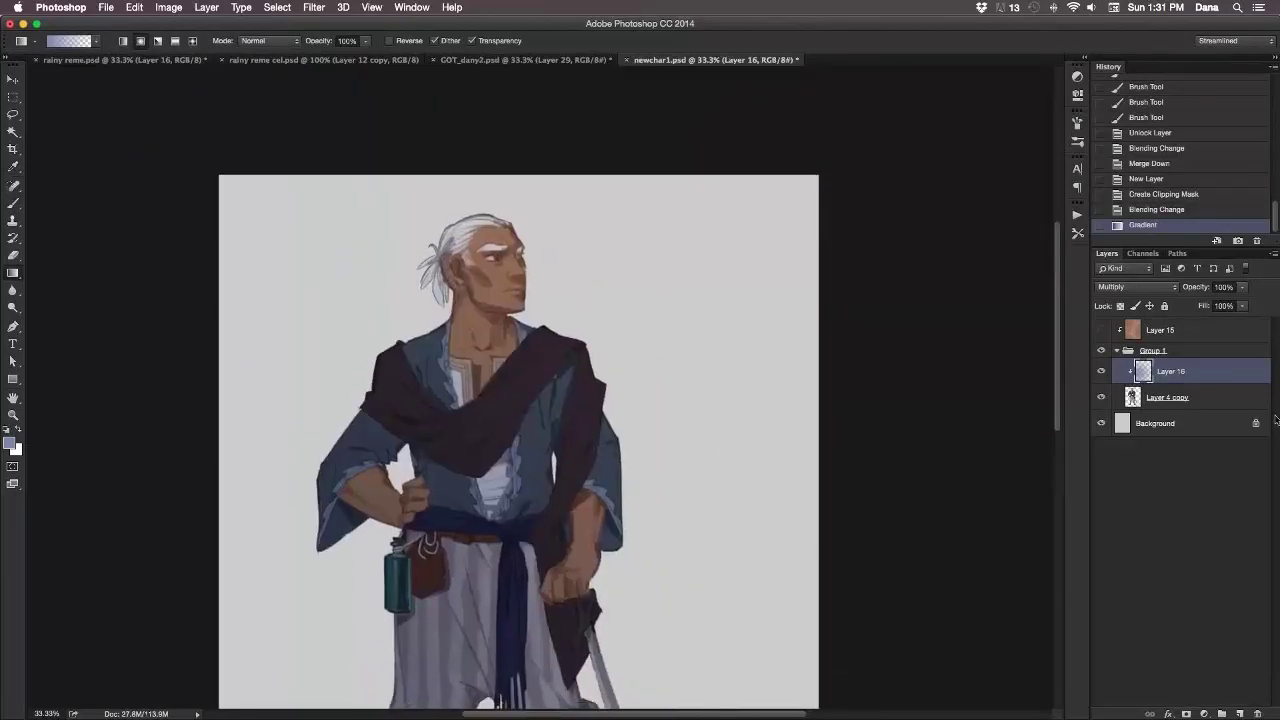
Add a new layer above Layer 16, clip it to the layers below, and set its blend mode to Overlay.
{"action": "left_click", "coordinate": [1240, 713]}
{"action": "key", "text": "super+alt+g"}
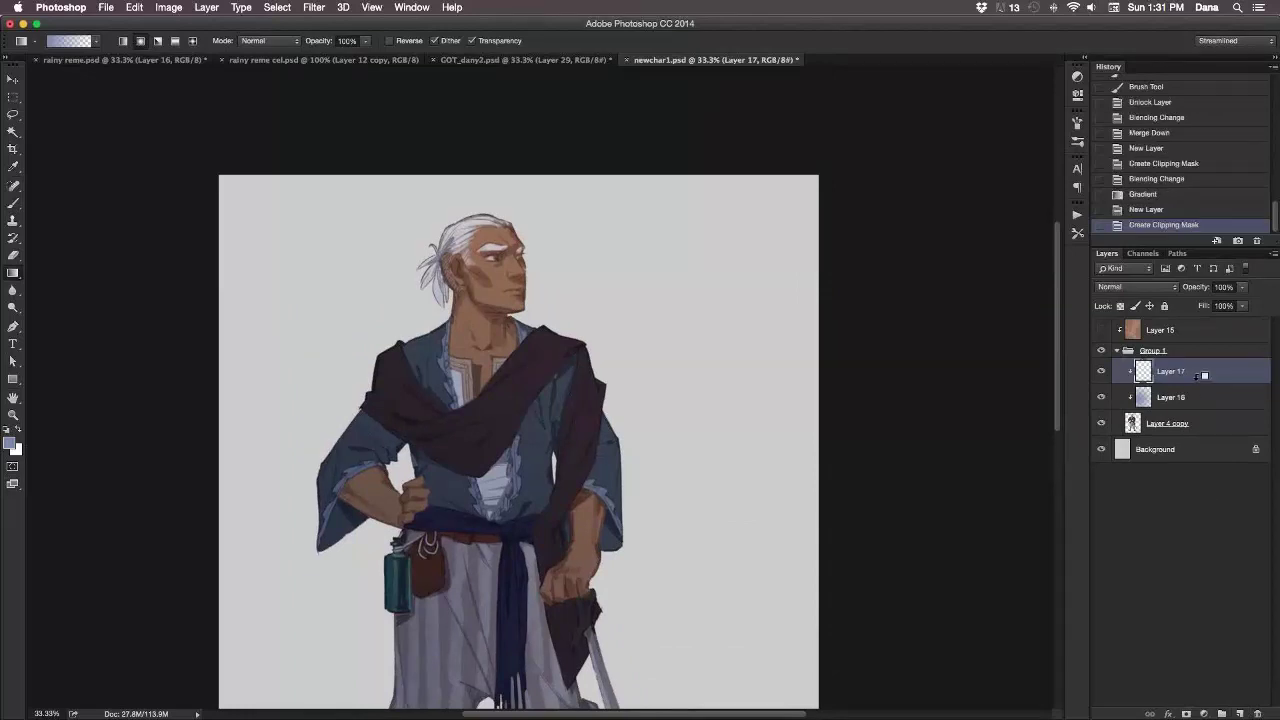
{"action": "left_click", "coordinate": [1129, 290]}
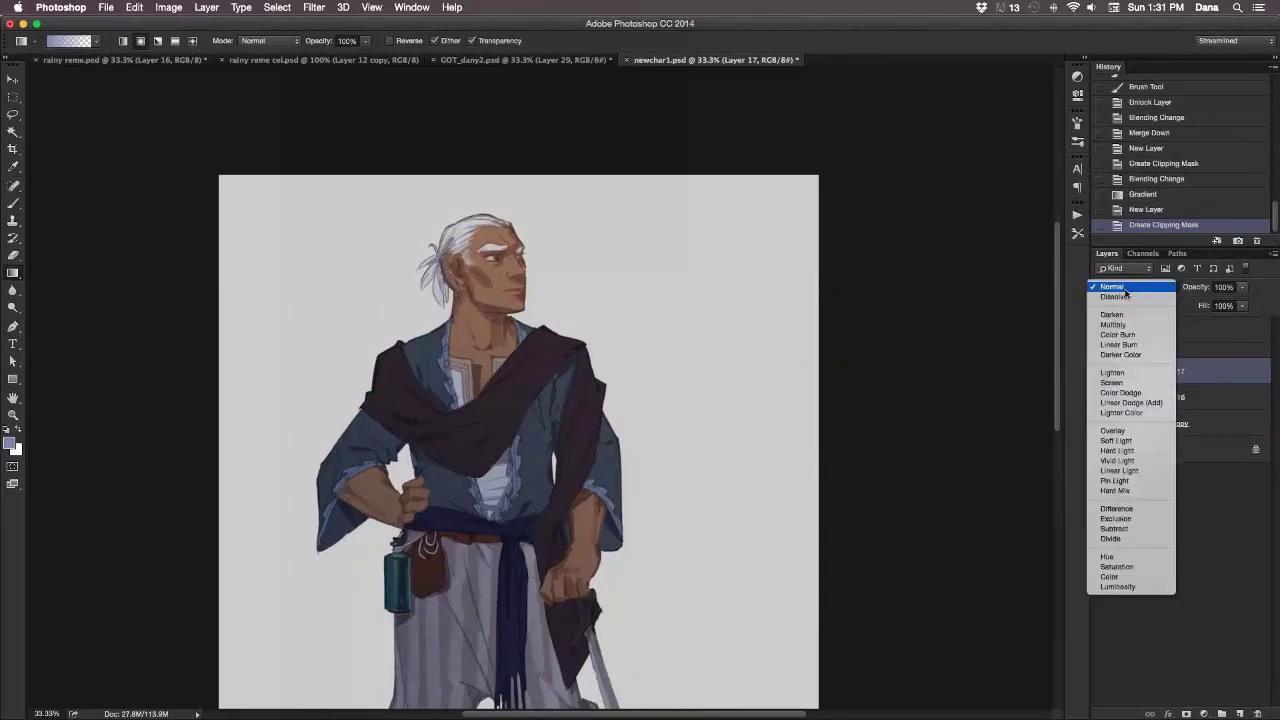
{"action": "left_click", "coordinate": [1112, 430]}
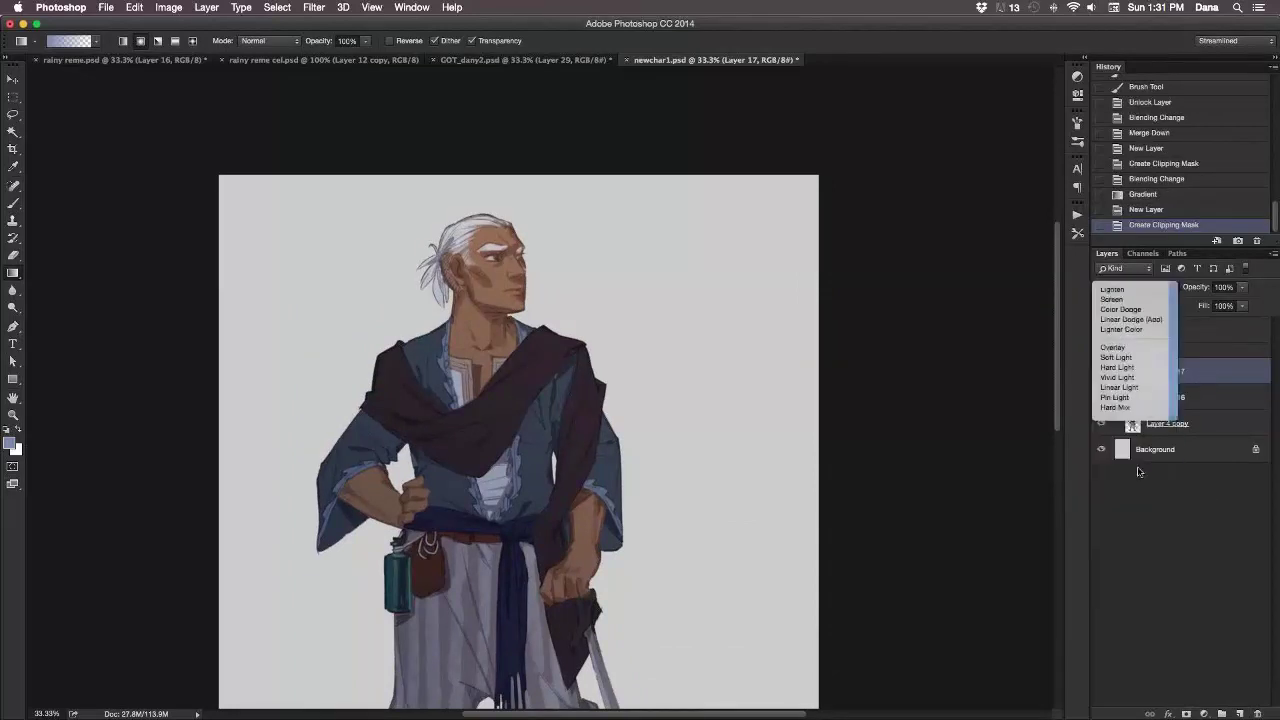
{"action": "left_click", "coordinate": [1158, 290]}
{"action": "left_click", "coordinate": [1160, 287]}
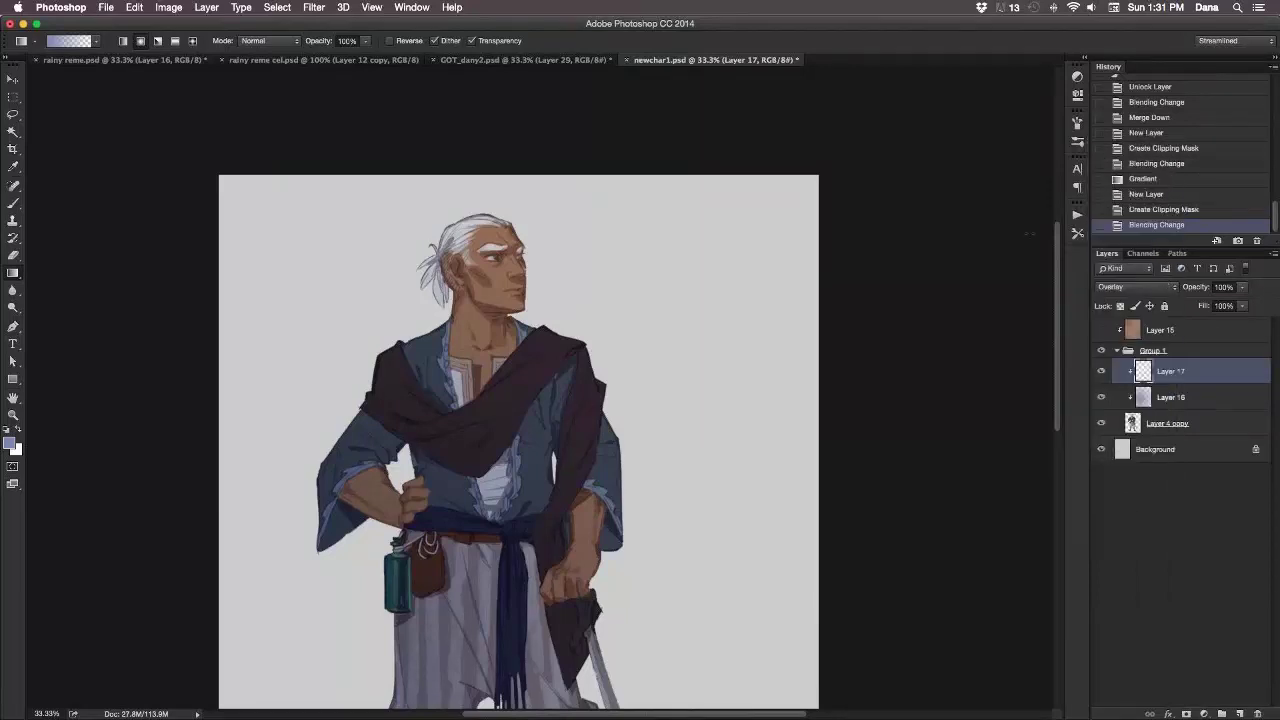
Choose a light orange foreground color with a hue of 27°, and undo a test brush stroke on Layer 17.
{"action": "left_click", "coordinate": [10, 197]}
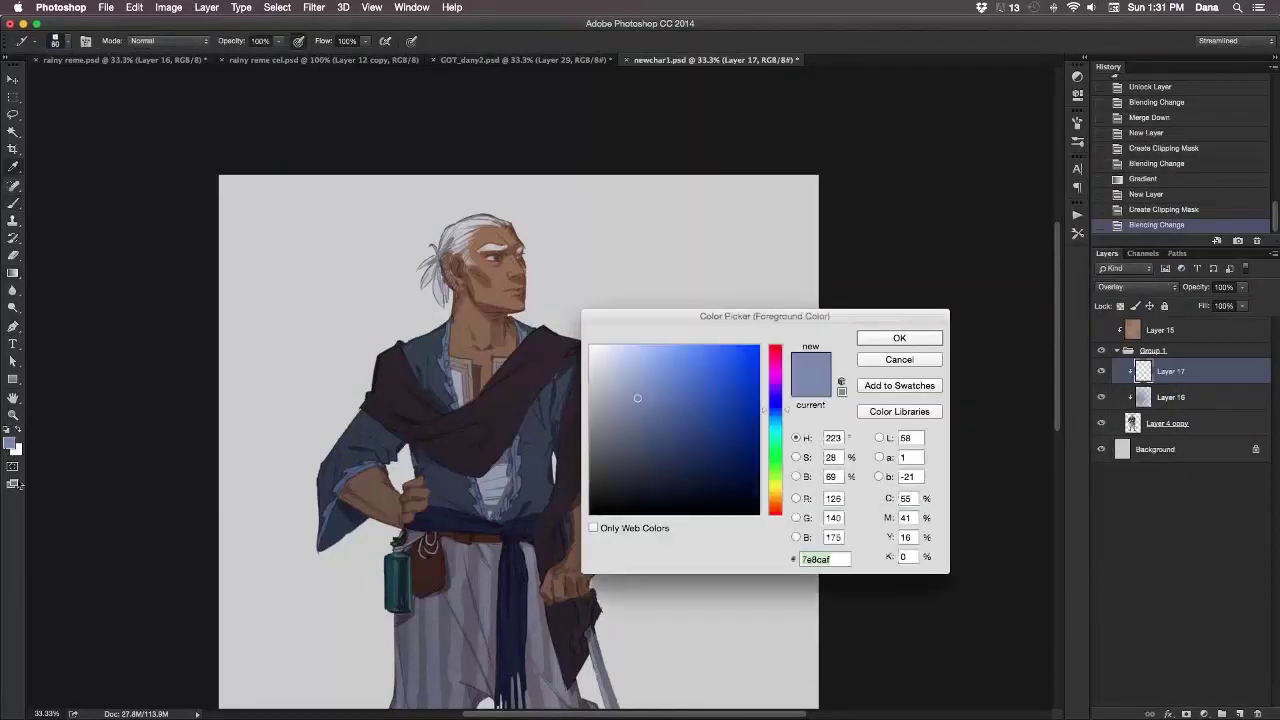
{"action": "left_click", "coordinate": [10, 444]}
{"action": "left_click", "coordinate": [774, 502]}
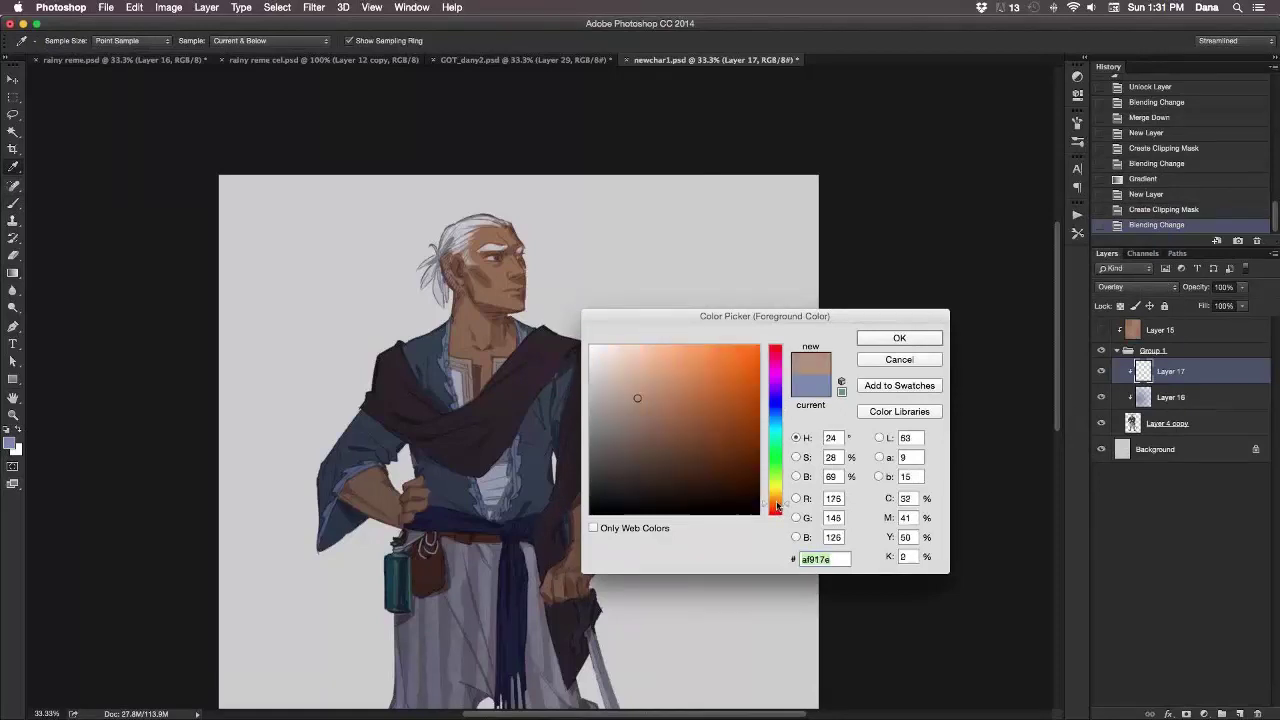
{"action": "left_click", "coordinate": [664, 377]}
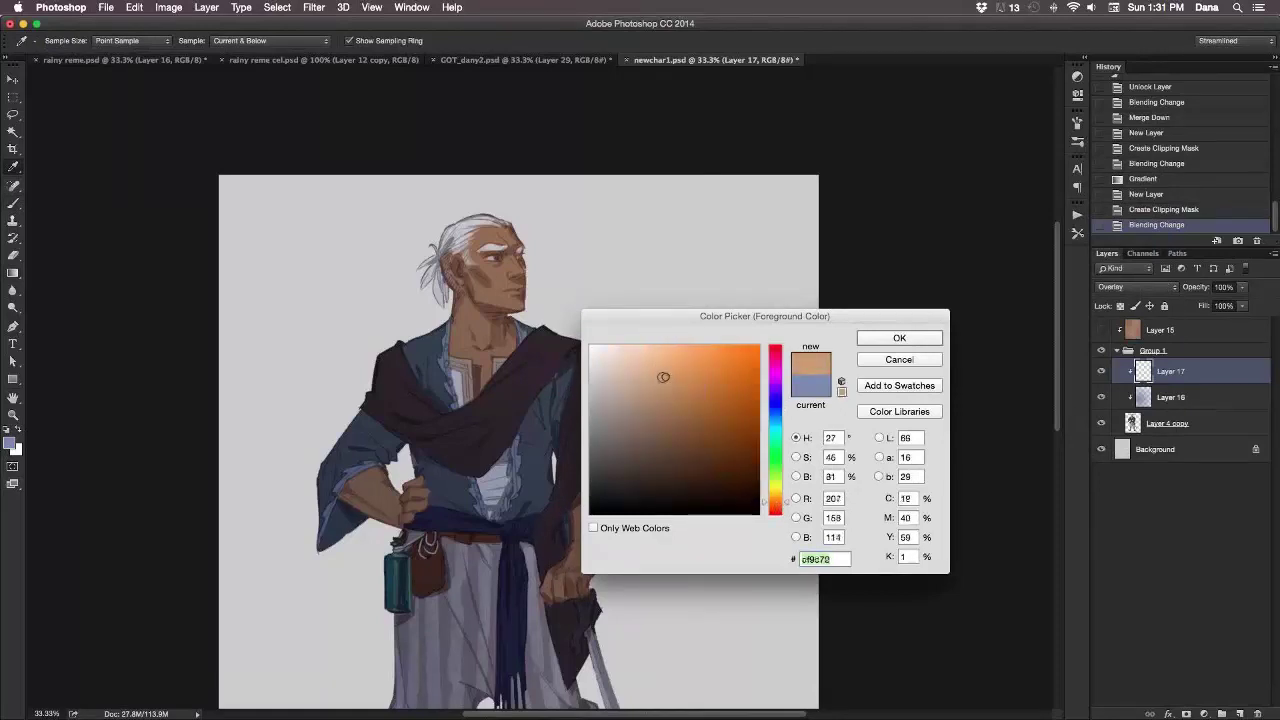
{"action": "key", "text": "Return"}
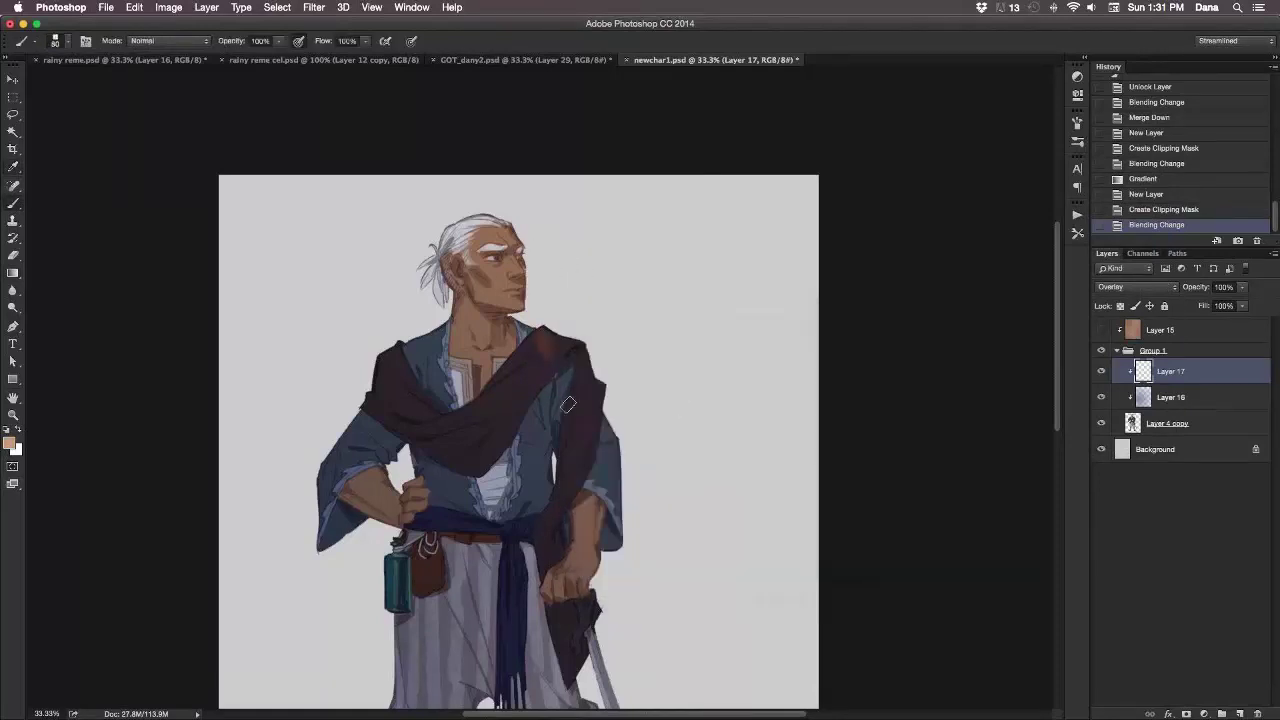
{"action": "left_click_drag", "start_coordinate": [620, 463], "coordinate": [616, 455]}
{"action": "key", "text": "ctrl+z"}
Lasso a diagonal area over the head, chest and sword-side arm, fill it with the light orange gradient, and deselect.
{"action": "key", "text": "g"}
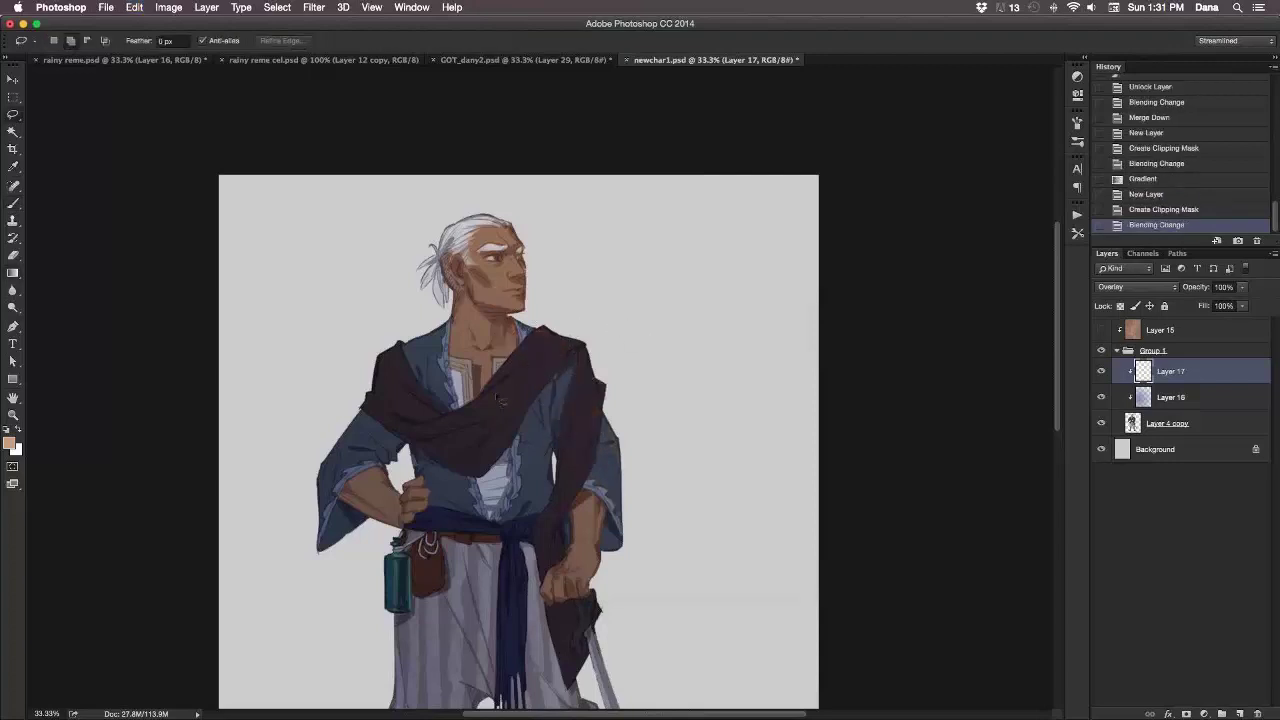
{"action": "mouse_move", "coordinate": [454, 191]}
{"action": "left_mouse_down"}
{"action": "mouse_move", "coordinate": [740, 643]}
{"action": "mouse_move", "coordinate": [556, 174]}
{"action": "left_mouse_up"}
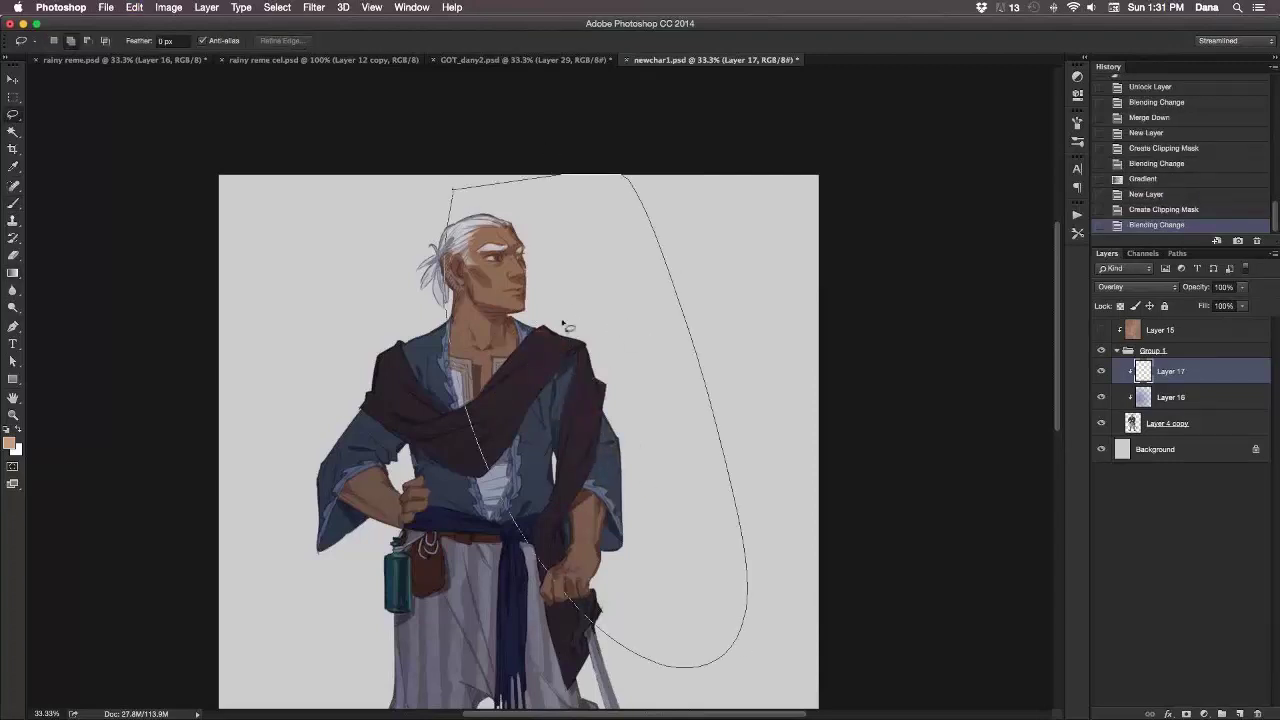
{"action": "key", "text": "g"}
{"action": "mouse_move", "coordinate": [368, 708]}
{"action": "left_mouse_down"}
{"action": "mouse_move", "coordinate": [645, 295]}
{"action": "mouse_move", "coordinate": [354, 709]}
{"action": "left_mouse_up"}
{"action": "key", "text": "super+d"}
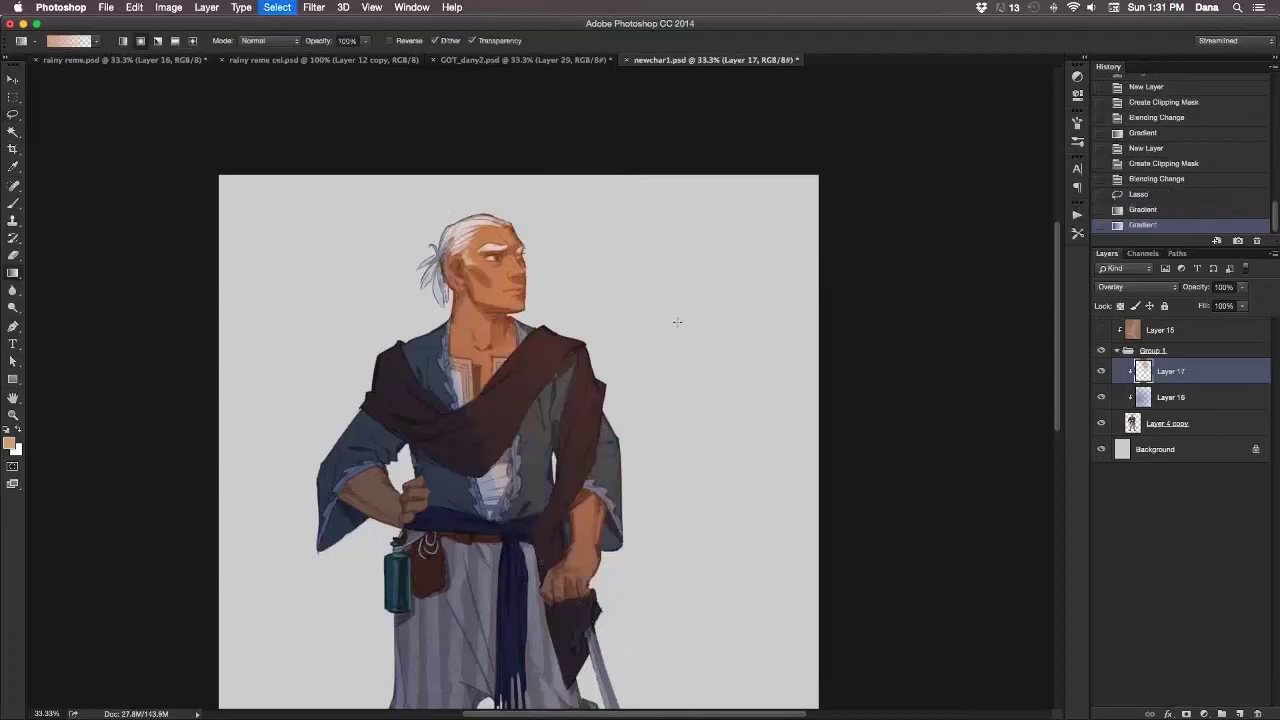
Try Soft Light, Hard Light and Linear Dodge (Add) blending on Layer 17, and settle on Color Dodge.
{"action": "left_click_drag", "start_coordinate": [833, 479], "coordinate": [851, 423]}
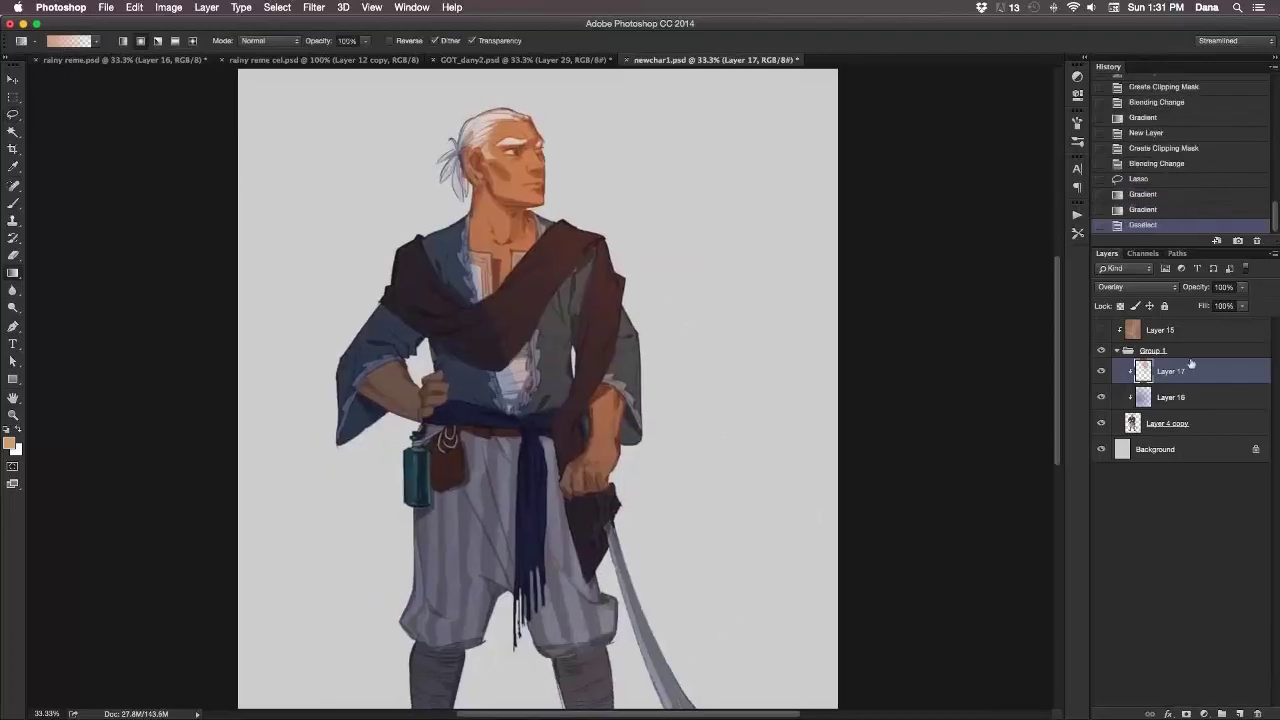
{"action": "left_click", "coordinate": [1140, 287]}
{"action": "left_click", "coordinate": [1150, 297]}
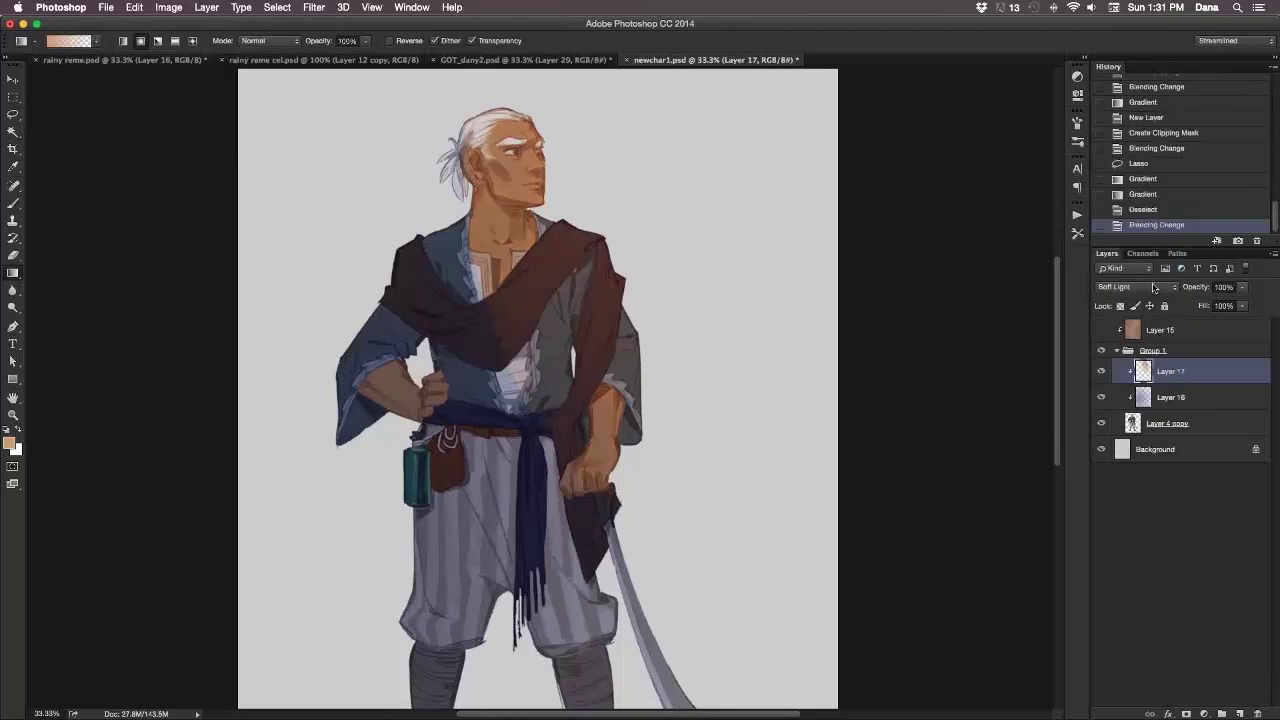
{"action": "left_click", "coordinate": [1150, 287]}
{"action": "left_click", "coordinate": [1152, 297]}
{"action": "left_click", "coordinate": [1150, 287]}
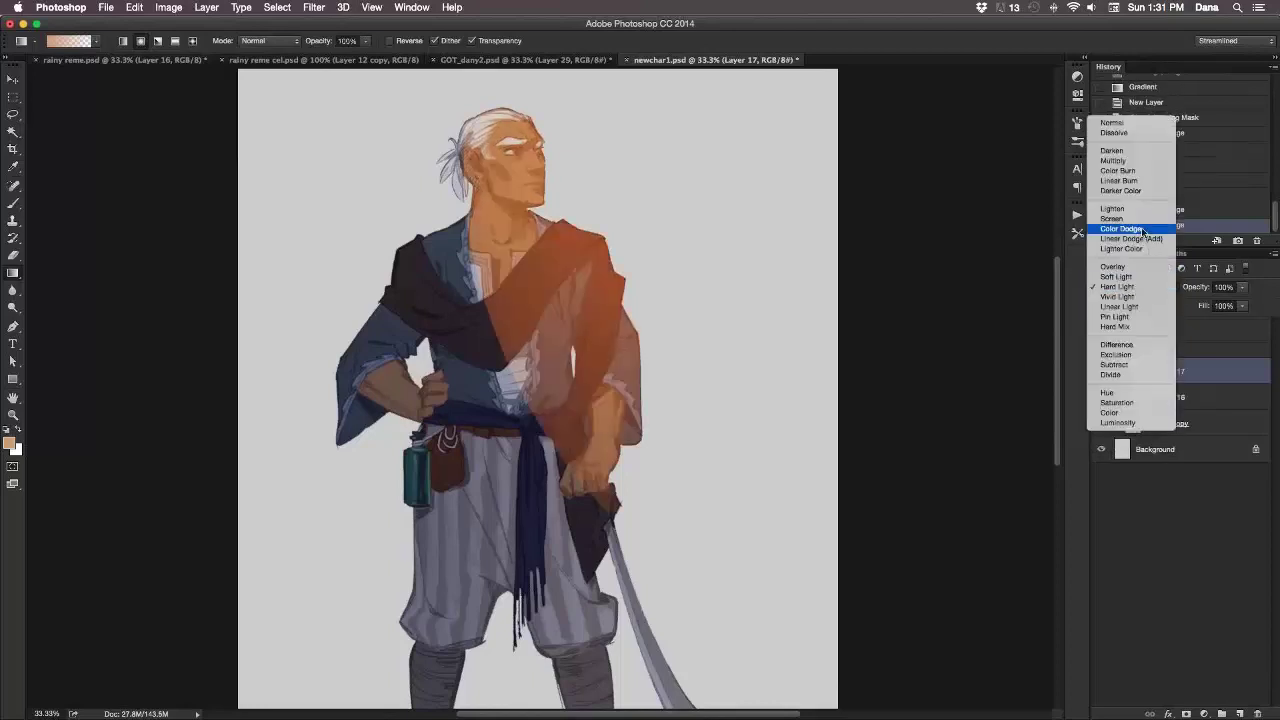
{"action": "left_click", "coordinate": [1147, 240]}
{"action": "left_click", "coordinate": [1141, 288]}
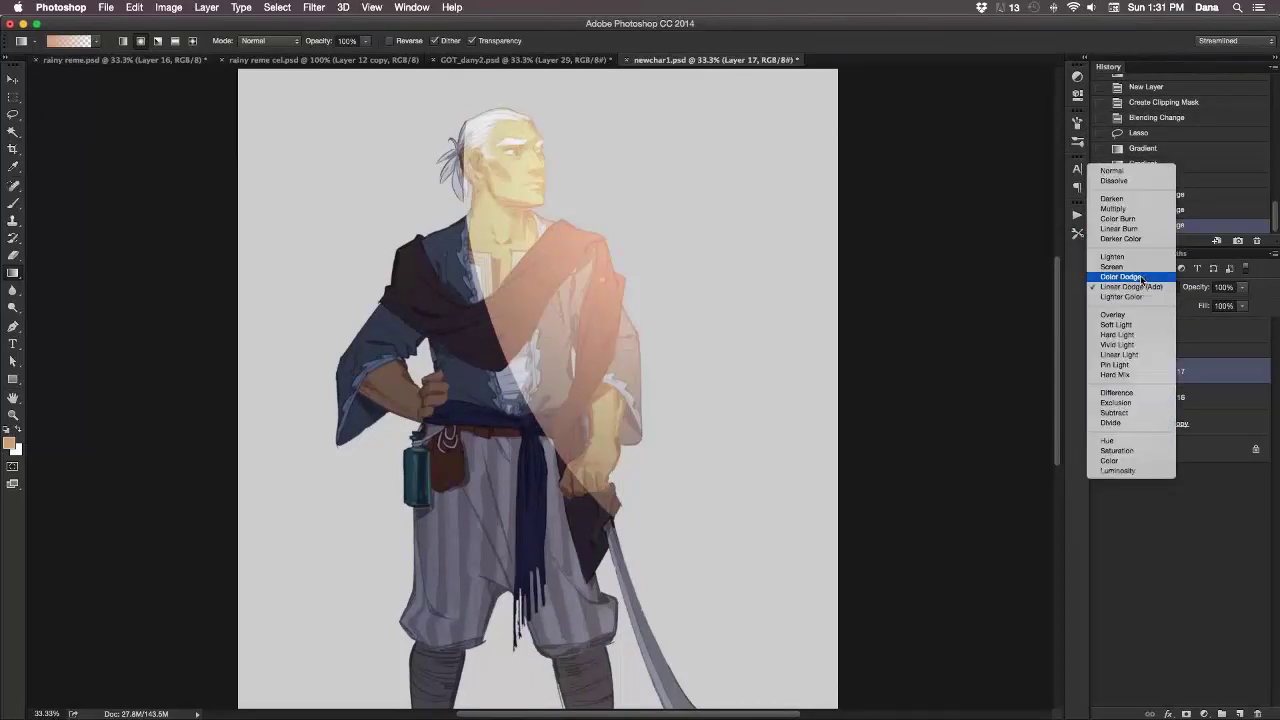
{"action": "left_click", "coordinate": [1143, 281]}
Tone down Layer 17's glow with Hue/Saturation, using Hue +3, Saturation +7 and Lightness -33.
{"action": "key", "text": "super+u"}
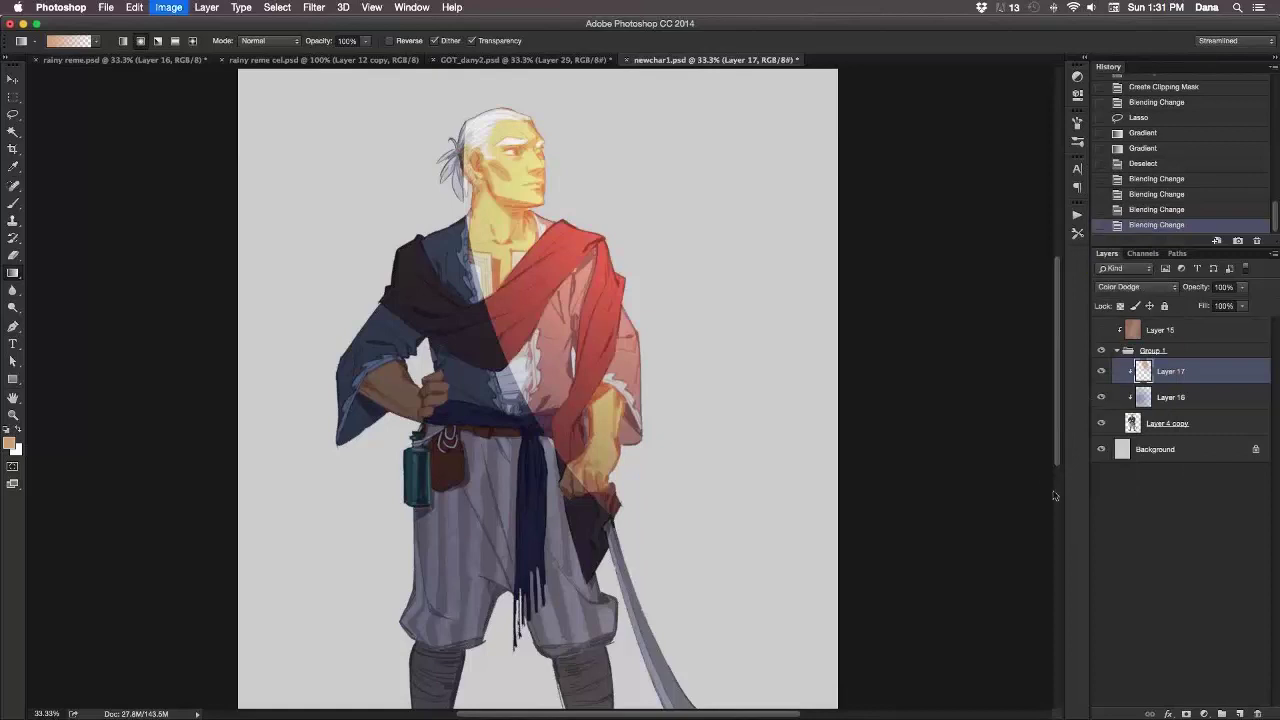
{"action": "left_click", "coordinate": [632, 565]}
{"action": "left_click_drag", "start_coordinate": [632, 570], "coordinate": [634, 569]}
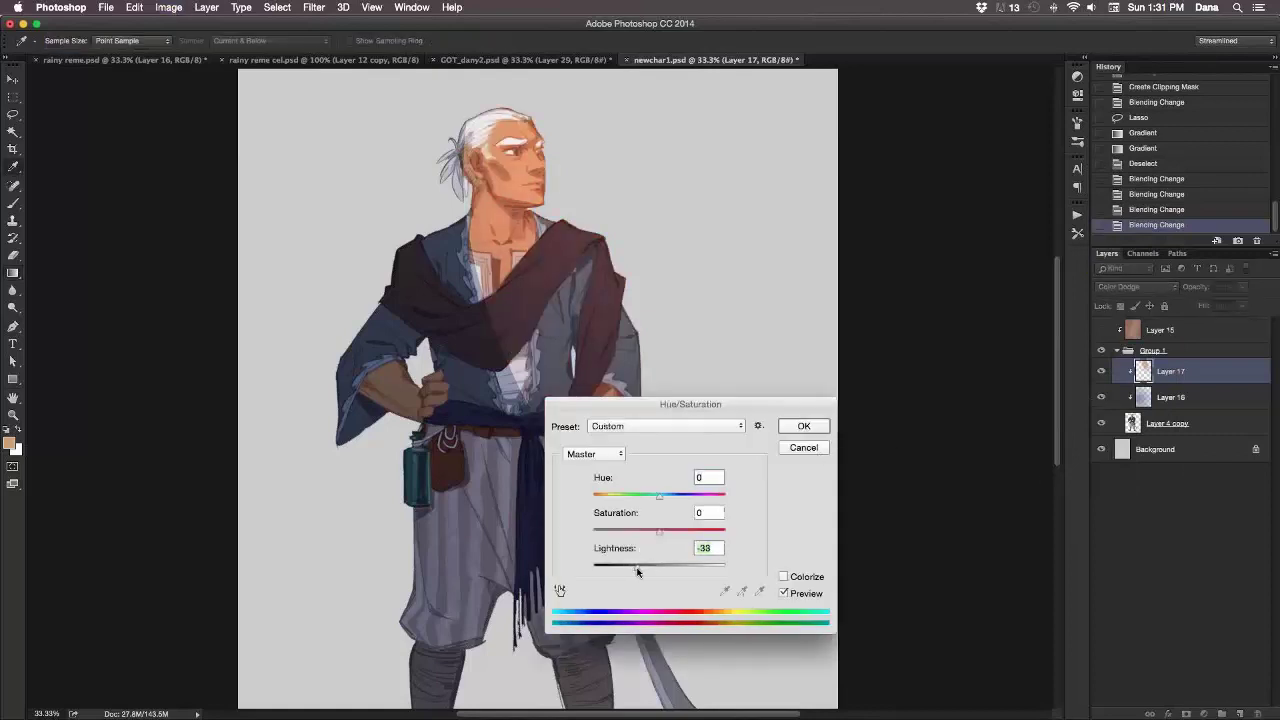
{"action": "left_click_drag", "start_coordinate": [683, 533], "coordinate": [661, 499]}
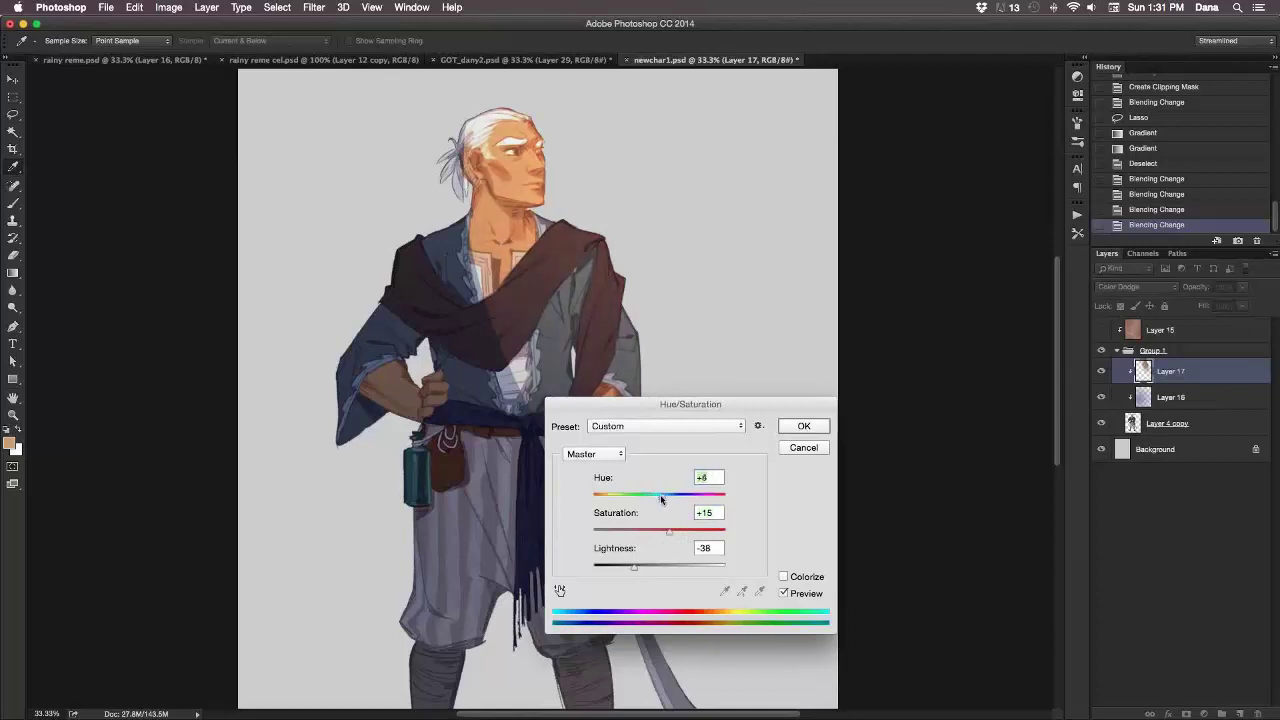
{"action": "left_click_drag", "start_coordinate": [629, 569], "coordinate": [626, 569]}
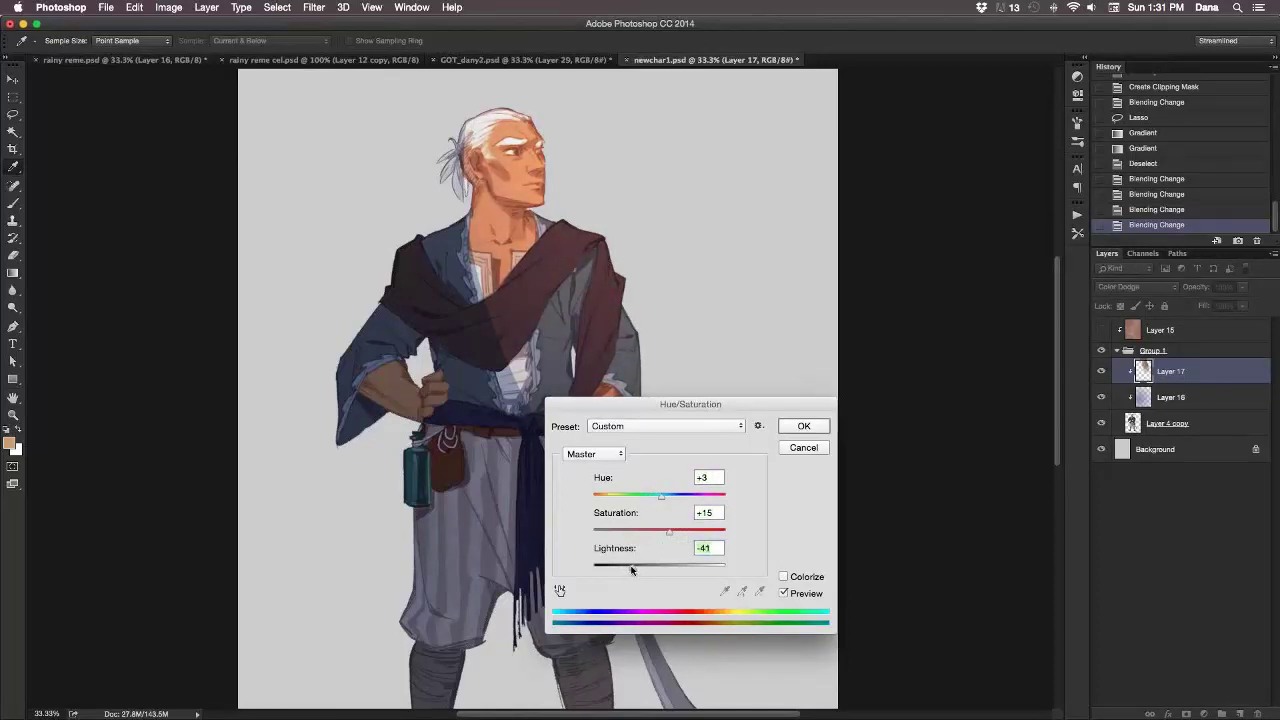
{"action": "left_click", "coordinate": [806, 595]}
{"action": "left_click", "coordinate": [808, 597]}
{"action": "left_click_drag", "start_coordinate": [746, 409], "coordinate": [890, 414]}
{"action": "mouse_move", "coordinate": [780, 571]}
{"action": "left_mouse_down"}
{"action": "mouse_move", "coordinate": [808, 538]}
{"action": "mouse_move", "coordinate": [779, 578]}
{"action": "left_mouse_up"}
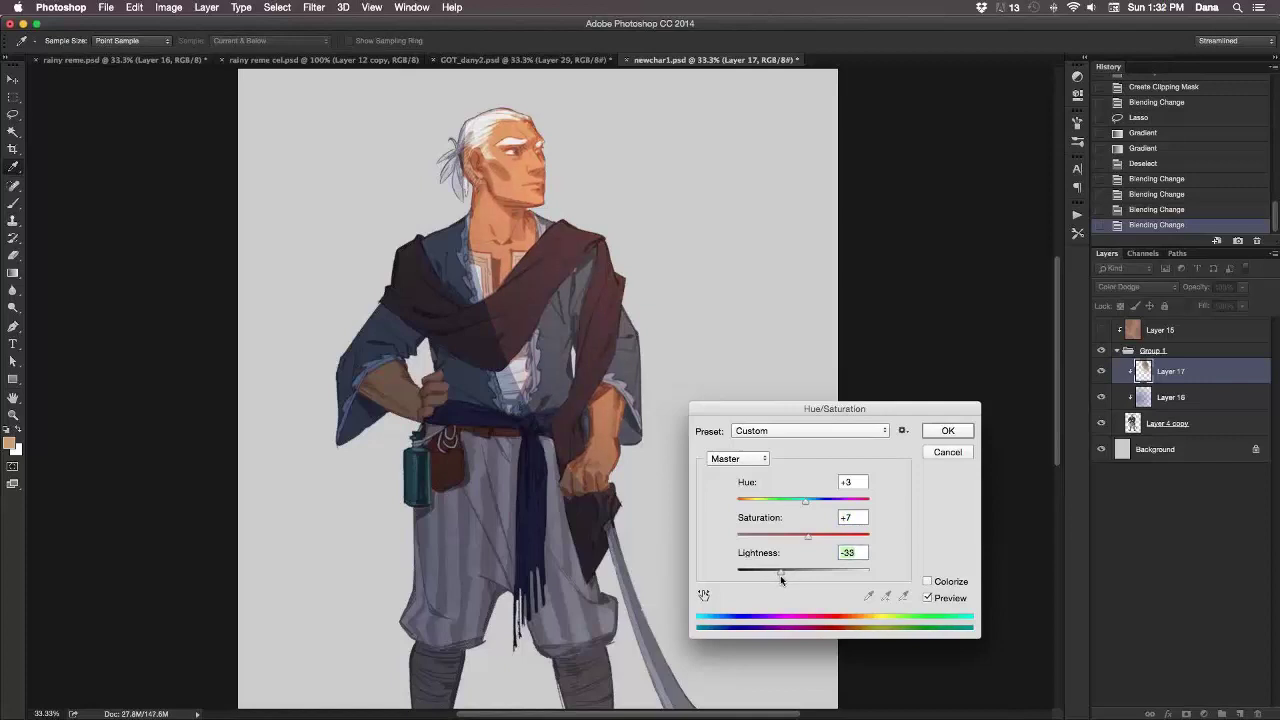
{"action": "left_click", "coordinate": [945, 431]}
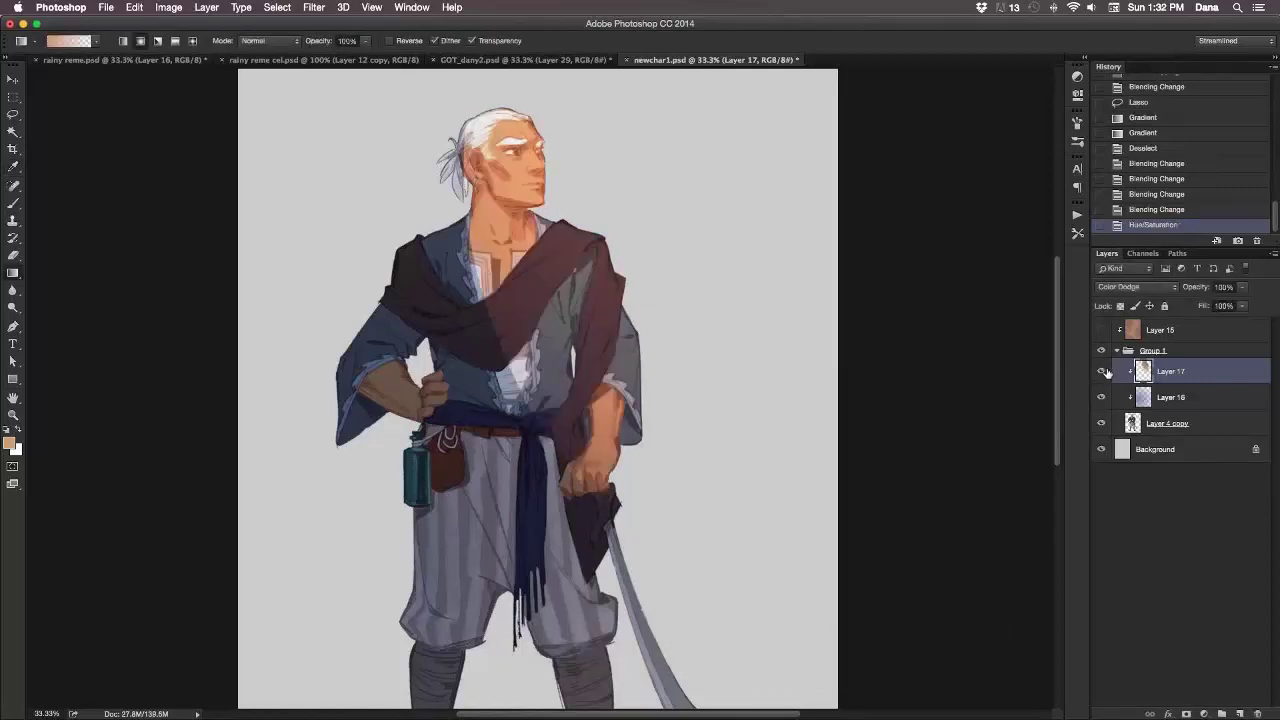
Set the Eyedropper to sample the Current Layer only, and pick Layer 17's own color near the sword arm's sleeve.
{"action": "key", "text": "i"}
{"action": "left_click", "coordinate": [270, 40]}
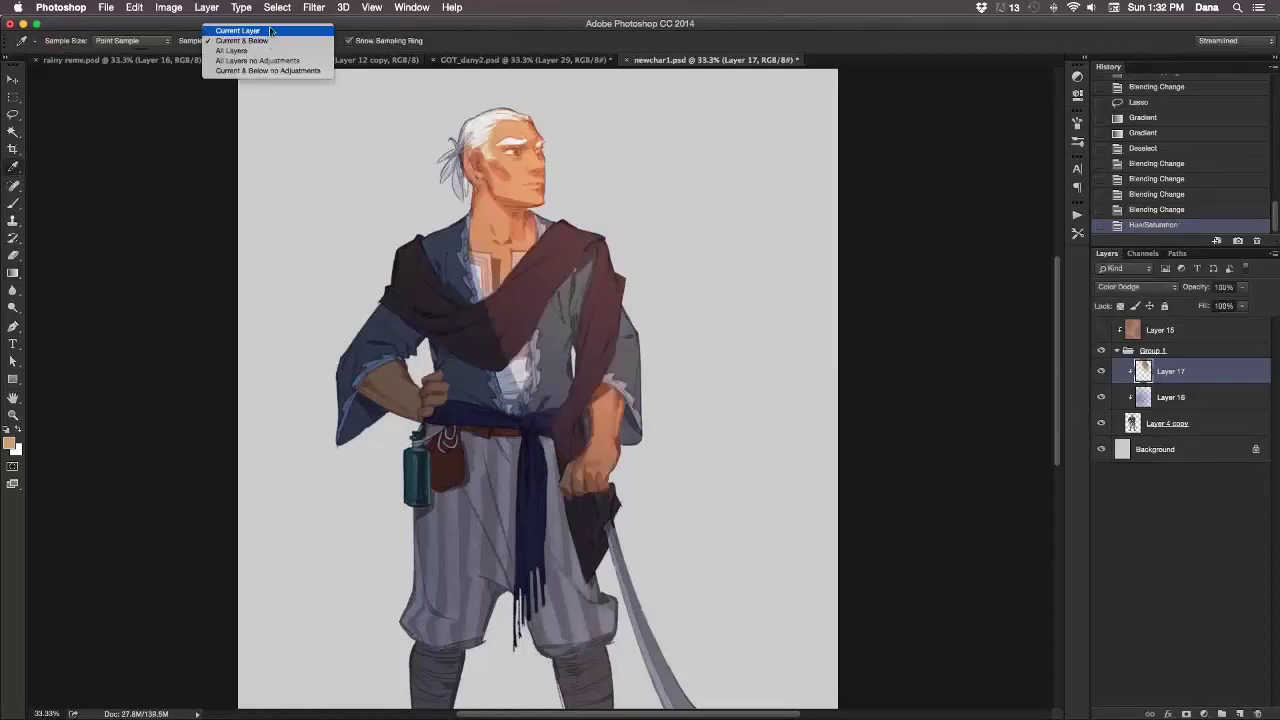
{"action": "left_click", "coordinate": [273, 29]}
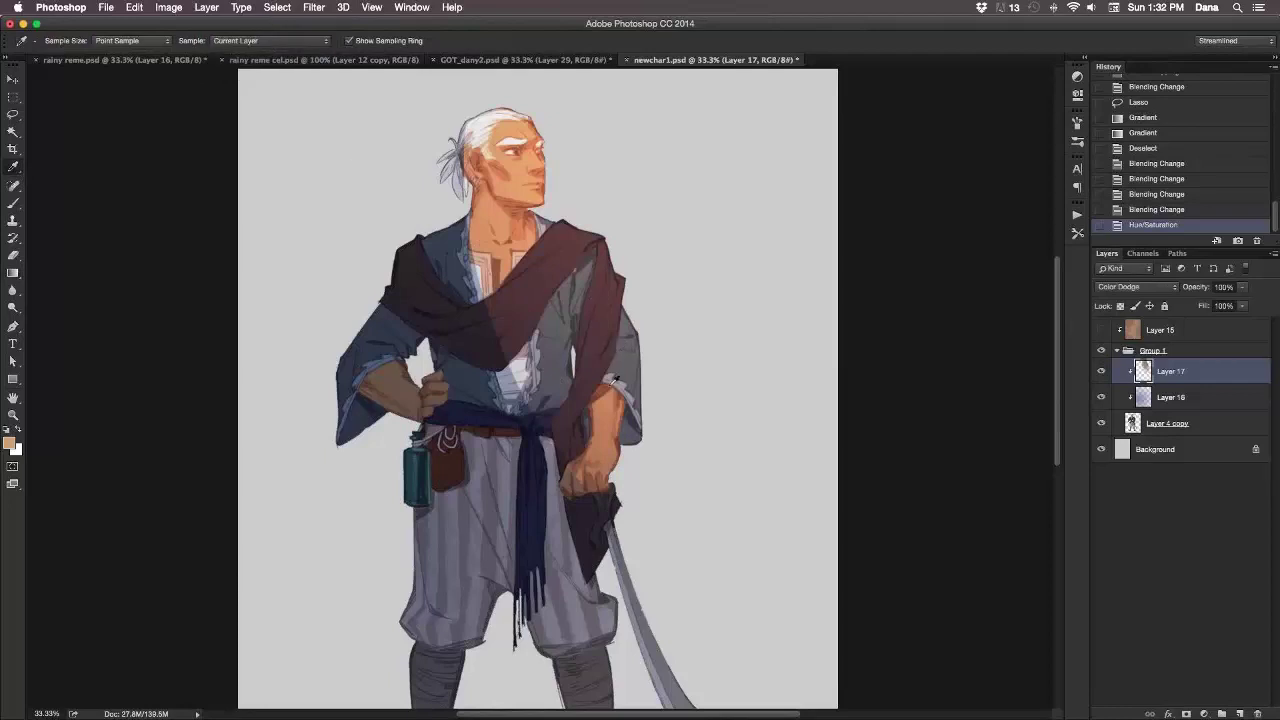
{"action": "left_click", "coordinate": [617, 418]}
{"action": "left_click", "coordinate": [318, 42]}
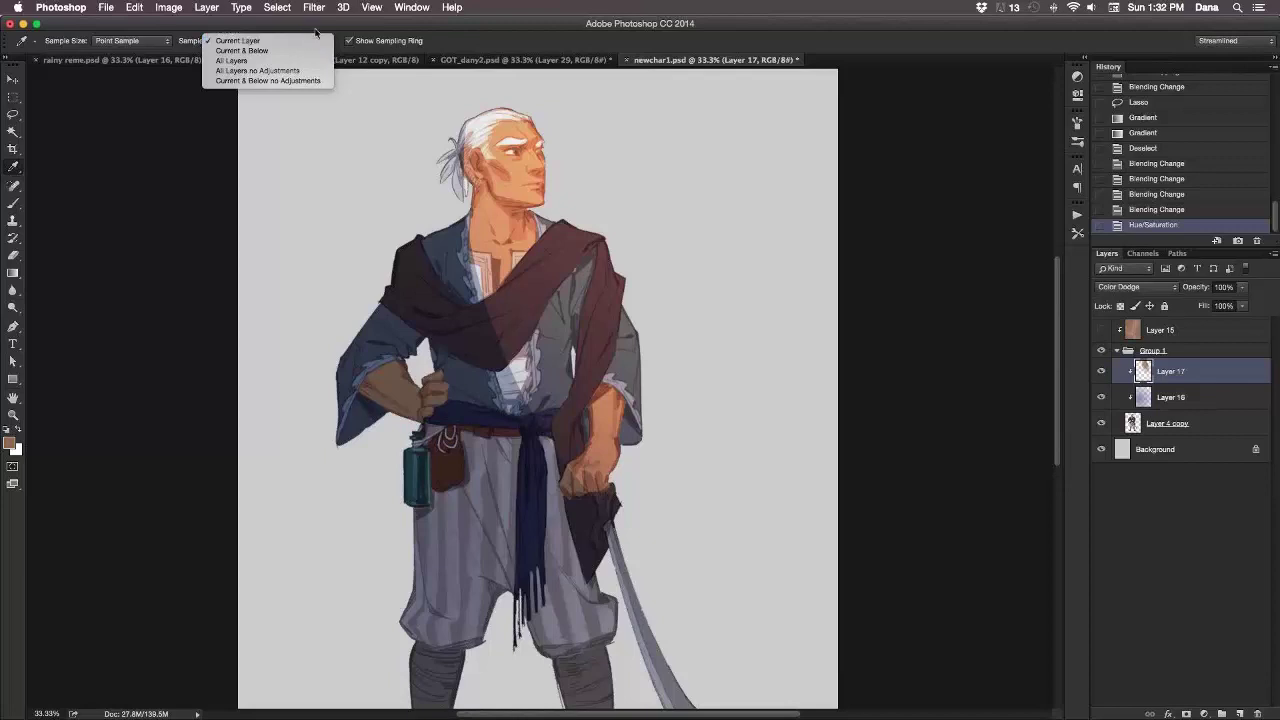
{"action": "left_click", "coordinate": [331, 33]}
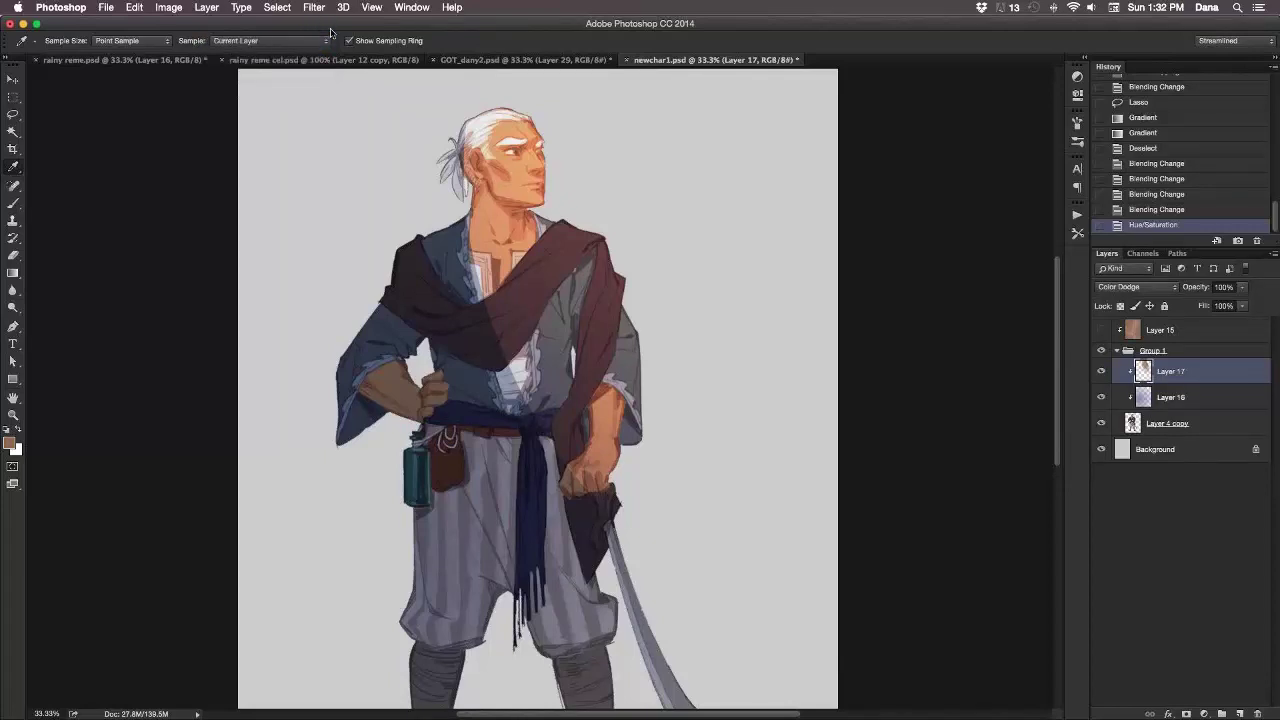
{"action": "key", "text": "super+a"}
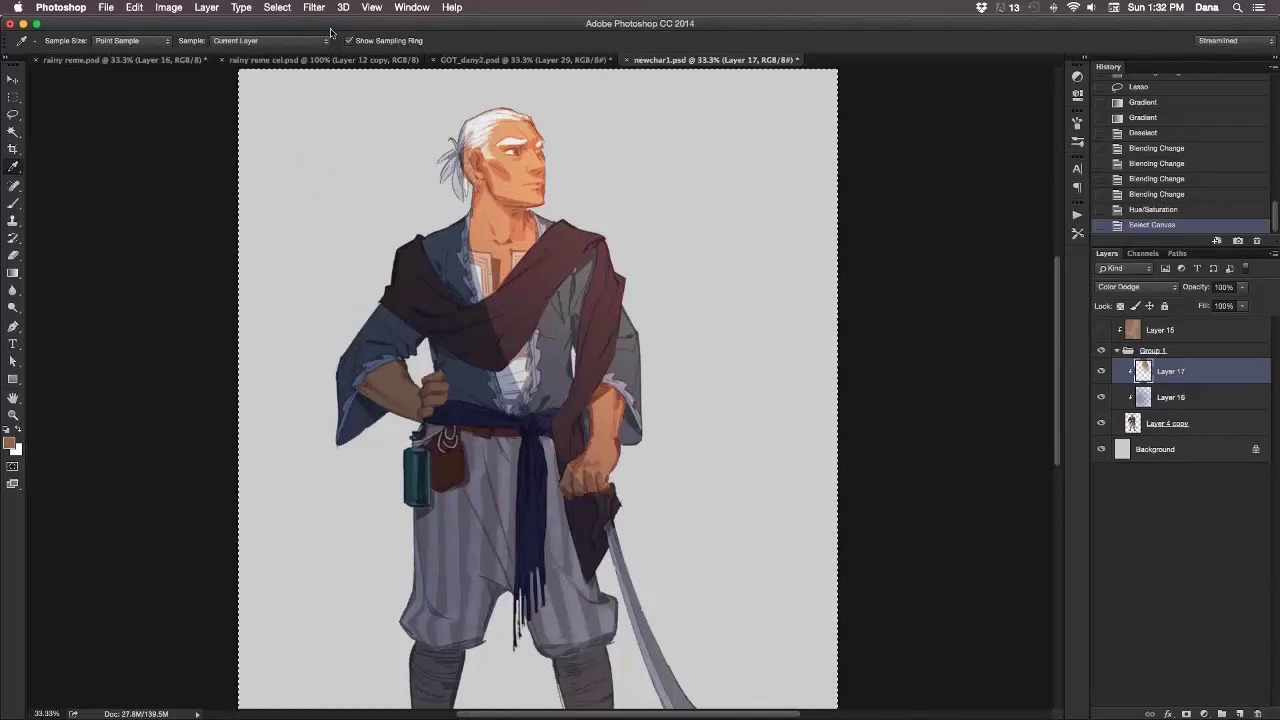
{"action": "key", "text": "super+d"}
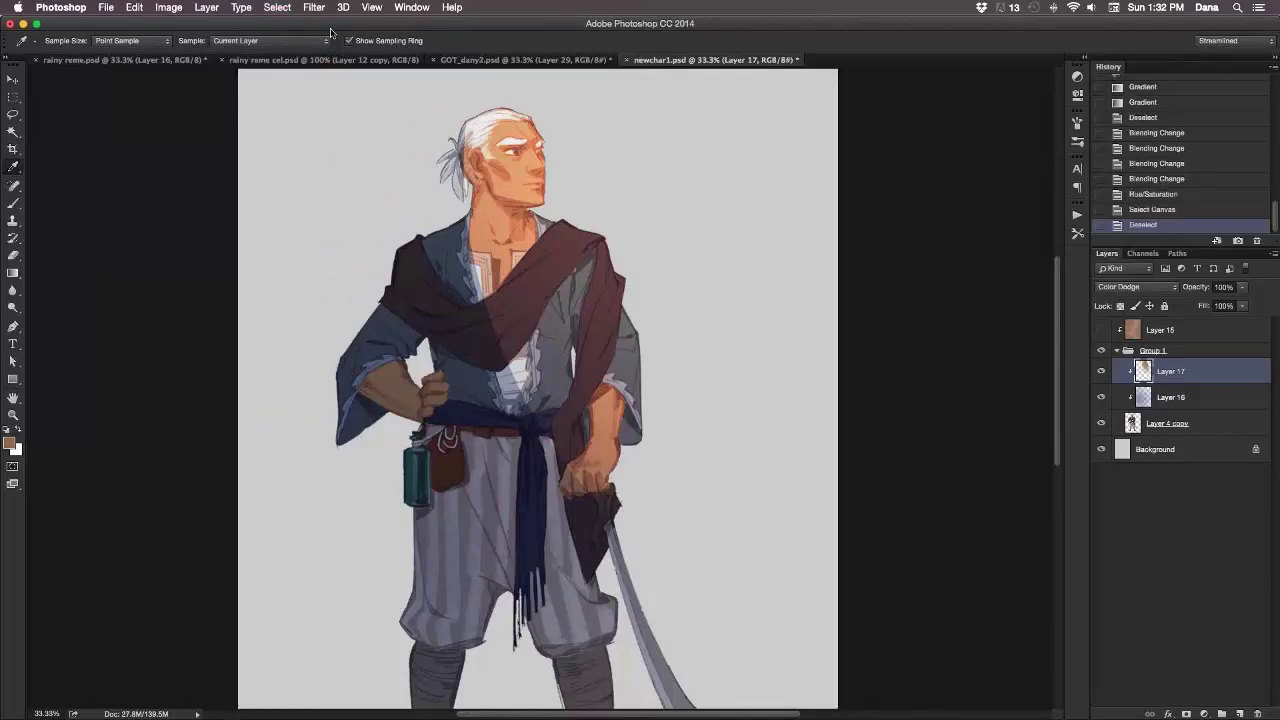
Preview Layer 17 in Normal blending mode, and return it to Color Dodge.
{"action": "left_click", "coordinate": [1144, 285]}
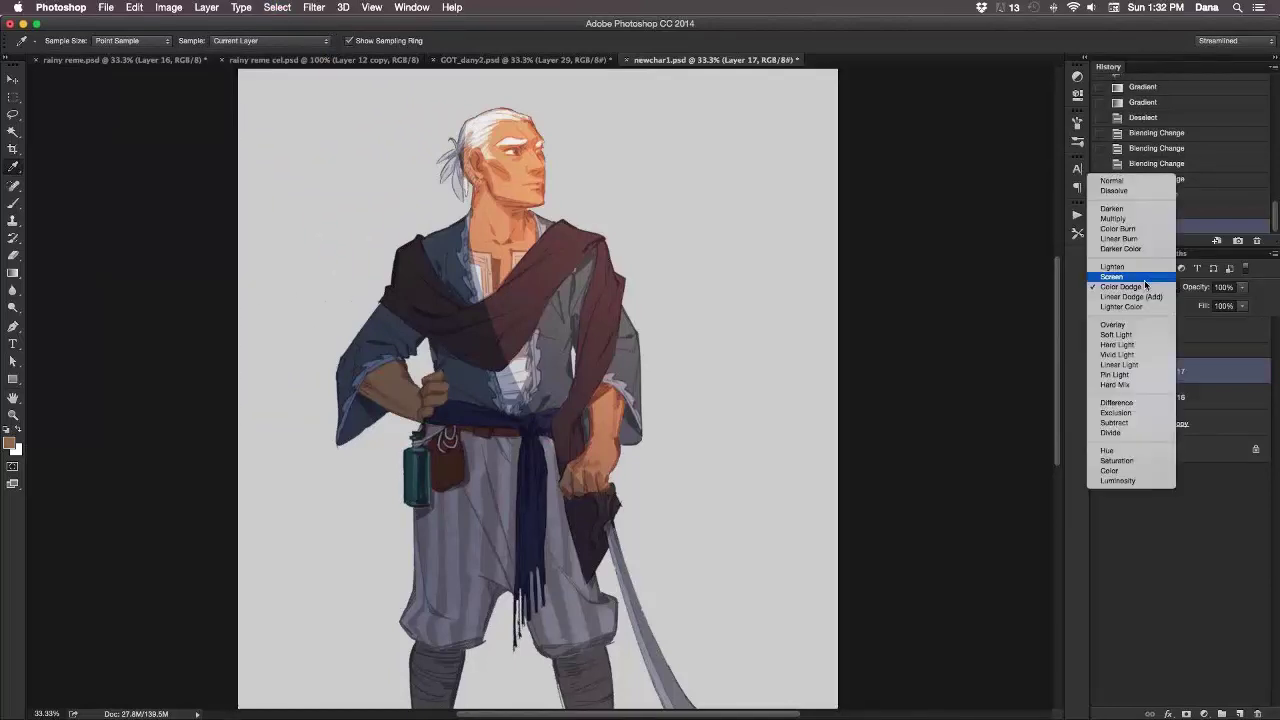
{"action": "left_click", "coordinate": [1123, 181]}
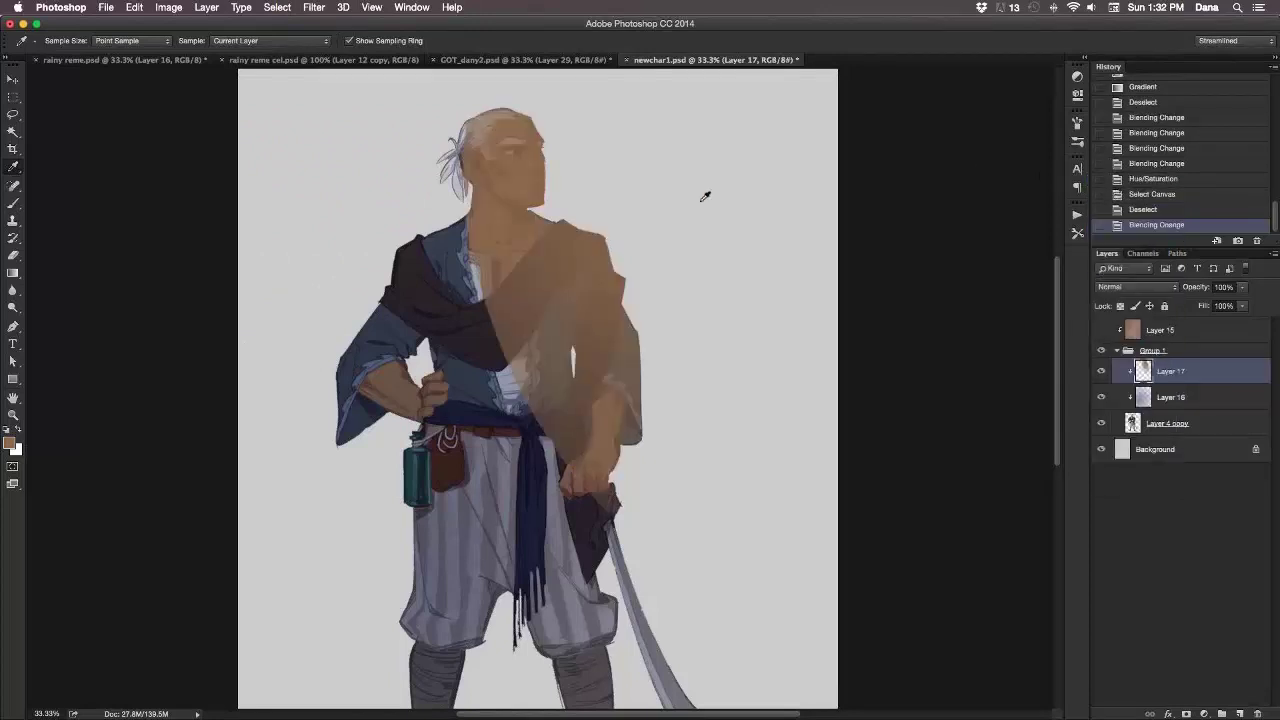
{"action": "left_click", "coordinate": [1161, 289]}
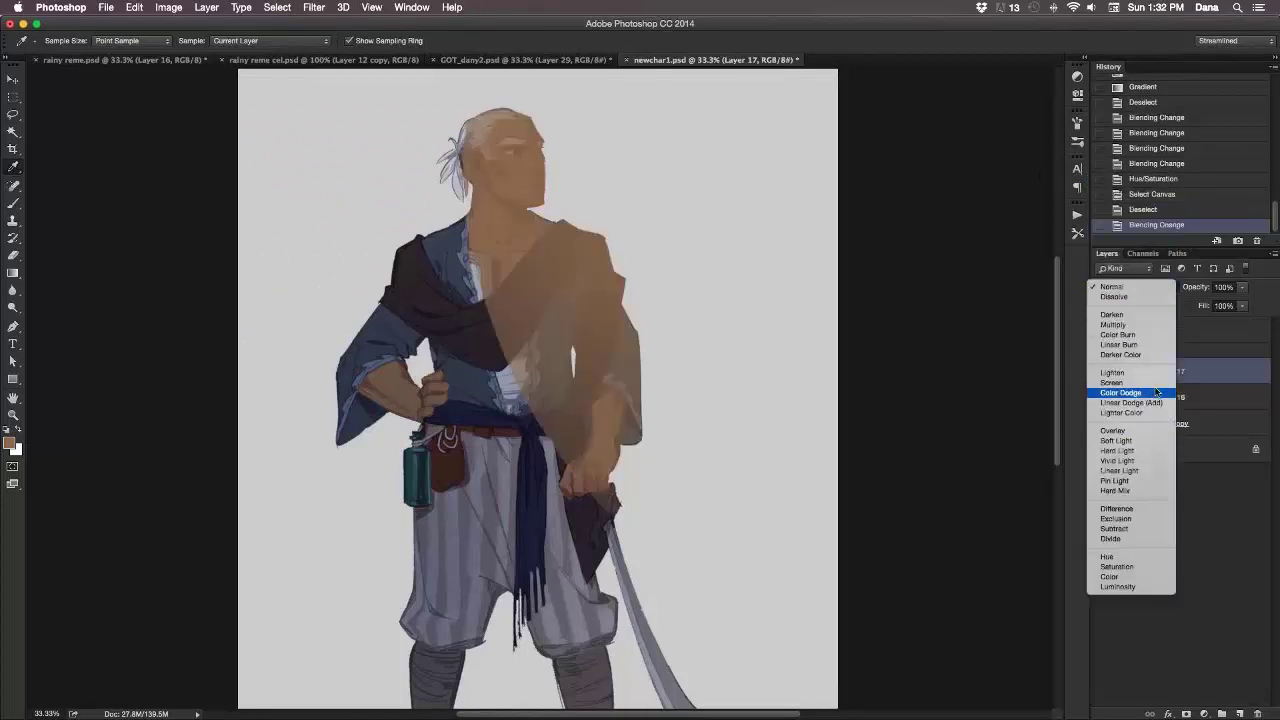
{"action": "left_click", "coordinate": [1150, 396]}
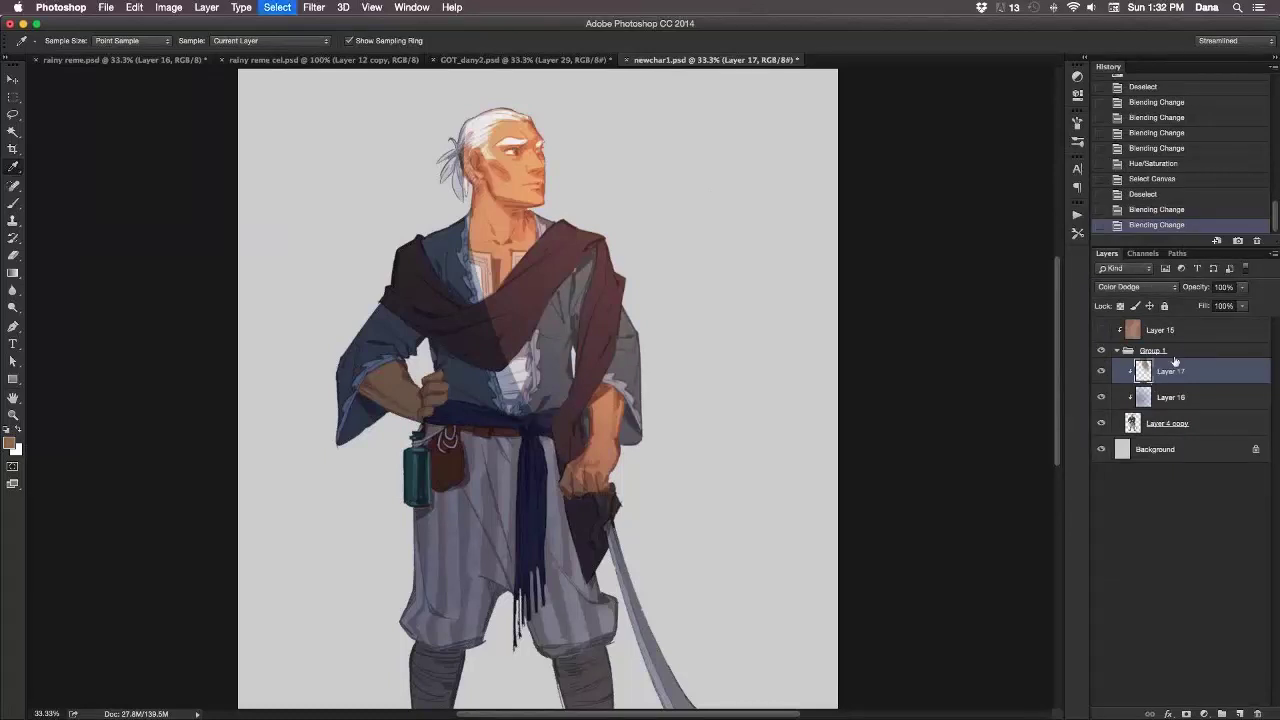
Clear all the painted content from Layer 17 and deselect.
{"action": "key", "text": "super+a"}
{"action": "key", "text": "BackSpace"}
{"action": "key", "text": "super+d"}
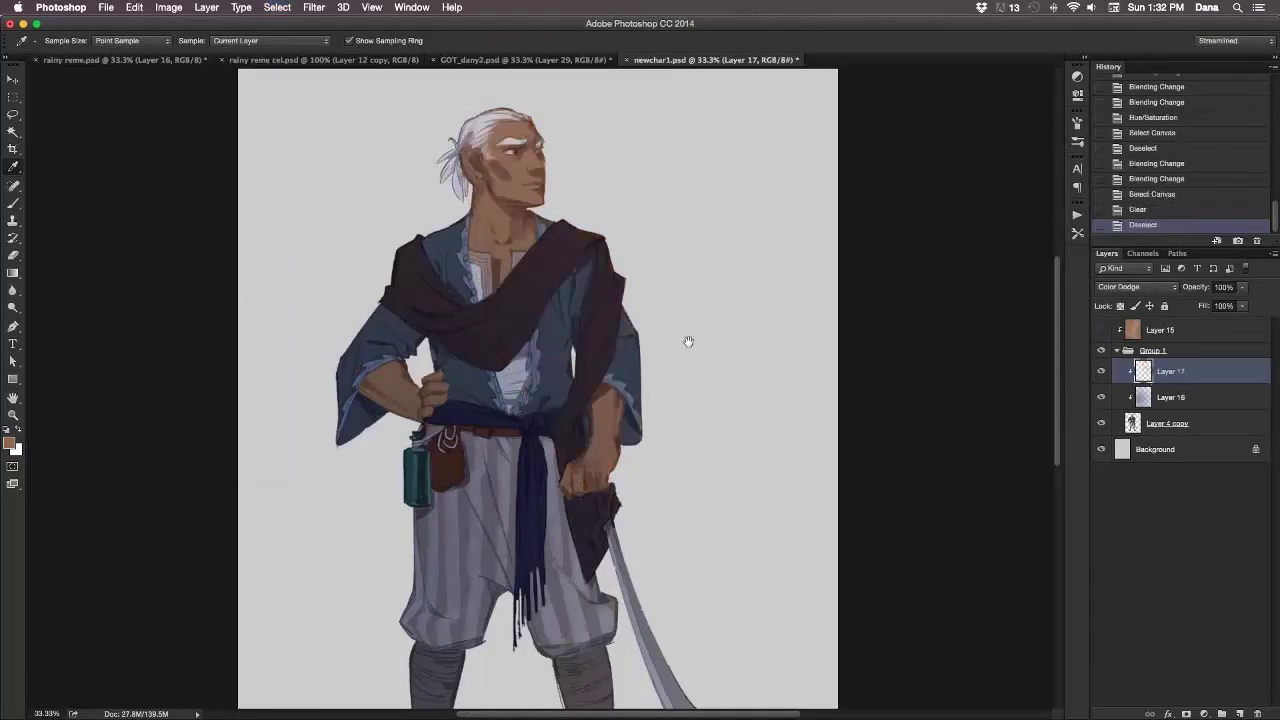
Brush the first strokes of orange light onto the character's forehead and brow on Layer 17.
{"action": "left_click_drag", "start_coordinate": [688, 342], "coordinate": [594, 434]}
{"action": "key", "text": "b"}
{"action": "left_click_drag", "start_coordinate": [674, 441], "coordinate": [700, 354]}
{"action": "left_click_drag", "start_coordinate": [633, 266], "coordinate": [575, 460]}
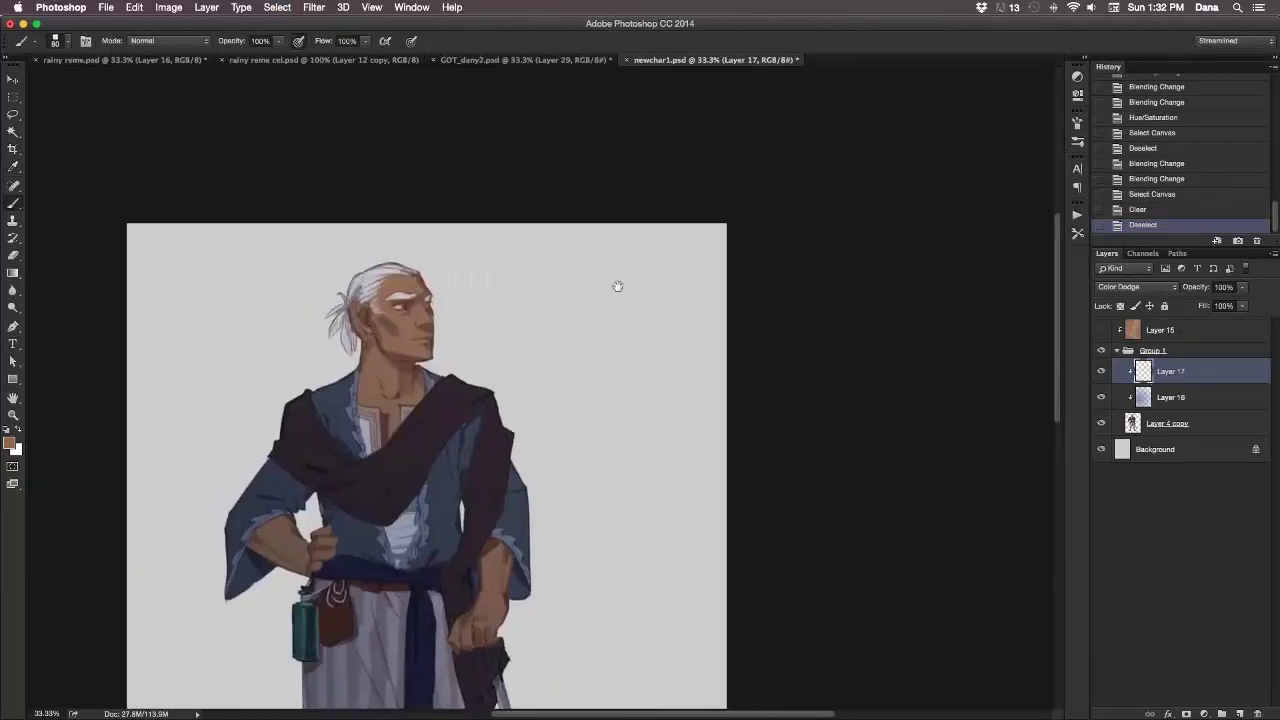
{"action": "left_click_drag", "start_coordinate": [398, 276], "coordinate": [418, 292]}
{"action": "left_click_drag", "start_coordinate": [404, 276], "coordinate": [432, 291]}
{"action": "mouse_move", "coordinate": [410, 276]}
{"action": "left_mouse_down"}
{"action": "mouse_move", "coordinate": [424, 288]}
{"action": "mouse_move", "coordinate": [390, 268]}
{"action": "mouse_move", "coordinate": [408, 268]}
{"action": "mouse_move", "coordinate": [424, 310]}
{"action": "left_mouse_up"}
{"action": "key", "text": "e"}
{"action": "key", "text": "b"}
{"action": "left_click_drag", "start_coordinate": [420, 304], "coordinate": [426, 314]}
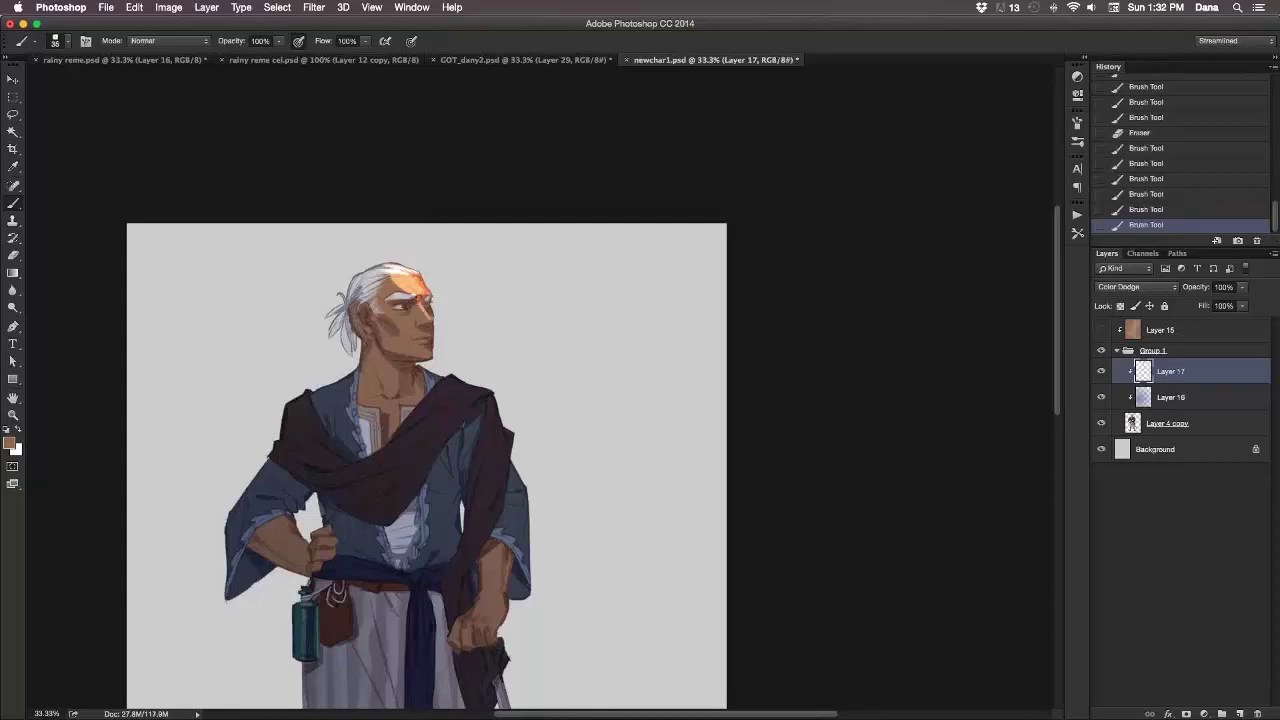
Undo the latest strokes and repaint the light across the forehead and the front of the face.
{"action": "left_click_drag", "start_coordinate": [426, 290], "coordinate": [422, 291]}
{"action": "key", "text": "super+z"}
{"action": "key", "text": "super+z"}
{"action": "mouse_move", "coordinate": [413, 294]}
{"action": "left_mouse_down"}
{"action": "mouse_move", "coordinate": [434, 268]}
{"action": "mouse_move", "coordinate": [407, 287]}
{"action": "left_mouse_up"}
{"action": "left_click_drag", "start_coordinate": [405, 285], "coordinate": [414, 277]}
Switch to the 91 px textured brush preset, enlarge it to 364 px, and brush stronger light over the face on Layer 17.
{"action": "right_click", "coordinate": [494, 317]}
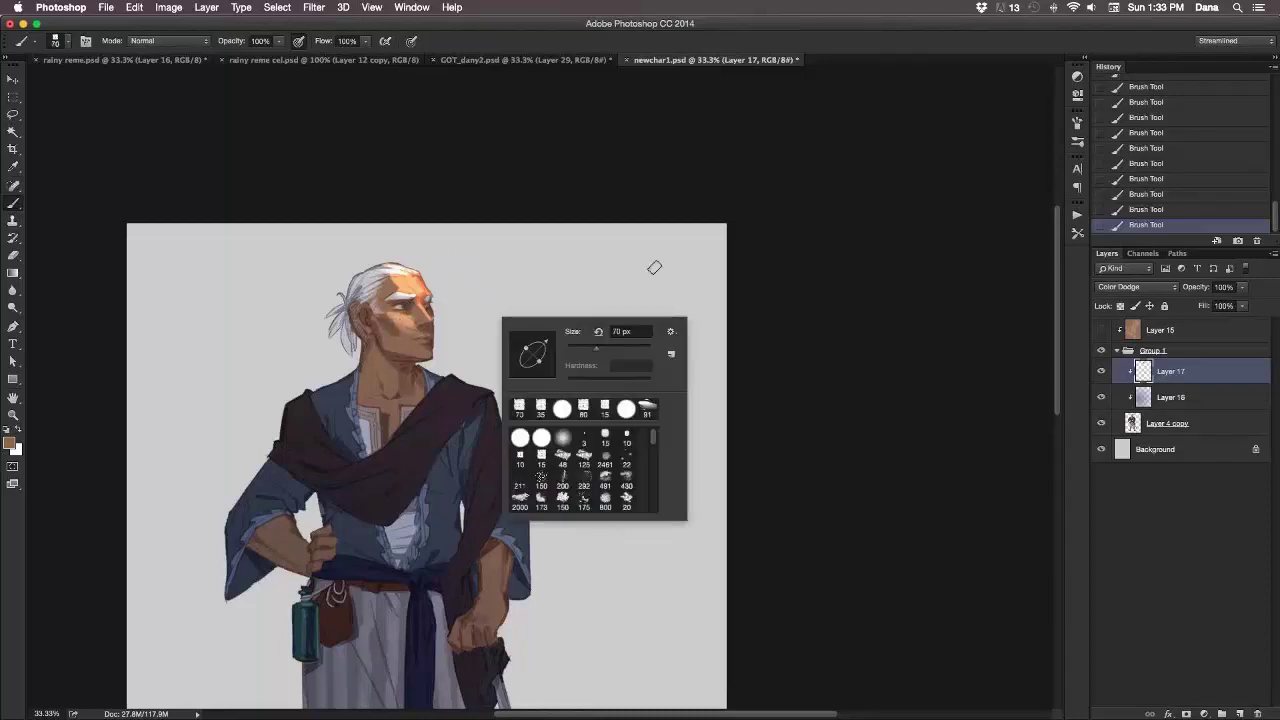
{"action": "left_click", "coordinate": [644, 406]}
{"action": "left_click_drag", "start_coordinate": [623, 345], "coordinate": [647, 344]}
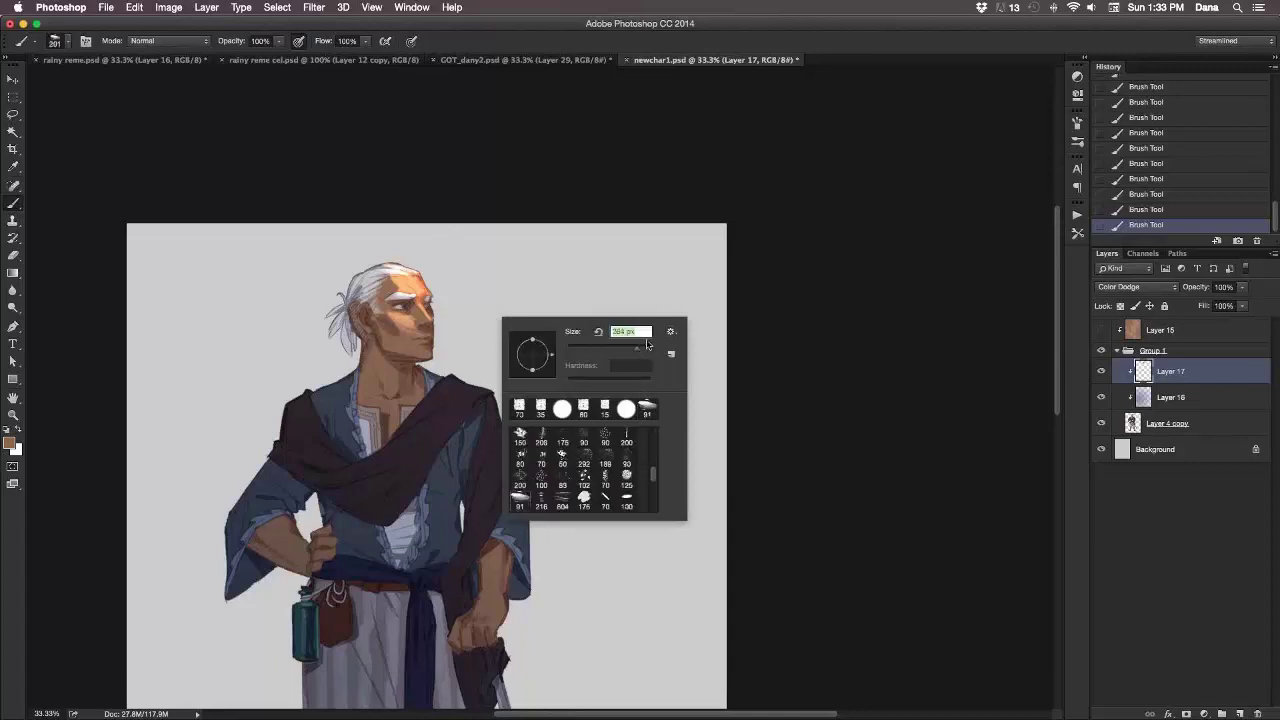
{"action": "left_click", "coordinate": [1187, 371]}
{"action": "left_click_drag", "start_coordinate": [410, 280], "coordinate": [434, 332]}
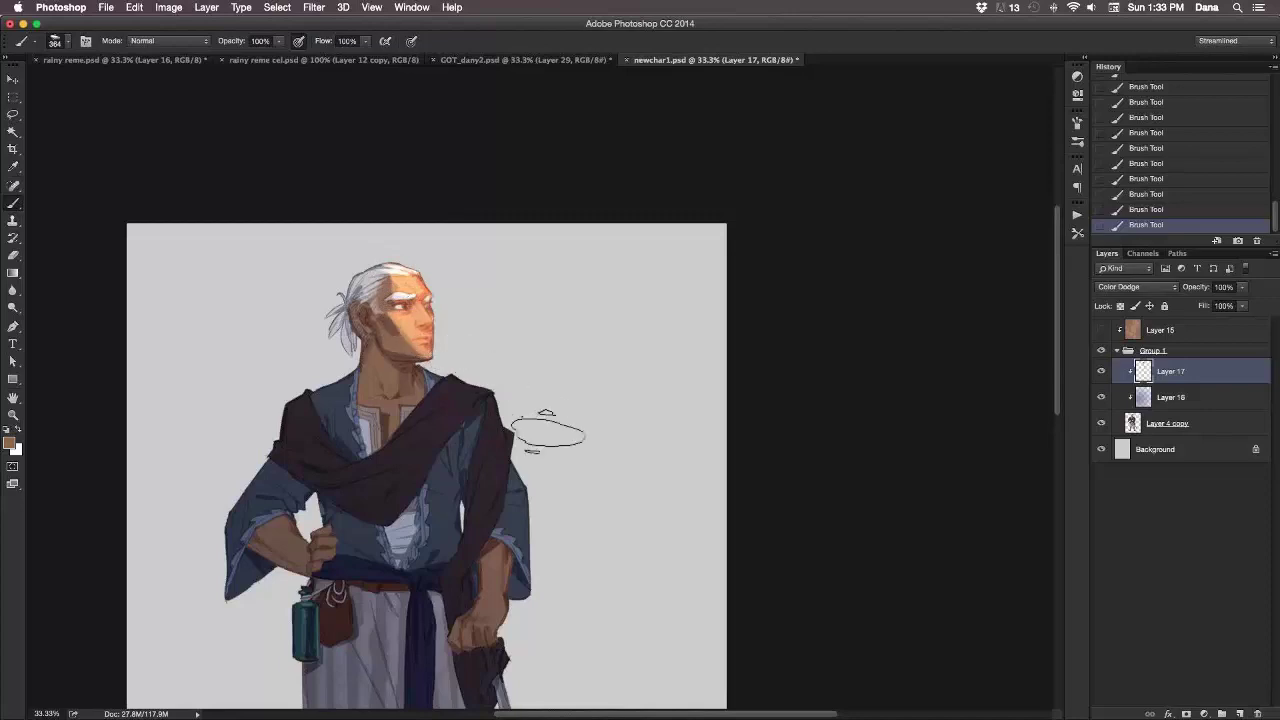
Reduce the brush size and paint warm light over the shawl's folds and the sword-side forearm and sleeve.
{"action": "left_click_drag", "start_coordinate": [570, 352], "coordinate": [541, 220]}
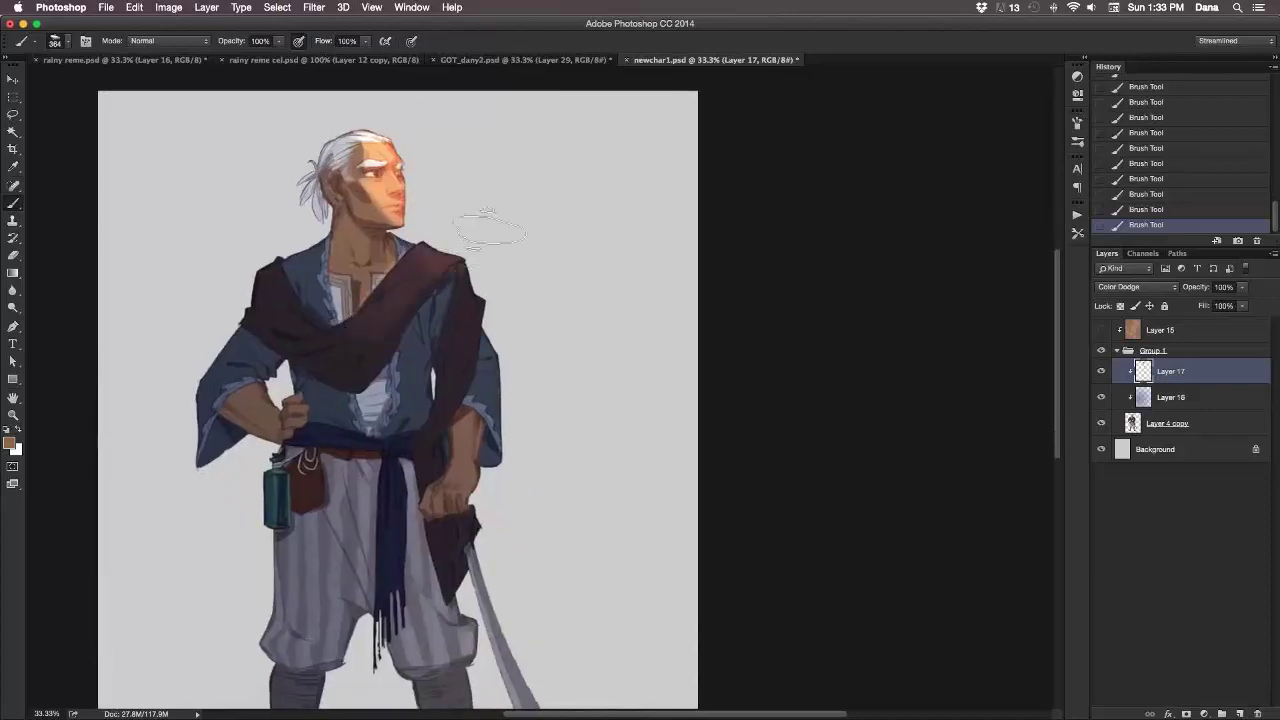
{"action": "key", "text": "["}
{"action": "key", "text": "["}
{"action": "key", "text": "["}
{"action": "key", "text": "["}
{"action": "key", "text": "["}
{"action": "mouse_move", "coordinate": [386, 305]}
{"action": "left_mouse_down"}
{"action": "mouse_move", "coordinate": [467, 240]}
{"action": "mouse_move", "coordinate": [438, 244]}
{"action": "mouse_move", "coordinate": [369, 335]}
{"action": "mouse_move", "coordinate": [427, 262]}
{"action": "mouse_move", "coordinate": [424, 285]}
{"action": "mouse_move", "coordinate": [365, 335]}
{"action": "mouse_move", "coordinate": [467, 255]}
{"action": "mouse_move", "coordinate": [455, 372]}
{"action": "mouse_move", "coordinate": [472, 300]}
{"action": "mouse_move", "coordinate": [450, 378]}
{"action": "left_mouse_up"}
{"action": "mouse_move", "coordinate": [464, 458]}
{"action": "left_mouse_down"}
{"action": "mouse_move", "coordinate": [450, 485]}
{"action": "mouse_move", "coordinate": [466, 410]}
{"action": "mouse_move", "coordinate": [455, 480]}
{"action": "mouse_move", "coordinate": [436, 490]}
{"action": "mouse_move", "coordinate": [485, 372]}
{"action": "mouse_move", "coordinate": [488, 400]}
{"action": "mouse_move", "coordinate": [484, 362]}
{"action": "left_mouse_up"}
Erase the stray light around the cuff of the sword-side sleeve.
{"action": "key", "text": "e"}
{"action": "left_click_drag", "start_coordinate": [470, 405], "coordinate": [480, 405]}
{"action": "left_click_drag", "start_coordinate": [477, 406], "coordinate": [482, 392]}
{"action": "key", "text": "b"}
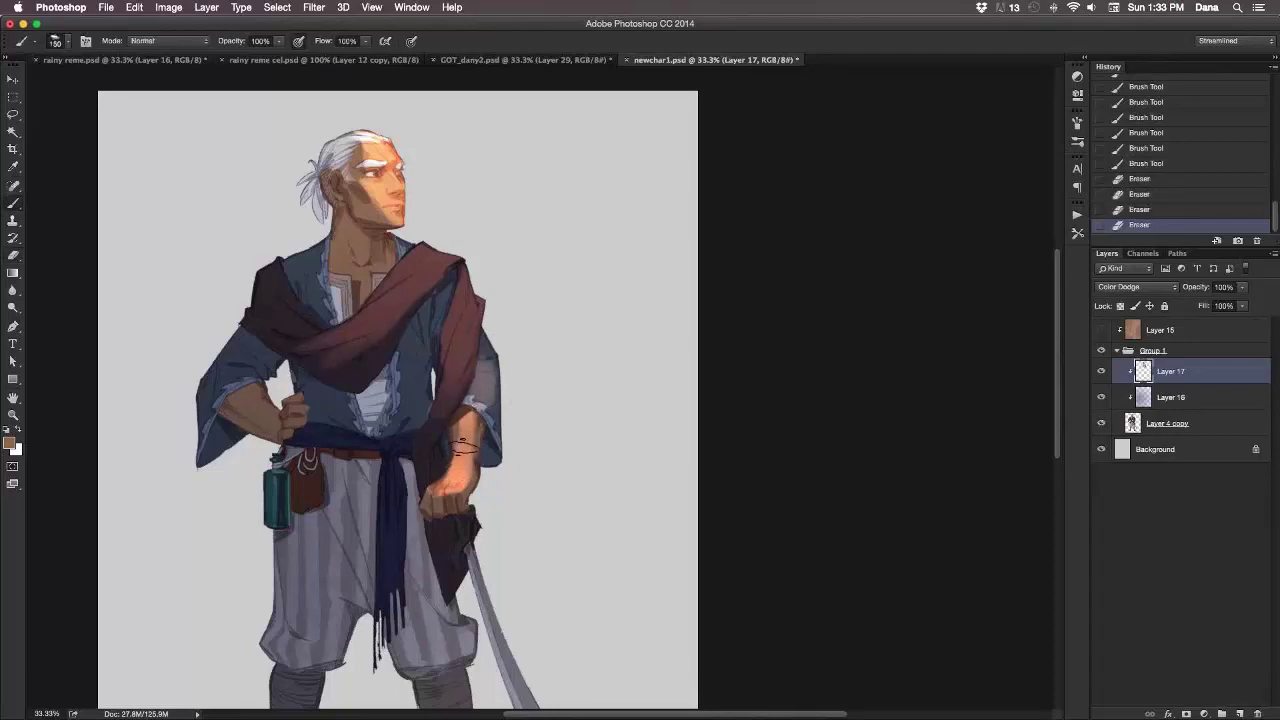
Paint light on the sword-side sleeve and hand, and use a smaller brush for the shawl's hanging end.
{"action": "left_click_drag", "start_coordinate": [469, 440], "coordinate": [486, 398]}
{"action": "left_click_drag", "start_coordinate": [489, 351], "coordinate": [492, 387]}
{"action": "left_click_drag", "start_coordinate": [416, 463], "coordinate": [423, 444]}
{"action": "left_click_drag", "start_coordinate": [438, 508], "coordinate": [445, 512]}
{"action": "key", "text": "bracketleft"}
{"action": "key", "text": "bracketleft"}
{"action": "key", "text": "bracketleft"}
{"action": "key", "text": "bracketleft"}
{"action": "left_click_drag", "start_coordinate": [423, 440], "coordinate": [426, 455]}
{"action": "left_click_drag", "start_coordinate": [426, 455], "coordinate": [433, 420]}
{"action": "left_click_drag", "start_coordinate": [434, 417], "coordinate": [437, 422]}
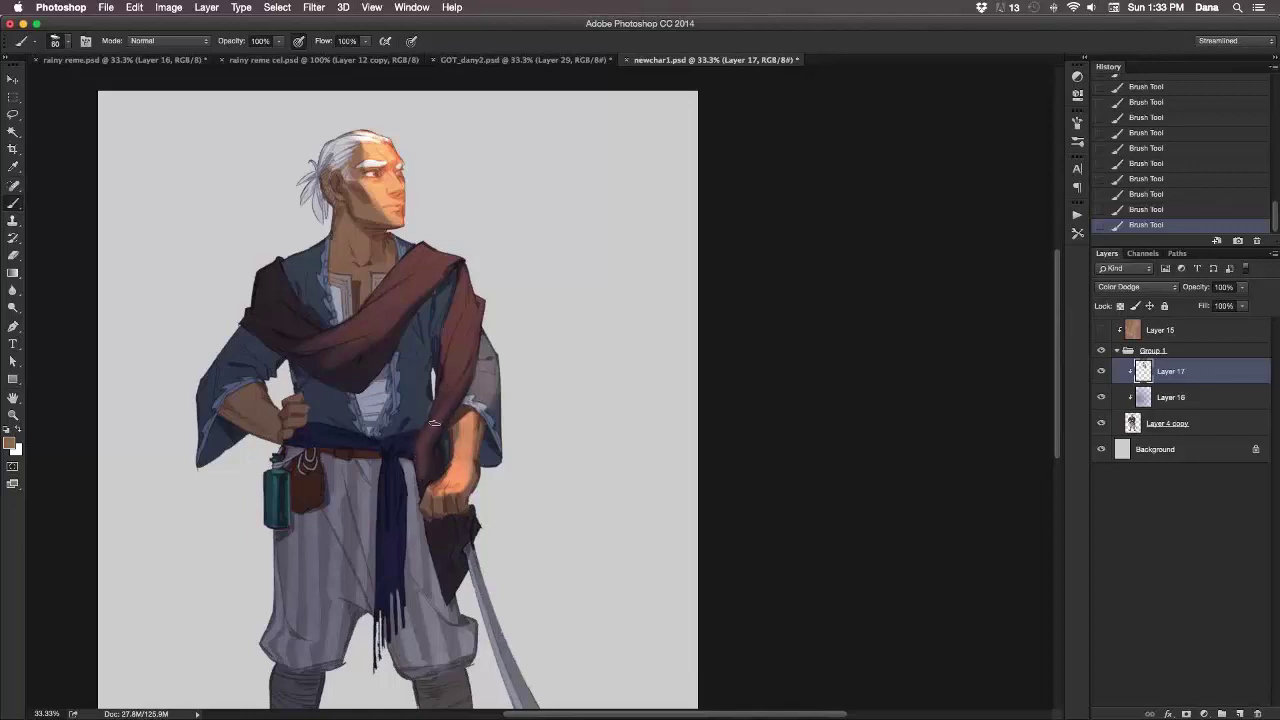
Erase excess light from the shawl's hanging end and along its edge beside the sword-side sleeve.
{"action": "key", "text": "e"}
{"action": "left_click_drag", "start_coordinate": [426, 478], "coordinate": [425, 450]}
{"action": "left_click_drag", "start_coordinate": [425, 450], "coordinate": [432, 438]}
{"action": "left_click_drag", "start_coordinate": [464, 390], "coordinate": [466, 382]}
{"action": "left_click_drag", "start_coordinate": [466, 384], "coordinate": [468, 376]}
{"action": "left_click_drag", "start_coordinate": [468, 378], "coordinate": [470, 371]}
{"action": "key", "text": "b"}
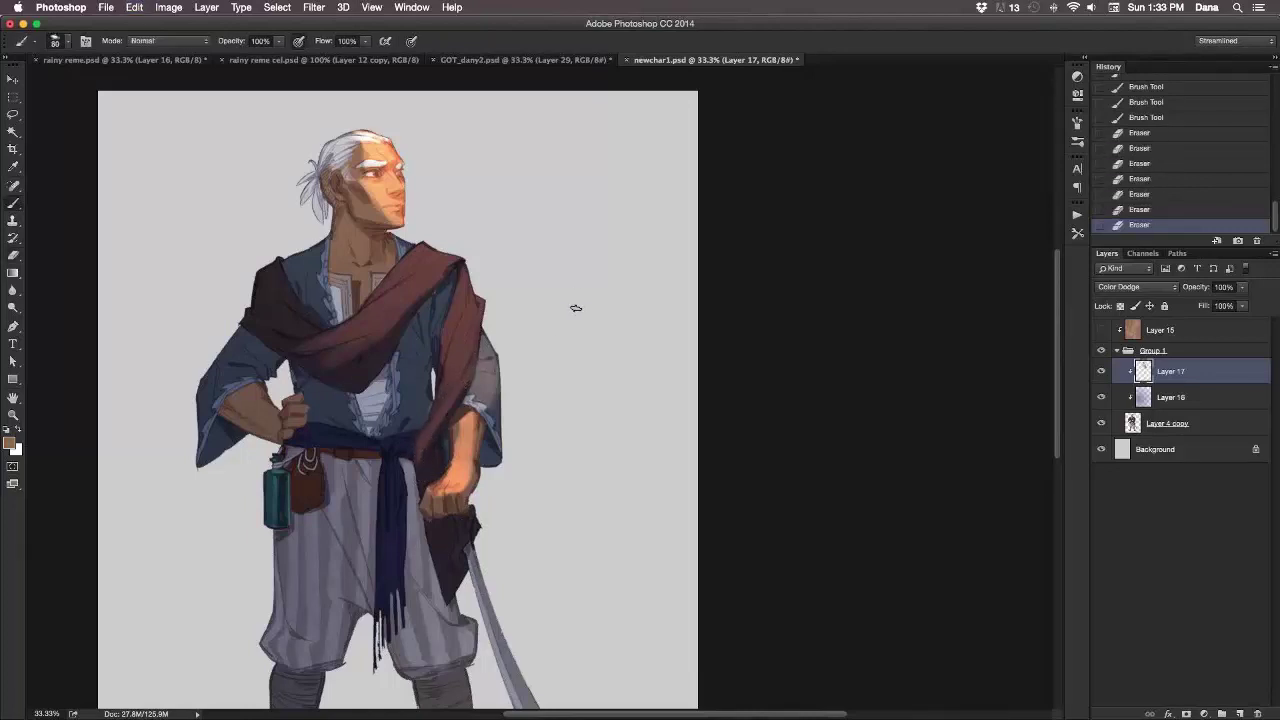
Brush warm light over the shawl's folds across the chest and up to the hip-hand shoulder.
{"action": "left_click_drag", "start_coordinate": [628, 358], "coordinate": [684, 319]}
{"action": "left_click_drag", "start_coordinate": [350, 300], "coordinate": [346, 294]}
{"action": "left_click_drag", "start_coordinate": [348, 296], "coordinate": [342, 283]}
{"action": "mouse_move", "coordinate": [344, 283]}
{"action": "left_mouse_down"}
{"action": "mouse_move", "coordinate": [363, 299]}
{"action": "mouse_move", "coordinate": [407, 296]}
{"action": "mouse_move", "coordinate": [336, 280]}
{"action": "left_mouse_up"}
{"action": "key", "text": "]"}
{"action": "left_click_drag", "start_coordinate": [334, 276], "coordinate": [342, 267]}
{"action": "mouse_move", "coordinate": [342, 267]}
{"action": "left_mouse_down"}
{"action": "mouse_move", "coordinate": [372, 284]}
{"action": "mouse_move", "coordinate": [350, 276]}
{"action": "mouse_move", "coordinate": [362, 266]}
{"action": "left_mouse_up"}
{"action": "key", "text": "e"}
{"action": "key", "text": "b"}
{"action": "left_click_drag", "start_coordinate": [362, 266], "coordinate": [345, 241]}
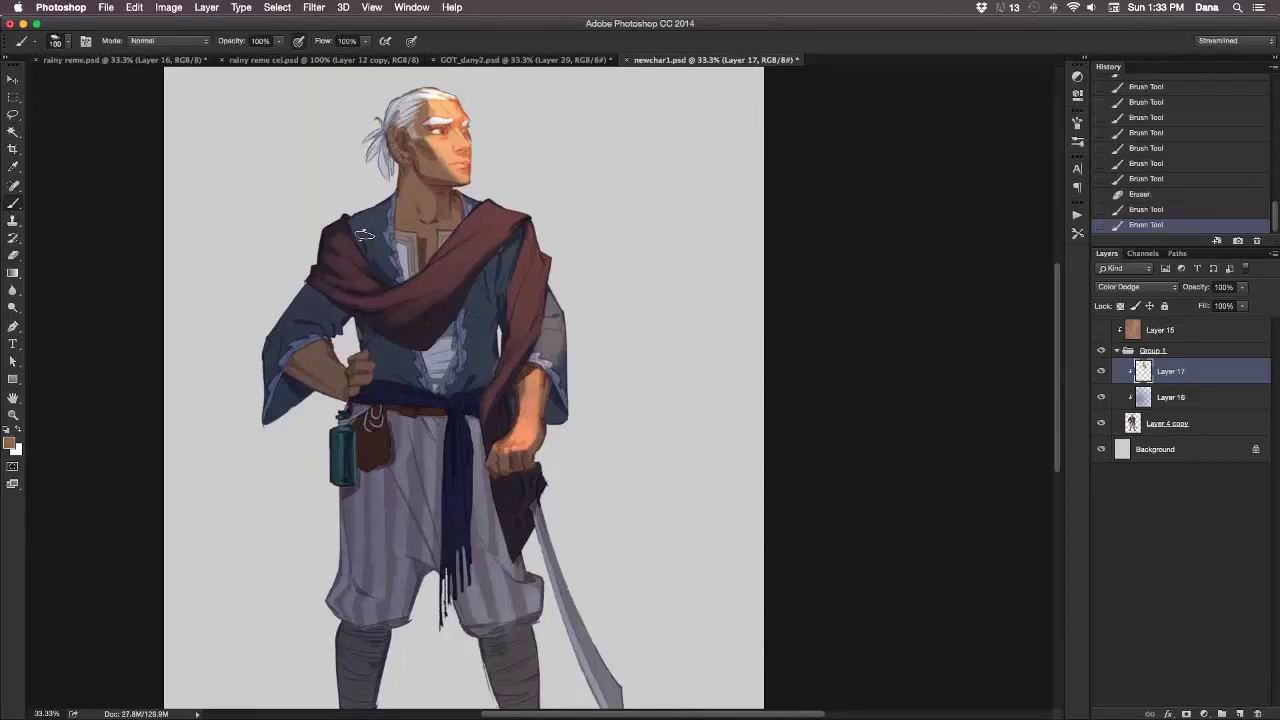
Paint light onto the upper sleeve of the arm resting on the hip, and touch it up with the Eraser.
{"action": "scroll", "coordinate": [364, 234], "scroll_direction": "up", "scroll_amount": 5}
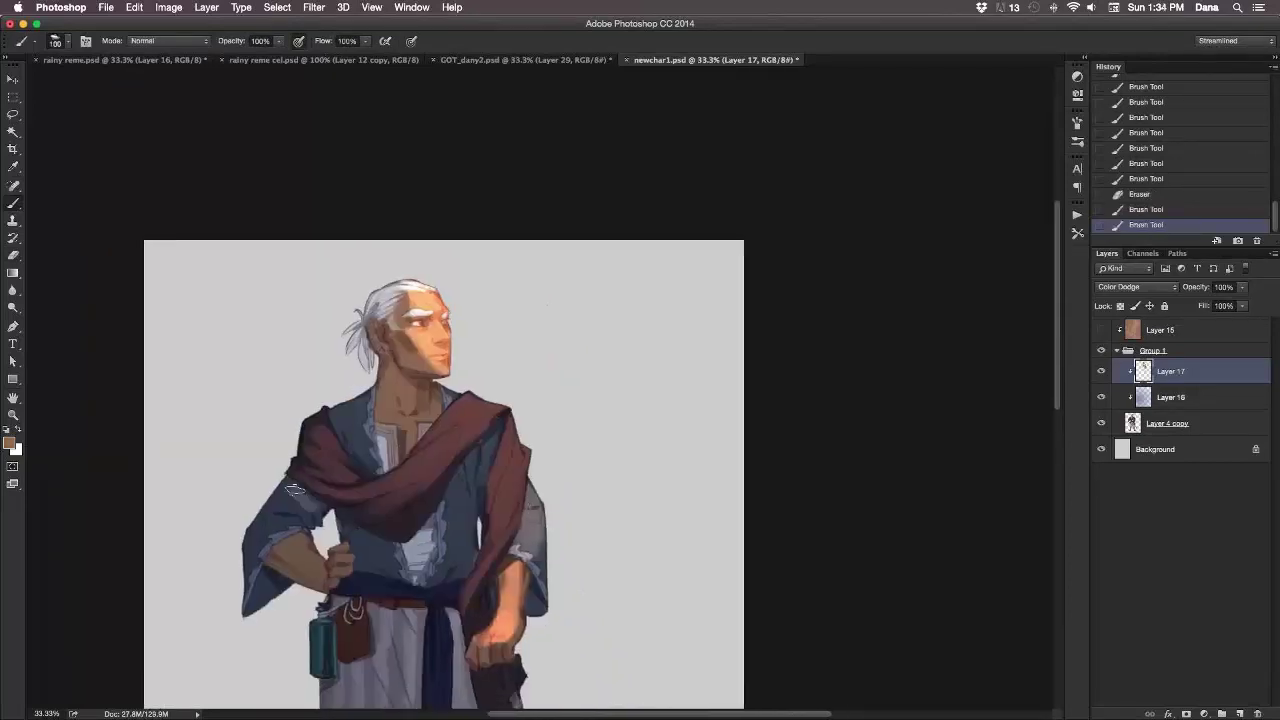
{"action": "left_click_drag", "start_coordinate": [295, 489], "coordinate": [320, 508]}
{"action": "mouse_move", "coordinate": [318, 500]}
{"action": "left_mouse_down"}
{"action": "mouse_move", "coordinate": [266, 536]}
{"action": "mouse_move", "coordinate": [280, 500]}
{"action": "left_mouse_up"}
{"action": "left_click_drag", "start_coordinate": [280, 505], "coordinate": [272, 518]}
{"action": "left_click_drag", "start_coordinate": [274, 525], "coordinate": [268, 538]}
{"action": "key", "text": "e"}
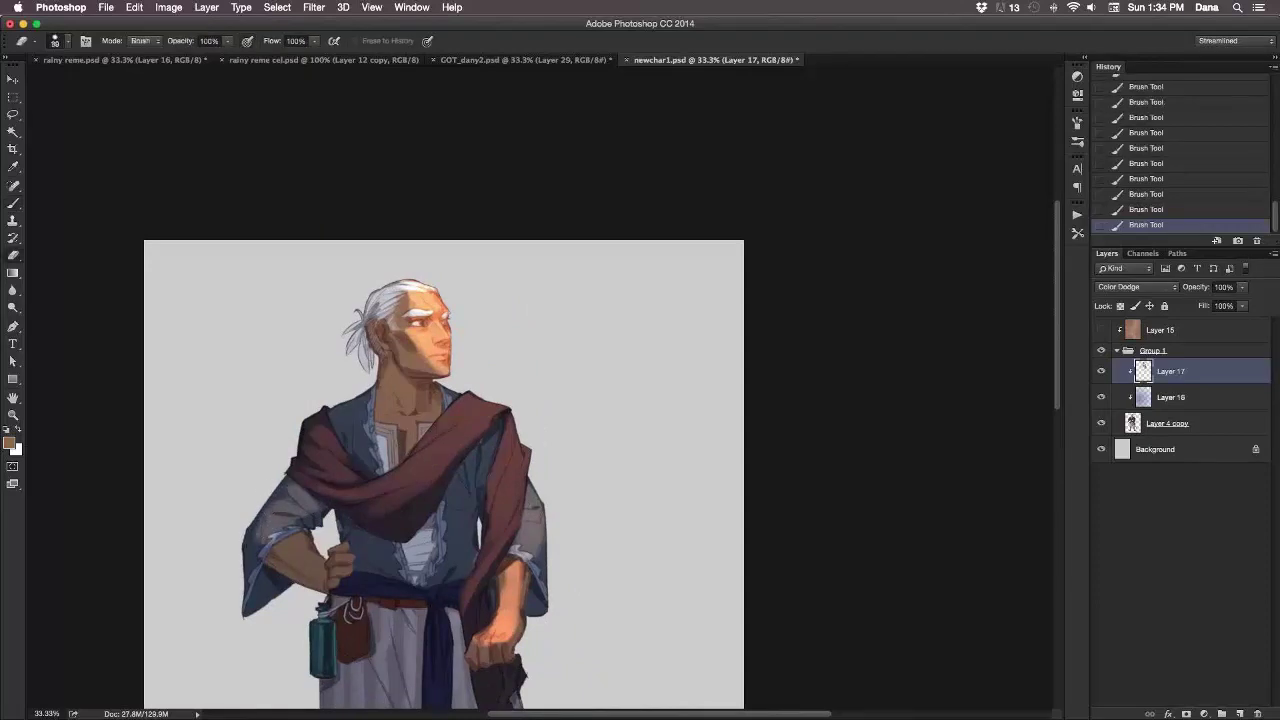
{"action": "key", "text": "super+z"}
{"action": "key", "text": "super+z"}
{"action": "key", "text": "b"}
Brush orange light onto the forearm and fist of the arm resting on the hip, redoing the fist's strokes.
{"action": "left_click_drag", "start_coordinate": [259, 541], "coordinate": [300, 548]}
{"action": "mouse_move", "coordinate": [288, 536]}
{"action": "left_mouse_down"}
{"action": "mouse_move", "coordinate": [310, 556]}
{"action": "mouse_move", "coordinate": [247, 461]}
{"action": "mouse_move", "coordinate": [233, 393]}
{"action": "mouse_move", "coordinate": [240, 424]}
{"action": "left_mouse_up"}
{"action": "left_click_drag", "start_coordinate": [242, 410], "coordinate": [256, 420]}
{"action": "left_click_drag", "start_coordinate": [250, 408], "coordinate": [300, 442]}
{"action": "key", "text": "z"}
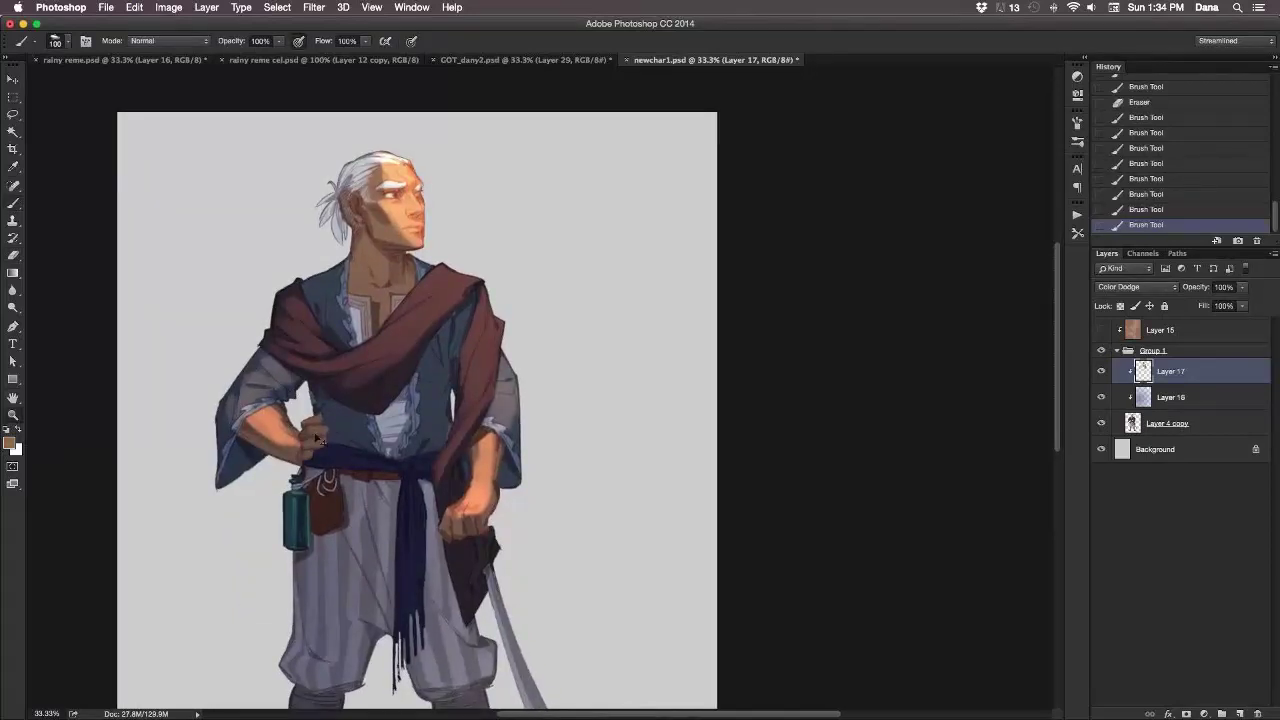
{"action": "key", "text": "super+z"}
{"action": "key", "text": "b"}
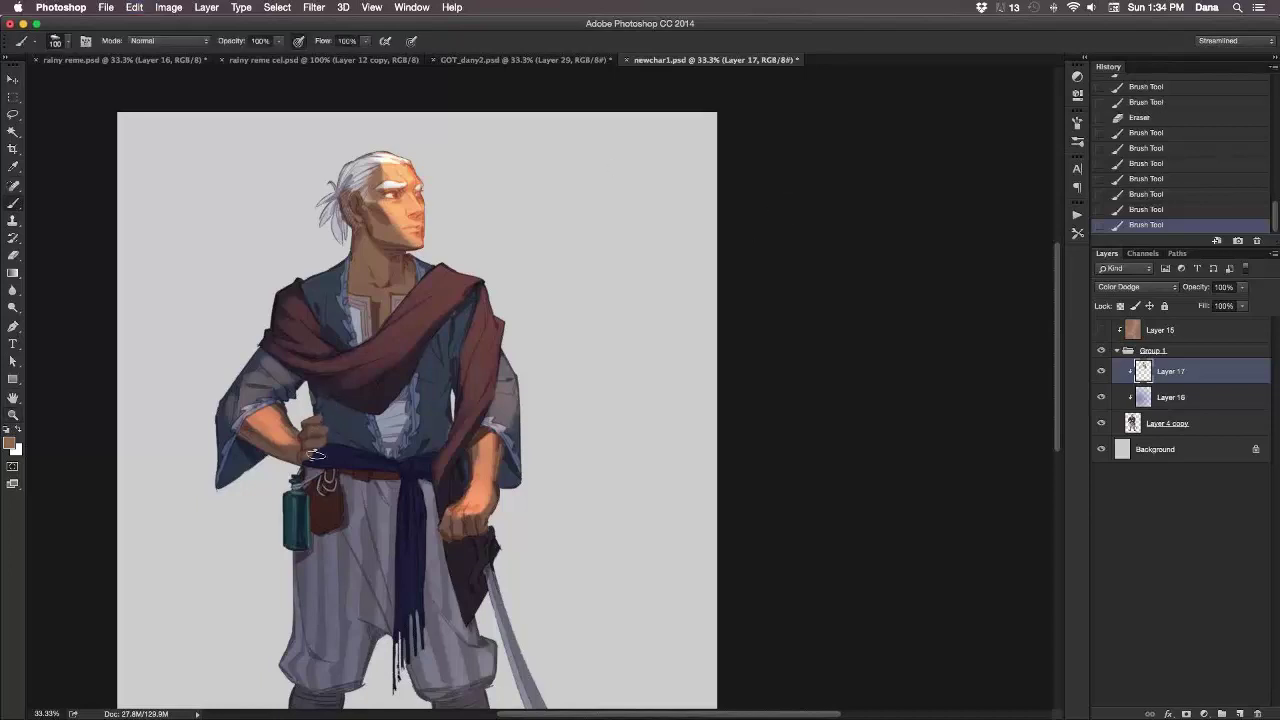
{"action": "left_click_drag", "start_coordinate": [316, 436], "coordinate": [314, 416]}
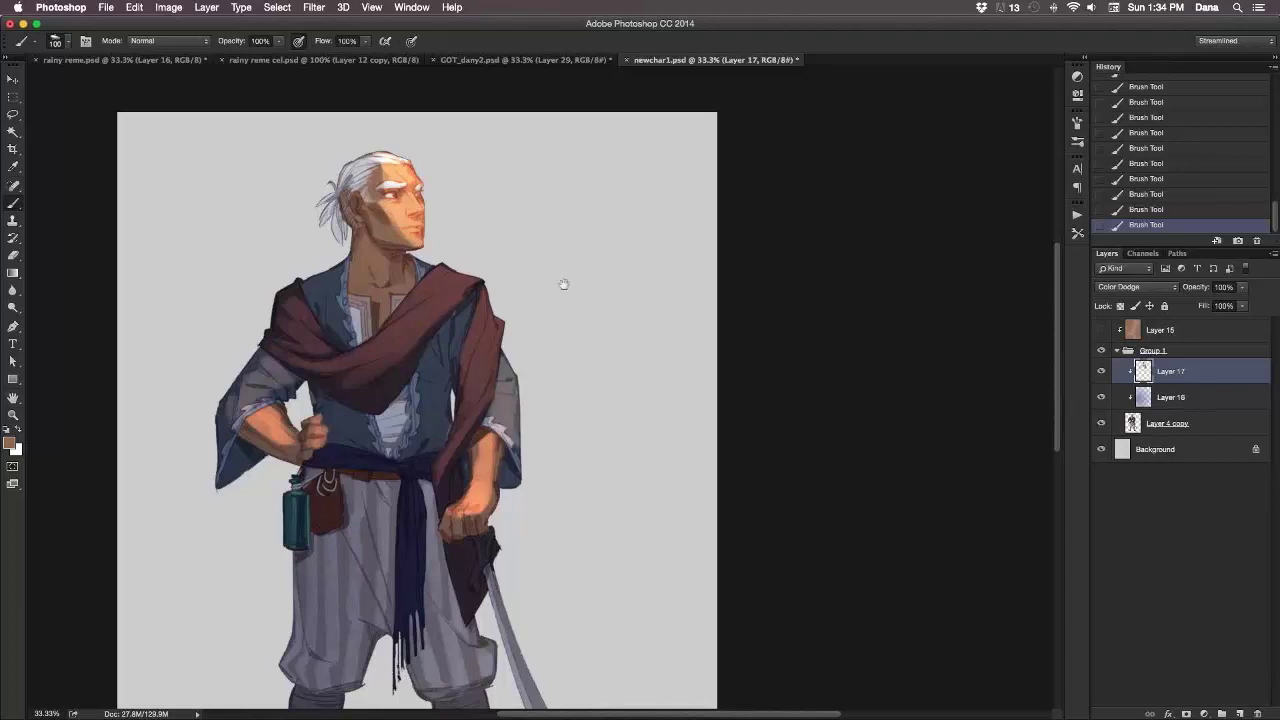
Erase light from the shawl's shadowed folds at the chest and the hip-hand shoulder.
{"action": "scroll", "coordinate": [564, 284], "scroll_direction": "down", "scroll_amount": 5}
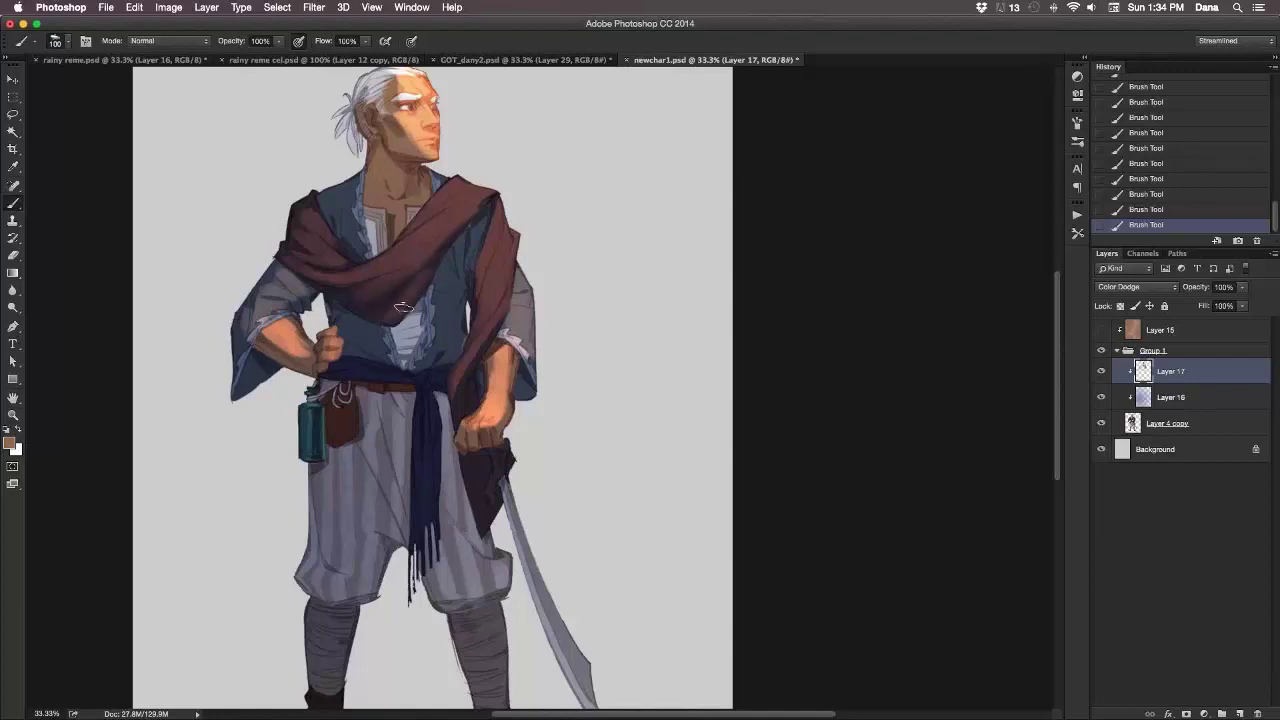
{"action": "key", "text": "e"}
{"action": "key", "text": "super+z"}
{"action": "mouse_move", "coordinate": [373, 327]}
{"action": "left_mouse_down"}
{"action": "mouse_move", "coordinate": [400, 322]}
{"action": "mouse_move", "coordinate": [442, 270]}
{"action": "left_mouse_up"}
{"action": "key", "text": "b"}
{"action": "key", "text": "e"}
{"action": "left_click_drag", "start_coordinate": [327, 242], "coordinate": [306, 215]}
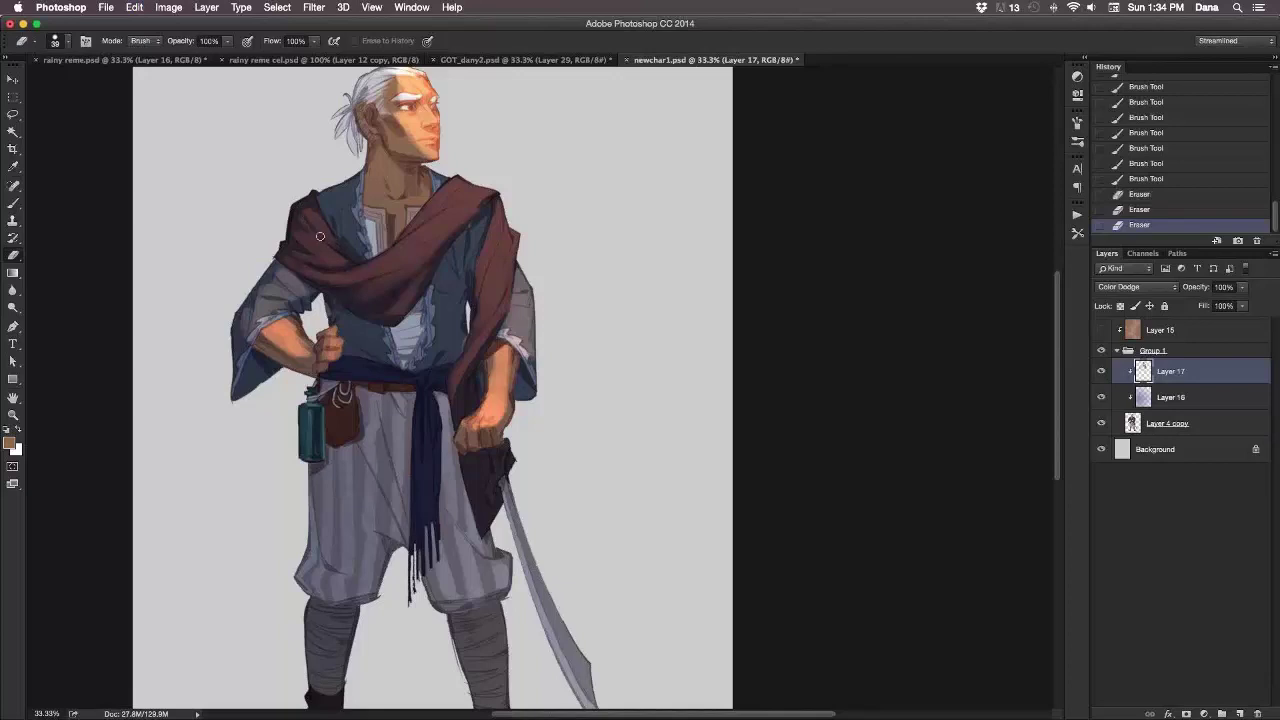
{"action": "left_click", "coordinate": [299, 200]}
{"action": "left_click", "coordinate": [290, 176]}
{"action": "key", "text": "b"}
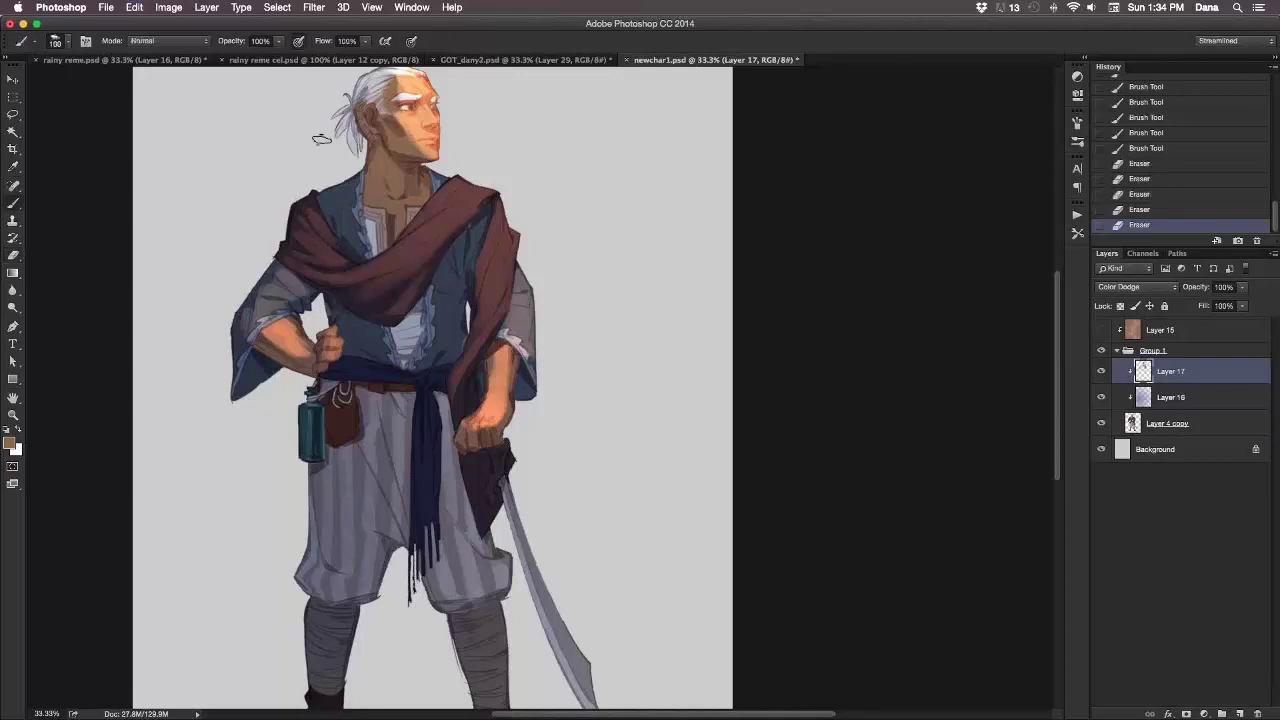
Paint light along the vest collar, its ruffled trim and the open shirt panel on the chest.
{"action": "scroll", "coordinate": [527, 333], "scroll_direction": "up", "scroll_amount": 4}
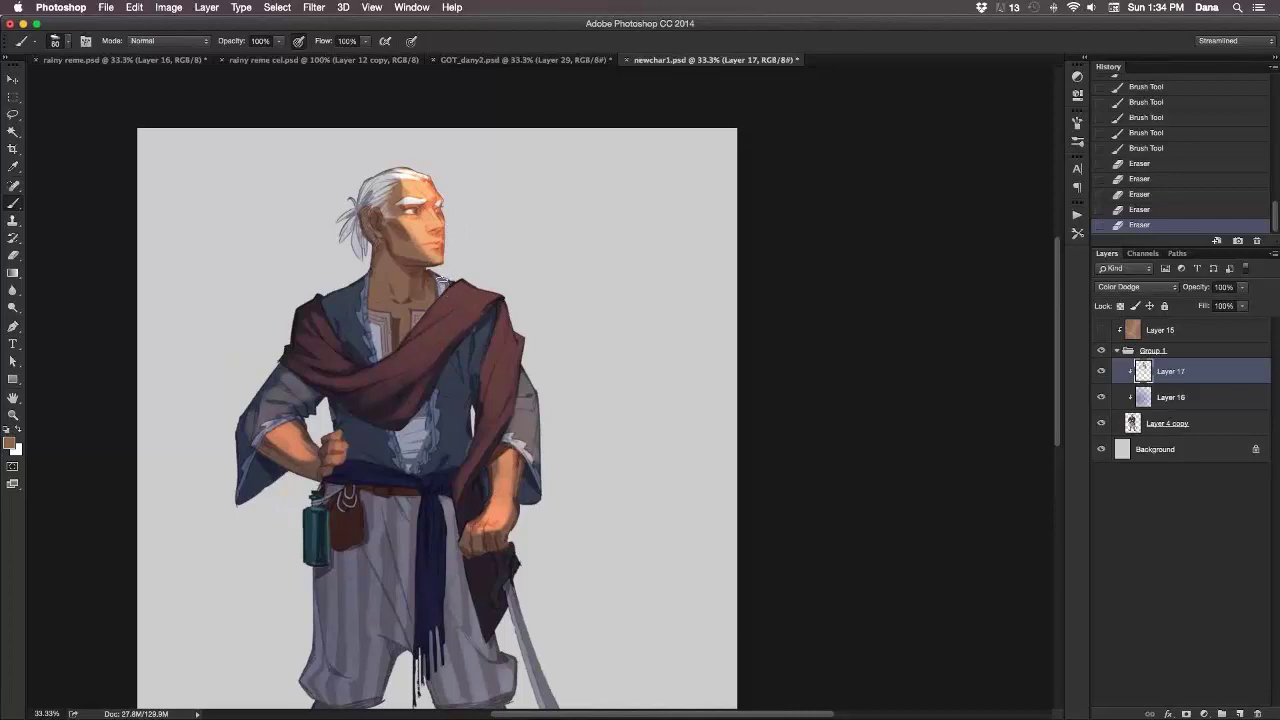
{"action": "mouse_move", "coordinate": [455, 268]}
{"action": "left_mouse_down"}
{"action": "mouse_move", "coordinate": [355, 333]}
{"action": "mouse_move", "coordinate": [338, 304]}
{"action": "left_mouse_up"}
{"action": "left_click_drag", "start_coordinate": [335, 316], "coordinate": [358, 310]}
{"action": "left_click_drag", "start_coordinate": [360, 350], "coordinate": [362, 316]}
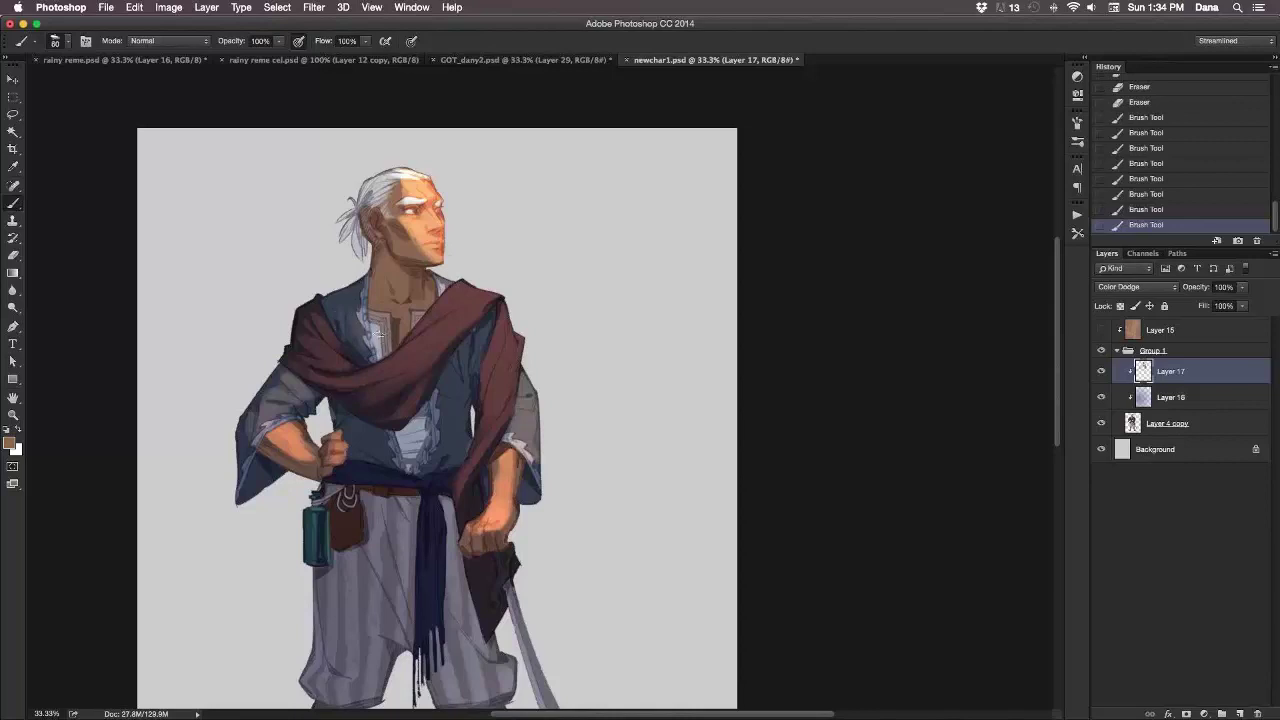
{"action": "key", "text": "e"}
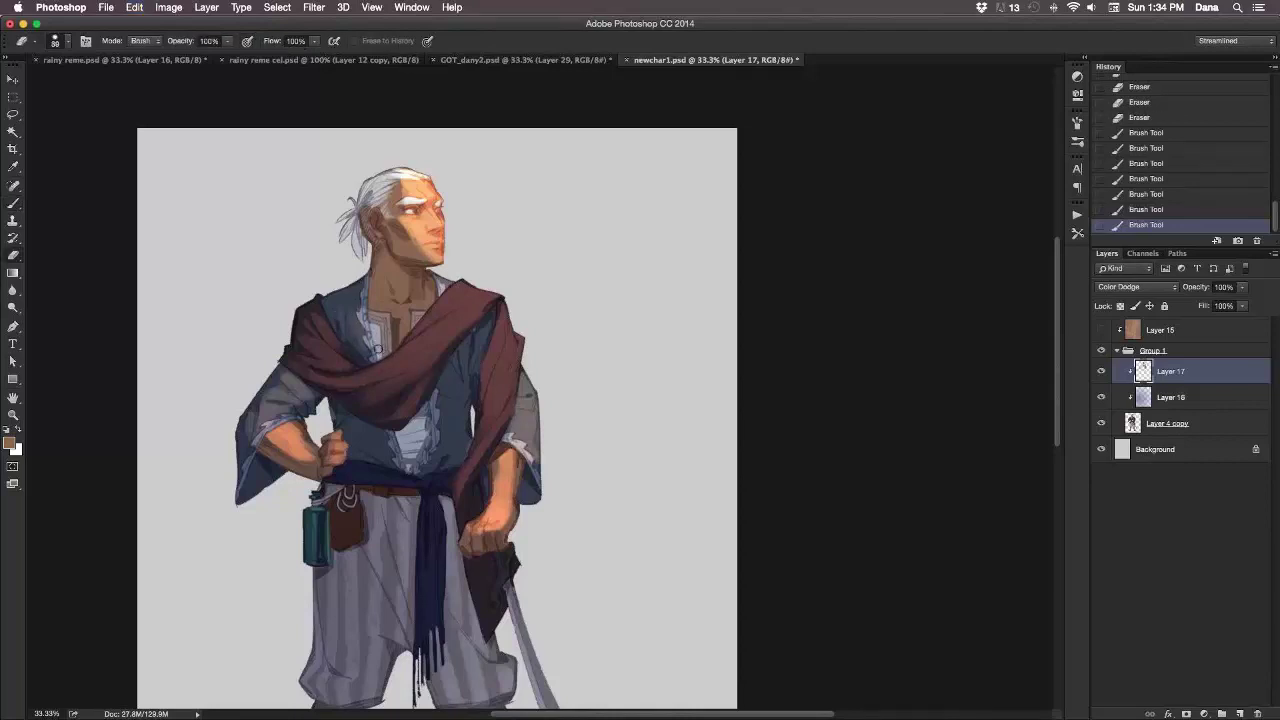
{"action": "key", "text": "b"}
{"action": "left_click_drag", "start_coordinate": [377, 324], "coordinate": [386, 333]}
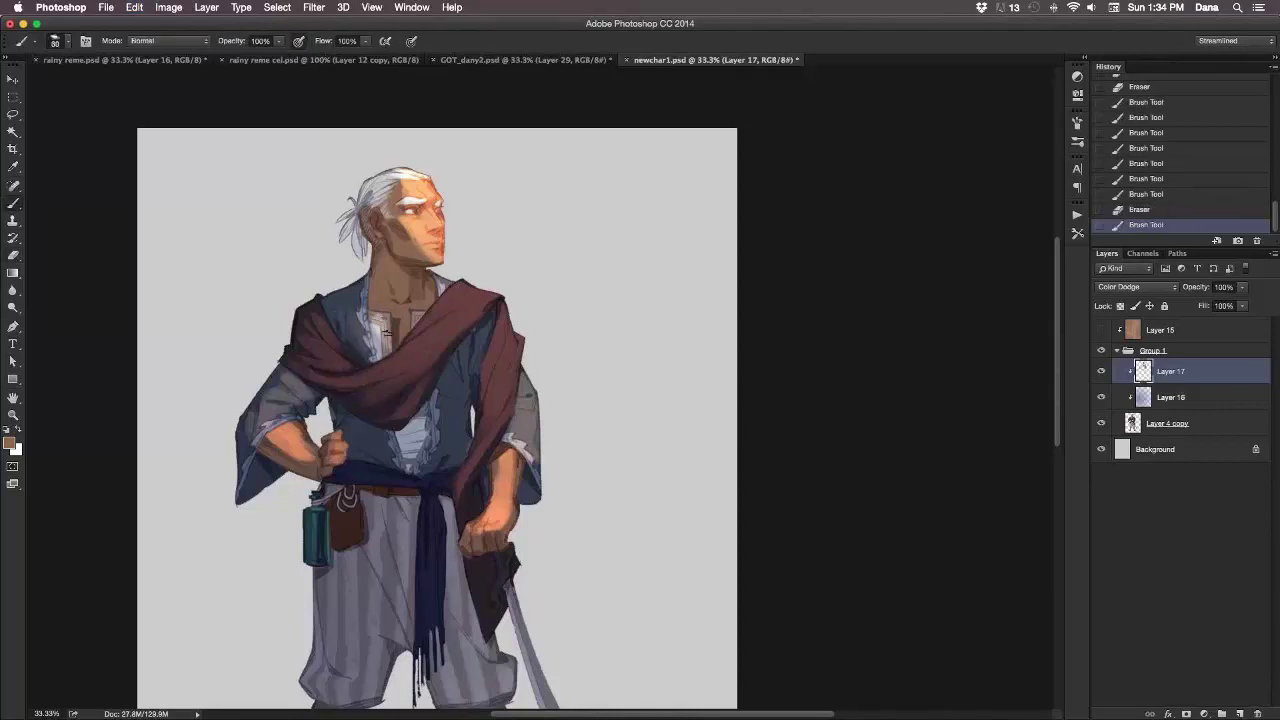
Erase the light spilling around the shirt panel and the open neckline.
{"action": "key", "text": "e"}
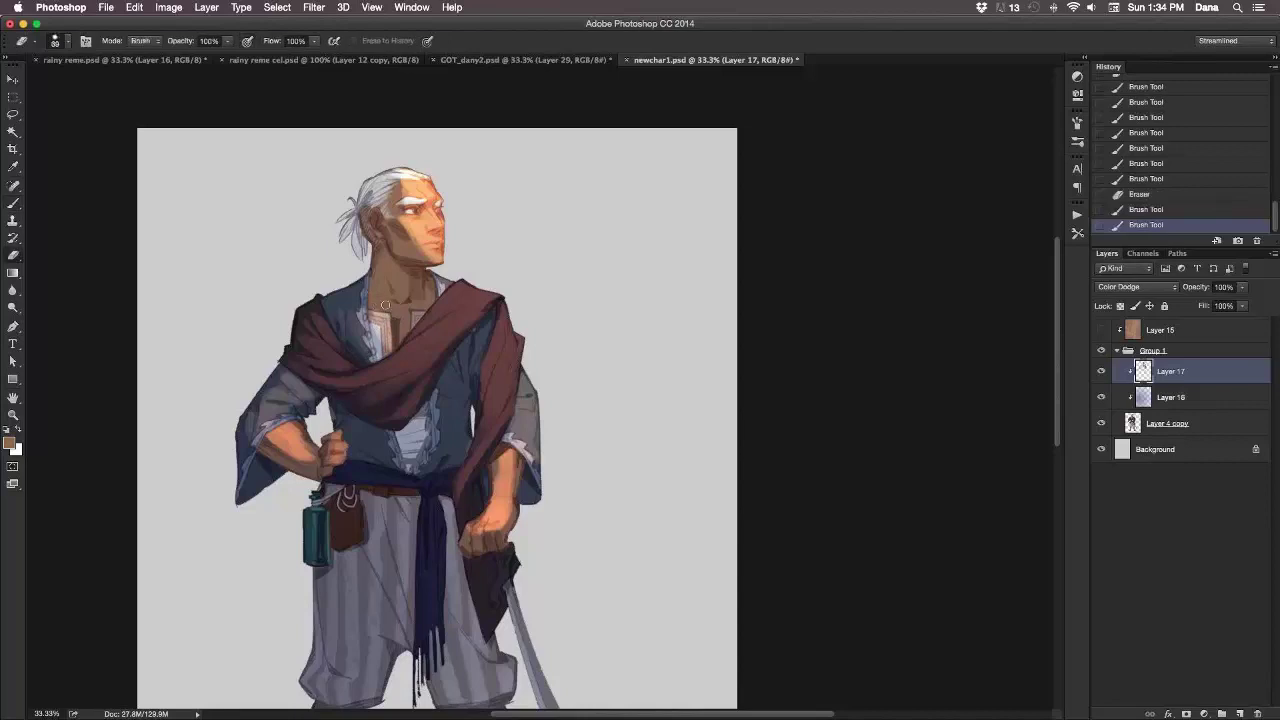
{"action": "left_click_drag", "start_coordinate": [381, 306], "coordinate": [388, 346]}
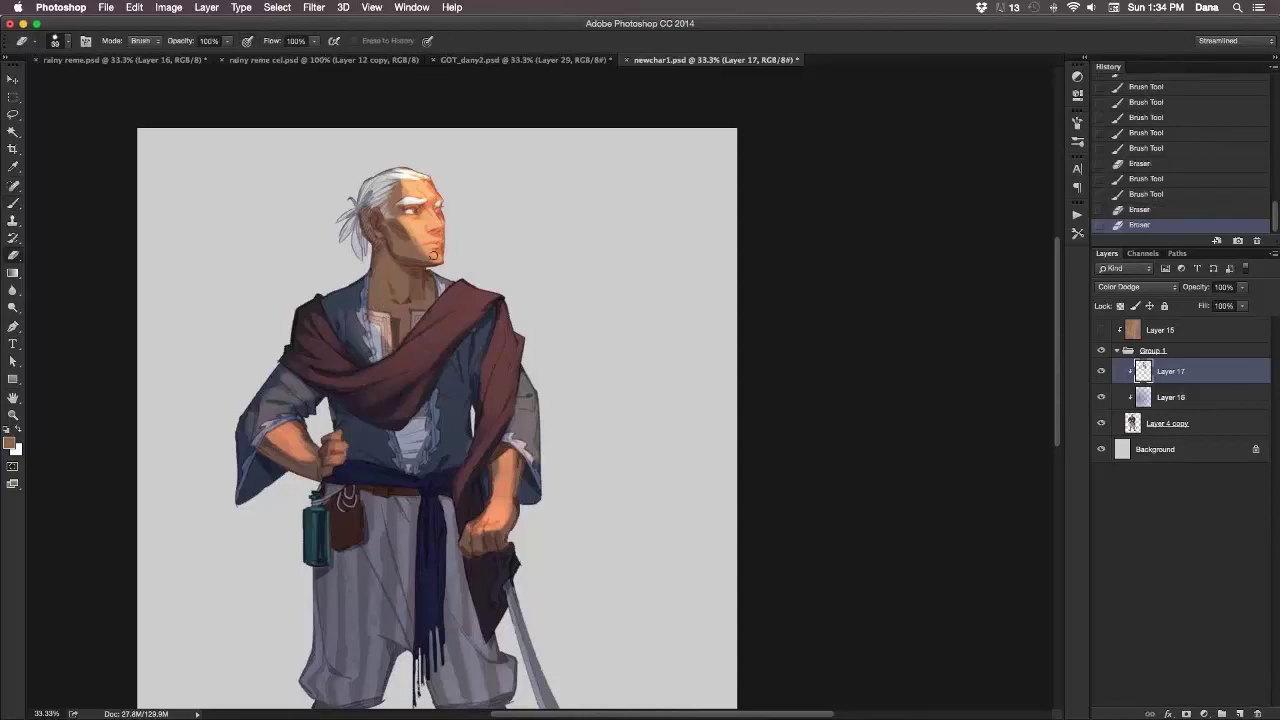
{"action": "key", "text": "super+z"}
{"action": "key", "text": "super+z"}
{"action": "key", "text": "b"}
{"action": "key", "text": "e"}
{"action": "left_click_drag", "start_coordinate": [379, 354], "coordinate": [420, 316]}
Undo the last stroke at the neckline, and refine the second shirt panel's light beside the shawl with eraser and brush.
{"action": "key", "text": "b"}
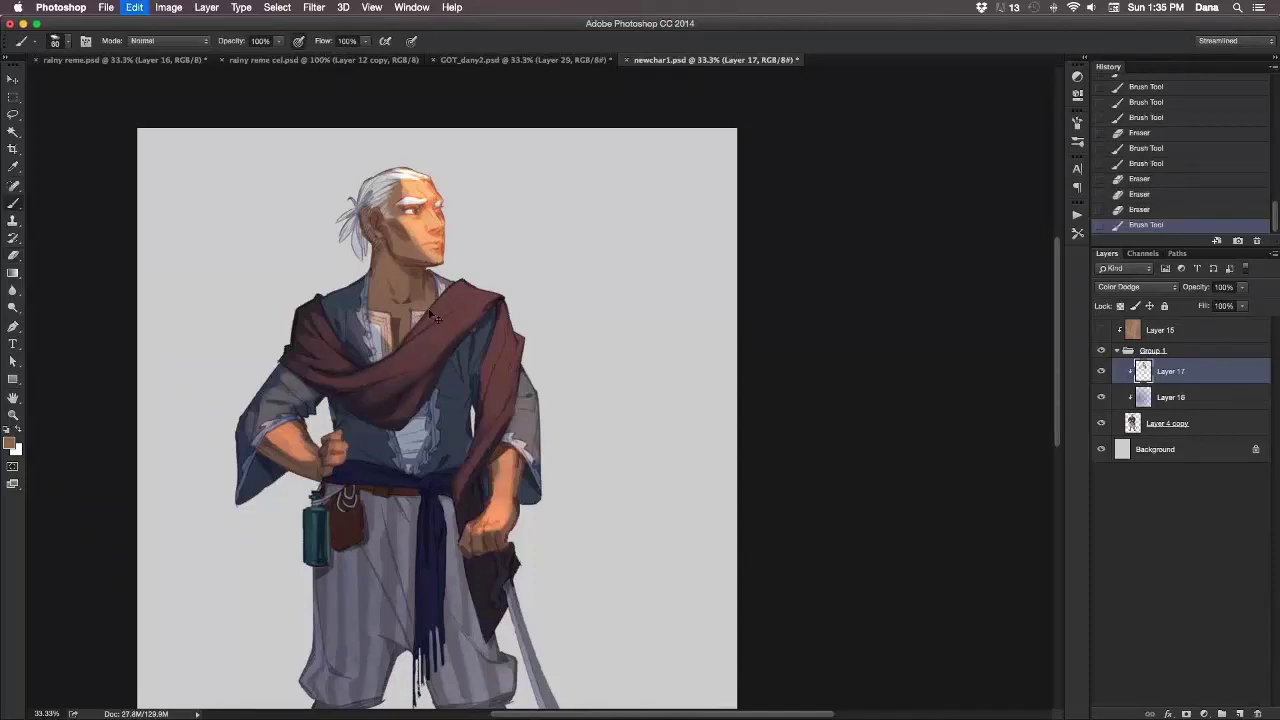
{"action": "key", "text": "super+z"}
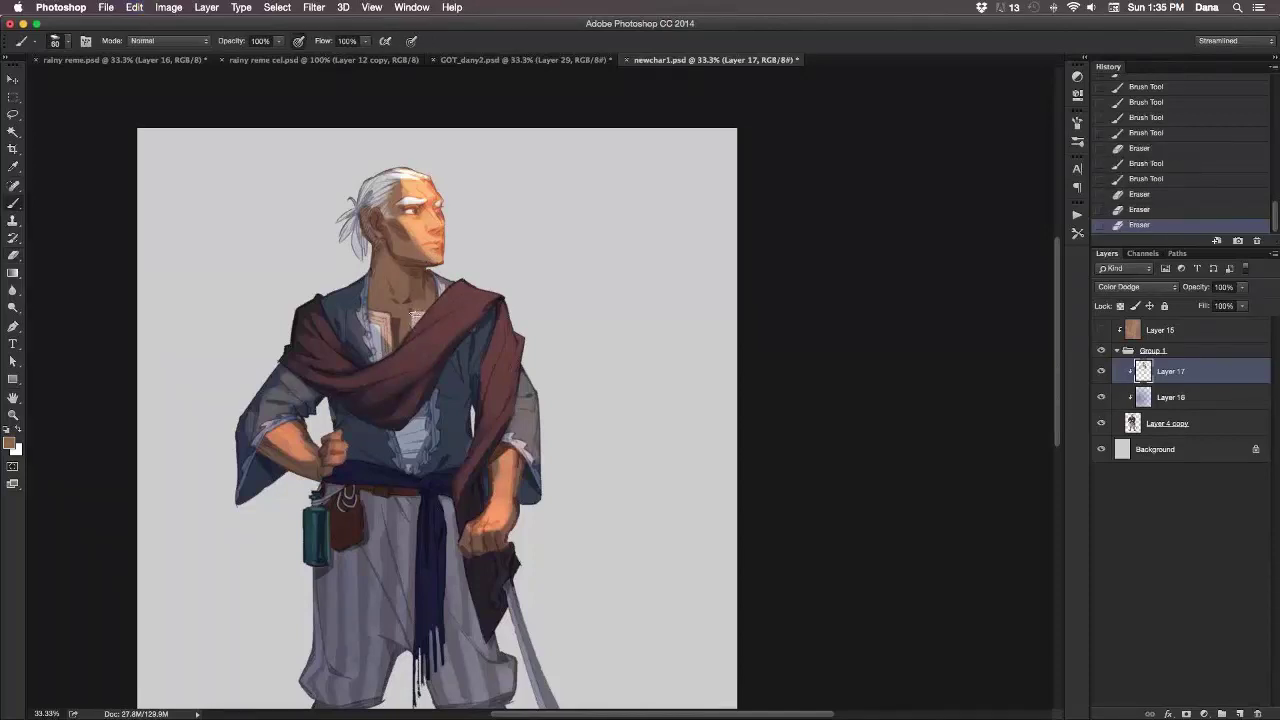
{"action": "key", "text": "e"}
{"action": "mouse_move", "coordinate": [414, 316]}
{"action": "left_mouse_down"}
{"action": "mouse_move", "coordinate": [445, 293]}
{"action": "mouse_move", "coordinate": [417, 334]}
{"action": "left_mouse_up"}
{"action": "key", "text": "b"}
{"action": "left_click_drag", "start_coordinate": [432, 330], "coordinate": [445, 337]}
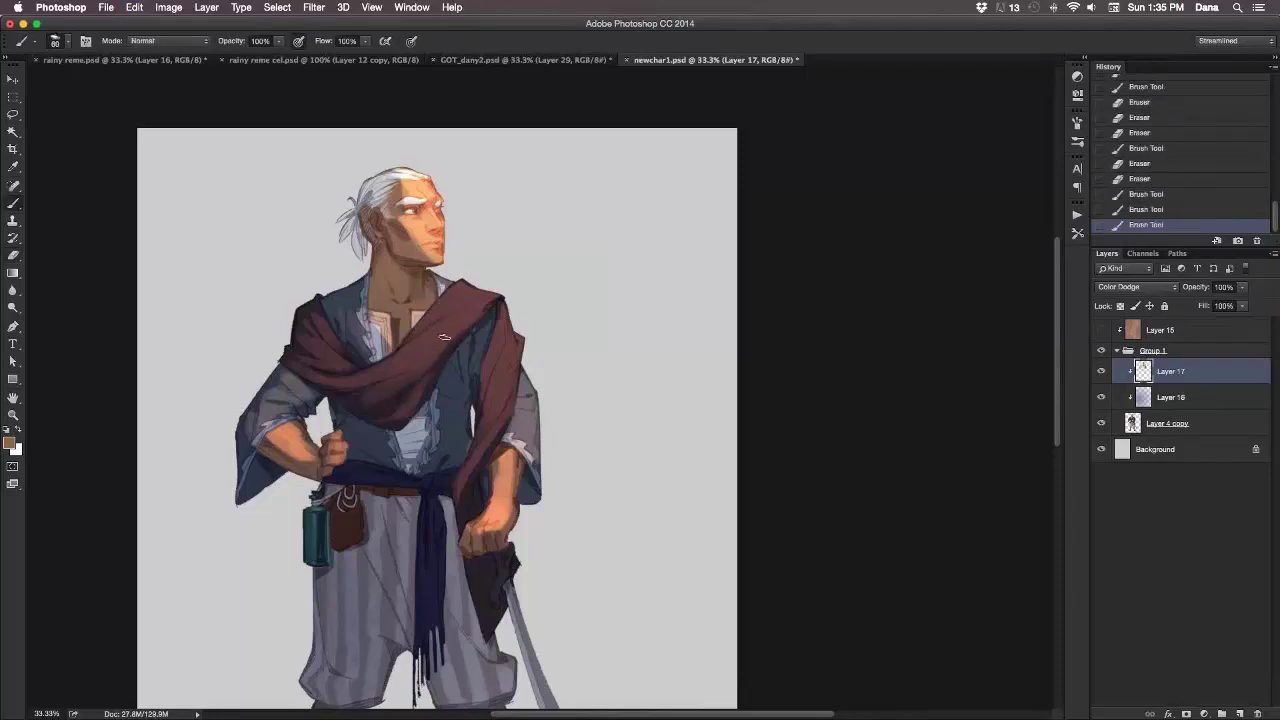
Add short strokes of light along the sword-side forearm and wrist.
{"action": "scroll", "coordinate": [415, 235], "scroll_direction": "down", "scroll_amount": 5}
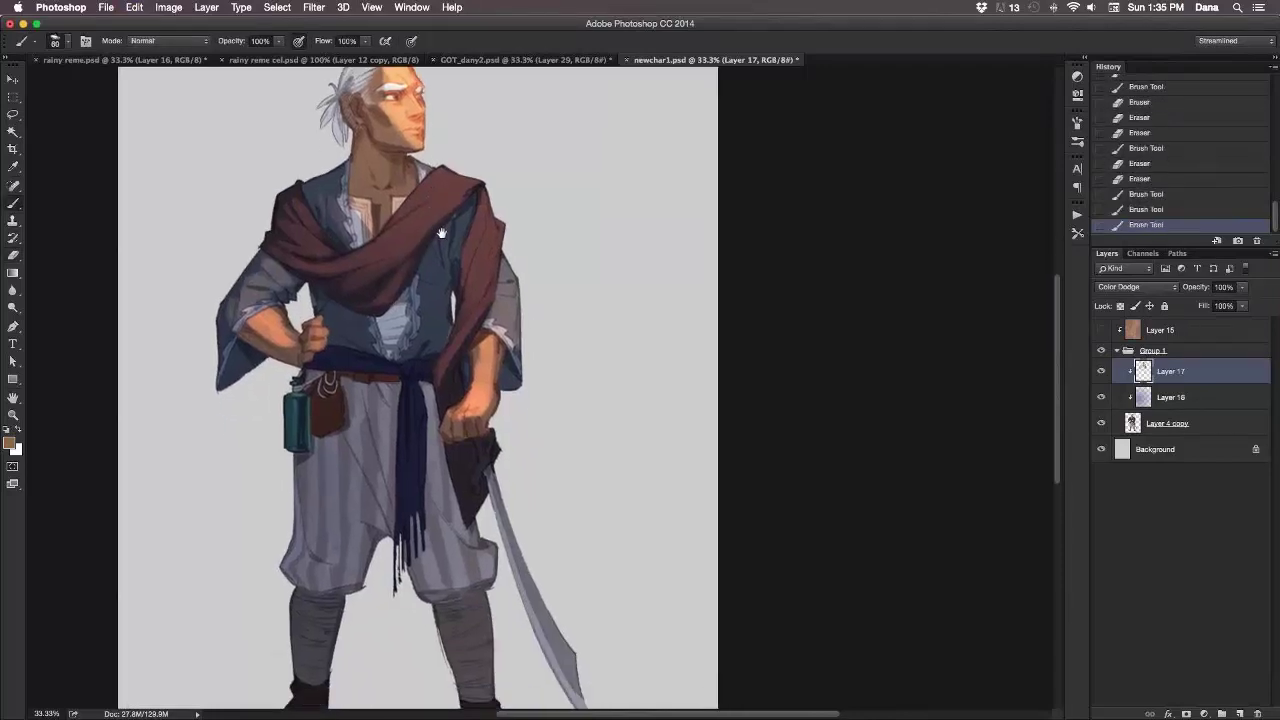
{"action": "left_click_drag", "start_coordinate": [480, 349], "coordinate": [478, 365]}
{"action": "left_click_drag", "start_coordinate": [481, 356], "coordinate": [480, 378]}
{"action": "left_click_drag", "start_coordinate": [485, 369], "coordinate": [484, 388]}
{"action": "left_click_drag", "start_coordinate": [488, 378], "coordinate": [486, 392]}
{"action": "left_click_drag", "start_coordinate": [489, 382], "coordinate": [491, 391]}
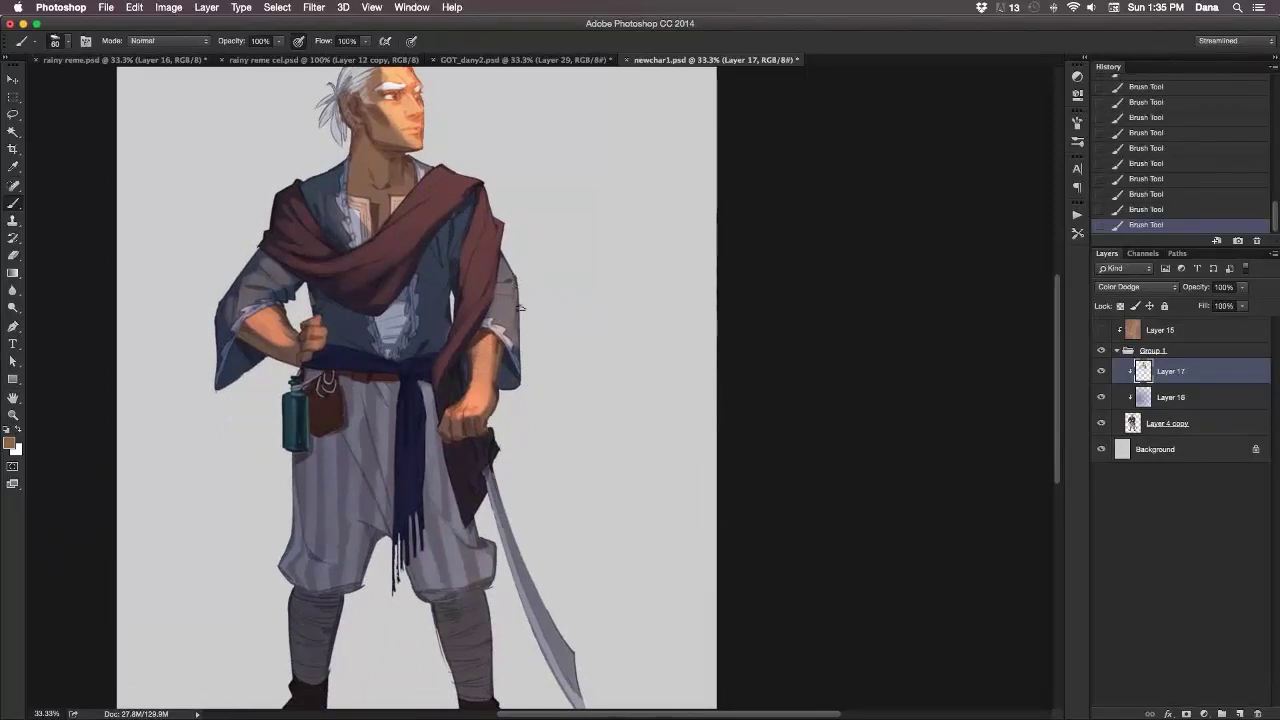
Try erasing light along the outer edge of the sword-side sleeve, and undo it.
{"action": "key", "text": "e"}
{"action": "mouse_move", "coordinate": [517, 308]}
{"action": "left_mouse_down"}
{"action": "mouse_move", "coordinate": [517, 352]}
{"action": "mouse_move", "coordinate": [513, 332]}
{"action": "left_mouse_up"}
{"action": "key", "text": "super+z"}
{"action": "key", "text": "super+z"}
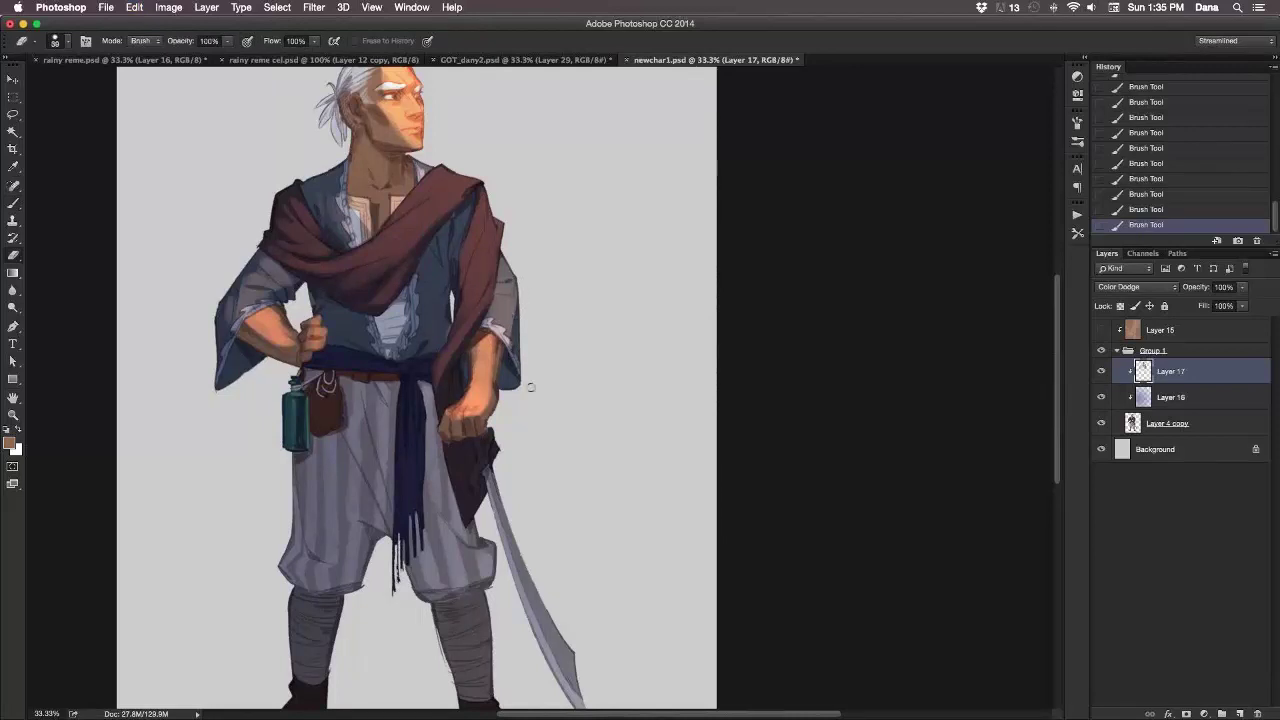
Paint light onto the lower vest panel between the fist on the hip and the shirt front.
{"action": "key", "text": "super+z"}
{"action": "key", "text": "b"}
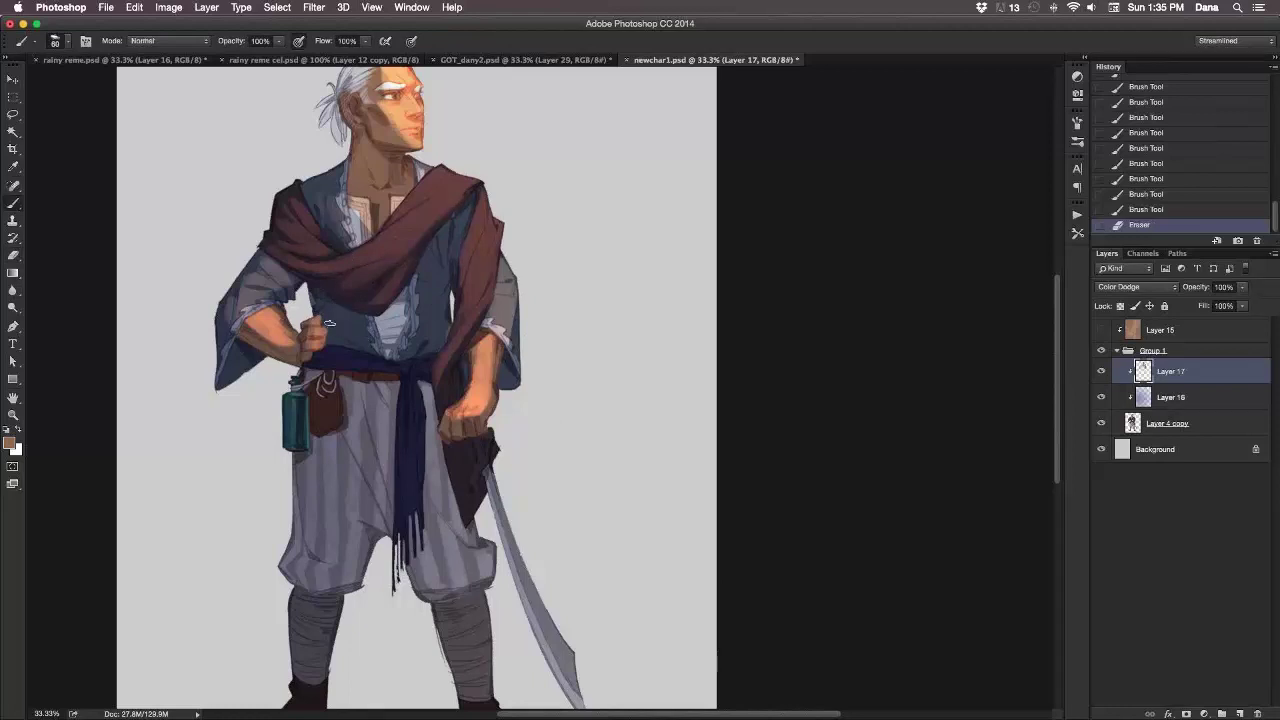
{"action": "mouse_move", "coordinate": [329, 323]}
{"action": "left_mouse_down"}
{"action": "mouse_move", "coordinate": [385, 356]}
{"action": "mouse_move", "coordinate": [376, 350]}
{"action": "left_mouse_up"}
{"action": "mouse_move", "coordinate": [377, 350]}
{"action": "left_mouse_down"}
{"action": "mouse_move", "coordinate": [328, 310]}
{"action": "mouse_move", "coordinate": [387, 351]}
{"action": "mouse_move", "coordinate": [356, 328]}
{"action": "left_mouse_up"}
{"action": "key", "text": "e"}
{"action": "key", "text": "b"}
{"action": "mouse_move", "coordinate": [352, 325]}
{"action": "left_mouse_down"}
{"action": "mouse_move", "coordinate": [365, 335]}
{"action": "mouse_move", "coordinate": [336, 284]}
{"action": "left_mouse_up"}
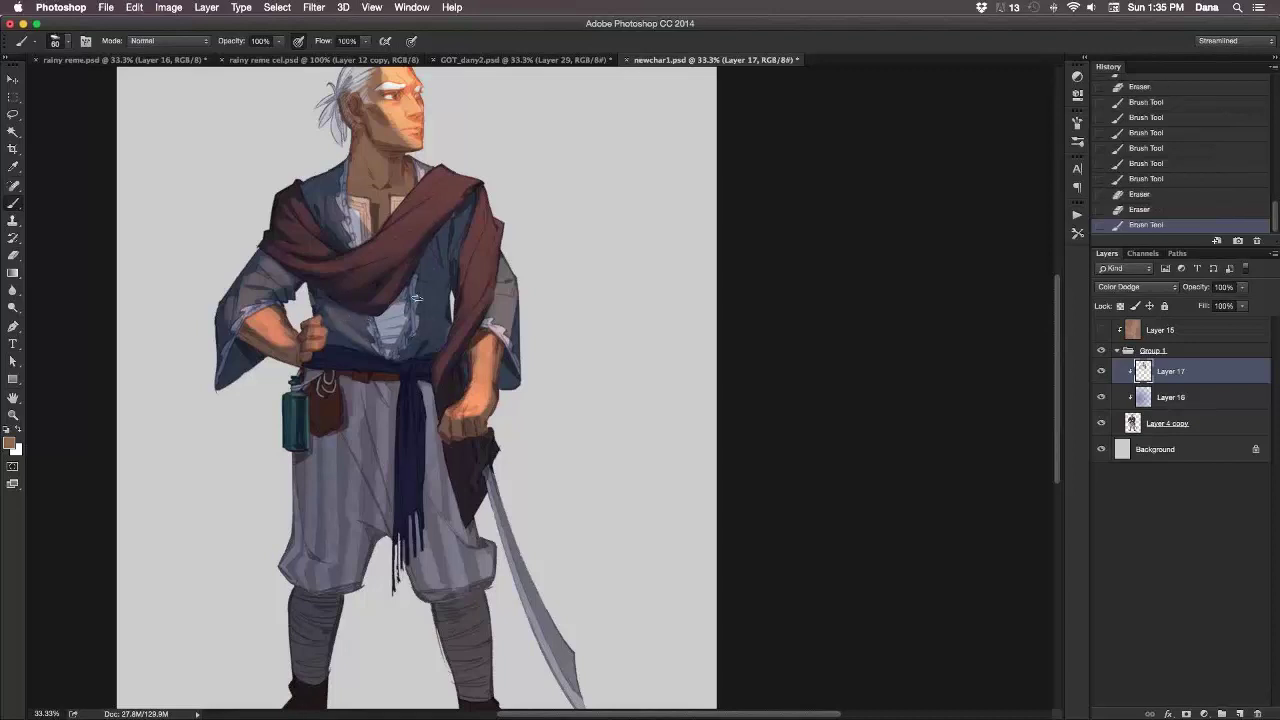
Add small strokes of light along the ruffled trim on the sword side of the shirt front.
{"action": "left_click_drag", "start_coordinate": [413, 336], "coordinate": [415, 338]}
{"action": "left_click_drag", "start_coordinate": [414, 337], "coordinate": [419, 340]}
{"action": "mouse_move", "coordinate": [418, 338]}
{"action": "left_mouse_down"}
{"action": "mouse_move", "coordinate": [437, 337]}
{"action": "mouse_move", "coordinate": [416, 304]}
{"action": "left_mouse_up"}
{"action": "key", "text": "e"}
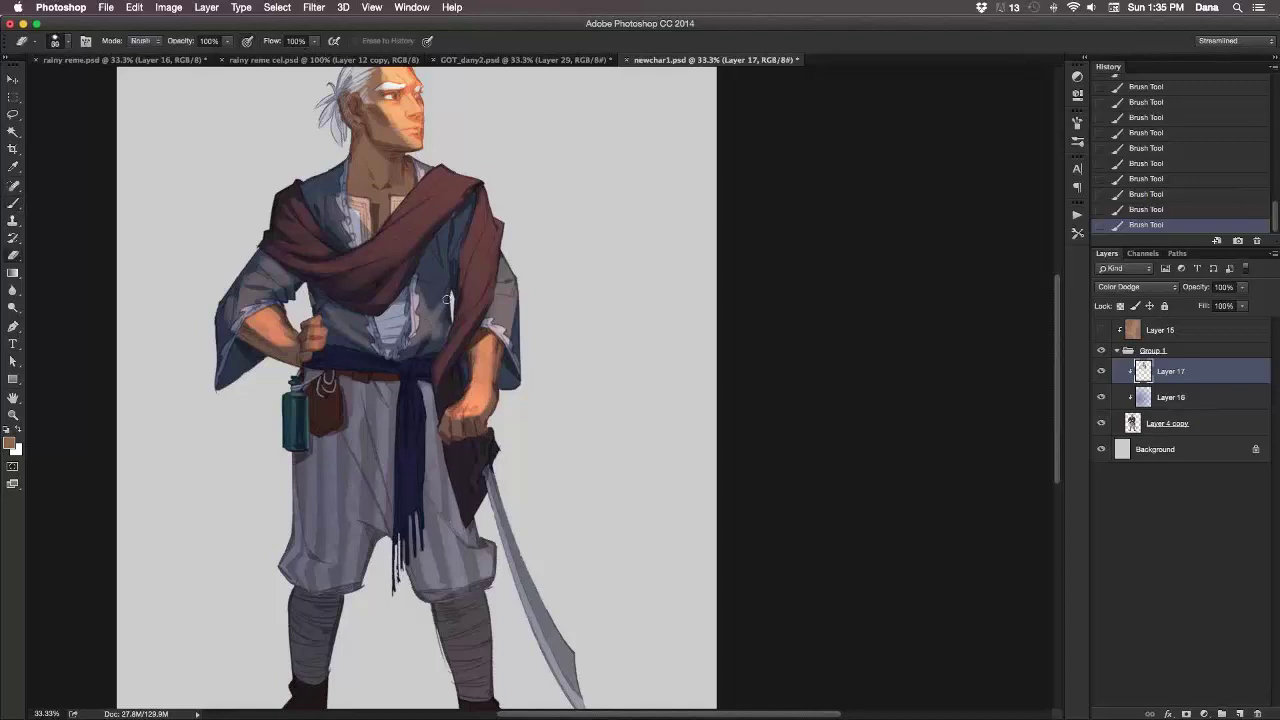
{"action": "key", "text": "b"}
Paint light with a smaller brush on the sword-side vest panel beside the hanging shawl.
{"action": "mouse_move", "coordinate": [443, 317]}
{"action": "left_mouse_down"}
{"action": "mouse_move", "coordinate": [452, 293]}
{"action": "mouse_move", "coordinate": [443, 304]}
{"action": "left_mouse_up"}
{"action": "left_click_drag", "start_coordinate": [444, 300], "coordinate": [447, 291]}
{"action": "key", "text": "bracketleft"}
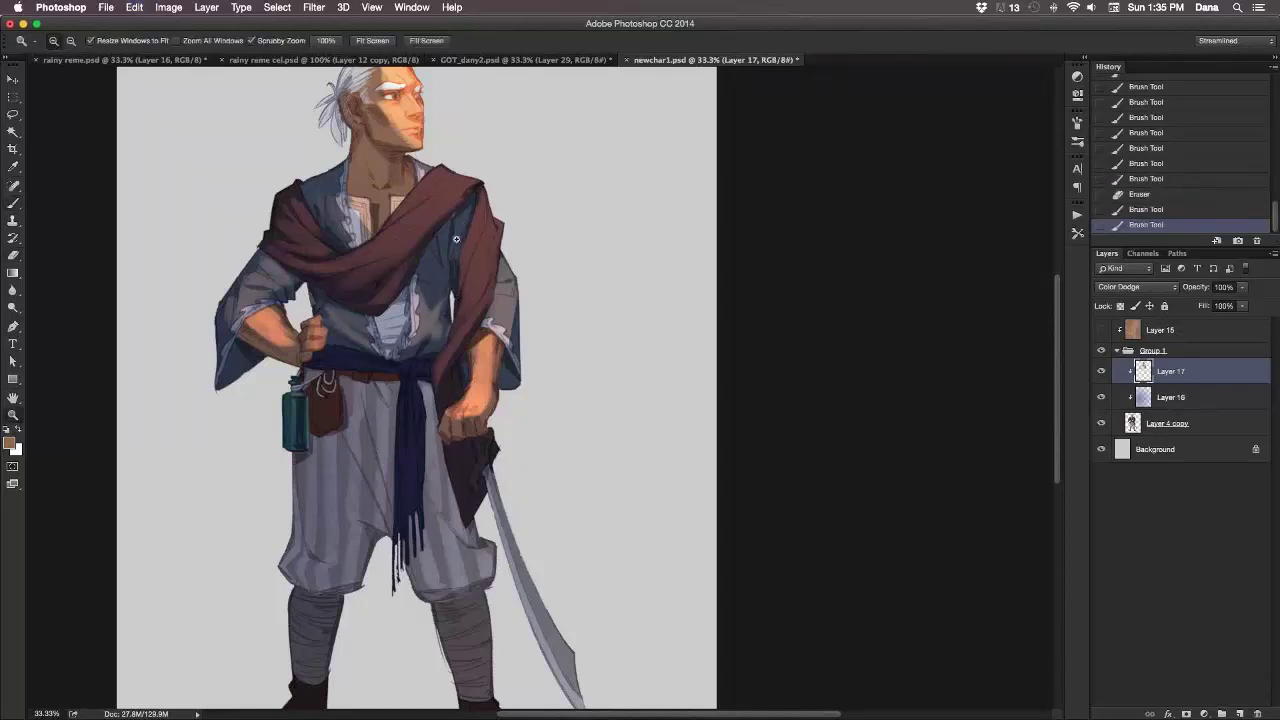
{"action": "key", "text": "bracketleft"}
{"action": "left_click", "coordinate": [437, 321]}
{"action": "left_click", "coordinate": [436, 323]}
{"action": "left_click", "coordinate": [435, 325]}
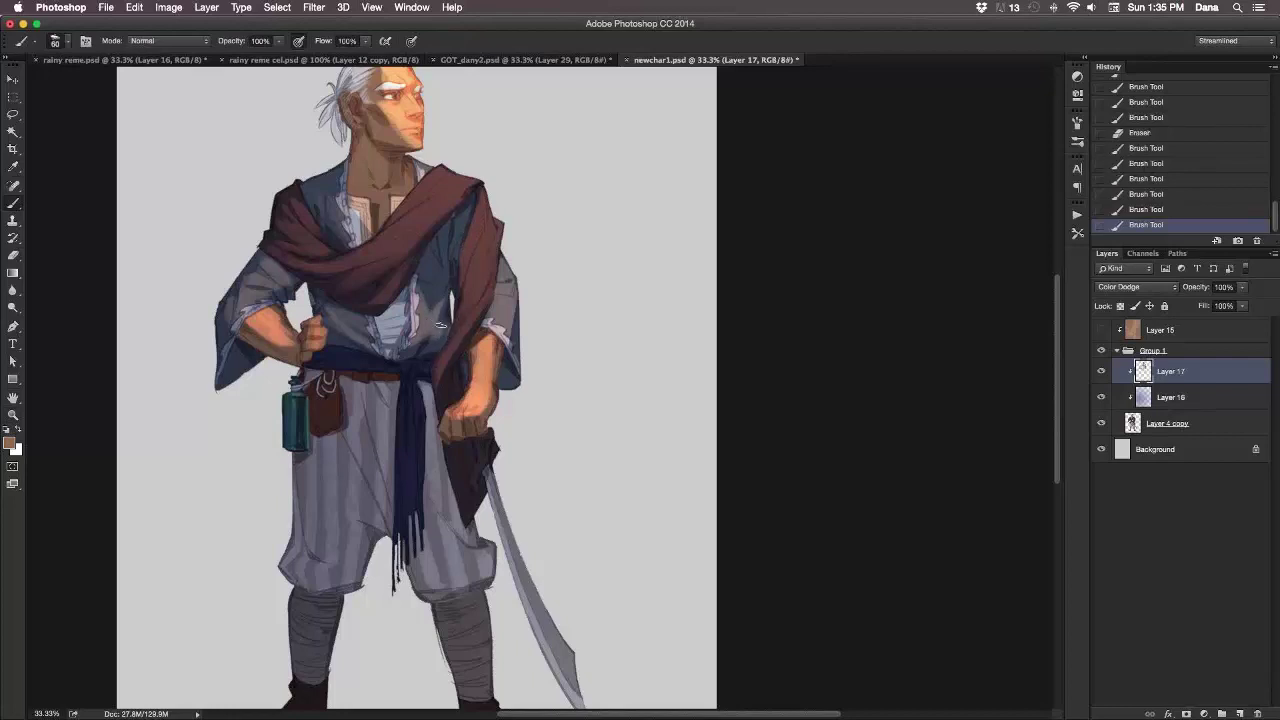
{"action": "left_click", "coordinate": [434, 327]}
{"action": "left_click", "coordinate": [433, 329]}
Erase the light at the bottom of the sword-side vest panel just above the sash.
{"action": "key", "text": "e"}
{"action": "left_click", "coordinate": [430, 342]}
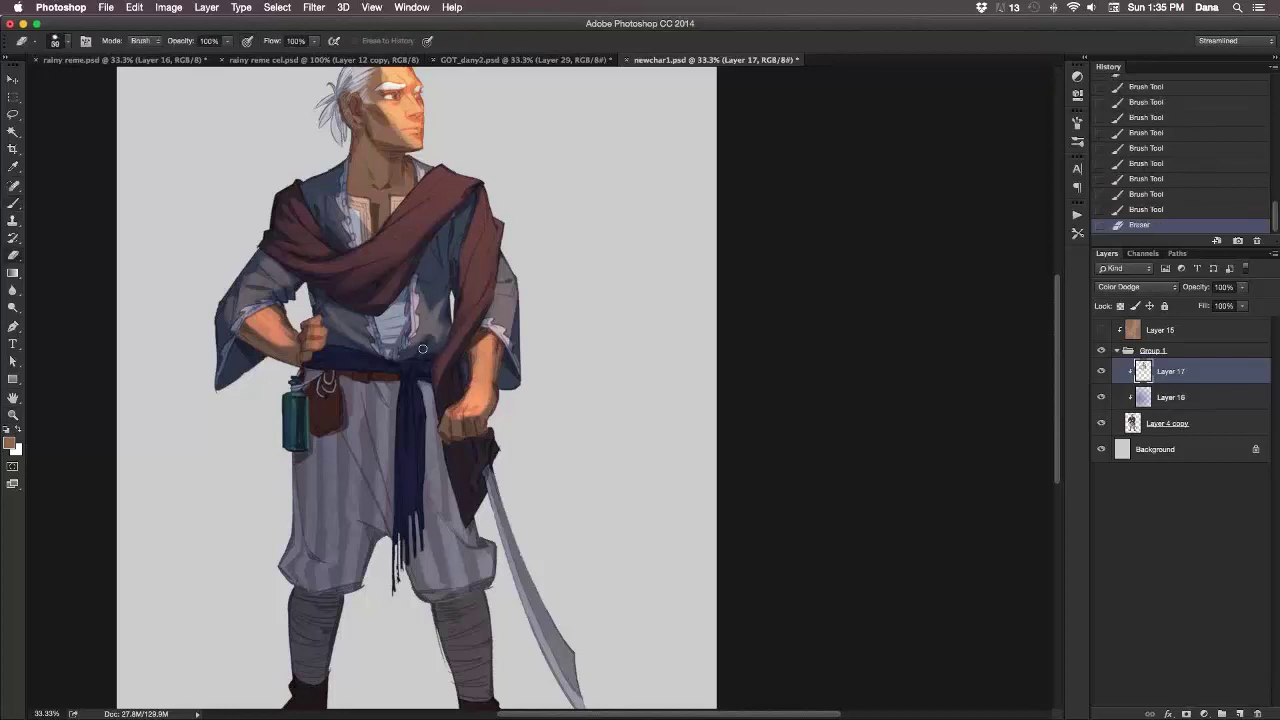
{"action": "left_click", "coordinate": [424, 345]}
{"action": "left_click", "coordinate": [428, 346]}
{"action": "left_click", "coordinate": [432, 344]}
Paint light on the folds across the middle of the sword-side vest panel, undoing misplaced strokes.
{"action": "key", "text": "b"}
{"action": "left_click_drag", "start_coordinate": [424, 334], "coordinate": [462, 275]}
{"action": "key", "text": "super+z"}
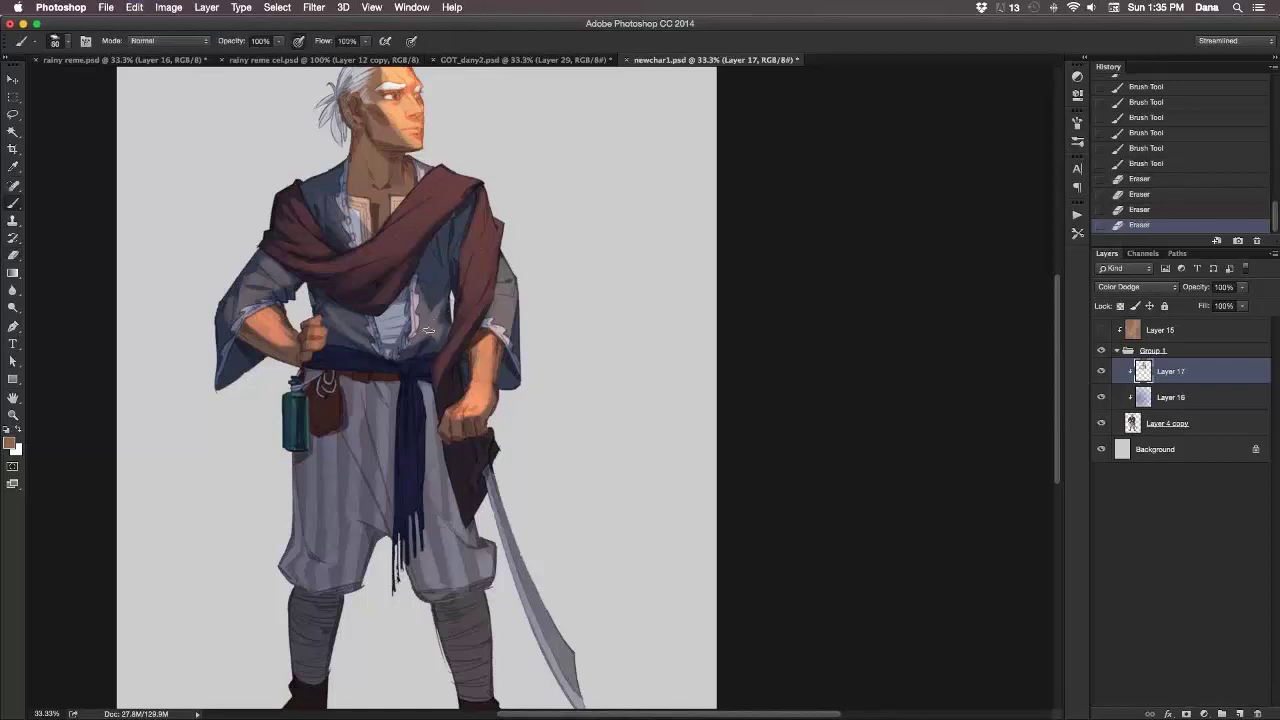
{"action": "left_click_drag", "start_coordinate": [430, 330], "coordinate": [434, 256]}
{"action": "left_click", "coordinate": [435, 290]}
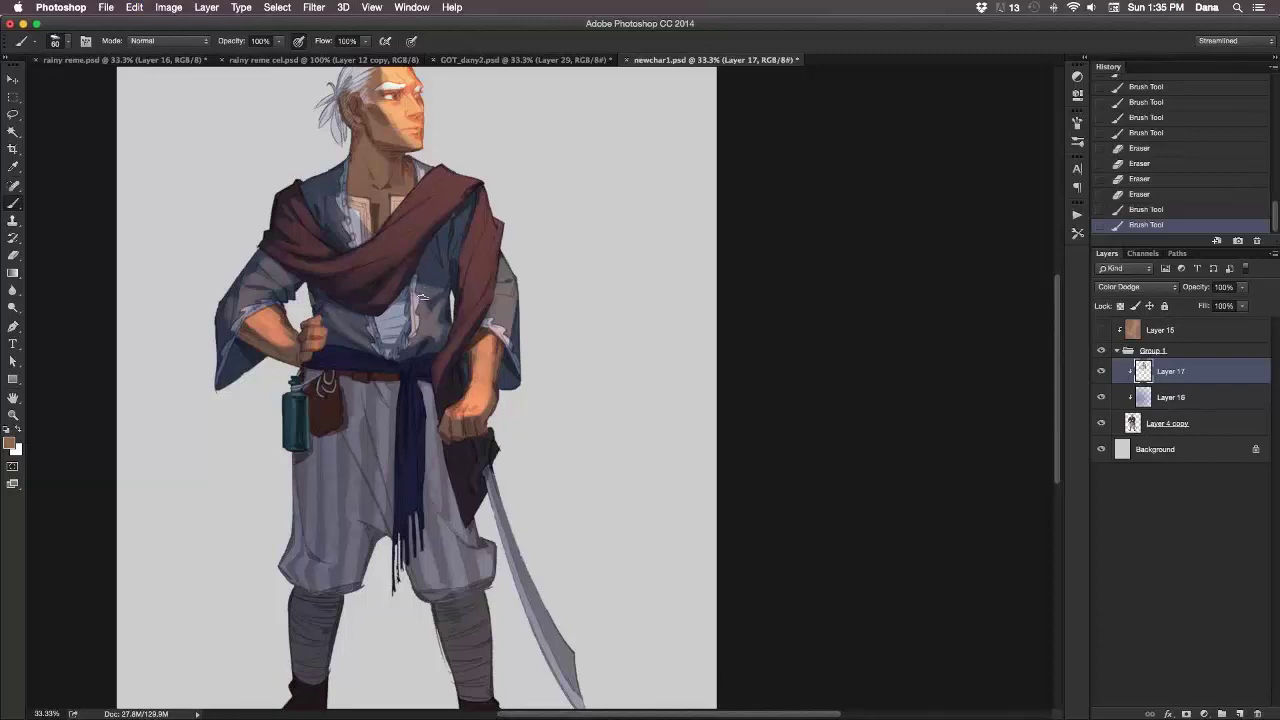
{"action": "left_click", "coordinate": [424, 297]}
{"action": "left_click", "coordinate": [438, 292]}
{"action": "key", "text": "super+z"}
{"action": "left_click_drag", "start_coordinate": [426, 301], "coordinate": [442, 289]}
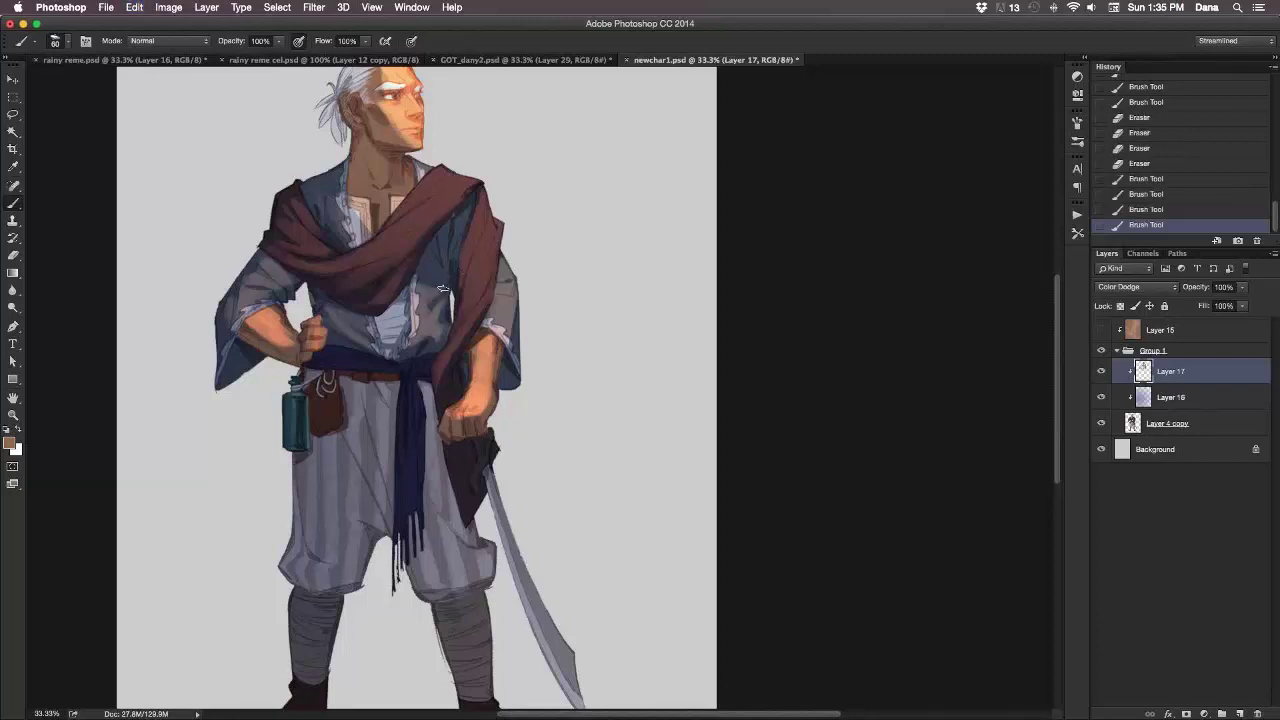
{"action": "left_click", "coordinate": [434, 290]}
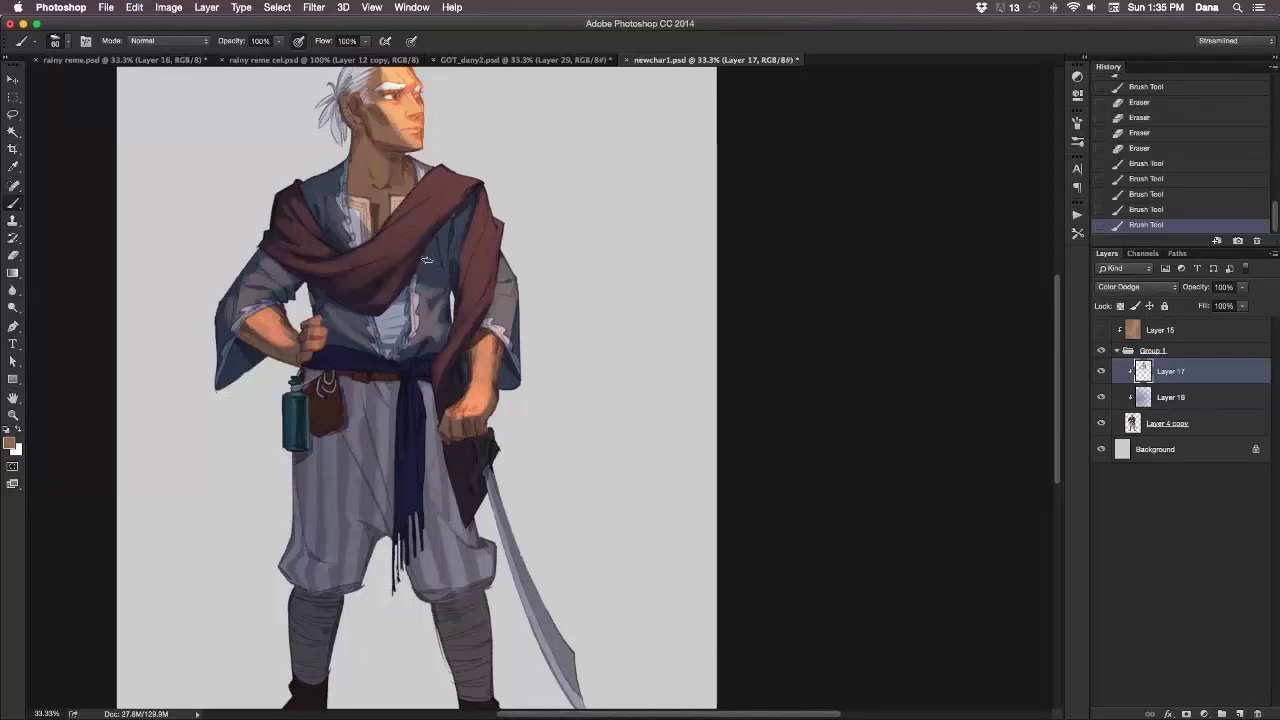
Extend the strokes of light up the sword-side vest panel toward the shoulder under the shawl.
{"action": "left_click", "coordinate": [436, 268]}
{"action": "left_click", "coordinate": [438, 262]}
{"action": "left_click", "coordinate": [444, 244]}
{"action": "left_click", "coordinate": [447, 242]}
{"action": "left_click", "coordinate": [464, 222]}
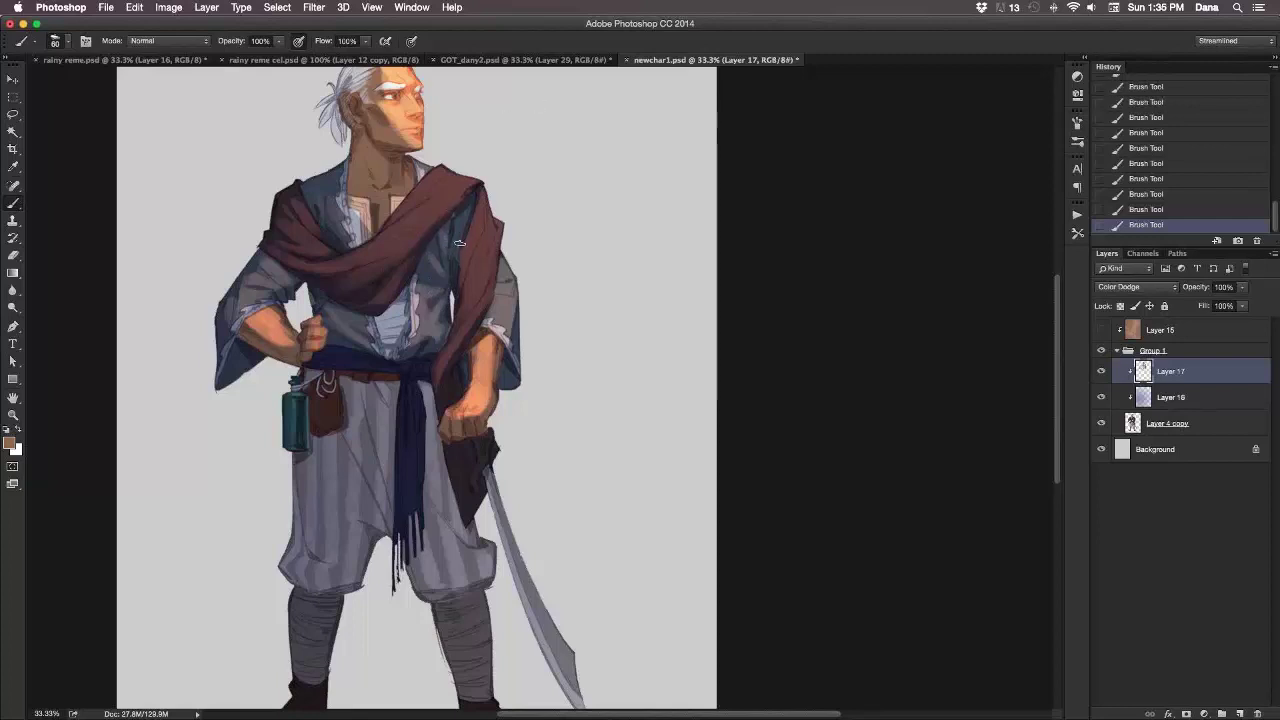
Enlarge the brush to 200 and sweep light down the sword-side trouser leg and leg wrap.
{"action": "left_click_drag", "start_coordinate": [573, 302], "coordinate": [600, 236]}
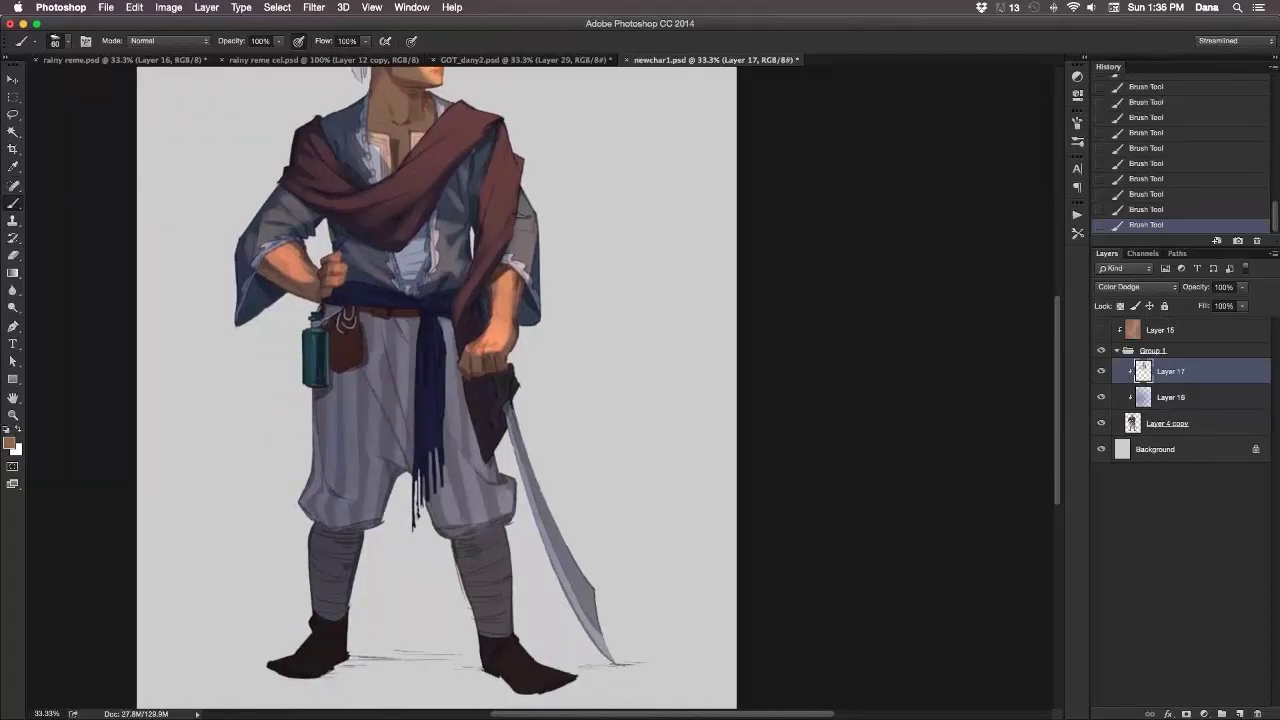
{"action": "key", "text": "bracketright"}
{"action": "key", "text": "bracketright"}
{"action": "key", "text": "bracketright"}
{"action": "key", "text": "bracketright"}
{"action": "key", "text": "bracketright"}
{"action": "mouse_move", "coordinate": [436, 350]}
{"action": "left_mouse_down"}
{"action": "mouse_move", "coordinate": [478, 568]}
{"action": "mouse_move", "coordinate": [484, 522]}
{"action": "left_mouse_up"}
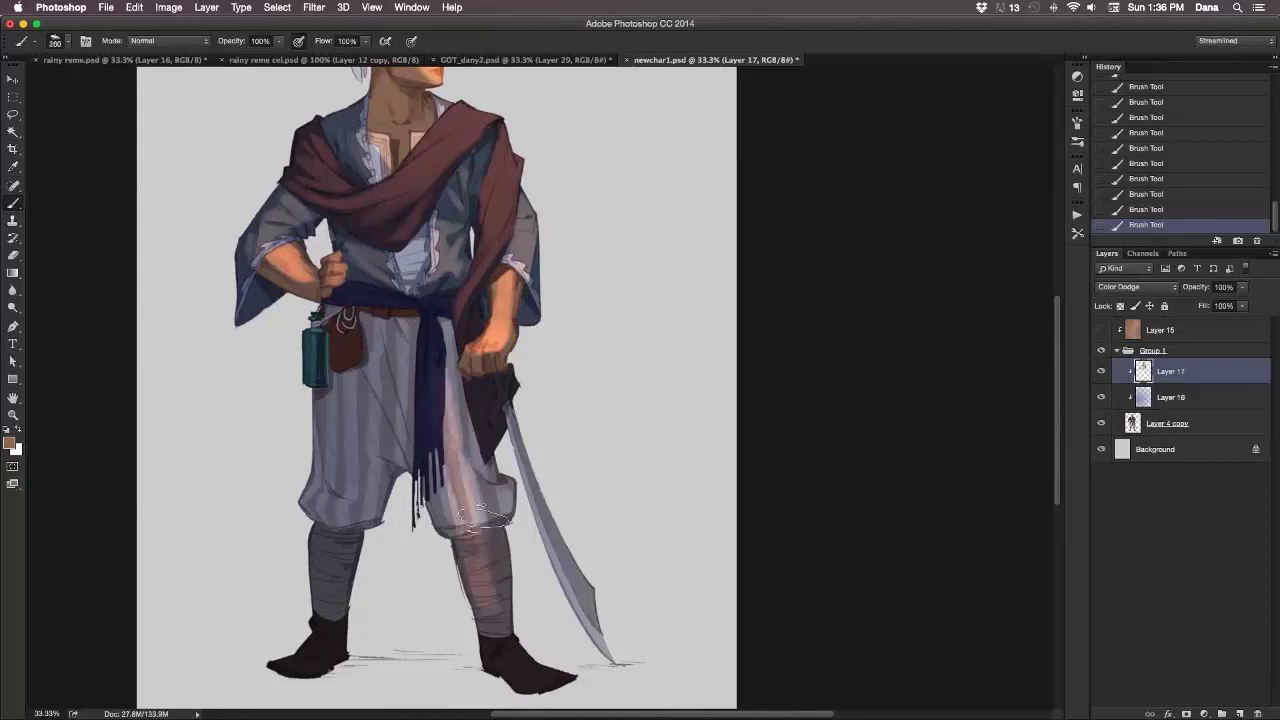
Strengthen the light on the sword-side leg with a larger brush and spread it along the sword blade.
{"action": "key", "text": "bracketright"}
{"action": "key", "text": "bracketright"}
{"action": "key", "text": "bracketright"}
{"action": "key", "text": "bracketright"}
{"action": "mouse_move", "coordinate": [434, 358]}
{"action": "left_mouse_down"}
{"action": "mouse_move", "coordinate": [500, 622]}
{"action": "mouse_move", "coordinate": [490, 550]}
{"action": "left_mouse_up"}
{"action": "mouse_move", "coordinate": [518, 424]}
{"action": "left_mouse_down"}
{"action": "mouse_move", "coordinate": [603, 583]}
{"action": "mouse_move", "coordinate": [584, 508]}
{"action": "mouse_move", "coordinate": [646, 674]}
{"action": "left_mouse_up"}
{"action": "key", "text": "bracketleft"}
{"action": "key", "text": "bracketleft"}
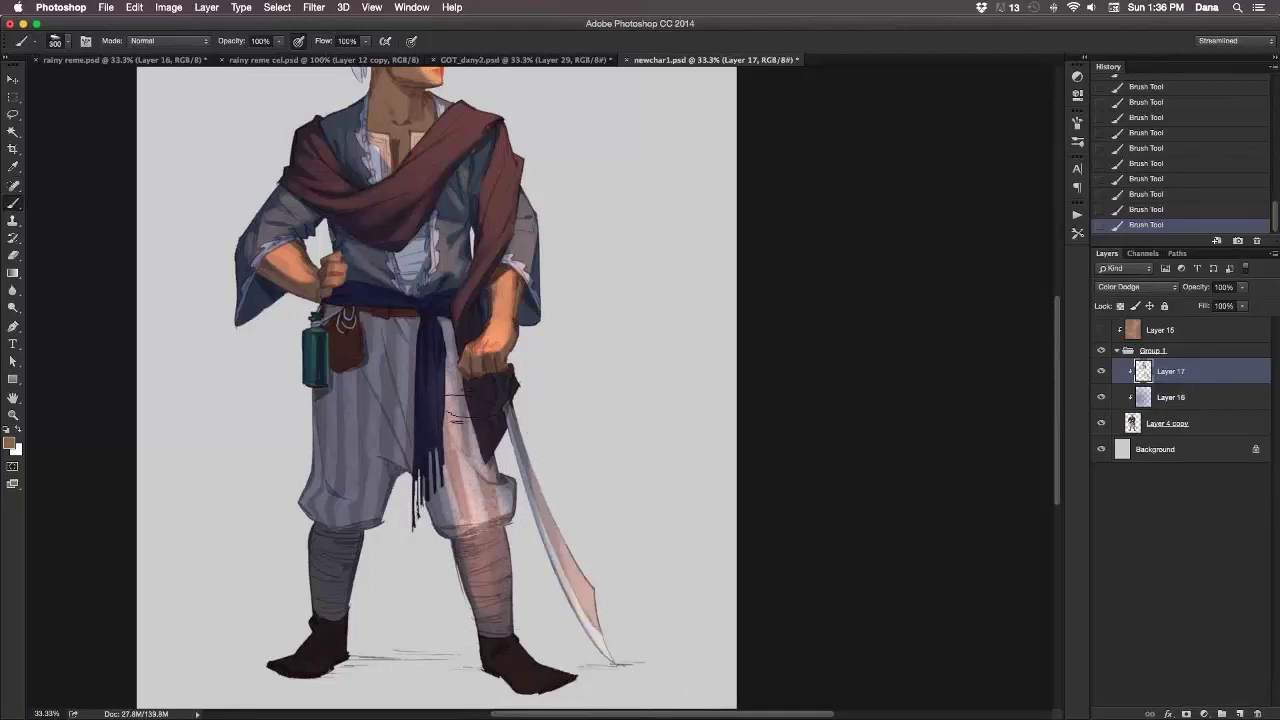
{"action": "mouse_move", "coordinate": [460, 420]}
{"action": "left_mouse_down"}
{"action": "mouse_move", "coordinate": [505, 621]}
{"action": "mouse_move", "coordinate": [494, 585]}
{"action": "left_mouse_up"}
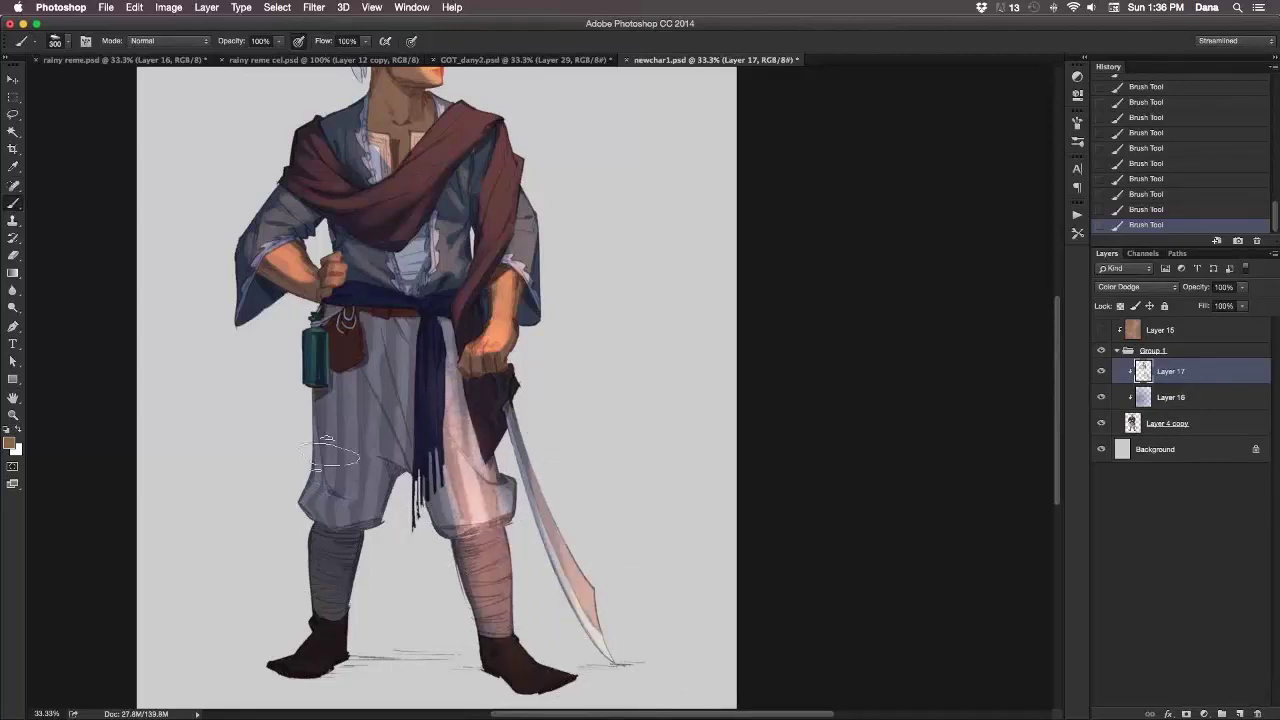
Sweep broad light down the other trouser leg, its leg wrap and the boot with the 300 brush.
{"action": "mouse_move", "coordinate": [322, 444]}
{"action": "left_mouse_down"}
{"action": "mouse_move", "coordinate": [330, 420]}
{"action": "mouse_move", "coordinate": [332, 600]}
{"action": "mouse_move", "coordinate": [323, 536]}
{"action": "left_mouse_up"}
{"action": "mouse_move", "coordinate": [323, 620]}
{"action": "left_mouse_down"}
{"action": "mouse_move", "coordinate": [312, 649]}
{"action": "mouse_move", "coordinate": [290, 645]}
{"action": "left_mouse_up"}
{"action": "left_click_drag", "start_coordinate": [355, 527], "coordinate": [367, 355]}
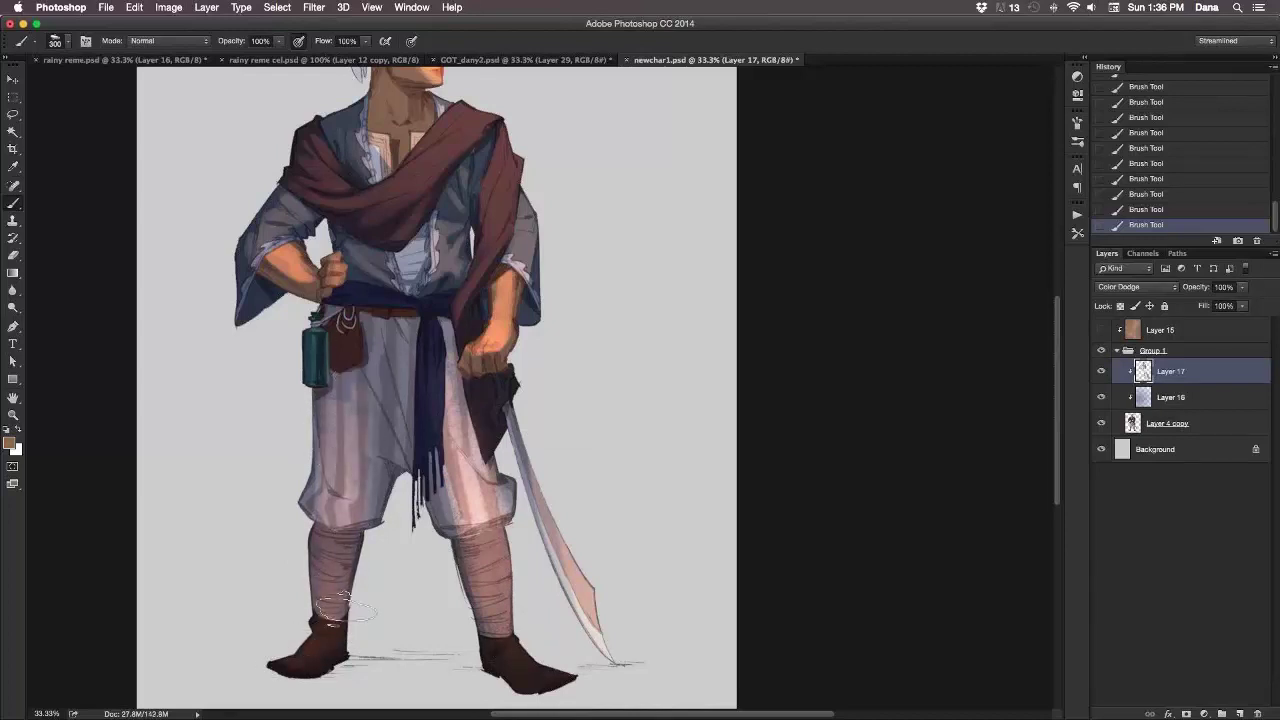
{"action": "left_click_drag", "start_coordinate": [352, 400], "coordinate": [336, 490]}
Reduce the brush size and erase light from the lower end and fringe of the hanging sash.
{"action": "mouse_move", "coordinate": [646, 322]}
{"action": "left_mouse_down"}
{"action": "mouse_move", "coordinate": [611, 583]}
{"action": "mouse_move", "coordinate": [608, 571]}
{"action": "left_mouse_up"}
{"action": "key", "text": "bracketleft"}
{"action": "key", "text": "bracketleft"}
{"action": "key", "text": "bracketleft"}
{"action": "key", "text": "bracketleft"}
{"action": "key", "text": "bracketleft"}
{"action": "key", "text": "bracketleft"}
{"action": "key", "text": "bracketleft"}
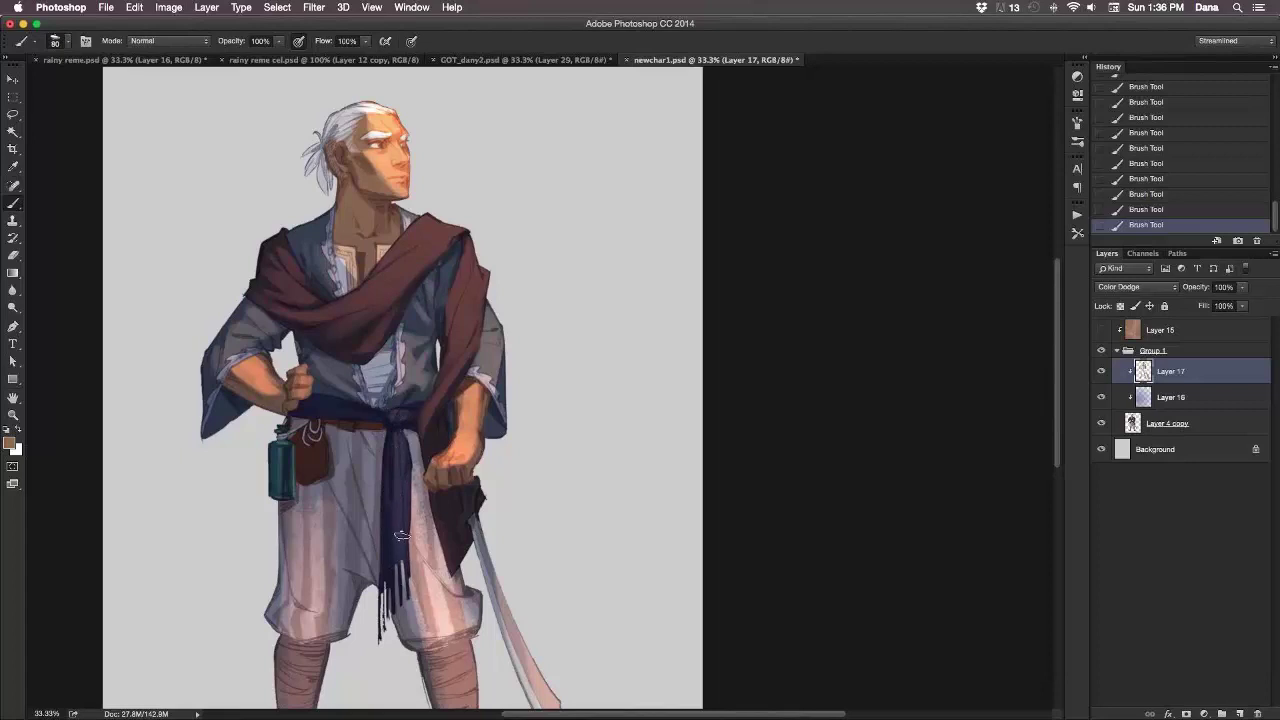
{"action": "key", "text": "e"}
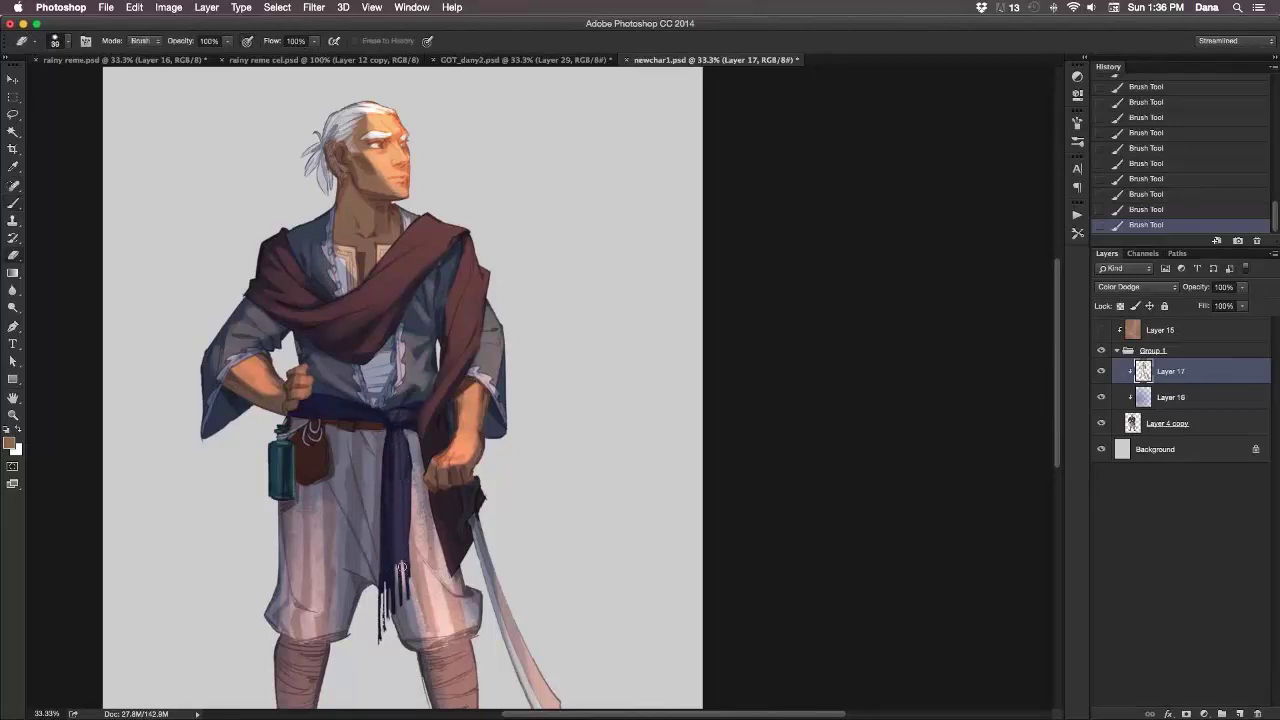
{"action": "left_click_drag", "start_coordinate": [402, 567], "coordinate": [404, 594]}
{"action": "key", "text": "super+z"}
{"action": "left_click_drag", "start_coordinate": [398, 560], "coordinate": [403, 592]}
{"action": "left_click_drag", "start_coordinate": [396, 560], "coordinate": [400, 588]}
Brush strokes of light along the sash wrapped around the waist.
{"action": "key", "text": "b"}
{"action": "left_click_drag", "start_coordinate": [343, 414], "coordinate": [320, 406]}
{"action": "mouse_move", "coordinate": [362, 408]}
{"action": "left_mouse_down"}
{"action": "mouse_move", "coordinate": [341, 403]}
{"action": "mouse_move", "coordinate": [380, 410]}
{"action": "left_mouse_up"}
{"action": "left_click_drag", "start_coordinate": [296, 398], "coordinate": [310, 400]}
{"action": "left_click_drag", "start_coordinate": [334, 412], "coordinate": [378, 416]}
Erase the excess light along the waist sash beside the fist on the hip.
{"action": "key", "text": "e"}
{"action": "left_click_drag", "start_coordinate": [282, 396], "coordinate": [334, 410]}
{"action": "mouse_move", "coordinate": [314, 408]}
{"action": "left_mouse_down"}
{"action": "mouse_move", "coordinate": [388, 414]}
{"action": "mouse_move", "coordinate": [302, 412]}
{"action": "left_mouse_up"}
{"action": "key", "text": "b"}
{"action": "key", "text": "e"}
{"action": "key", "text": "b"}
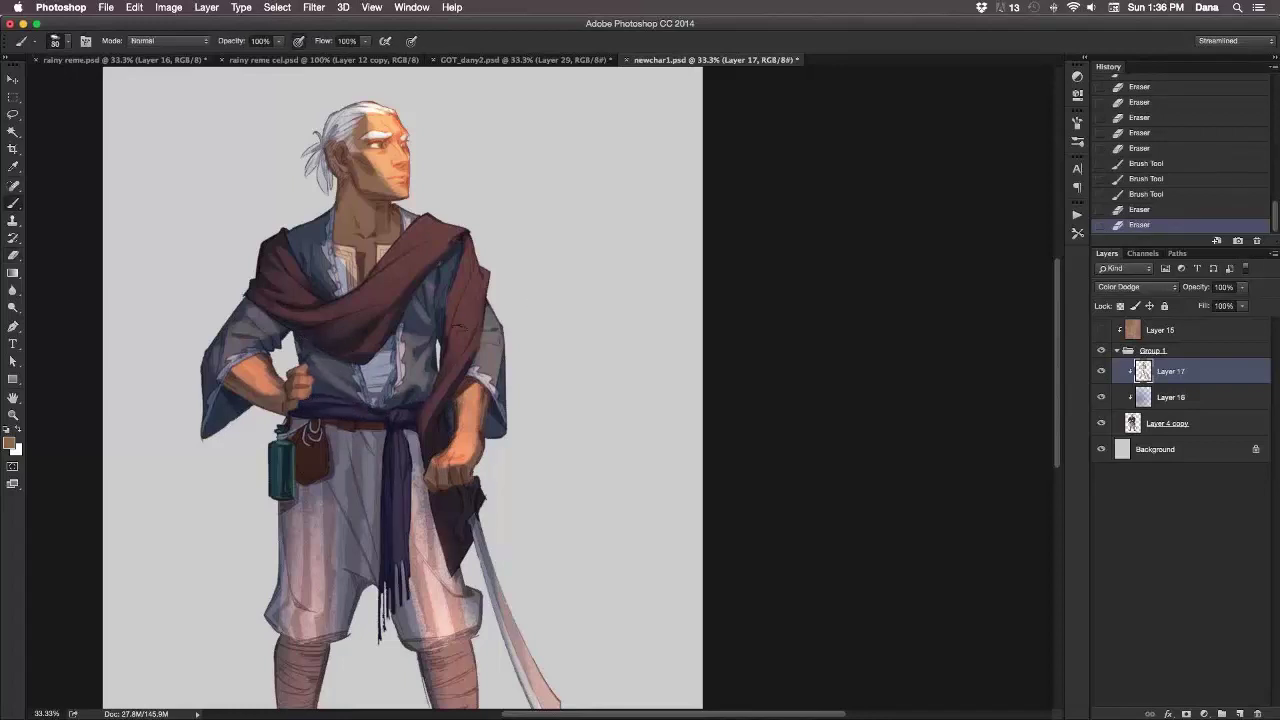
Add small strokes of light to the sash knot and the hip pouch, undoing the last stroke.
{"action": "left_click_drag", "start_coordinate": [397, 418], "coordinate": [392, 414]}
{"action": "left_click_drag", "start_coordinate": [396, 414], "coordinate": [402, 418]}
{"action": "left_click_drag", "start_coordinate": [398, 414], "coordinate": [404, 418]}
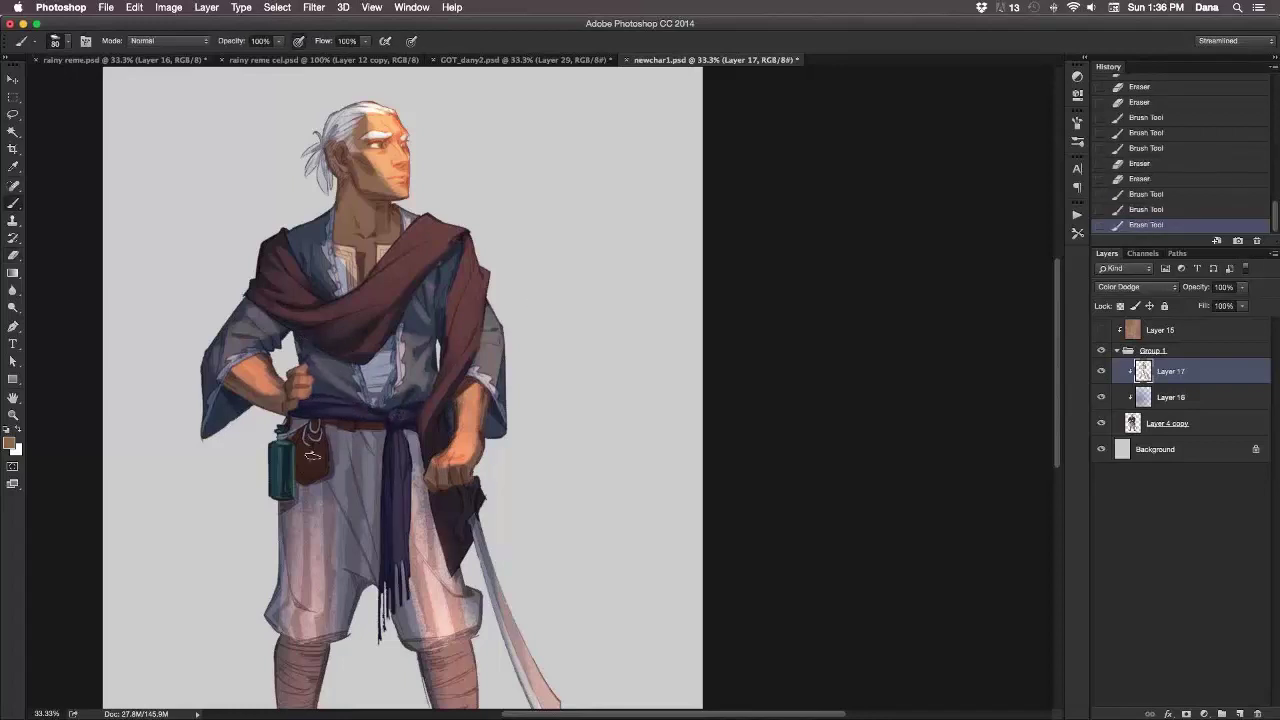
{"action": "left_click_drag", "start_coordinate": [313, 460], "coordinate": [316, 456]}
{"action": "left_click_drag", "start_coordinate": [312, 458], "coordinate": [304, 450]}
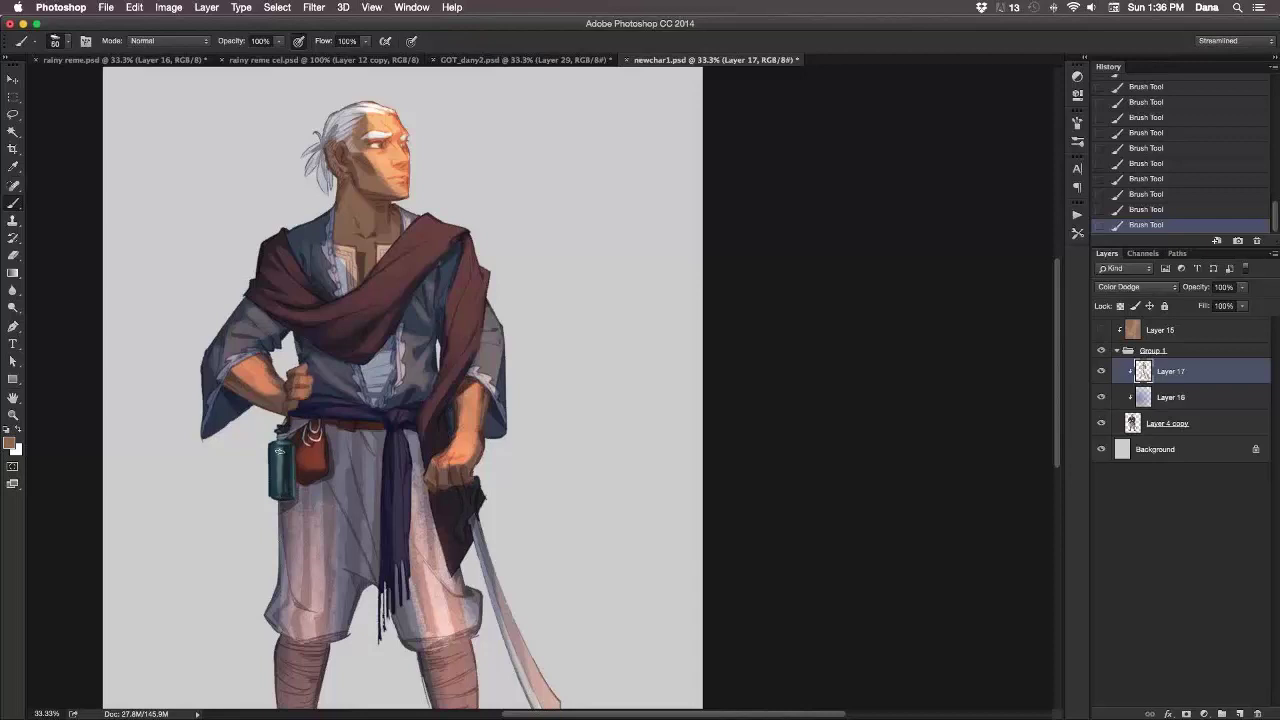
{"action": "key", "text": "super+z"}
{"action": "scroll", "coordinate": [617, 337], "scroll_direction": "down", "scroll_amount": 4}
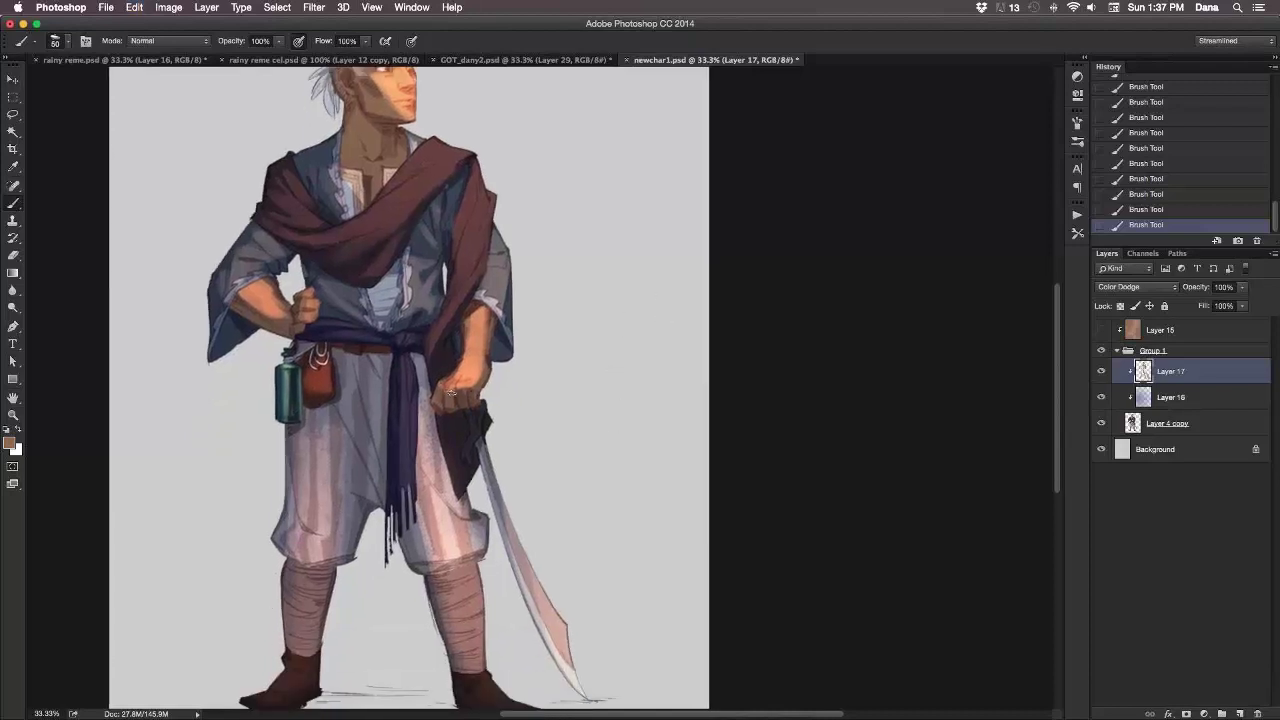
Undo the last stroke, erase light at the sword hand's knuckles, and add light to the forearm.
{"action": "key", "text": "super+z"}
{"action": "key", "text": "e"}
{"action": "left_click", "coordinate": [450, 405]}
{"action": "key", "text": "b"}
{"action": "left_click", "coordinate": [478, 345]}
{"action": "left_click", "coordinate": [483, 311]}
Dab light onto the sword hilt and guard below the hand.
{"action": "left_click_drag", "start_coordinate": [599, 529], "coordinate": [562, 440]}
{"action": "left_click", "coordinate": [447, 368]}
{"action": "left_click", "coordinate": [451, 362]}
{"action": "left_click", "coordinate": [454, 356]}
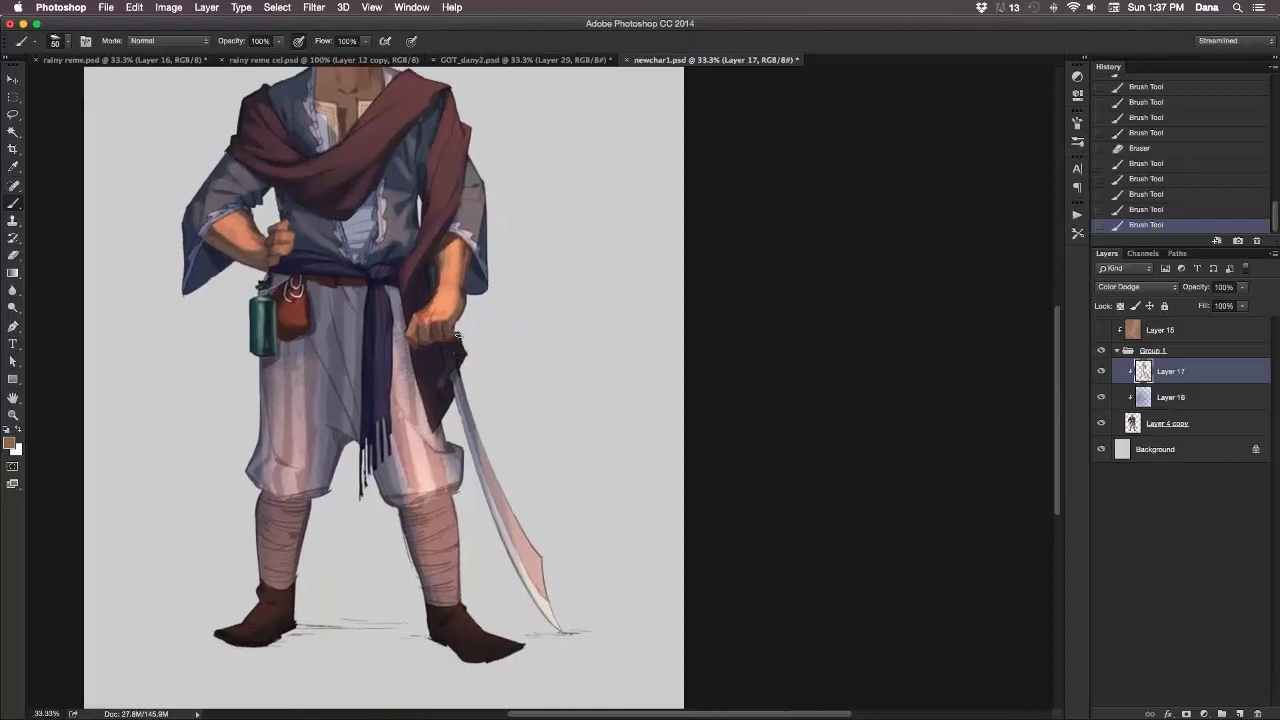
{"action": "left_click", "coordinate": [458, 337]}
{"action": "left_click", "coordinate": [460, 345]}
{"action": "left_click", "coordinate": [450, 364]}
Trim the light on the sword guard with the eraser.
{"action": "key", "text": "e"}
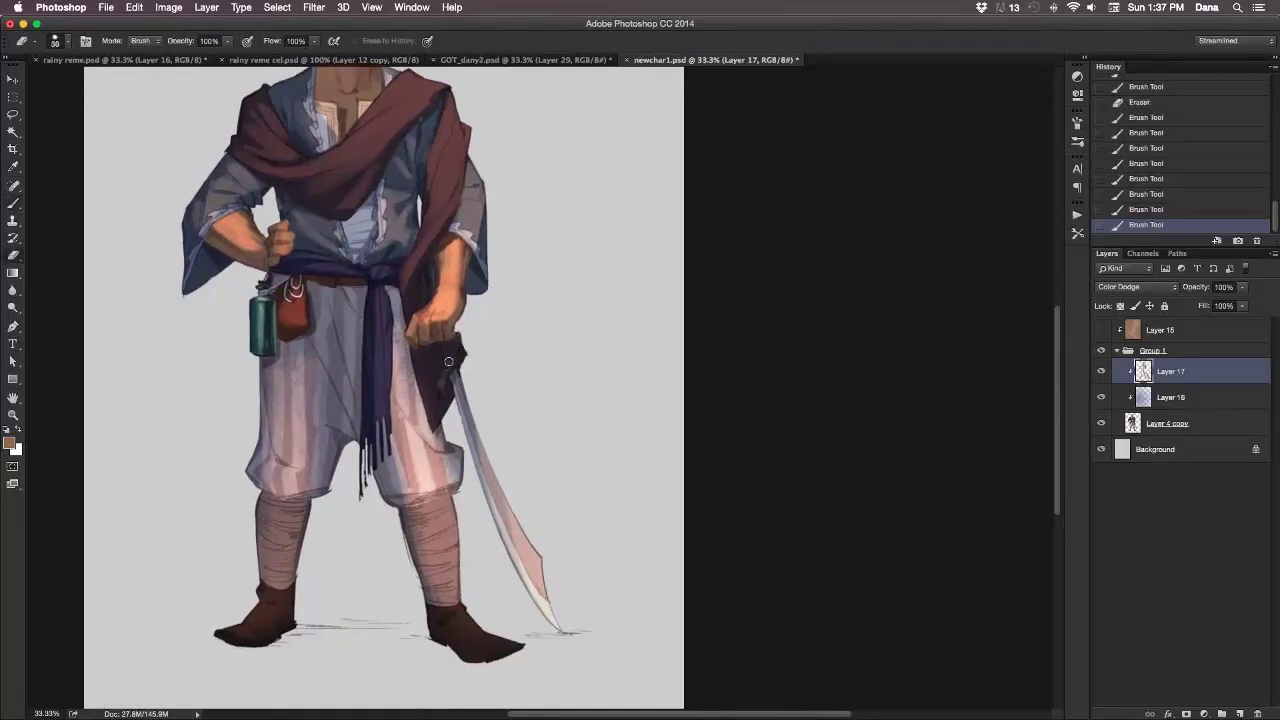
{"action": "left_click", "coordinate": [451, 361]}
{"action": "left_click", "coordinate": [460, 342]}
{"action": "key", "text": "b"}
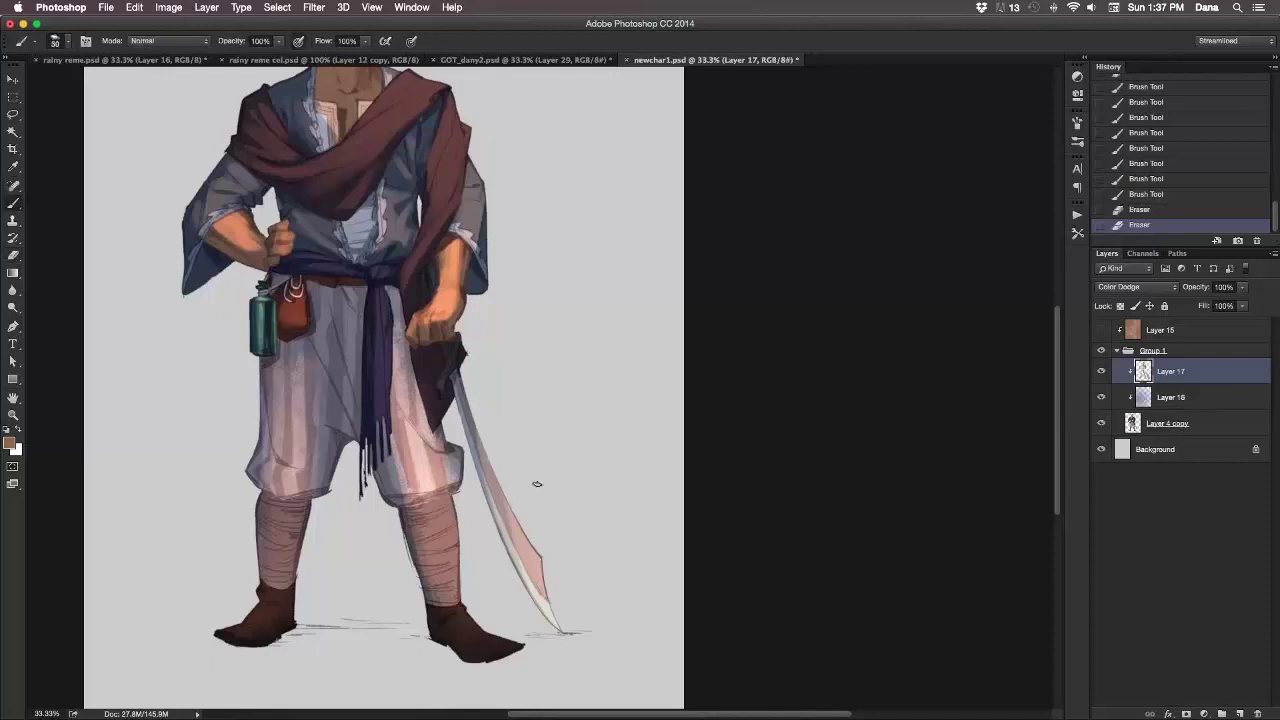
Dab light onto the hanging sash and erase along its inner edge down to the fringe.
{"action": "left_click", "coordinate": [379, 350]}
{"action": "left_click", "coordinate": [376, 349]}
{"action": "key", "text": "e"}
{"action": "left_click", "coordinate": [371, 350]}
{"action": "key", "text": "super+z"}
{"action": "left_click_drag", "start_coordinate": [371, 352], "coordinate": [367, 428]}
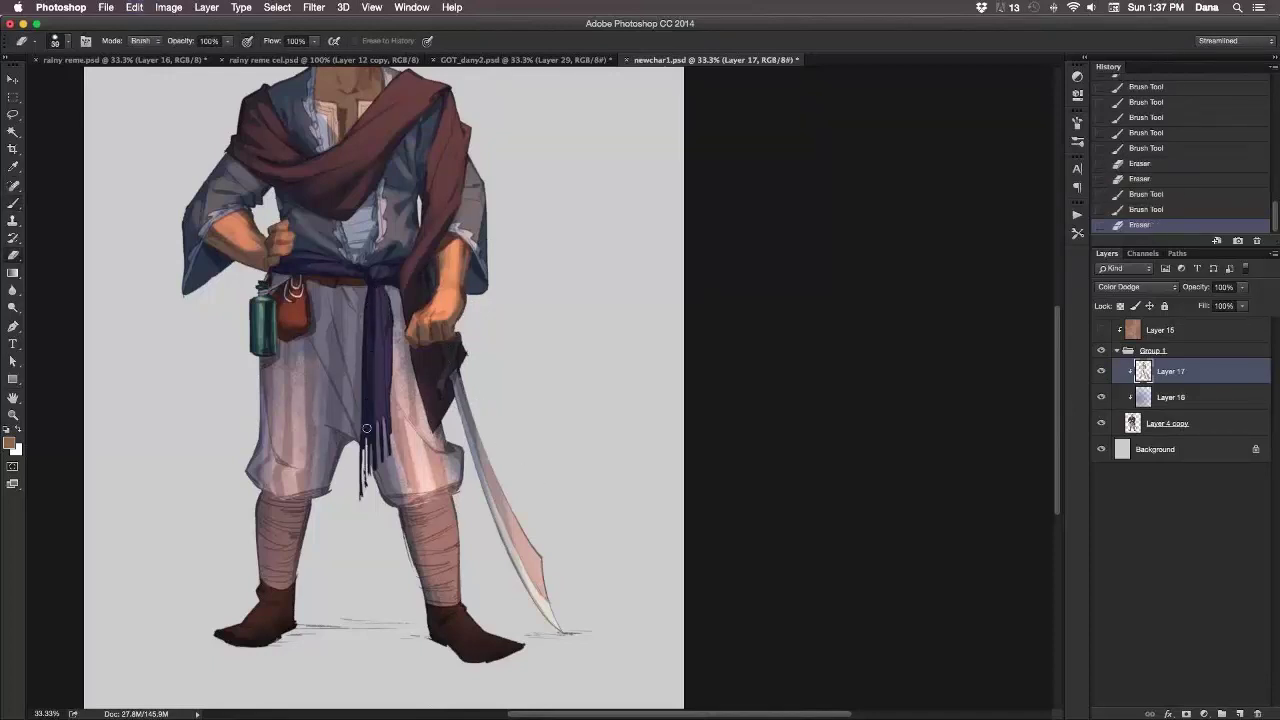
Paint short strokes of light on the hanging sash's folds, undoing and redrawing a misplaced one.
{"action": "key", "text": "b"}
{"action": "left_click", "coordinate": [362, 408]}
{"action": "left_click", "coordinate": [369, 397]}
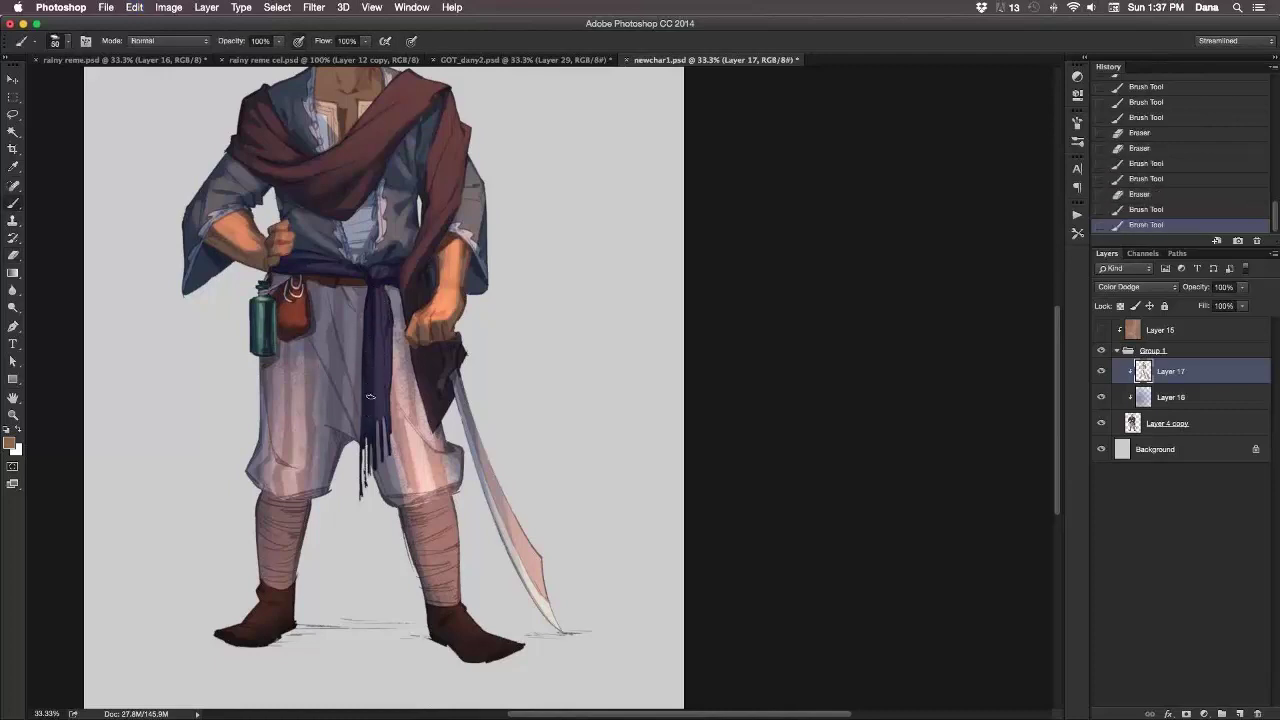
{"action": "left_click", "coordinate": [370, 397]}
{"action": "left_click", "coordinate": [371, 382]}
{"action": "key", "text": "super+z"}
{"action": "left_click_drag", "start_coordinate": [369, 362], "coordinate": [372, 400]}
{"action": "left_click", "coordinate": [372, 400]}
{"action": "left_click", "coordinate": [370, 388]}
{"action": "left_click", "coordinate": [368, 375]}
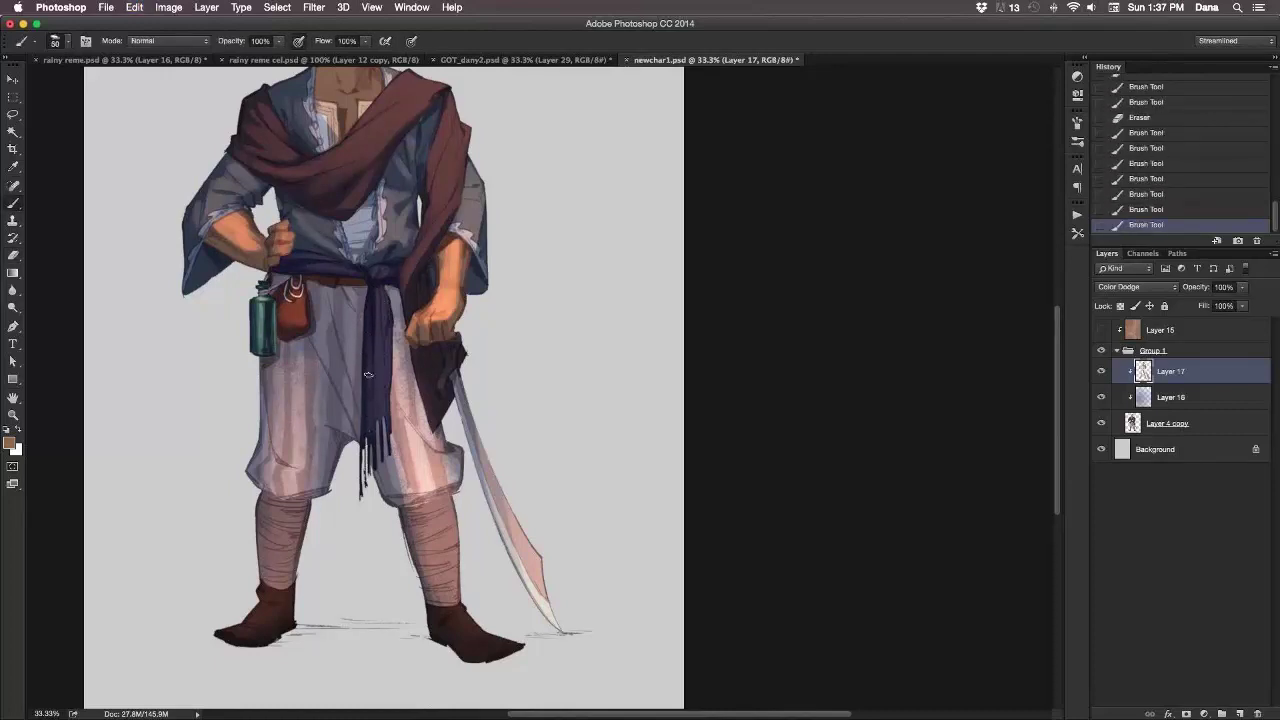
{"action": "left_click", "coordinate": [368, 375]}
Erase the light along the outer edge of the sword hand.
{"action": "left_click", "coordinate": [396, 491]}
{"action": "scroll", "coordinate": [591, 363], "scroll_direction": "up", "scroll_amount": 5}
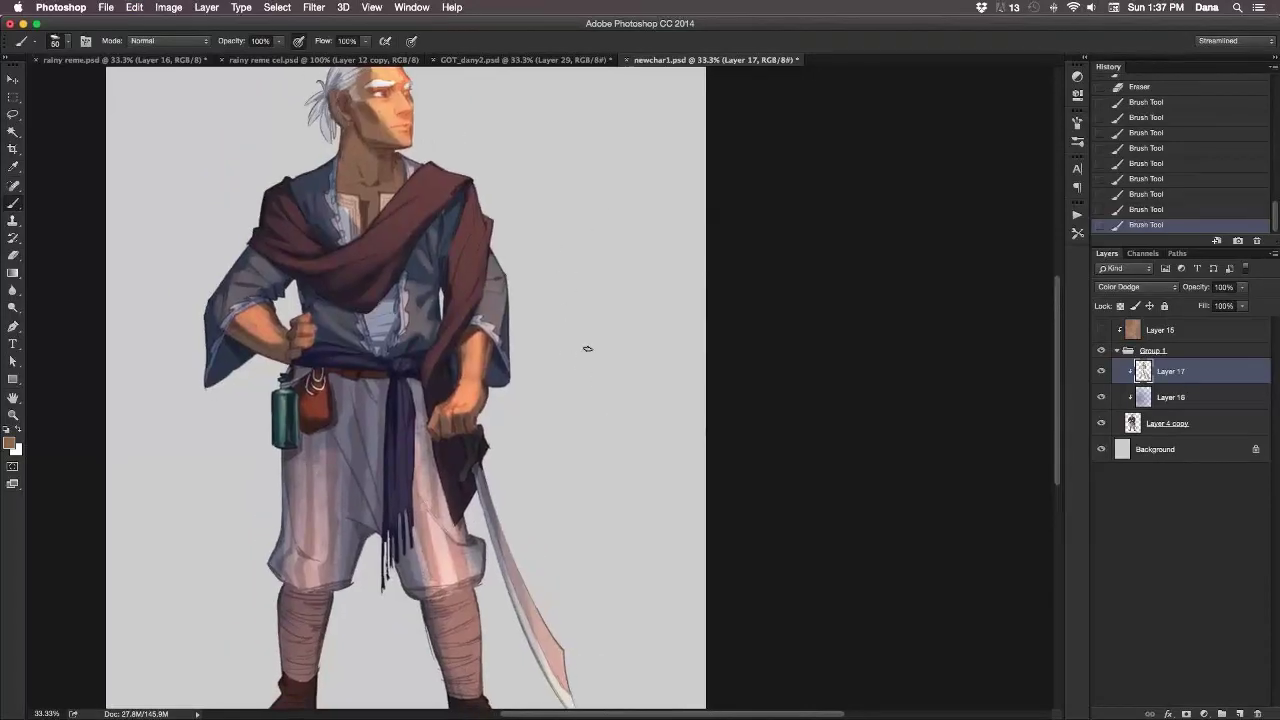
{"action": "scroll", "coordinate": [580, 334], "scroll_direction": "up", "scroll_amount": 2}
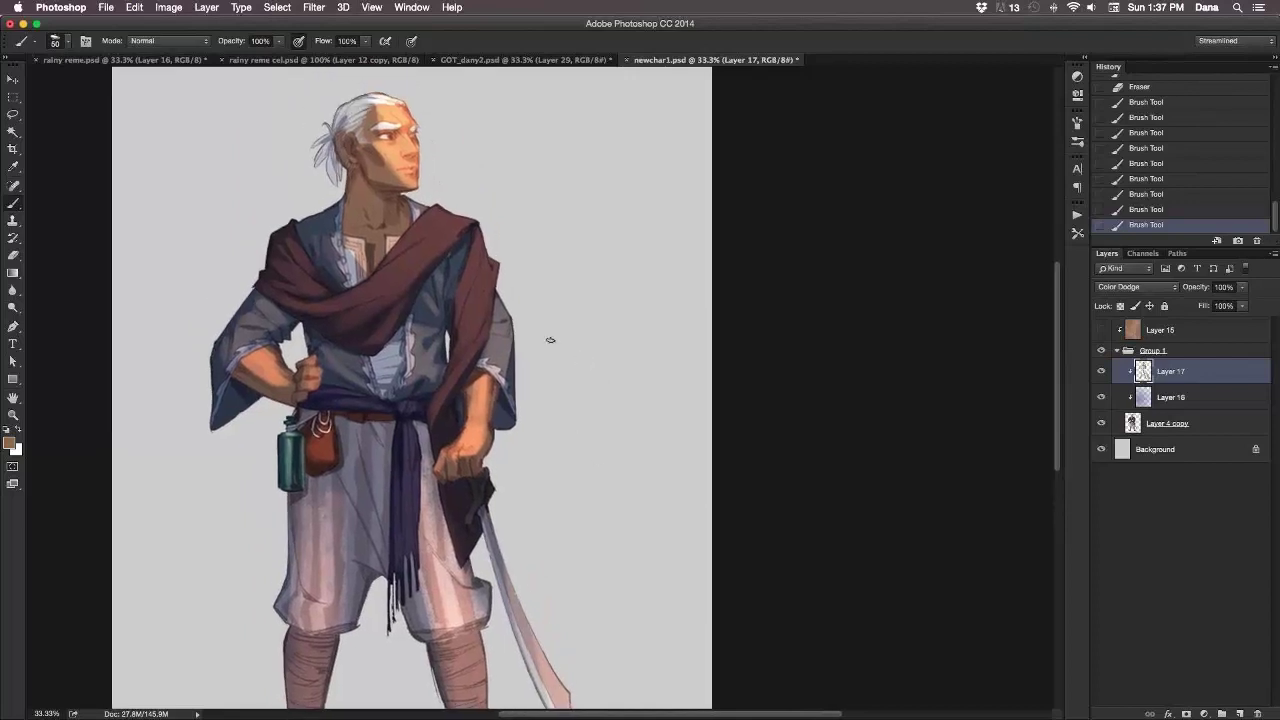
{"action": "left_click_drag", "start_coordinate": [563, 401], "coordinate": [523, 323]}
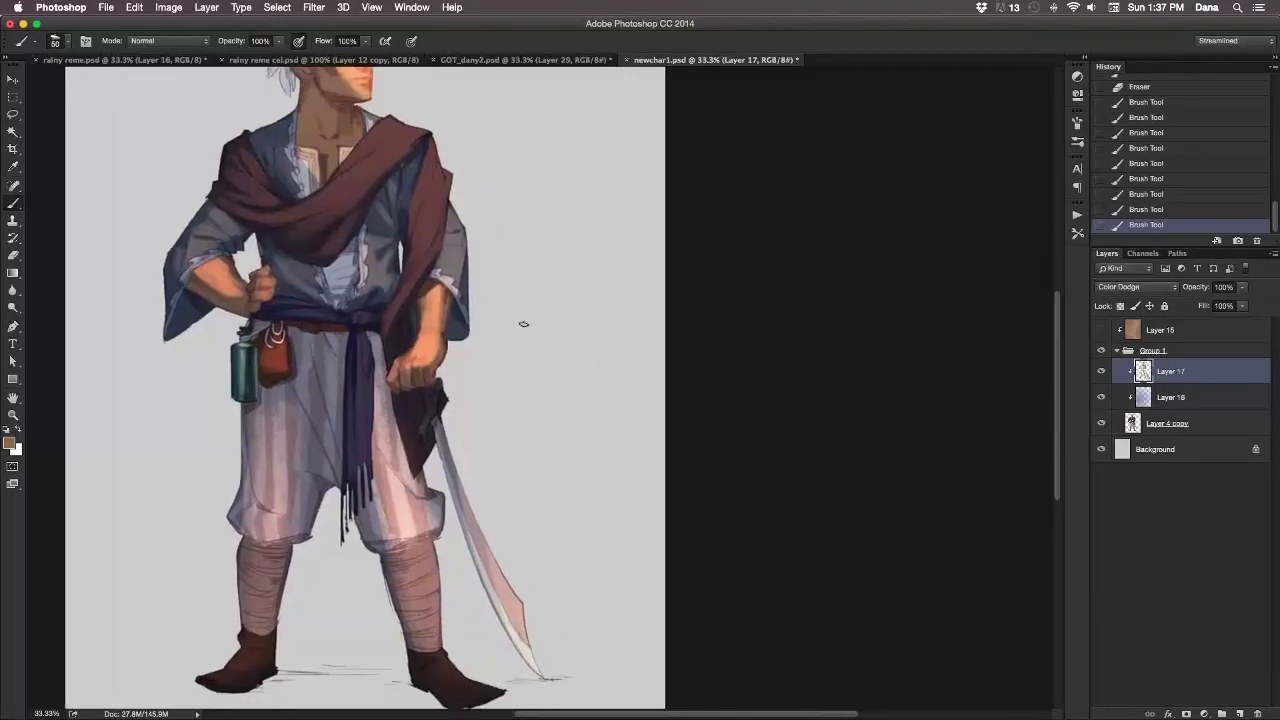
{"action": "key", "text": "e"}
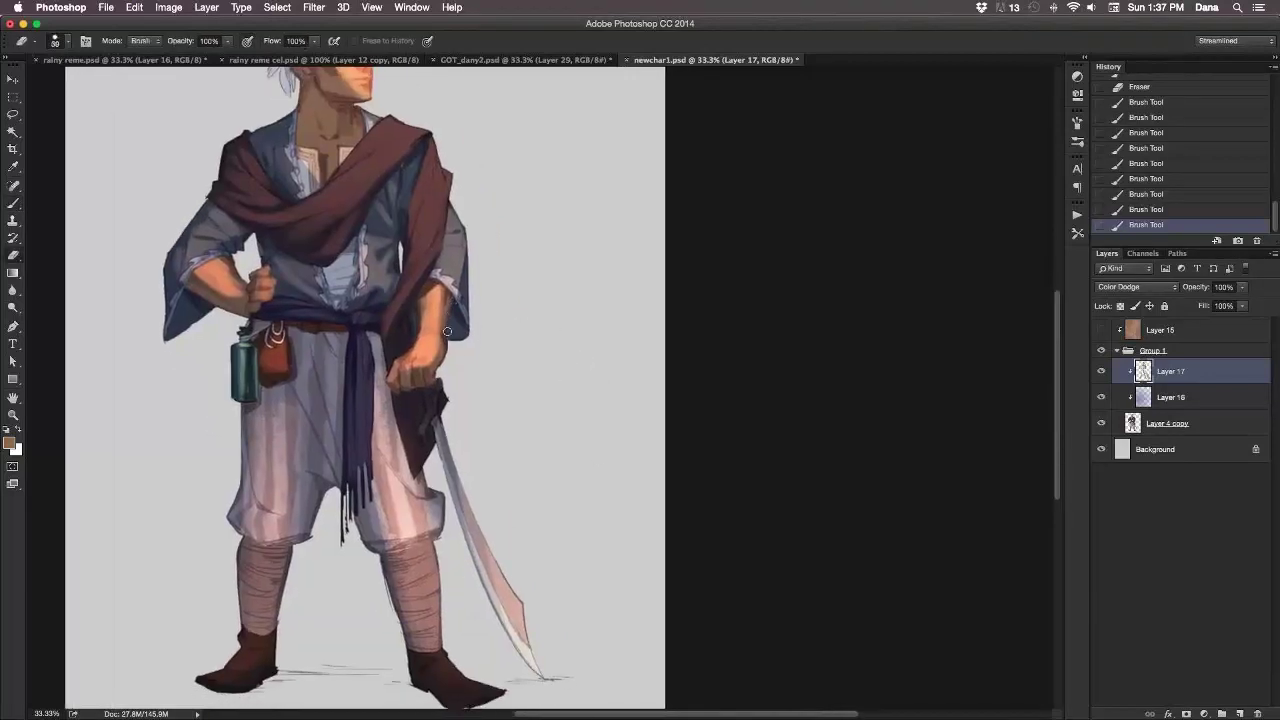
{"action": "left_click", "coordinate": [445, 363]}
{"action": "left_click", "coordinate": [445, 364]}
Erase the light along the gathered hem of the sword-side trouser leg.
{"action": "left_click_drag", "start_coordinate": [551, 422], "coordinate": [521, 350]}
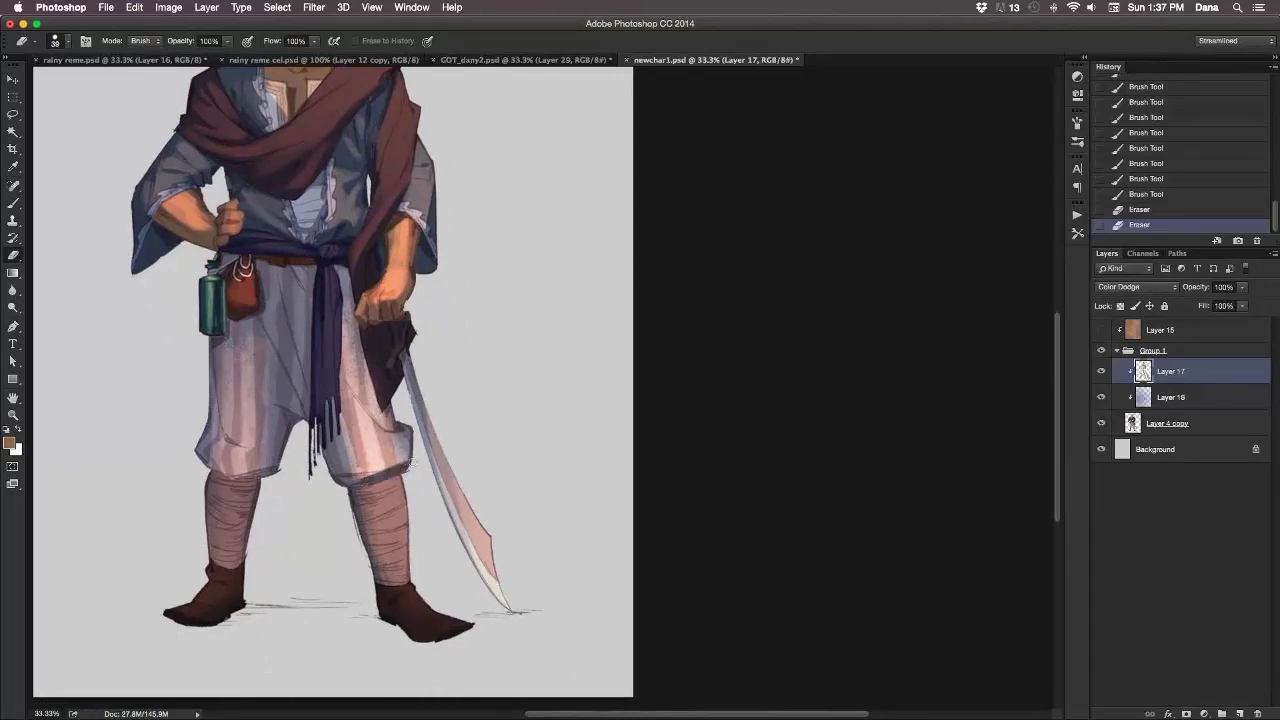
{"action": "left_click_drag", "start_coordinate": [410, 464], "coordinate": [400, 468]}
{"action": "left_click_drag", "start_coordinate": [400, 468], "coordinate": [392, 472]}
{"action": "left_click_drag", "start_coordinate": [343, 476], "coordinate": [362, 471]}
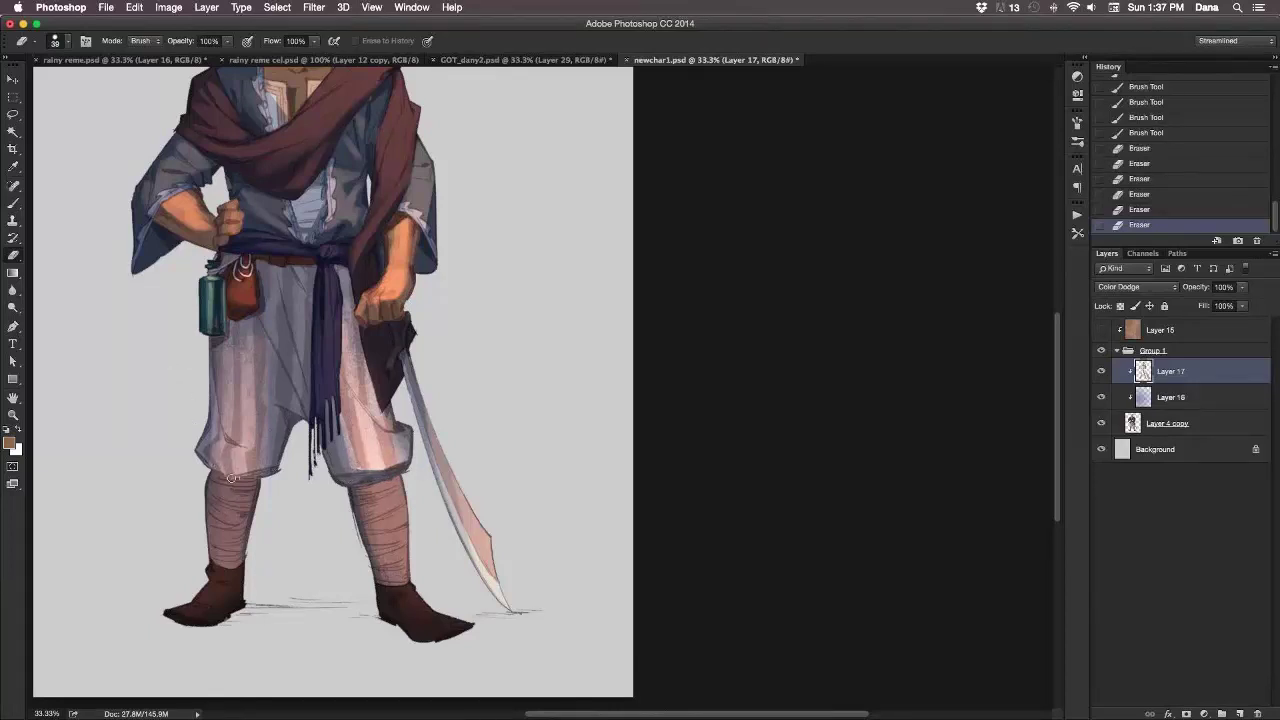
Erase the light along the hem of the other trouser leg, and undo the last eraser stroke.
{"action": "left_click_drag", "start_coordinate": [212, 468], "coordinate": [270, 471]}
{"action": "left_click_drag", "start_coordinate": [256, 472], "coordinate": [237, 476]}
{"action": "key", "text": "super+z"}
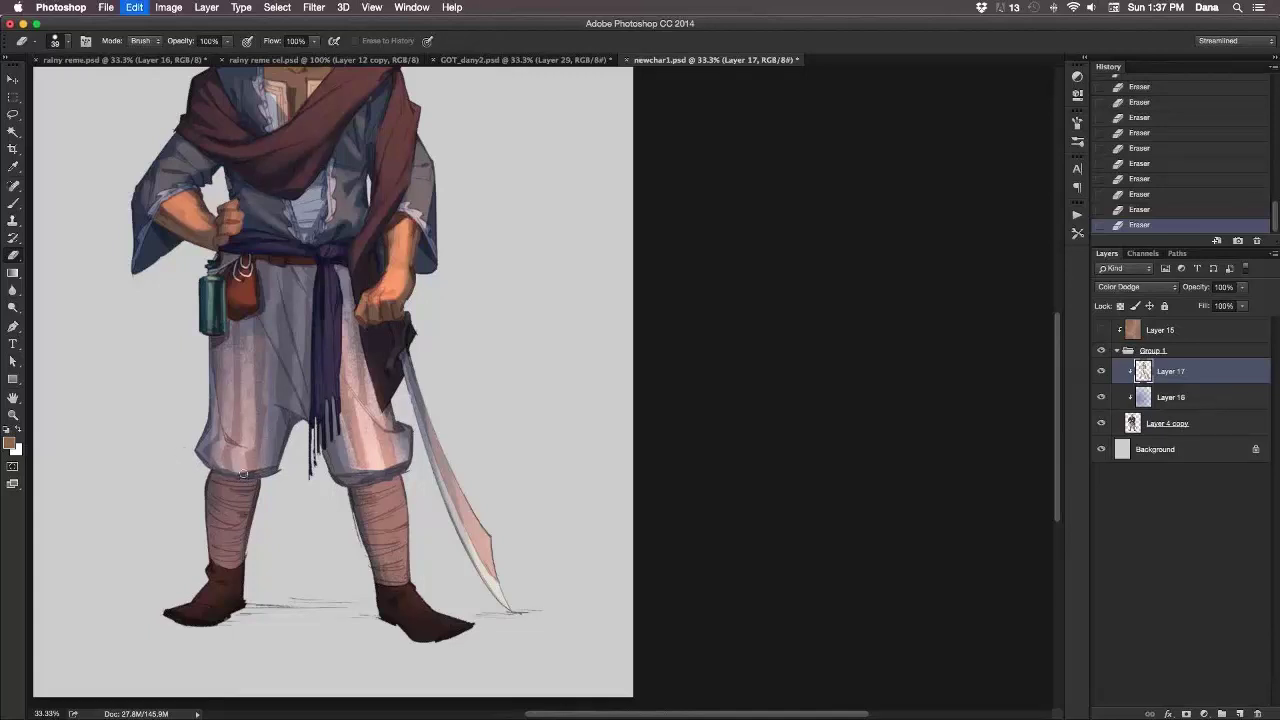
Clean up the light at the trouser hem, undoing the stray stroke, and dab and erase small spots of light on the boots.
{"action": "left_click_drag", "start_coordinate": [255, 477], "coordinate": [210, 478]}
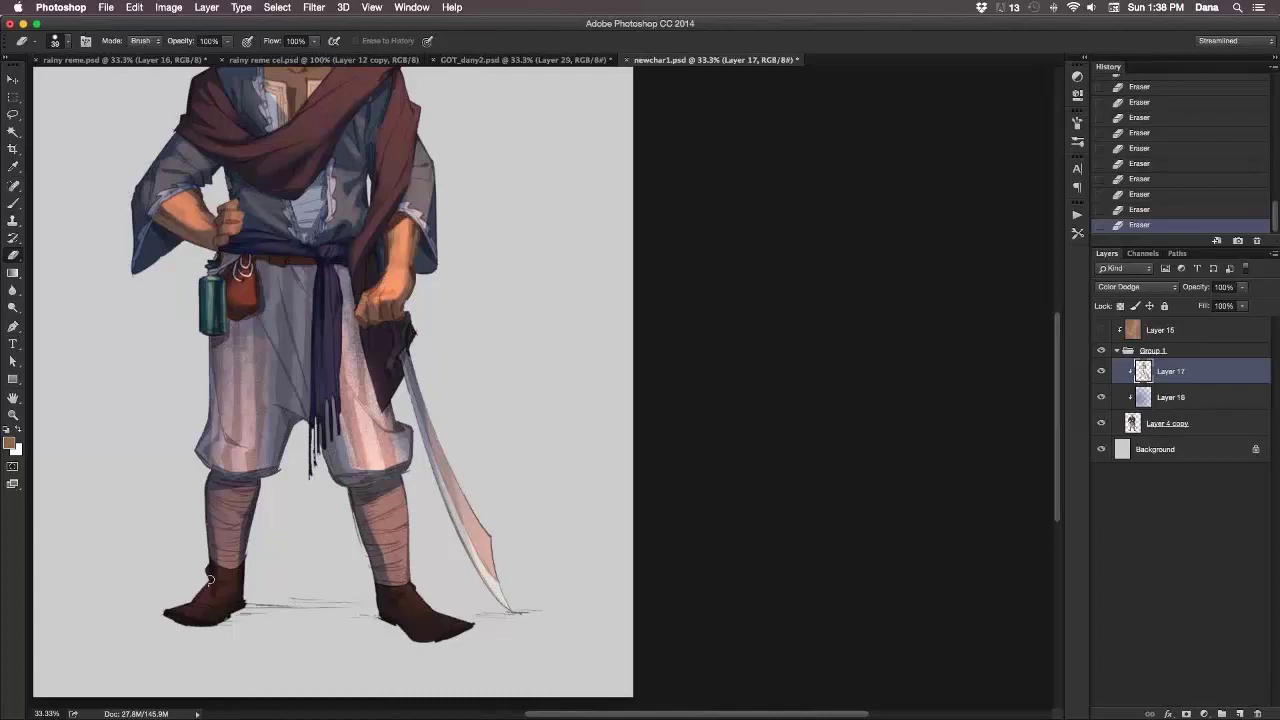
{"action": "key", "text": "super+z"}
{"action": "key", "text": "b"}
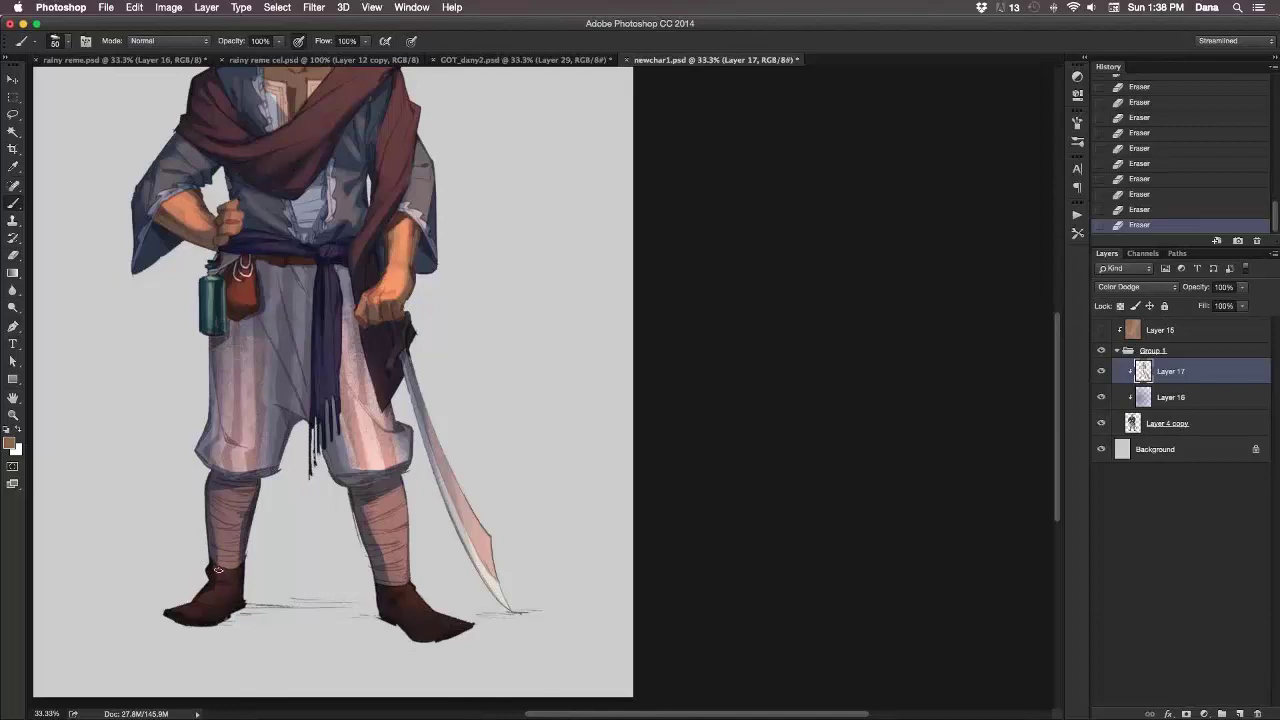
{"action": "left_click", "coordinate": [218, 570]}
{"action": "key", "text": "e"}
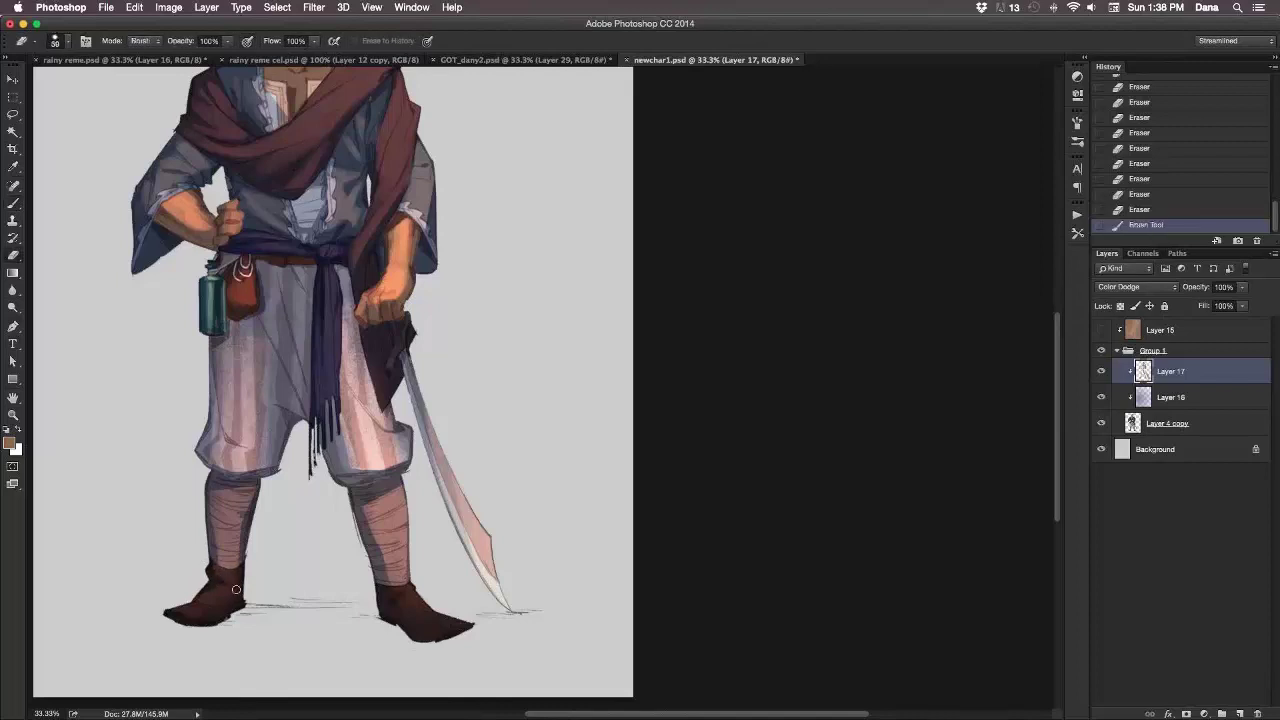
{"action": "left_click", "coordinate": [236, 590]}
{"action": "key", "text": "b"}
{"action": "left_click", "coordinate": [231, 585]}
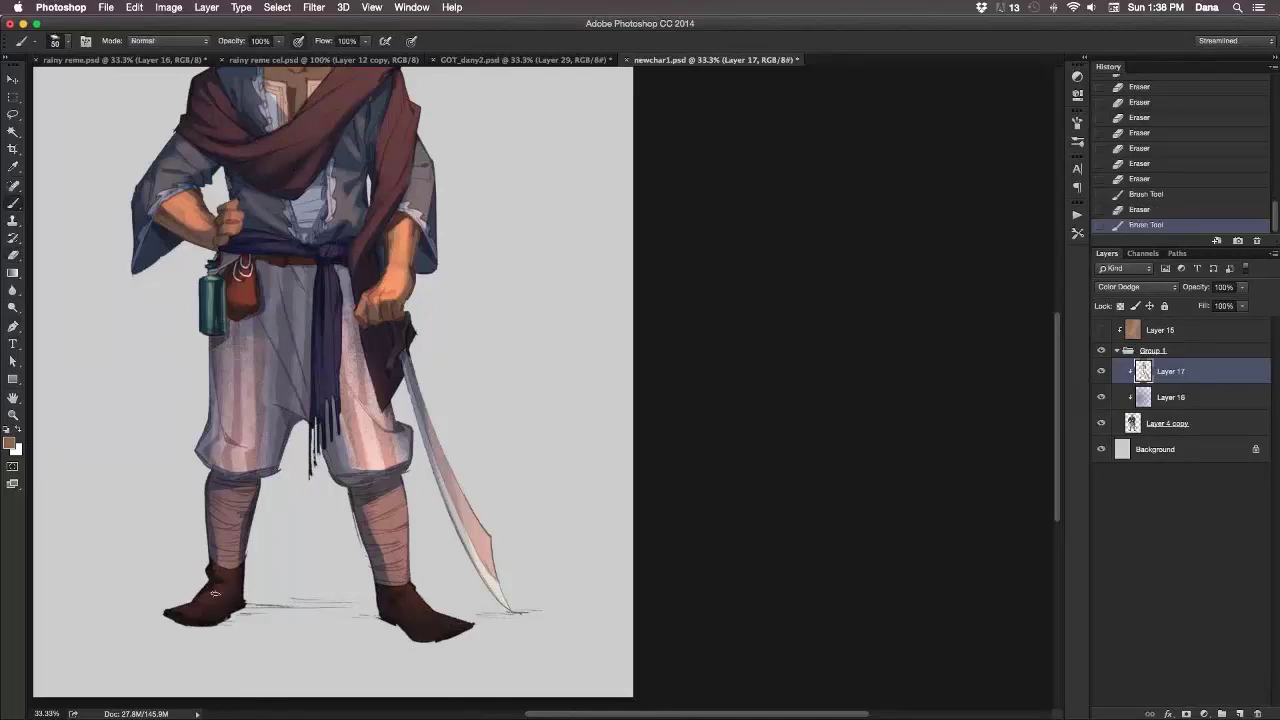
{"action": "left_click", "coordinate": [222, 590]}
{"action": "left_click", "coordinate": [220, 591]}
{"action": "key", "text": "e"}
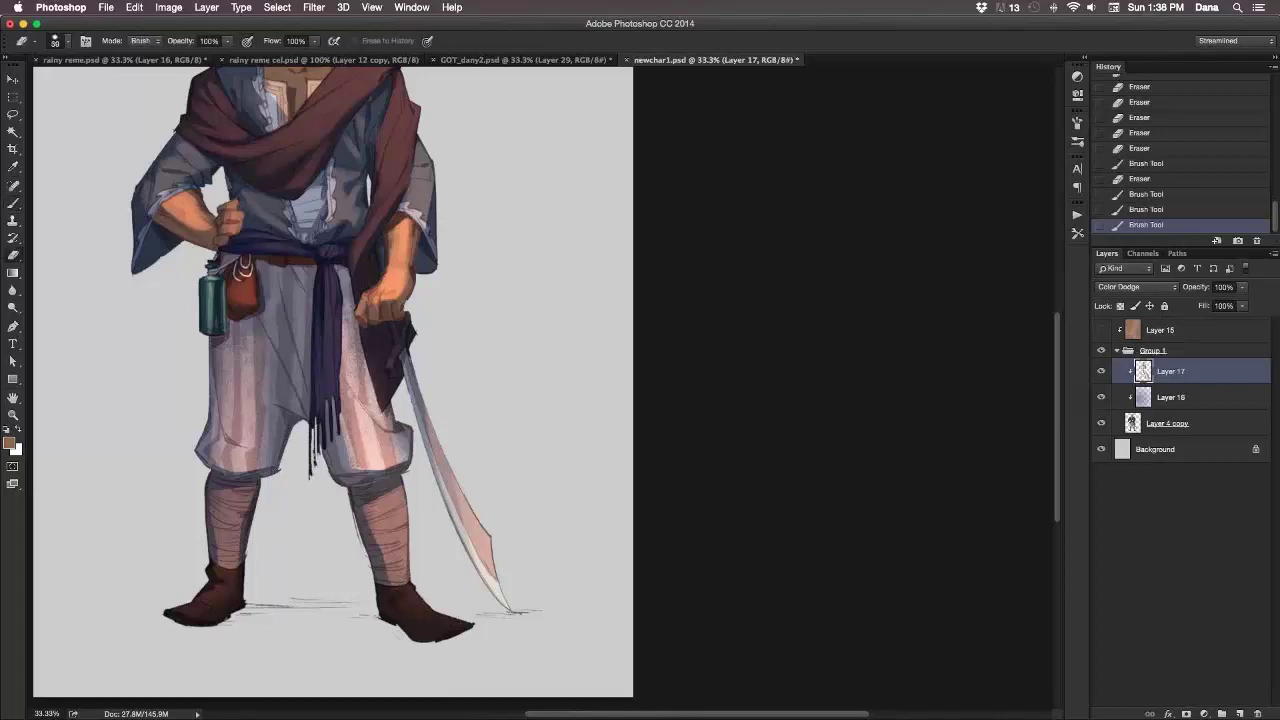
{"action": "left_click", "coordinate": [410, 646]}
Erase the light across the tops of both wrapped shins just below the trouser hems, undoing misplaced strokes.
{"action": "left_click_drag", "start_coordinate": [514, 411], "coordinate": [549, 509]}
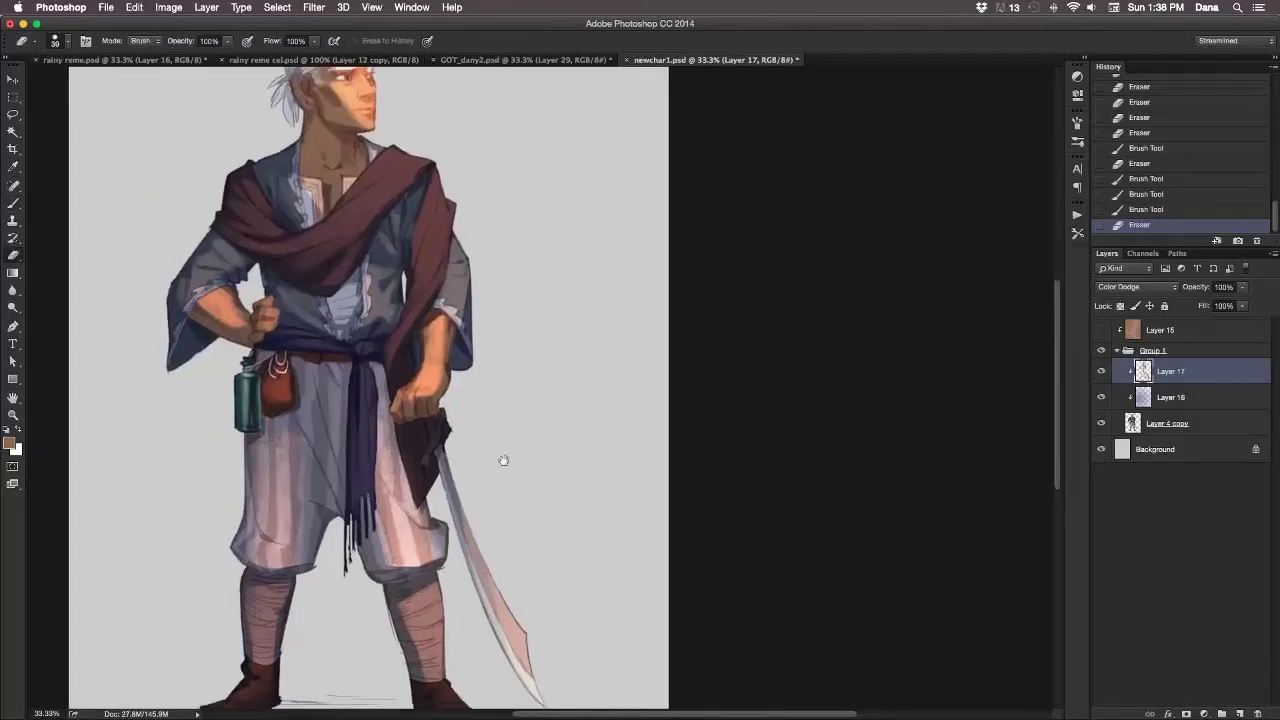
{"action": "left_click_drag", "start_coordinate": [262, 592], "coordinate": [252, 588]}
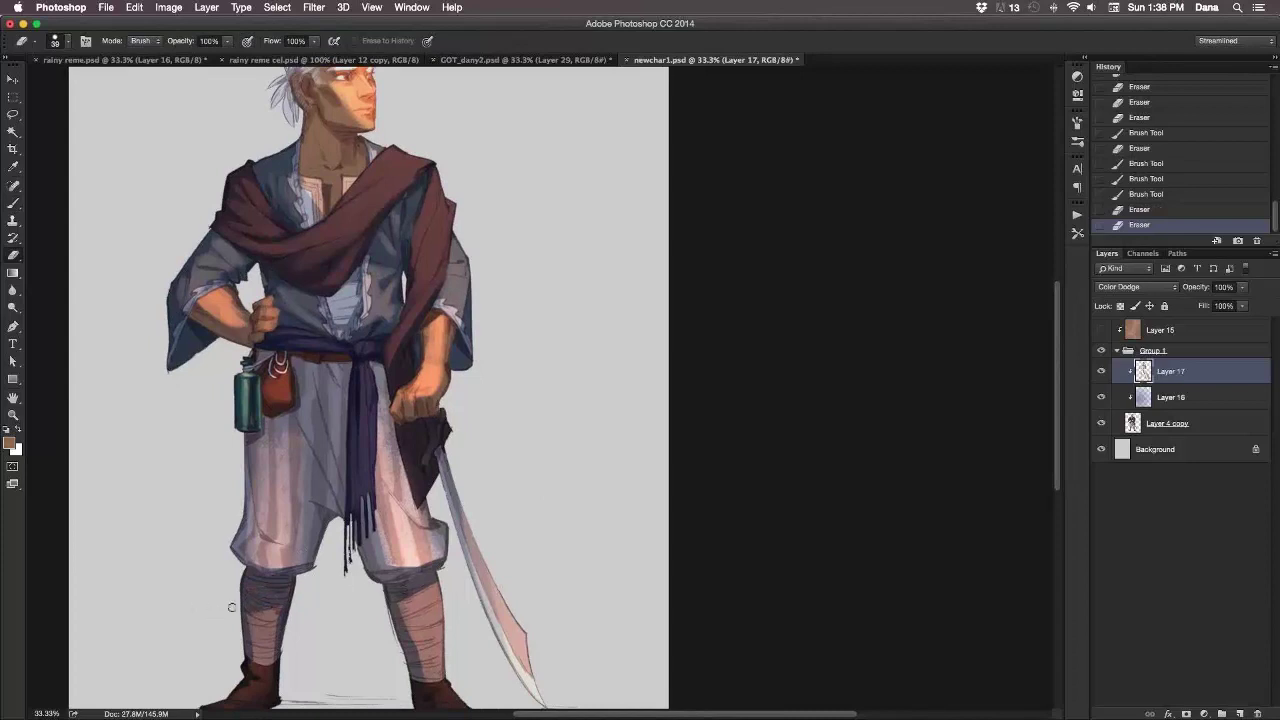
{"action": "left_click_drag", "start_coordinate": [436, 583], "coordinate": [420, 586]}
{"action": "key", "text": "super+z"}
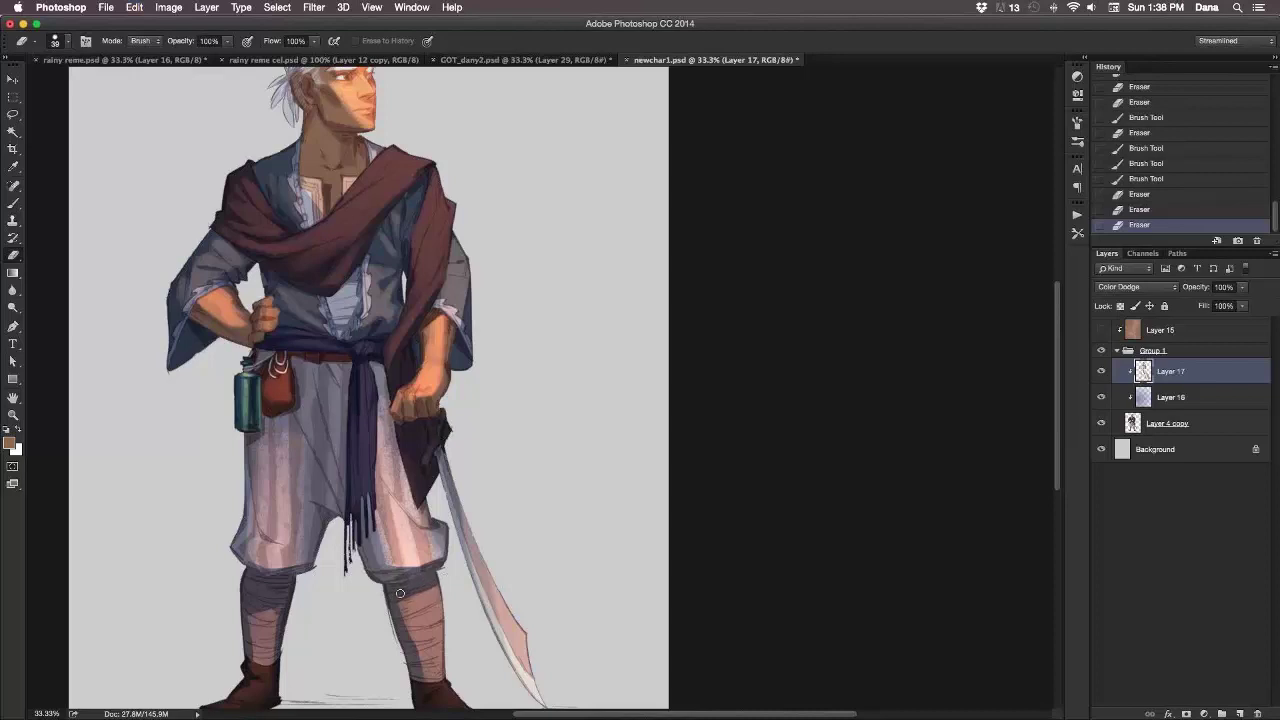
{"action": "left_click_drag", "start_coordinate": [401, 594], "coordinate": [440, 579]}
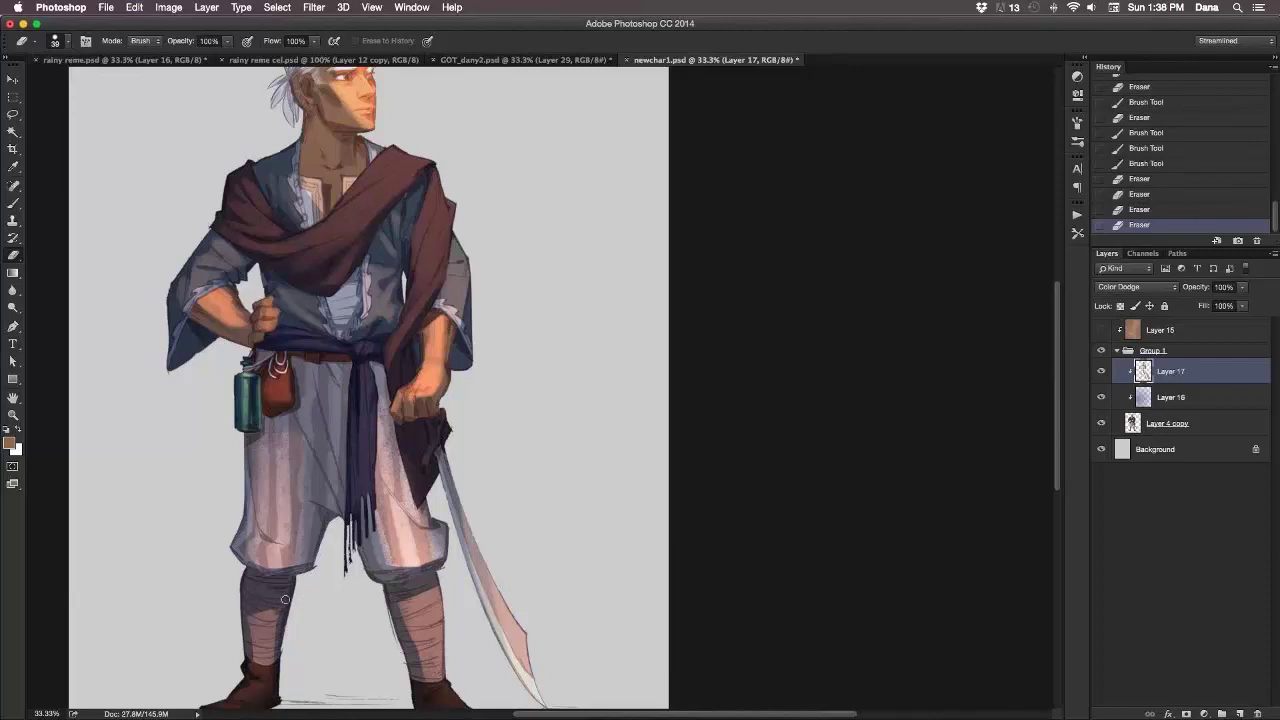
{"action": "left_click", "coordinate": [285, 599]}
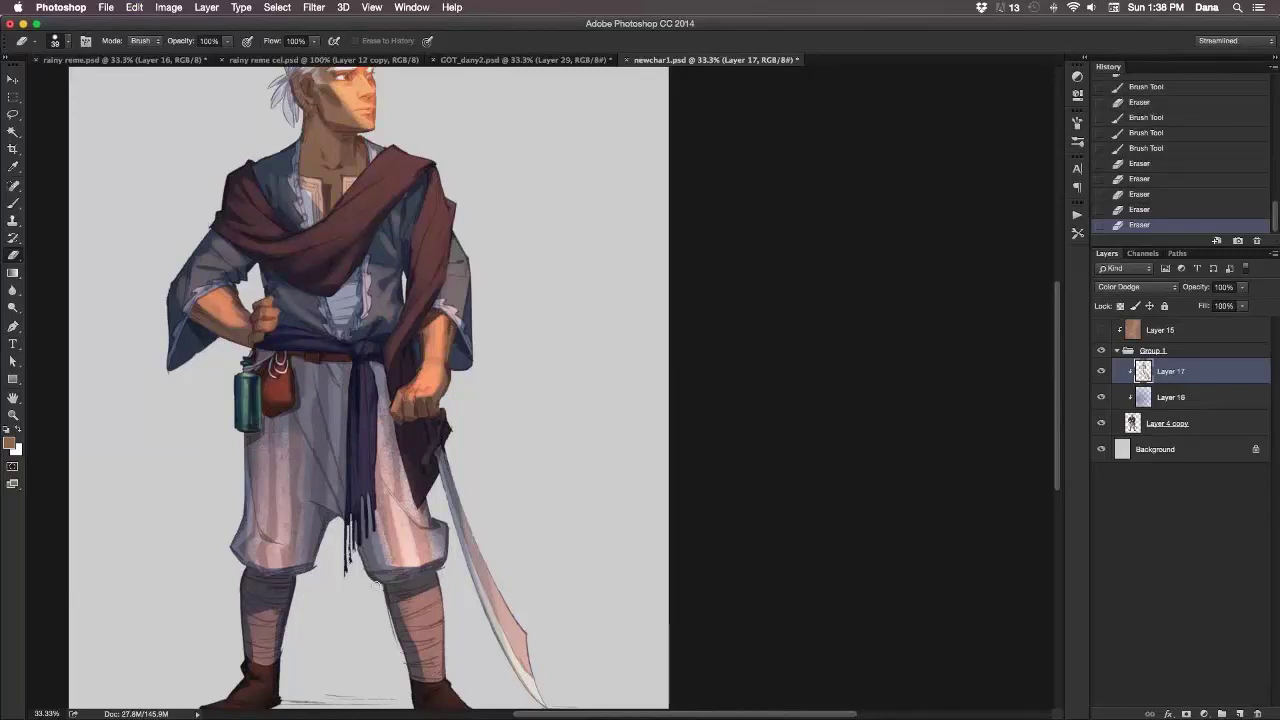
{"action": "left_click_drag", "start_coordinate": [382, 578], "coordinate": [386, 576]}
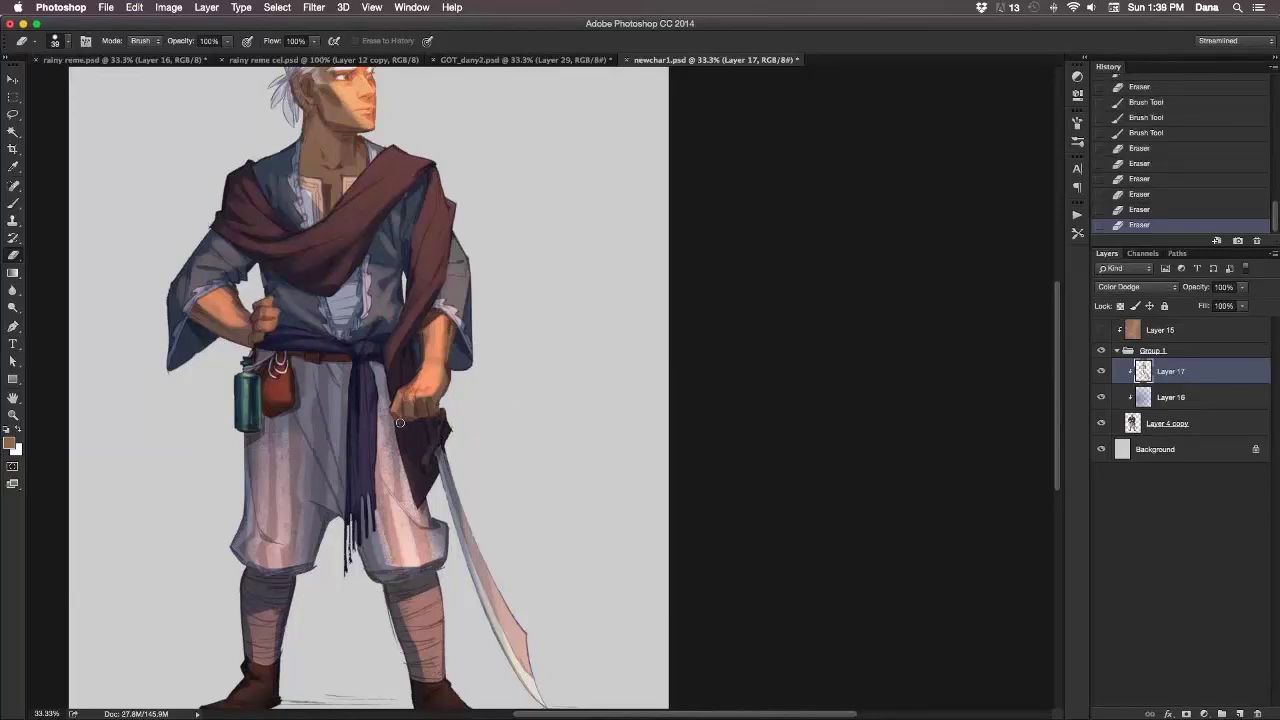
{"action": "key", "text": "super+z"}
Touch up the light on the sword's guard and the scarf over the sword-side shoulder, undoing misplaced strokes.
{"action": "mouse_move", "coordinate": [419, 416]}
{"action": "left_mouse_down"}
{"action": "mouse_move", "coordinate": [468, 381]}
{"action": "mouse_move", "coordinate": [537, 529]}
{"action": "left_mouse_up"}
{"action": "left_click", "coordinate": [446, 441]}
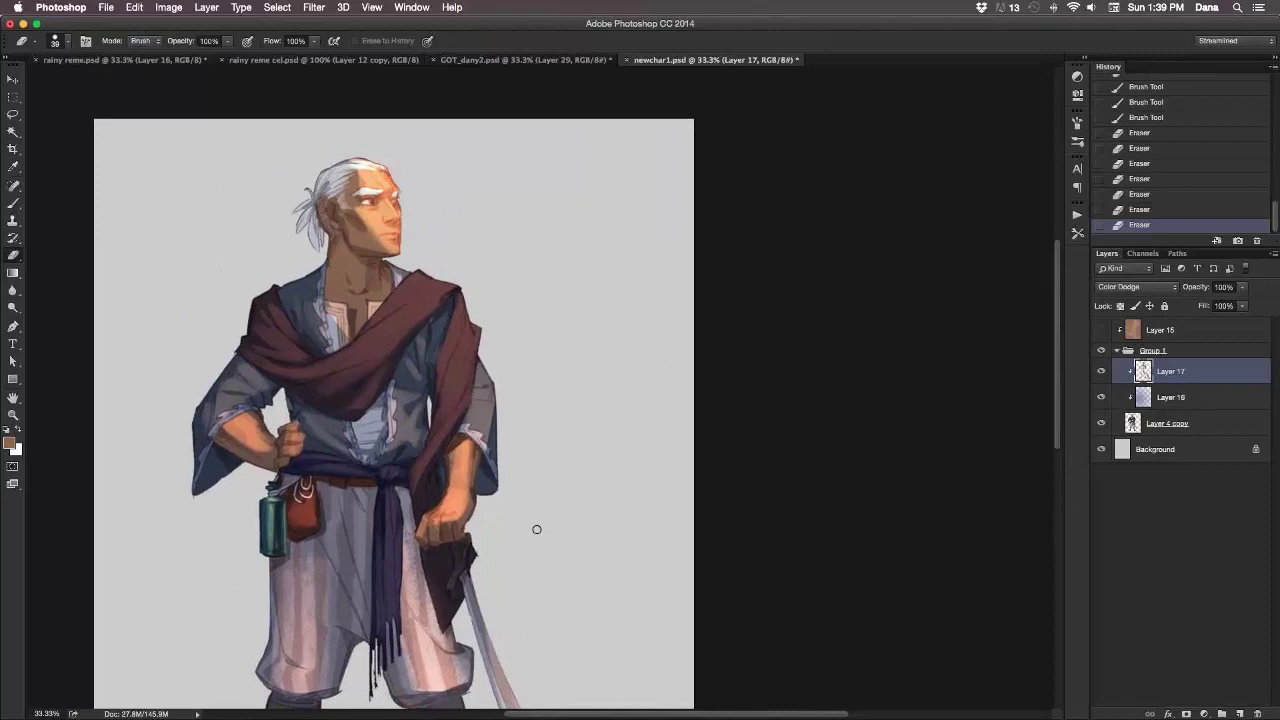
{"action": "mouse_move", "coordinate": [440, 300]}
{"action": "left_mouse_down"}
{"action": "mouse_move", "coordinate": [462, 289]}
{"action": "mouse_move", "coordinate": [427, 307]}
{"action": "mouse_move", "coordinate": [450, 287]}
{"action": "left_mouse_up"}
{"action": "key", "text": "super+z"}
{"action": "key", "text": "b"}
{"action": "key", "text": "super+z"}
Paint small strokes of light around the wrist of the hand resting on the hip, undoing unwanted ones.
{"action": "left_click_drag", "start_coordinate": [532, 386], "coordinate": [514, 320]}
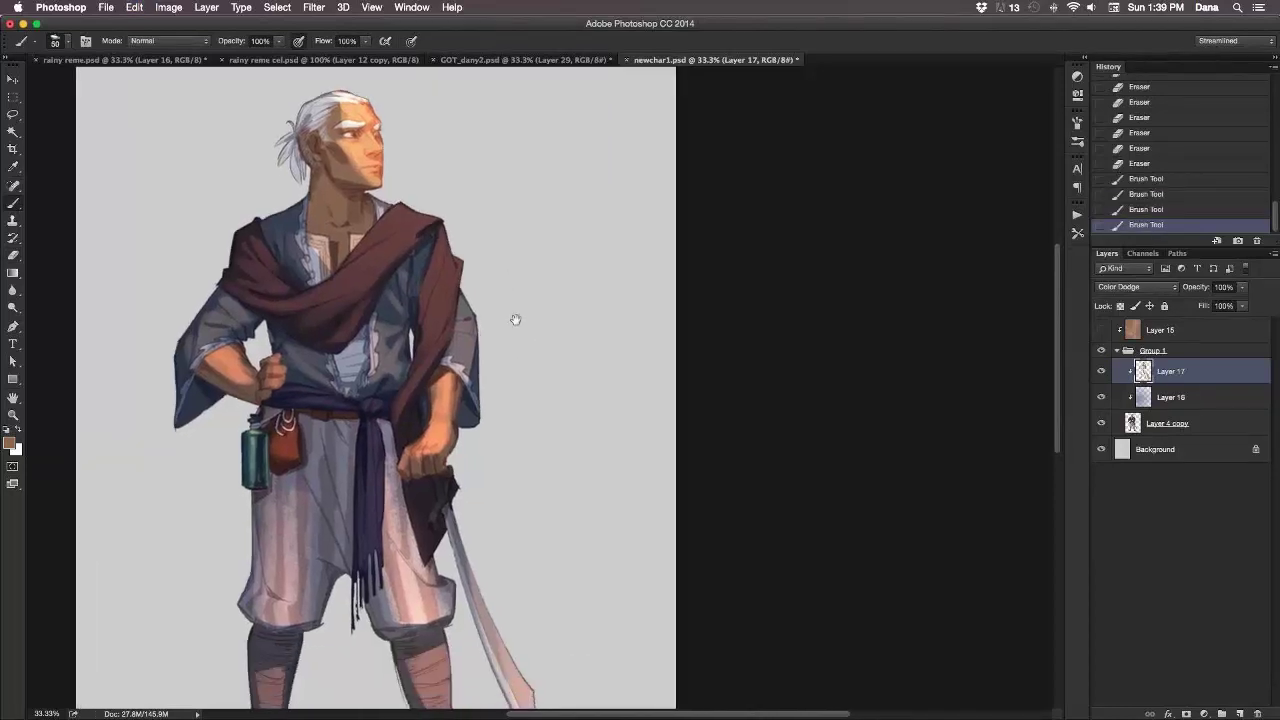
{"action": "left_click_drag", "start_coordinate": [259, 390], "coordinate": [253, 370]}
{"action": "key", "text": "super+z"}
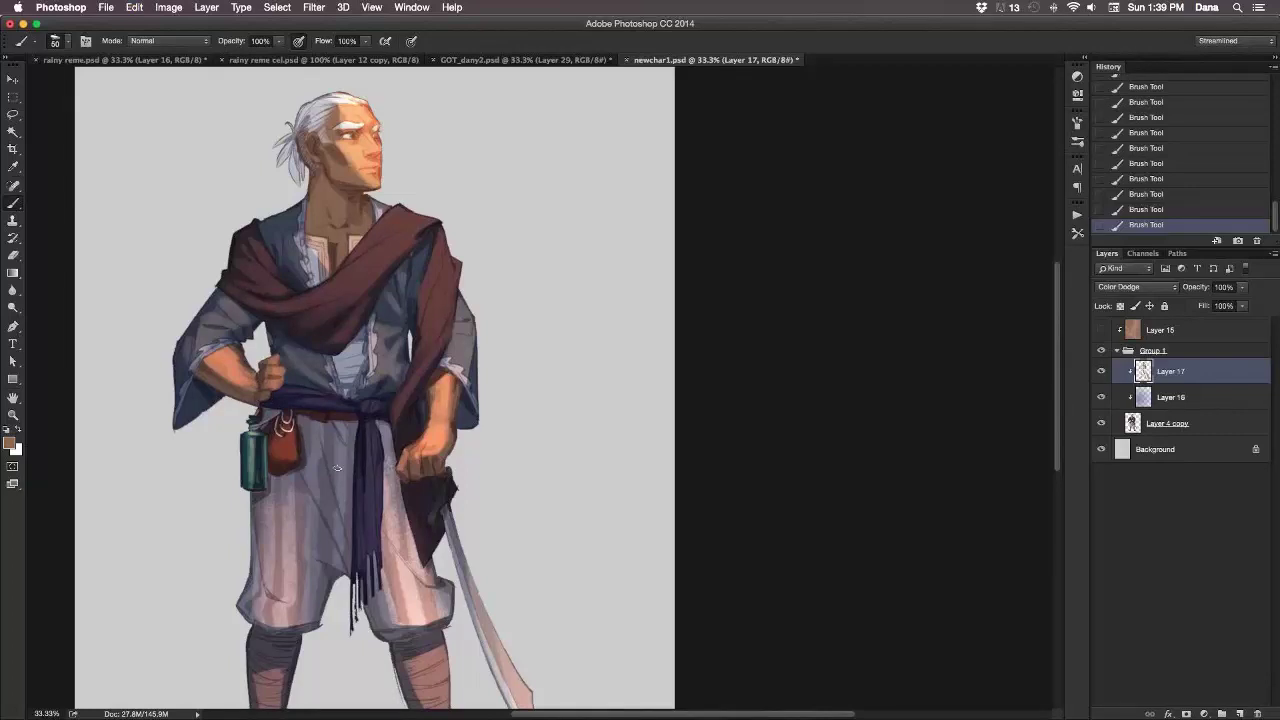
{"action": "scroll", "coordinate": [491, 303], "scroll_direction": "down", "scroll_amount": 3}
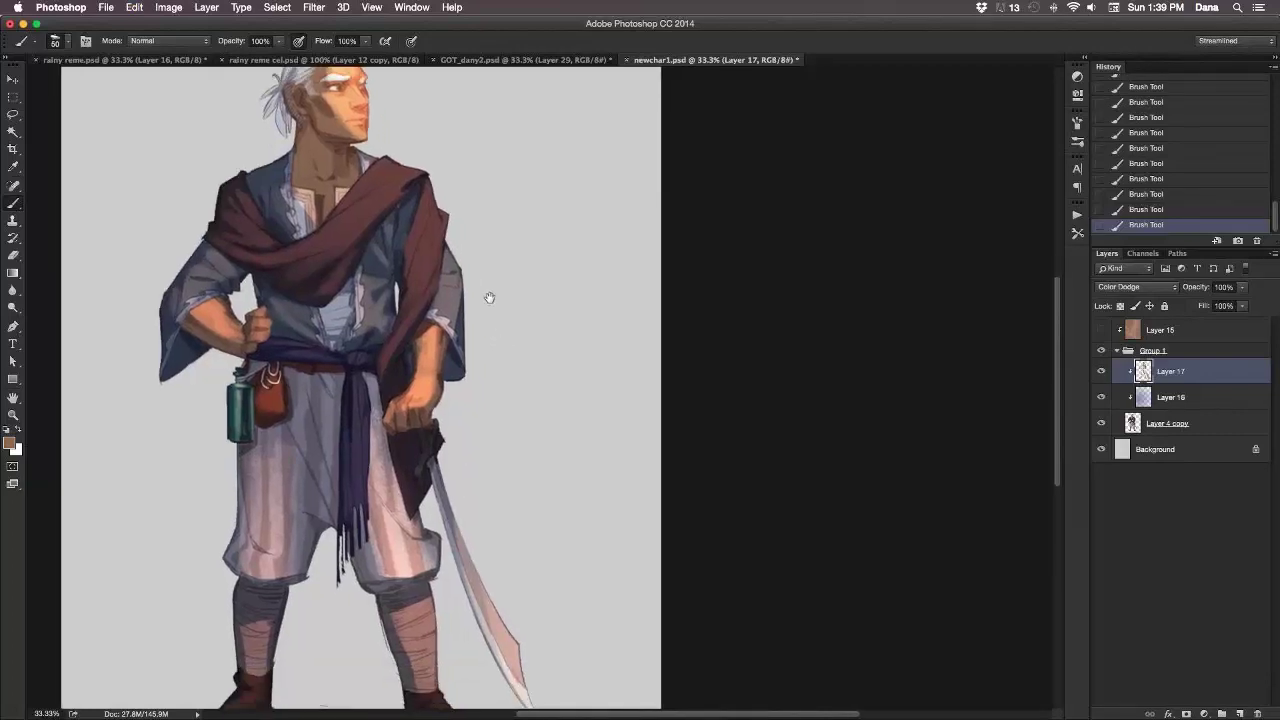
{"action": "key", "text": "super+z"}
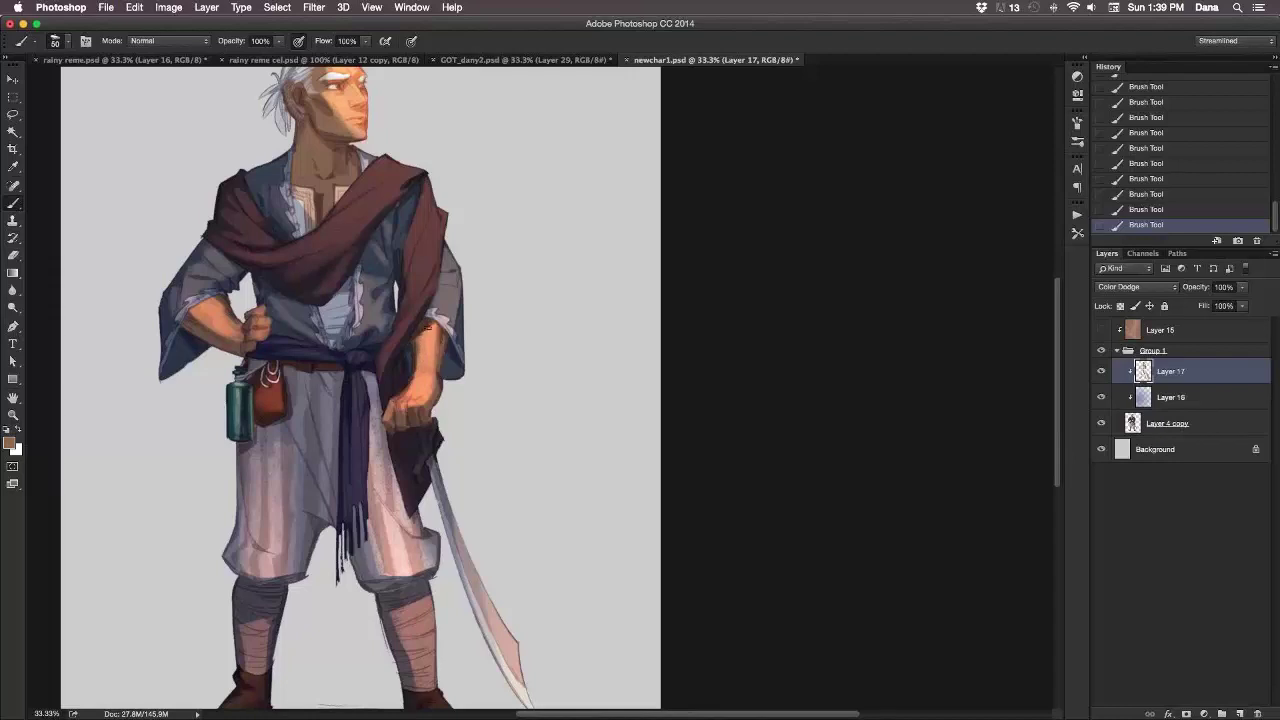
Erase the light on the sword arm directly beneath the frilled sleeve cuff, undoing the first attempt and redoing it in small dabs.
{"action": "key", "text": "e"}
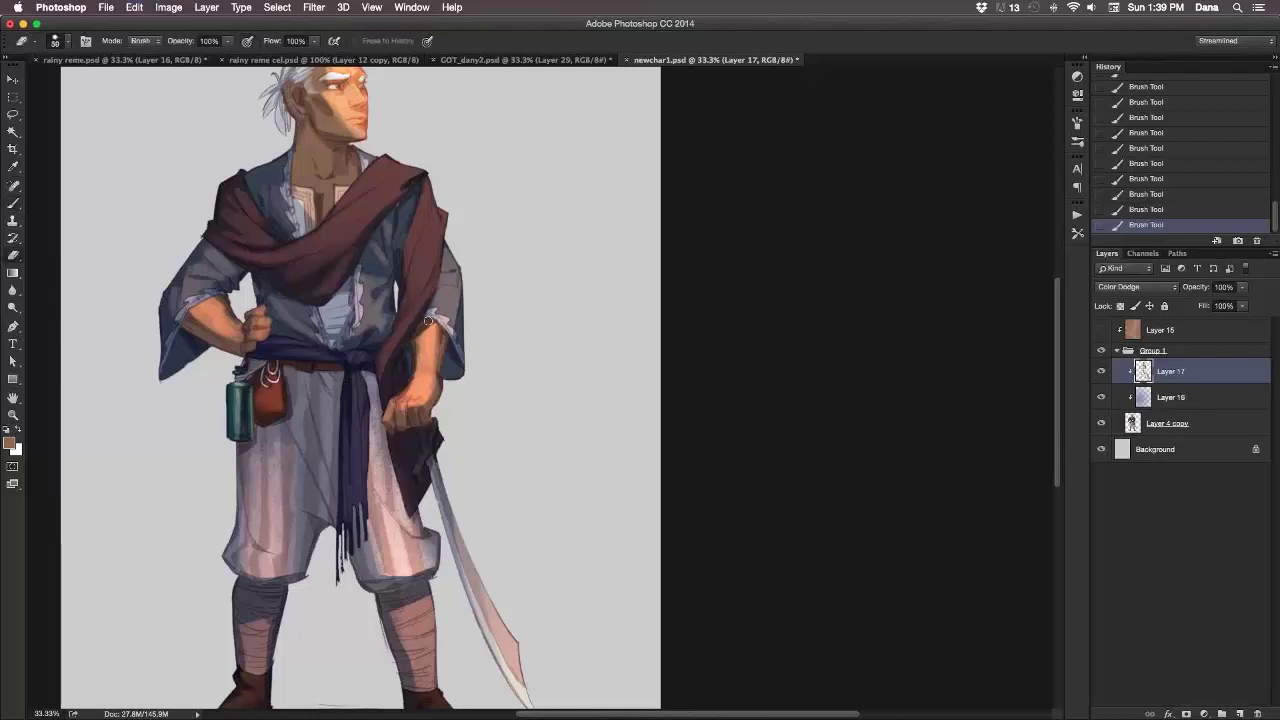
{"action": "left_click_drag", "start_coordinate": [428, 321], "coordinate": [441, 329]}
{"action": "key", "text": "super+z"}
{"action": "key", "text": "super+z"}
{"action": "key", "text": "super+z"}
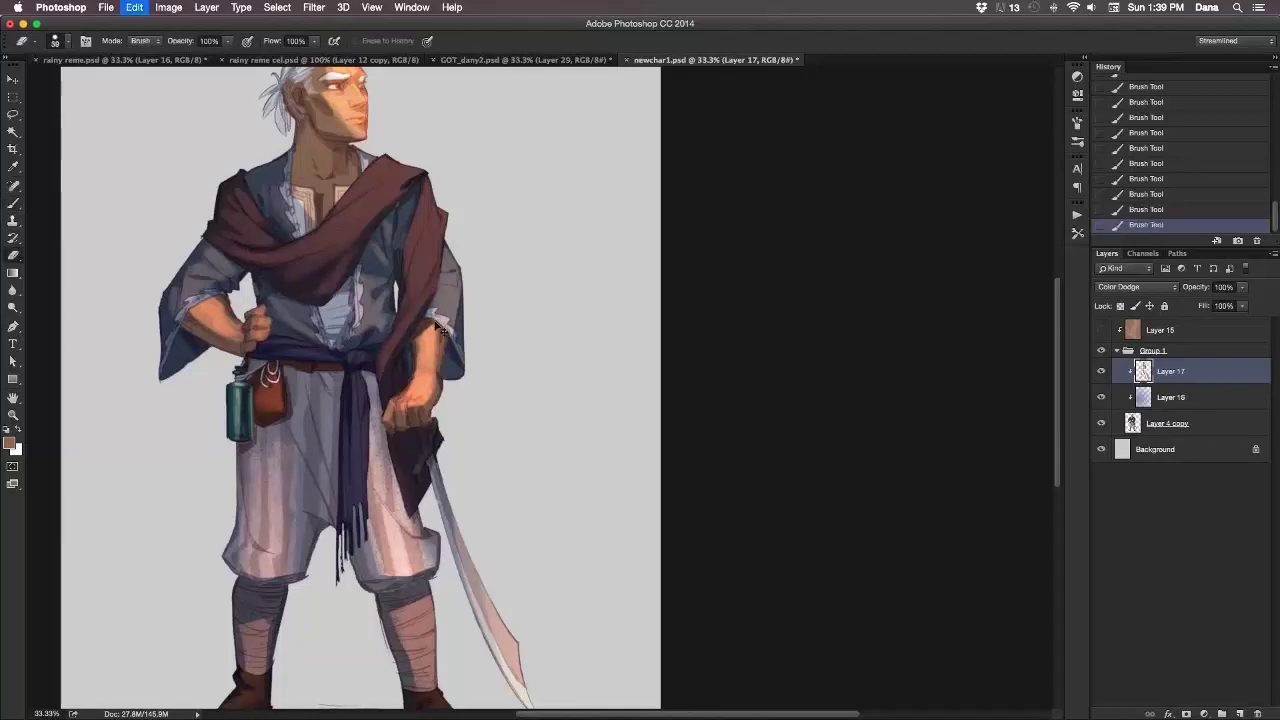
{"action": "left_click", "coordinate": [440, 326]}
{"action": "left_click", "coordinate": [436, 324]}
{"action": "left_click", "coordinate": [432, 322]}
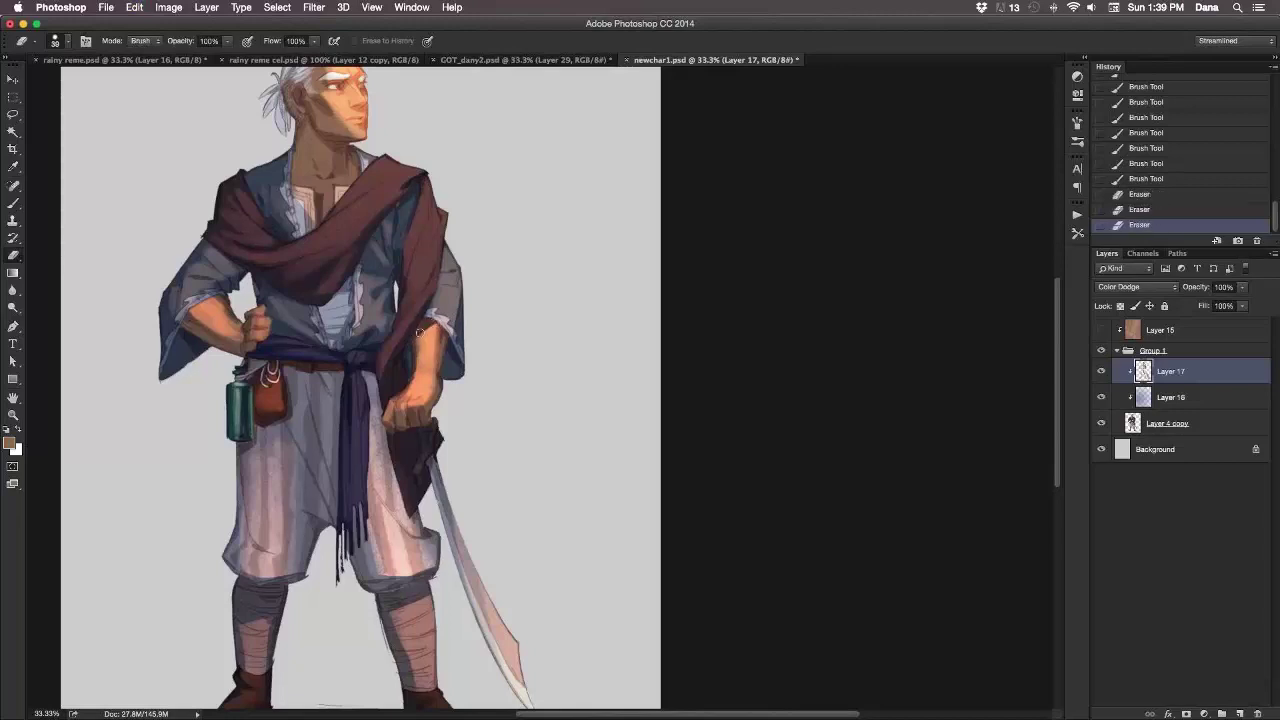
Erase the light in small dabs down the inner edge of the sword arm's forearm, undoing a misplaced dab.
{"action": "left_click", "coordinate": [418, 338]}
{"action": "left_click", "coordinate": [416, 345]}
{"action": "left_click", "coordinate": [414, 366]}
{"action": "left_click", "coordinate": [412, 372]}
{"action": "left_click", "coordinate": [411, 378]}
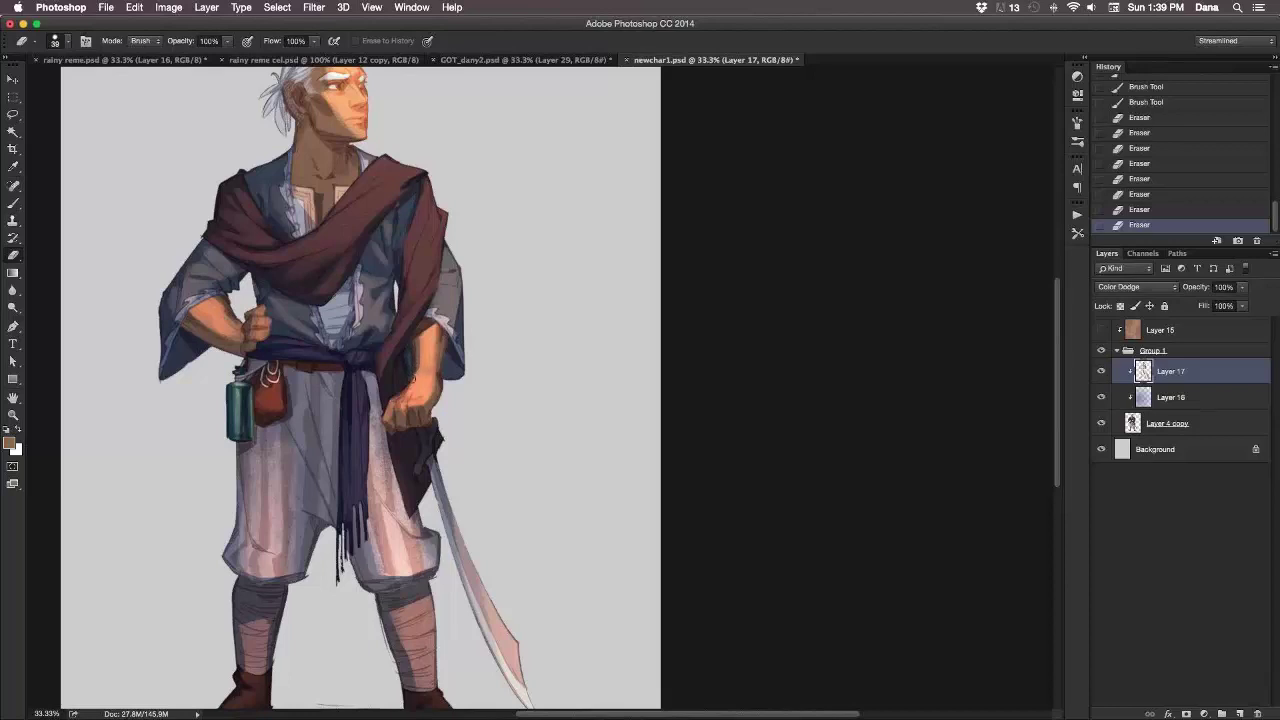
{"action": "left_click", "coordinate": [412, 375]}
{"action": "left_click", "coordinate": [415, 370]}
{"action": "key", "text": "super+z"}
{"action": "left_click", "coordinate": [432, 359]}
Compare the figure with and without the most recent eraser stroke by repeatedly undoing and redoing it.
{"action": "left_click_drag", "start_coordinate": [532, 331], "coordinate": [627, 371]}
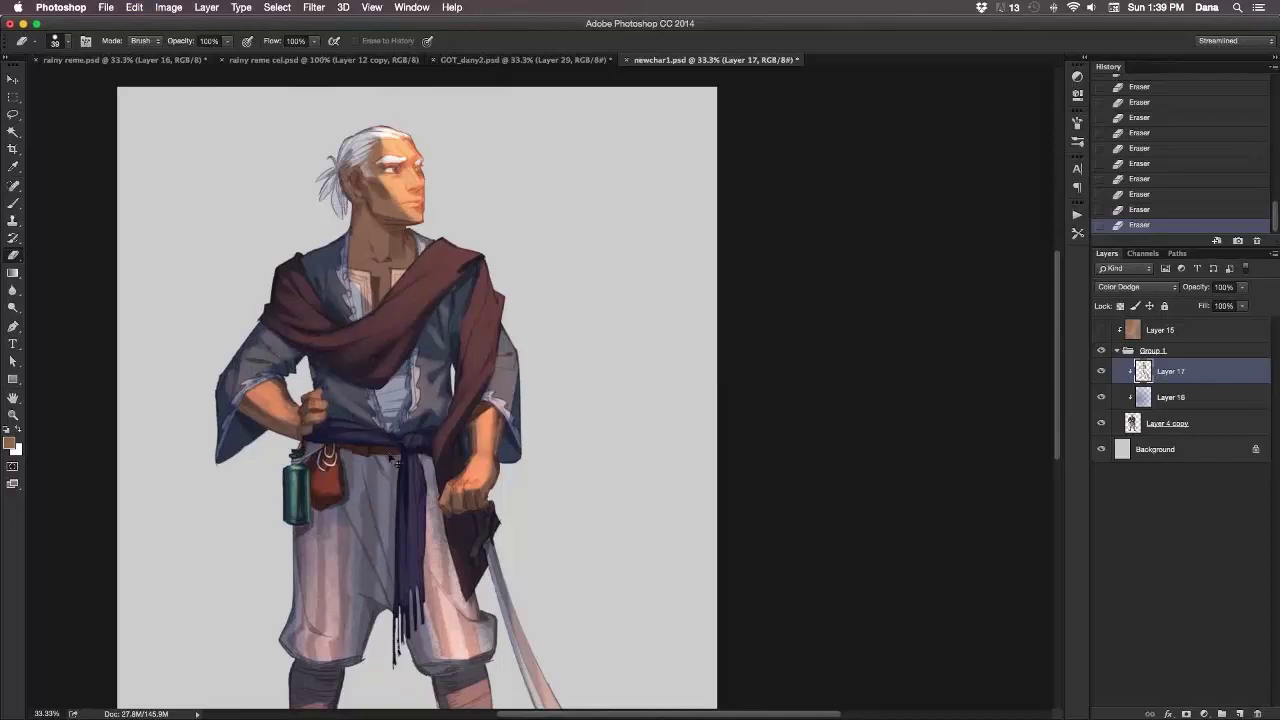
{"action": "key", "text": "super+z"}
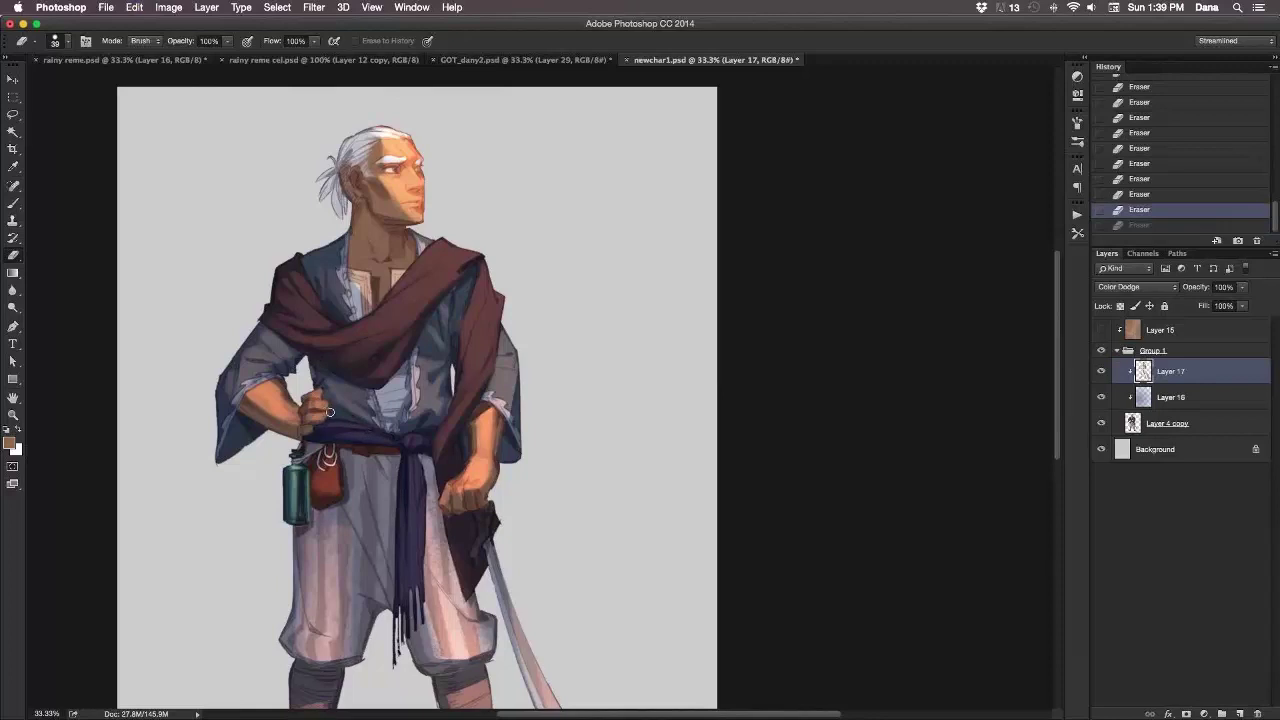
{"action": "key", "text": "super+z"}
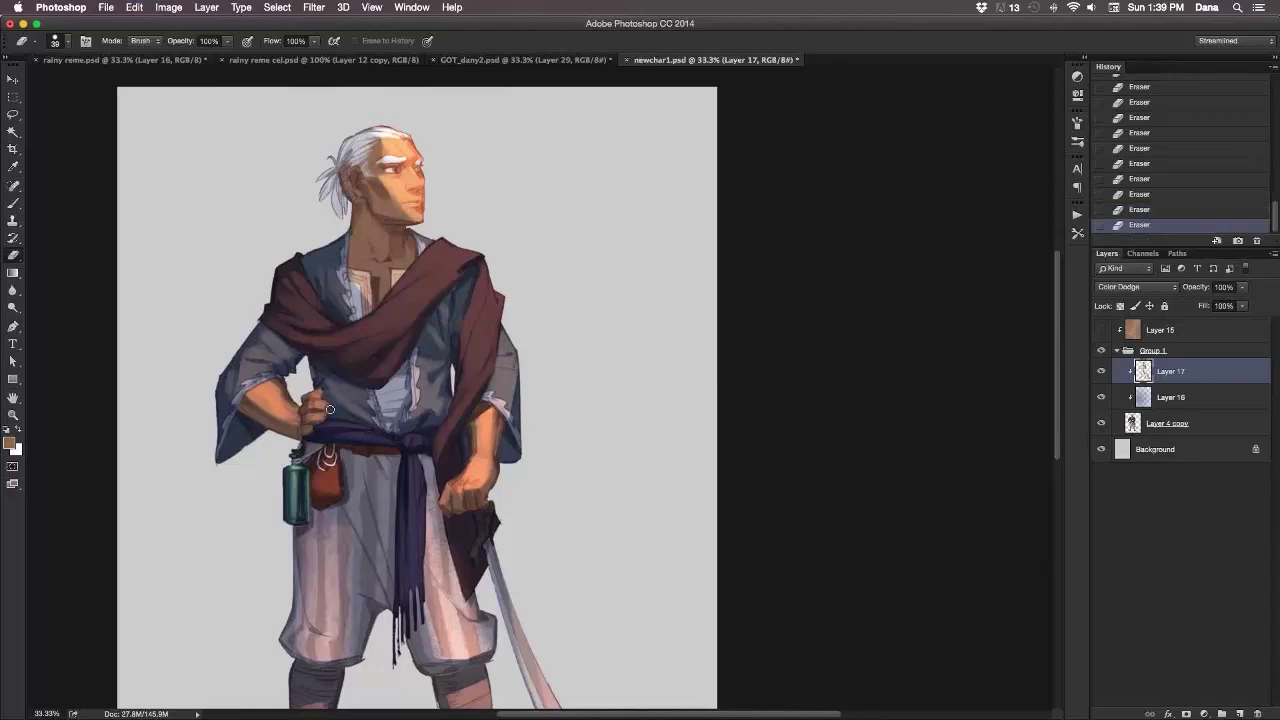
{"action": "key", "text": "super+z"}
{"action": "key", "text": "super+z"}
{"action": "key", "text": "super+z"}
{"action": "key", "text": "super+z"}
{"action": "key", "text": "super+z"}
{"action": "key", "text": "super+z"}
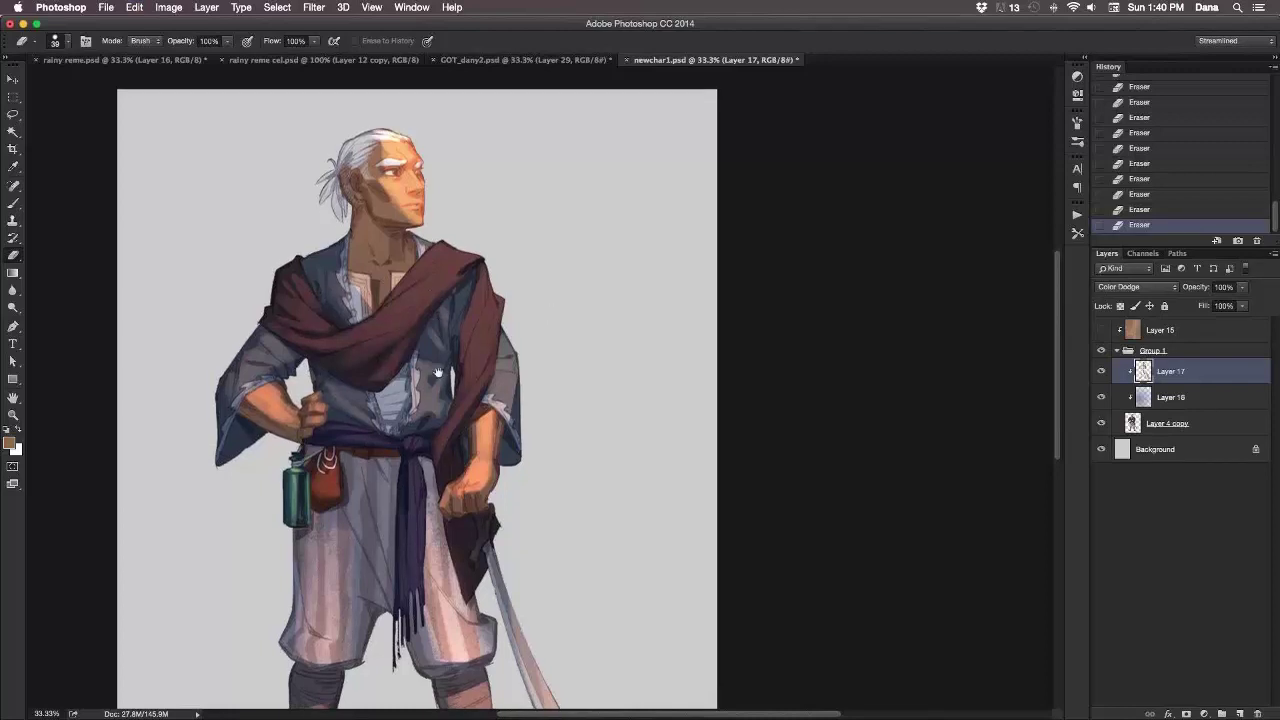
Paint strokes of light along the forearm of the arm resting on the hip, undoing and redrawing a misplaced one.
{"action": "left_click_drag", "start_coordinate": [437, 318], "coordinate": [448, 398]}
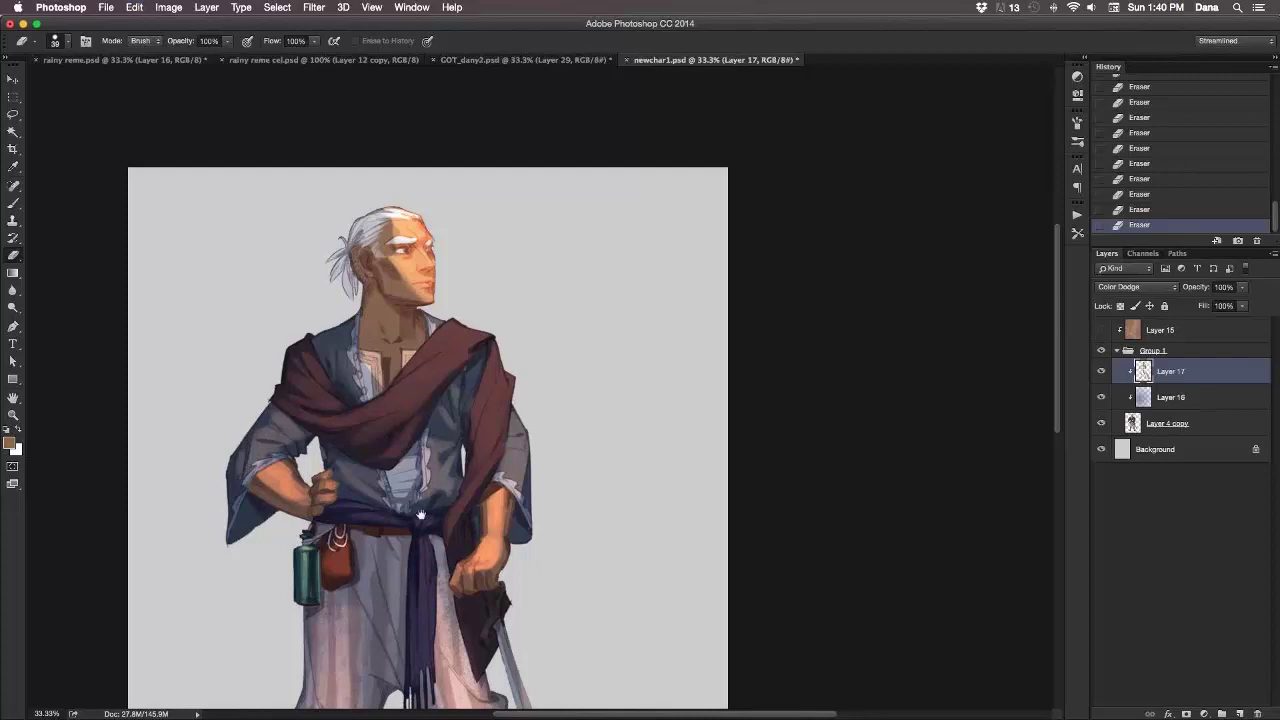
{"action": "key", "text": "b"}
{"action": "scroll", "coordinate": [300, 420], "scroll_direction": "down", "scroll_amount": 5}
{"action": "left_click_drag", "start_coordinate": [249, 344], "coordinate": [280, 361]}
{"action": "left_click_drag", "start_coordinate": [262, 352], "coordinate": [280, 360]}
{"action": "key", "text": "super+z"}
{"action": "left_click_drag", "start_coordinate": [262, 350], "coordinate": [290, 355]}
{"action": "left_click_drag", "start_coordinate": [292, 360], "coordinate": [296, 348]}
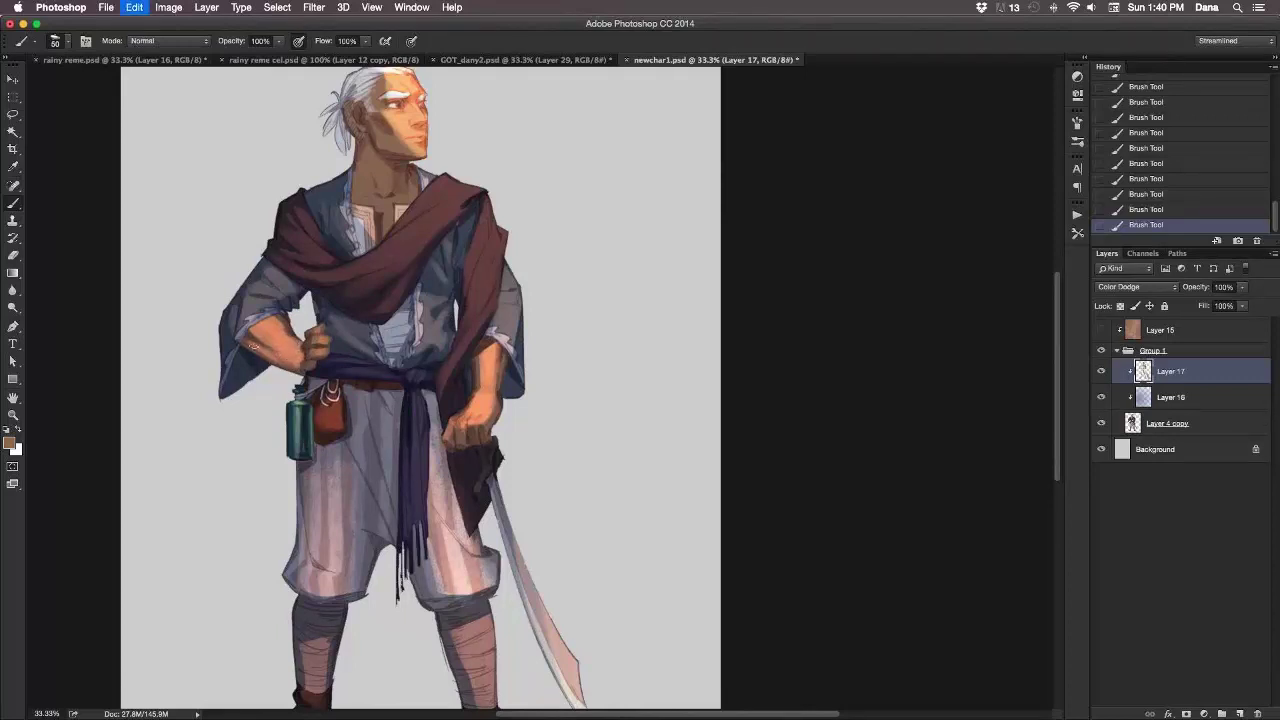
Erase part of the light in the middle of the hip-side forearm, undoing the first dab.
{"action": "key", "text": "e"}
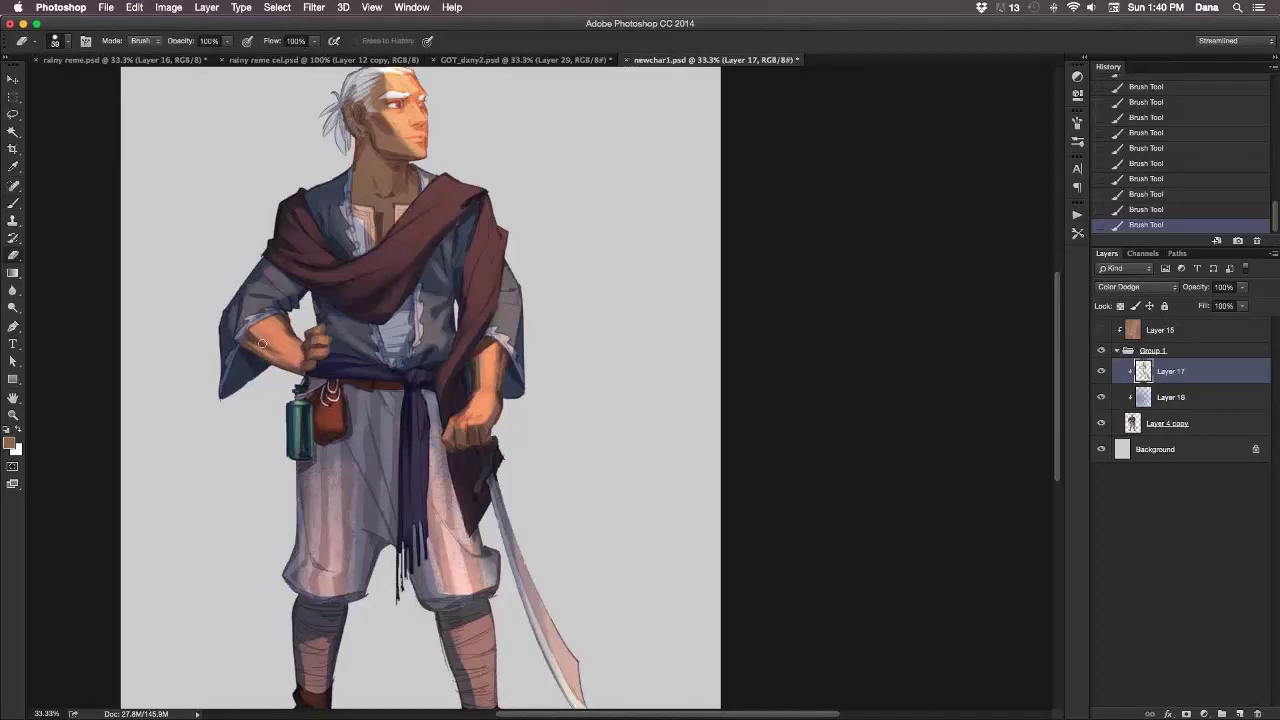
{"action": "left_click", "coordinate": [262, 343]}
{"action": "key", "text": "super+z"}
{"action": "mouse_move", "coordinate": [273, 348]}
{"action": "left_mouse_down"}
{"action": "mouse_move", "coordinate": [242, 334]}
{"action": "mouse_move", "coordinate": [266, 350]}
{"action": "left_mouse_up"}
Repaint the light from the hip-side forearm toward the fist, undoing the unwanted stroke.
{"action": "key", "text": "b"}
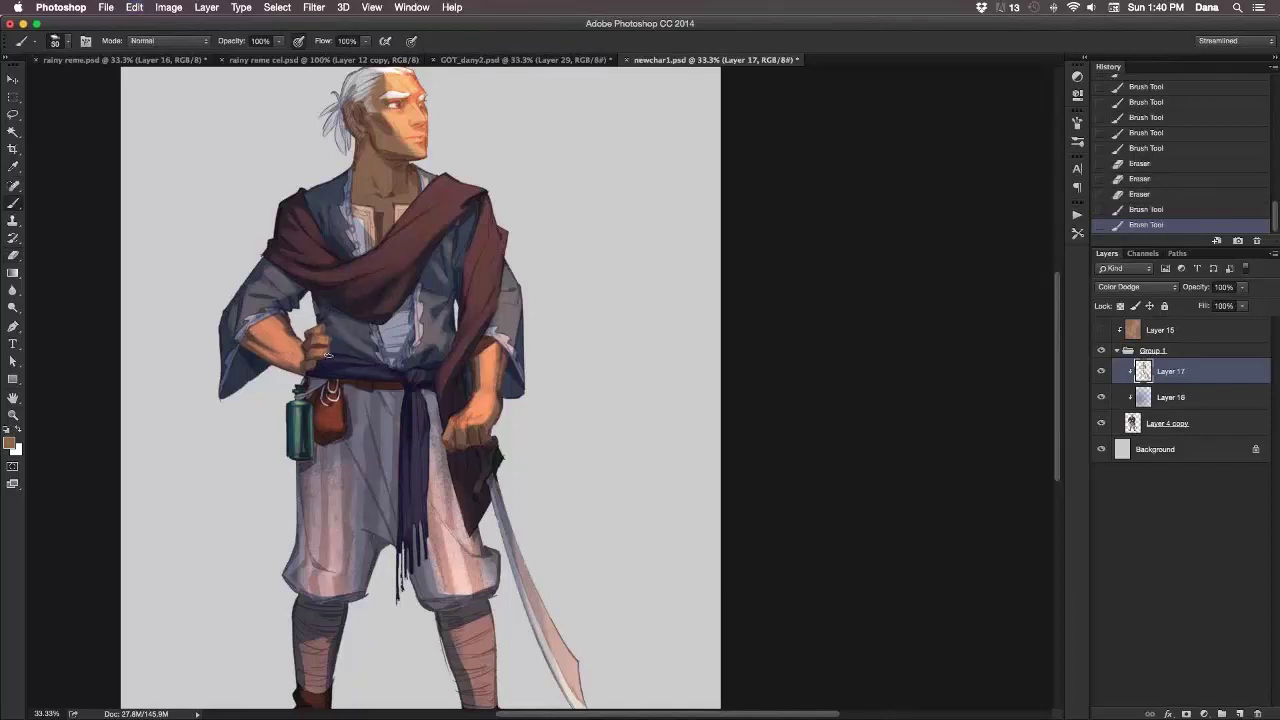
{"action": "key", "text": "e"}
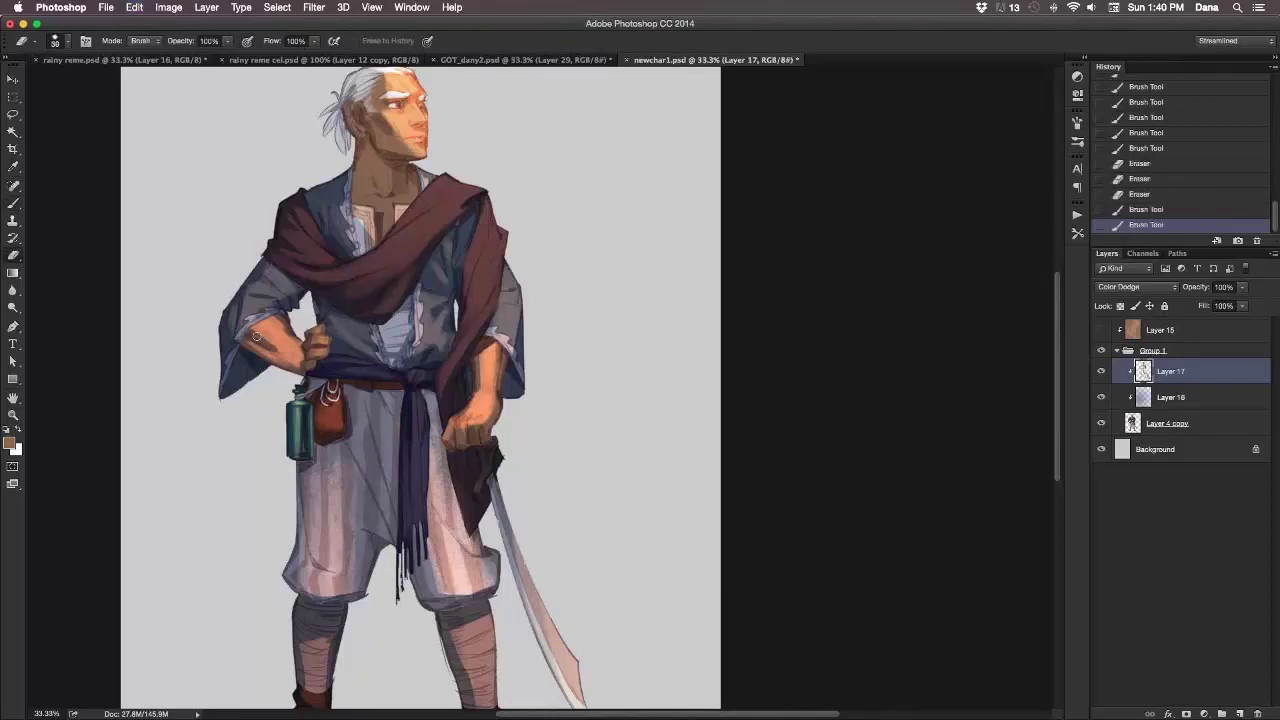
{"action": "key", "text": "b"}
{"action": "left_click_drag", "start_coordinate": [254, 338], "coordinate": [306, 333]}
{"action": "key", "text": "super+z"}
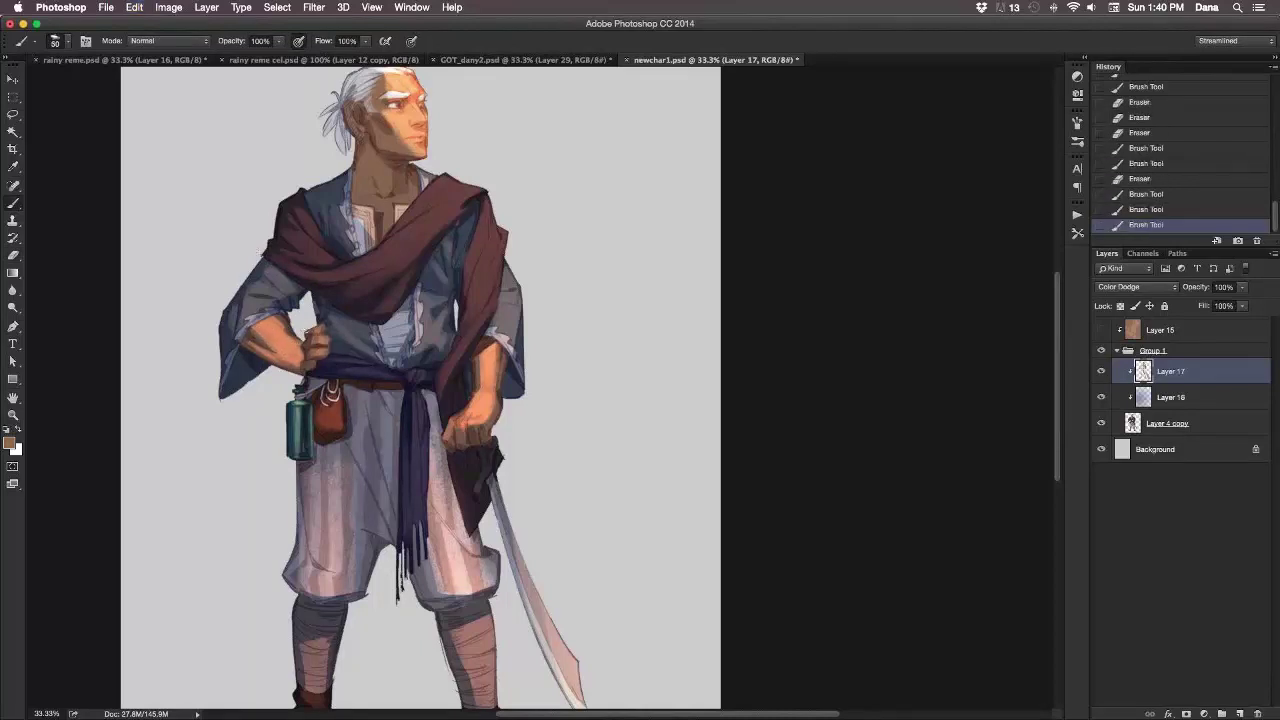
Erase a small area of light at the wrist of the sword arm, undoing and redrawing the stroke.
{"action": "key", "text": "e"}
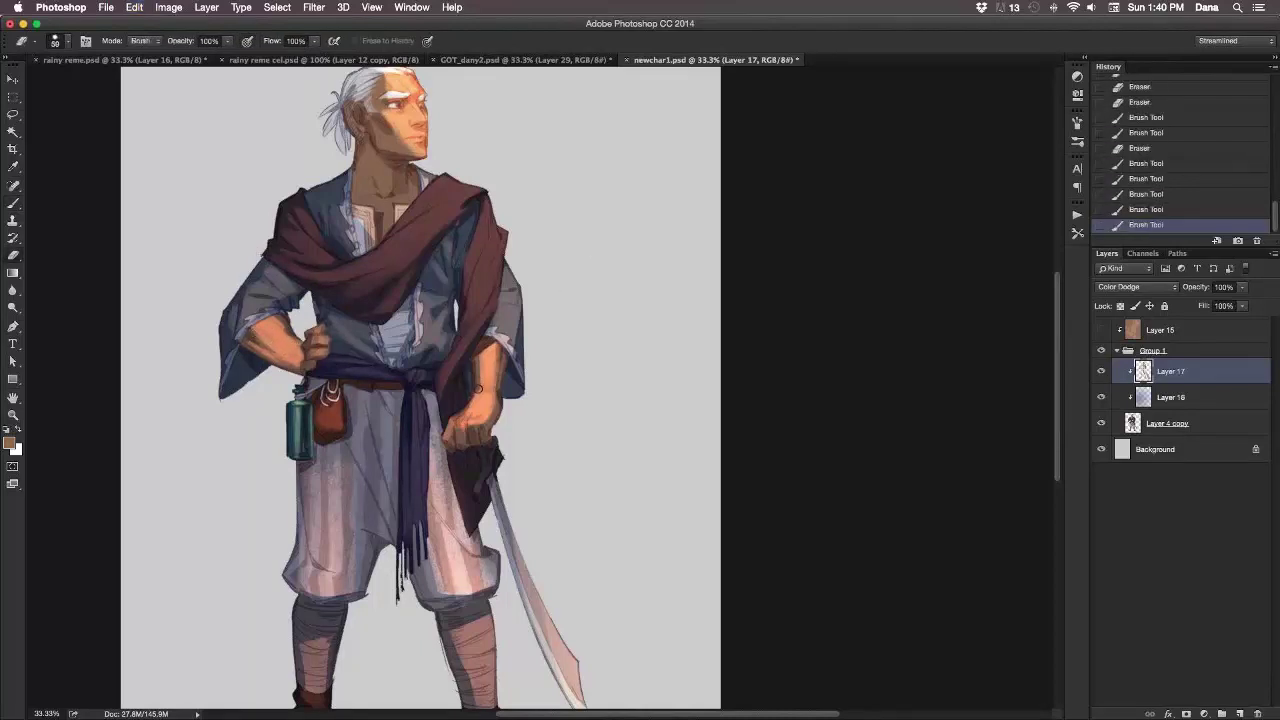
{"action": "mouse_move", "coordinate": [473, 395]}
{"action": "left_mouse_down"}
{"action": "mouse_move", "coordinate": [478, 383]}
{"action": "mouse_move", "coordinate": [475, 394]}
{"action": "left_mouse_up"}
{"action": "key", "text": "super+z"}
{"action": "key", "text": "ctrl+z"}
{"action": "left_click_drag", "start_coordinate": [479, 386], "coordinate": [475, 393]}
Refine the light on the knuckles of the sword hand with short strokes, undoing and redrawing misplaced ones.
{"action": "left_click_drag", "start_coordinate": [556, 433], "coordinate": [561, 462]}
{"action": "key", "text": "b"}
{"action": "mouse_move", "coordinate": [447, 462]}
{"action": "left_mouse_down"}
{"action": "mouse_move", "coordinate": [450, 486]}
{"action": "mouse_move", "coordinate": [449, 475]}
{"action": "left_mouse_up"}
{"action": "key", "text": "super+z"}
{"action": "mouse_move", "coordinate": [447, 462]}
{"action": "left_mouse_down"}
{"action": "mouse_move", "coordinate": [446, 500]}
{"action": "mouse_move", "coordinate": [444, 475]}
{"action": "mouse_move", "coordinate": [454, 493]}
{"action": "mouse_move", "coordinate": [459, 458]}
{"action": "left_mouse_up"}
{"action": "key", "text": "e"}
{"action": "key", "text": "super+z"}
{"action": "key", "text": "b"}
{"action": "key", "text": "e"}
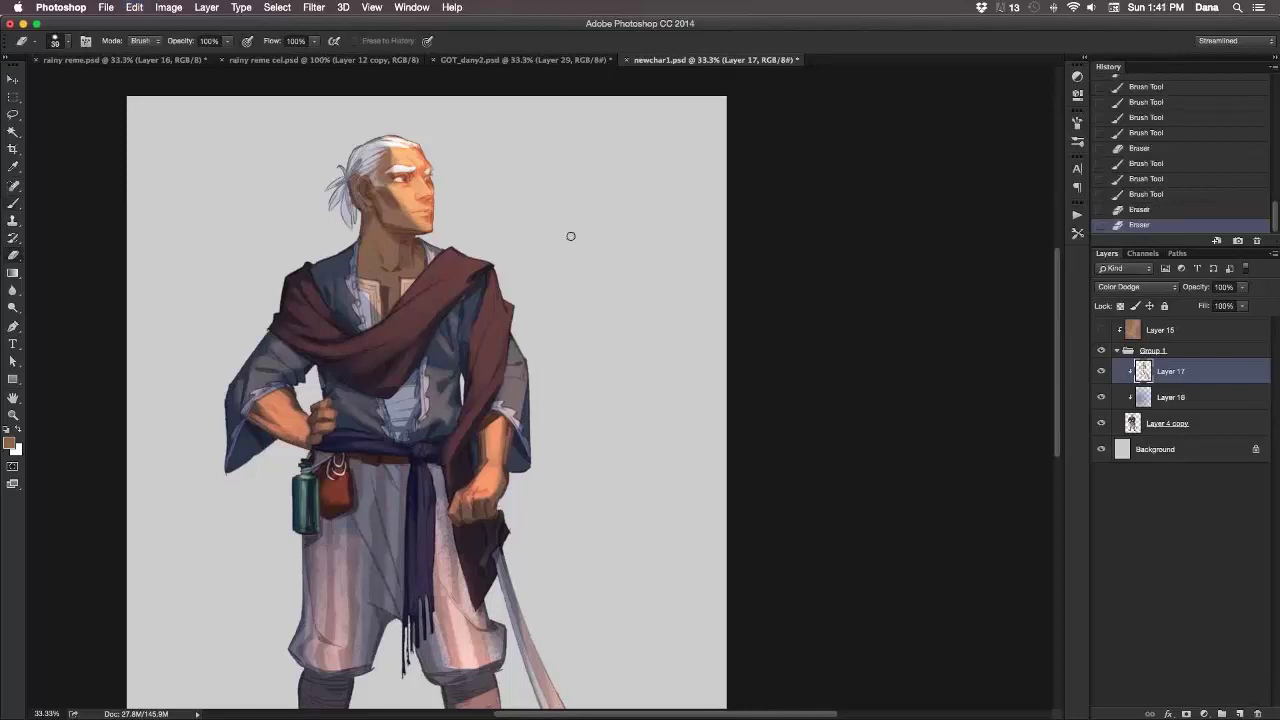
Erase the light along the outer edge of the scarf below the sword-side shoulder, undoing and redoing a stroke.
{"action": "left_click_drag", "start_coordinate": [497, 339], "coordinate": [508, 302]}
{"action": "key", "text": "super+z"}
{"action": "left_click", "coordinate": [508, 308]}
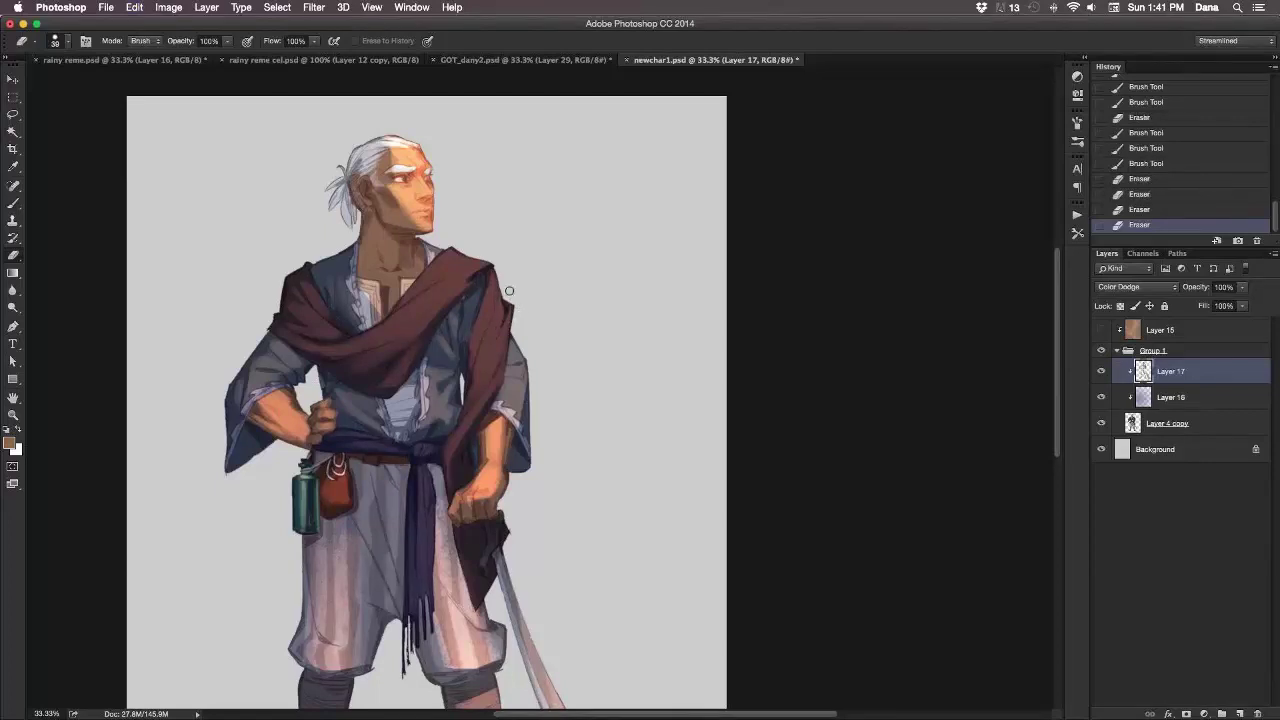
{"action": "mouse_move", "coordinate": [510, 303]}
{"action": "left_mouse_down"}
{"action": "mouse_move", "coordinate": [479, 256]}
{"action": "mouse_move", "coordinate": [496, 280]}
{"action": "left_mouse_up"}
Paint a short stroke of light on the scarf fold on top of the sword-side shoulder.
{"action": "key", "text": "b"}
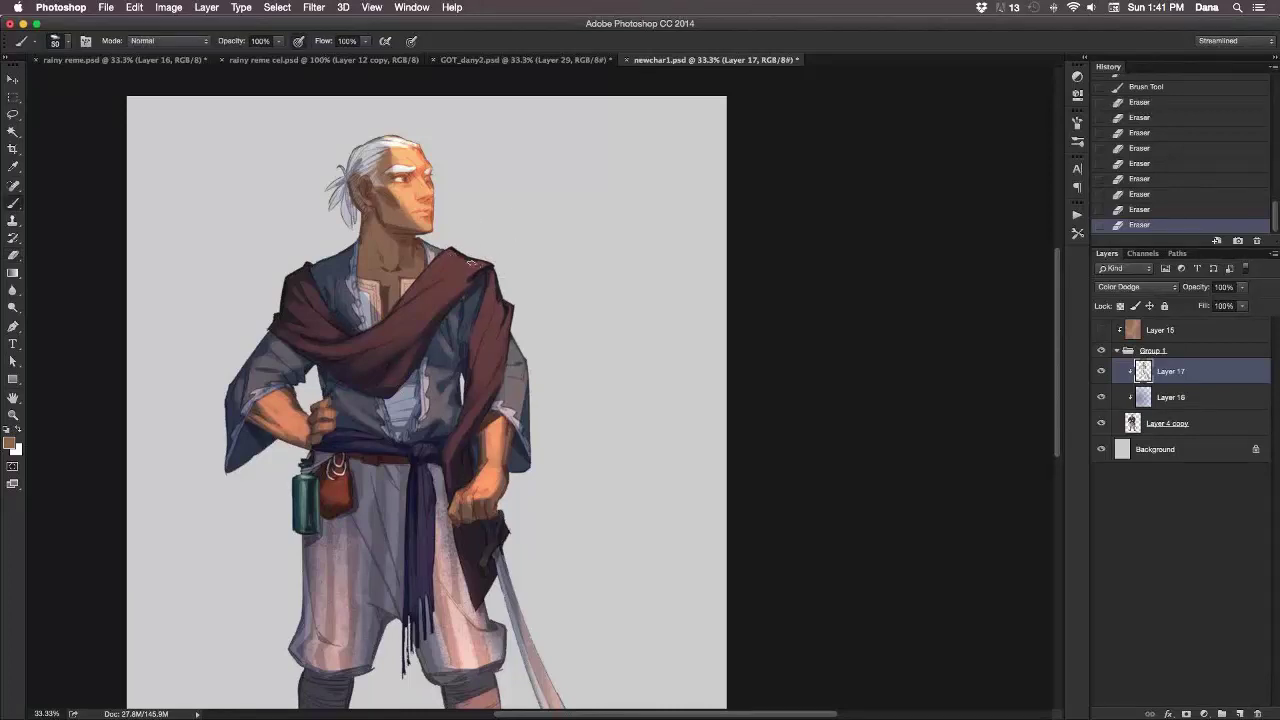
{"action": "left_click_drag", "start_coordinate": [476, 263], "coordinate": [484, 266]}
{"action": "scroll", "coordinate": [537, 280], "scroll_direction": "down", "scroll_amount": 5}
{"action": "scroll", "coordinate": [480, 203], "scroll_direction": "right", "scroll_amount": 4}
{"action": "key", "text": "e"}
{"action": "key", "text": "b"}
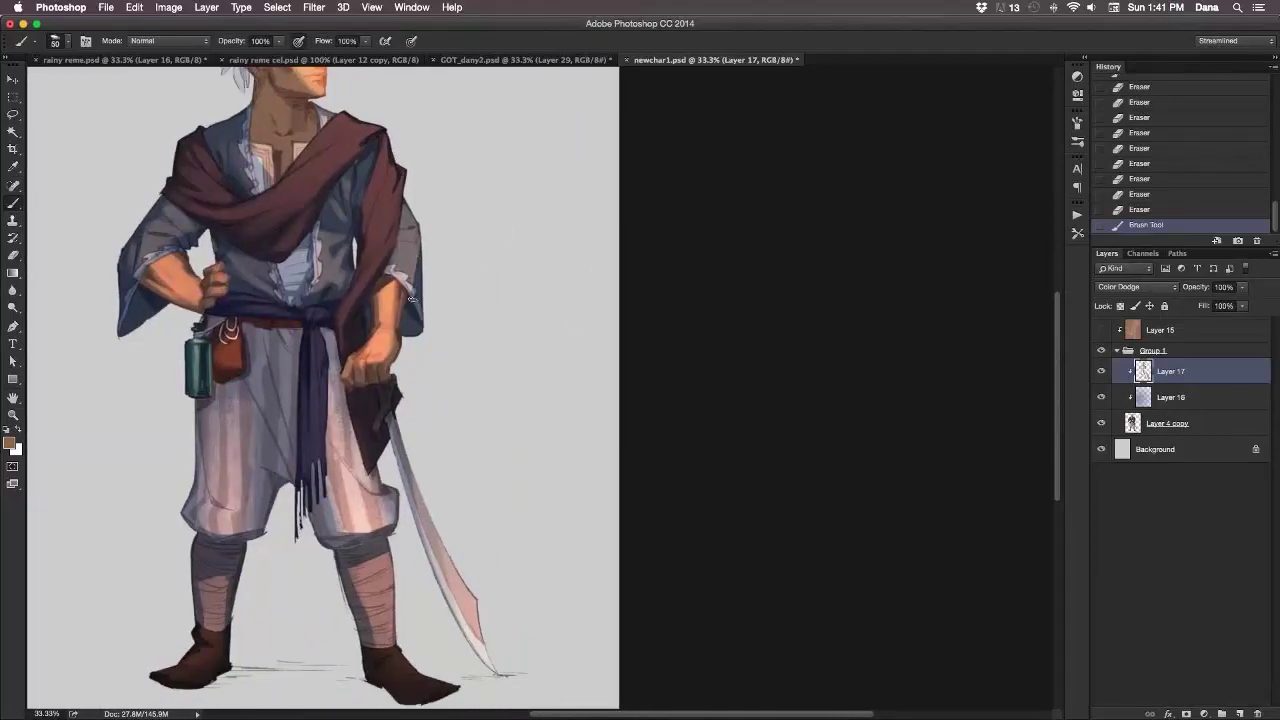
Paint strokes of light on the cuff and outer edge of the sword-arm sleeve, undoing a misplaced stroke.
{"action": "left_click_drag", "start_coordinate": [413, 296], "coordinate": [415, 282]}
{"action": "mouse_move", "coordinate": [415, 304]}
{"action": "left_mouse_down"}
{"action": "mouse_move", "coordinate": [415, 267]}
{"action": "mouse_move", "coordinate": [427, 283]}
{"action": "mouse_move", "coordinate": [420, 164]}
{"action": "left_mouse_up"}
{"action": "key", "text": "e"}
{"action": "key", "text": "super+z"}
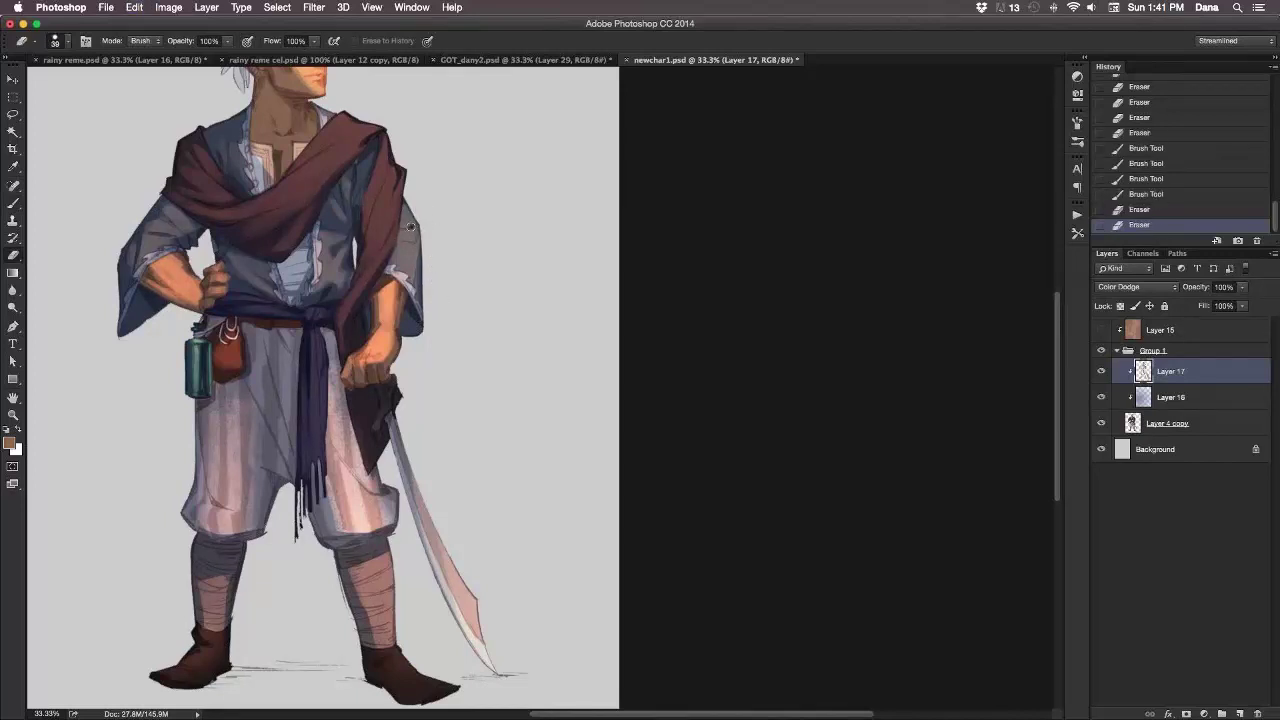
Erase light around the fold on the upper sword-arm sleeve next to the scarf, undoing and redoing misplaced strokes.
{"action": "left_click_drag", "start_coordinate": [411, 226], "coordinate": [405, 226]}
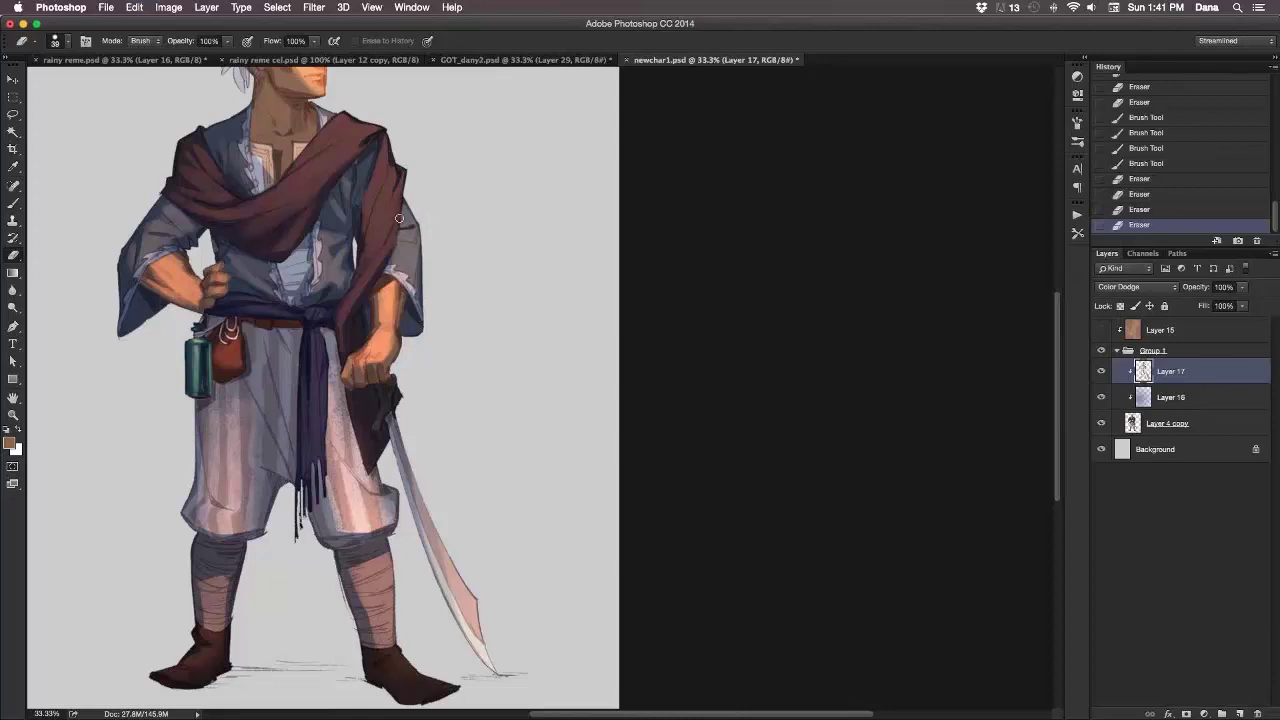
{"action": "left_click", "coordinate": [396, 244]}
{"action": "key", "text": "super+z"}
{"action": "key", "text": "super+z"}
{"action": "key", "text": "super+z"}
{"action": "key", "text": "super+z"}
{"action": "key", "text": "super+z"}
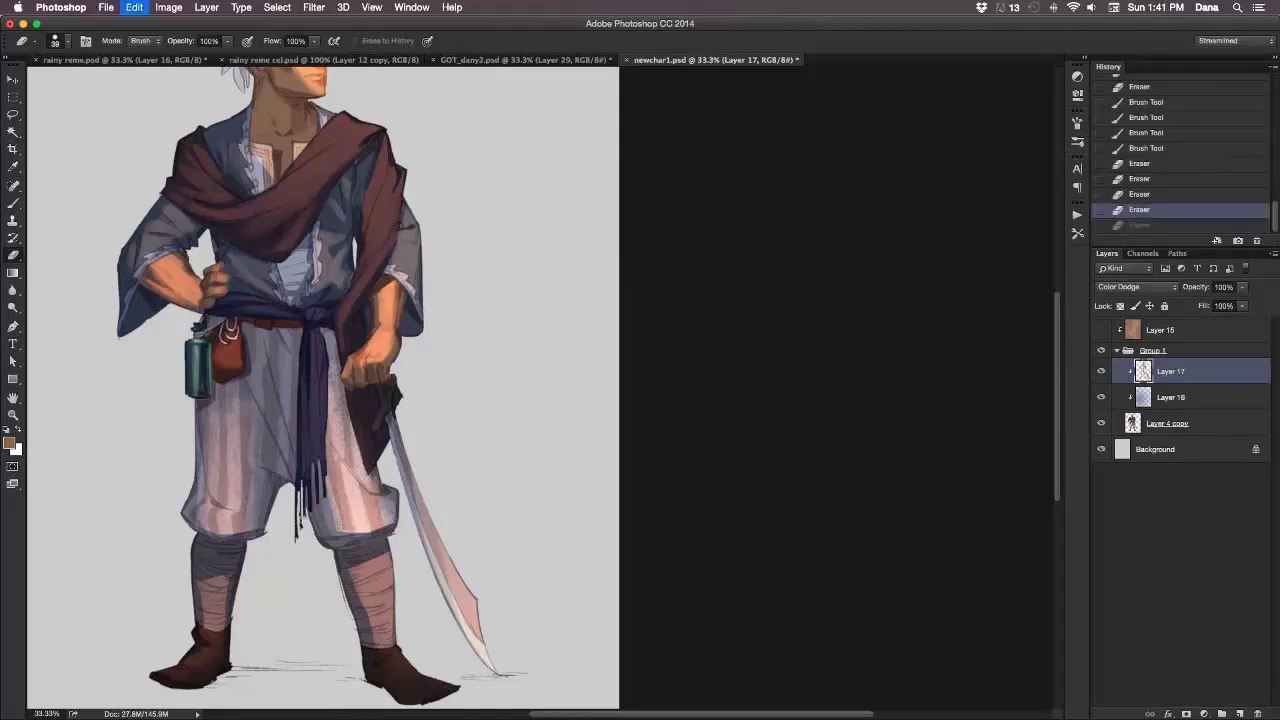
{"action": "key", "text": "super+z"}
{"action": "left_click", "coordinate": [404, 246]}
{"action": "key", "text": "super+z"}
{"action": "left_click", "coordinate": [398, 230]}
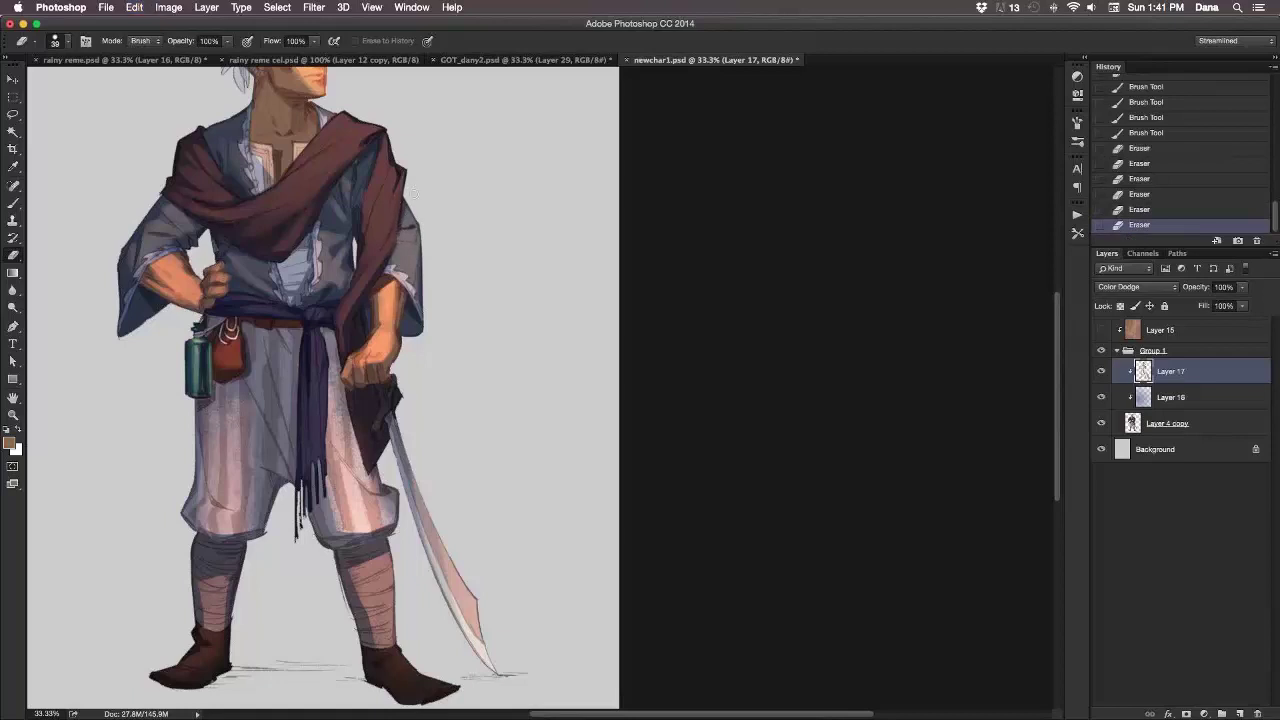
Trim the light where the sword-arm sleeve emerges from under the scarf with short eraser strokes.
{"action": "left_click", "coordinate": [420, 202]}
{"action": "key", "text": "super+z"}
{"action": "left_click", "coordinate": [405, 208]}
{"action": "left_click", "coordinate": [405, 205]}
{"action": "left_click", "coordinate": [404, 210]}
{"action": "left_click", "coordinate": [403, 214]}
Paint short strokes of light back onto the upper sword-arm sleeve beside the scarf edge, undoing one stroke.
{"action": "key", "text": "b"}
{"action": "left_click", "coordinate": [405, 225]}
{"action": "key", "text": "super+z"}
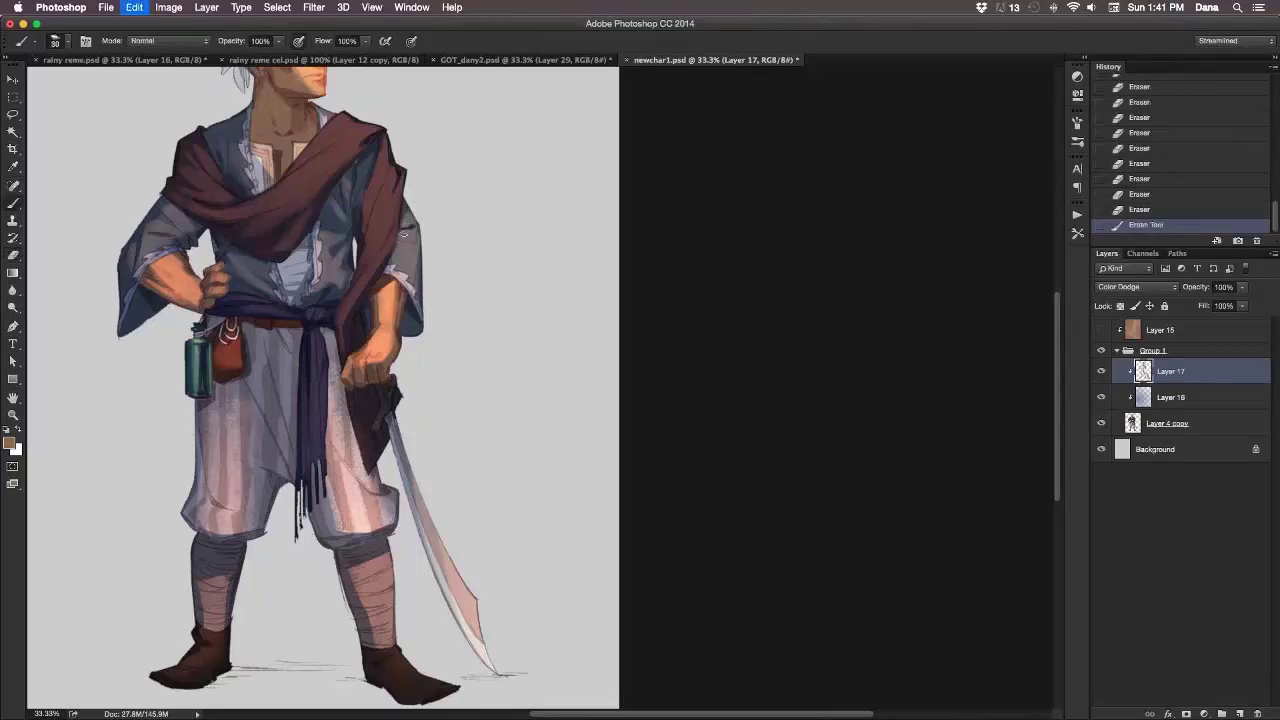
{"action": "left_click", "coordinate": [404, 229]}
{"action": "left_click", "coordinate": [404, 223]}
{"action": "left_click", "coordinate": [405, 220]}
Erase small spots of light on the scarf at the shoulder, the jacket beneath it and the collar beside the neck.
{"action": "scroll", "coordinate": [497, 360], "scroll_direction": "up", "scroll_amount": 5}
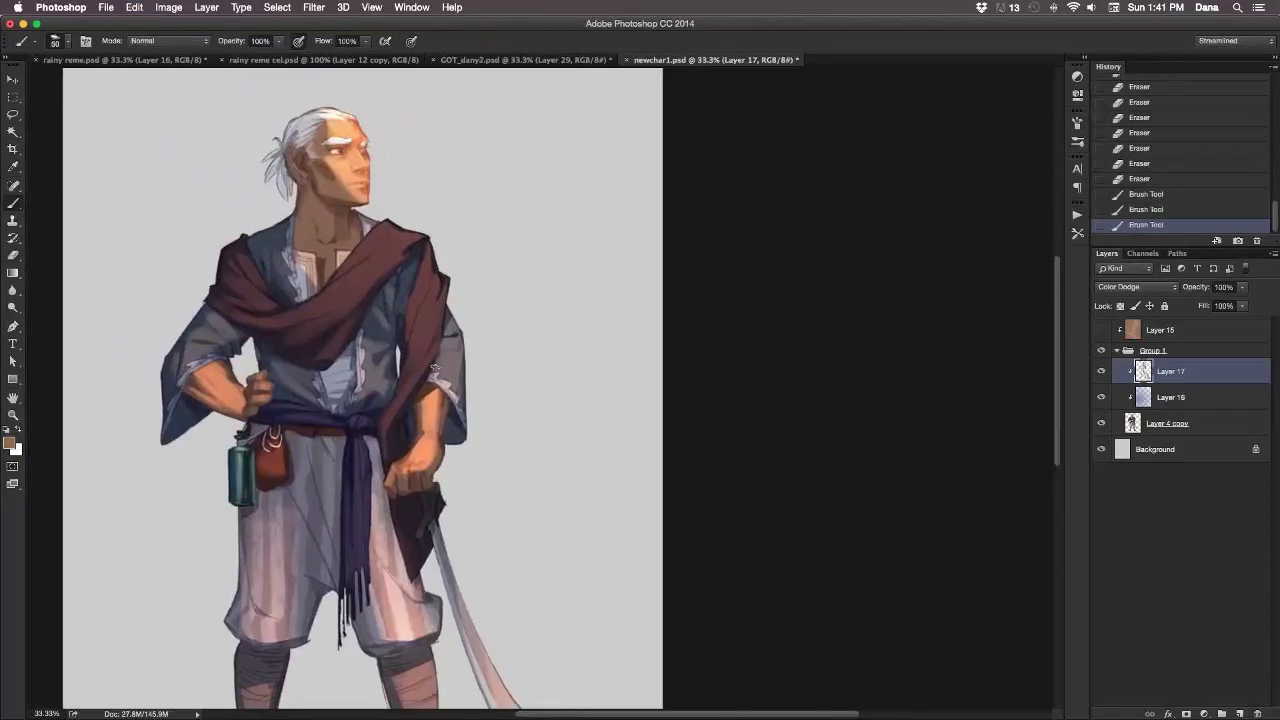
{"action": "key", "text": "e"}
{"action": "left_click", "coordinate": [395, 234]}
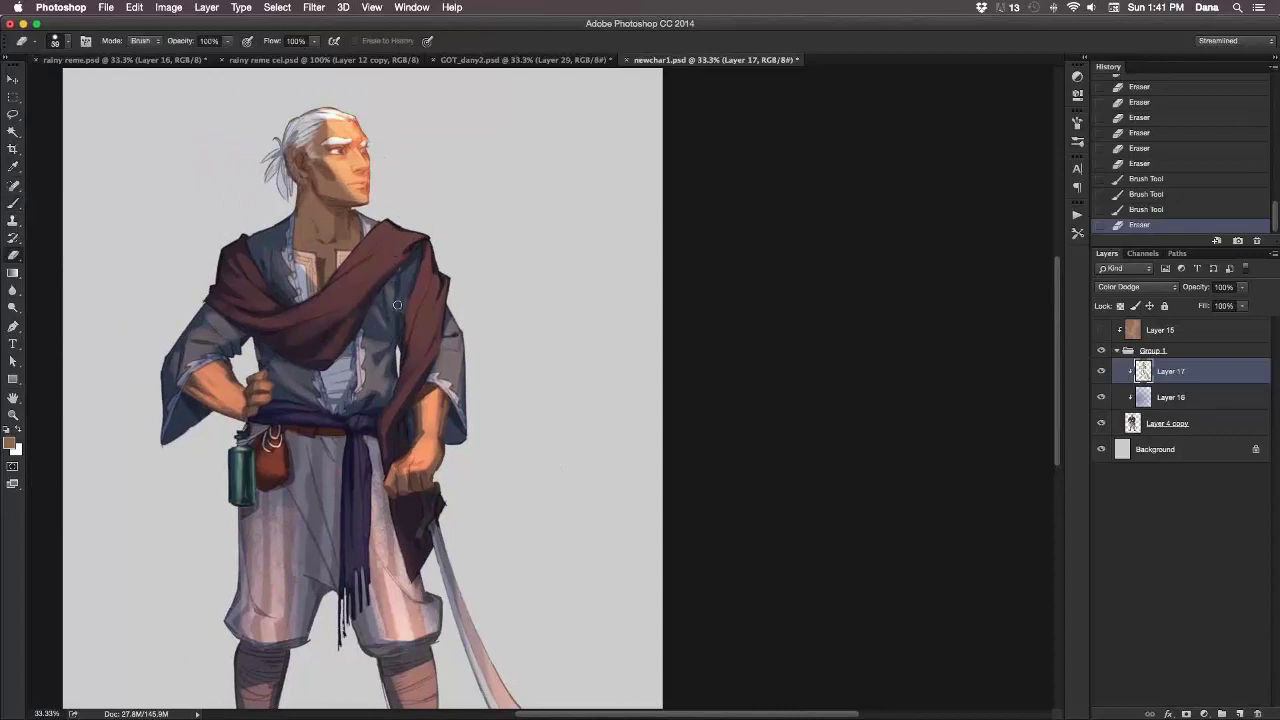
{"action": "mouse_move", "coordinate": [397, 305]}
{"action": "left_mouse_down"}
{"action": "mouse_move", "coordinate": [397, 290]}
{"action": "mouse_move", "coordinate": [398, 310]}
{"action": "left_mouse_up"}
{"action": "key", "text": "b"}
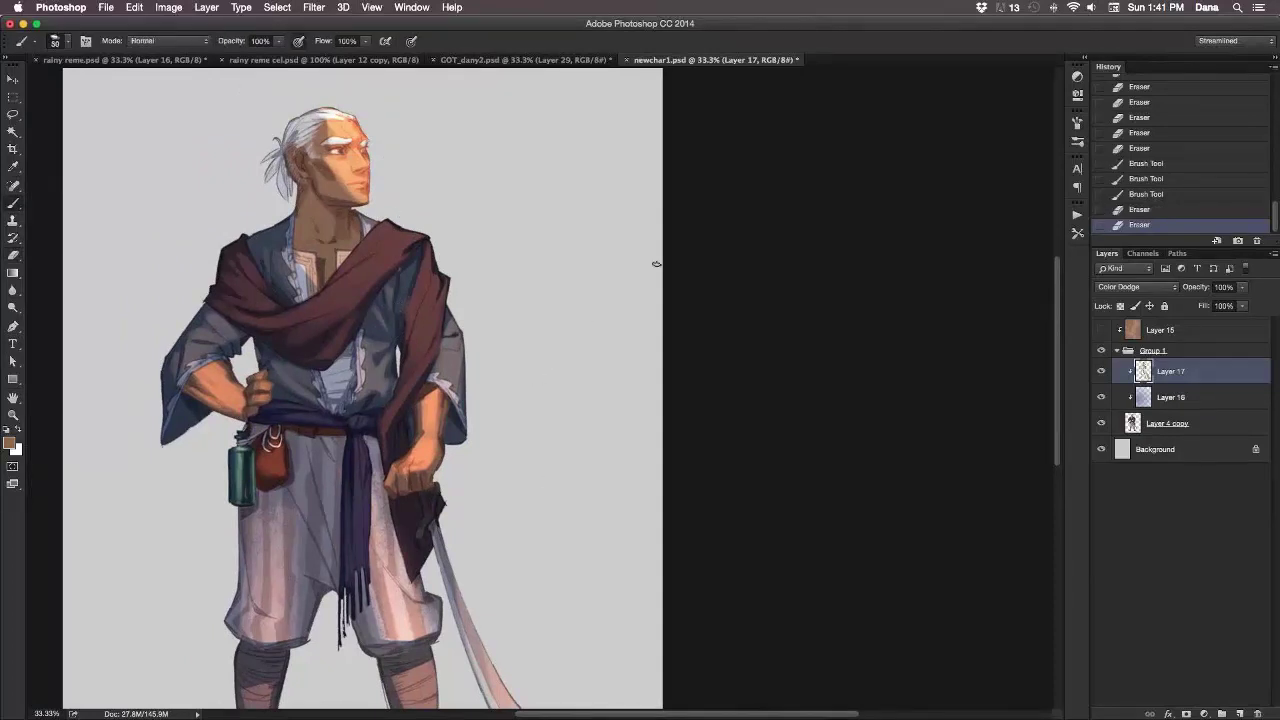
{"action": "key", "text": "e"}
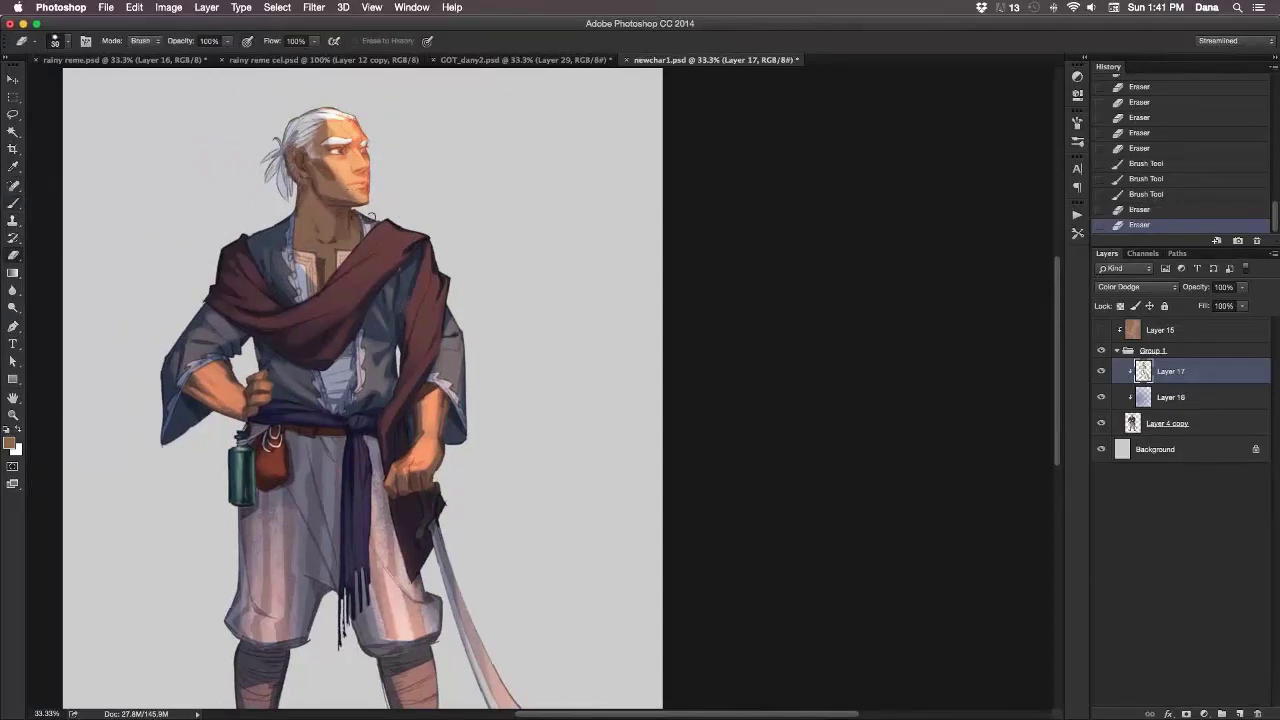
{"action": "left_click", "coordinate": [375, 215]}
Paint light on the jacket shoulder beside the ruffled collar on the bent-arm side, undoing misplaced strokes.
{"action": "key", "text": "b"}
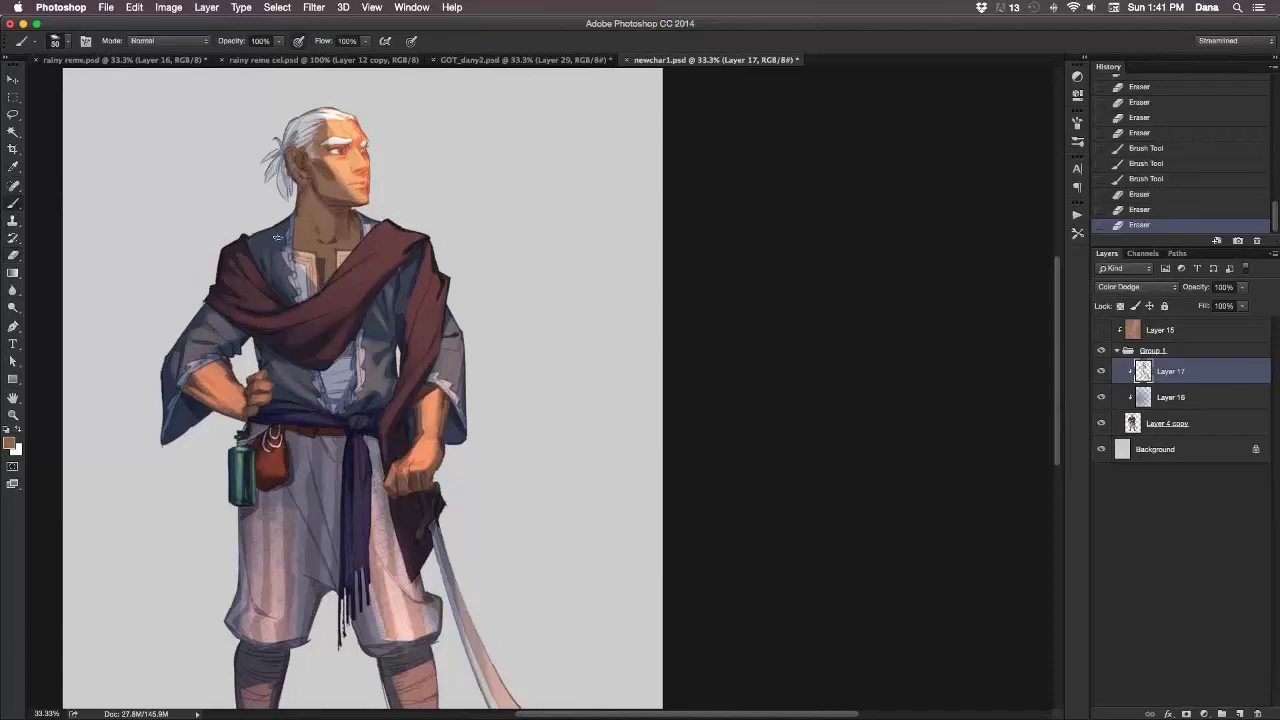
{"action": "mouse_move", "coordinate": [284, 249]}
{"action": "left_mouse_down"}
{"action": "mouse_move", "coordinate": [292, 234]}
{"action": "mouse_move", "coordinate": [268, 246]}
{"action": "mouse_move", "coordinate": [290, 238]}
{"action": "mouse_move", "coordinate": [296, 216]}
{"action": "left_mouse_up"}
{"action": "key", "text": "super+z"}
{"action": "key", "text": "super+z"}
{"action": "mouse_move", "coordinate": [572, 364]}
{"action": "left_mouse_down"}
{"action": "mouse_move", "coordinate": [599, 252]}
{"action": "mouse_move", "coordinate": [594, 406]}
{"action": "left_mouse_up"}
Erase excess light on the jacket between the ruffled collar and the scarf, undoing and redoing strokes.
{"action": "key", "text": "e"}
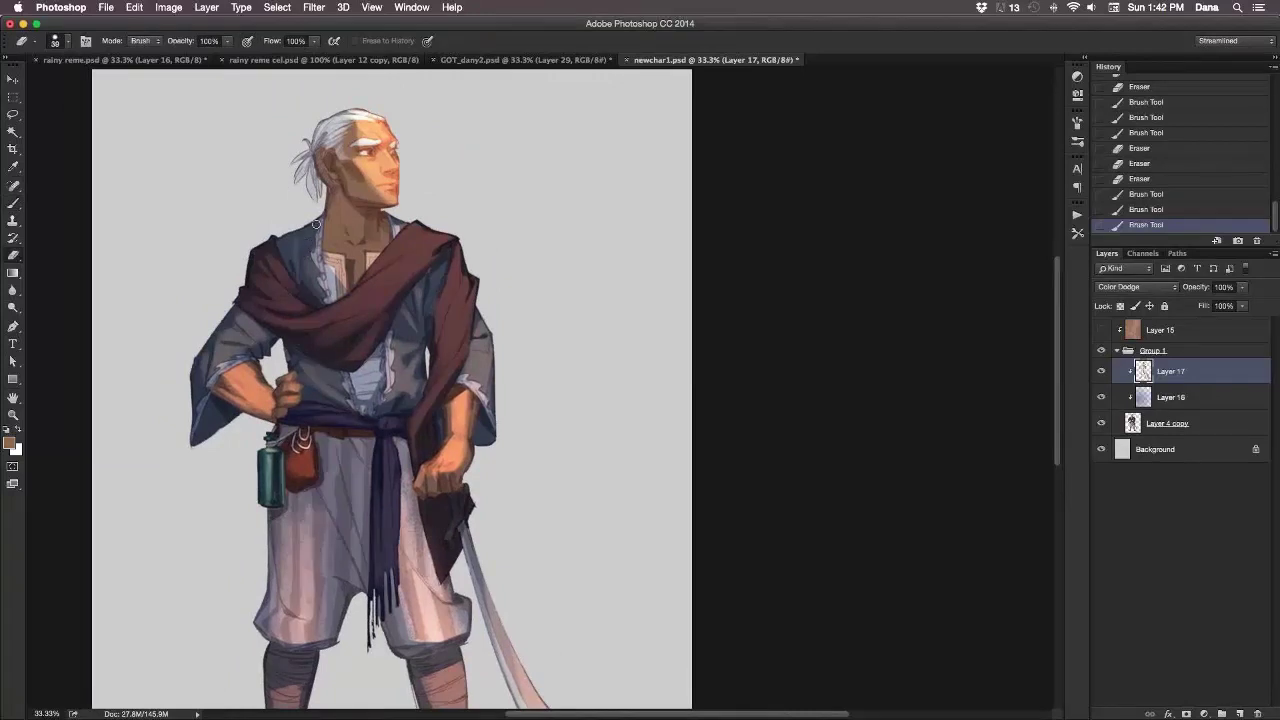
{"action": "left_click", "coordinate": [320, 220]}
{"action": "key", "text": "super+z"}
{"action": "left_click", "coordinate": [307, 255]}
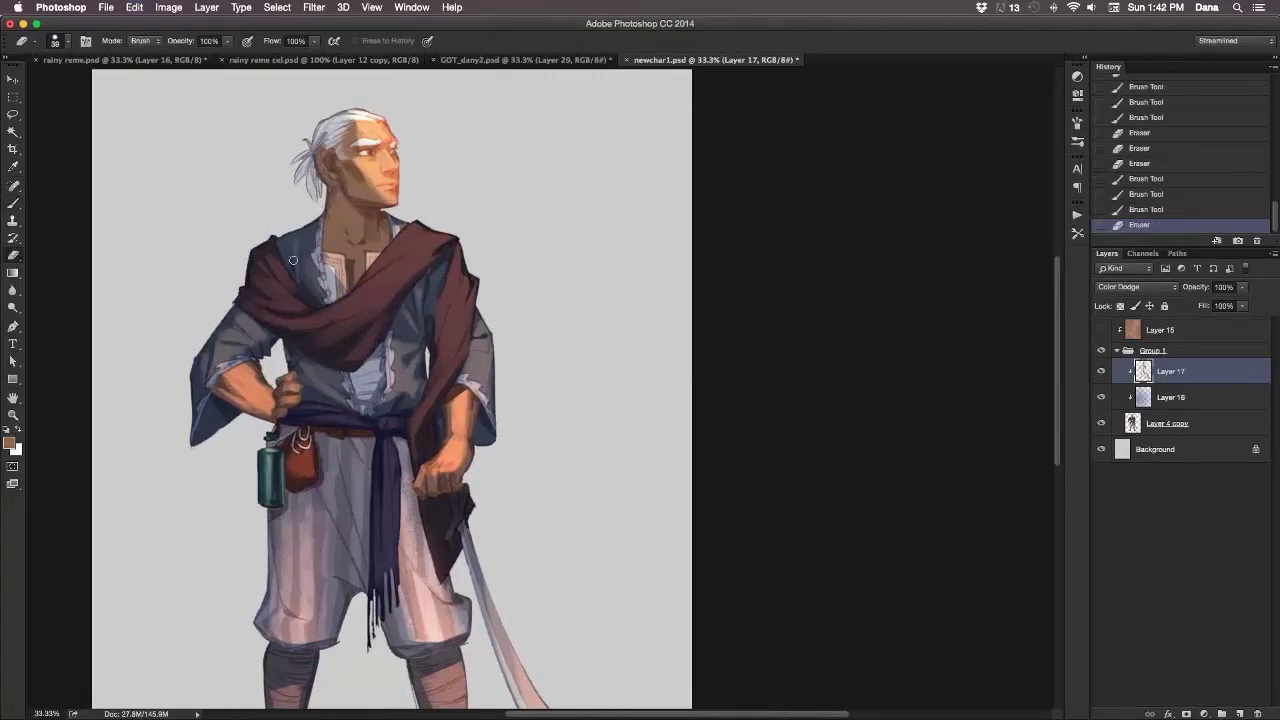
{"action": "key", "text": "super+z"}
{"action": "left_click", "coordinate": [306, 251]}
{"action": "left_click", "coordinate": [290, 258]}
{"action": "left_click", "coordinate": [301, 270]}
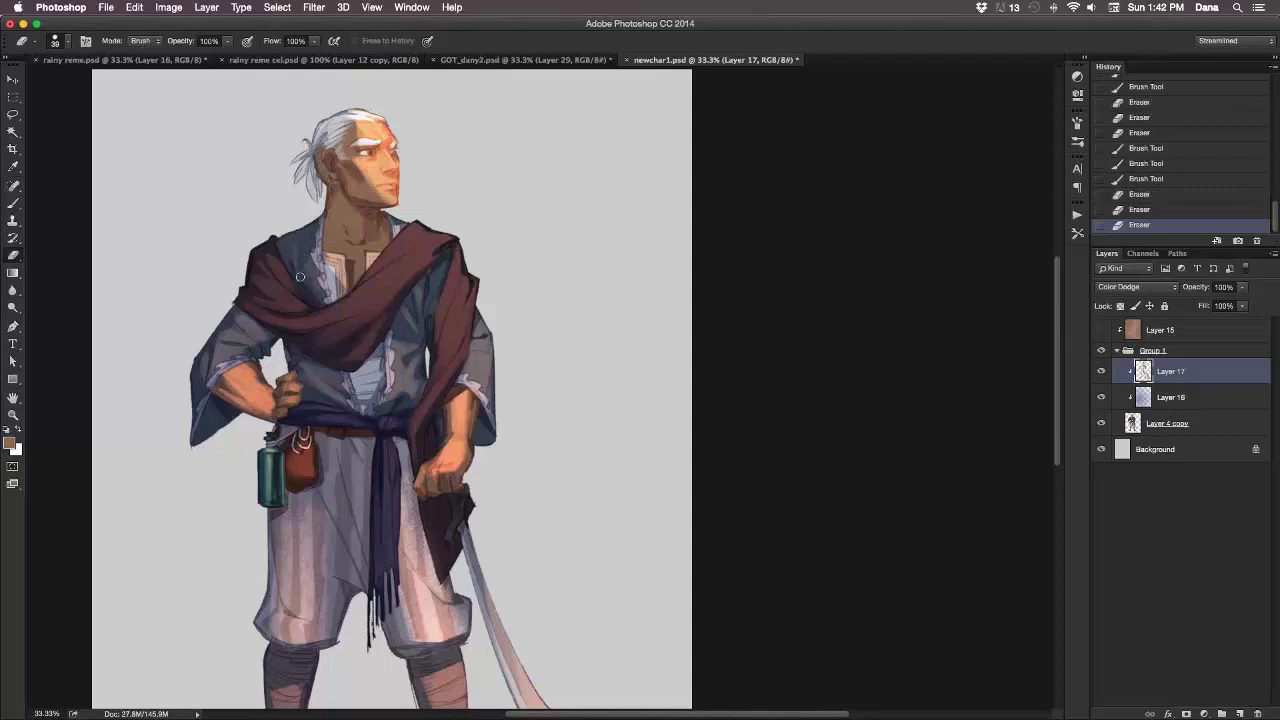
{"action": "left_click", "coordinate": [301, 234]}
{"action": "key", "text": "super+z"}
{"action": "left_click", "coordinate": [306, 262]}
Erase a curved fold shadow into the light on the trouser leg below the bottle, undoing and redrawing strokes.
{"action": "left_click_drag", "start_coordinate": [557, 357], "coordinate": [549, 165]}
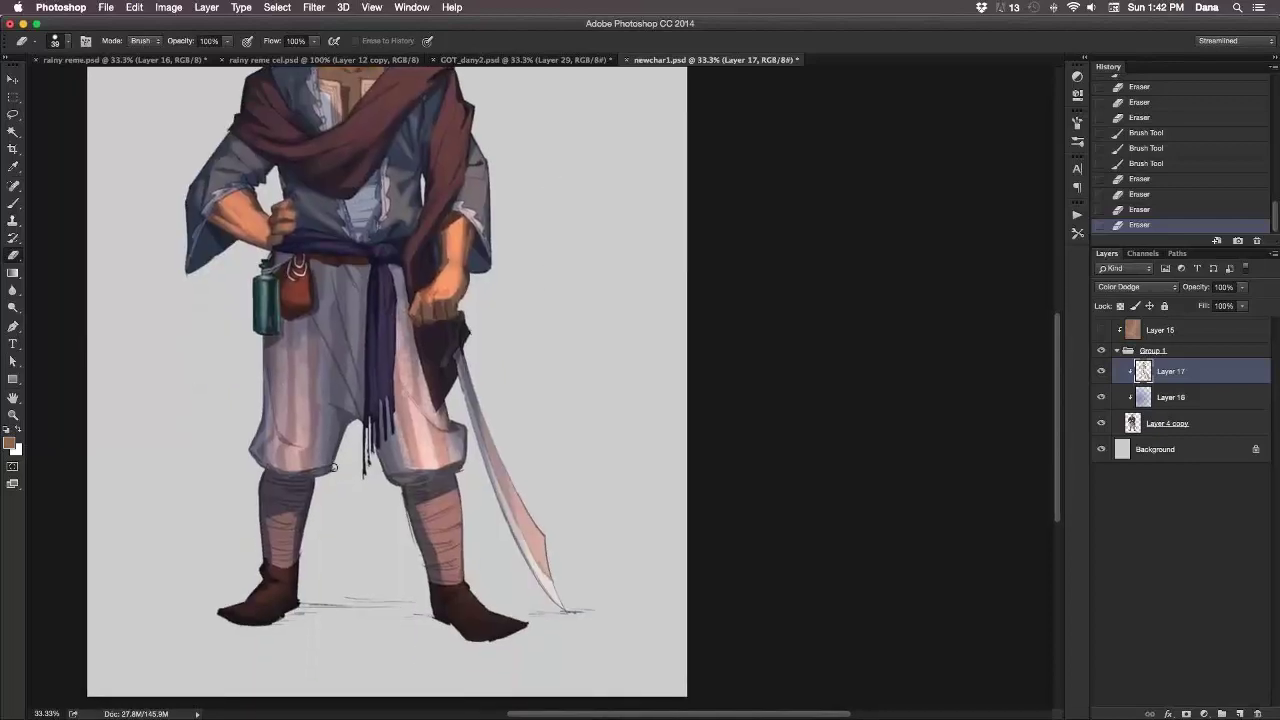
{"action": "left_click", "coordinate": [334, 467]}
{"action": "left_click_drag", "start_coordinate": [266, 379], "coordinate": [280, 440]}
{"action": "left_click_drag", "start_coordinate": [270, 392], "coordinate": [294, 445]}
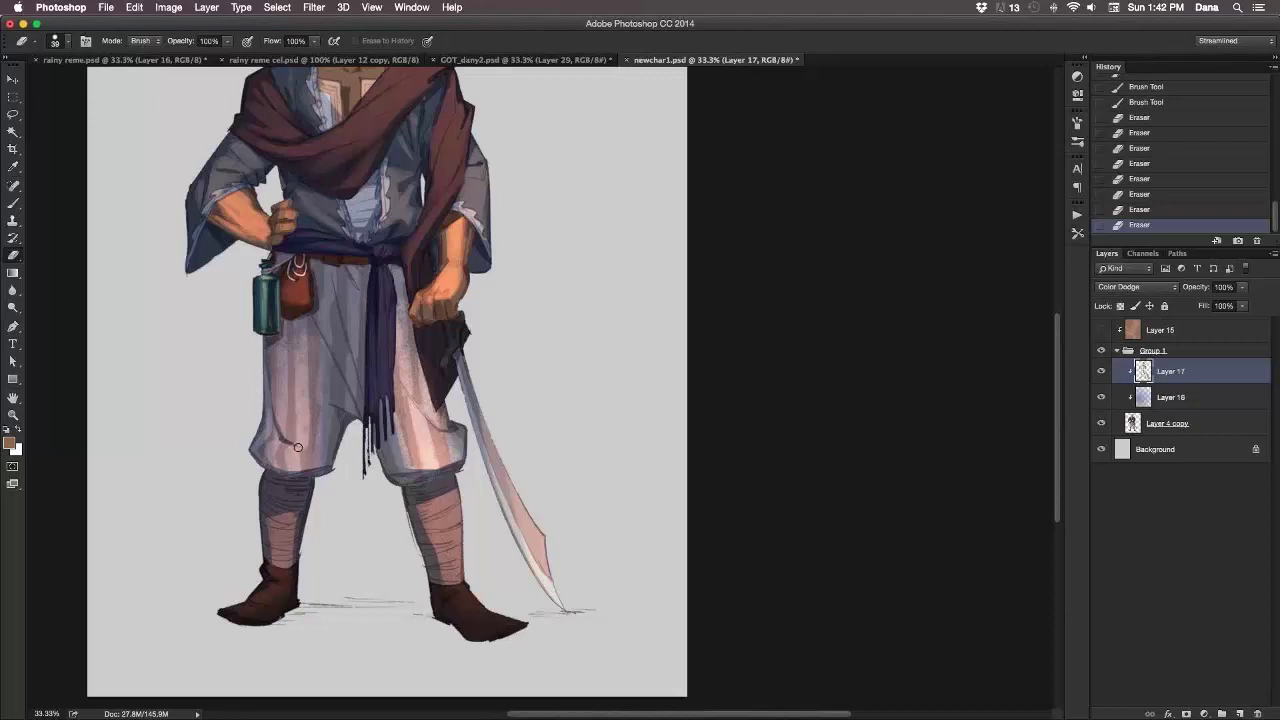
{"action": "key", "text": "super+z"}
{"action": "left_click", "coordinate": [291, 444]}
{"action": "key", "text": "super+z"}
{"action": "left_click", "coordinate": [292, 442]}
{"action": "left_click", "coordinate": [298, 446]}
{"action": "key", "text": "super+z"}
{"action": "left_click_drag", "start_coordinate": [294, 443], "coordinate": [271, 412]}
{"action": "key", "text": "super+z"}
{"action": "key", "text": "super+z"}
{"action": "key", "text": "super+z"}
{"action": "key", "text": "super+z"}
Refine the fold shadow on the sword-side trouser leg with a smaller eraser, undoing misplaced strokes.
{"action": "scroll", "coordinate": [557, 466], "scroll_direction": "up", "scroll_amount": 5}
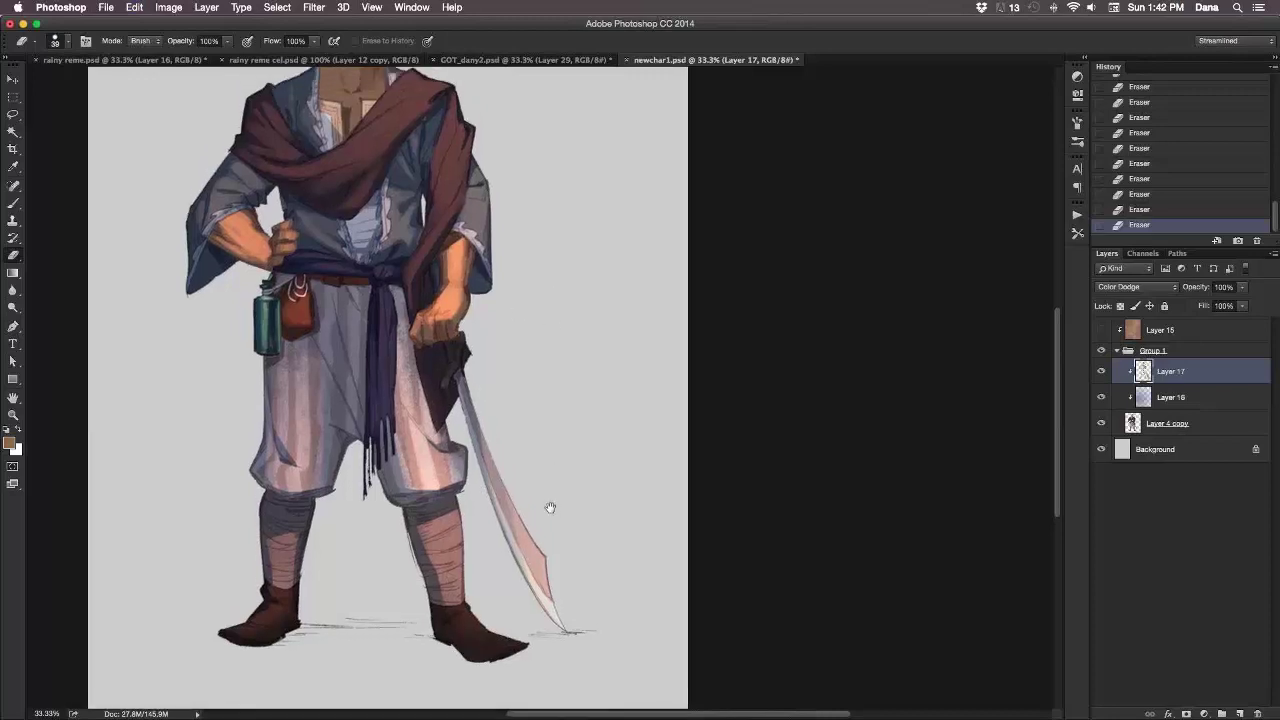
{"action": "key", "text": "bracketleft"}
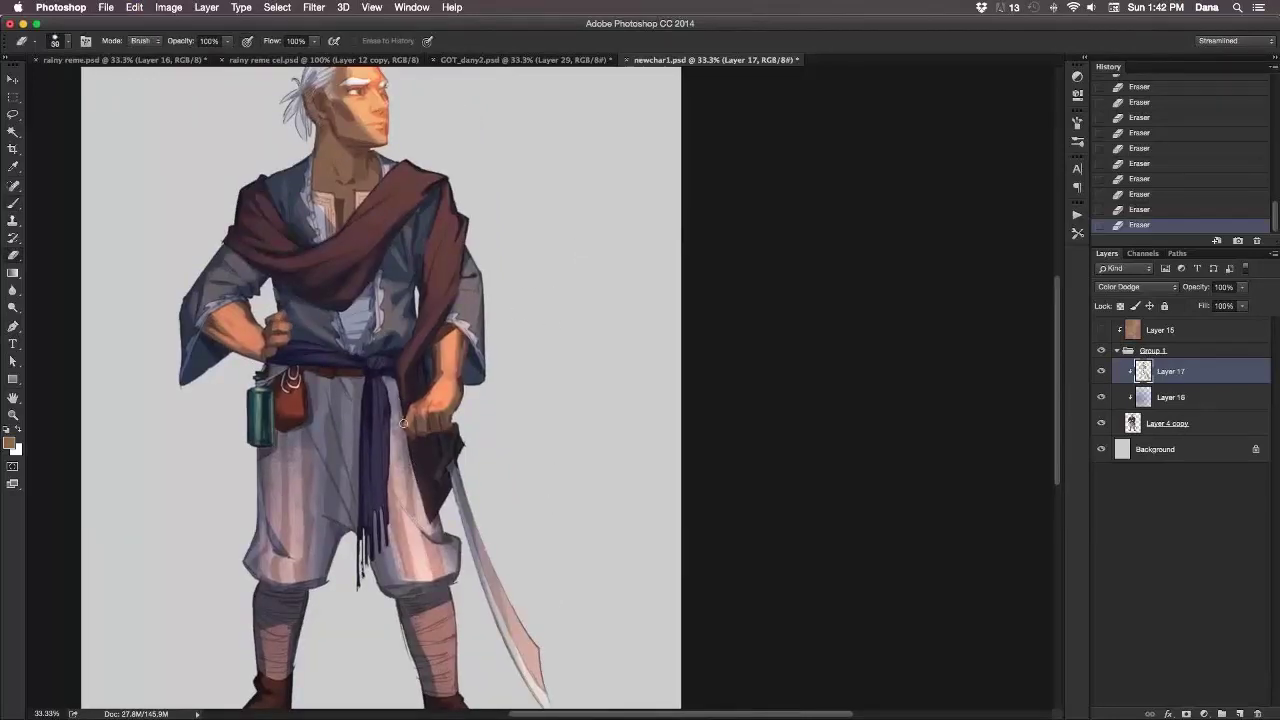
{"action": "key", "text": "super+z"}
{"action": "key", "text": "super+z"}
{"action": "left_click_drag", "start_coordinate": [416, 488], "coordinate": [426, 525]}
{"action": "key", "text": "super+z"}
{"action": "key", "text": "super+z"}
{"action": "key", "text": "super+z"}
{"action": "key", "text": "super+z"}
Paint short strokes of light on the middle of the sword-arm sleeve and trim them with the eraser.
{"action": "key", "text": "b"}
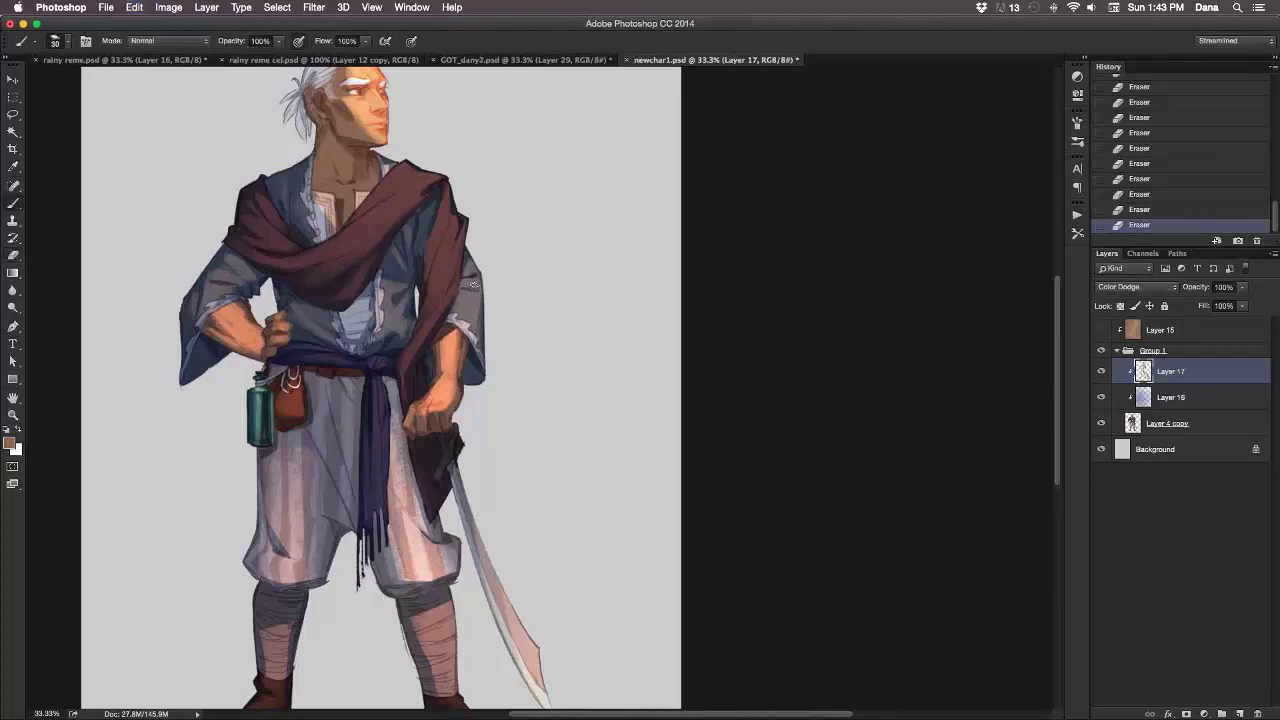
{"action": "left_click_drag", "start_coordinate": [474, 286], "coordinate": [470, 291]}
{"action": "left_click", "coordinate": [469, 297]}
{"action": "key", "text": "e"}
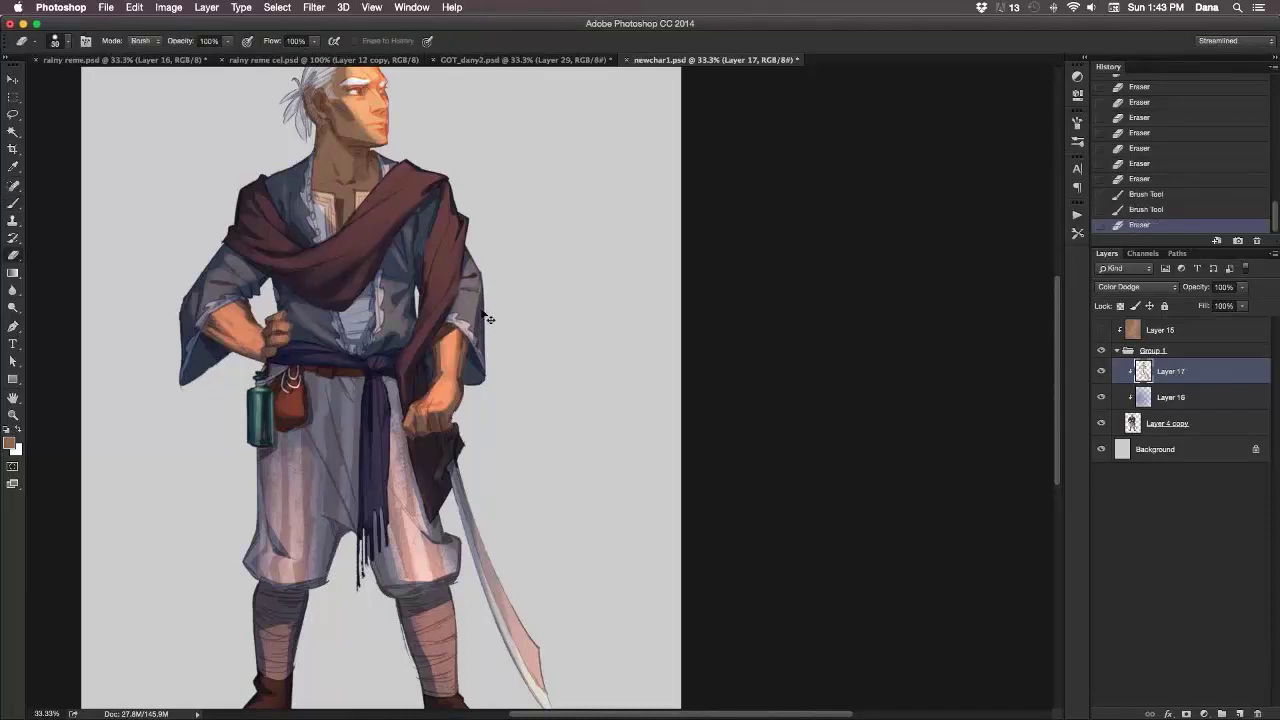
Paint light on the lower sword-arm sleeve just above the ruffled cuff, undoing and redoing one stroke.
{"action": "key", "text": "b"}
{"action": "left_click_drag", "start_coordinate": [489, 305], "coordinate": [470, 326]}
{"action": "left_click", "coordinate": [474, 325]}
{"action": "left_click", "coordinate": [484, 326]}
{"action": "key", "text": "super+z"}
{"action": "left_click", "coordinate": [479, 328]}
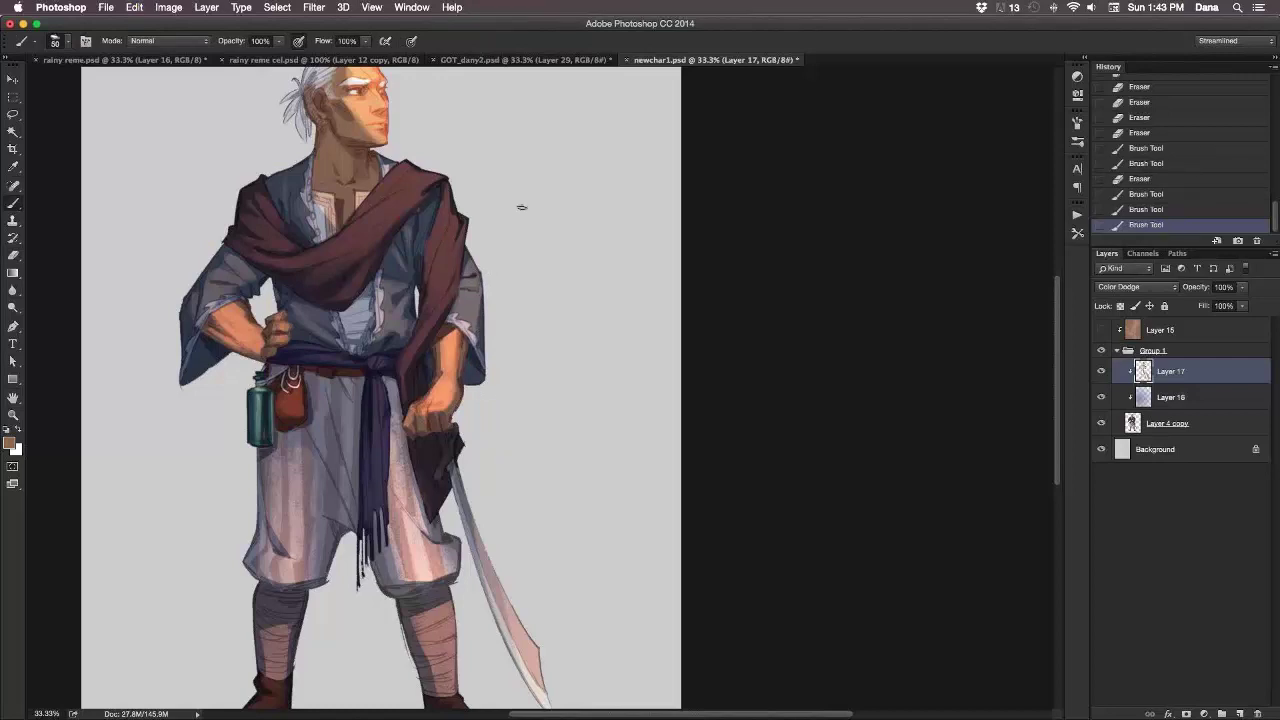
Add a stroke of light beside the hanging end of the scarf and erase light along its inner edge.
{"action": "mouse_move", "coordinate": [421, 232]}
{"action": "left_mouse_down"}
{"action": "mouse_move", "coordinate": [418, 248]}
{"action": "mouse_move", "coordinate": [426, 214]}
{"action": "mouse_move", "coordinate": [428, 228]}
{"action": "left_mouse_up"}
{"action": "key", "text": "e"}
{"action": "left_click_drag", "start_coordinate": [428, 232], "coordinate": [429, 250]}
{"action": "left_click_drag", "start_coordinate": [430, 256], "coordinate": [431, 274]}
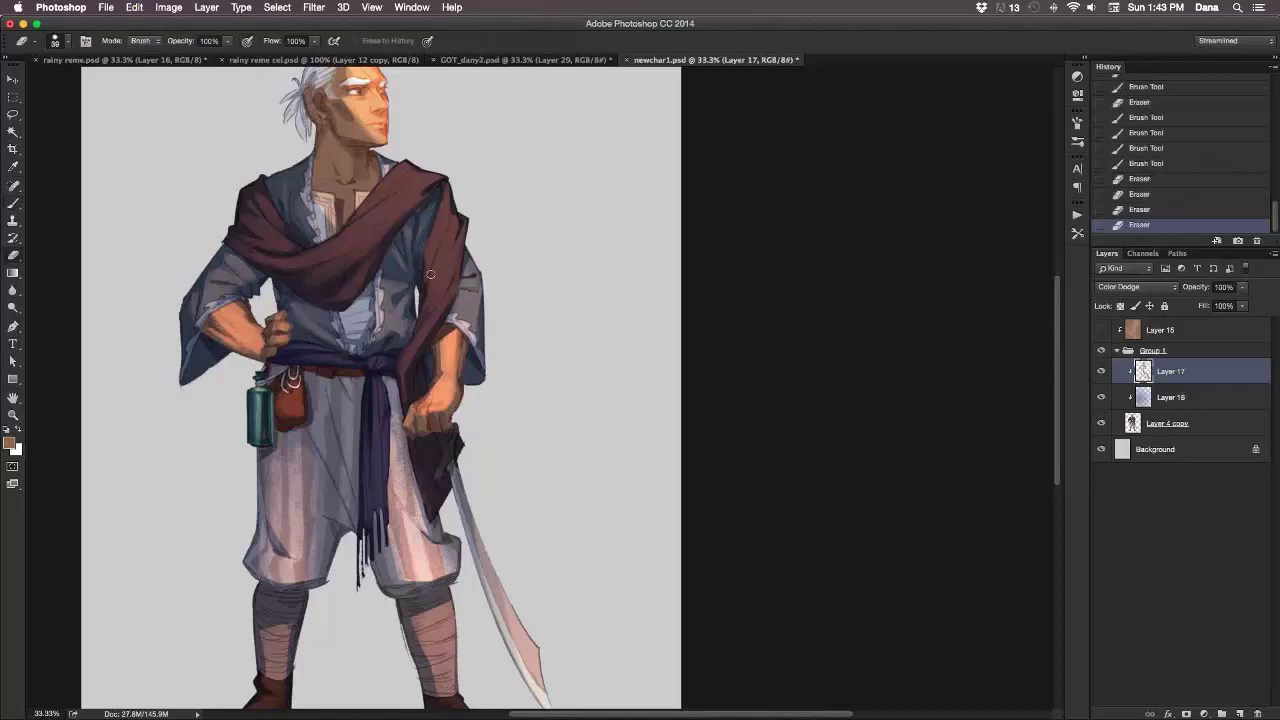
Paint a short stroke of light on the chest beside the ruffled collar and clean it with a smaller eraser.
{"action": "left_click_drag", "start_coordinate": [598, 348], "coordinate": [627, 447]}
{"action": "key", "text": "b"}
{"action": "left_click_drag", "start_coordinate": [326, 316], "coordinate": [340, 334]}
{"action": "key", "text": "e"}
{"action": "key", "text": "bracketleft"}
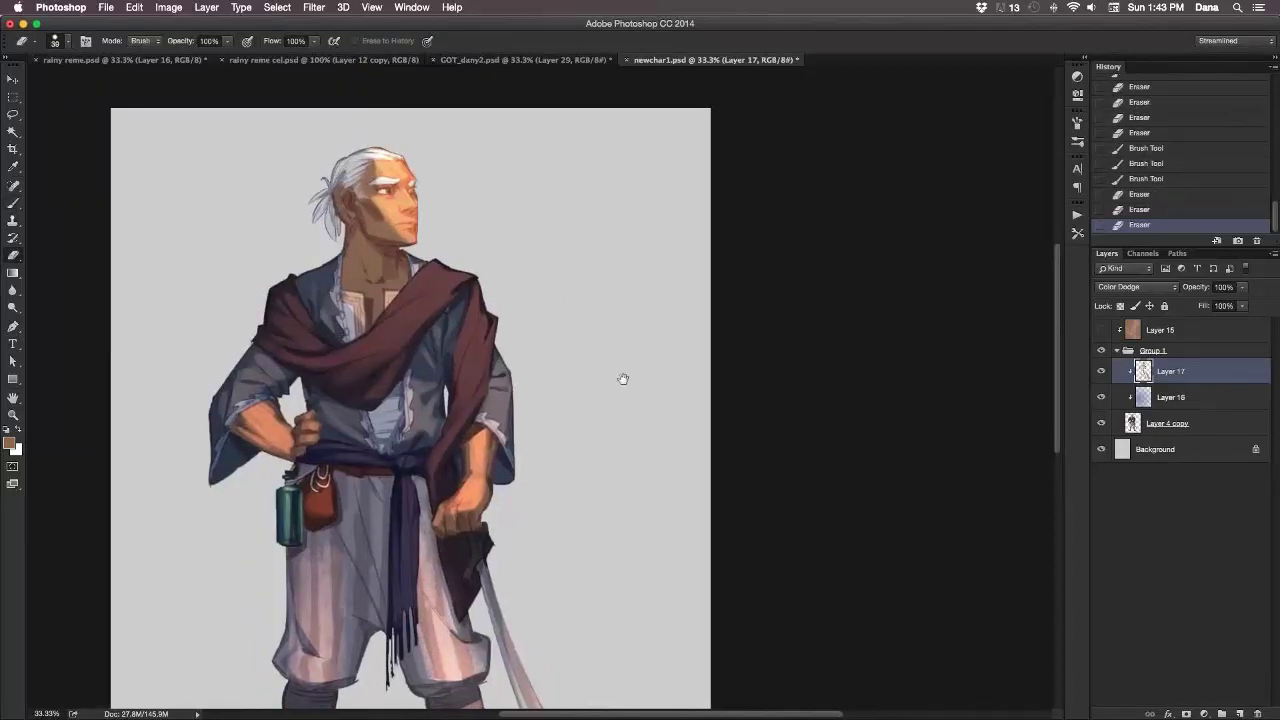
Paint a short stroke of light on the hanging tail of the waist sash.
{"action": "left_click_drag", "start_coordinate": [620, 374], "coordinate": [611, 297]}
{"action": "left_click_drag", "start_coordinate": [591, 398], "coordinate": [574, 329]}
{"action": "key", "text": "b"}
{"action": "left_click_drag", "start_coordinate": [385, 422], "coordinate": [390, 440]}
{"action": "left_click_drag", "start_coordinate": [520, 535], "coordinate": [531, 553]}
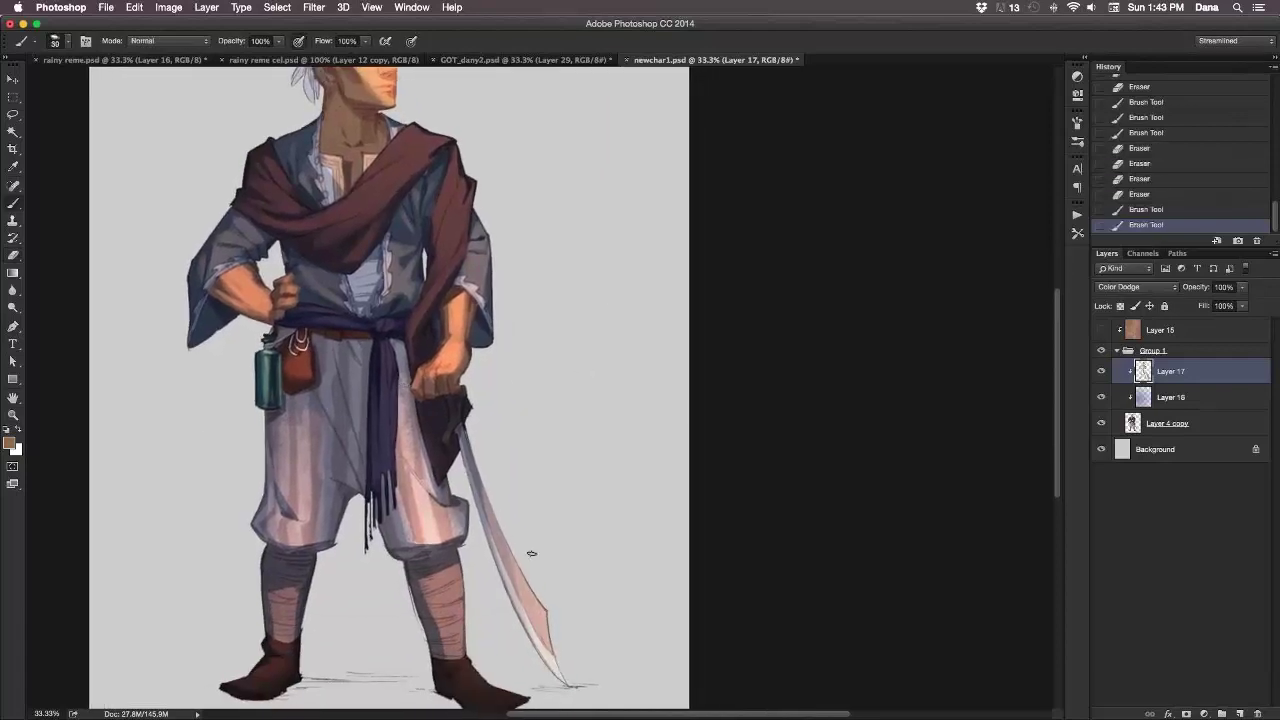
Paint strokes of light on the sword-side boot and touch up the other boot and the trousers.
{"action": "key", "text": "super+minus"}
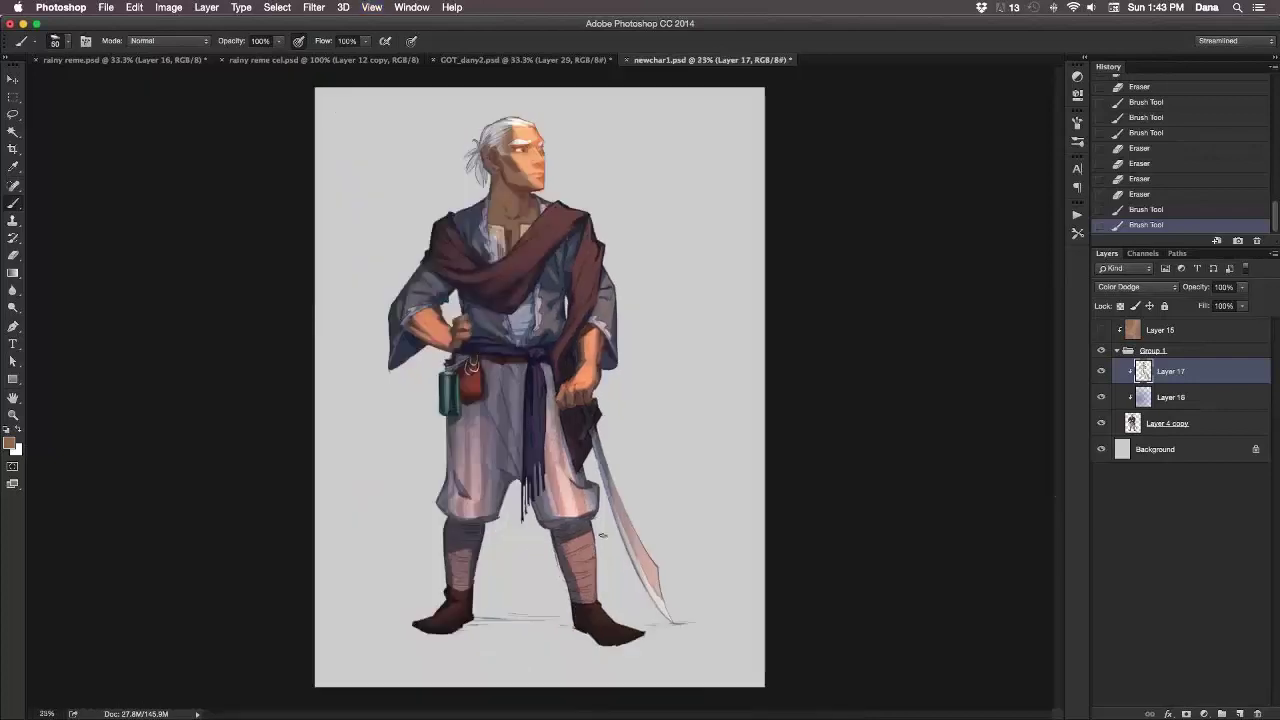
{"action": "left_click_drag", "start_coordinate": [603, 625], "coordinate": [608, 630]}
{"action": "left_click_drag", "start_coordinate": [600, 620], "coordinate": [598, 614]}
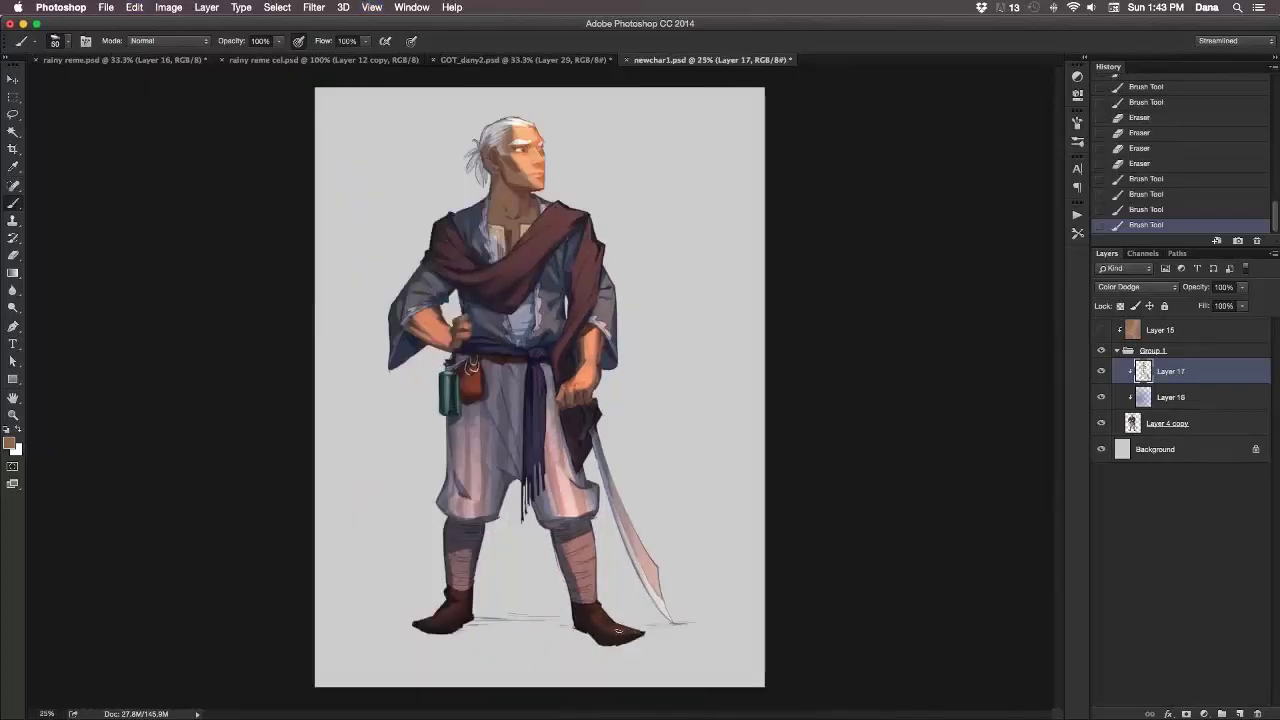
{"action": "left_click_drag", "start_coordinate": [618, 630], "coordinate": [599, 605]}
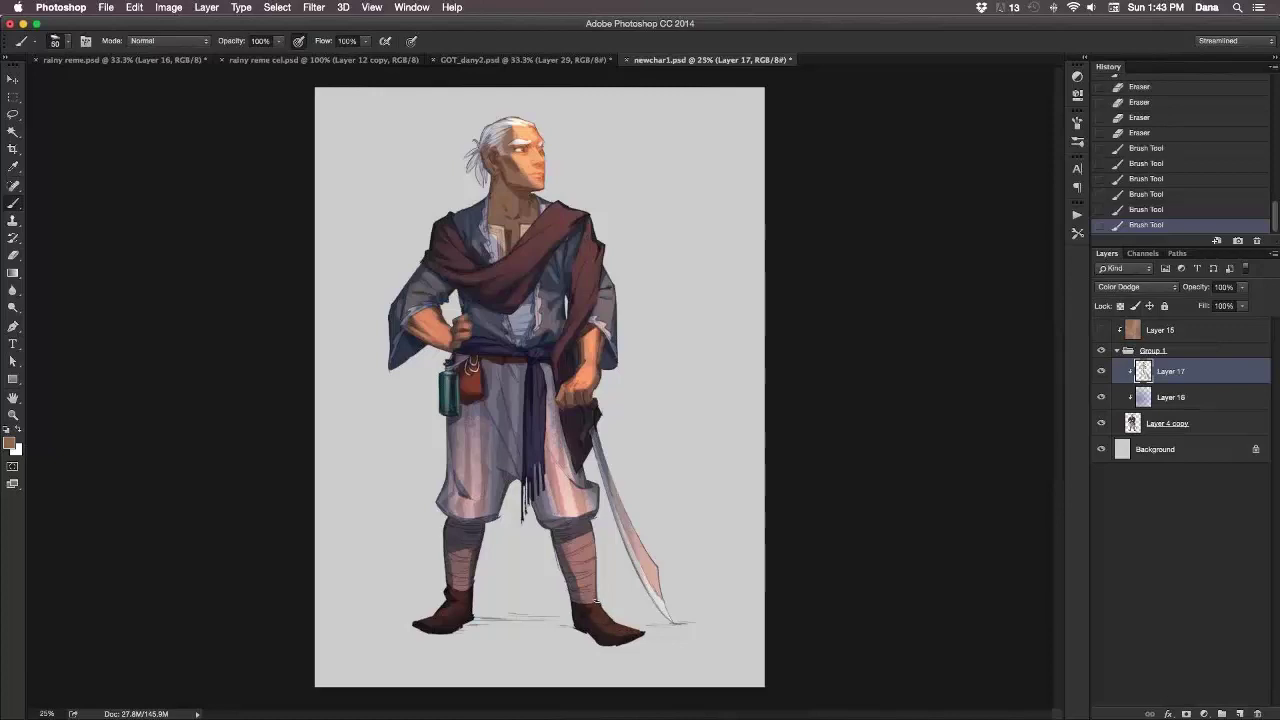
{"action": "left_click_drag", "start_coordinate": [416, 612], "coordinate": [418, 614]}
{"action": "left_click_drag", "start_coordinate": [556, 500], "coordinate": [551, 490]}
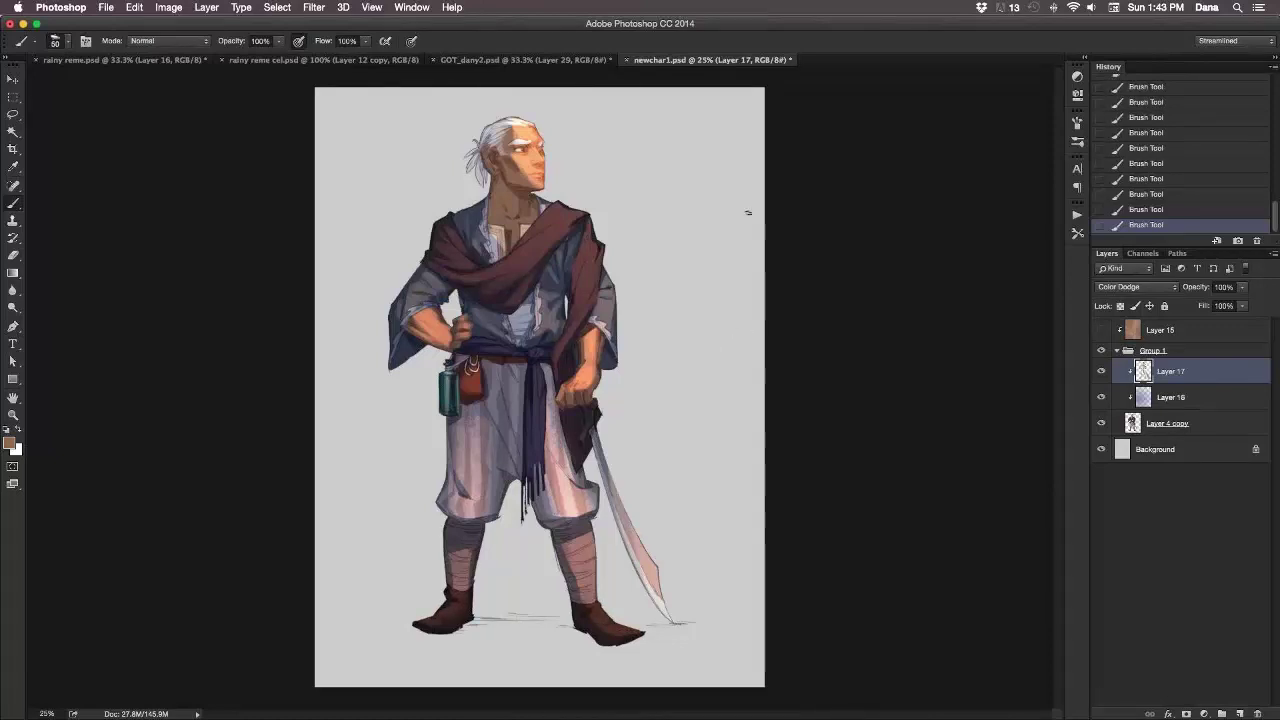
Hide and show the Color Dodge light layer and the shading layer beneath it to compare their effect.
{"action": "left_click", "coordinate": [1104, 372]}
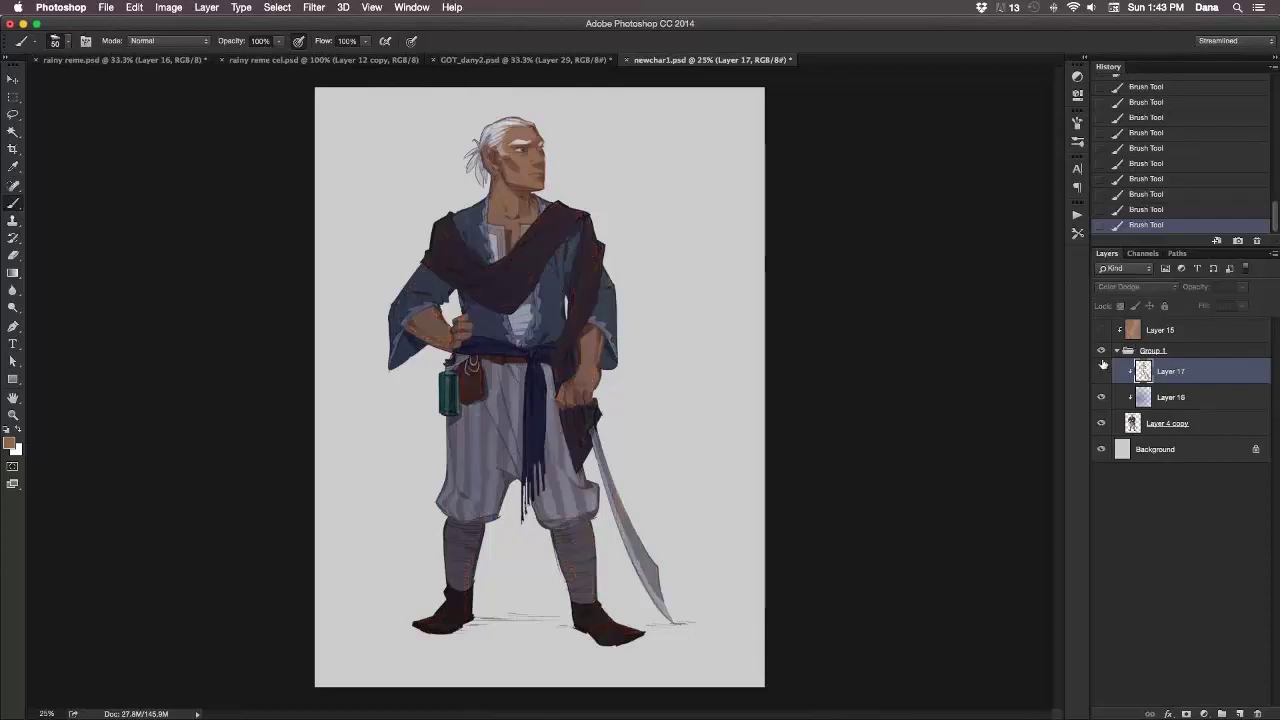
{"action": "left_click", "coordinate": [1104, 372]}
{"action": "left_click", "coordinate": [1104, 397]}
{"action": "left_click", "coordinate": [1103, 397]}
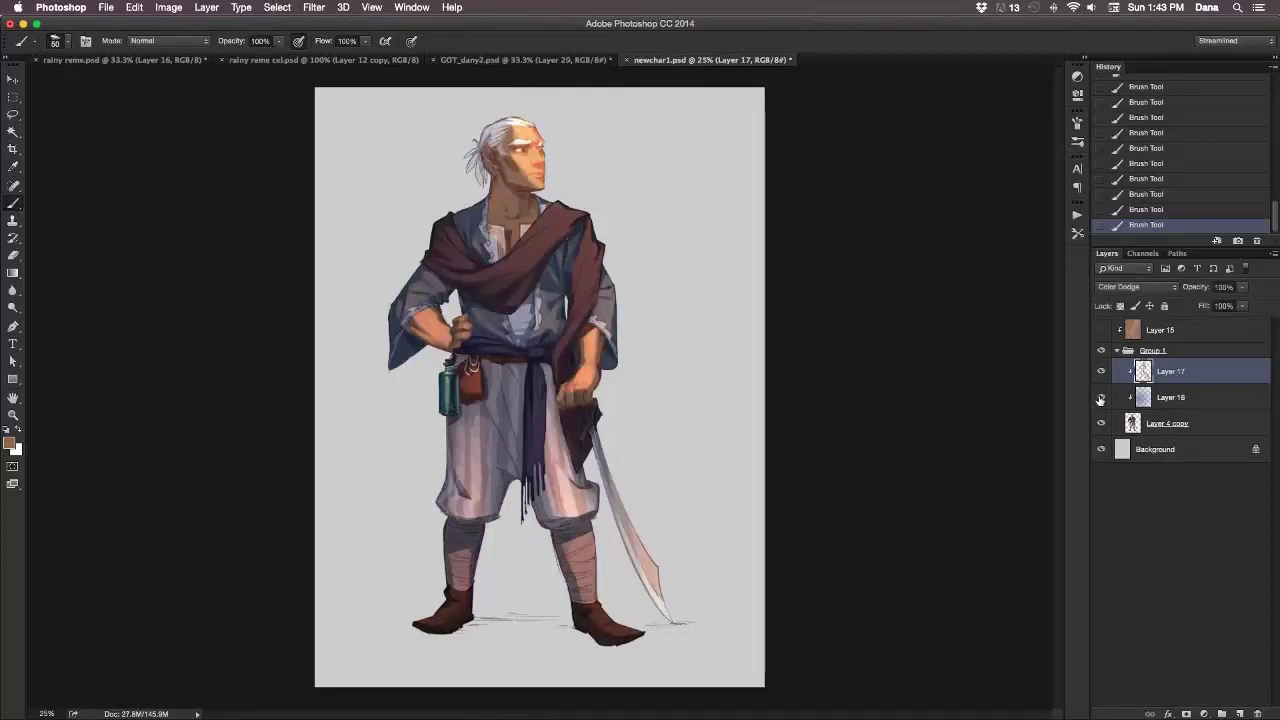
{"action": "key", "text": "super+u"}
{"action": "mouse_move", "coordinate": [803, 502]}
{"action": "left_mouse_down"}
{"action": "mouse_move", "coordinate": [764, 504]}
{"action": "mouse_move", "coordinate": [796, 503]}
{"action": "left_mouse_up"}
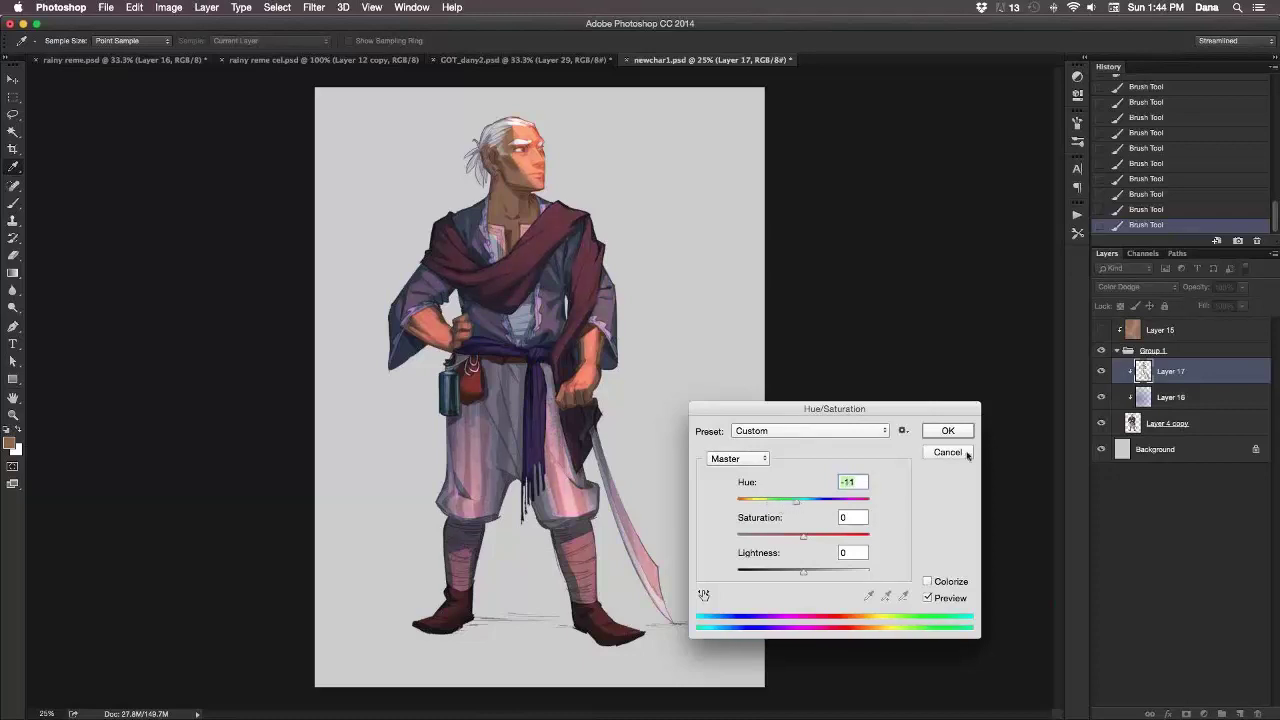
{"action": "left_click", "coordinate": [966, 454]}
Compare the figure with and without the light layer and lower its lightness to about -8 using Hue/Saturation.
{"action": "left_click", "coordinate": [1102, 371]}
{"action": "left_click", "coordinate": [1102, 371]}
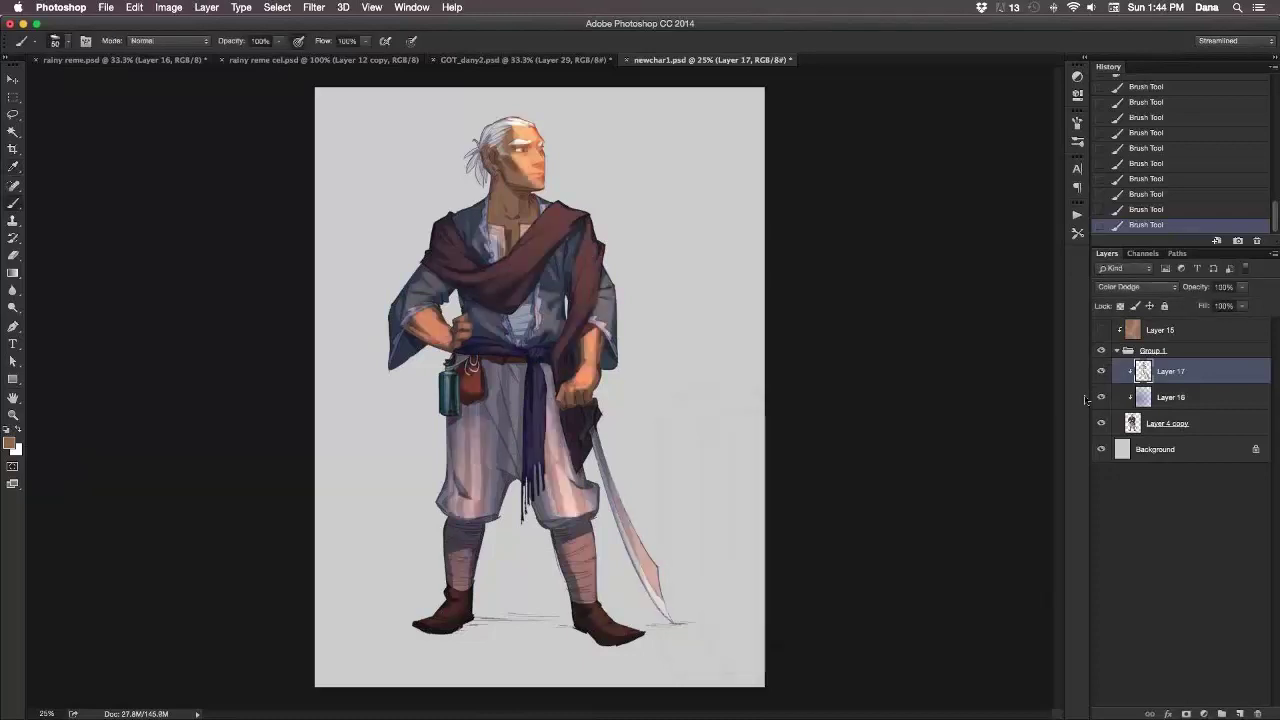
{"action": "key", "text": "super+u"}
{"action": "left_click_drag", "start_coordinate": [796, 570], "coordinate": [799, 573]}
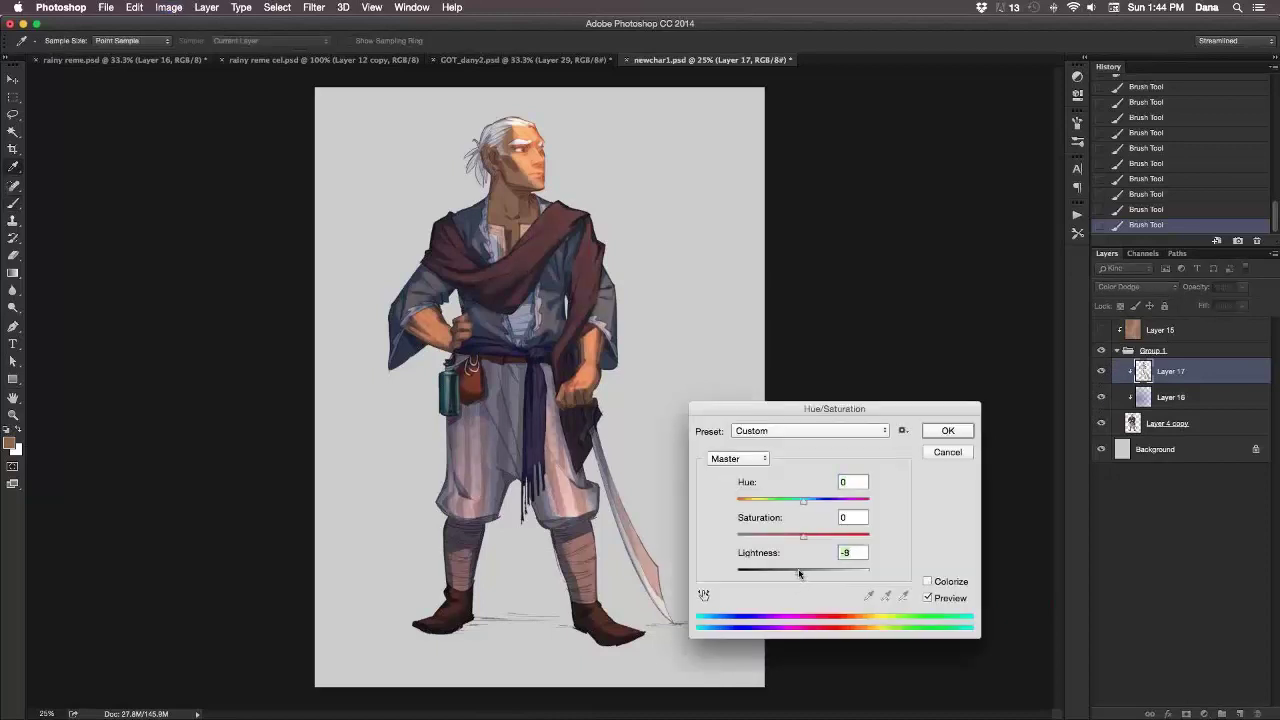
{"action": "left_click", "coordinate": [948, 430]}
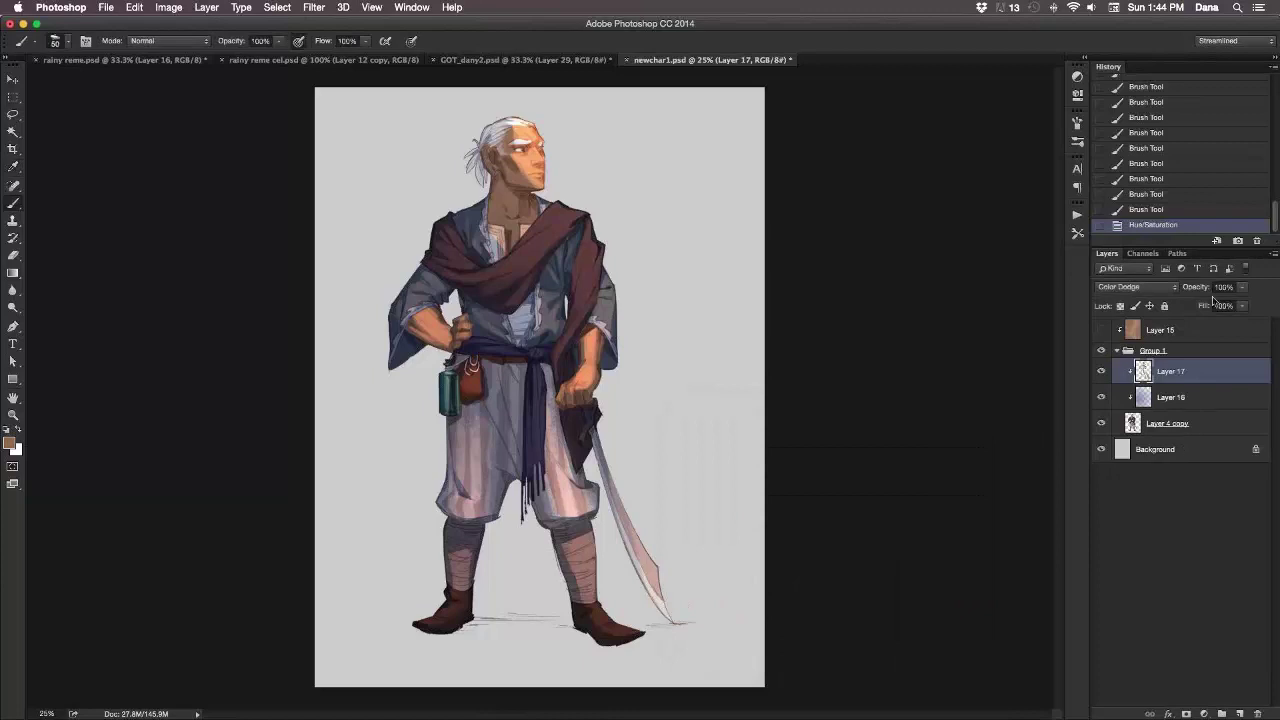
Check the shading layer's effect and merge the light and shading layers with Layer 4 copy into one layer.
{"action": "left_click", "coordinate": [1101, 397]}
{"action": "left_click", "coordinate": [1101, 397]}
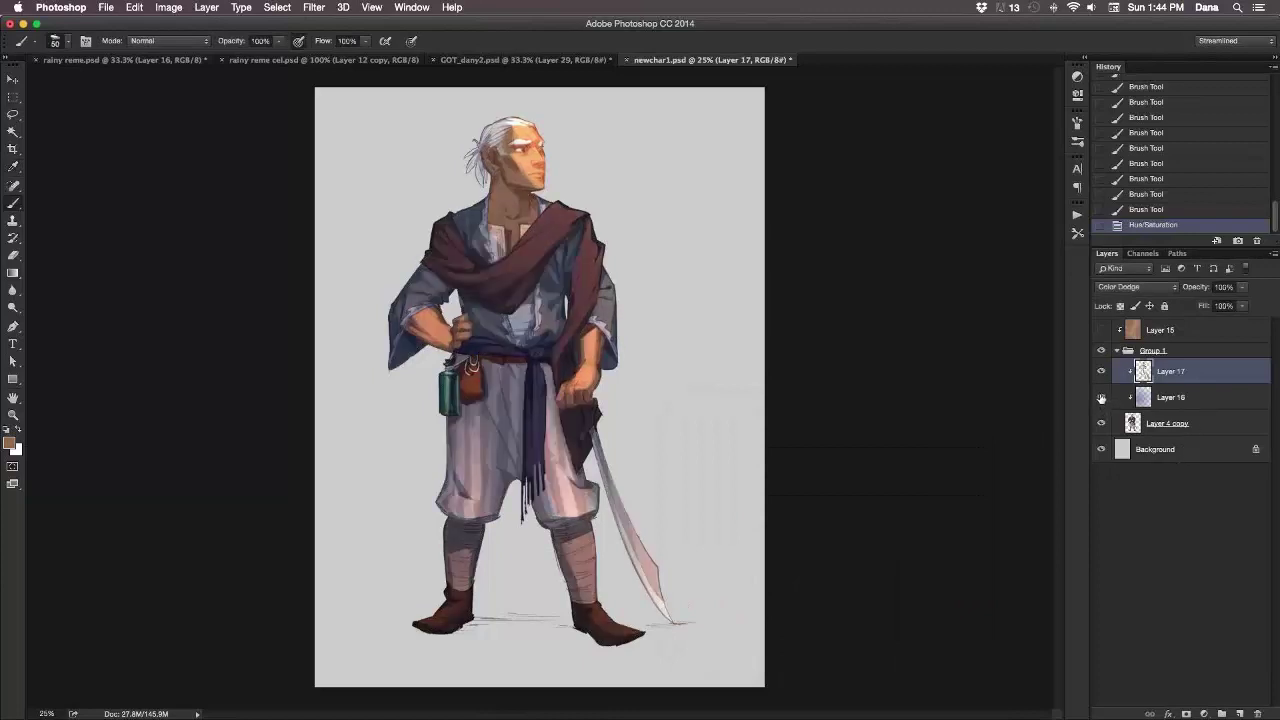
{"action": "left_click", "coordinate": [1166, 424], "text": "shift"}
{"action": "key", "text": "super+e"}
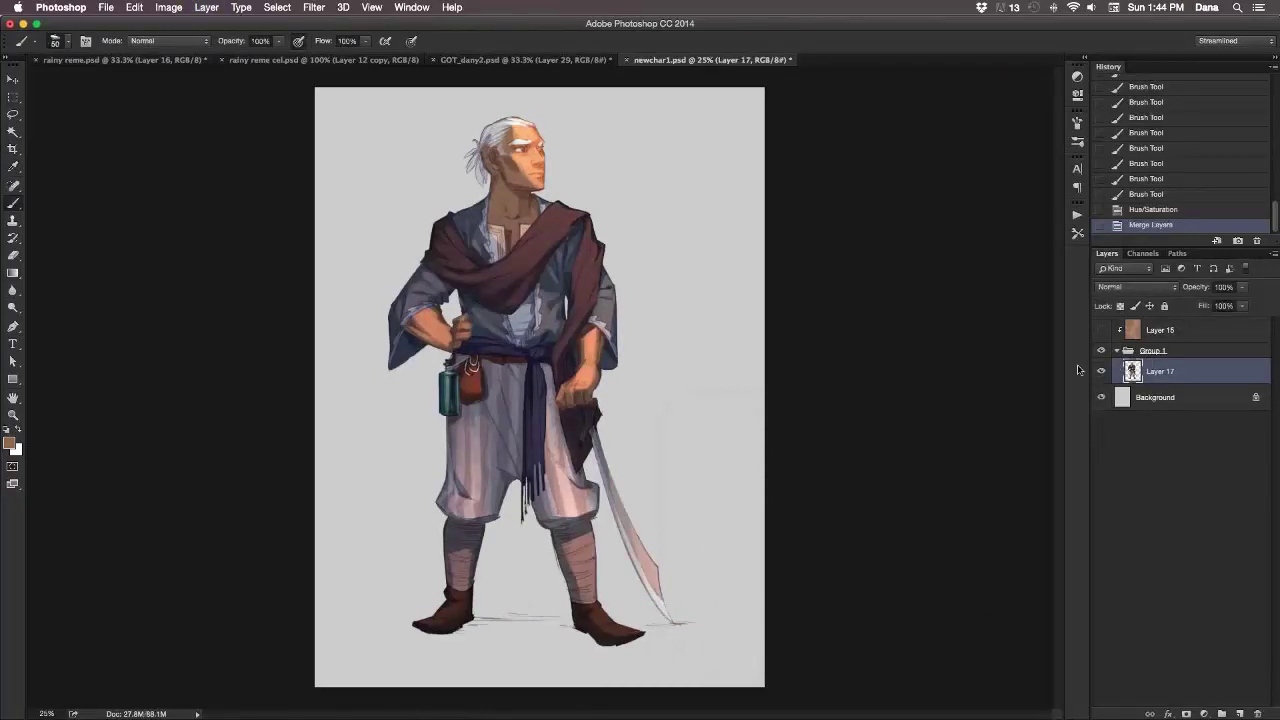
Add a new layer clipped to Layer 17 and set its blend mode to Soft Light.
{"action": "key", "text": "super+plus"}
{"action": "left_click_drag", "start_coordinate": [723, 234], "coordinate": [713, 369]}
{"action": "key", "text": "super+z"}
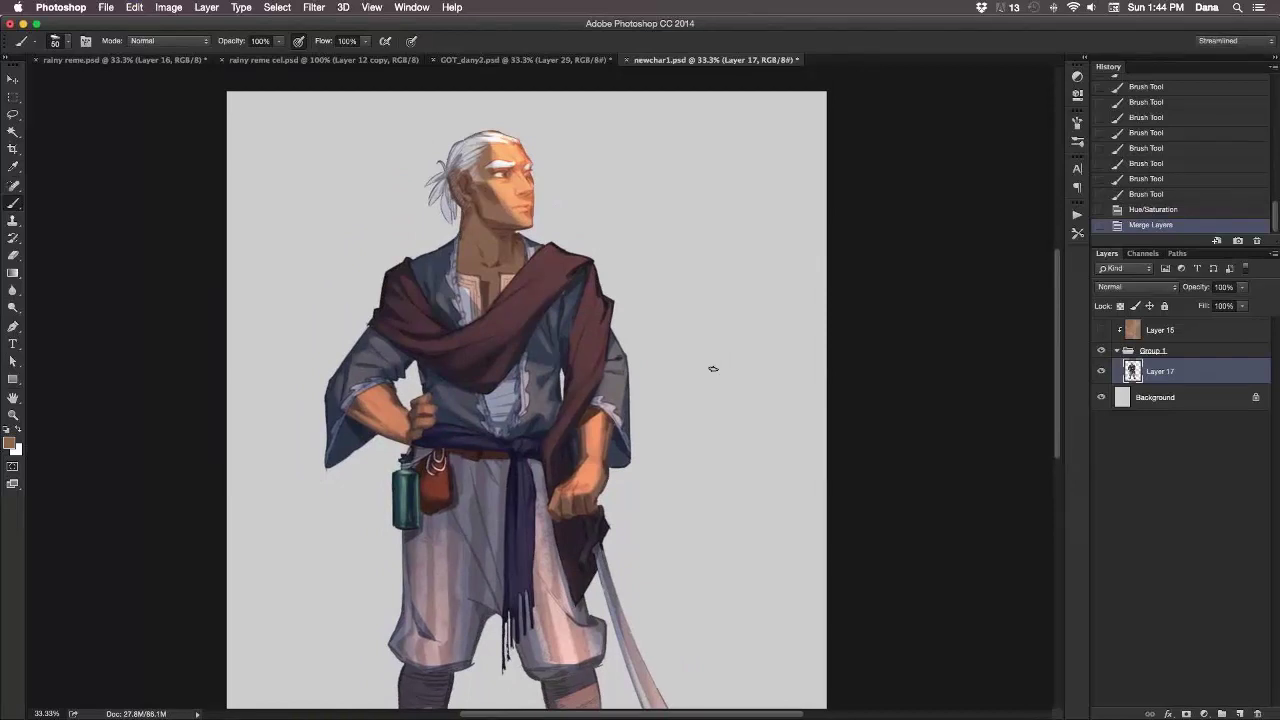
{"action": "left_click", "coordinate": [1240, 714]}
{"action": "left_click", "coordinate": [1176, 395]}
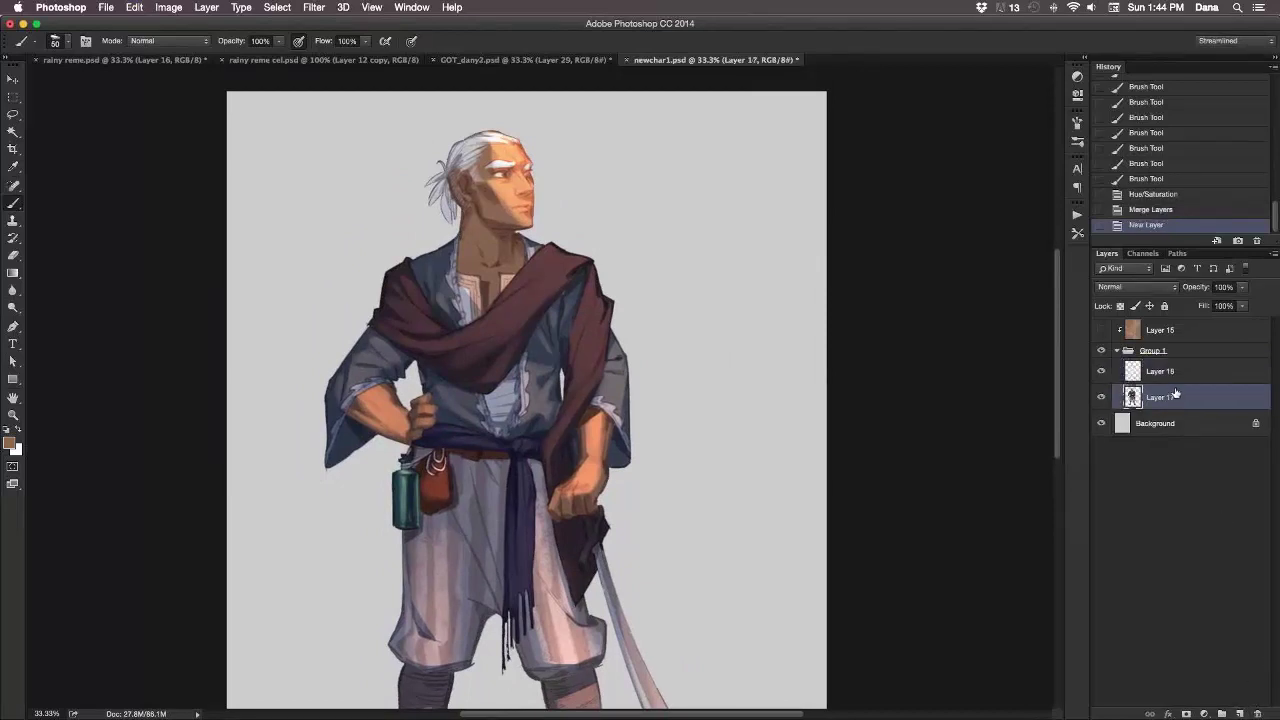
{"action": "left_click_drag", "start_coordinate": [1176, 395], "coordinate": [1174, 375]}
{"action": "left_click", "coordinate": [1180, 378], "text": "alt"}
{"action": "left_click", "coordinate": [1182, 369]}
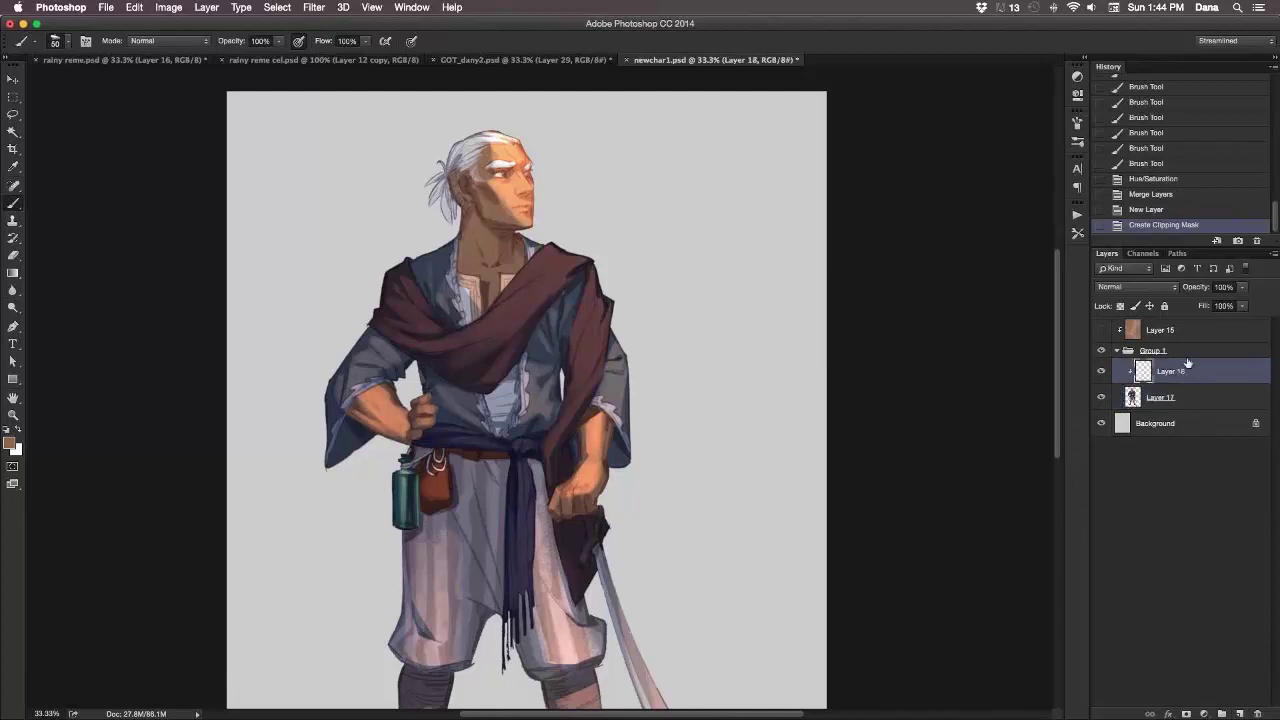
{"action": "left_click", "coordinate": [1135, 287]}
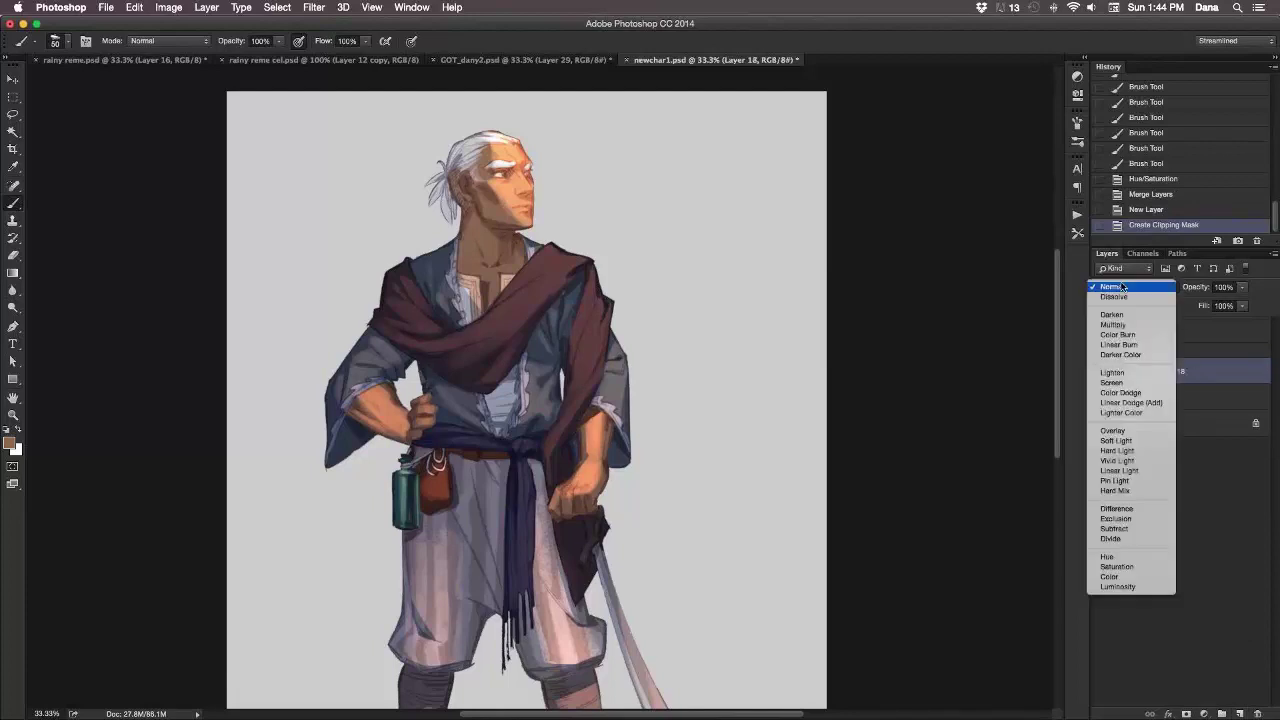
{"action": "left_click", "coordinate": [1134, 441]}
Try a gradient in light tan #d8b270 over the upper figure from the shoulder outward, and undo it.
{"action": "key", "text": "super+minus"}
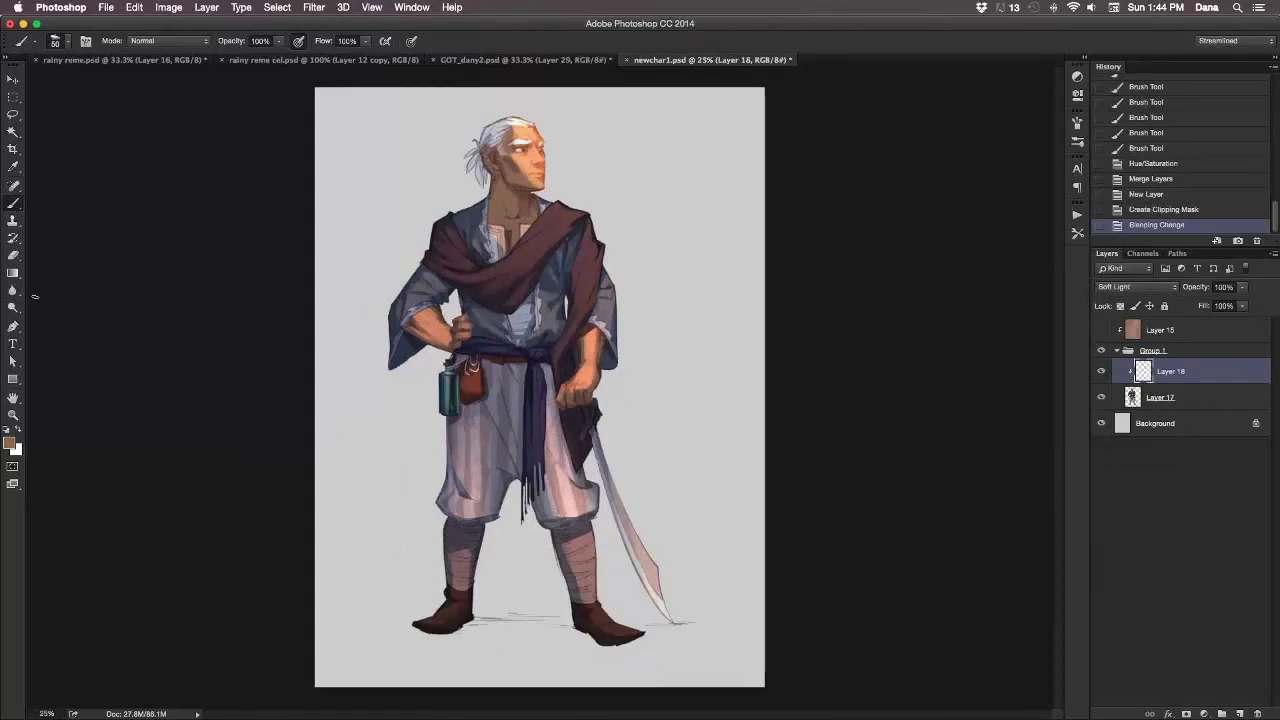
{"action": "left_click", "coordinate": [10, 443]}
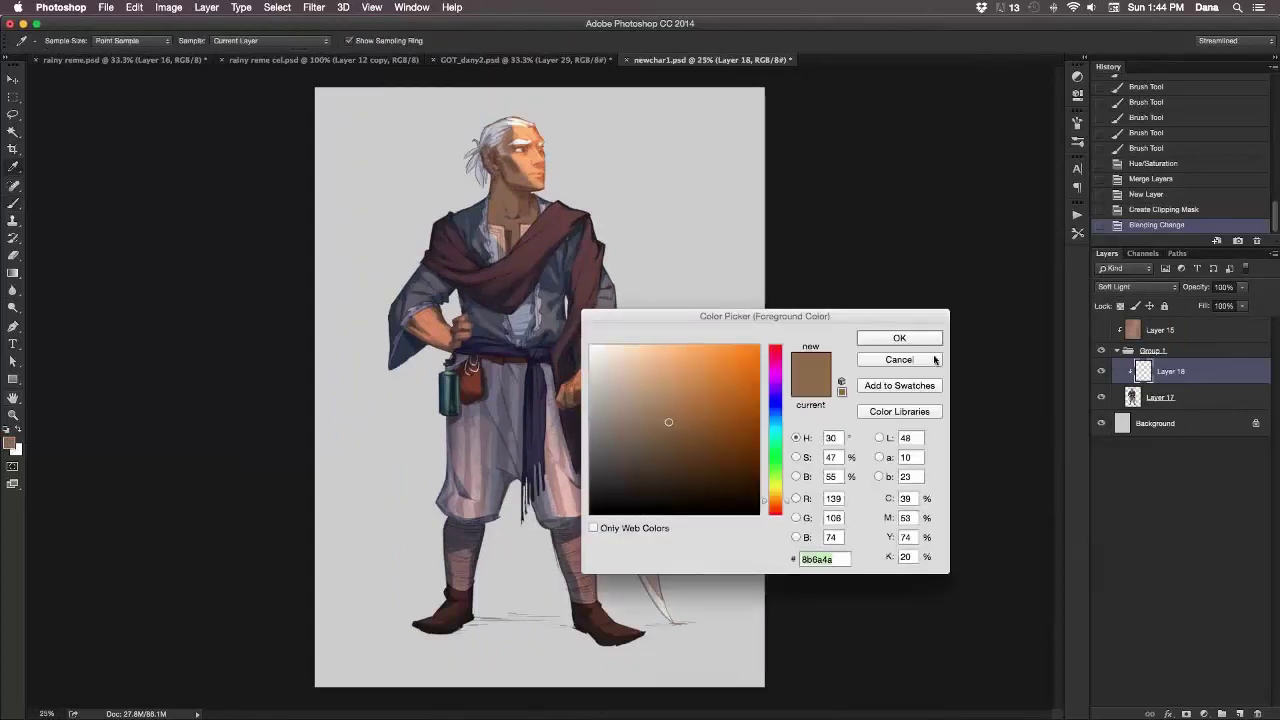
{"action": "left_click", "coordinate": [671, 370]}
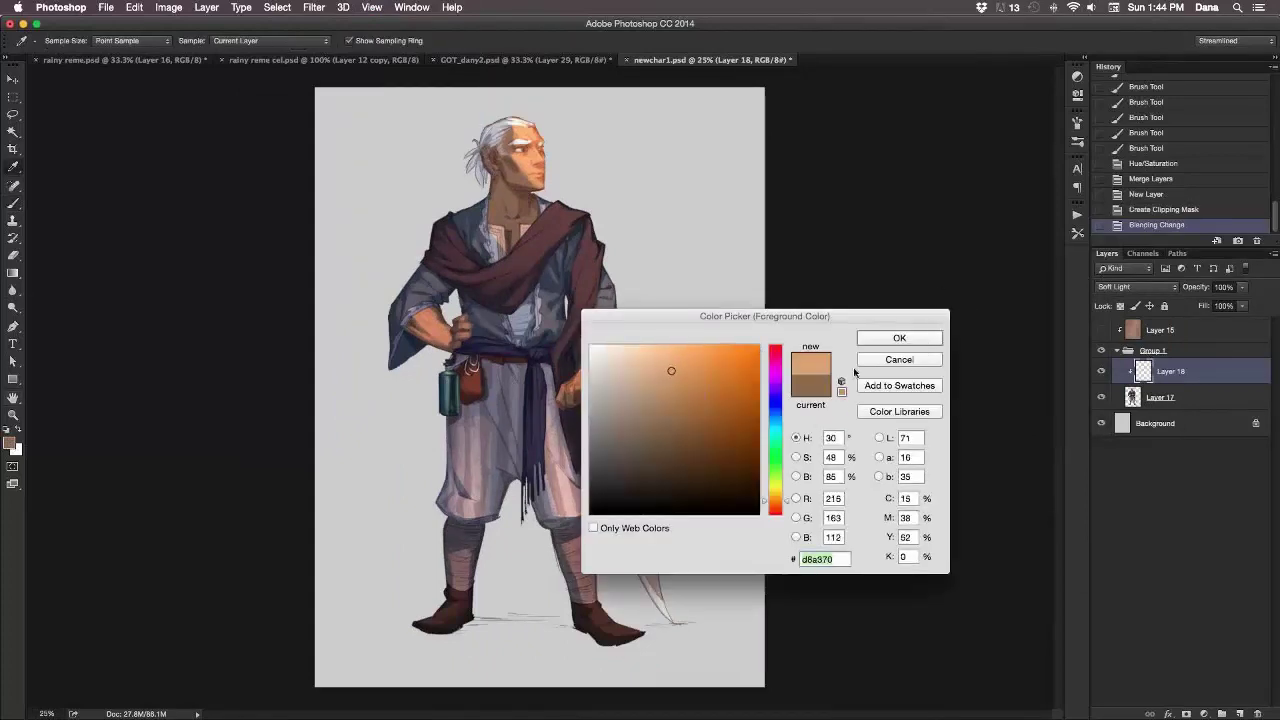
{"action": "left_click", "coordinate": [777, 497]}
{"action": "key", "text": "Return"}
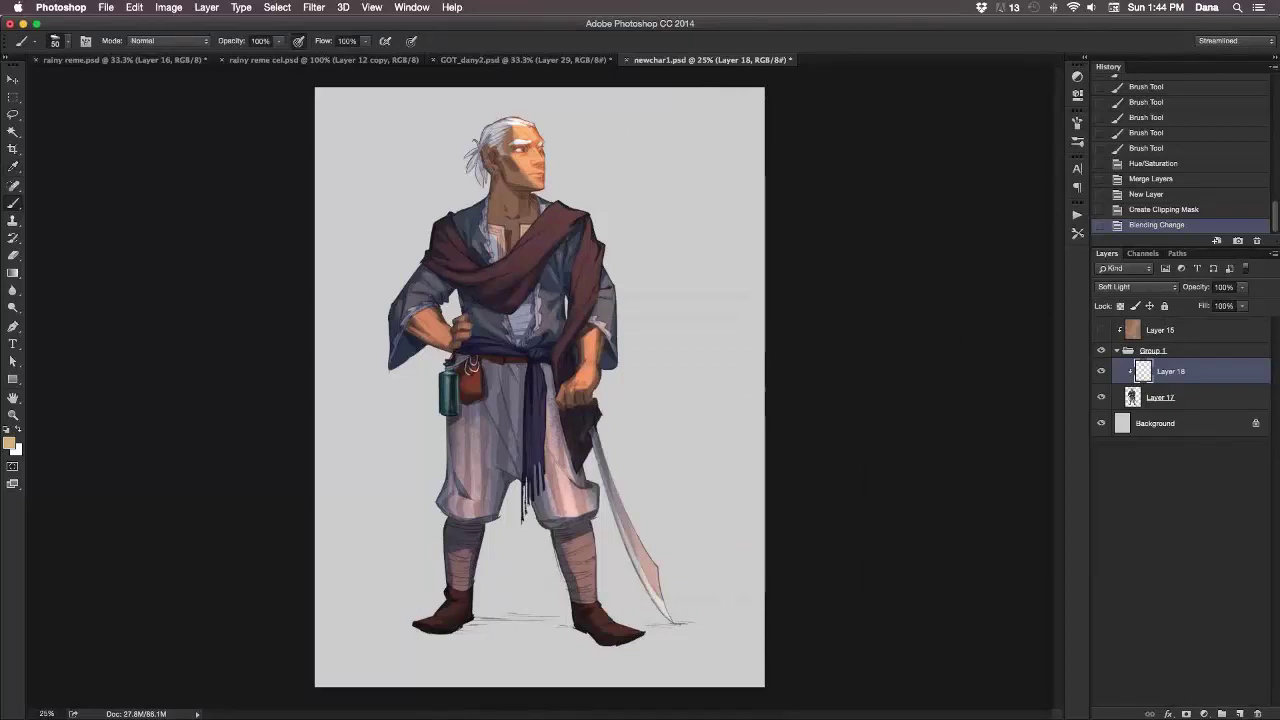
{"action": "left_click", "coordinate": [12, 272]}
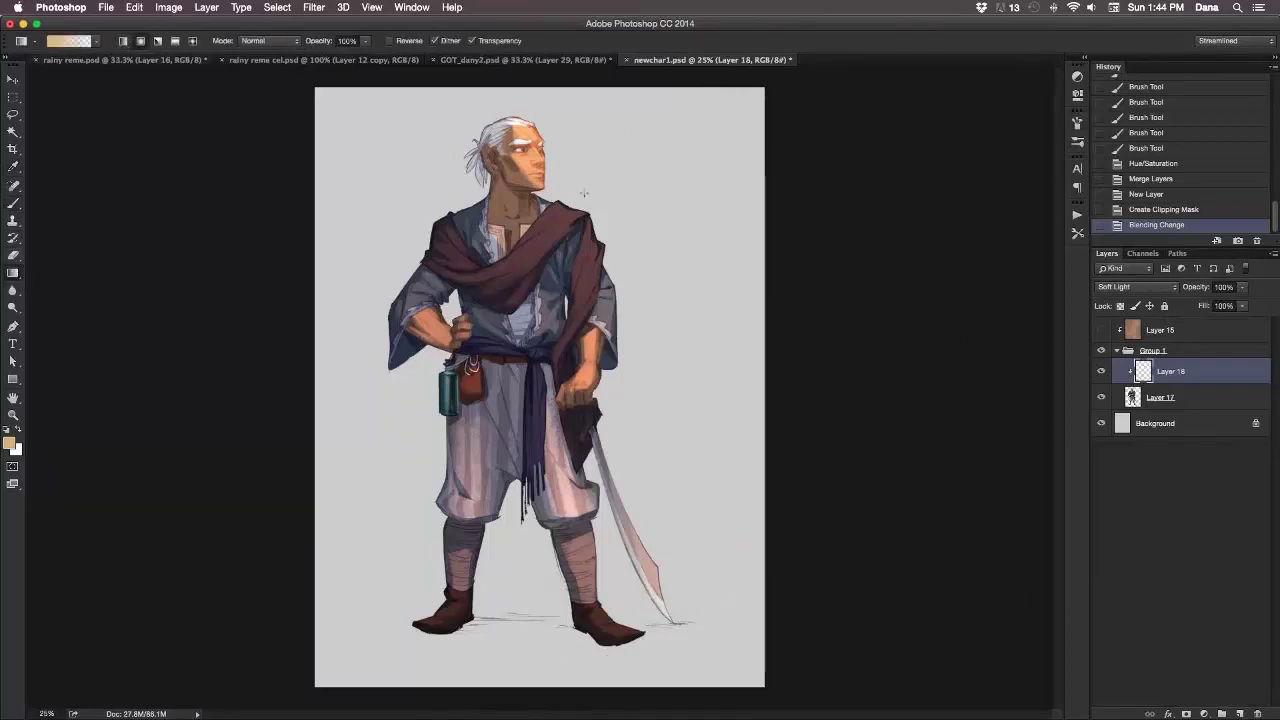
{"action": "left_click_drag", "start_coordinate": [584, 193], "coordinate": [914, 55]}
{"action": "key", "text": "super+z"}
Set the foreground colour to #b78361 and draw a gradient from beside the face outward past the canvas's upper corner.
{"action": "left_click", "coordinate": [10, 443]}
{"action": "left_click", "coordinate": [793, 503]}
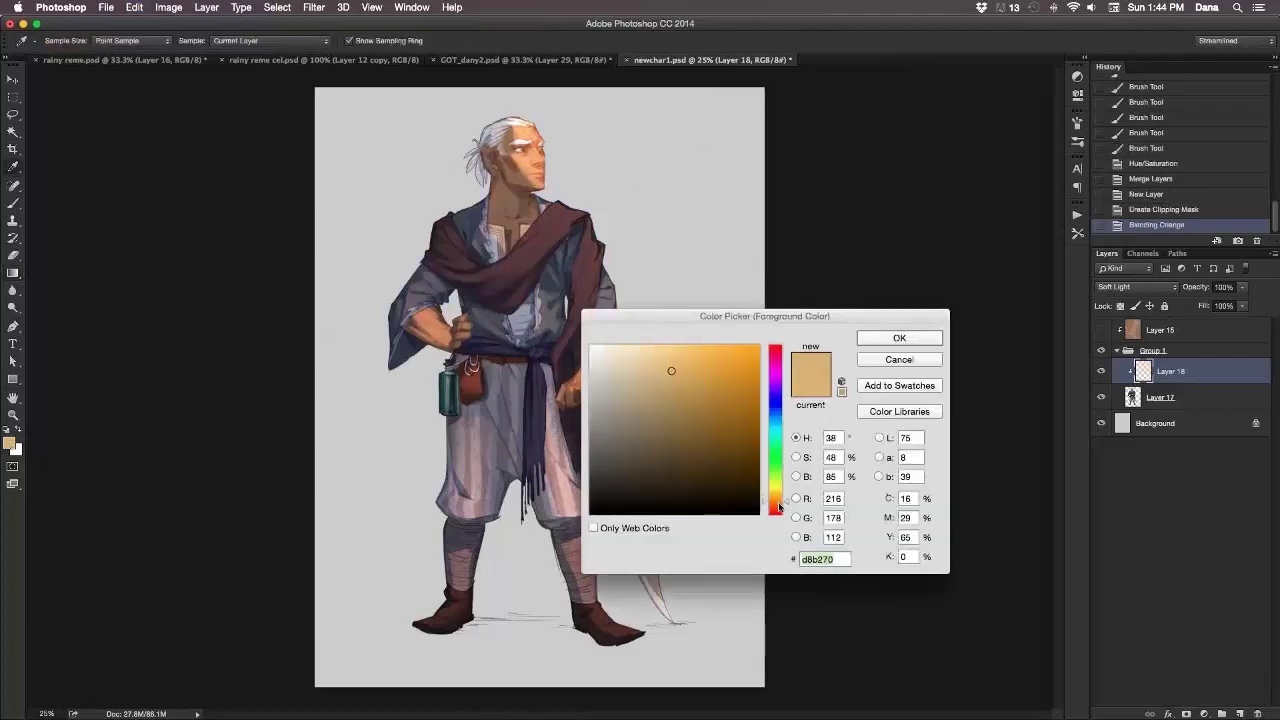
{"action": "left_click", "coordinate": [669, 392]}
{"action": "left_click", "coordinate": [901, 338]}
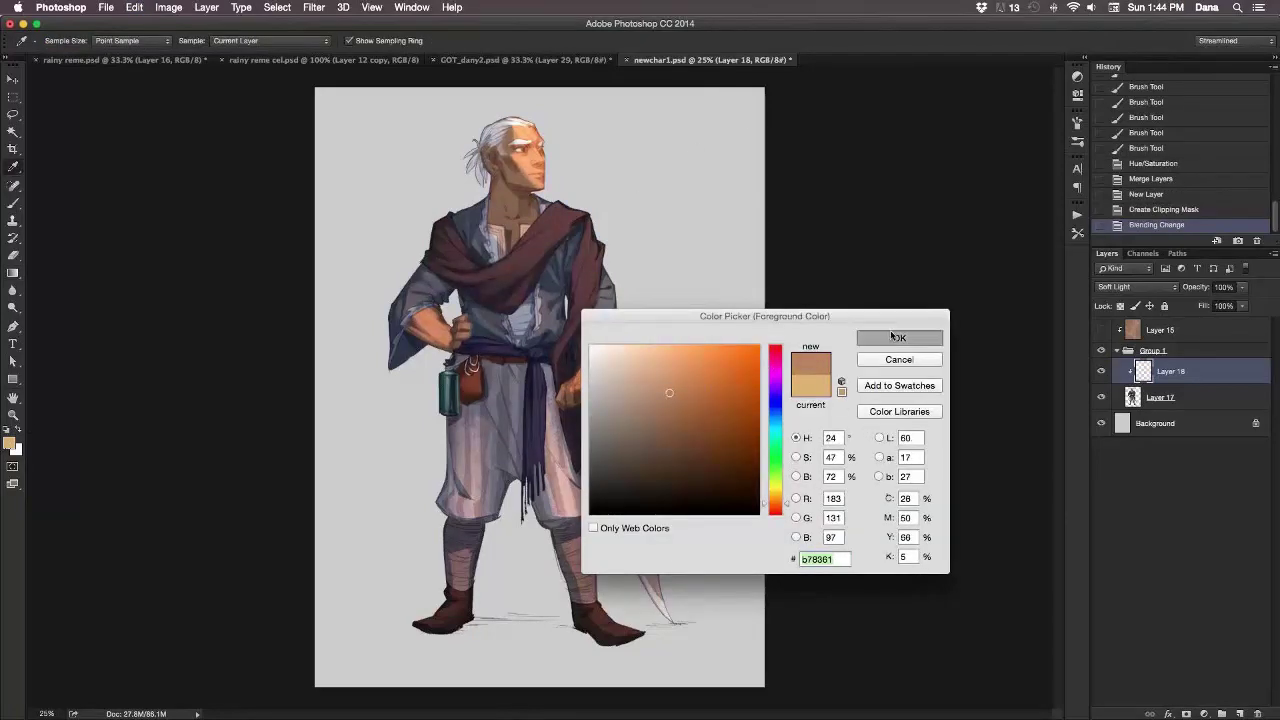
{"action": "key", "text": "g"}
{"action": "left_click_drag", "start_coordinate": [610, 165], "coordinate": [847, 70]}
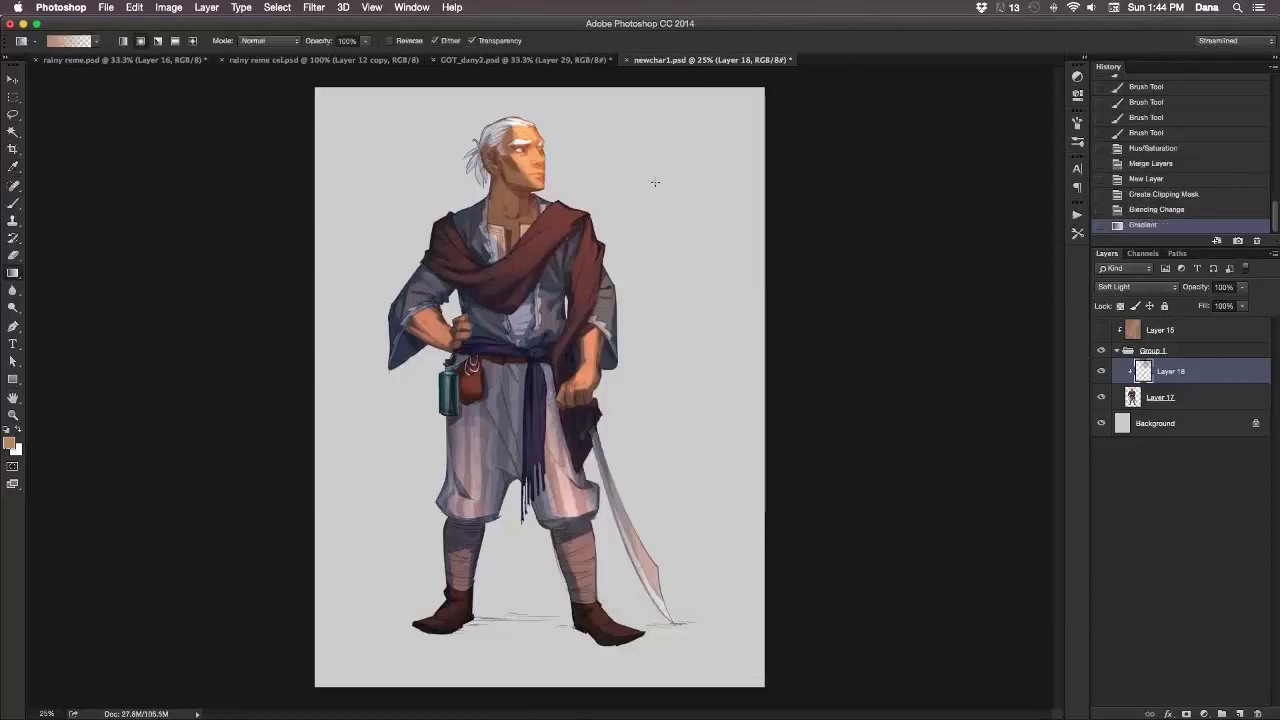
Swap the foreground and background colours and set up a soft round brush at about 111 px.
{"action": "left_click", "coordinate": [17, 430]}
{"action": "key", "text": "b"}
{"action": "right_click", "coordinate": [540, 356]}
{"action": "left_click_drag", "start_coordinate": [691, 511], "coordinate": [680, 430]}
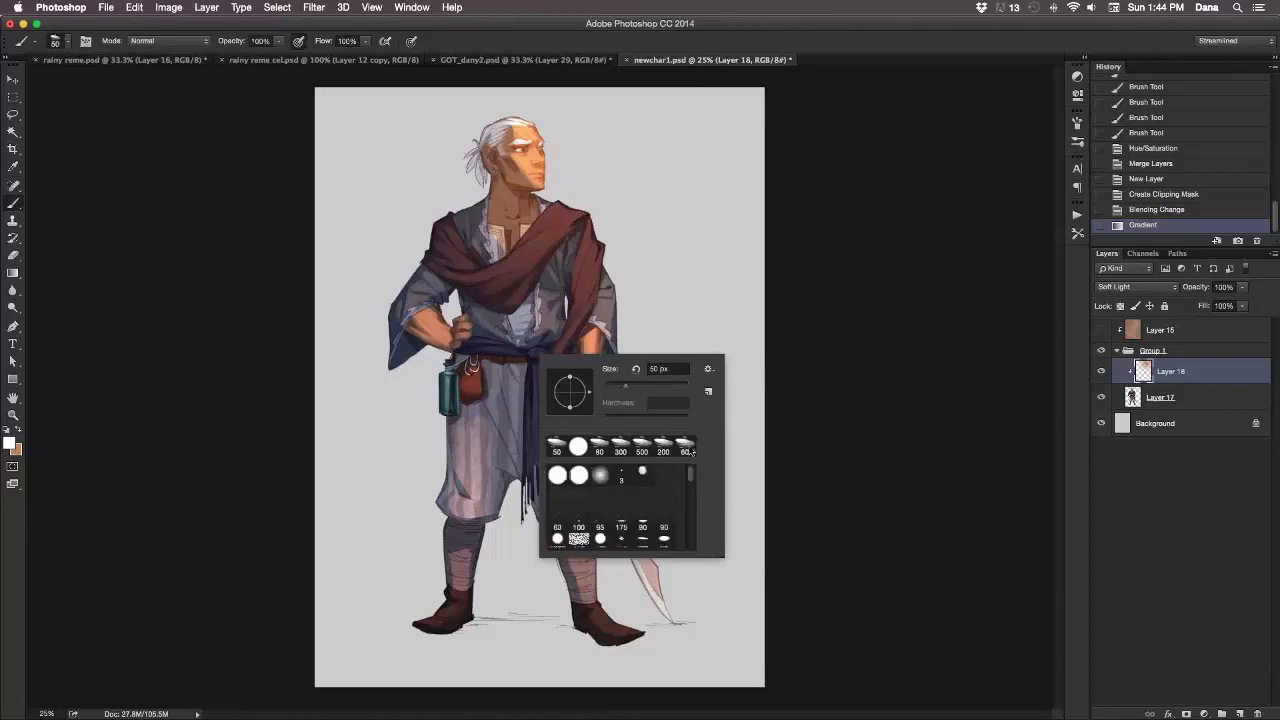
{"action": "left_click", "coordinate": [600, 475]}
{"action": "left_click", "coordinate": [643, 385]}
{"action": "key", "text": "Return"}
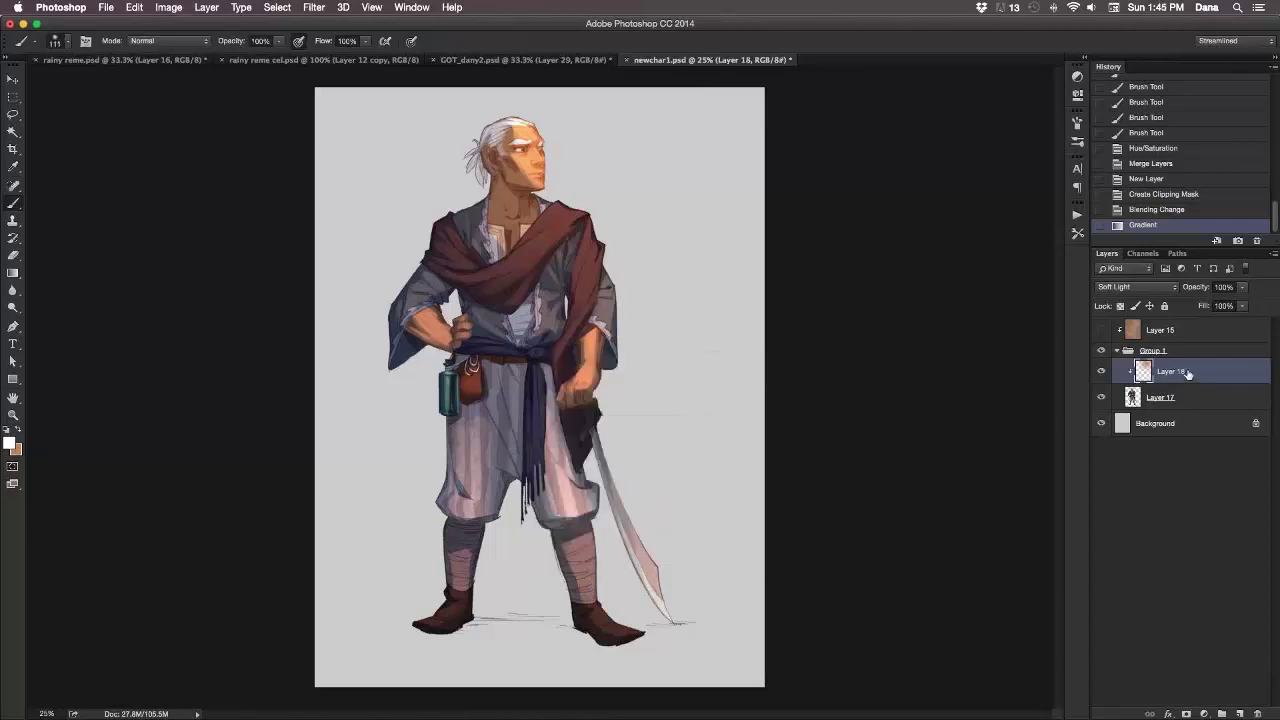
Set the foreground colour to the muted blue #7577a1.
{"action": "left_click", "coordinate": [9, 444]}
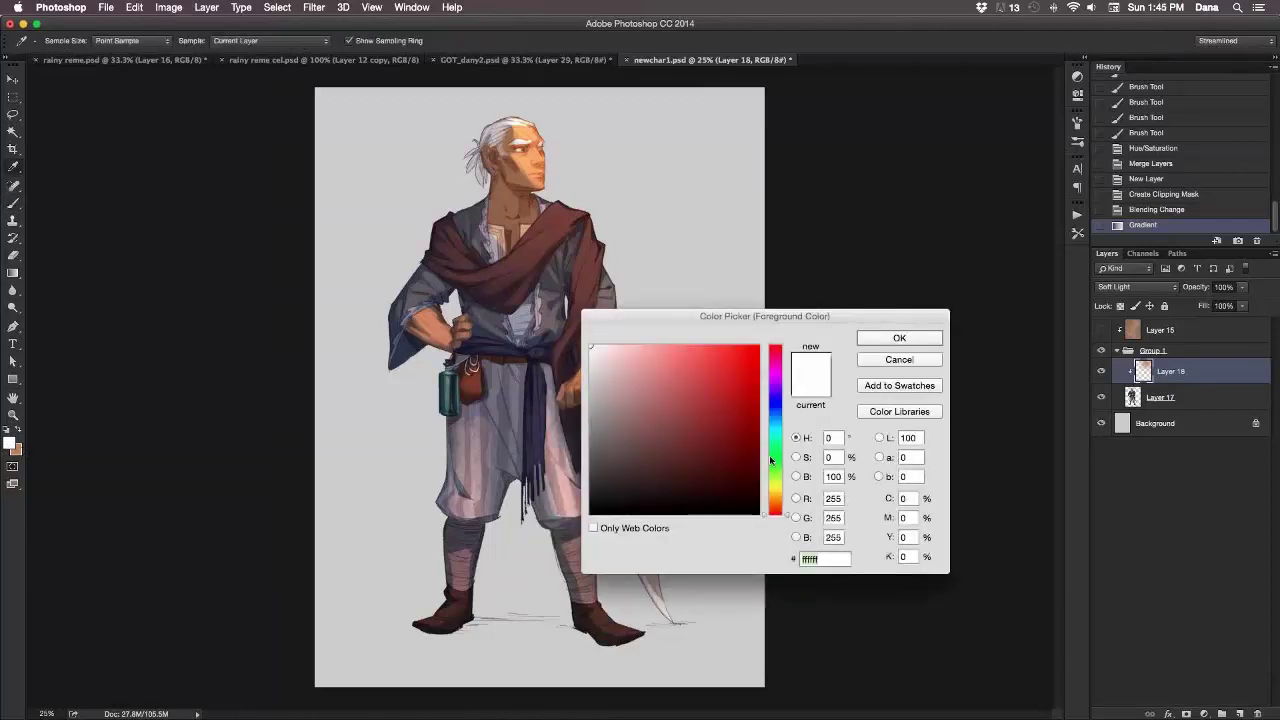
{"action": "left_click", "coordinate": [775, 403]}
{"action": "left_click", "coordinate": [635, 416]}
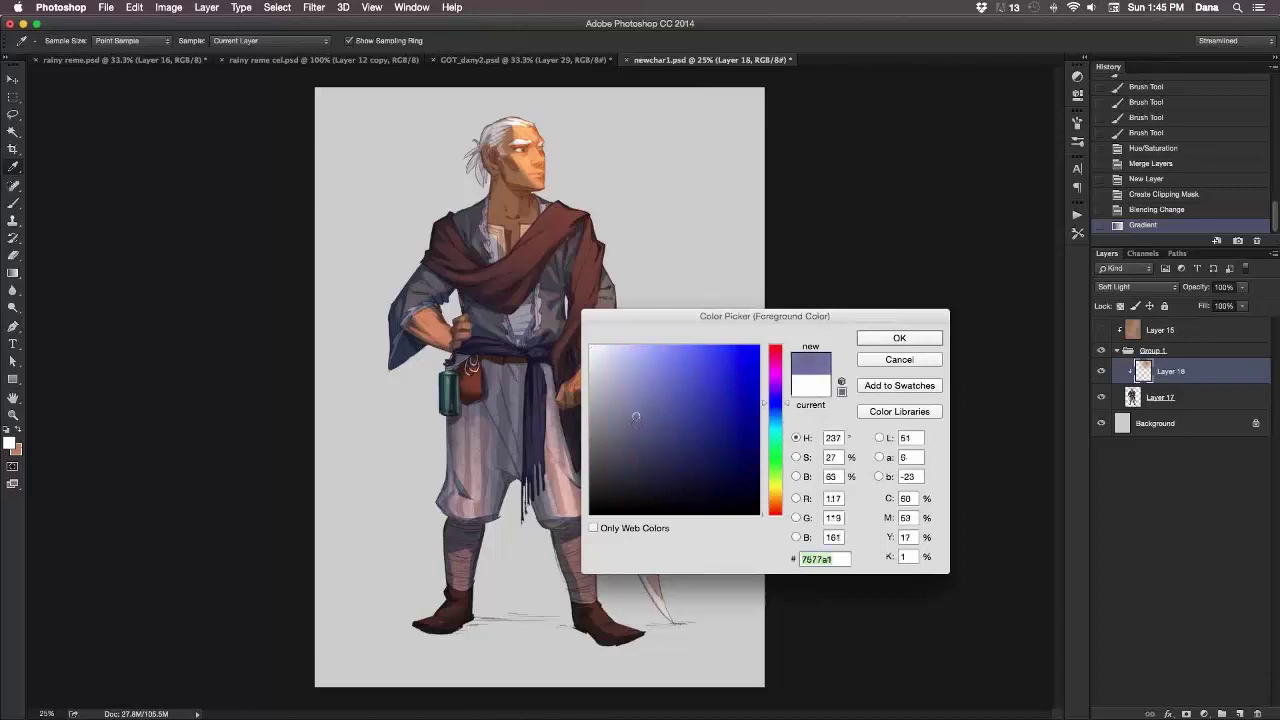
{"action": "left_click", "coordinate": [912, 338]}
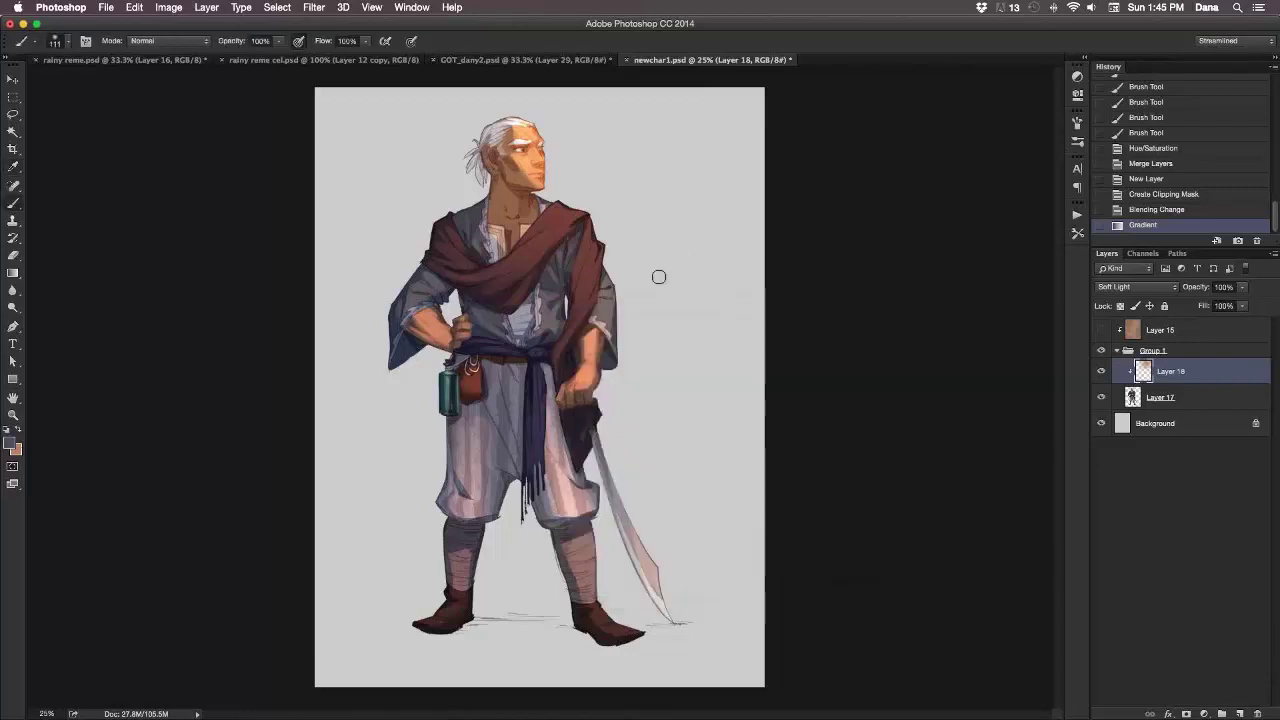
Paint blue tint on the Soft Light layer over the figure's shoulders, sleeves, trousers and boots, undoing the last stroke.
{"action": "mouse_move", "coordinate": [587, 416]}
{"action": "left_mouse_down"}
{"action": "mouse_move", "coordinate": [612, 440]}
{"action": "mouse_move", "coordinate": [600, 385]}
{"action": "left_mouse_up"}
{"action": "left_click_drag", "start_coordinate": [585, 305], "coordinate": [572, 280]}
{"action": "left_click_drag", "start_coordinate": [454, 272], "coordinate": [453, 322]}
{"action": "left_click_drag", "start_coordinate": [440, 236], "coordinate": [440, 208]}
{"action": "mouse_move", "coordinate": [376, 322]}
{"action": "left_mouse_down"}
{"action": "mouse_move", "coordinate": [428, 386]}
{"action": "mouse_move", "coordinate": [440, 440]}
{"action": "mouse_move", "coordinate": [451, 415]}
{"action": "left_mouse_up"}
{"action": "mouse_move", "coordinate": [452, 420]}
{"action": "left_mouse_down"}
{"action": "mouse_move", "coordinate": [442, 587]}
{"action": "mouse_move", "coordinate": [432, 553]}
{"action": "mouse_move", "coordinate": [411, 622]}
{"action": "left_mouse_up"}
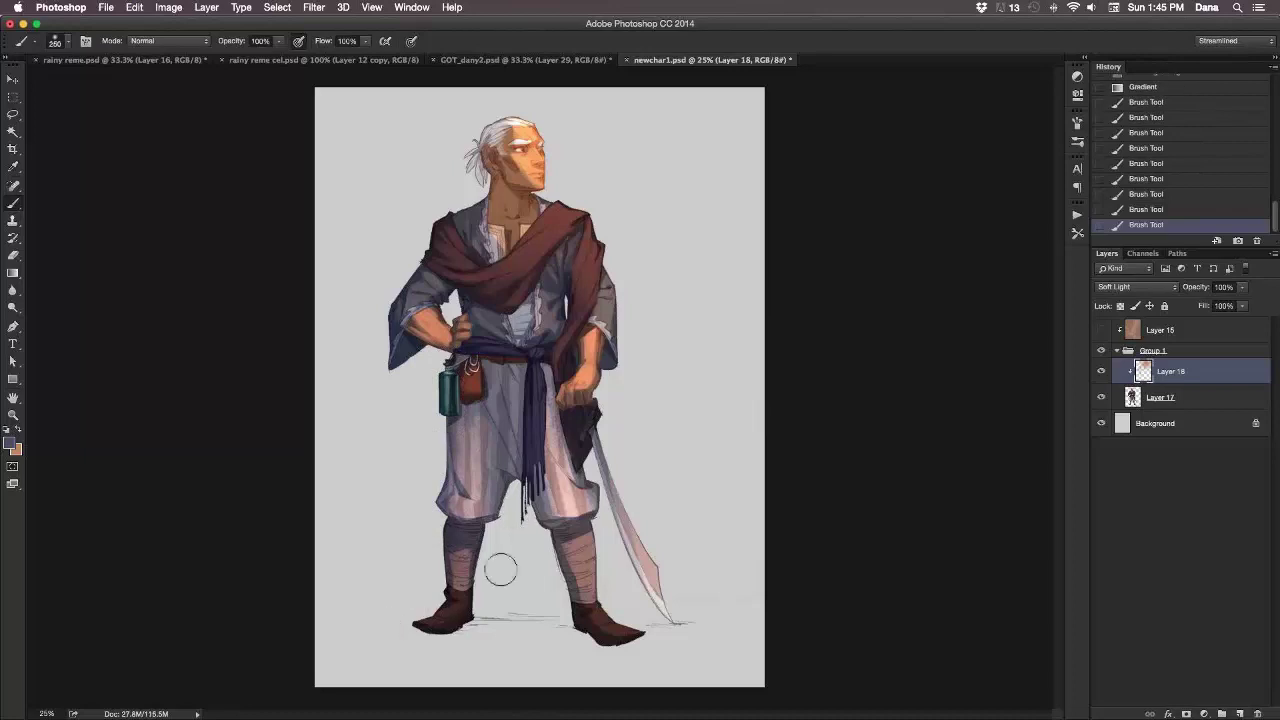
{"action": "mouse_move", "coordinate": [501, 570]}
{"action": "left_mouse_down"}
{"action": "mouse_move", "coordinate": [501, 358]}
{"action": "mouse_move", "coordinate": [540, 500]}
{"action": "mouse_move", "coordinate": [662, 626]}
{"action": "left_mouse_up"}
{"action": "mouse_move", "coordinate": [451, 216]}
{"action": "left_mouse_down"}
{"action": "mouse_move", "coordinate": [488, 197]}
{"action": "mouse_move", "coordinate": [493, 219]}
{"action": "mouse_move", "coordinate": [495, 178]}
{"action": "left_mouse_up"}
{"action": "key", "text": "super+z"}
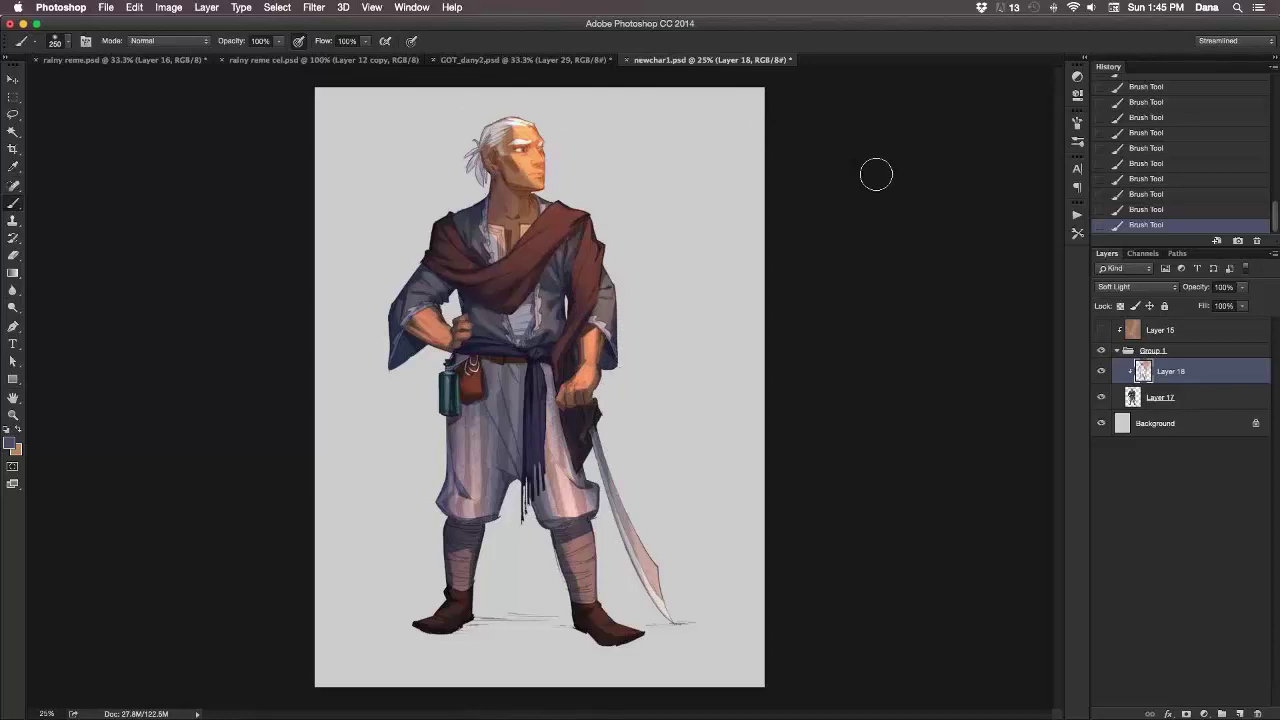
Give the Eraser a soft round tip and enlarge it to about 800 px.
{"action": "key", "text": "e"}
{"action": "right_click", "coordinate": [606, 204]}
{"action": "left_click", "coordinate": [666, 321]}
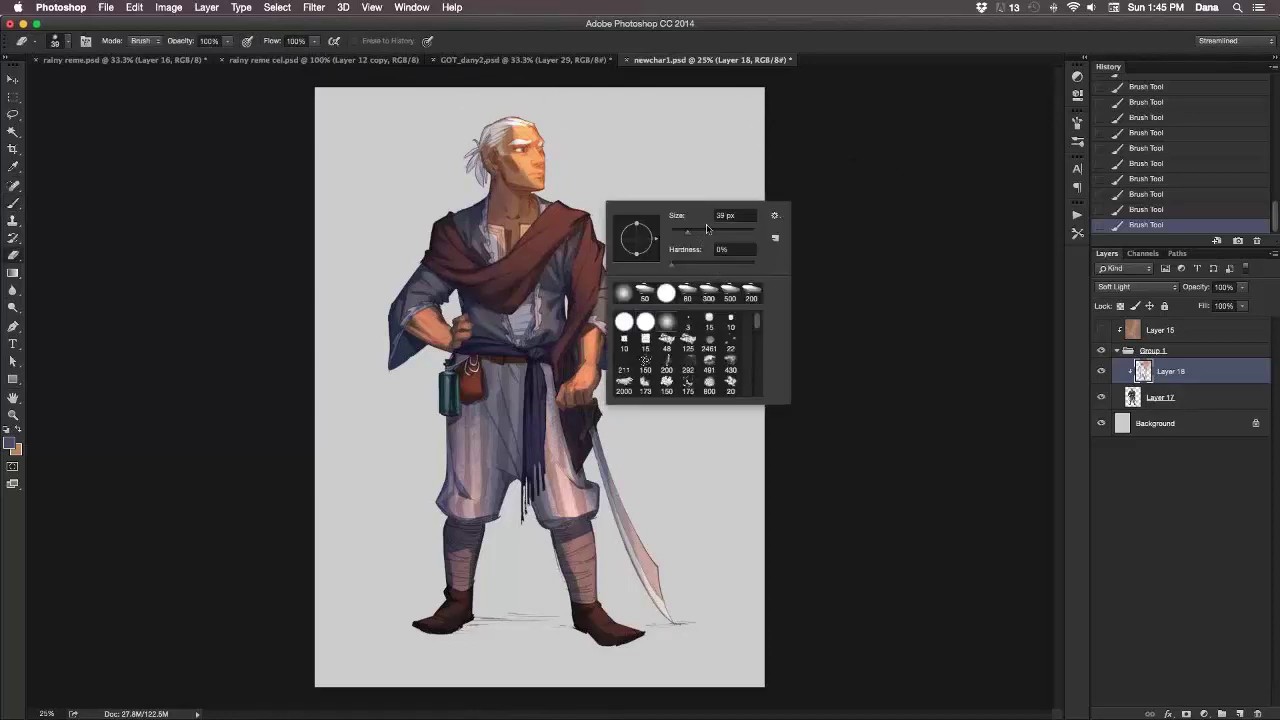
{"action": "left_click_drag", "start_coordinate": [707, 231], "coordinate": [722, 231]}
{"action": "left_click", "coordinate": [1168, 369]}
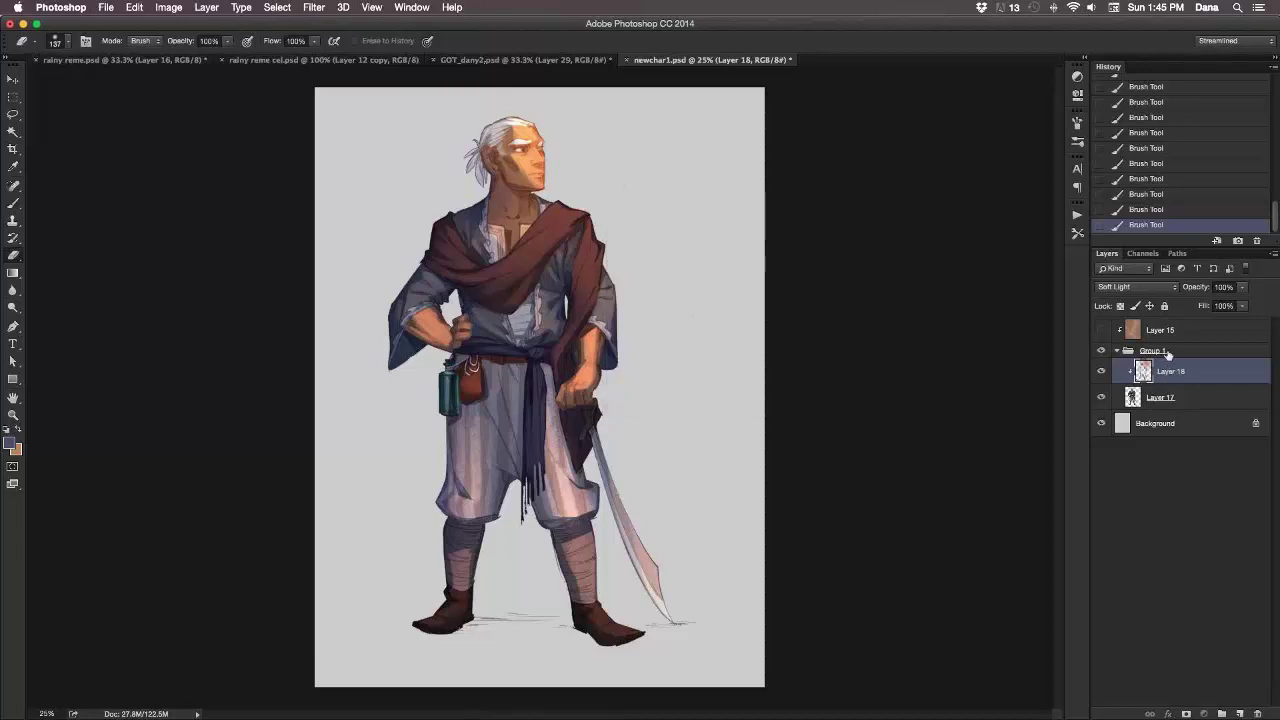
{"action": "key", "text": "bracketright"}
{"action": "key", "text": "bracketright"}
{"action": "key", "text": "bracketright"}
{"action": "key", "text": "bracketright"}
{"action": "key", "text": "bracketright"}
{"action": "key", "text": "bracketright"}
{"action": "key", "text": "bracketright"}
{"action": "key", "text": "bracketright"}
Erase some tint over the head and upper chest, reducing the eraser to 600 px.
{"action": "mouse_move", "coordinate": [484, 112]}
{"action": "left_mouse_down"}
{"action": "mouse_move", "coordinate": [500, 142]}
{"action": "mouse_move", "coordinate": [499, 218]}
{"action": "mouse_move", "coordinate": [527, 128]}
{"action": "left_mouse_up"}
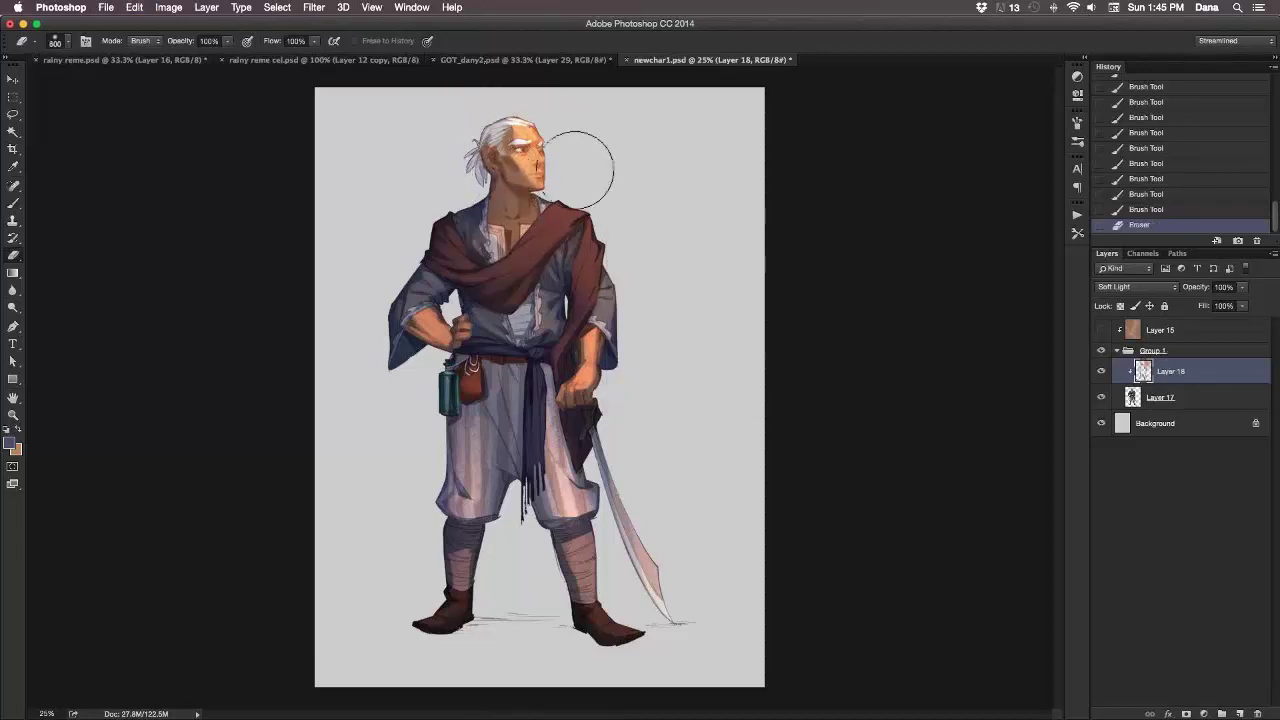
{"action": "key", "text": "bracketleft"}
{"action": "key", "text": "bracketleft"}
{"action": "left_click_drag", "start_coordinate": [485, 215], "coordinate": [525, 285]}
Compare the figure with and without the Soft Light layer and erase more of its tint around the sash and legs.
{"action": "left_click", "coordinate": [1102, 371]}
{"action": "left_click", "coordinate": [1101, 371]}
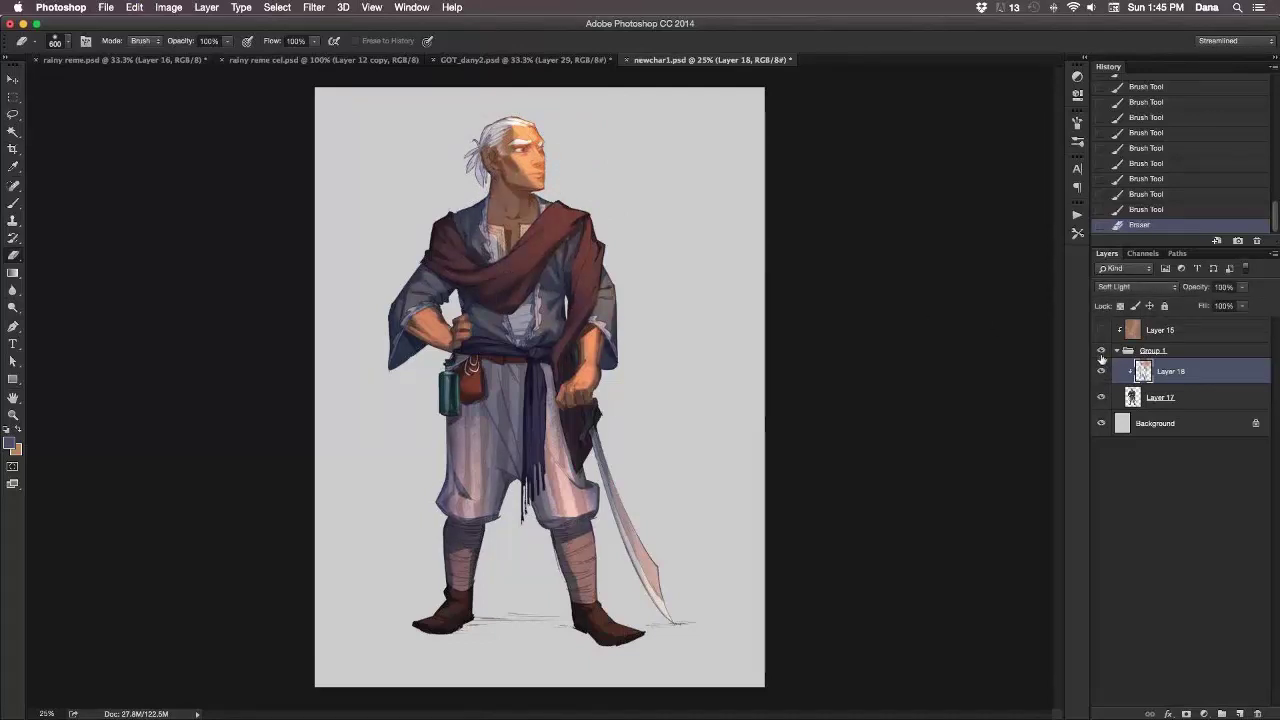
{"action": "left_click", "coordinate": [1101, 371]}
{"action": "left_click", "coordinate": [1101, 371]}
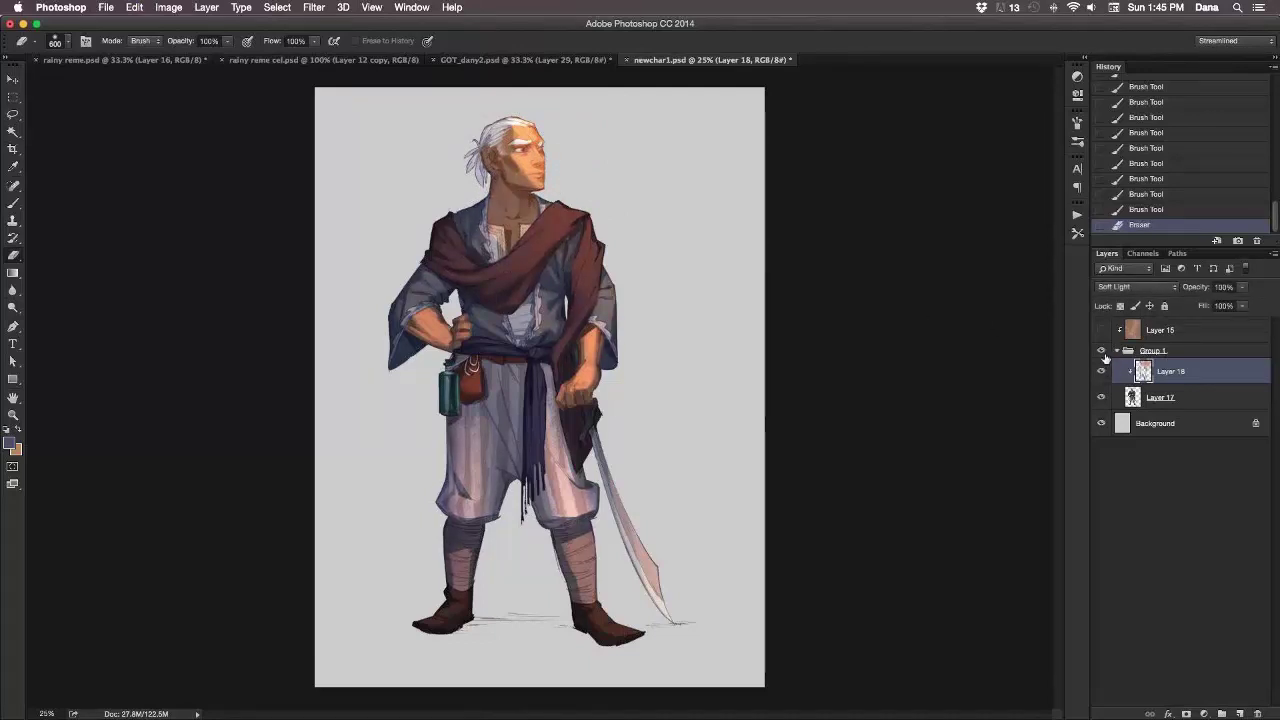
{"action": "left_click", "coordinate": [532, 424]}
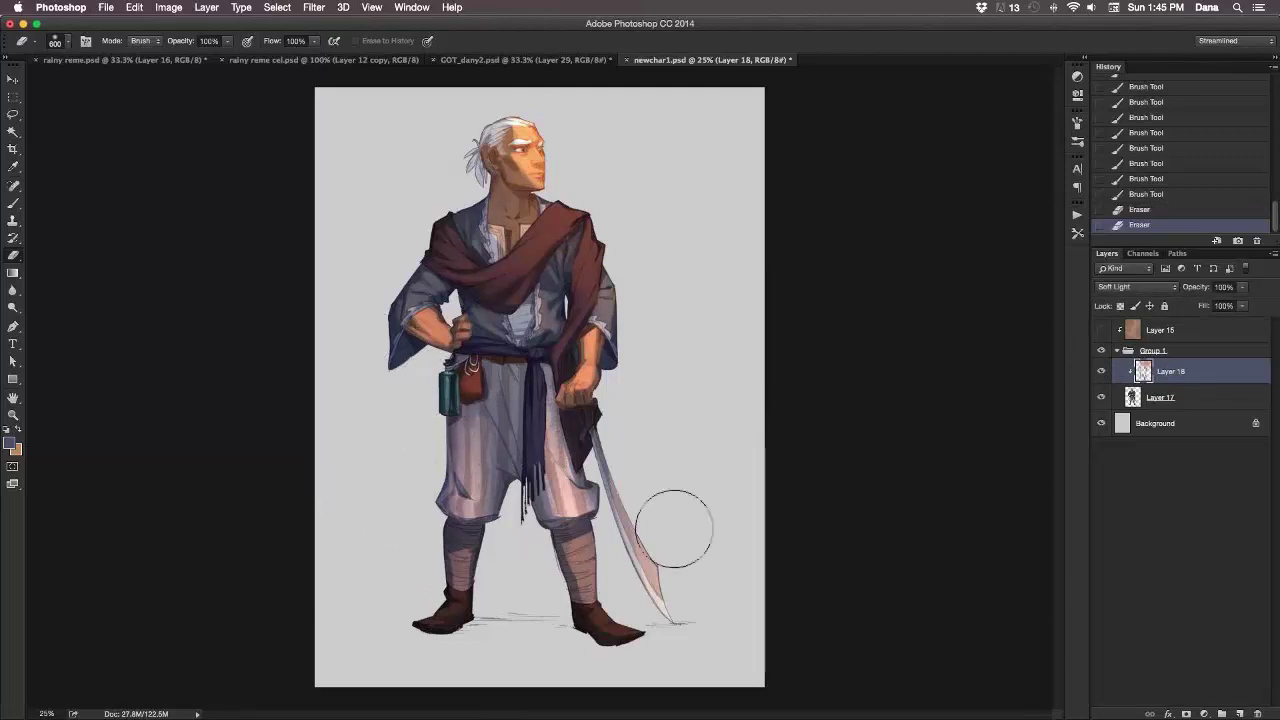
{"action": "left_click", "coordinate": [1101, 371]}
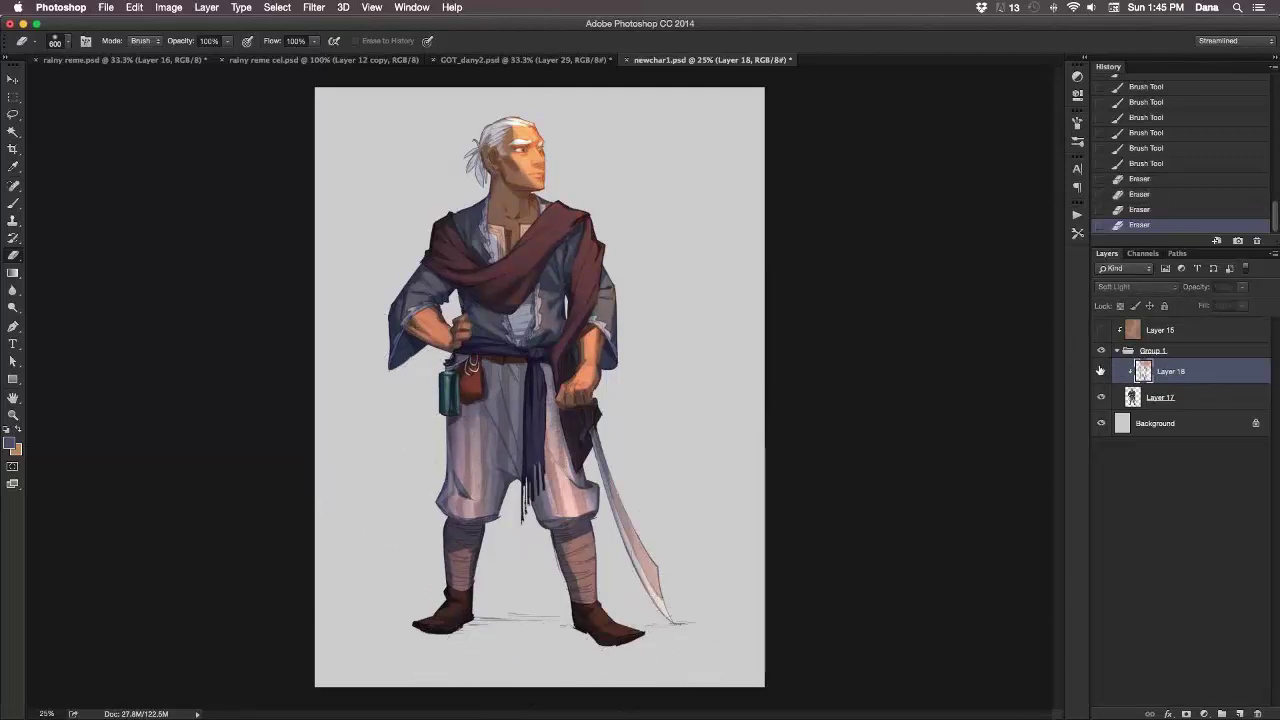
{"action": "left_click", "coordinate": [1101, 371]}
{"action": "left_click", "coordinate": [1101, 371]}
{"action": "left_click", "coordinate": [1101, 371]}
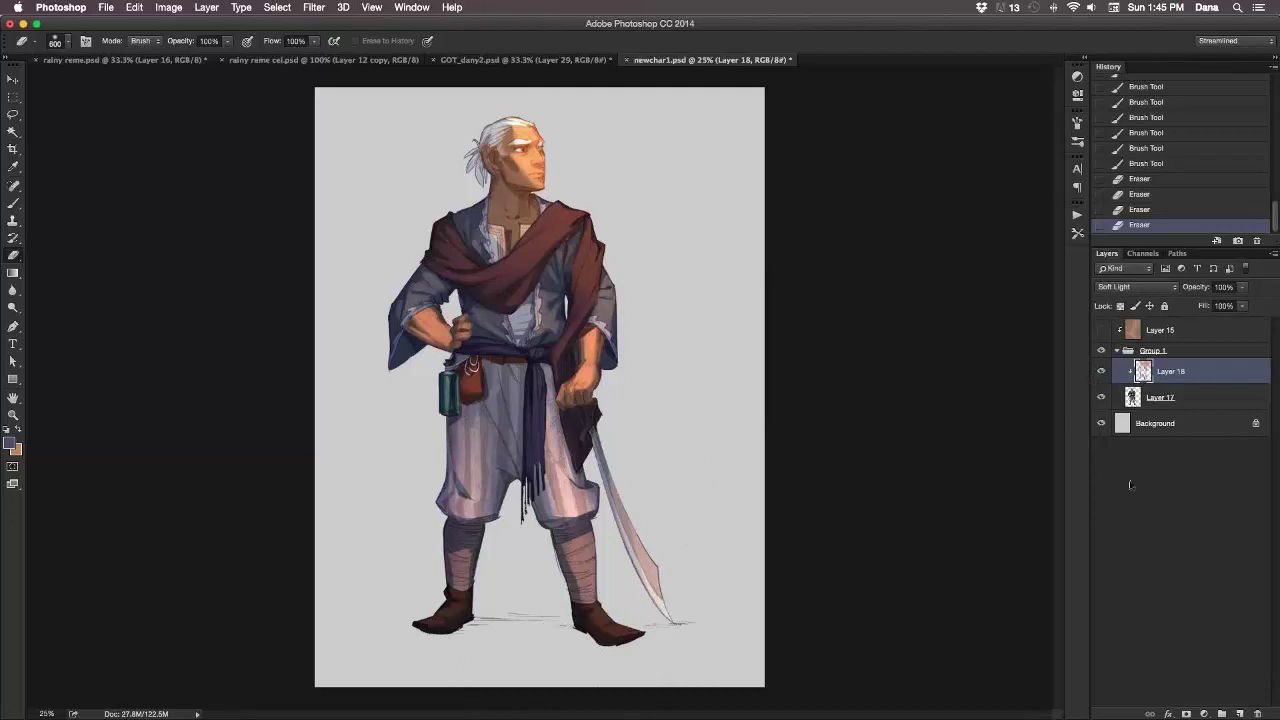
Merge the Soft Light layer down into Layer 17 and lock the merged layer's transparent pixels.
{"action": "key", "text": "super+e"}
{"action": "left_click", "coordinate": [1240, 713]}
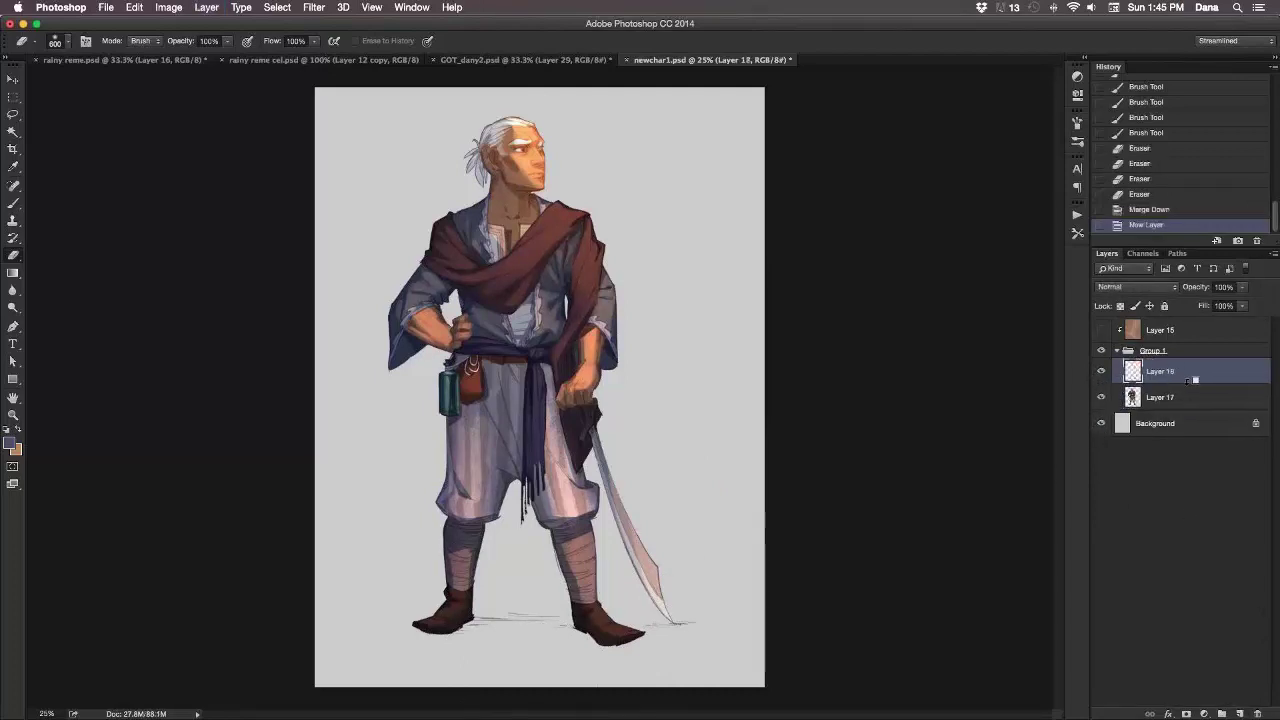
{"action": "key", "text": "super+z"}
{"action": "key", "text": "super+slash"}
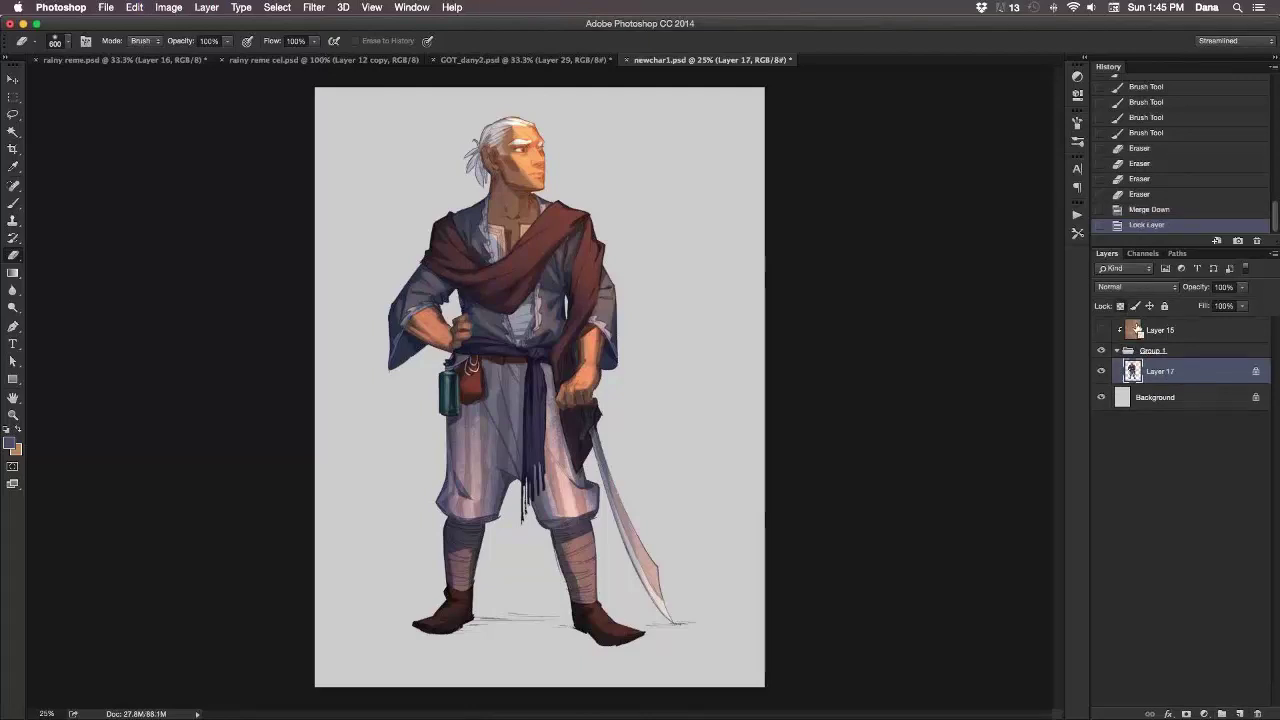
Unlock Layer 17's transparent pixels and choose a 15 px brush for detail work on the upper body.
{"action": "key", "text": "super+plus"}
{"action": "left_click_drag", "start_coordinate": [751, 331], "coordinate": [749, 377]}
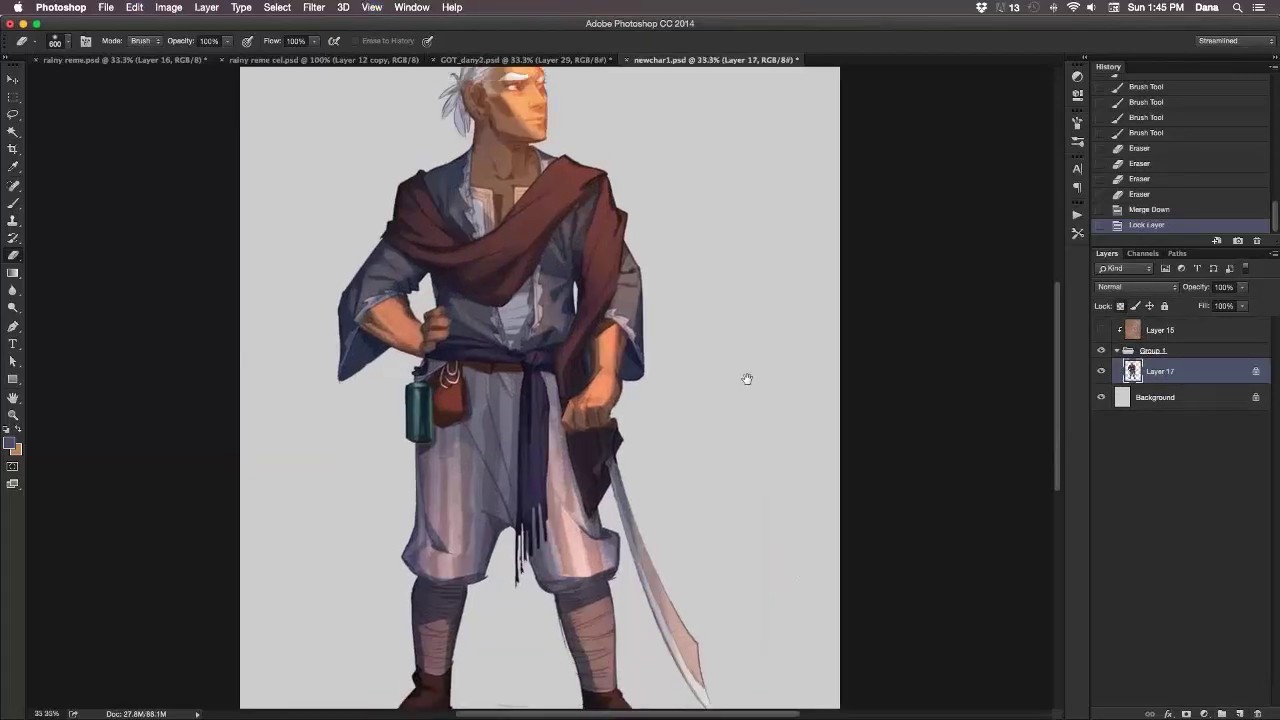
{"action": "key", "text": "super+plus"}
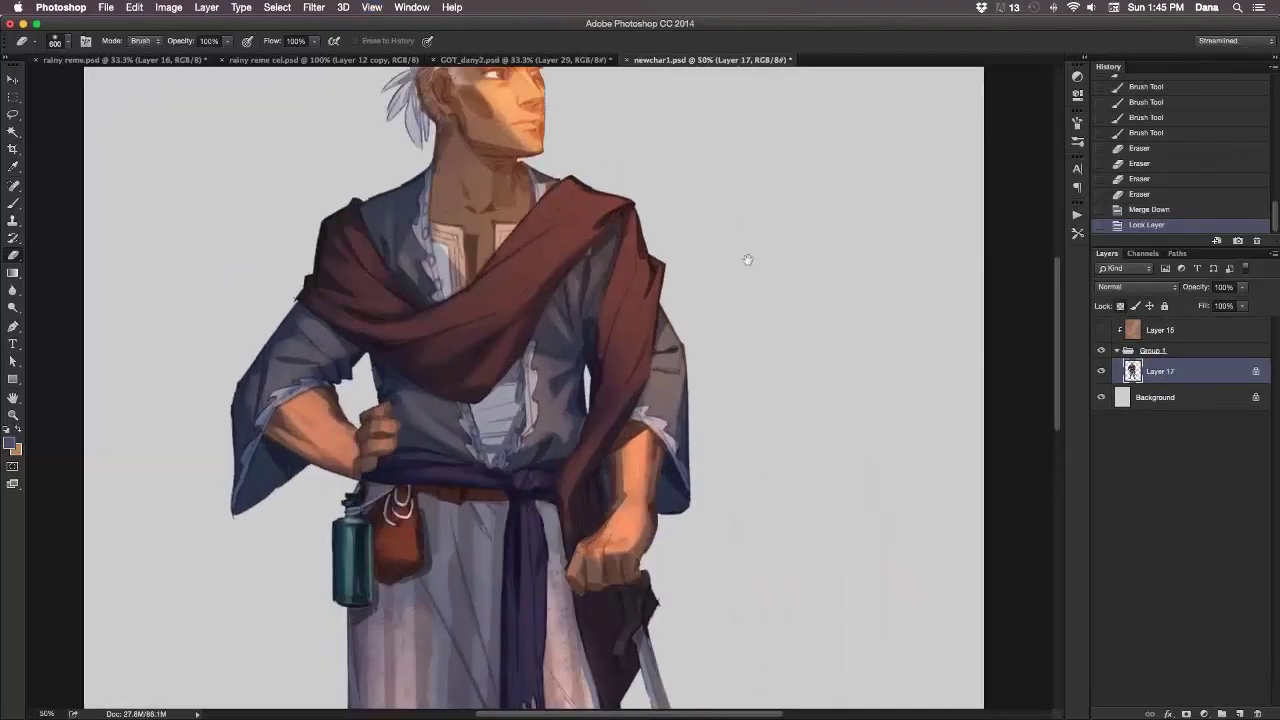
{"action": "left_click_drag", "start_coordinate": [749, 263], "coordinate": [751, 371]}
{"action": "key", "text": "b"}
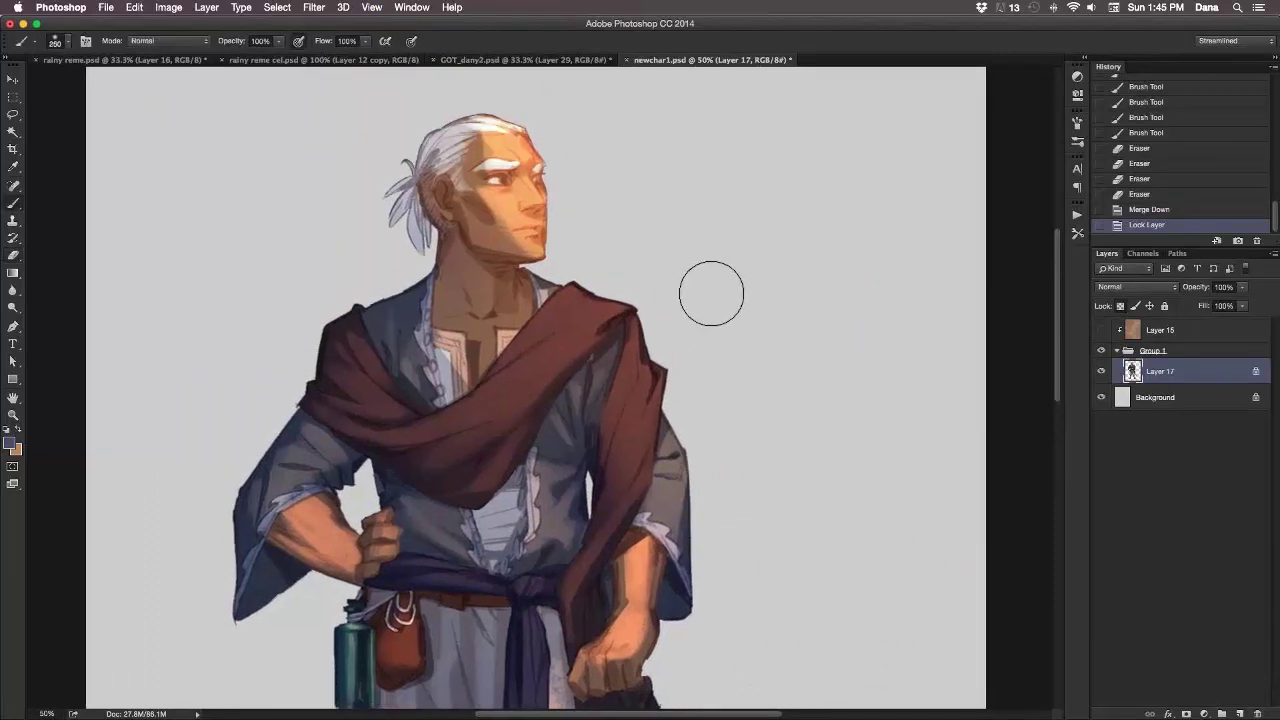
{"action": "key", "text": "slash"}
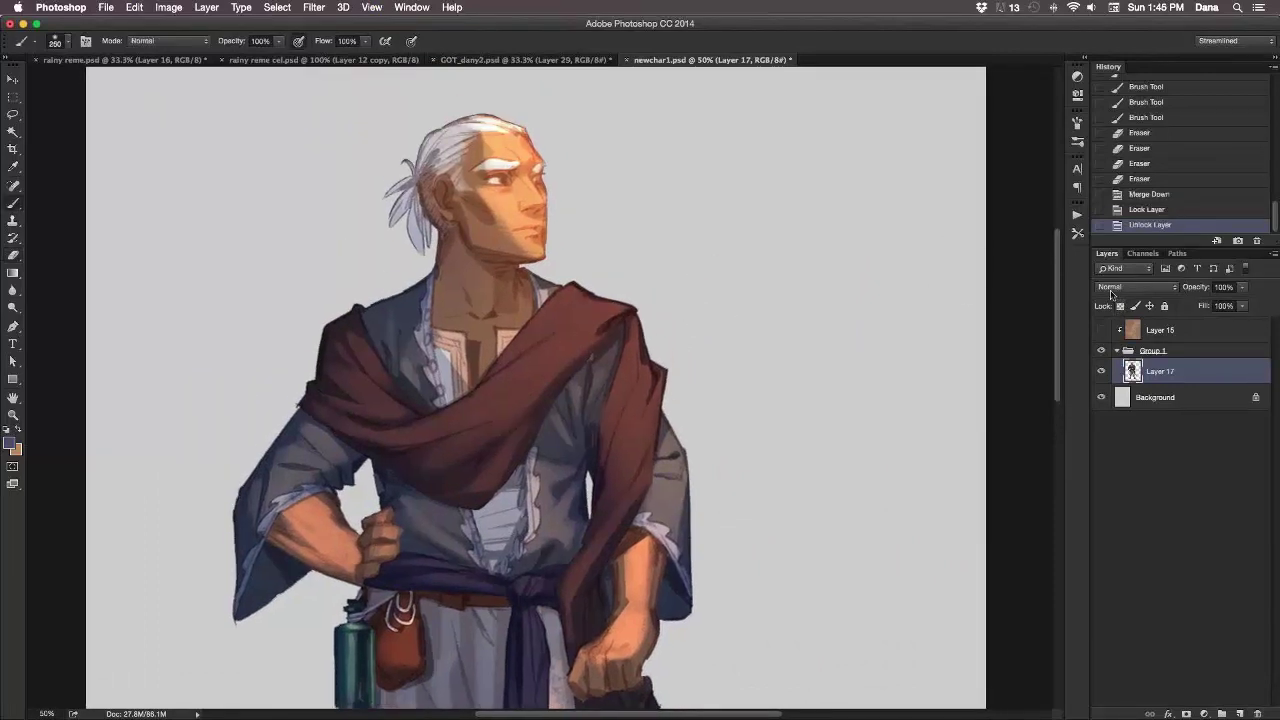
{"action": "right_click", "coordinate": [671, 186]}
{"action": "right_click", "coordinate": [678, 206]}
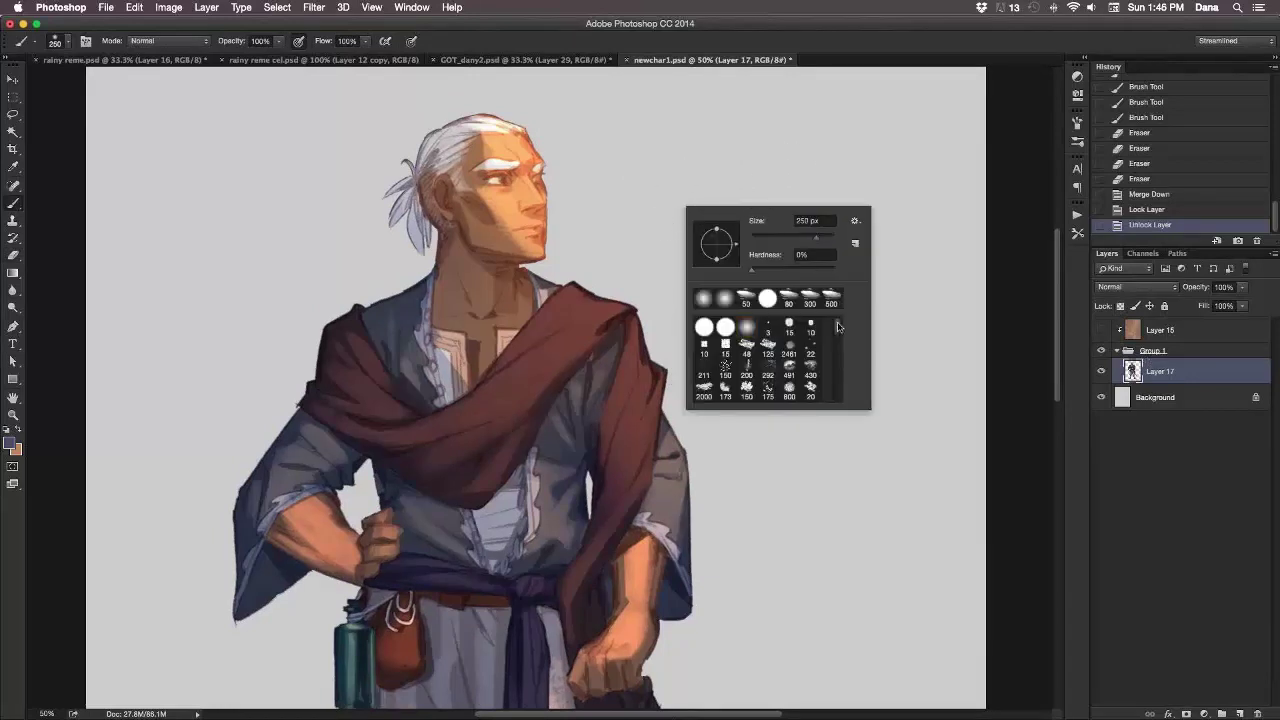
{"action": "left_click", "coordinate": [766, 325]}
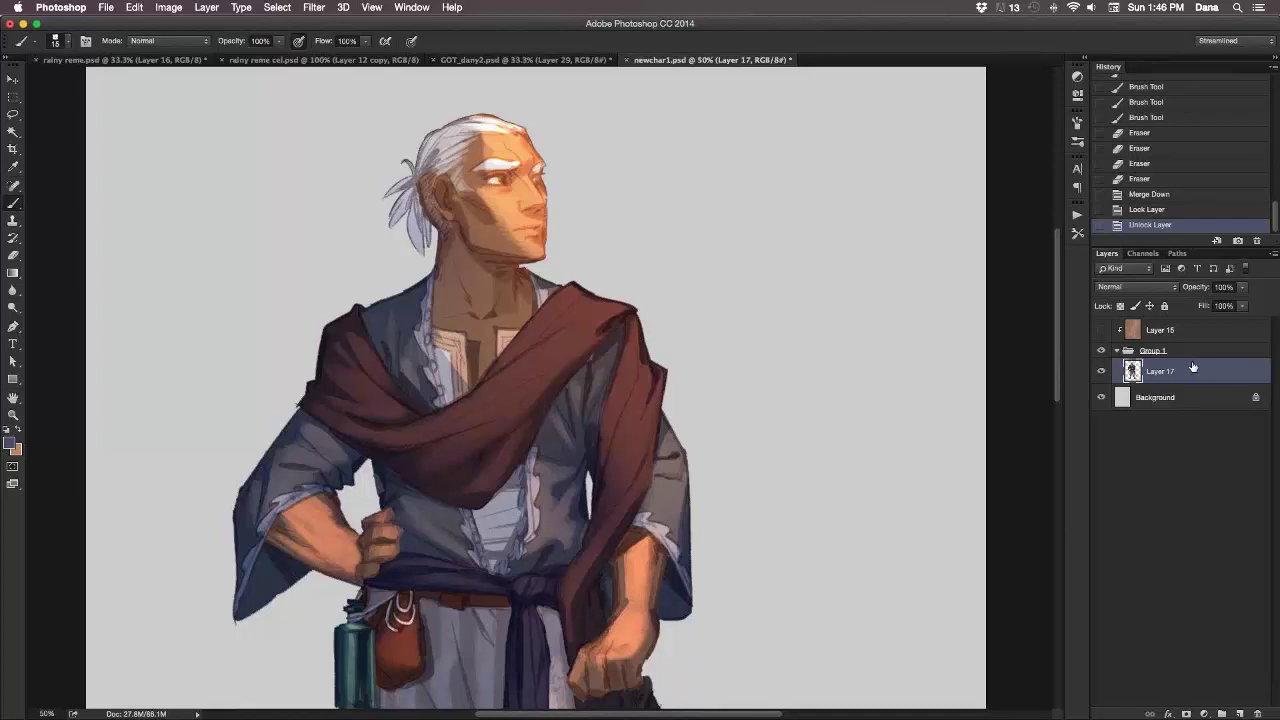
Compare the canvas with Layer 17 hidden and shown, bringing the whole head into view.
{"action": "left_click", "coordinate": [1101, 371]}
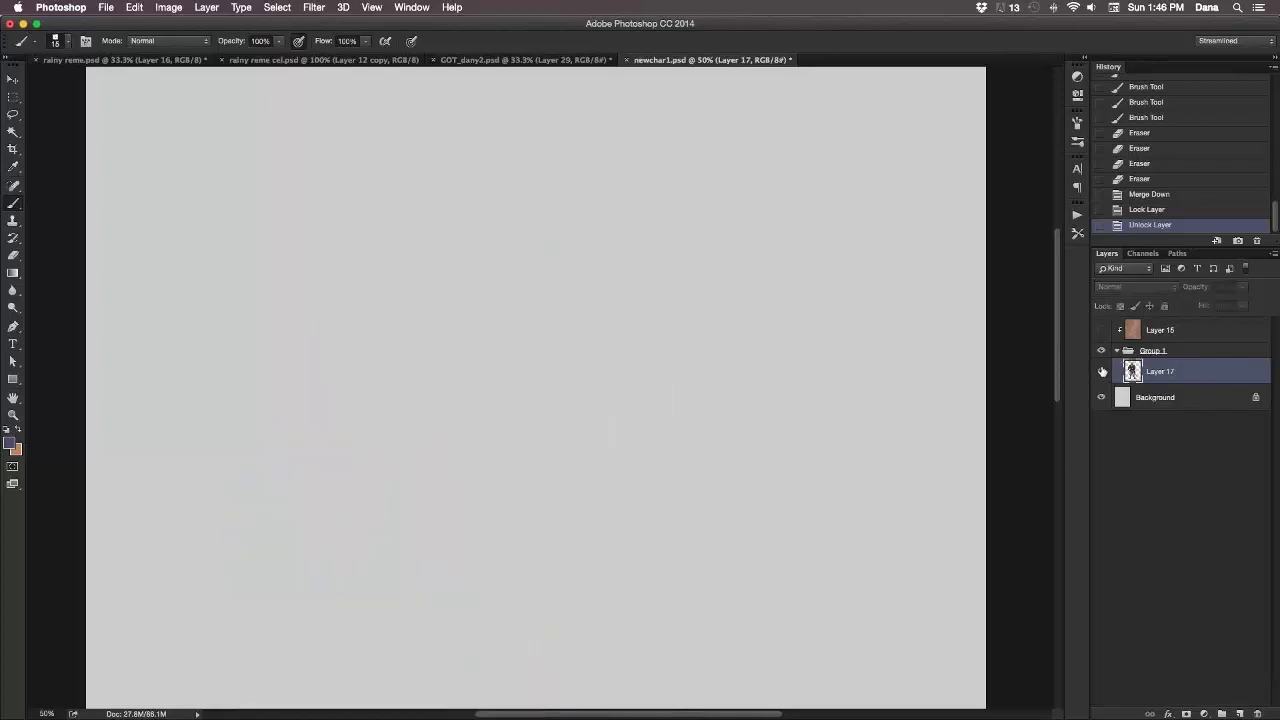
{"action": "left_click", "coordinate": [1101, 371]}
{"action": "left_click_drag", "start_coordinate": [698, 325], "coordinate": [694, 346]}
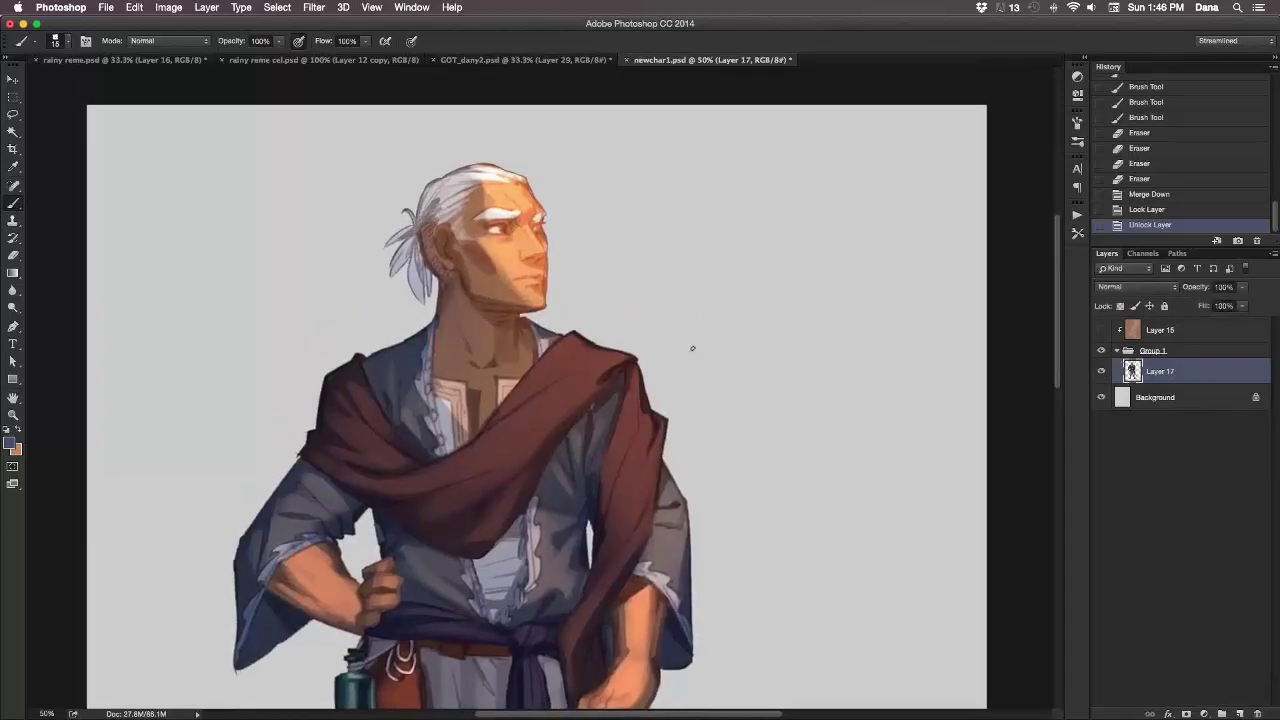
{"action": "left_click", "coordinate": [1101, 371]}
{"action": "left_click", "coordinate": [1101, 371]}
Sample the light orange skin tone and paint short strokes over the forehead above the near eyebrow on Layer 17.
{"action": "left_click", "coordinate": [612, 349], "text": "alt"}
{"action": "left_click", "coordinate": [498, 193], "text": "alt"}
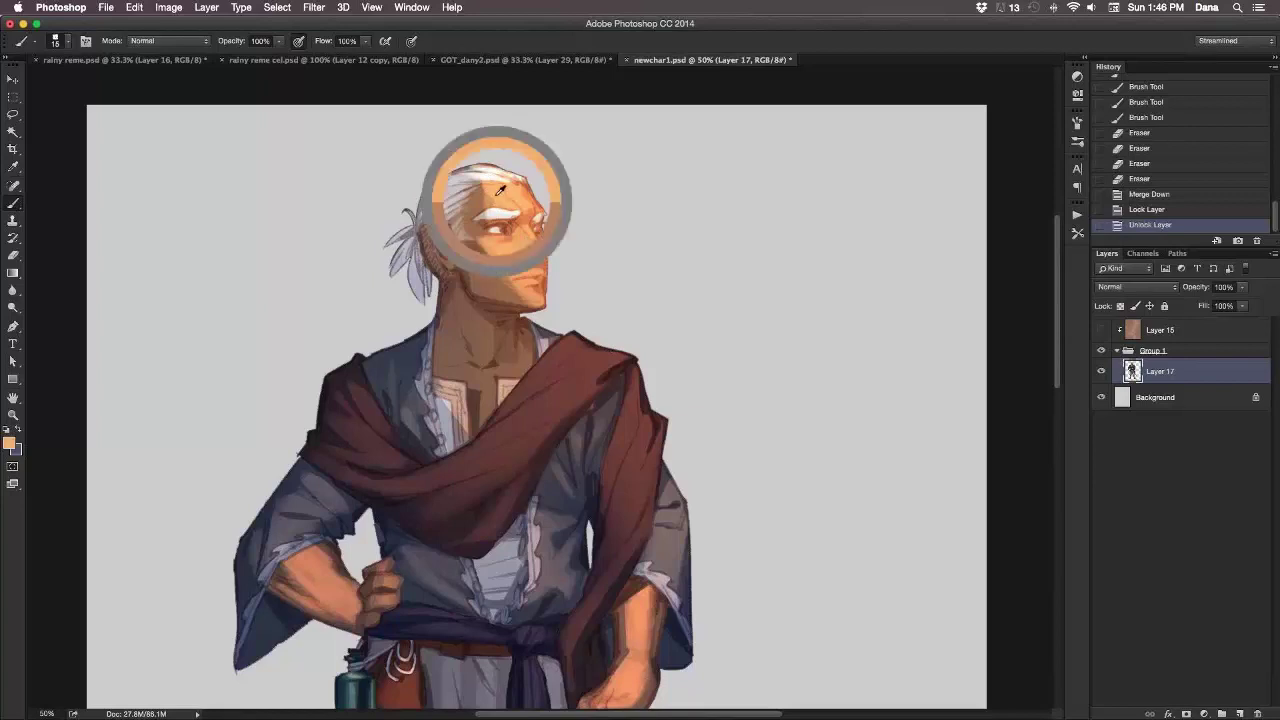
{"action": "left_click_drag", "start_coordinate": [494, 200], "coordinate": [500, 190]}
{"action": "left_click_drag", "start_coordinate": [498, 194], "coordinate": [510, 177]}
{"action": "left_click", "coordinate": [490, 201]}
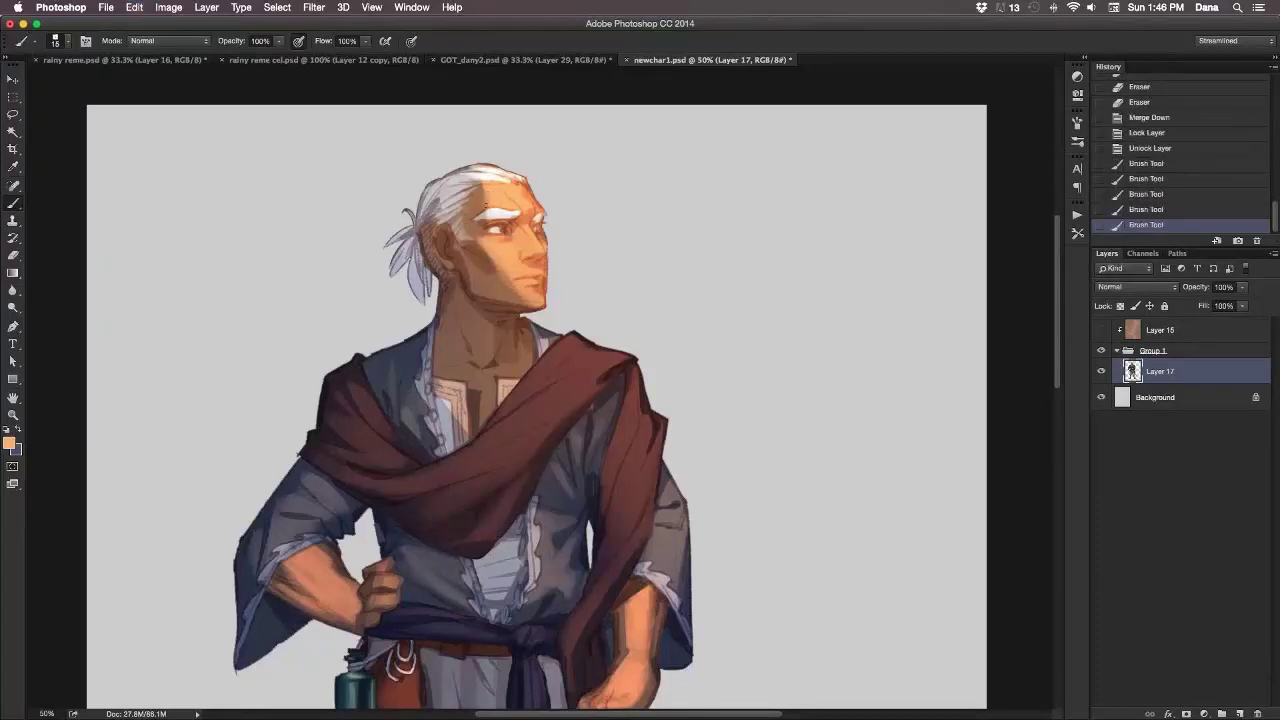
{"action": "left_click", "coordinate": [490, 204]}
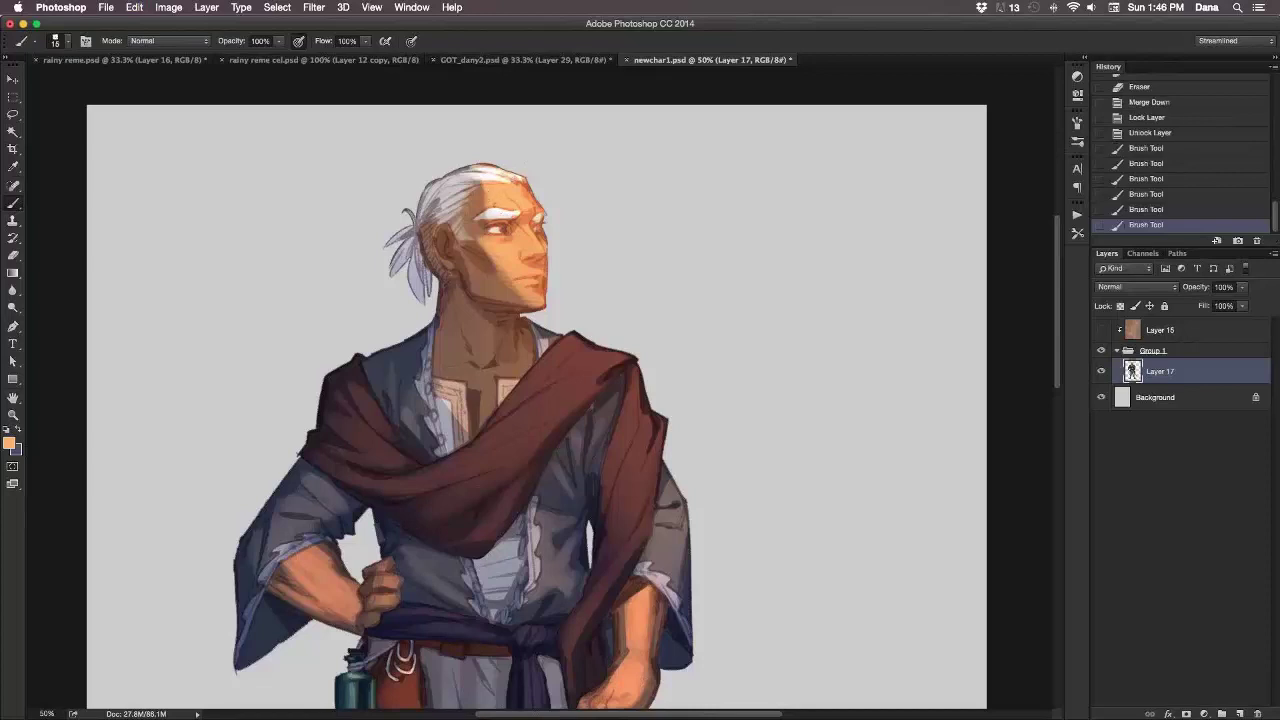
{"action": "left_click", "coordinate": [494, 205]}
{"action": "left_click", "coordinate": [504, 200], "text": "alt"}
{"action": "left_click", "coordinate": [500, 200]}
{"action": "left_click", "coordinate": [498, 196]}
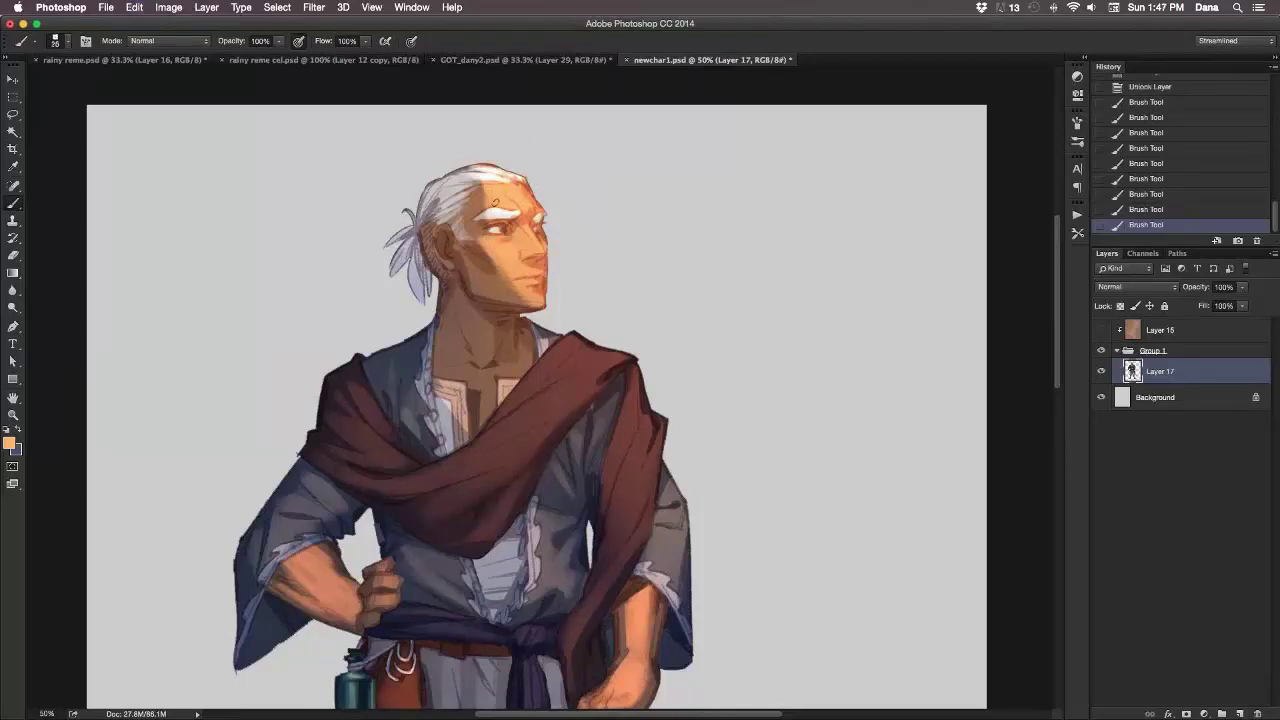
{"action": "left_click", "coordinate": [493, 203]}
Blend sampled skin tones along the front edge of the forehead down to the far eyebrow.
{"action": "left_click", "coordinate": [533, 192], "text": "alt"}
{"action": "left_click", "coordinate": [501, 194], "text": "alt"}
{"action": "left_click", "coordinate": [537, 200], "text": "alt"}
{"action": "left_click", "coordinate": [540, 205], "text": "alt"}
{"action": "left_click", "coordinate": [540, 205], "text": "alt"}
{"action": "left_click", "coordinate": [529, 192], "text": "alt"}
{"action": "left_click", "coordinate": [537, 204], "text": "alt"}
{"action": "left_click_drag", "start_coordinate": [539, 203], "coordinate": [537, 213]}
{"action": "left_click", "coordinate": [529, 205], "text": "alt"}
{"action": "left_click", "coordinate": [530, 206], "text": "alt"}
{"action": "left_click", "coordinate": [531, 207]}
Retouch the forehead edge just below the hairline, checking the layer's visibility and undoing unwanted strokes.
{"action": "left_click", "coordinate": [529, 189], "text": "alt"}
{"action": "left_click", "coordinate": [1101, 371]}
{"action": "left_click", "coordinate": [1101, 371]}
{"action": "left_click", "coordinate": [530, 189], "text": "alt"}
{"action": "key", "text": "super+z"}
{"action": "left_click", "coordinate": [540, 197], "text": "alt"}
{"action": "left_click", "coordinate": [539, 214], "text": "alt"}
{"action": "key", "text": "super+z"}
{"action": "left_click", "coordinate": [532, 186], "text": "alt"}
{"action": "left_click_drag", "start_coordinate": [530, 186], "coordinate": [529, 190]}
{"action": "key", "text": "super+z"}
Blend sampled skin tones over the upper forehead, cheek and brow, varying the brush size for each area.
{"action": "left_click", "coordinate": [493, 200], "text": "alt"}
{"action": "left_click", "coordinate": [482, 189], "text": "alt"}
{"action": "left_click", "coordinate": [490, 188], "text": "alt"}
{"action": "key", "text": "]"}
{"action": "key", "text": "]"}
{"action": "left_click", "coordinate": [511, 250], "text": "alt"}
{"action": "key", "text": "["}
{"action": "key", "text": "["}
{"action": "left_click", "coordinate": [518, 205], "text": "alt"}
{"action": "left_click", "coordinate": [522, 204], "text": "alt"}
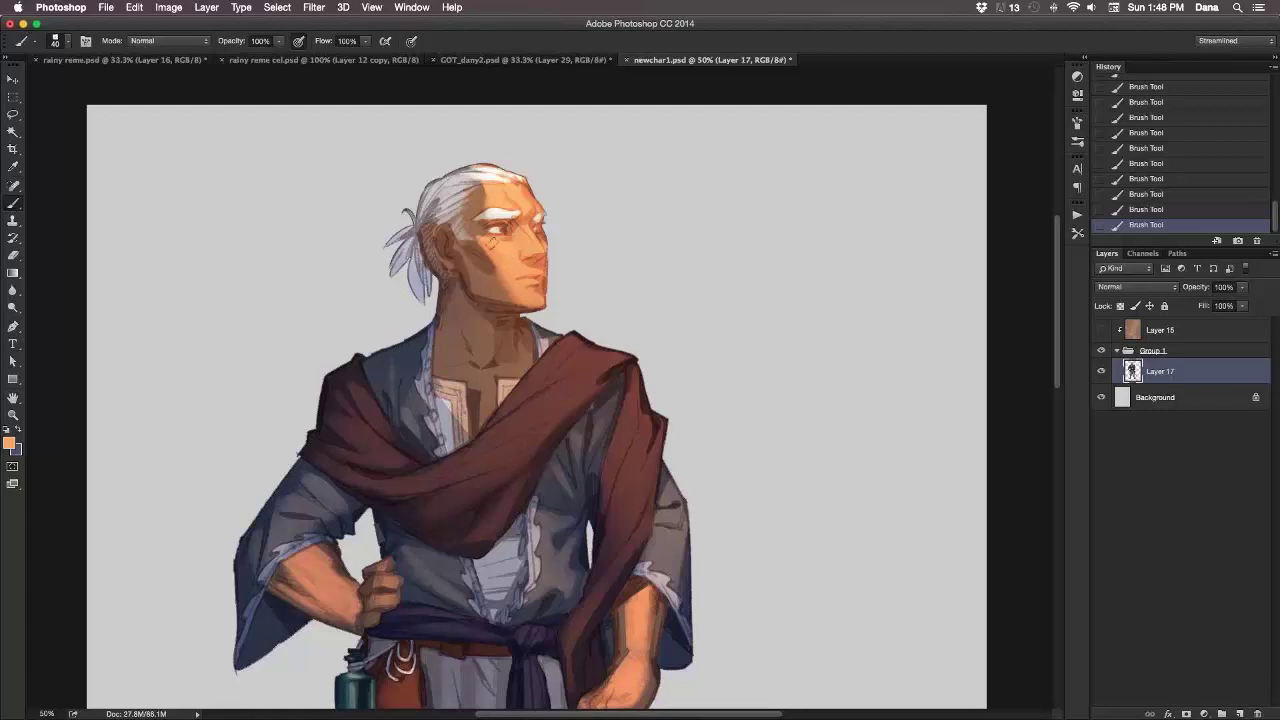
Undo the last face strokes and retouch the cheek and temple with a smaller brush.
{"action": "key", "text": "super+z"}
{"action": "left_click", "coordinate": [532, 248], "text": "alt"}
{"action": "key", "text": "super+z"}
{"action": "key", "text": "bracketleft"}
{"action": "key", "text": "bracketleft"}
{"action": "left_click", "coordinate": [497, 254], "text": "alt"}
{"action": "left_click", "coordinate": [474, 228], "text": "alt"}
Refine the shading between the near eye's inner corner and the nose bridge with sampled skin tones.
{"action": "left_click", "coordinate": [517, 230], "text": "alt"}
{"action": "left_click", "coordinate": [516, 230], "text": "alt"}
{"action": "left_click", "coordinate": [519, 229], "text": "alt"}
{"action": "left_click", "coordinate": [516, 230], "text": "alt"}
{"action": "left_click", "coordinate": [519, 242], "text": "alt"}
{"action": "left_click", "coordinate": [518, 232], "text": "alt"}
{"action": "left_click", "coordinate": [527, 236], "text": "alt"}
{"action": "left_click", "coordinate": [526, 242], "text": "alt"}
Rework the nose bridge beneath the brow with the 15 px brush, undoing strokes that do not fit.
{"action": "left_click", "coordinate": [525, 236], "text": "alt"}
{"action": "left_click", "coordinate": [524, 232], "text": "alt"}
{"action": "left_click", "coordinate": [521, 224], "text": "alt"}
{"action": "left_click", "coordinate": [520, 236], "text": "alt"}
{"action": "left_click", "coordinate": [528, 243], "text": "alt"}
{"action": "key", "text": "super+z"}
{"action": "left_click", "coordinate": [520, 224]}
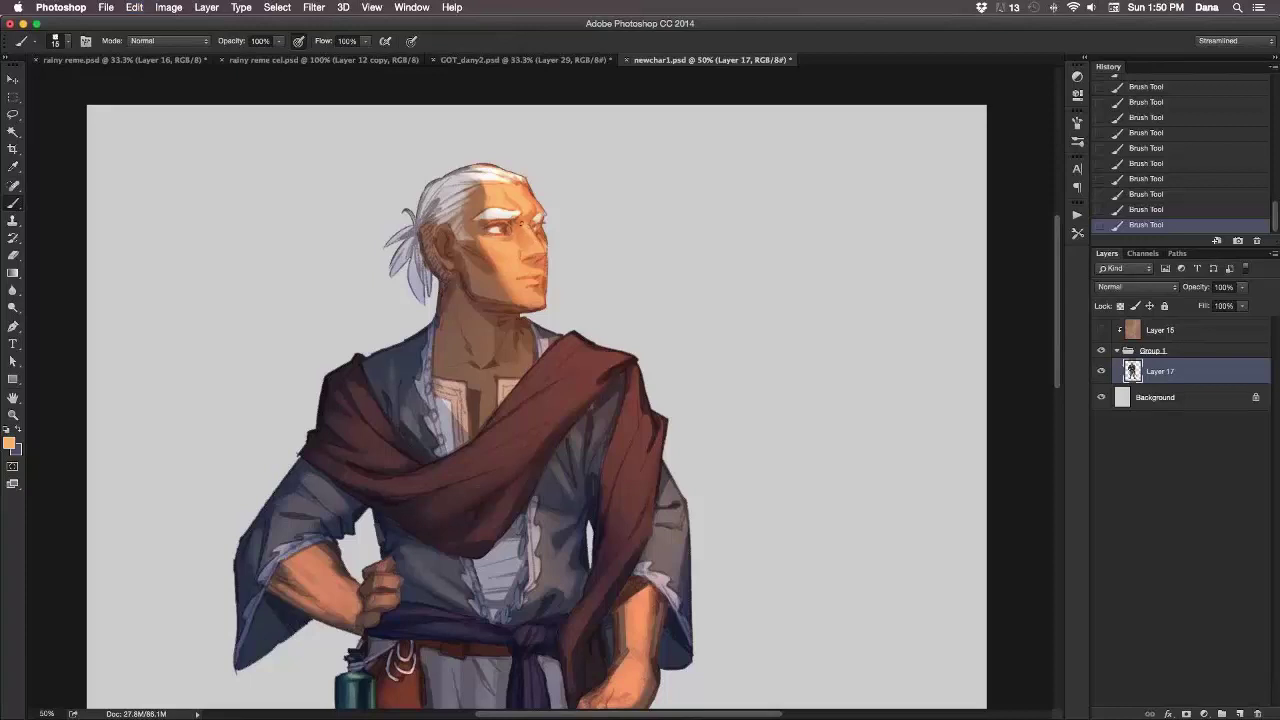
{"action": "key", "text": "super+z"}
{"action": "left_click", "coordinate": [521, 229], "text": "alt"}
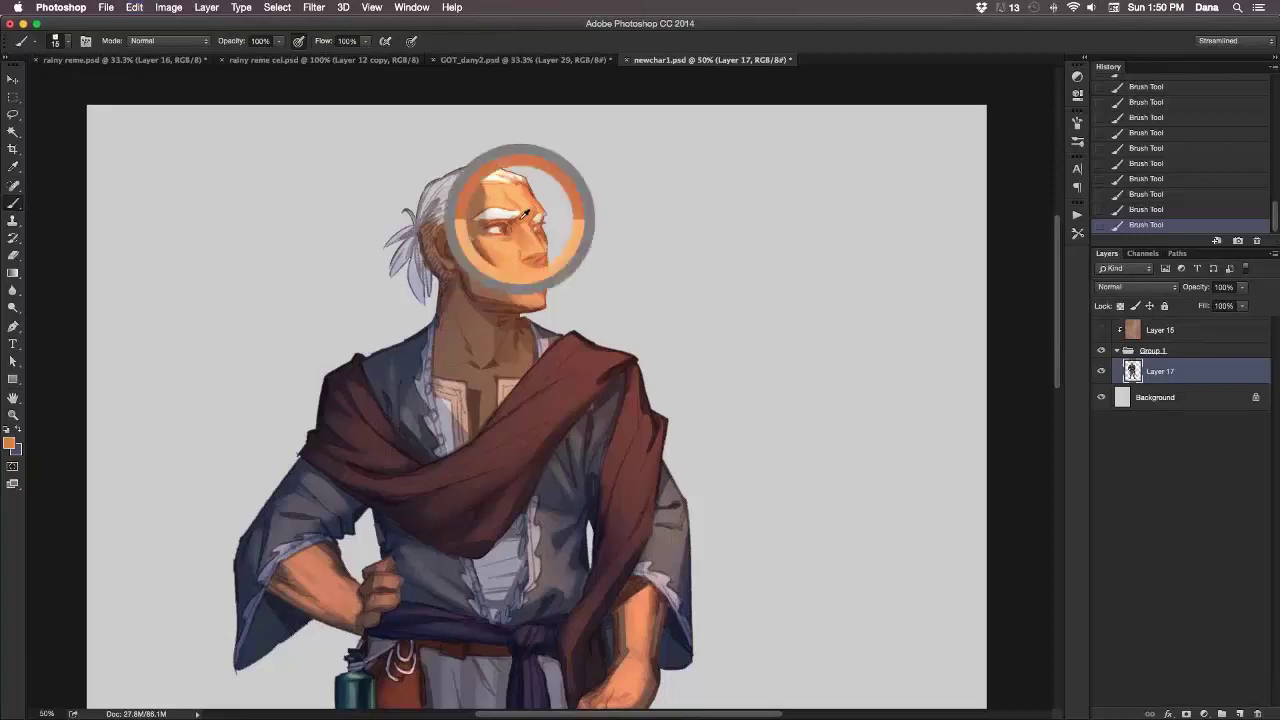
{"action": "key", "text": "super+z"}
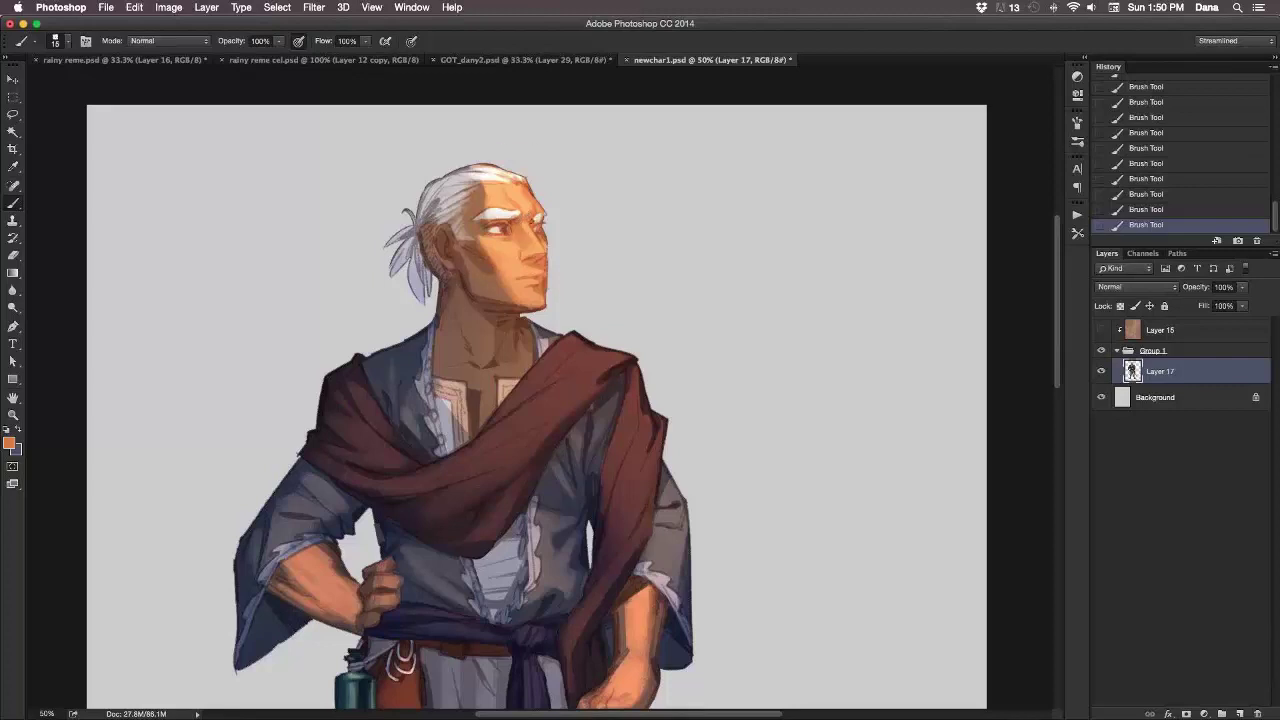
Blend orange skin tones between the eyebrows and up the front of the forehead, undoing stray strokes.
{"action": "left_click", "coordinate": [531, 218], "text": "alt"}
{"action": "left_click", "coordinate": [524, 207], "text": "alt"}
{"action": "key", "text": "super+z"}
{"action": "left_click", "coordinate": [527, 202], "text": "alt"}
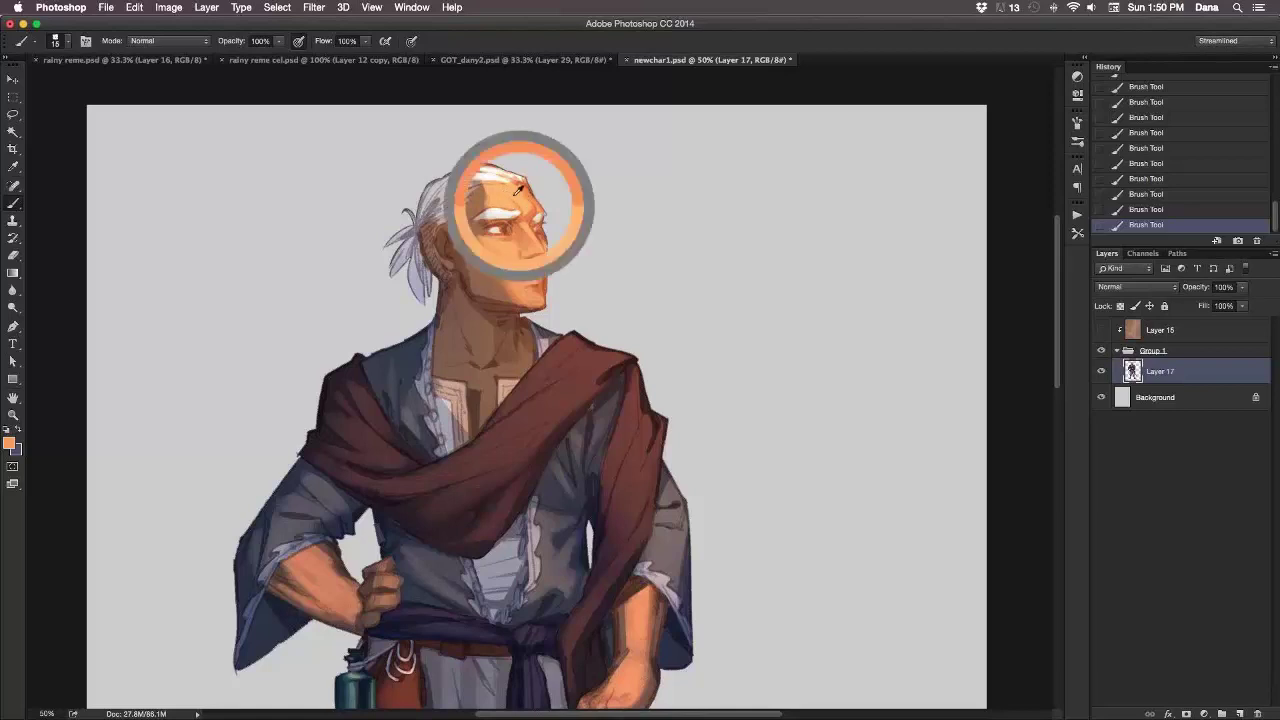
{"action": "left_click", "coordinate": [530, 212], "text": "alt"}
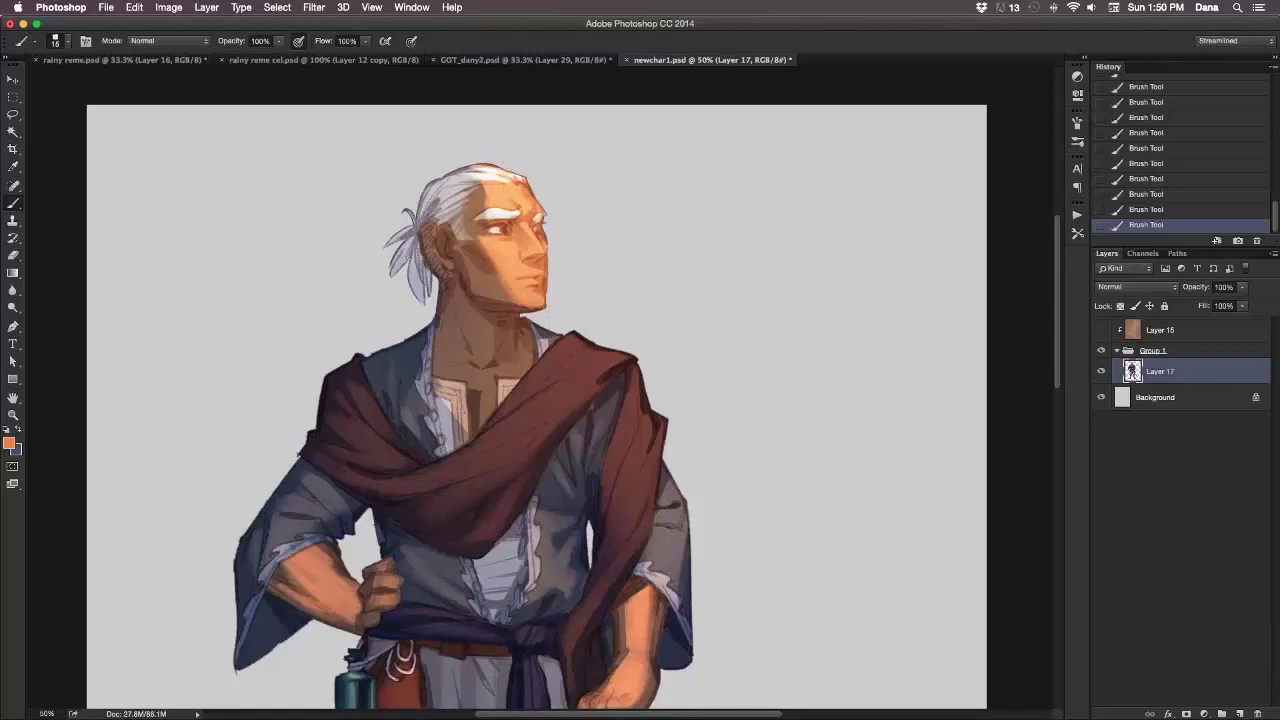
{"action": "left_click", "coordinate": [506, 192], "text": "alt"}
{"action": "left_click", "coordinate": [530, 198], "text": "alt"}
{"action": "key", "text": "super+z"}
Touch up the nose, cheek and far eye contour using lighter skin and dark red-orange tones sampled from the face.
{"action": "left_click", "coordinate": [496, 188], "text": "alt"}
{"action": "left_click", "coordinate": [522, 237], "text": "alt"}
{"action": "left_click", "coordinate": [504, 254], "text": "alt"}
{"action": "left_click", "coordinate": [531, 261], "text": "alt"}
{"action": "left_click", "coordinate": [539, 229], "text": "alt"}
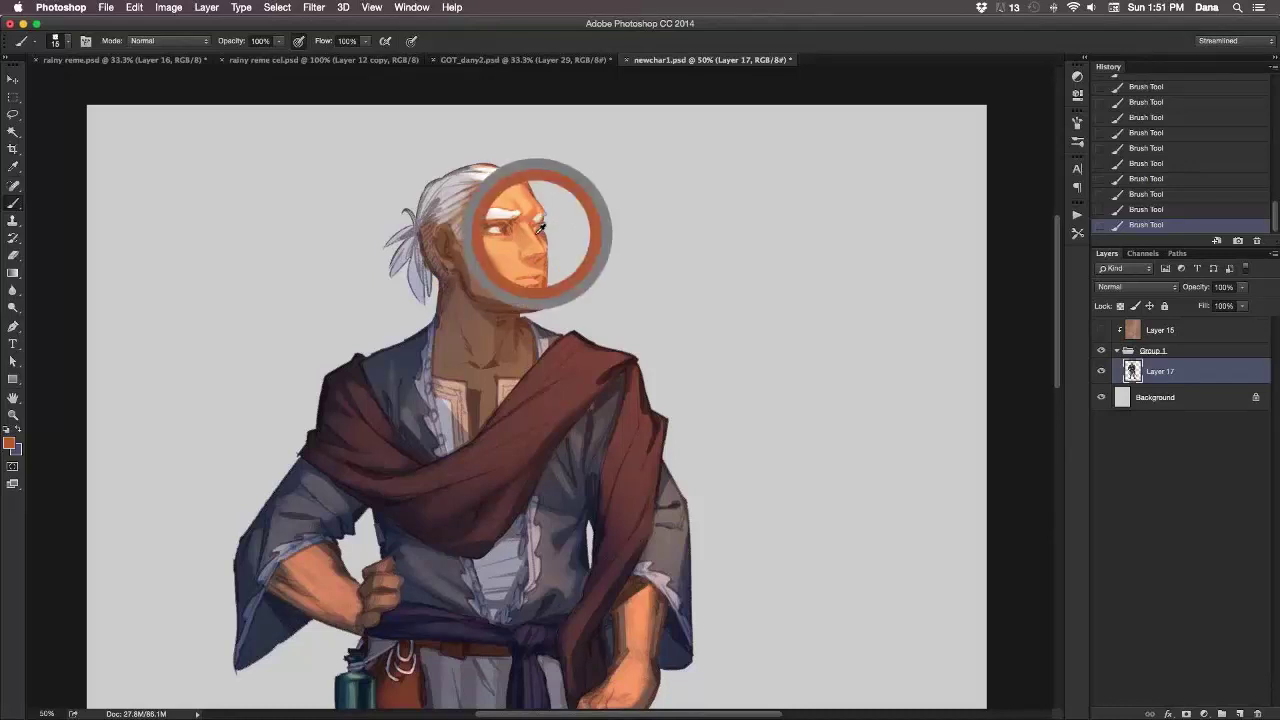
{"action": "left_click", "coordinate": [547, 221], "text": "alt"}
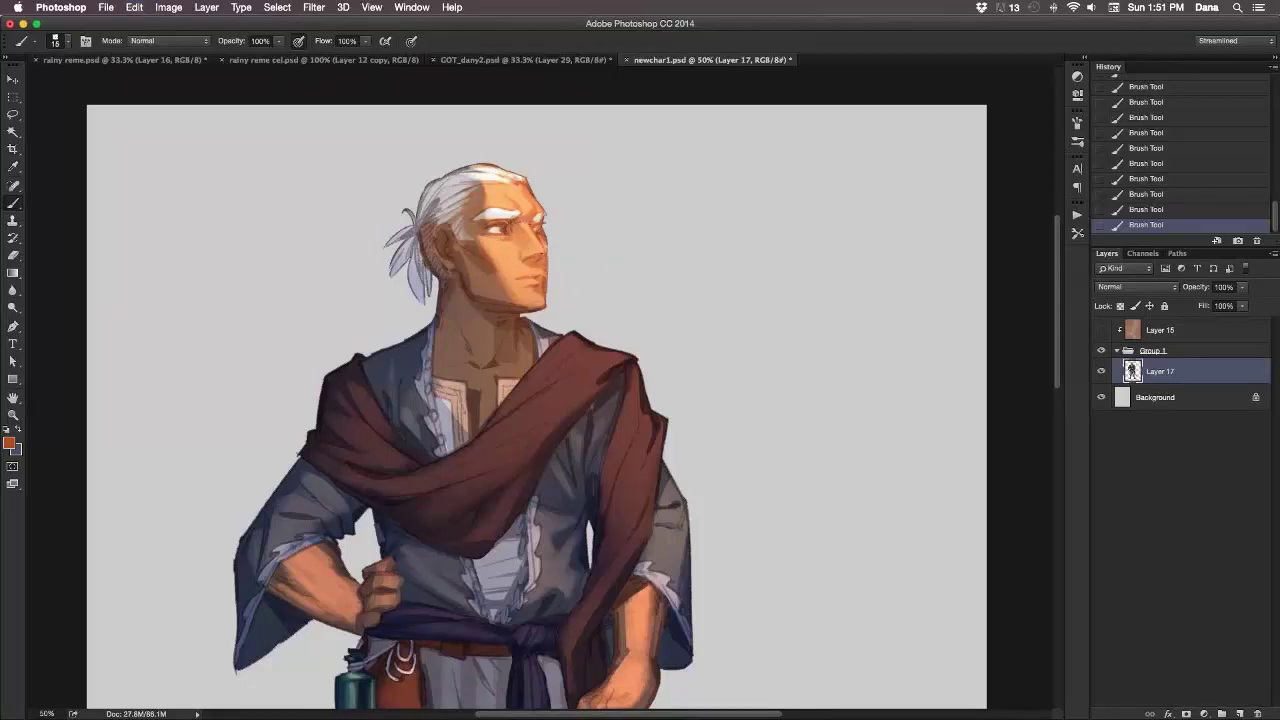
Try light and mid orange strokes on the cheek beside the nostril, undoing the unwanted ones.
{"action": "left_click", "coordinate": [516, 258], "text": "alt"}
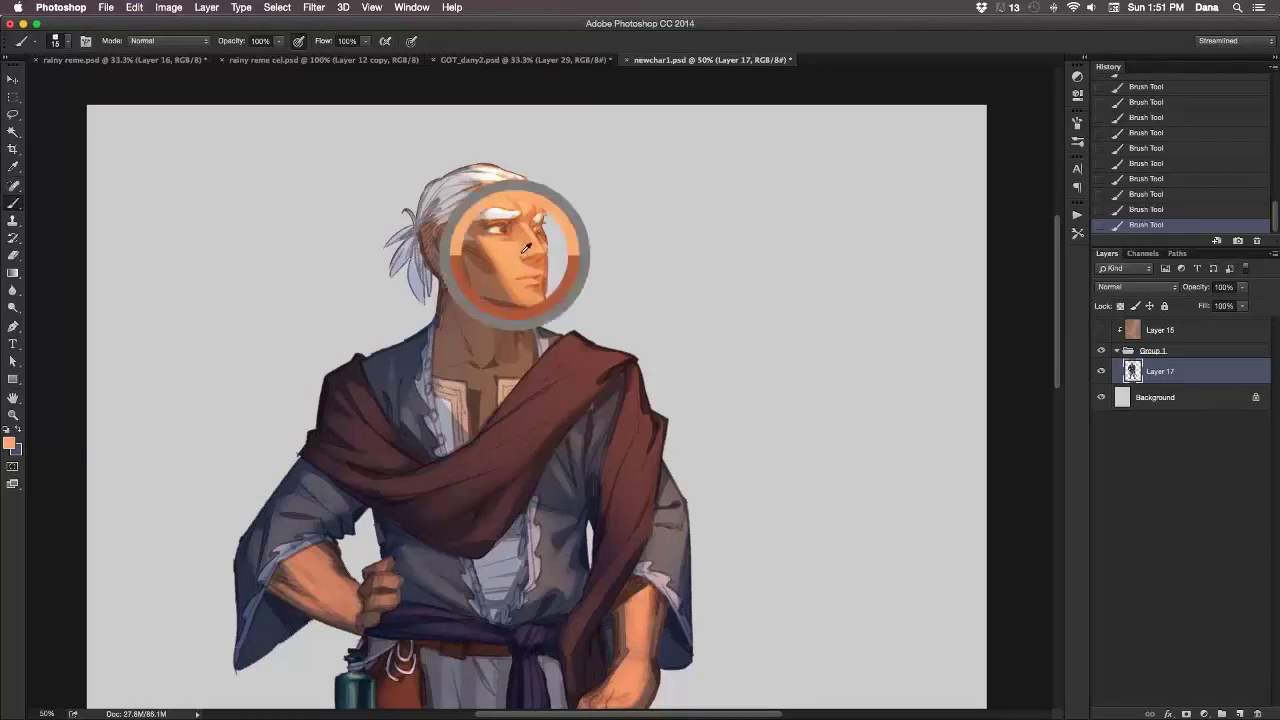
{"action": "left_click", "coordinate": [521, 252], "text": "alt"}
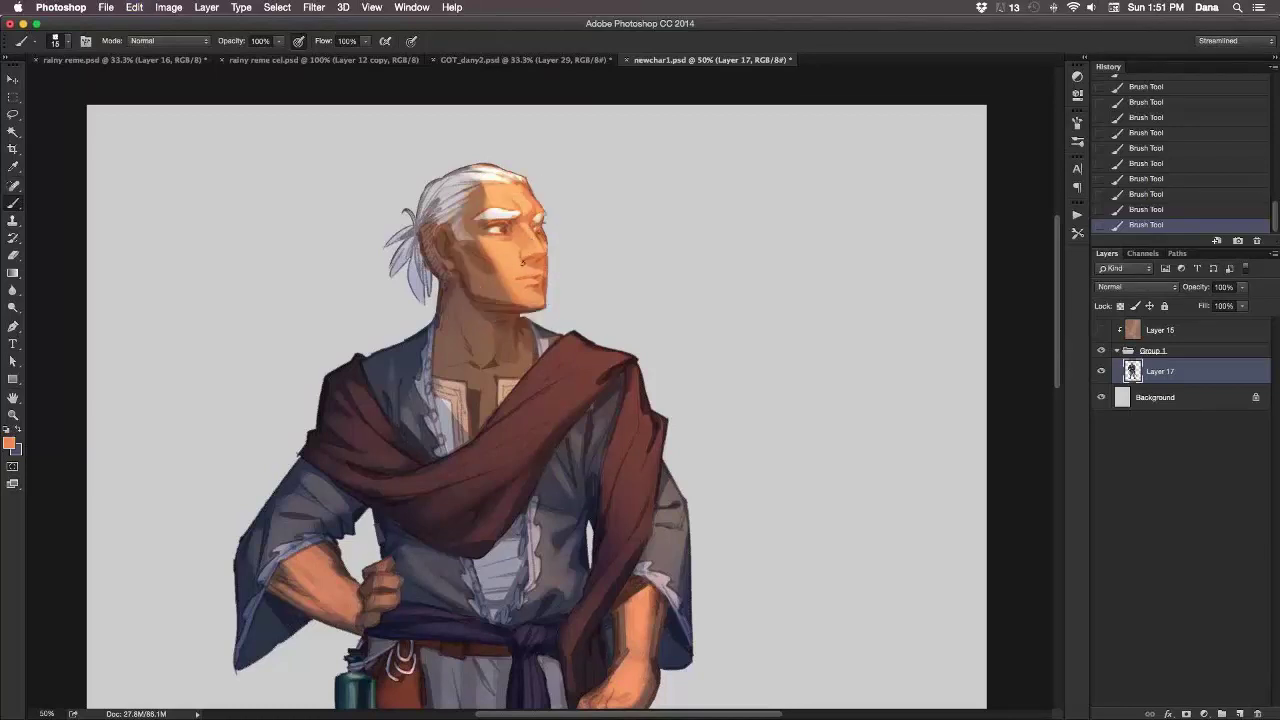
{"action": "key", "text": "super+z"}
{"action": "left_click_drag", "start_coordinate": [523, 262], "coordinate": [522, 258]}
{"action": "key", "text": "super+z"}
{"action": "left_click", "coordinate": [509, 251], "text": "alt"}
{"action": "left_click", "coordinate": [522, 249], "text": "alt"}
{"action": "left_click", "coordinate": [528, 251], "text": "alt"}
{"action": "key", "text": "super+z"}
{"action": "left_click", "coordinate": [521, 255], "text": "alt"}
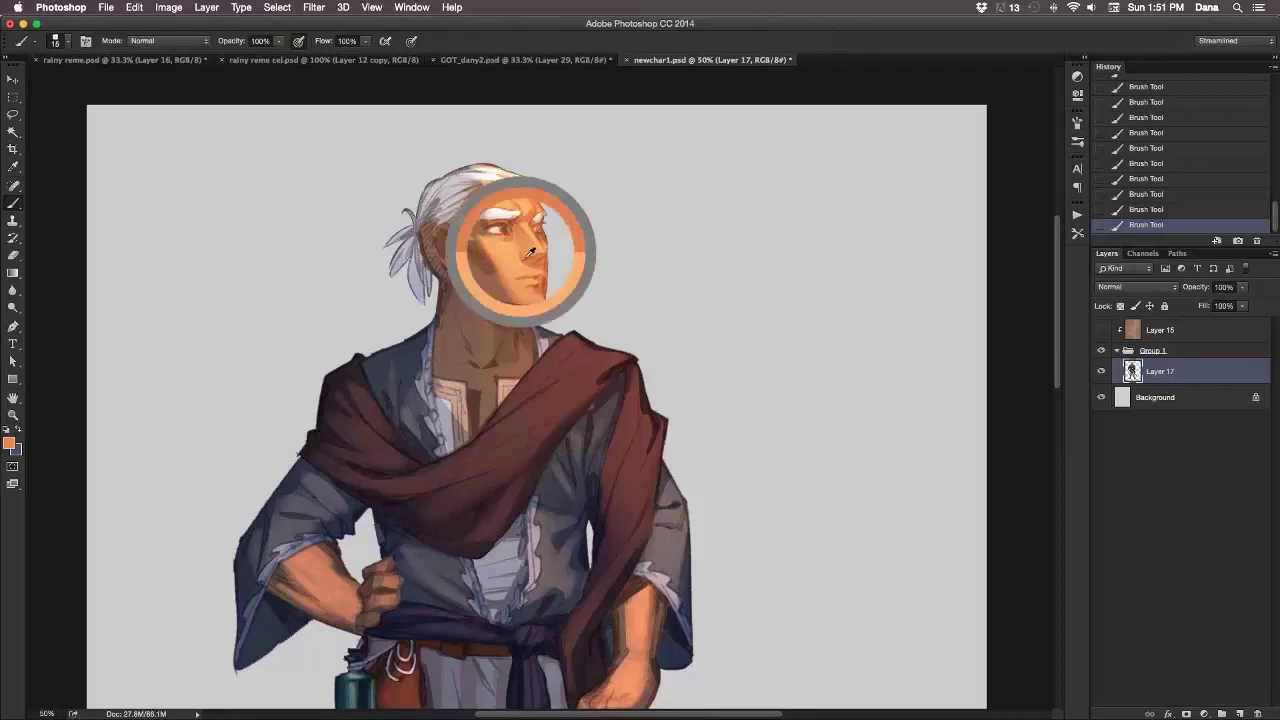
{"action": "key", "text": "super+z"}
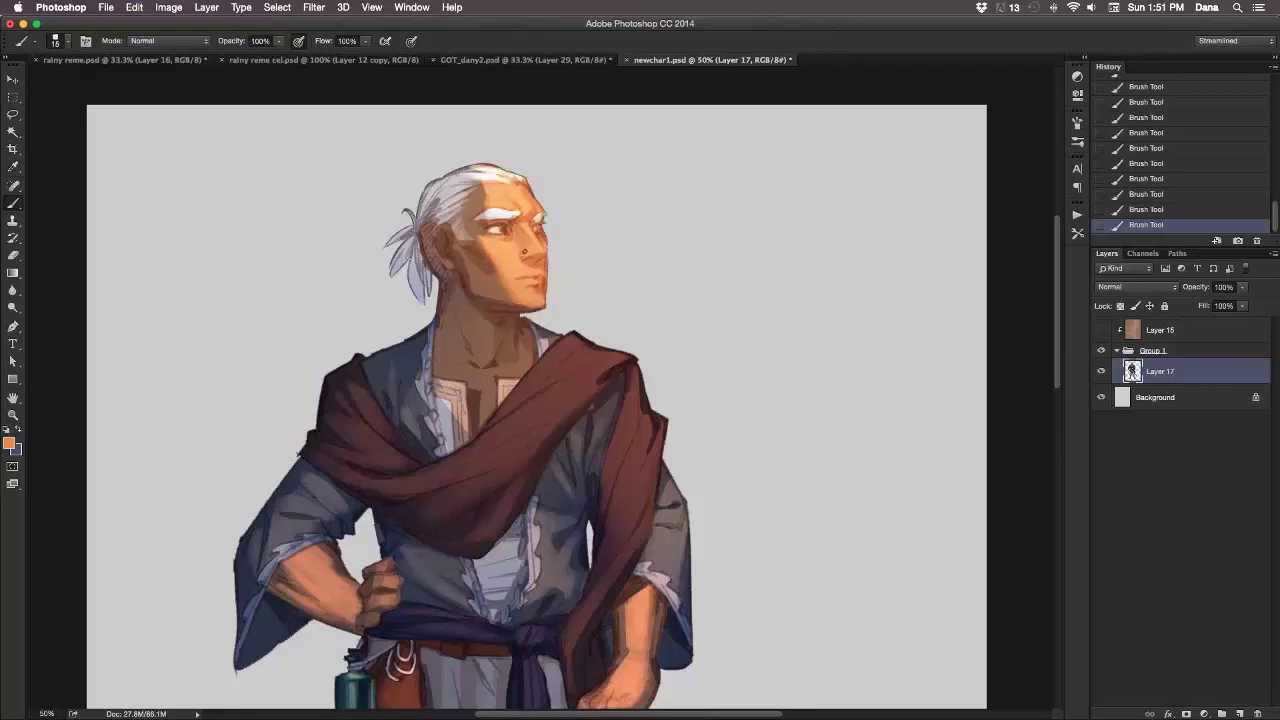
Smooth the side of the nose and the adjoining cheek with closely sampled orange skin tones.
{"action": "left_click", "coordinate": [520, 250], "text": "alt"}
{"action": "left_click", "coordinate": [512, 246], "text": "alt"}
{"action": "left_click", "coordinate": [536, 258], "text": "alt"}
{"action": "left_click", "coordinate": [538, 260], "text": "alt"}
{"action": "left_click", "coordinate": [523, 253], "text": "alt"}
{"action": "left_click", "coordinate": [520, 255], "text": "alt"}
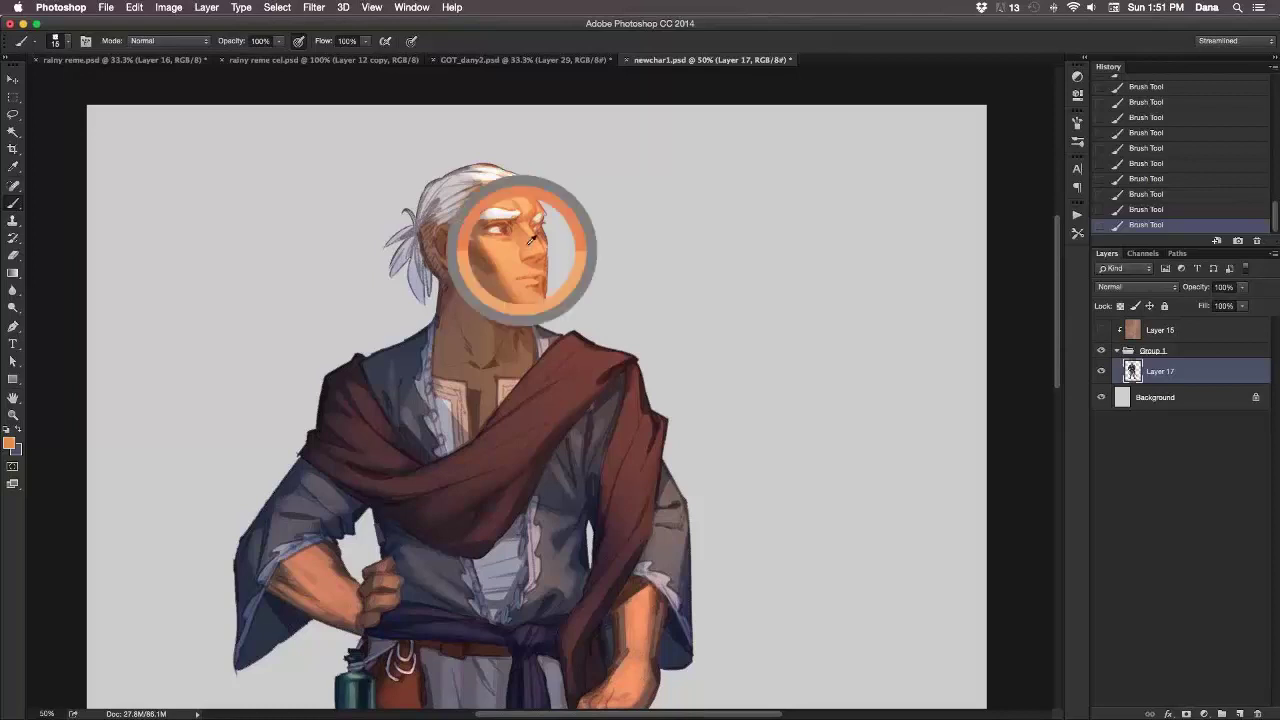
{"action": "left_click", "coordinate": [517, 248], "text": "alt"}
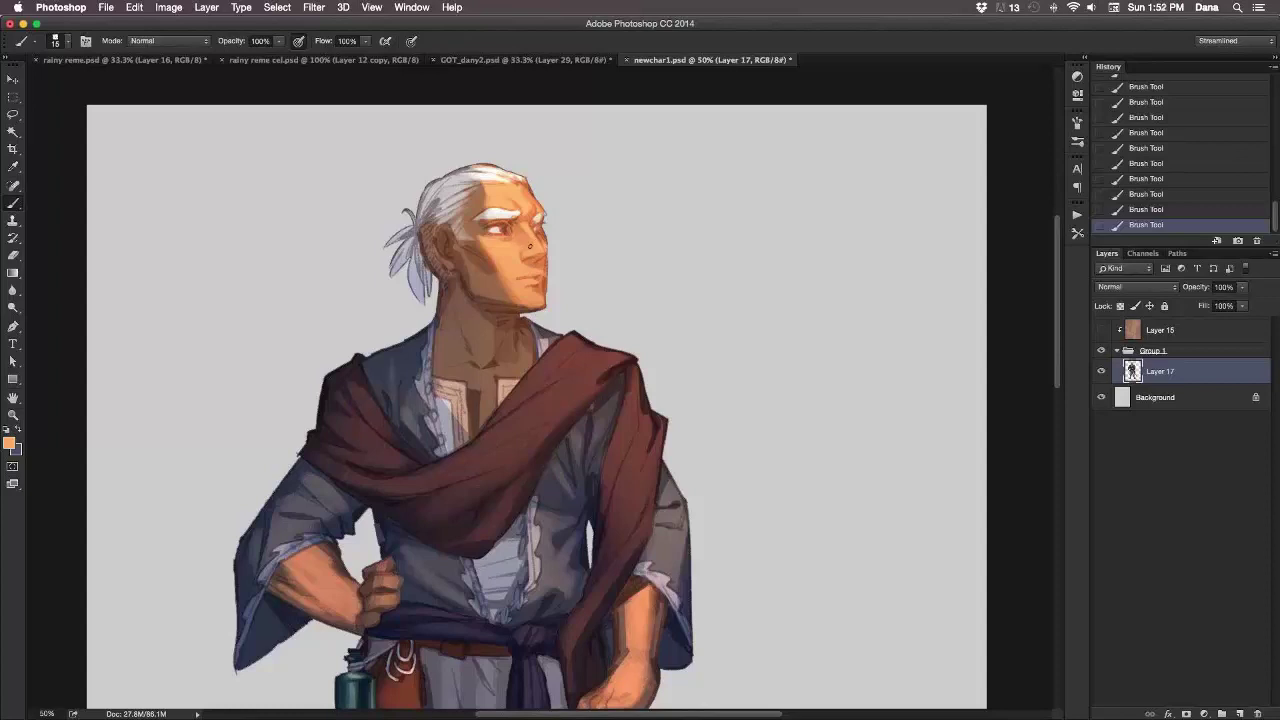
{"action": "left_click", "coordinate": [529, 245], "text": "alt"}
{"action": "left_click", "coordinate": [513, 247], "text": "alt"}
Enlarge the brush and blend sampled skin tones over the chin and along the jawline.
{"action": "key", "text": "bracketright"}
{"action": "left_click", "coordinate": [528, 296], "text": "alt"}
{"action": "key", "text": "bracketright"}
{"action": "key", "text": "bracketright"}
{"action": "left_click", "coordinate": [512, 300], "text": "alt"}
{"action": "left_click", "coordinate": [506, 290], "text": "alt"}
{"action": "left_click", "coordinate": [521, 289], "text": "alt"}
{"action": "key", "text": "super+z"}
{"action": "left_click_drag", "start_coordinate": [520, 304], "coordinate": [540, 303]}
Refine the inner end of the near eyebrow with a 10 px brush in sampled white and skin tones.
{"action": "left_click", "coordinate": [506, 228], "text": "alt"}
{"action": "left_click", "coordinate": [516, 212], "text": "alt"}
{"action": "left_click", "coordinate": [490, 206], "text": "alt"}
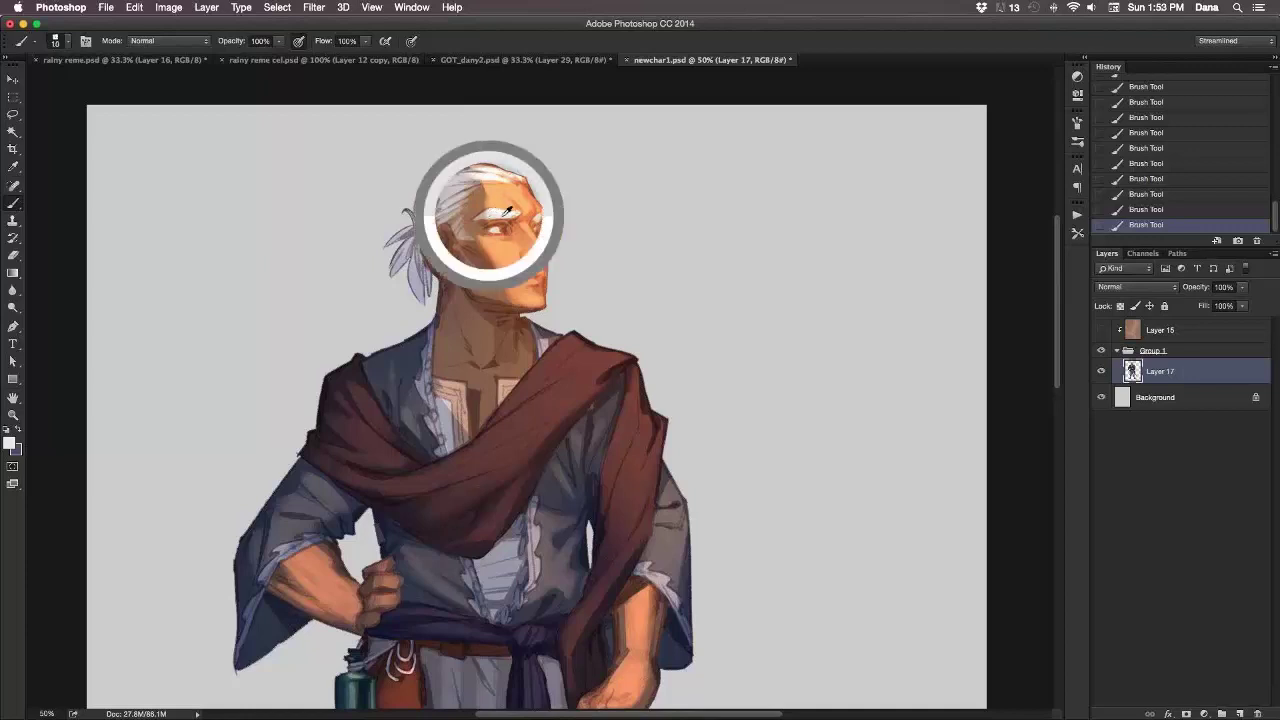
{"action": "left_click", "coordinate": [520, 212], "text": "alt"}
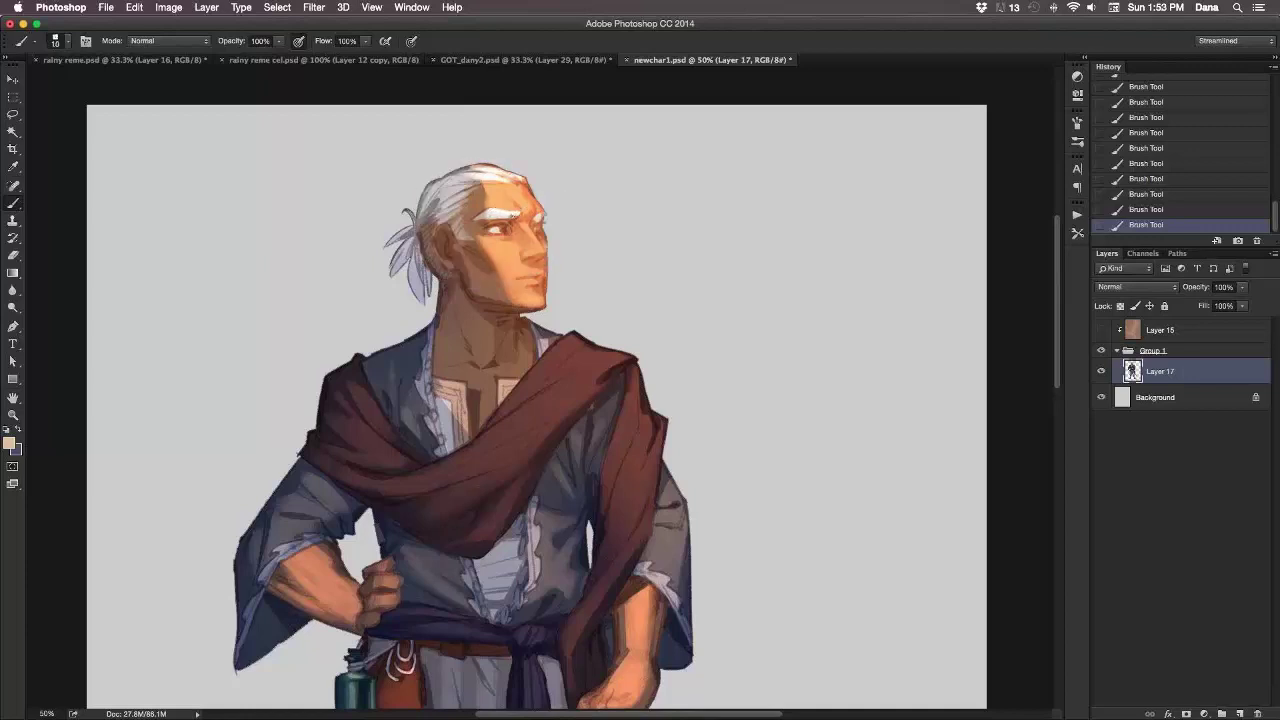
{"action": "left_click", "coordinate": [516, 212], "text": "alt"}
{"action": "left_click", "coordinate": [518, 214], "text": "alt"}
Shape the outer end of the near eyebrow toward the temple, undoing the strokes that miss.
{"action": "left_click", "coordinate": [489, 214], "text": "alt"}
{"action": "left_click", "coordinate": [471, 223], "text": "alt"}
{"action": "key", "text": "super+z"}
{"action": "key", "text": "super+z"}
{"action": "left_click", "coordinate": [467, 225], "text": "alt"}
Clean up the near eyebrow's upper edge and blend the forehead skin above it.
{"action": "left_click", "coordinate": [494, 207], "text": "alt"}
{"action": "left_click", "coordinate": [475, 215], "text": "alt"}
{"action": "left_click", "coordinate": [501, 217], "text": "alt"}
{"action": "left_click", "coordinate": [480, 207], "text": "alt"}
{"action": "key", "text": "super+z"}
{"action": "left_click", "coordinate": [495, 204], "text": "alt"}
{"action": "left_click_drag", "start_coordinate": [493, 200], "coordinate": [482, 180]}
{"action": "left_click", "coordinate": [481, 206], "text": "alt"}
{"action": "left_click", "coordinate": [504, 198], "text": "alt"}
Detail both eyebrows with sampled brow and skin colours, undoing the last three strokes.
{"action": "left_click", "coordinate": [491, 206], "text": "alt"}
{"action": "left_click", "coordinate": [513, 208], "text": "alt"}
{"action": "left_click", "coordinate": [532, 212], "text": "alt"}
{"action": "left_click", "coordinate": [546, 216], "text": "alt"}
{"action": "left_click", "coordinate": [548, 206], "text": "alt"}
{"action": "left_click", "coordinate": [545, 204], "text": "alt"}
{"action": "left_click", "coordinate": [515, 219], "text": "alt"}
{"action": "key", "text": "super+z"}
{"action": "key", "text": "super+z"}
{"action": "key", "text": "super+z"}
Define the far eye and the shadow under its eyebrow with repeatedly sampled skin and line tones.
{"action": "left_click", "coordinate": [536, 218], "text": "alt"}
{"action": "left_click", "coordinate": [540, 222], "text": "alt"}
{"action": "left_click", "coordinate": [537, 214], "text": "alt"}
{"action": "left_click", "coordinate": [532, 222], "text": "alt"}
{"action": "left_click", "coordinate": [538, 217], "text": "alt"}
{"action": "left_click", "coordinate": [536, 222], "text": "alt"}
{"action": "left_click", "coordinate": [532, 224], "text": "alt"}
{"action": "left_click", "coordinate": [540, 228], "text": "alt"}
{"action": "key", "text": "super+z"}
{"action": "left_click", "coordinate": [540, 224], "text": "alt"}
Darken the area beneath the near eyebrow with sampled reddish-brown tones and undo the last stroke.
{"action": "left_click", "coordinate": [505, 217], "text": "alt"}
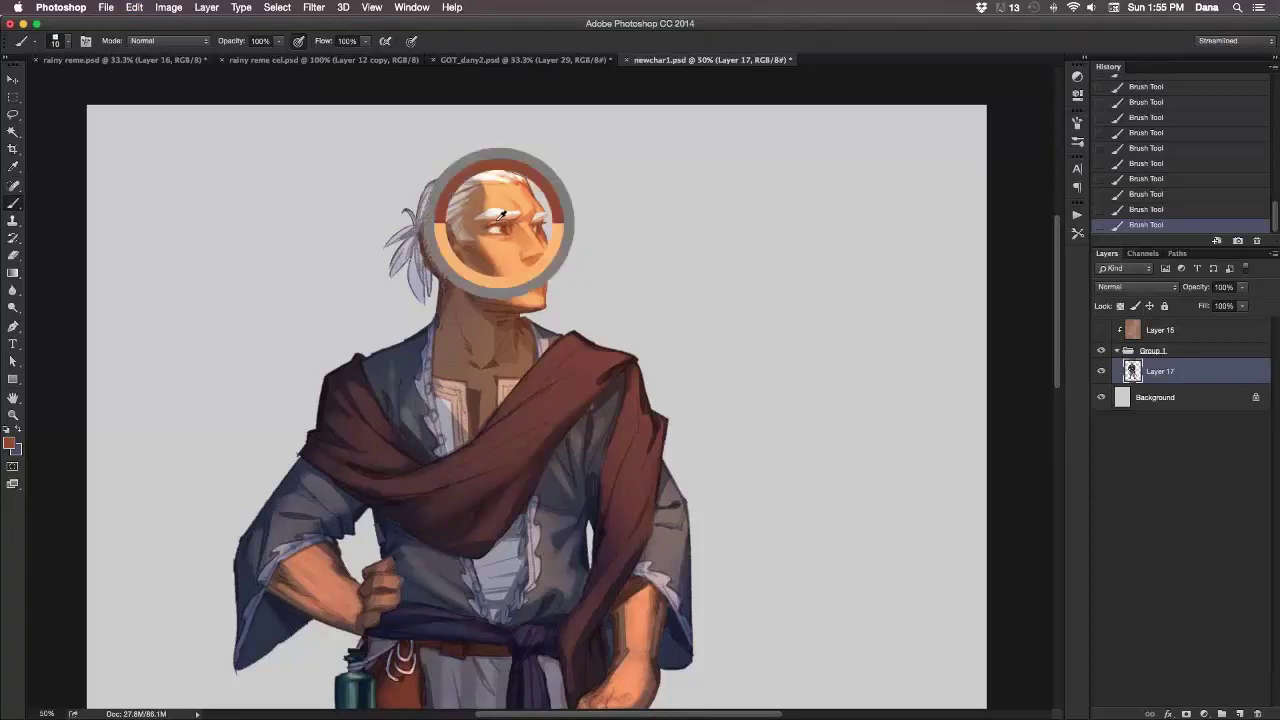
{"action": "left_click", "coordinate": [488, 218], "text": "alt"}
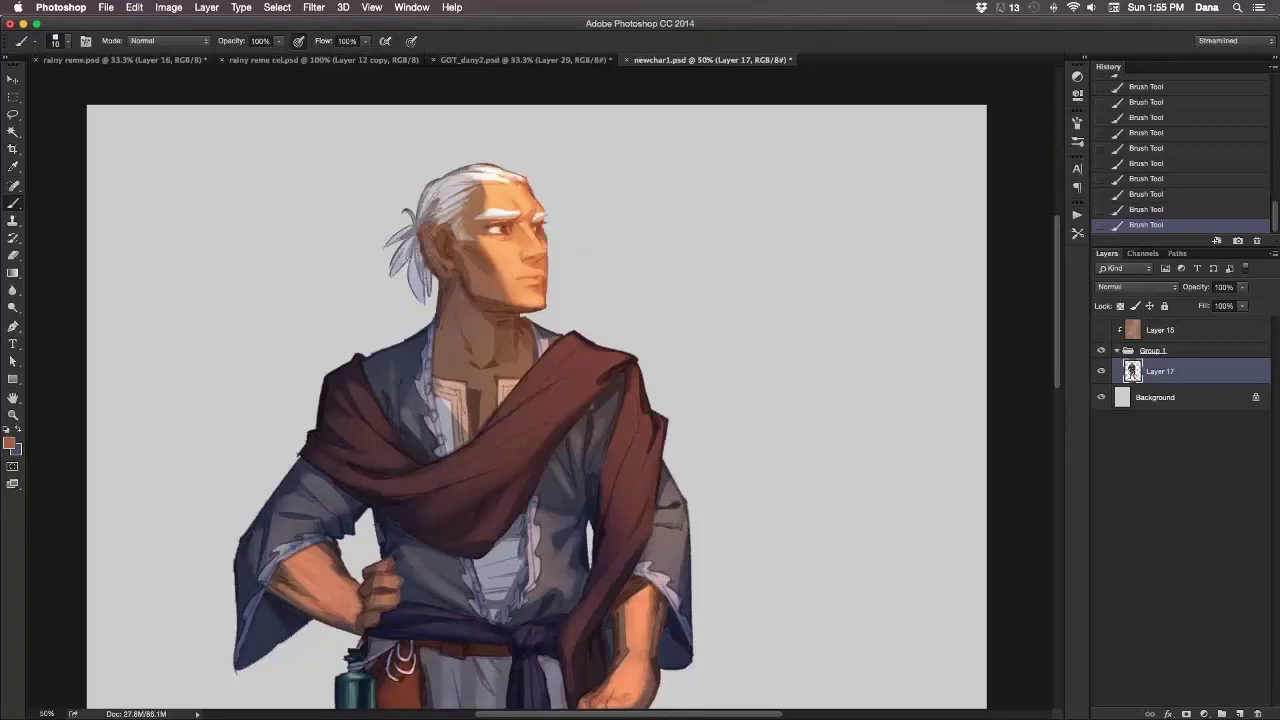
{"action": "left_click", "coordinate": [520, 222], "text": "alt"}
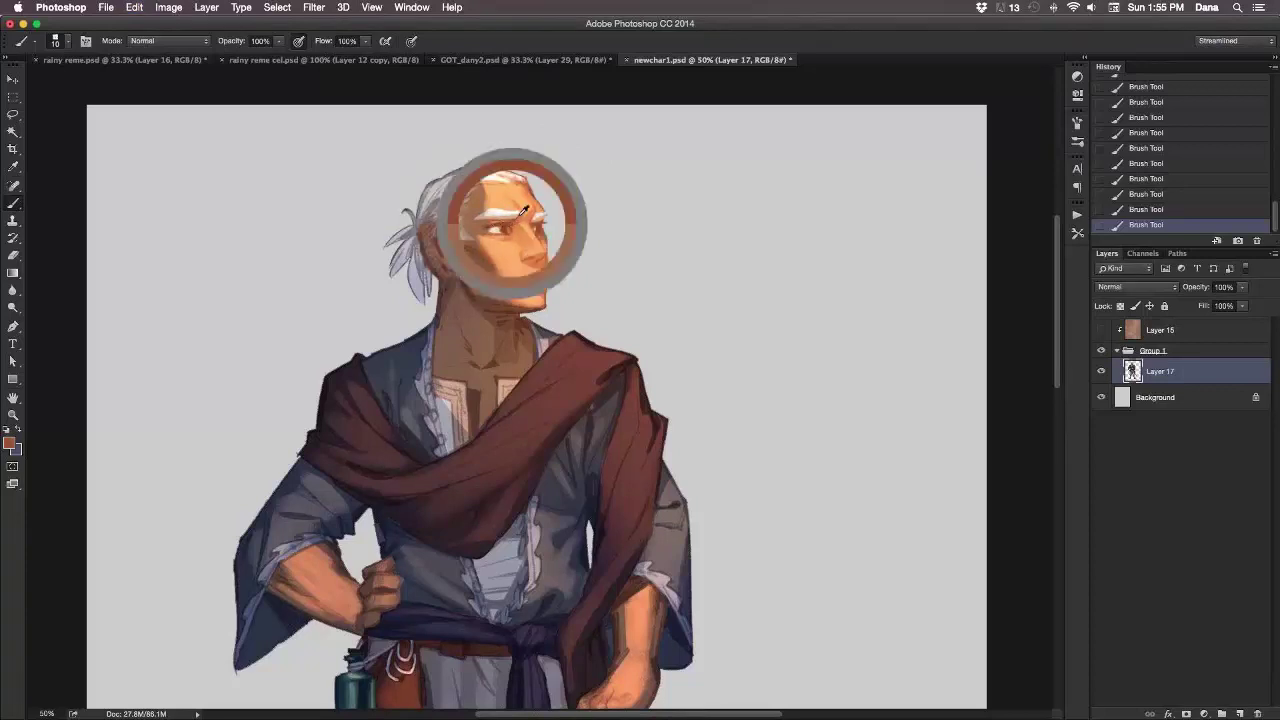
{"action": "key", "text": "super+z"}
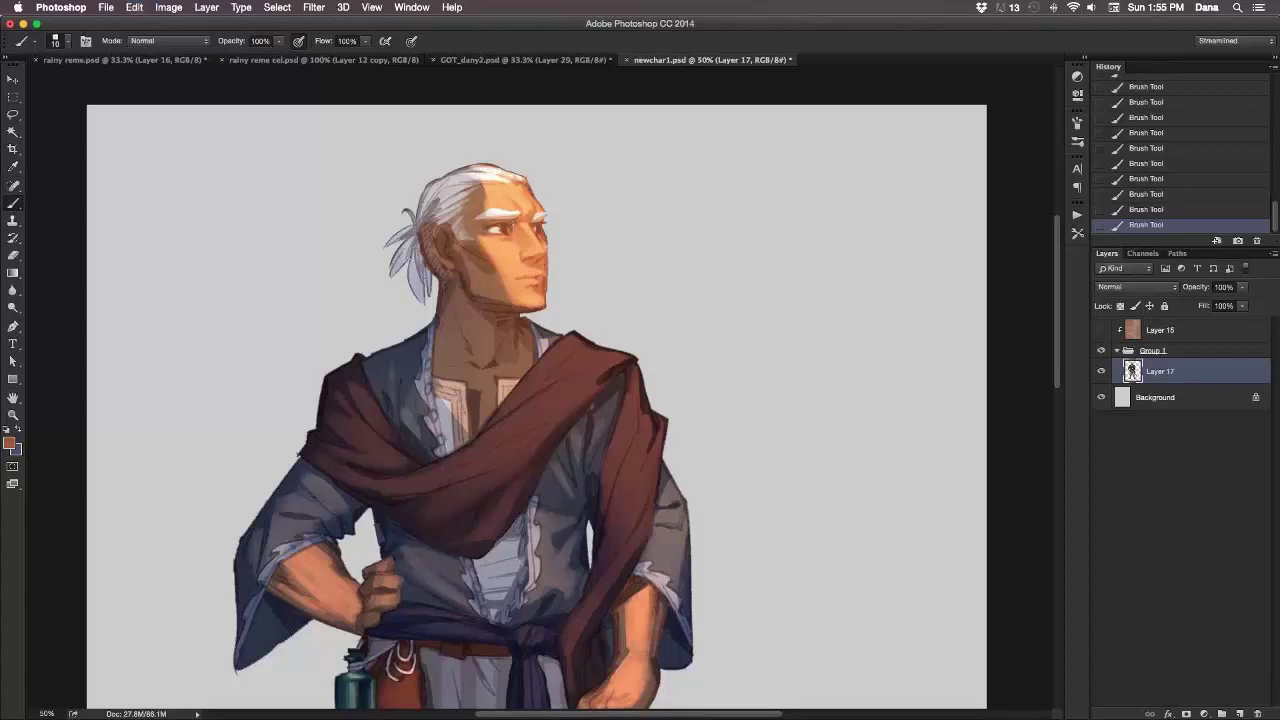
Refine the skin between the near eyebrow and eye with sampled tones, undoing the unwanted strokes.
{"action": "left_click", "coordinate": [490, 224], "text": "alt"}
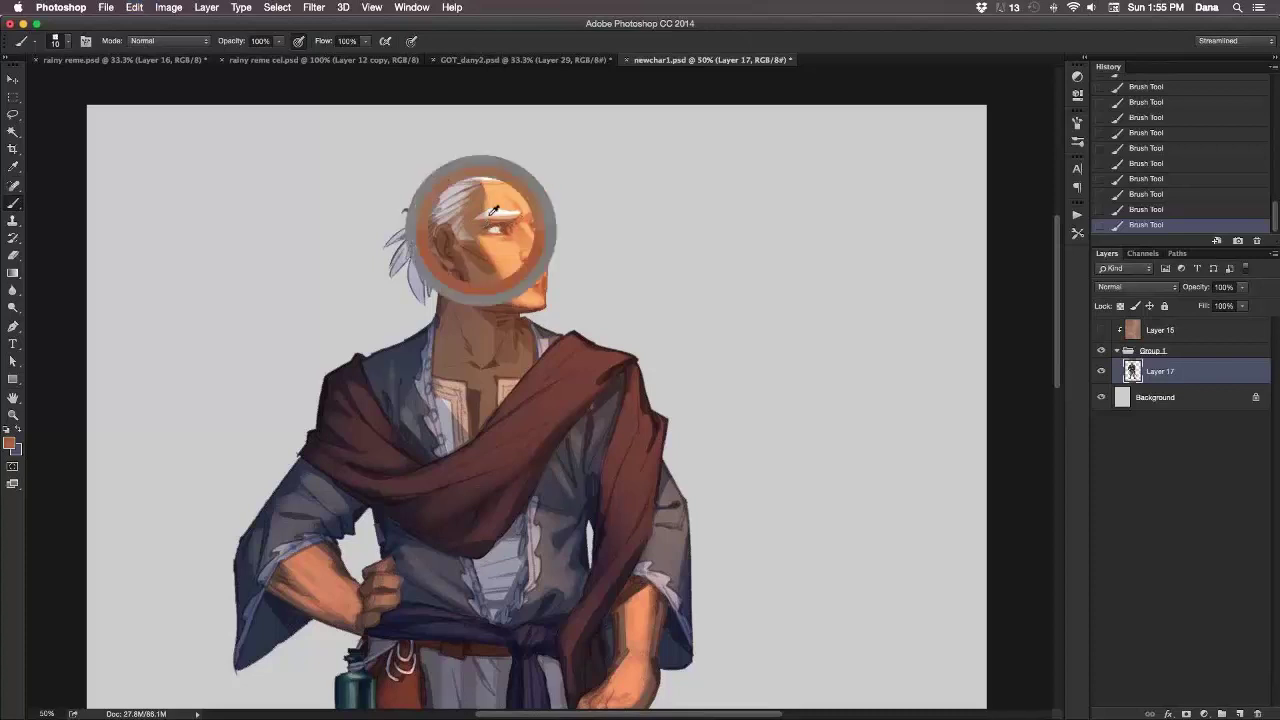
{"action": "key", "text": "super+z"}
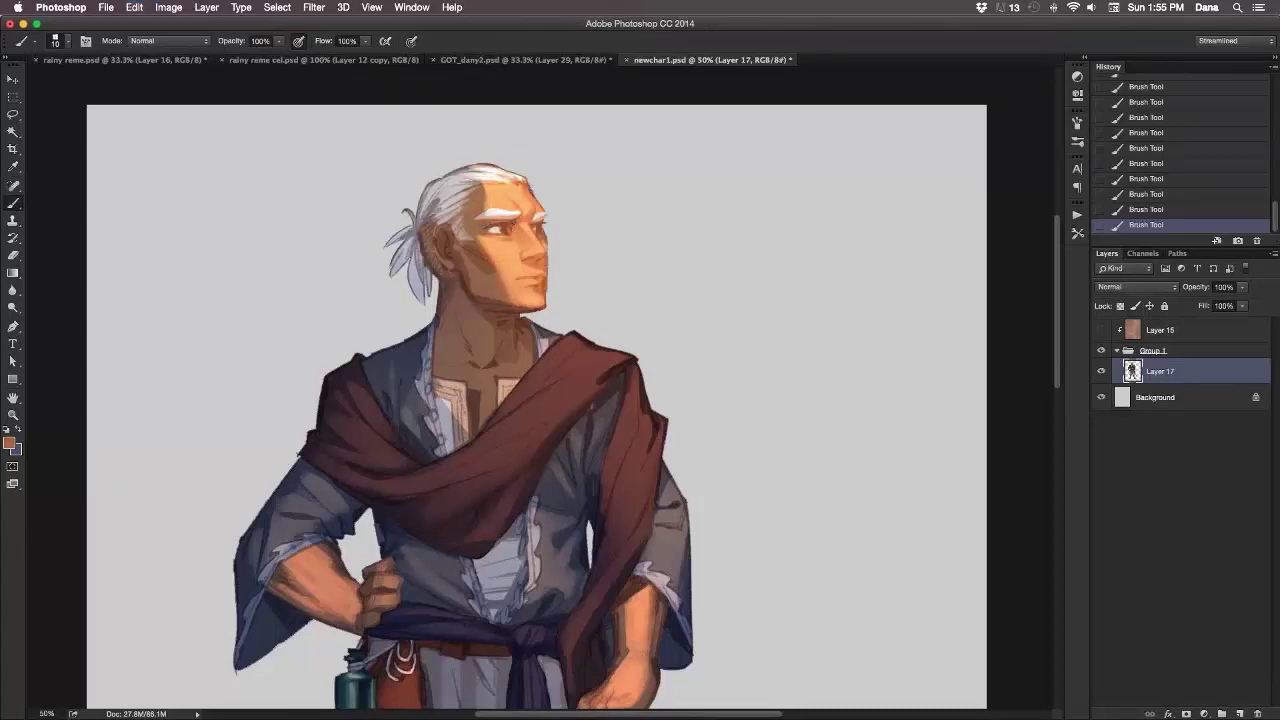
{"action": "key", "text": "super+z"}
{"action": "left_click", "coordinate": [490, 230], "text": "alt"}
{"action": "key", "text": "super+z"}
Try reddish-brown shading across the brow bridge and inner eye corner with sampled tones, and undo the last two strokes.
{"action": "left_click", "coordinate": [527, 216], "text": "alt"}
{"action": "left_click", "coordinate": [521, 214], "text": "alt"}
{"action": "key", "text": "super+z"}
{"action": "left_click", "coordinate": [520, 216], "text": "alt"}
{"action": "left_click", "coordinate": [504, 224], "text": "alt"}
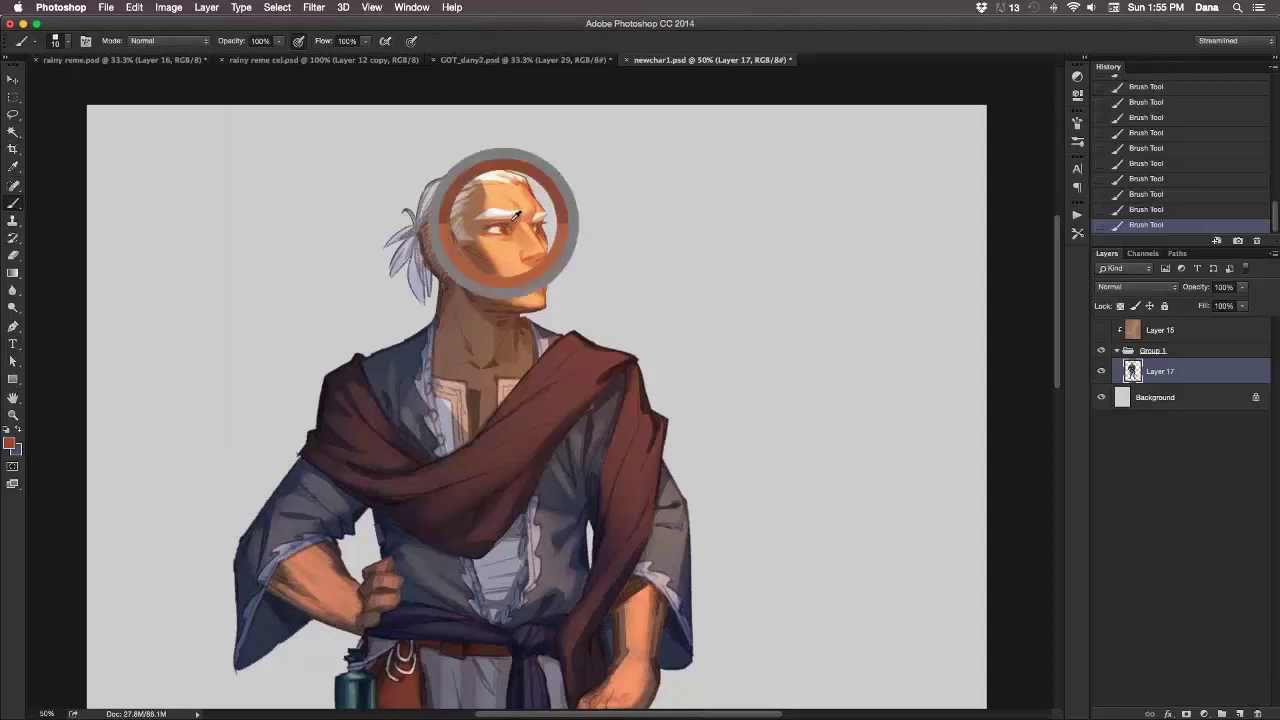
{"action": "key", "text": "super+z"}
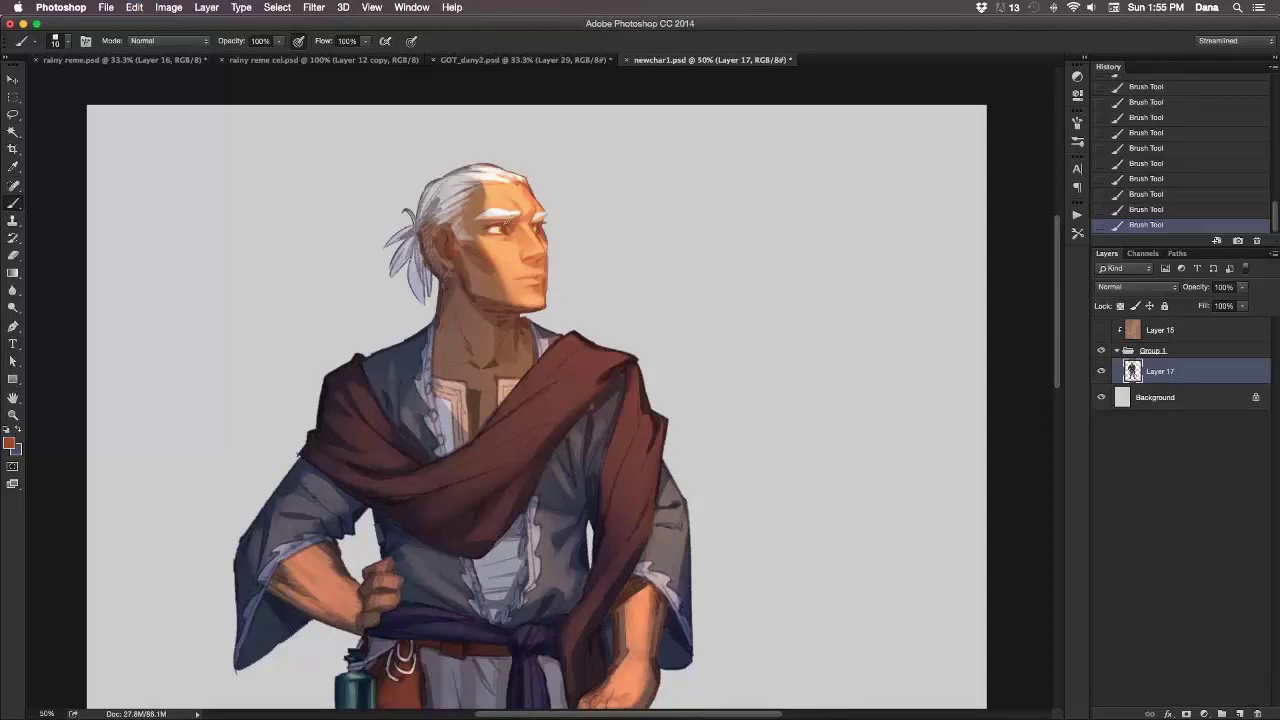
{"action": "left_click_drag", "start_coordinate": [515, 222], "coordinate": [530, 230]}
{"action": "key", "text": "super+z"}
{"action": "key", "text": "super+z"}
Touch up the near eyebrow's lower edge and the upper eyelid with sampled tones, and undo the last forehead stroke.
{"action": "left_click", "coordinate": [485, 219], "text": "alt"}
{"action": "left_click", "coordinate": [508, 222], "text": "alt"}
{"action": "left_click", "coordinate": [503, 222], "text": "alt"}
{"action": "left_click", "coordinate": [510, 218], "text": "alt"}
{"action": "left_click", "coordinate": [547, 214], "text": "alt"}
{"action": "left_click", "coordinate": [517, 207], "text": "alt"}
{"action": "key", "text": "super+z"}
Rework the far eye and eyebrow with sampled skin and brow colours, undoing the strokes that do not fit.
{"action": "left_click", "coordinate": [540, 227], "text": "alt"}
{"action": "left_click", "coordinate": [536, 232], "text": "alt"}
{"action": "key", "text": "super+z"}
{"action": "left_click", "coordinate": [532, 214], "text": "alt"}
{"action": "key", "text": "super+z"}
{"action": "left_click", "coordinate": [538, 207], "text": "alt"}
{"action": "left_click", "coordinate": [545, 215], "text": "alt"}
Clean up the face's outer contour from the mouth up to the nose bridge with sampled colours.
{"action": "left_click", "coordinate": [548, 284], "text": "alt"}
{"action": "left_click", "coordinate": [550, 262], "text": "alt"}
{"action": "left_click", "coordinate": [550, 262], "text": "alt"}
{"action": "key", "text": "super+z"}
{"action": "left_click", "coordinate": [548, 238], "text": "alt"}
{"action": "left_click", "coordinate": [546, 240], "text": "alt"}
Model the nose tip and nostril with sampled orange skin tones, undoing one stroke.
{"action": "left_click", "coordinate": [550, 250], "text": "alt"}
{"action": "left_click", "coordinate": [542, 262], "text": "alt"}
{"action": "left_click", "coordinate": [540, 258], "text": "alt"}
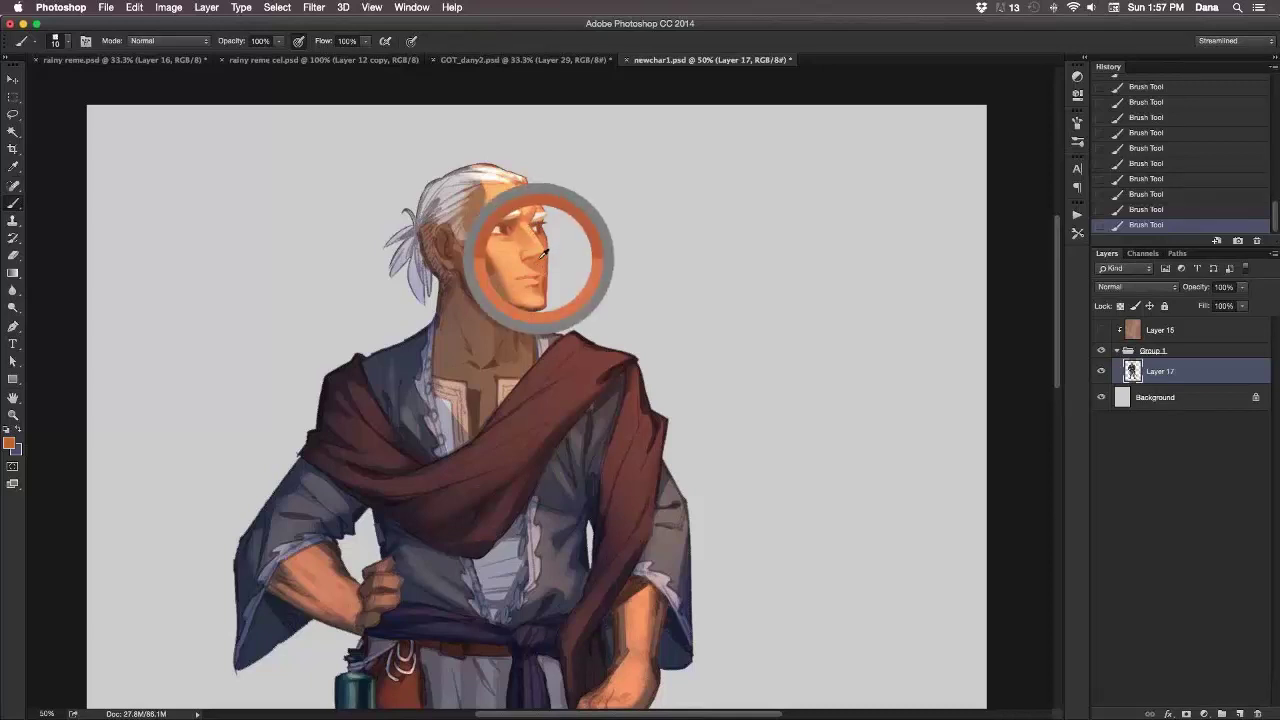
{"action": "key", "text": "super+z"}
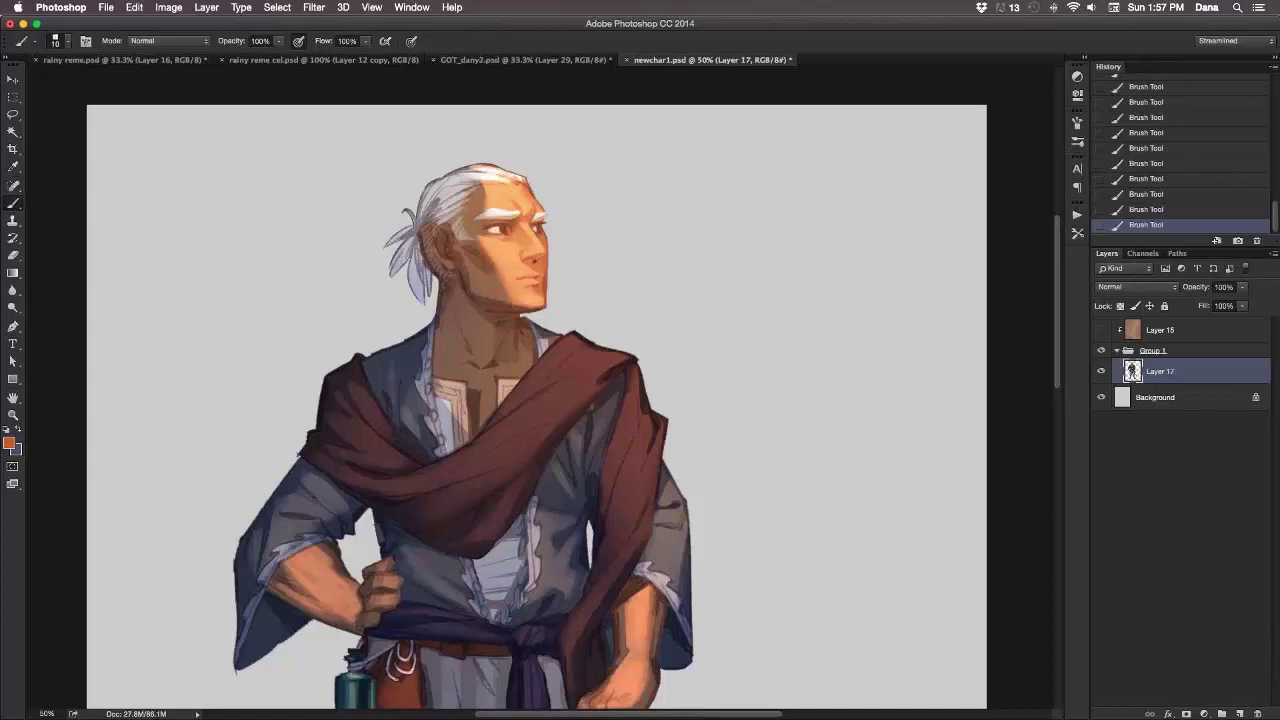
{"action": "left_click", "coordinate": [539, 258], "text": "alt"}
{"action": "left_click", "coordinate": [542, 255], "text": "alt"}
Block lighter skin tones onto the front of the neck at brush size 40 and shade beneath the jaw.
{"action": "left_click", "coordinate": [520, 282], "text": "alt"}
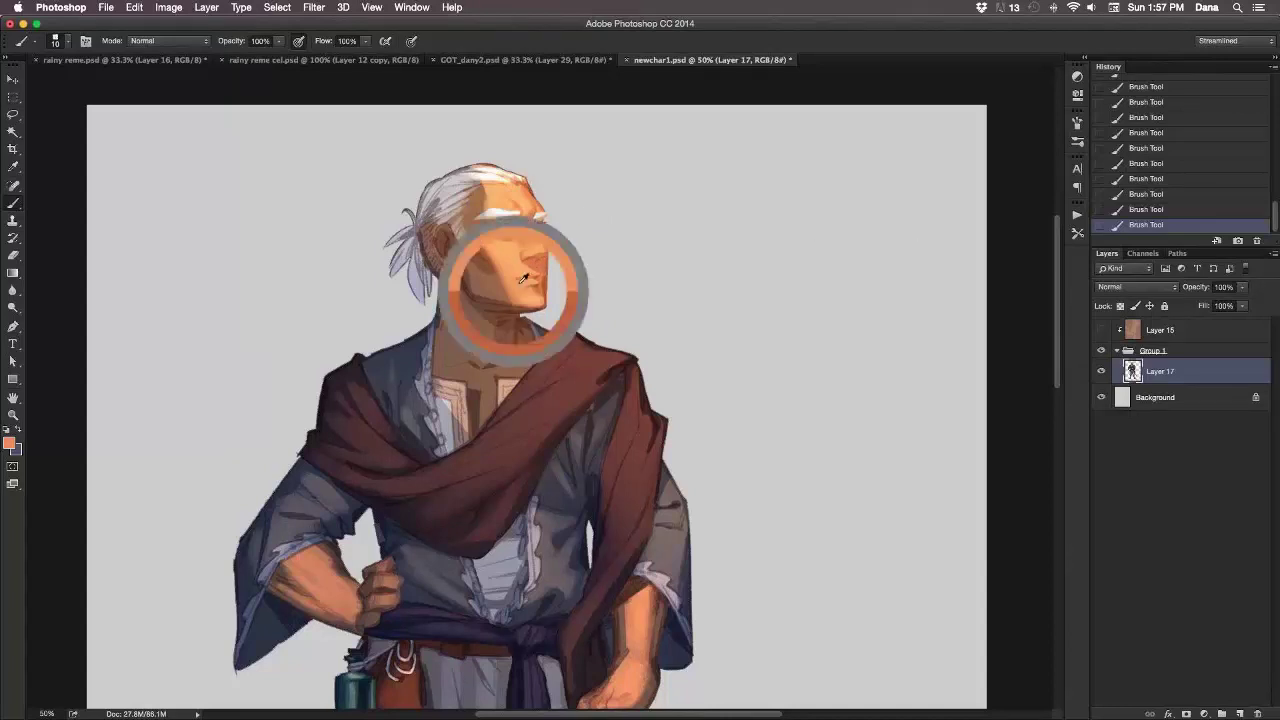
{"action": "left_click", "coordinate": [495, 350], "text": "alt"}
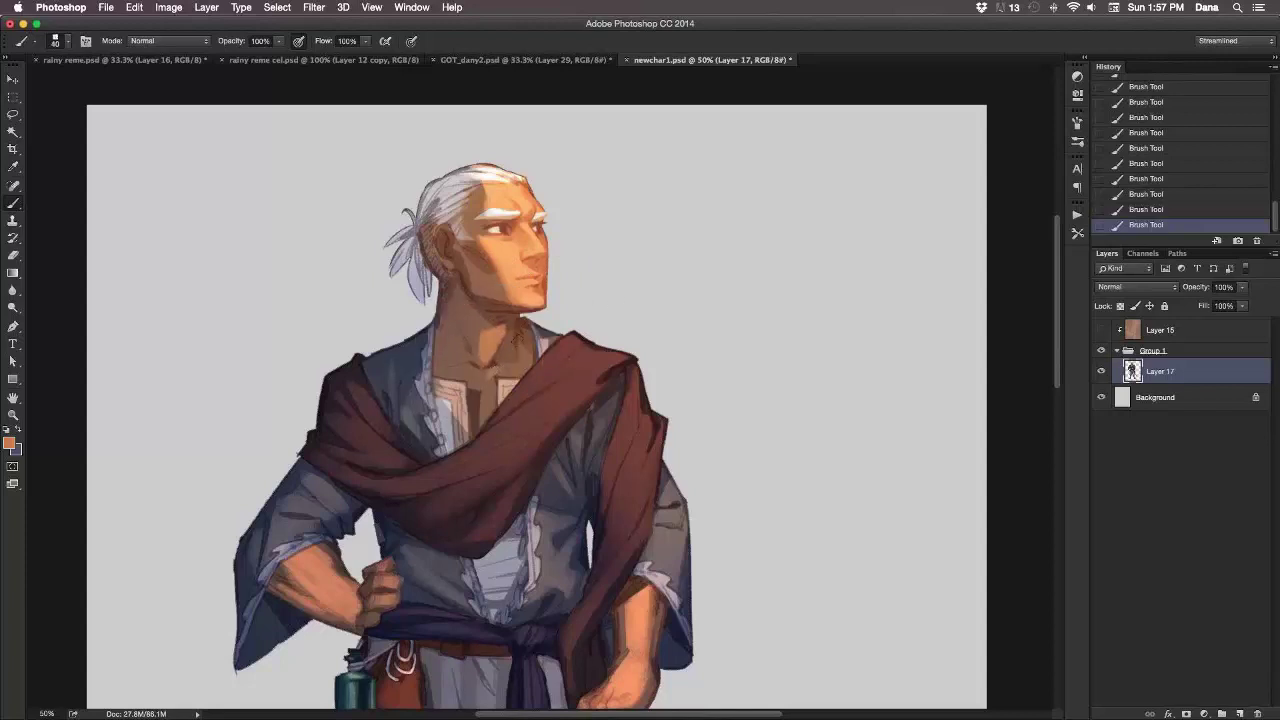
{"action": "left_click", "coordinate": [508, 368], "text": "alt"}
{"action": "left_click", "coordinate": [487, 308], "text": "alt"}
{"action": "left_click_drag", "start_coordinate": [500, 307], "coordinate": [528, 309]}
Paint the shadowed side of the neck below the ear with sampled browns, undoing the unwanted strokes.
{"action": "left_click", "coordinate": [450, 318], "text": "alt"}
{"action": "left_click", "coordinate": [452, 302], "text": "alt"}
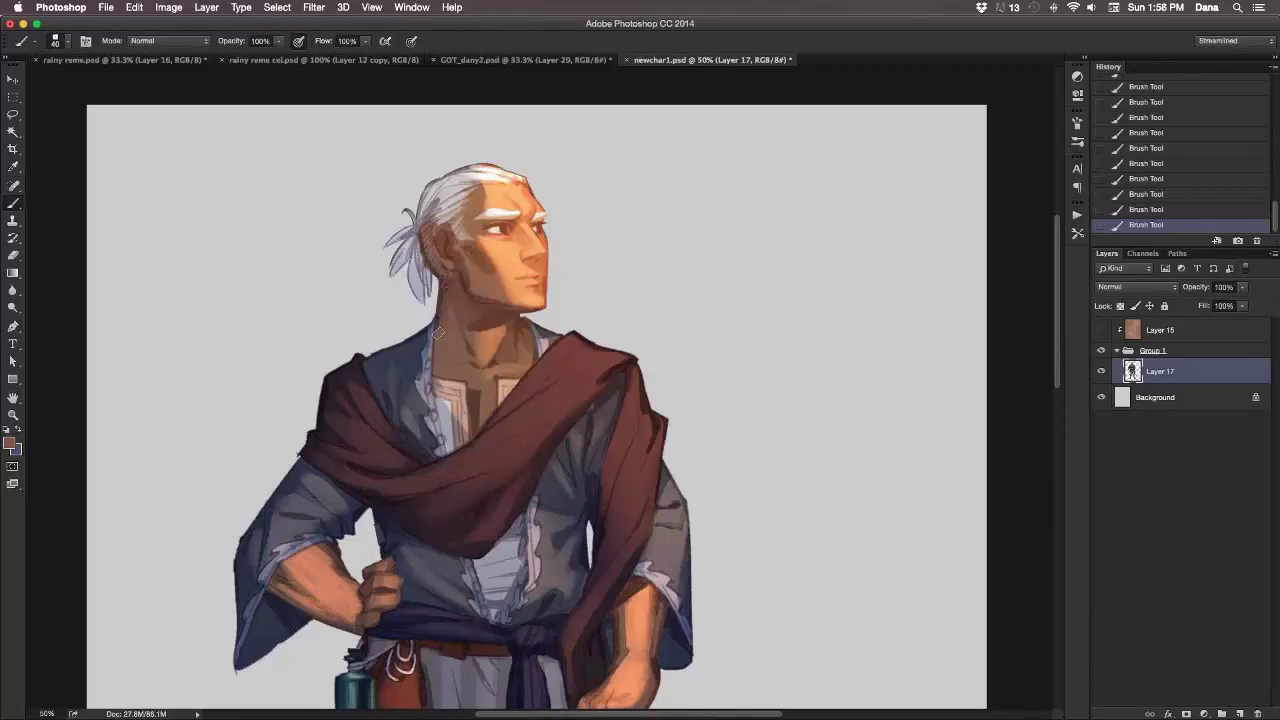
{"action": "left_click", "coordinate": [457, 282], "text": "alt"}
{"action": "left_click", "coordinate": [476, 300], "text": "alt"}
{"action": "left_click", "coordinate": [451, 330], "text": "alt"}
{"action": "key", "text": "super+z"}
{"action": "key", "text": "super+z"}
{"action": "left_click", "coordinate": [457, 293], "text": "alt"}
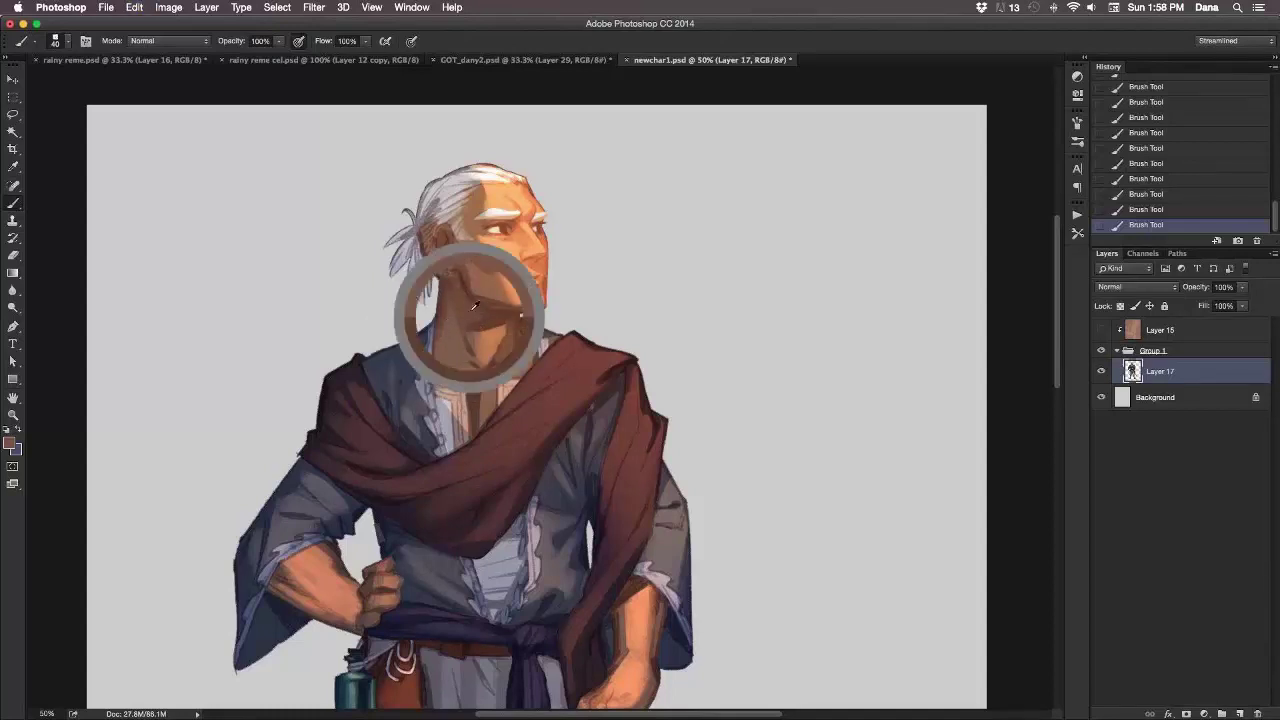
{"action": "key", "text": "super+z"}
{"action": "key", "text": "super+z"}
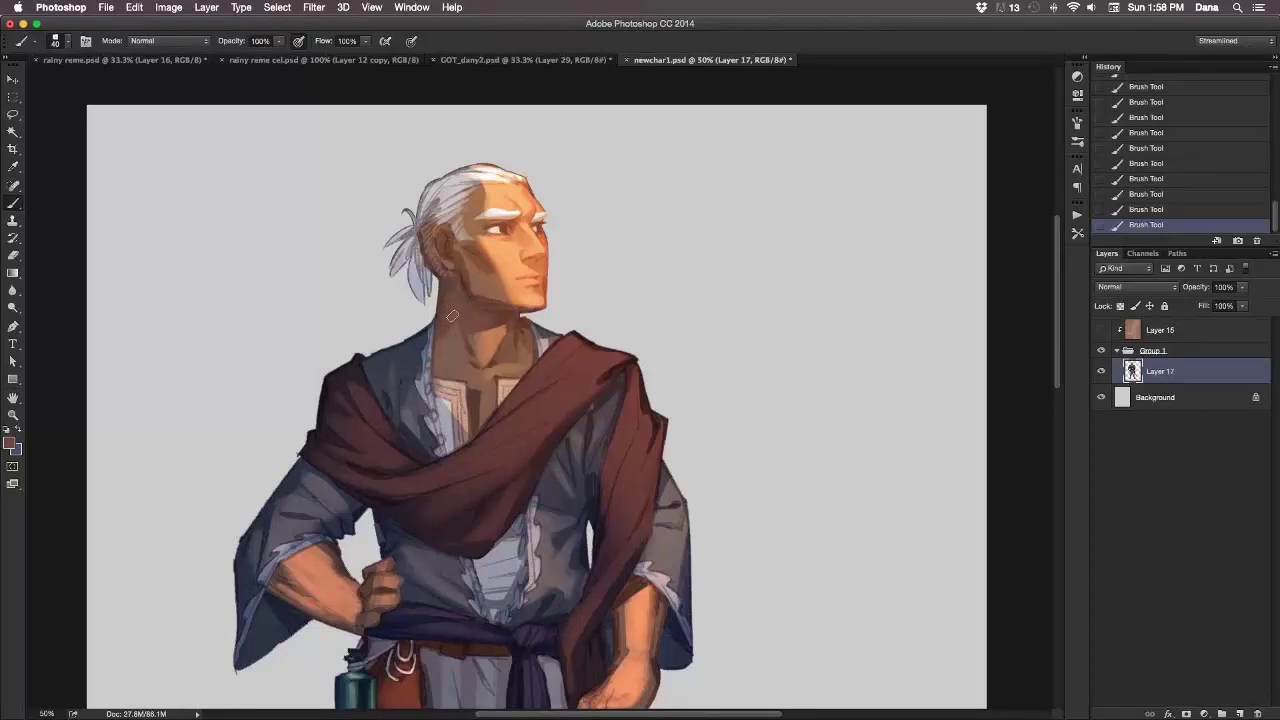
Blend the neck shadow towards the jaw corner with resampled skin tones, and undo the last two strokes.
{"action": "left_click", "coordinate": [457, 323], "text": "alt"}
{"action": "key", "text": "super+z"}
{"action": "left_click", "coordinate": [456, 328], "text": "alt"}
{"action": "key", "text": "super+z"}
{"action": "key", "text": "super+z"}
{"action": "left_click", "coordinate": [454, 283], "text": "alt"}
{"action": "left_click", "coordinate": [464, 302], "text": "alt"}
{"action": "key", "text": "super+z"}
{"action": "key", "text": "super+z"}
Shade the jaw's underside, try shirt-sampled tones on the shadow, and step back and forward through history to compare.
{"action": "left_click_drag", "start_coordinate": [514, 308], "coordinate": [503, 300]}
{"action": "left_click", "coordinate": [411, 355], "text": "alt"}
{"action": "key", "text": "super+alt+z"}
{"action": "left_click", "coordinate": [411, 397], "text": "alt"}
{"action": "key", "text": "super+z"}
{"action": "key", "text": "super+alt+z"}
{"action": "key", "text": "super+alt+z"}
{"action": "key", "text": "super+alt+z"}
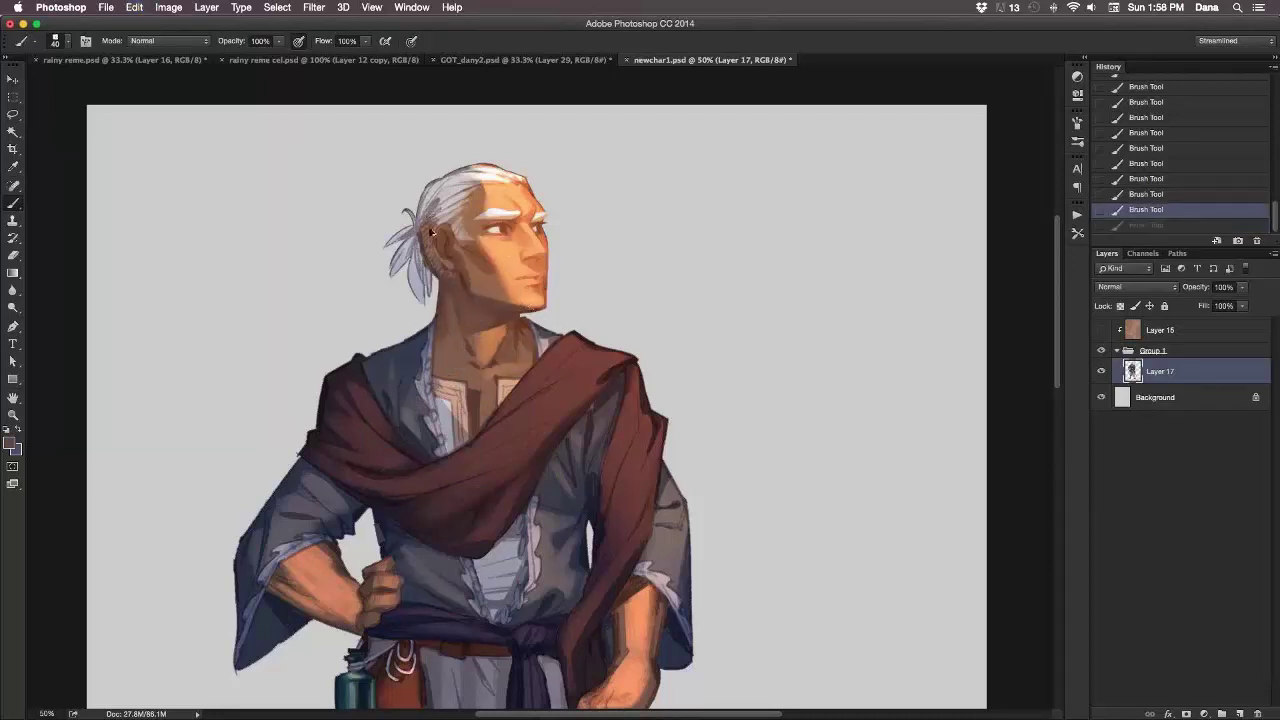
{"action": "key", "text": "super+shift+z"}
{"action": "key", "text": "super+shift+z"}
{"action": "key", "text": "super+shift+z"}
Smooth the neck shadow down to the collarbone with sampled mid-brown skin tones.
{"action": "left_click", "coordinate": [474, 312], "text": "alt"}
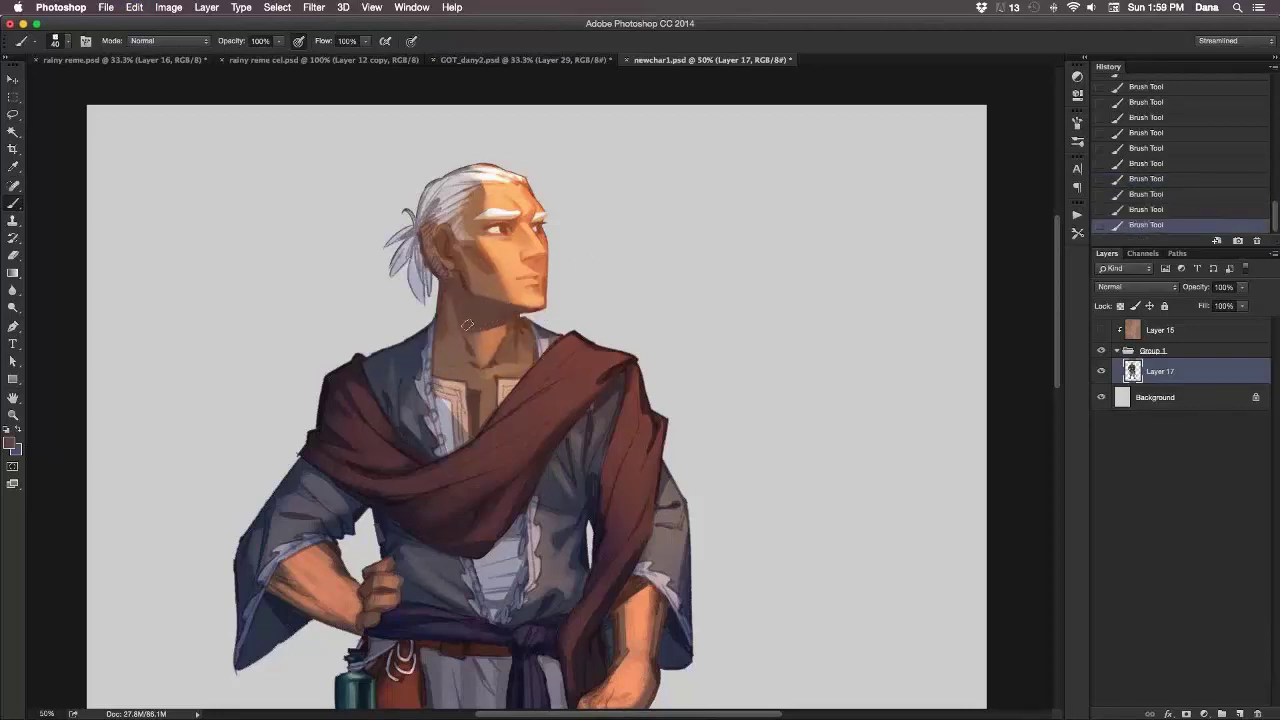
{"action": "left_click", "coordinate": [467, 322], "text": "alt"}
{"action": "left_click", "coordinate": [458, 349], "text": "alt"}
{"action": "left_click", "coordinate": [452, 358], "text": "alt"}
{"action": "left_click", "coordinate": [451, 361], "text": "alt"}
{"action": "left_click", "coordinate": [470, 370], "text": "alt"}
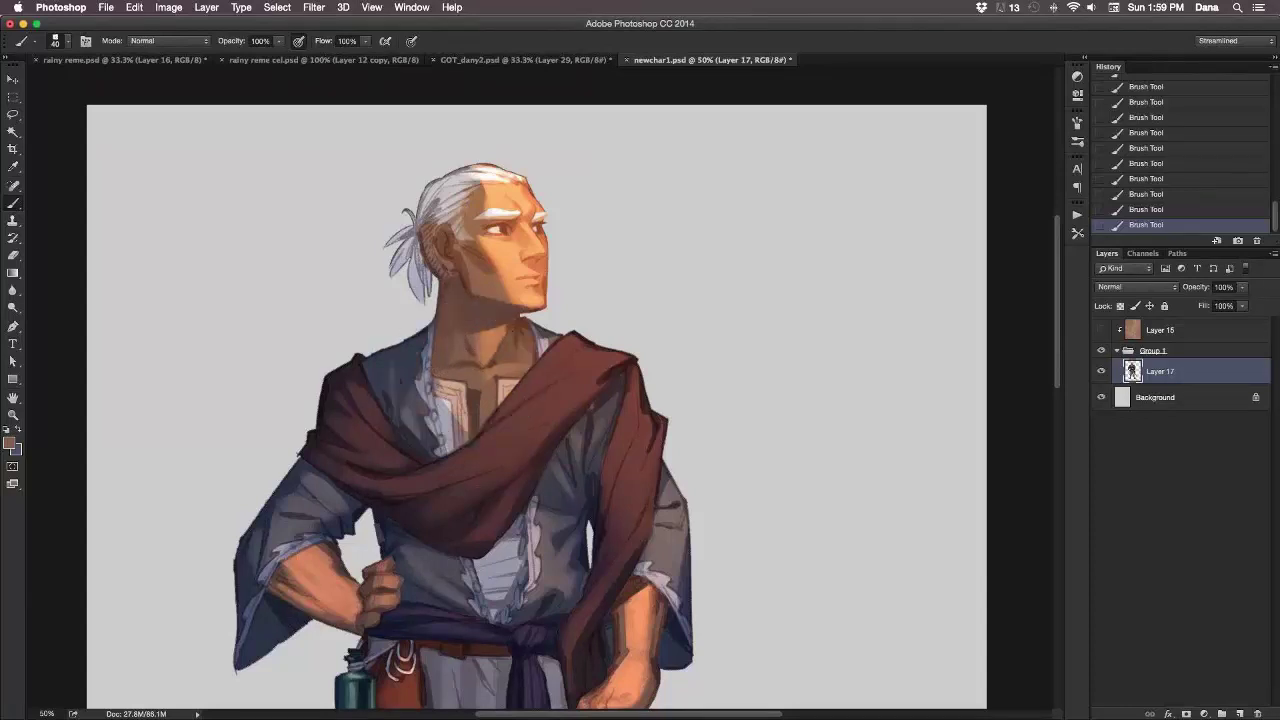
{"action": "left_click", "coordinate": [448, 362], "text": "alt"}
Switch to a different preset brush tip and reduce its size to 35.
{"action": "key", "text": "["}
{"action": "right_click", "coordinate": [546, 323]}
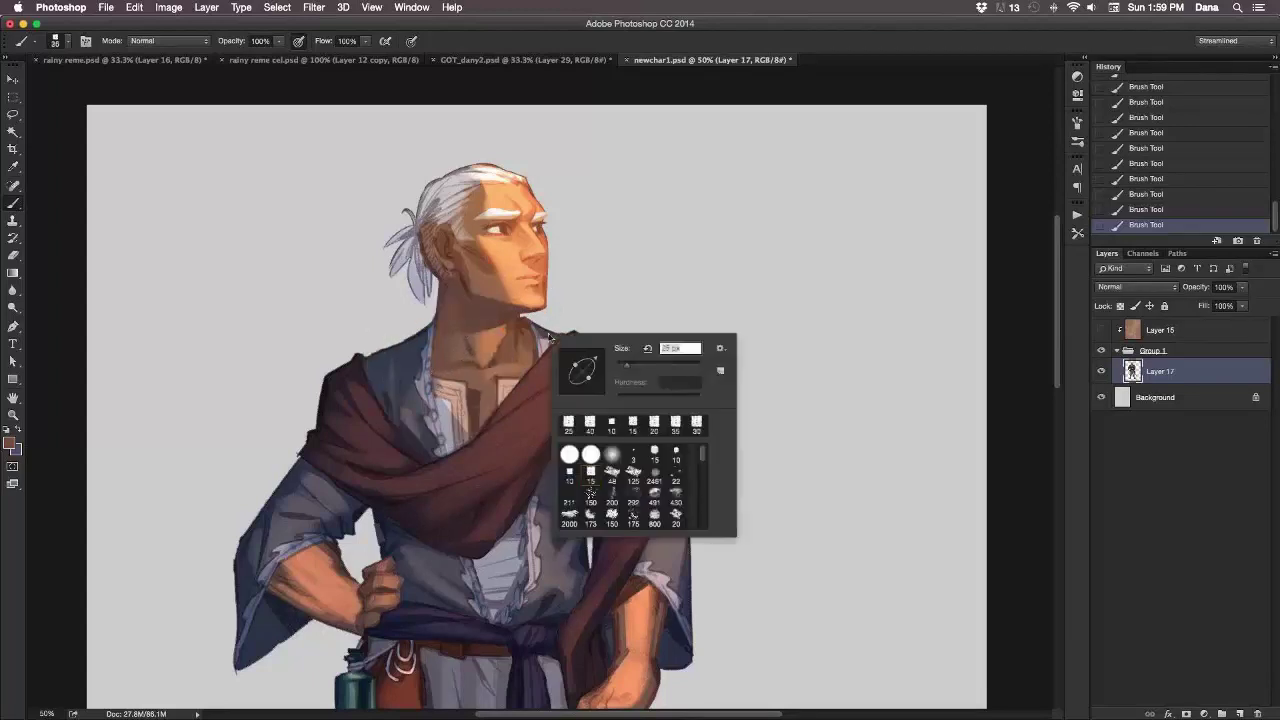
{"action": "left_click_drag", "start_coordinate": [706, 450], "coordinate": [703, 490]}
{"action": "left_click", "coordinate": [569, 514]}
{"action": "left_click", "coordinate": [1197, 368]}
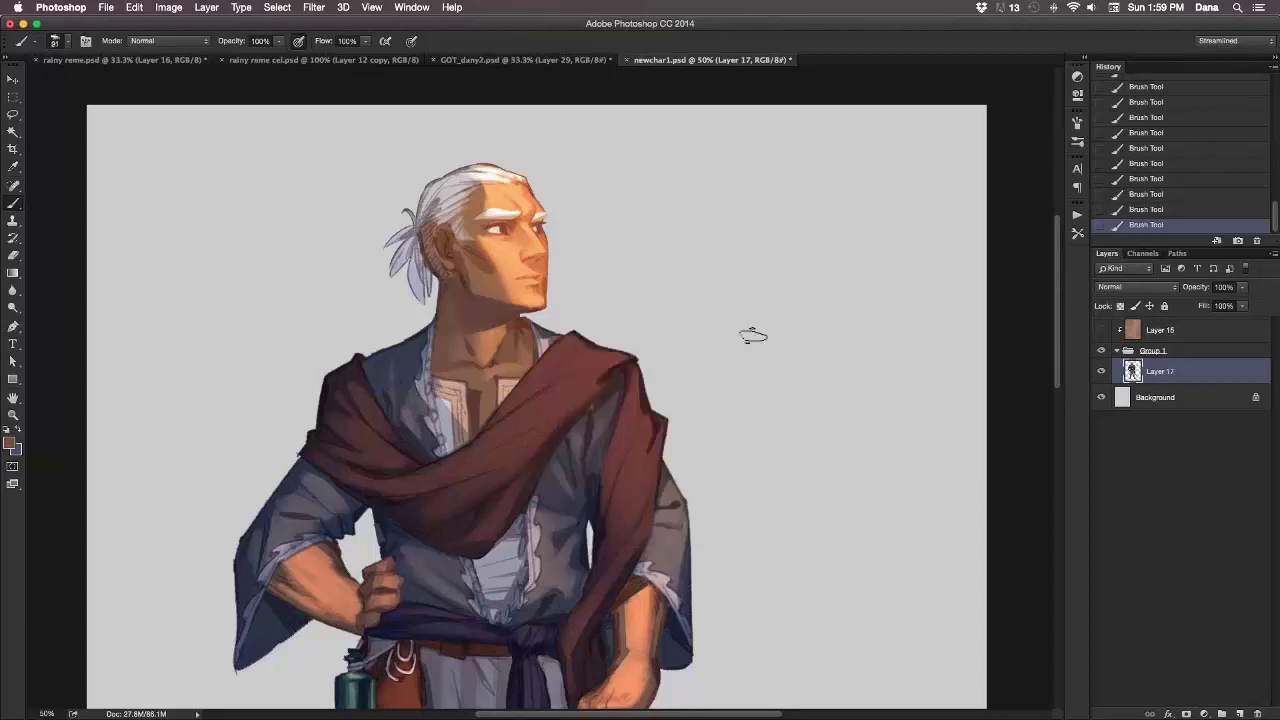
{"action": "key", "text": "bracketleft"}
{"action": "key", "text": "bracketleft"}
{"action": "key", "text": "bracketleft"}
{"action": "key", "text": "bracketleft"}
{"action": "key", "text": "bracketleft"}
{"action": "key", "text": "bracketleft"}
{"action": "key", "text": "bracketleft"}
{"action": "key", "text": "bracketleft"}
{"action": "key", "text": "bracketleft"}
Paint the far side of the neck under the chin with sampled skin tones, and undo the last stroke.
{"action": "left_click", "coordinate": [507, 313], "text": "alt"}
{"action": "left_click", "coordinate": [517, 320], "text": "alt"}
{"action": "left_click", "coordinate": [512, 342], "text": "alt"}
{"action": "left_click", "coordinate": [501, 331], "text": "alt"}
{"action": "left_click", "coordinate": [500, 360], "text": "alt"}
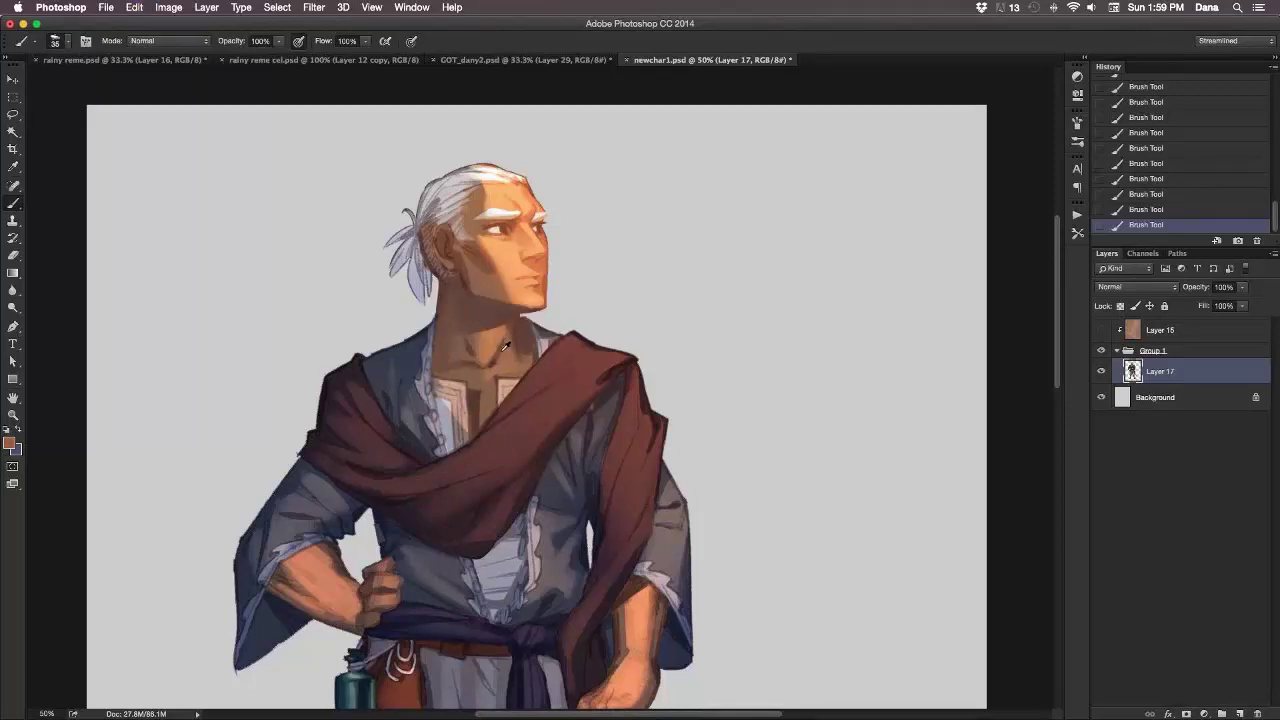
{"action": "key", "text": "super+z"}
Brush sampled cheek and neck tones over the throat to soften the central neck muscles.
{"action": "left_click", "coordinate": [510, 282], "text": "alt"}
{"action": "left_click", "coordinate": [470, 345], "text": "alt"}
{"action": "left_click", "coordinate": [477, 338], "text": "alt"}
{"action": "left_click", "coordinate": [474, 344], "text": "alt"}
{"action": "left_click", "coordinate": [459, 305], "text": "alt"}
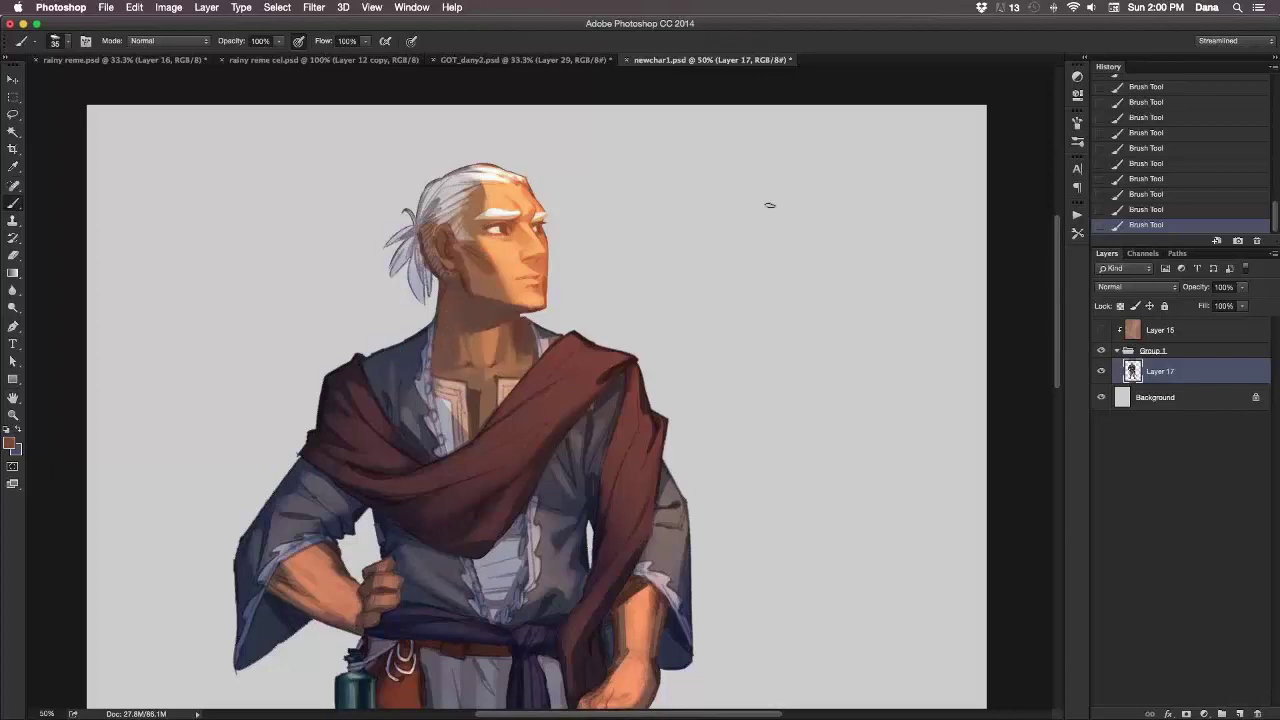
Blend the edge between the jaw's cast shadow and the lit neck with repeatedly sampled tones.
{"action": "left_click", "coordinate": [466, 333], "text": "alt"}
{"action": "left_click", "coordinate": [468, 345], "text": "alt"}
{"action": "left_click", "coordinate": [476, 364], "text": "alt"}
{"action": "left_click", "coordinate": [490, 347], "text": "alt"}
{"action": "mouse_move", "coordinate": [480, 334]}
{"action": "left_mouse_down"}
{"action": "mouse_move", "coordinate": [466, 342]}
{"action": "mouse_move", "coordinate": [483, 361]}
{"action": "mouse_move", "coordinate": [458, 316]}
{"action": "left_mouse_up"}
{"action": "left_click", "coordinate": [468, 322], "text": "alt"}
{"action": "left_click", "coordinate": [470, 350], "text": "alt"}
{"action": "left_click", "coordinate": [447, 337], "text": "alt"}
{"action": "left_click", "coordinate": [490, 341], "text": "alt"}
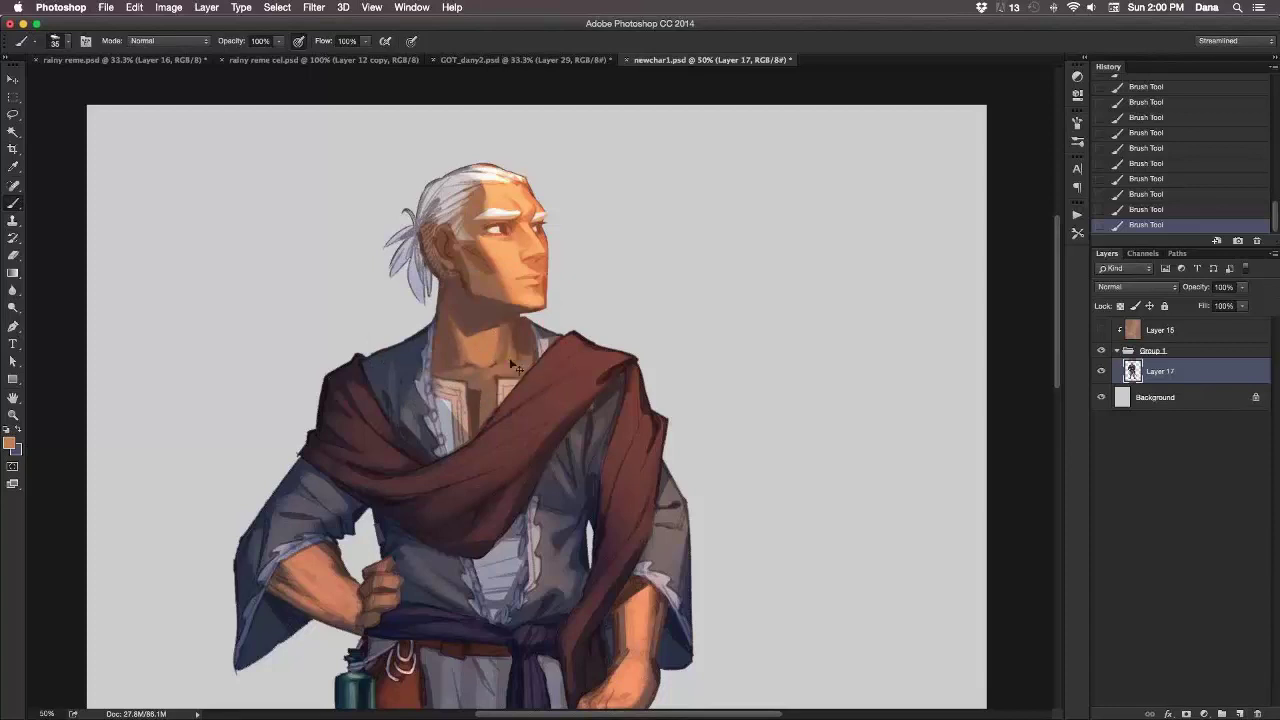
Undo the last neck stroke, refine the throat hollow and collarbones with sampled tones, and check the full figure.
{"action": "key", "text": "super+z"}
{"action": "left_click_drag", "start_coordinate": [503, 365], "coordinate": [502, 359]}
{"action": "left_click", "coordinate": [501, 358], "text": "alt"}
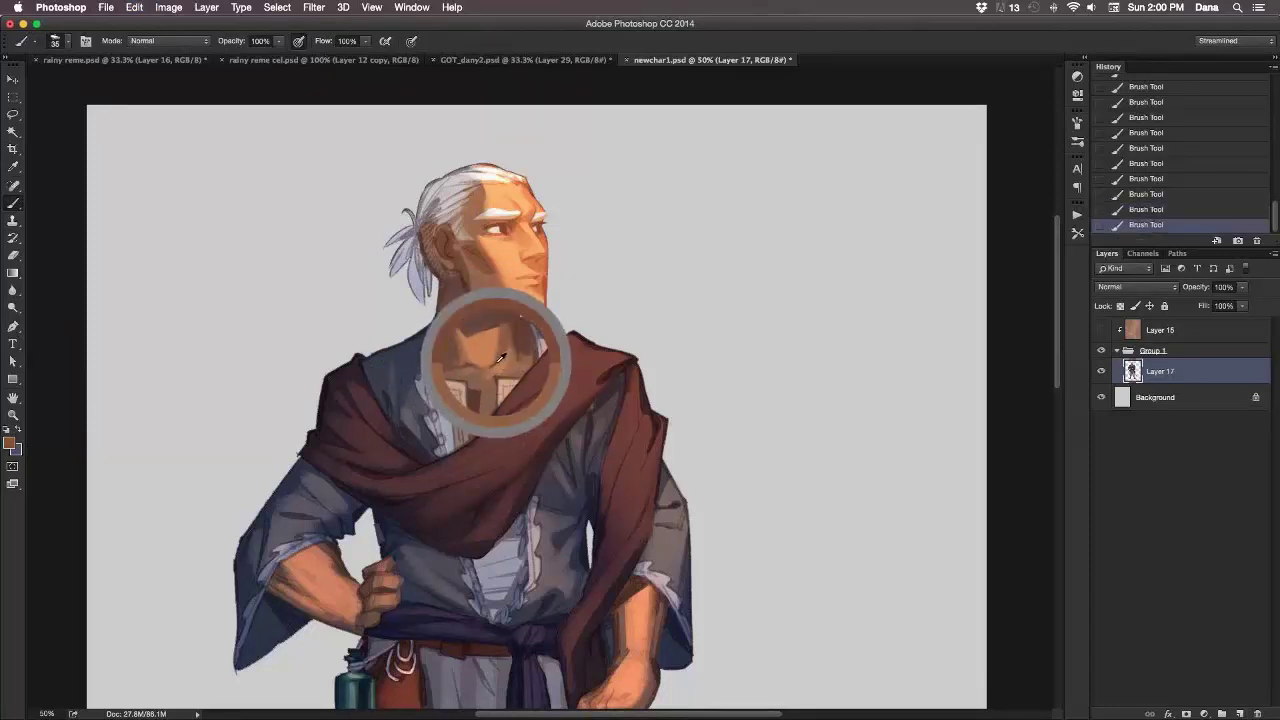
{"action": "left_click", "coordinate": [498, 369], "text": "alt"}
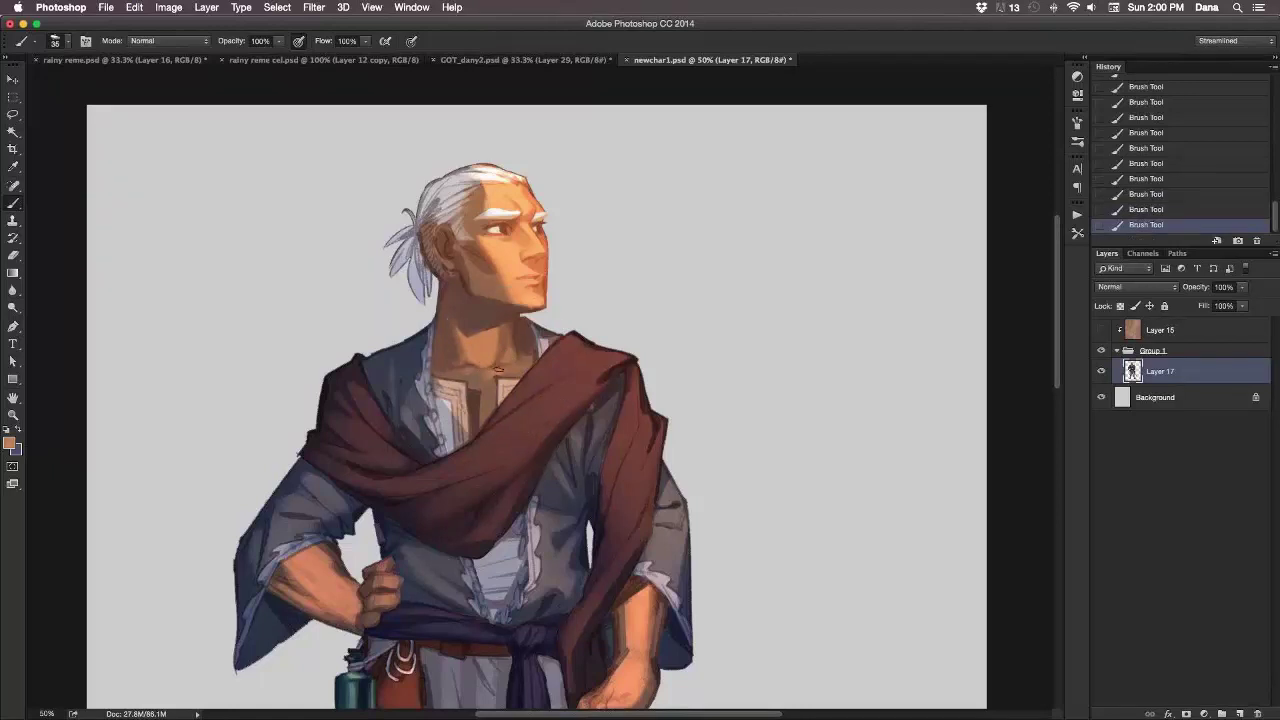
{"action": "left_click", "coordinate": [493, 378], "text": "alt"}
{"action": "key", "text": "super+minus"}
{"action": "key", "text": "super+minus"}
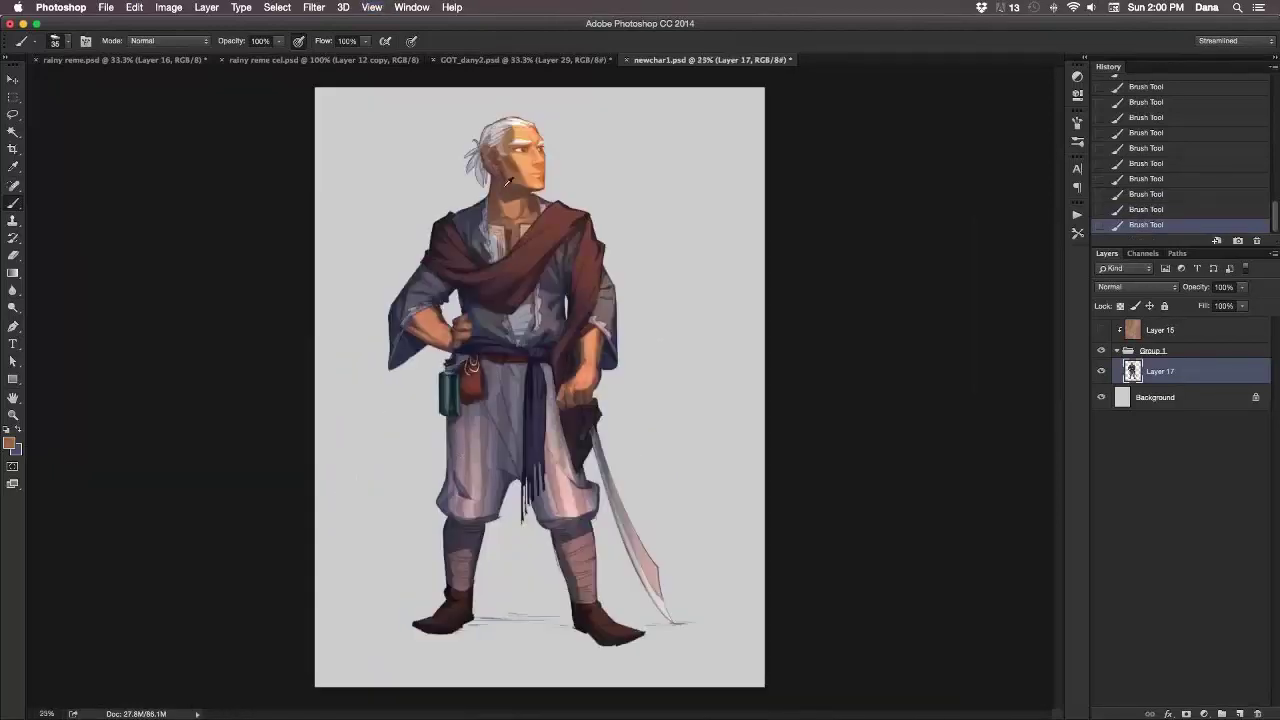
{"action": "left_click", "coordinate": [504, 195], "text": "alt"}
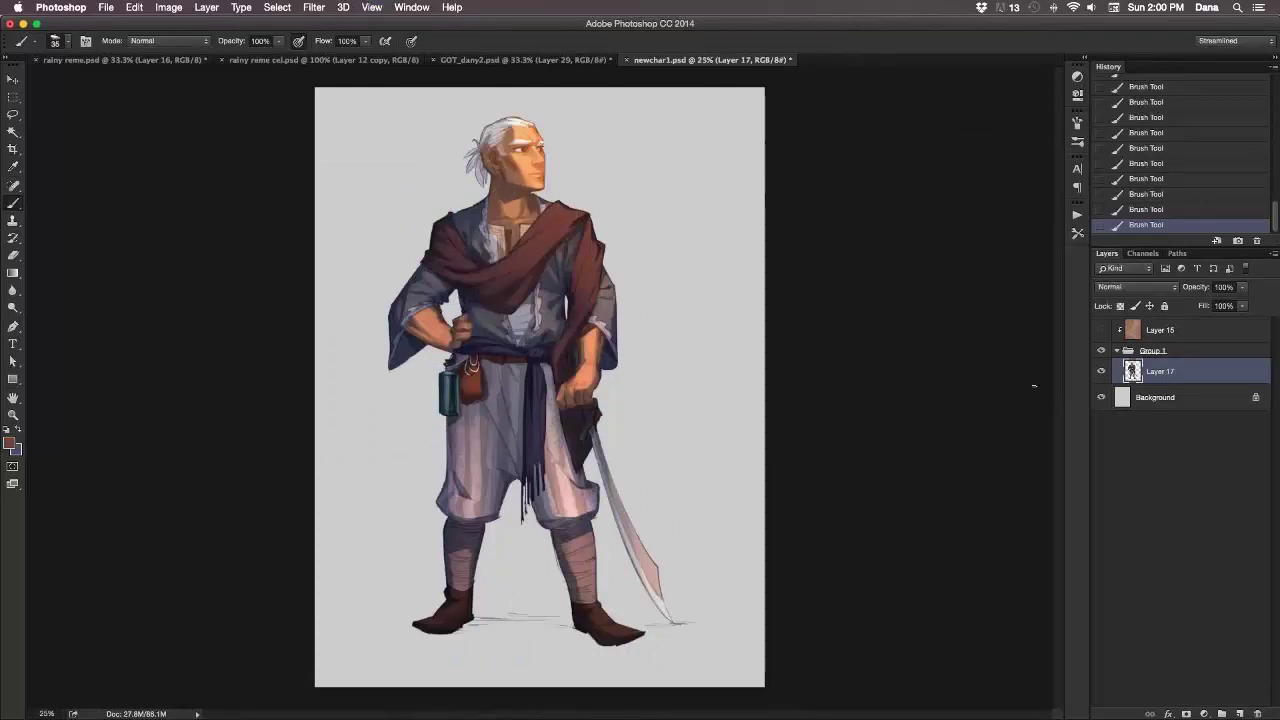